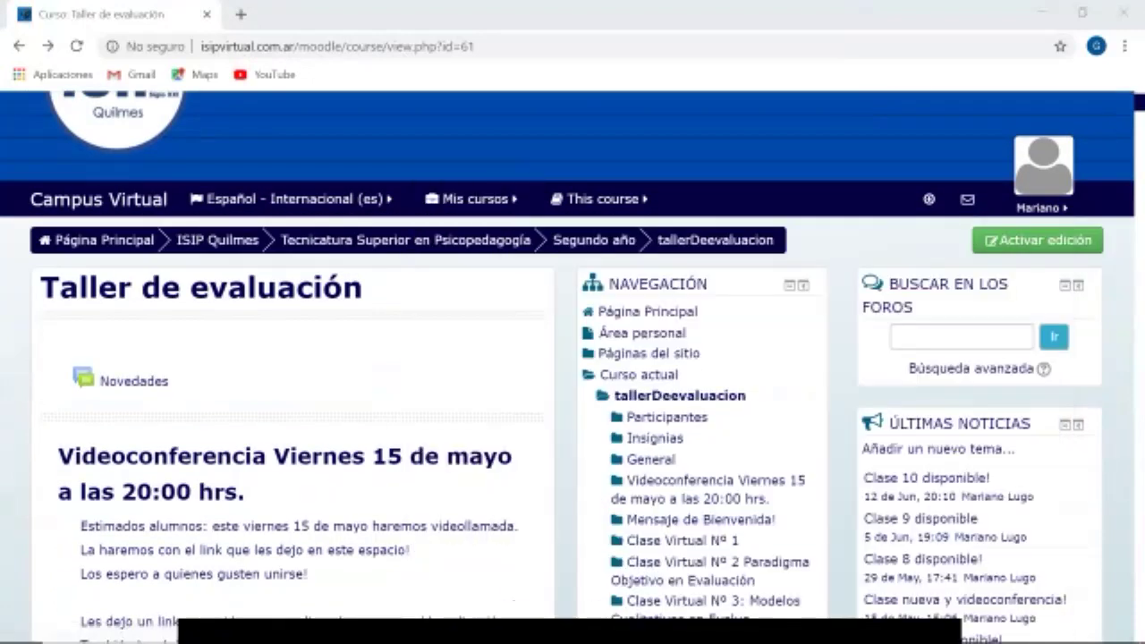
pyautogui.scroll(-1, 573, 358)
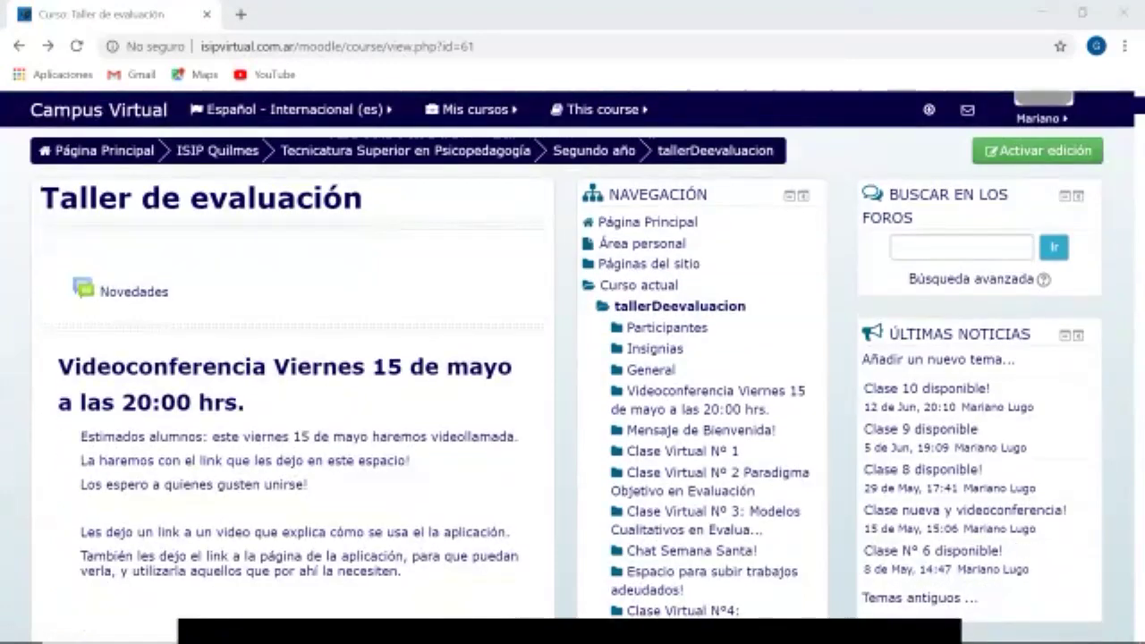
pyautogui.scroll(2, 573, 357)
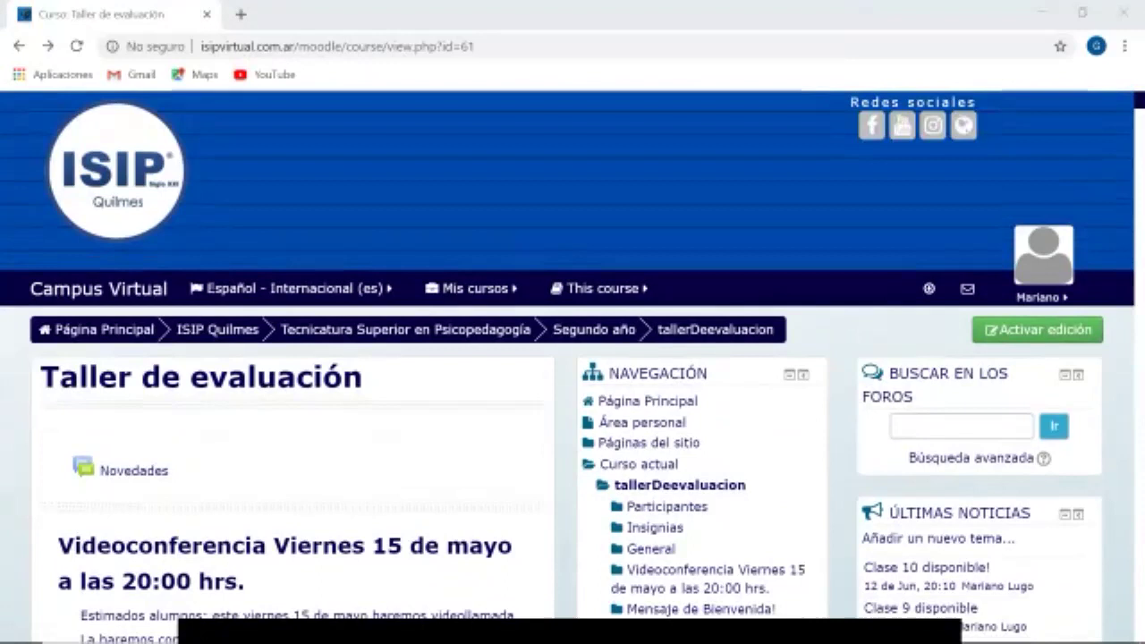
pyautogui.scroll(-2, 573, 366)
pyautogui.scroll(-2, 573, 366)
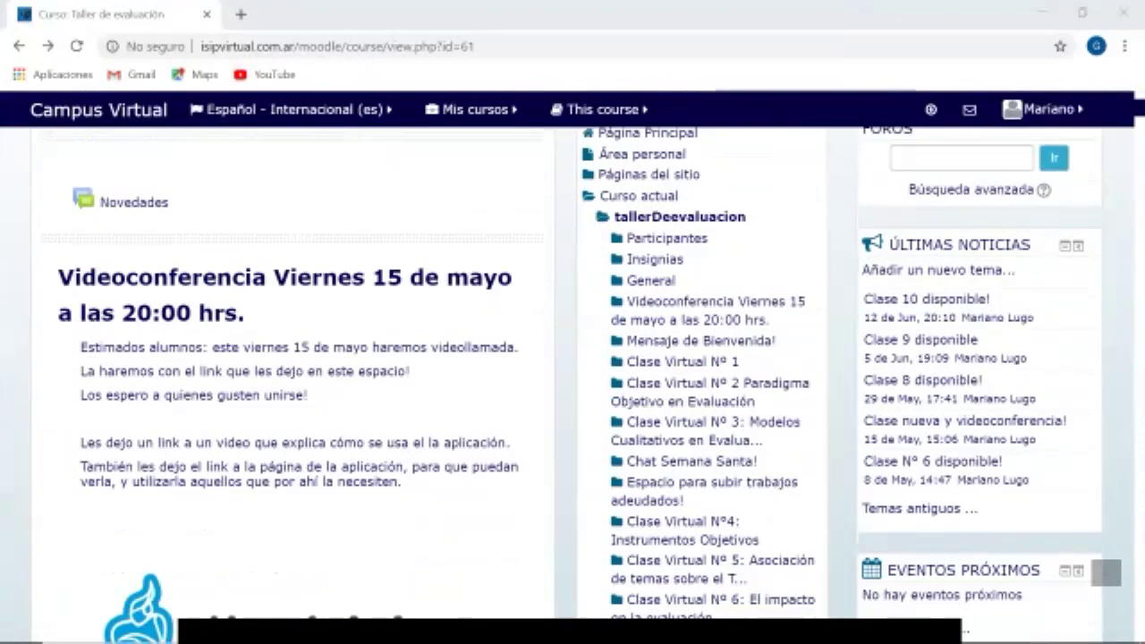
pyautogui.scroll(2, 573, 366)
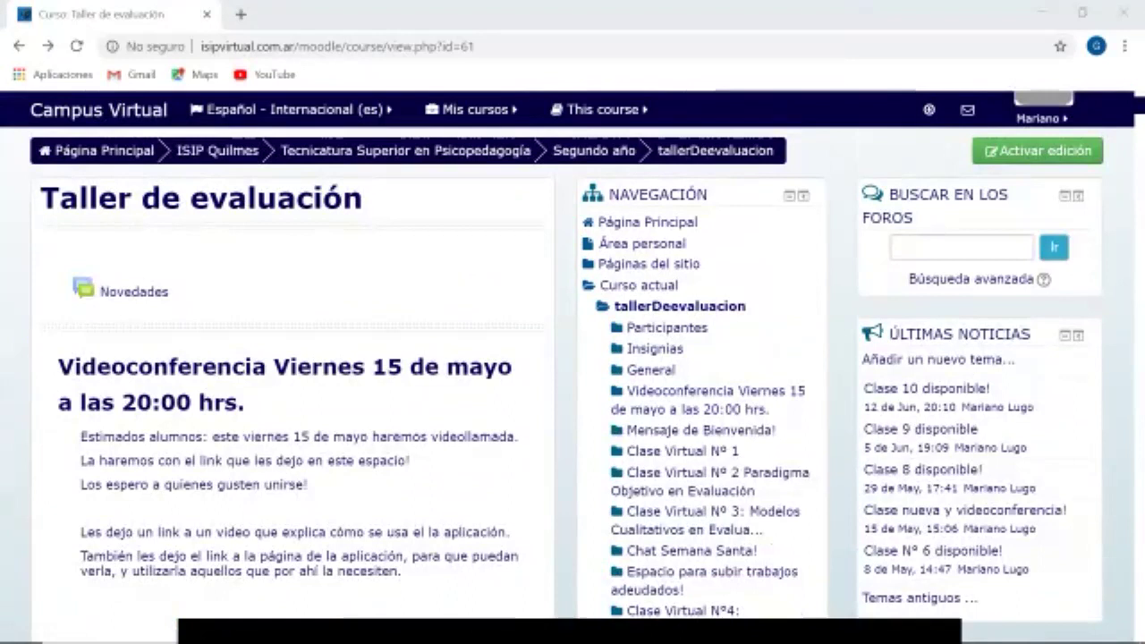
pyautogui.scroll(-3, 573, 366)
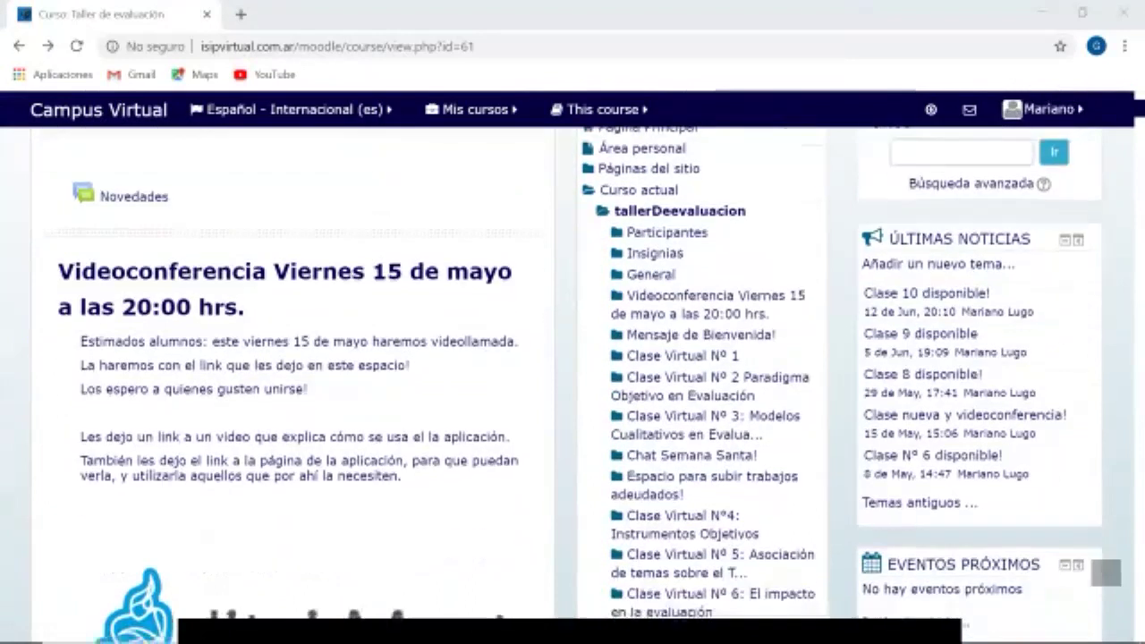
pyautogui.scroll(5, 573, 366)
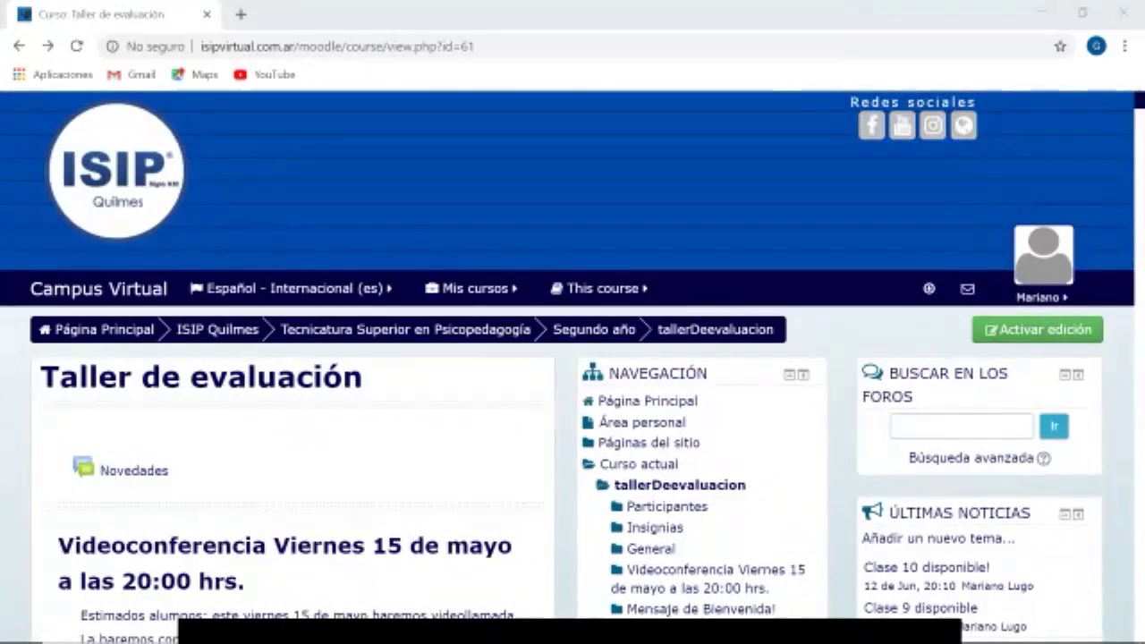
pyautogui.scroll(-4, 572, 358)
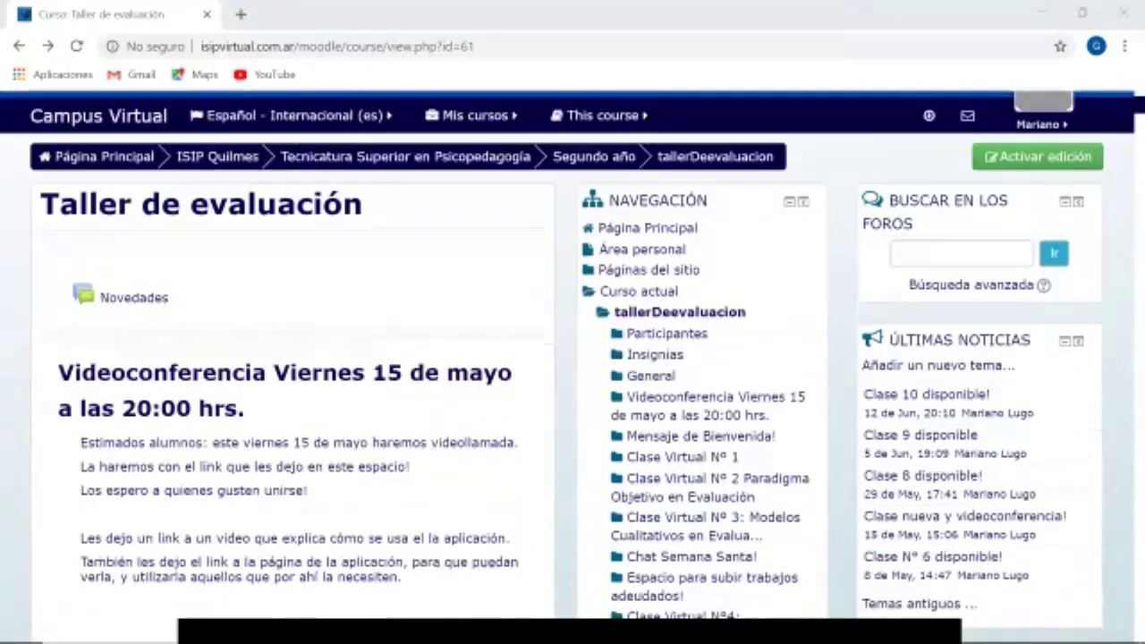
pyautogui.scroll(1, 573, 358)
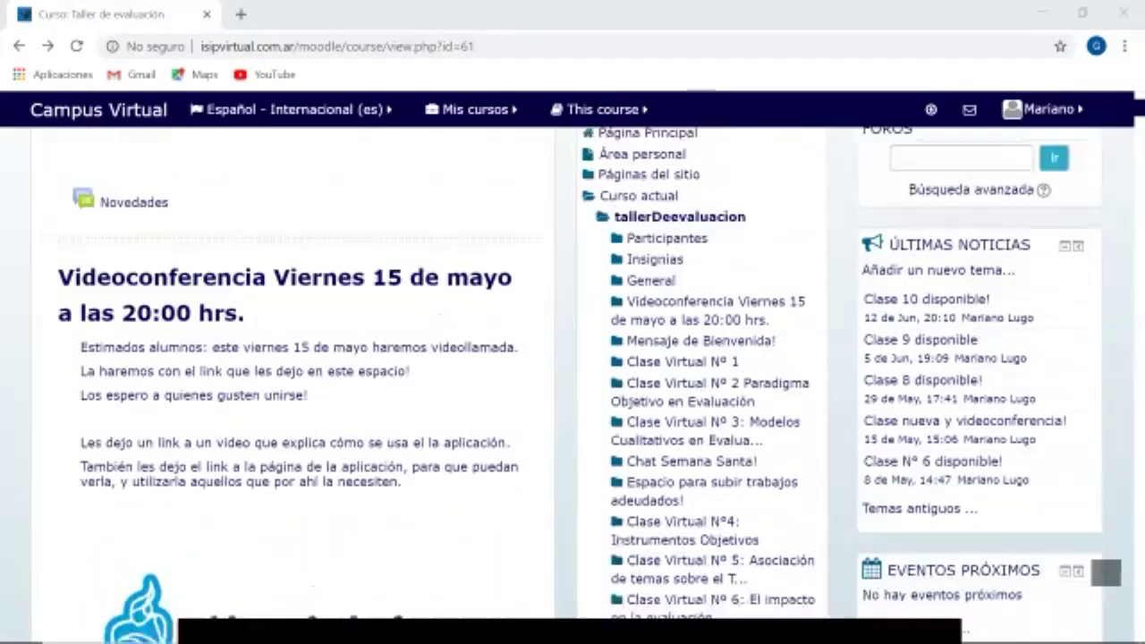
pyautogui.scroll(3, 573, 358)
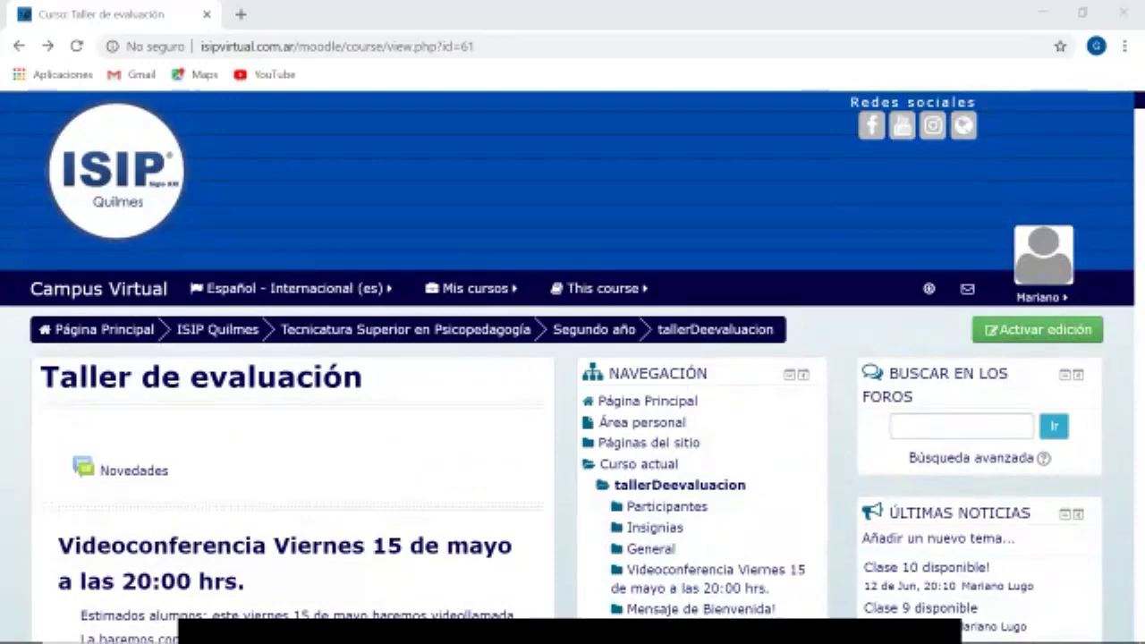
# Open the Banco de preguntas of the Taller de evaluación course from the course administration options.
pyautogui.scroll(-8, 573, 358)
pyautogui.scroll(-3, 572, 358)
pyautogui.moveTo(745, 332); pyautogui.dragTo(660, 332)
pyautogui.scroll(-2, 572, 358)
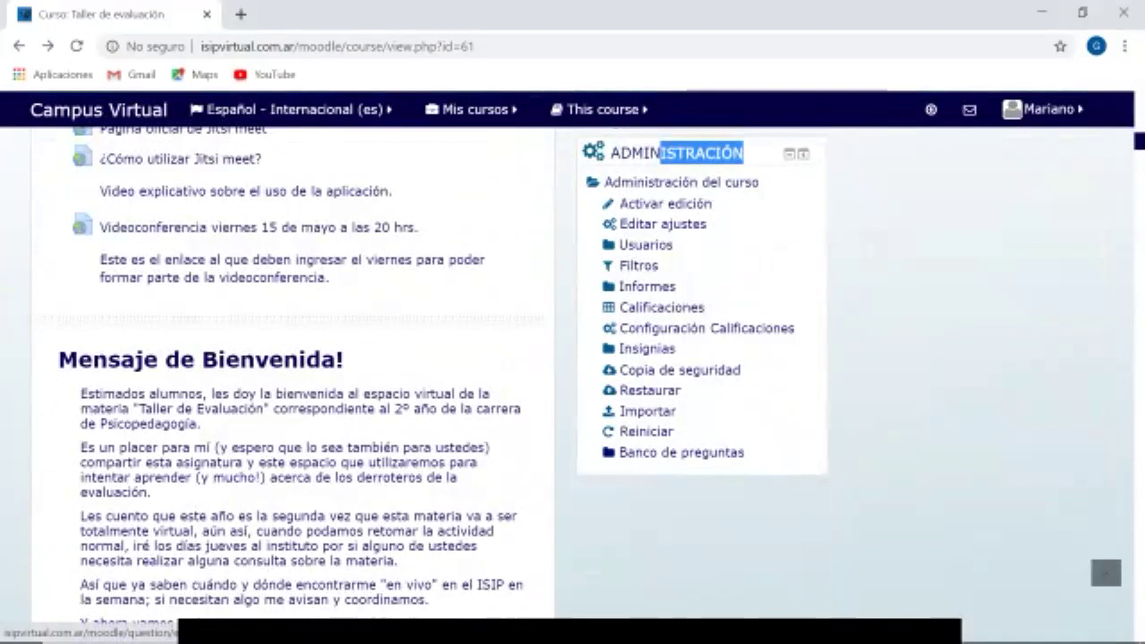
pyautogui.click(681, 452)
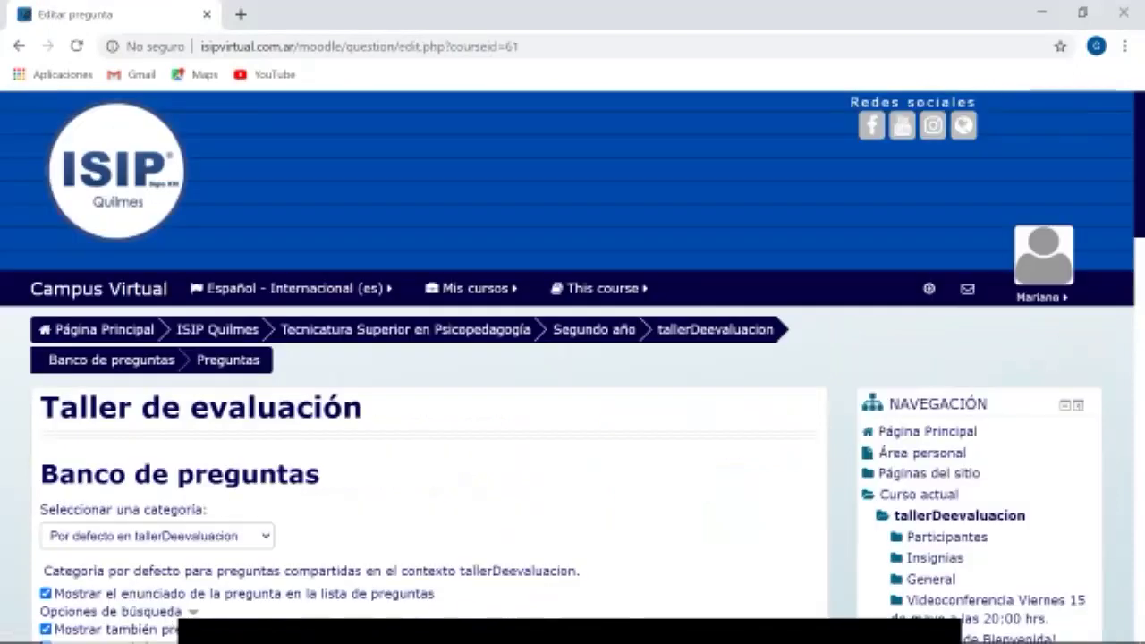
# Examine the question bank's category selector, the default category's description and the question display options.
pyautogui.scroll(-2, 573, 358)
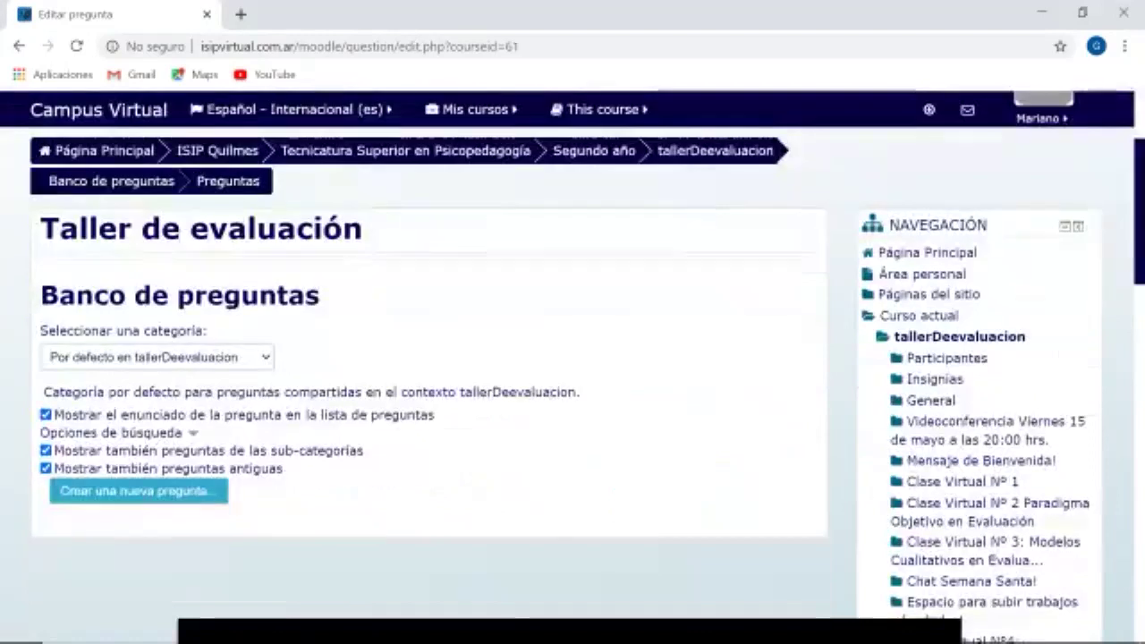
pyautogui.scroll(-1, 1106, 573)
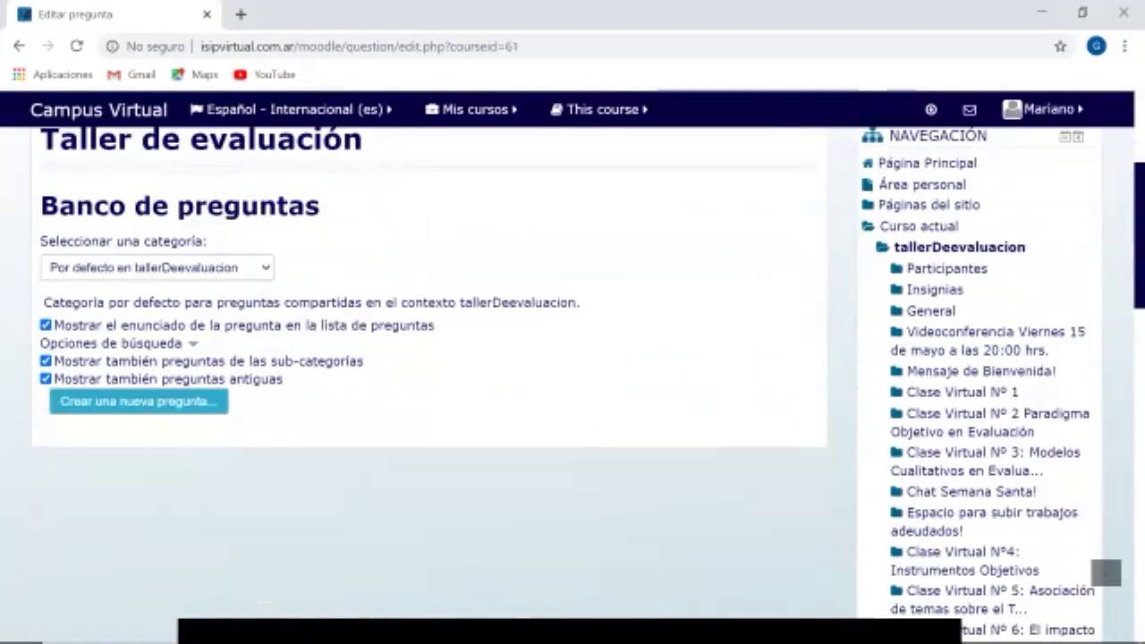
pyautogui.click(265, 267)
pyautogui.click(265, 267)
pyautogui.moveTo(40, 241); pyautogui.dragTo(194, 210)
pyautogui.click(194, 211)
pyautogui.moveTo(321, 205); pyautogui.dragTo(40, 206)
pyautogui.press('Tab')
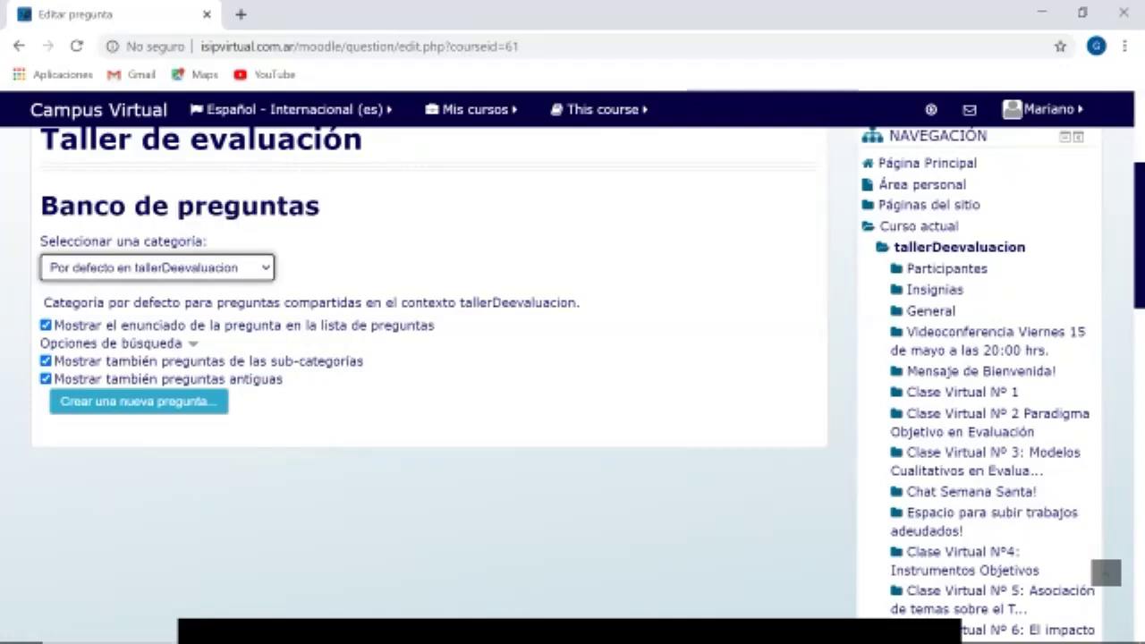
pyautogui.click(403, 268)
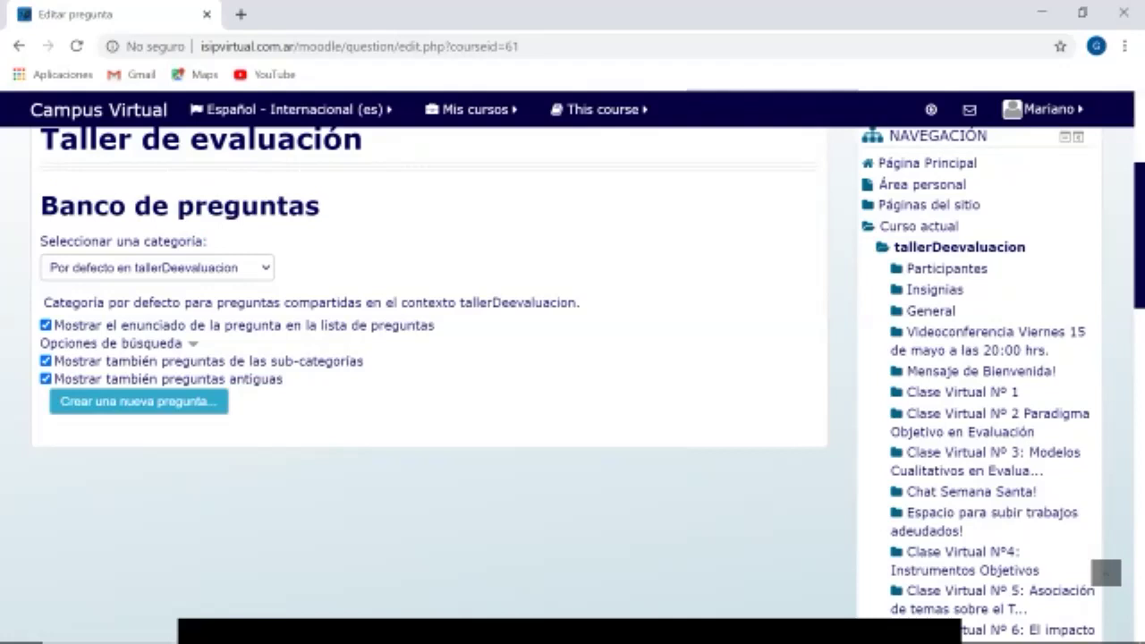
pyautogui.moveTo(141, 302); pyautogui.dragTo(517, 302)
pyautogui.click(519, 304)
pyautogui.scroll(-1, 572, 385)
pyautogui.scroll(1, 573, 385)
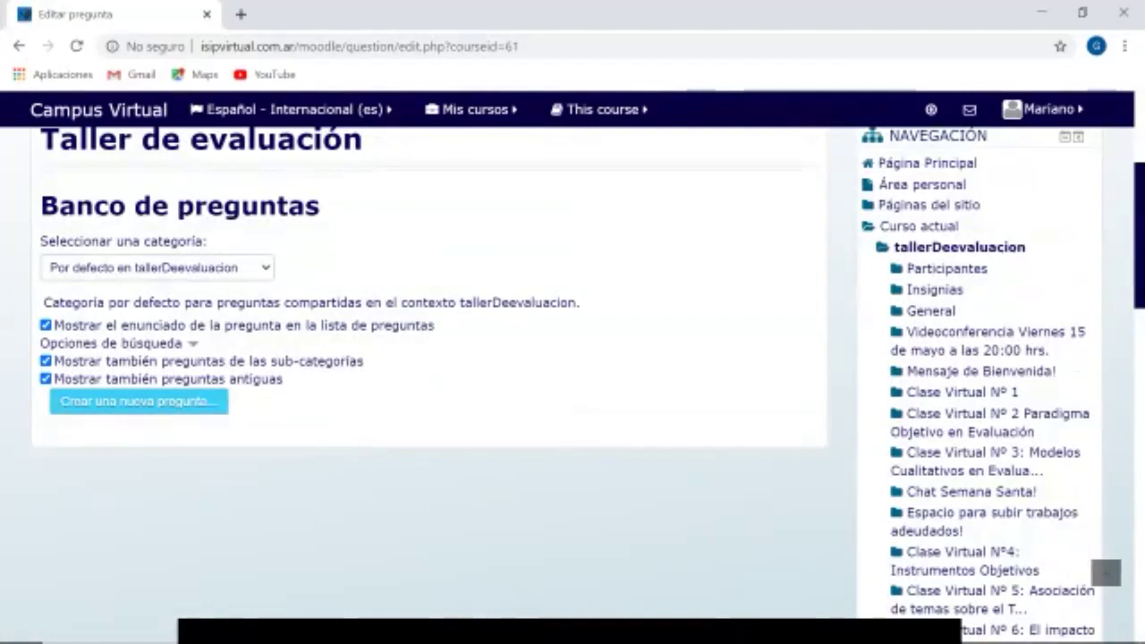
# Start creating a new question in the default category and review the available question types.
pyautogui.click(138, 401)
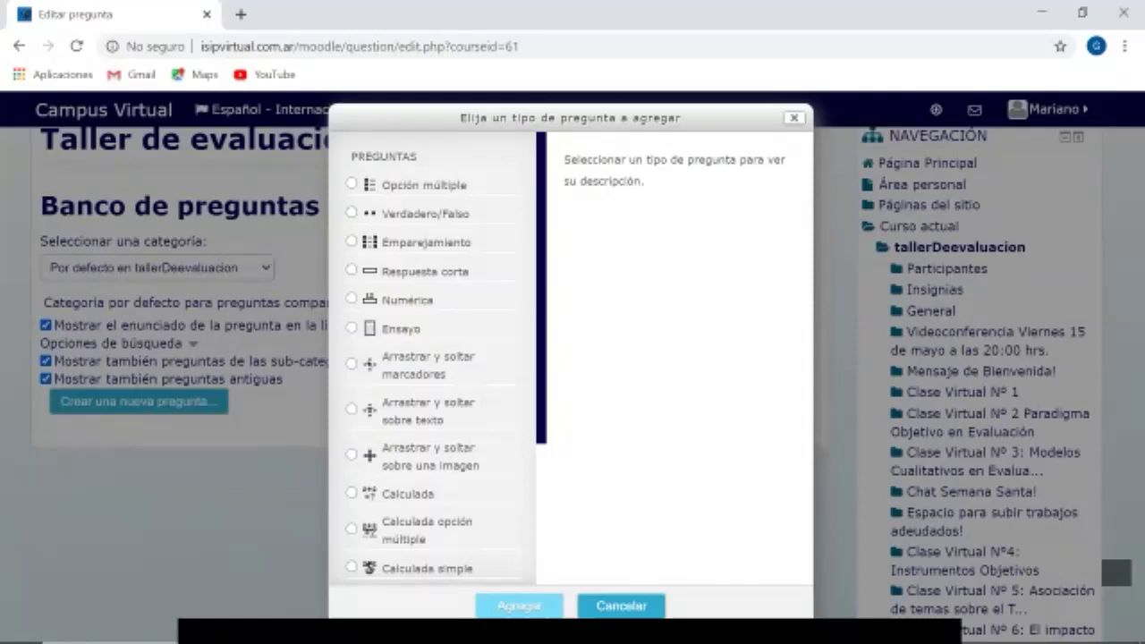
pyautogui.scroll(-3, 439, 358)
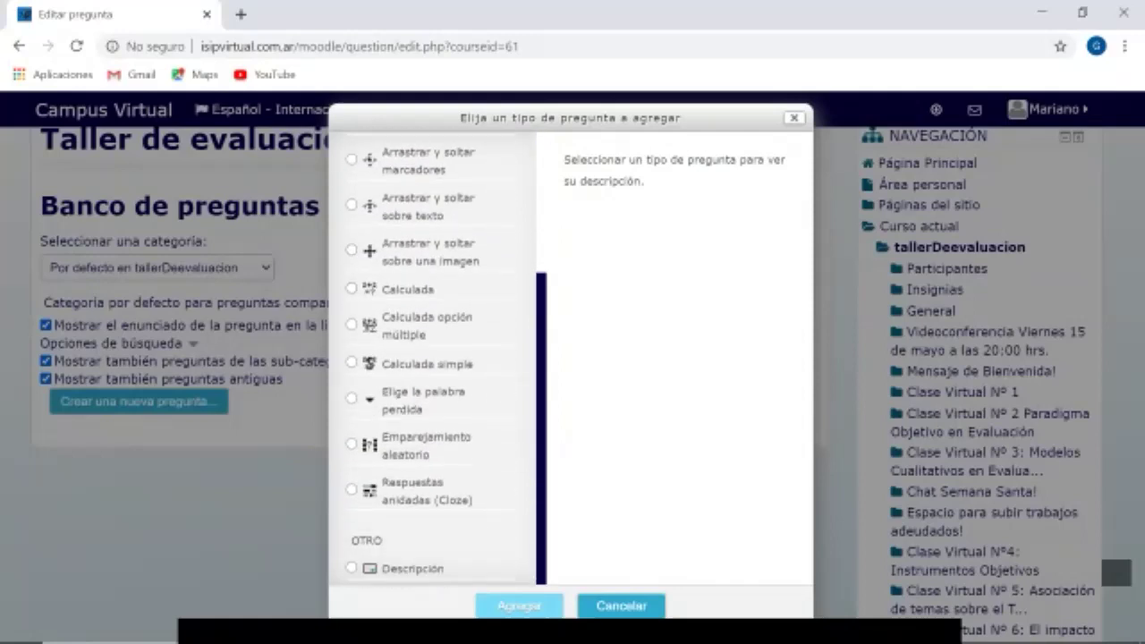
pyautogui.scroll(3, 438, 358)
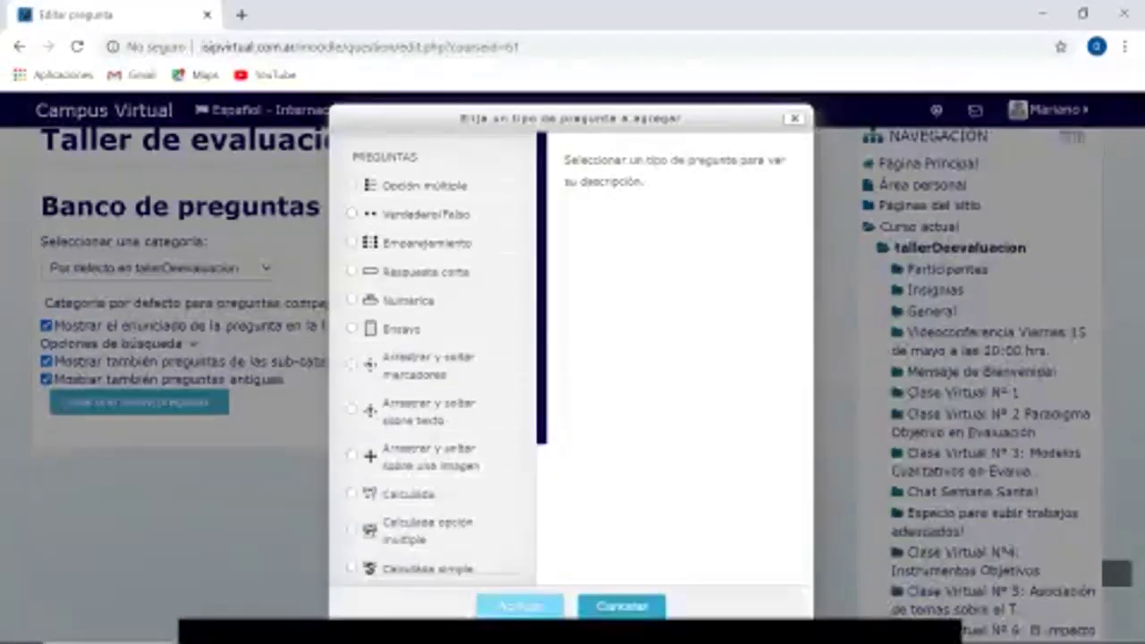
pyautogui.scroll(-1, 429, 358)
pyautogui.scroll(-2, 438, 358)
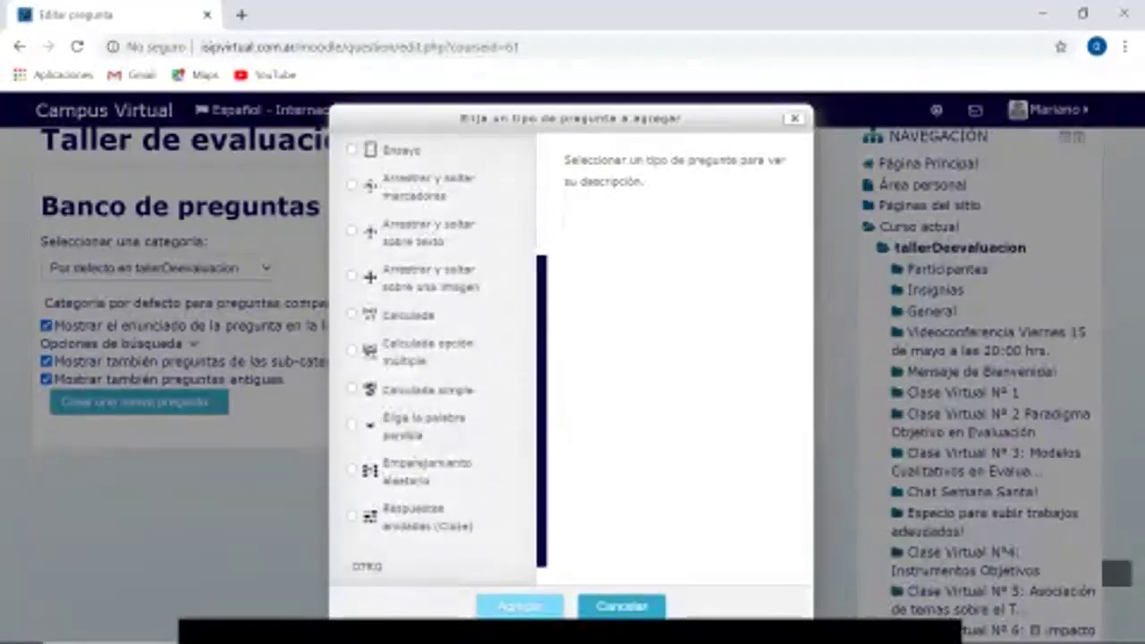
pyautogui.scroll(3, 438, 358)
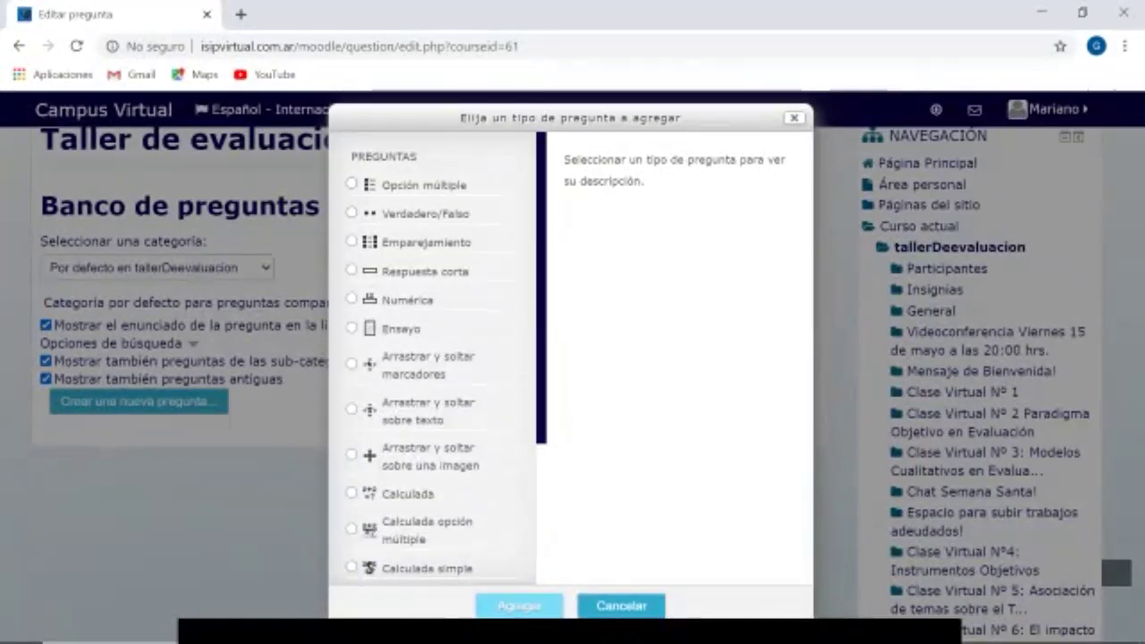
# Check the Opción múltiple description, then choose the Verdadero/Falso question type and add it.
pyautogui.click(352, 183)
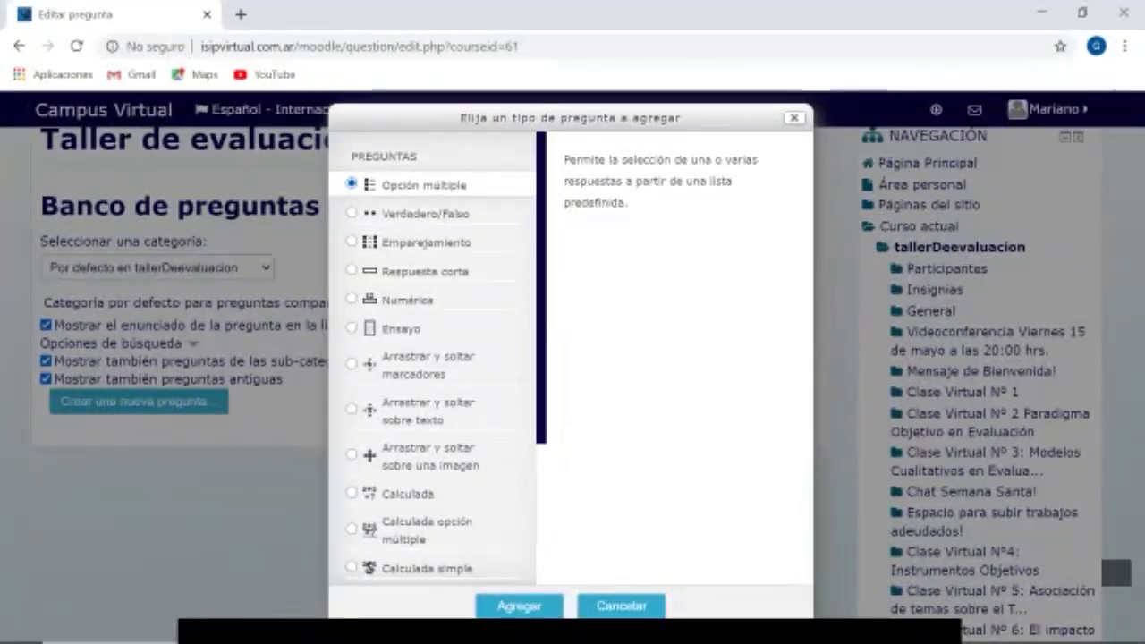
pyautogui.click(352, 212)
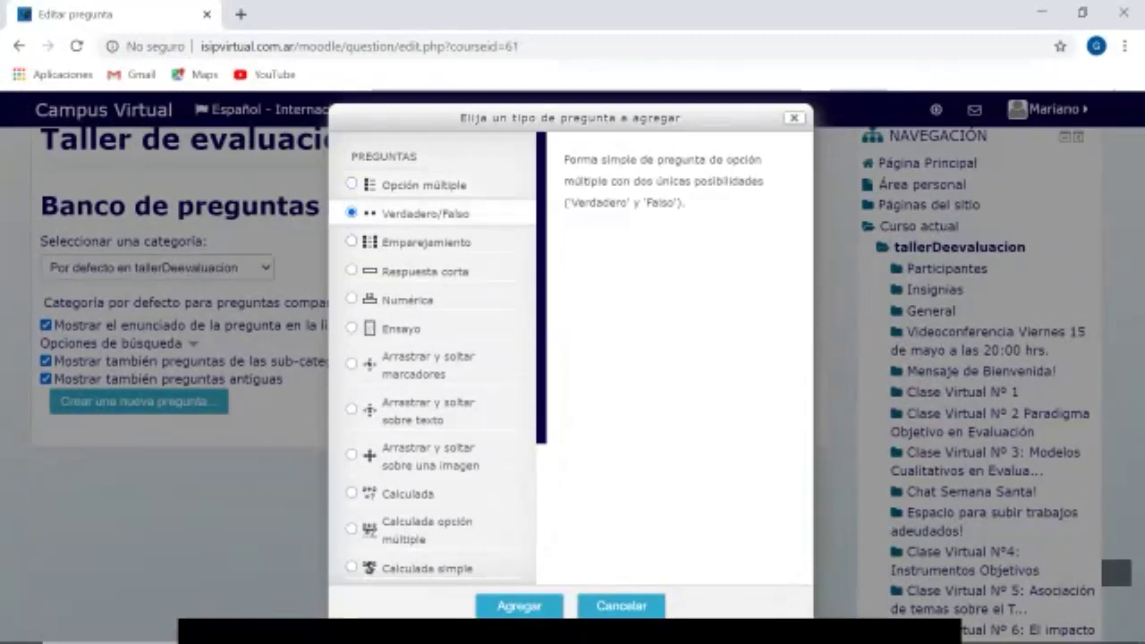
pyautogui.scroll(-3, 432, 358)
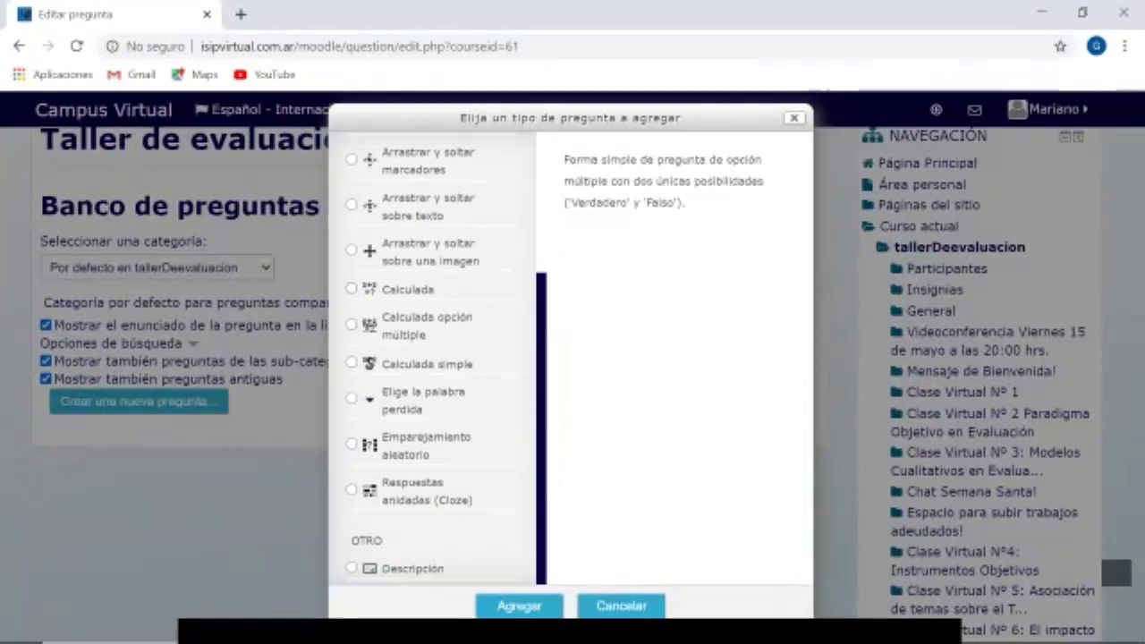
pyautogui.scroll(3, 433, 358)
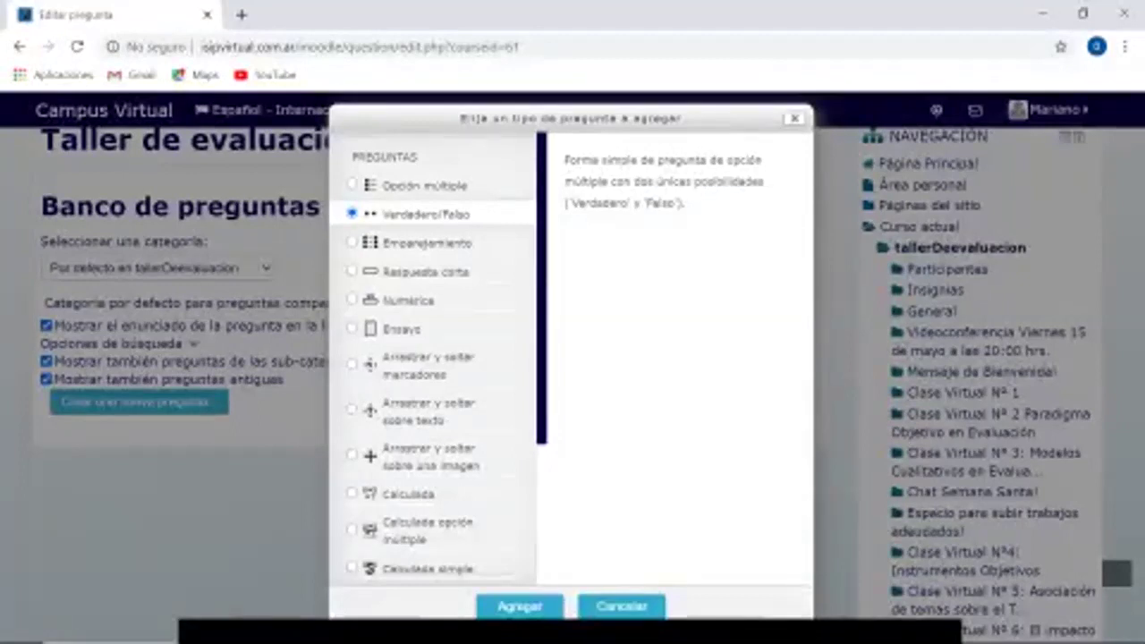
pyautogui.scroll(-3, 438, 358)
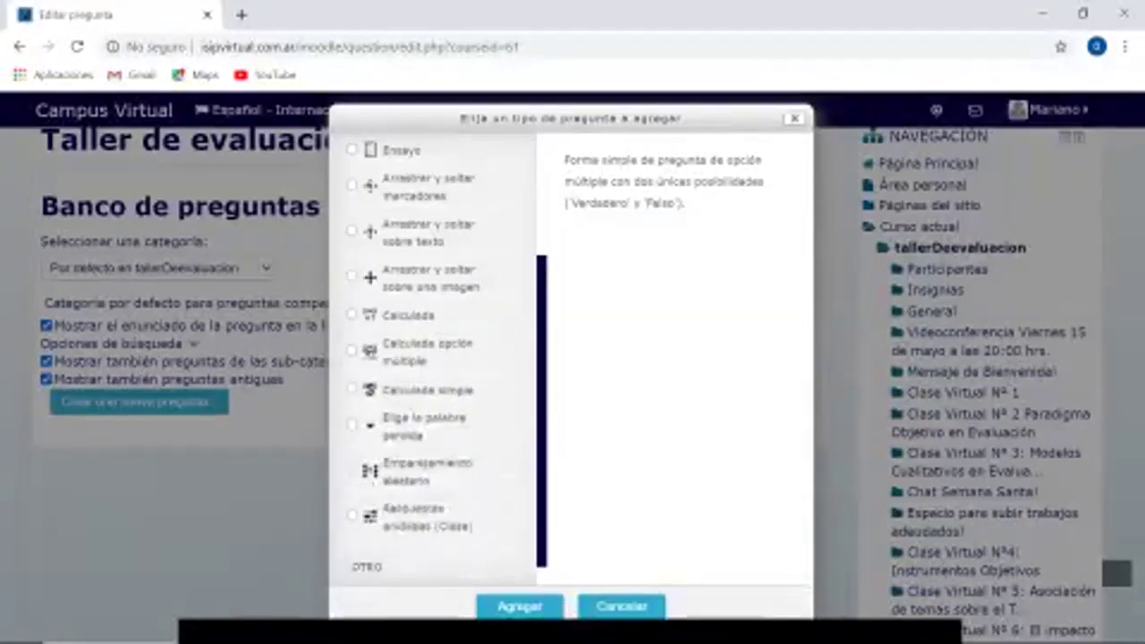
pyautogui.scroll(3, 434, 358)
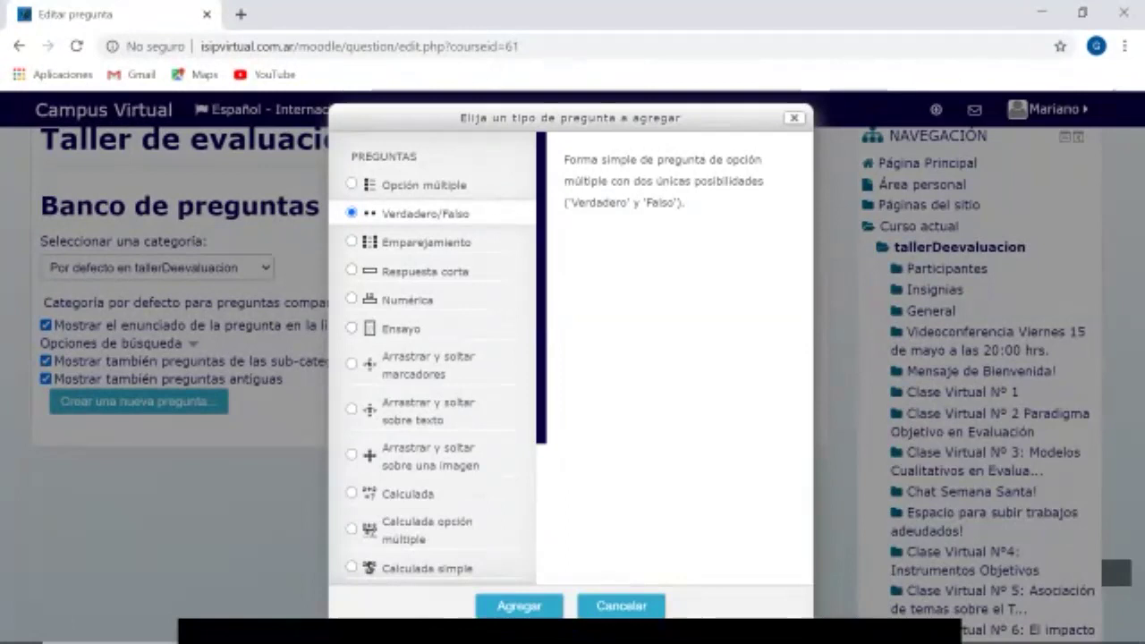
pyautogui.scroll(-3, 432, 358)
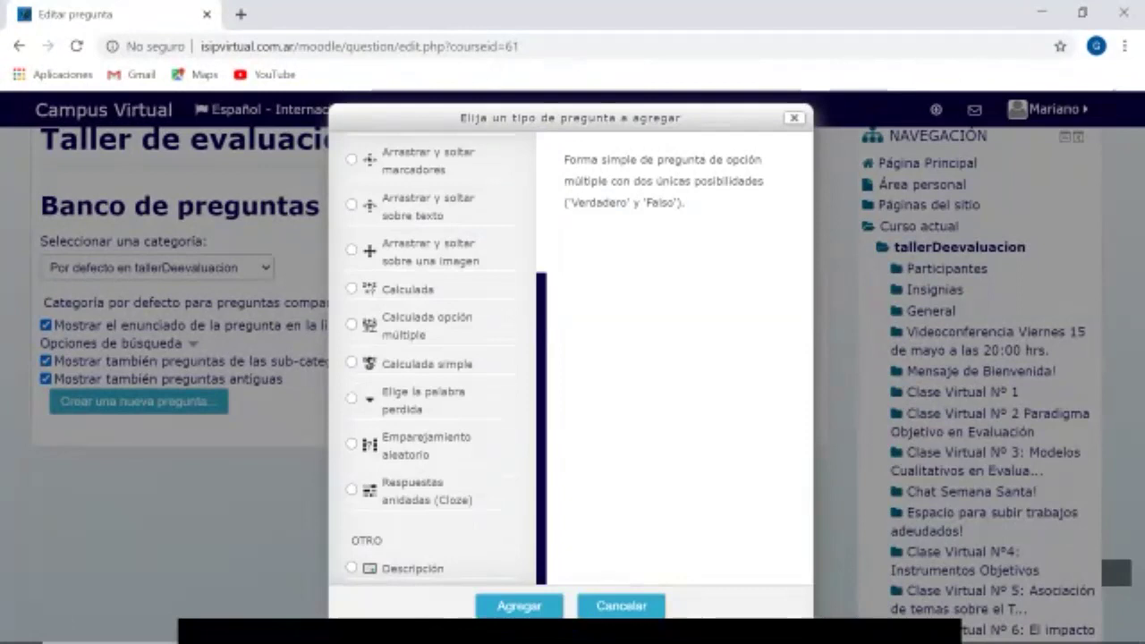
pyautogui.scroll(3, 432, 358)
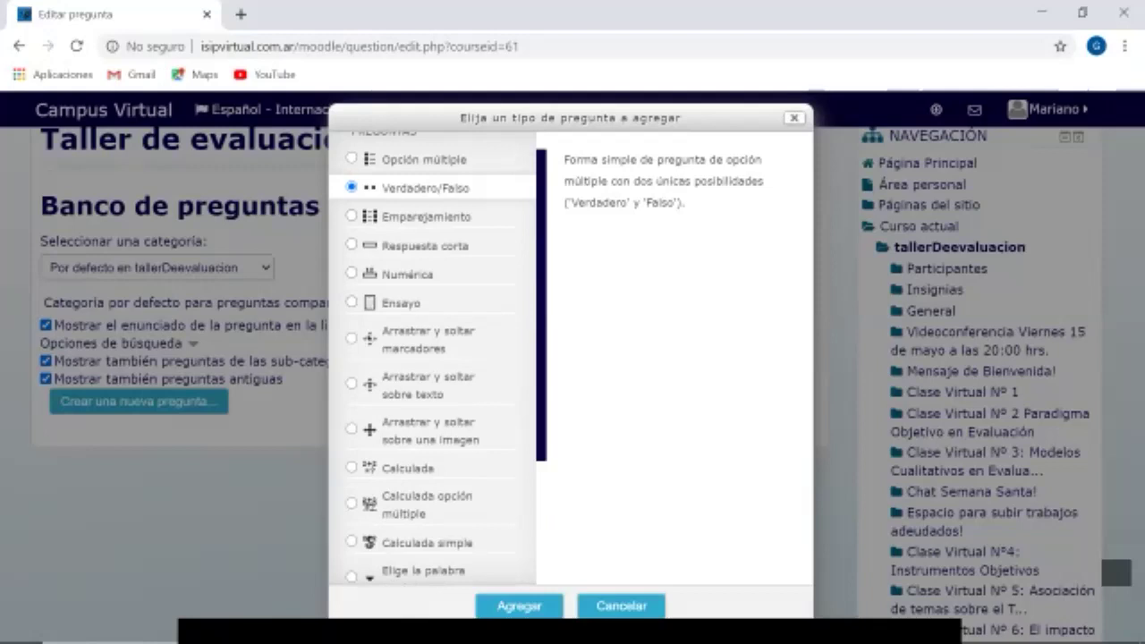
pyautogui.scroll(1, 432, 358)
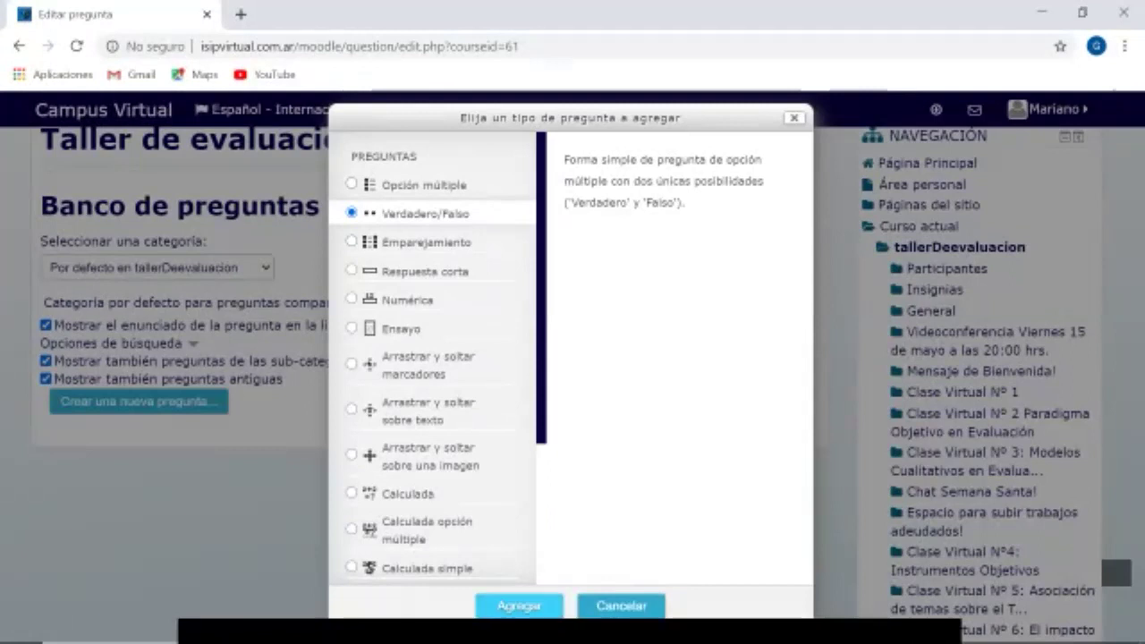
pyautogui.click(519, 606)
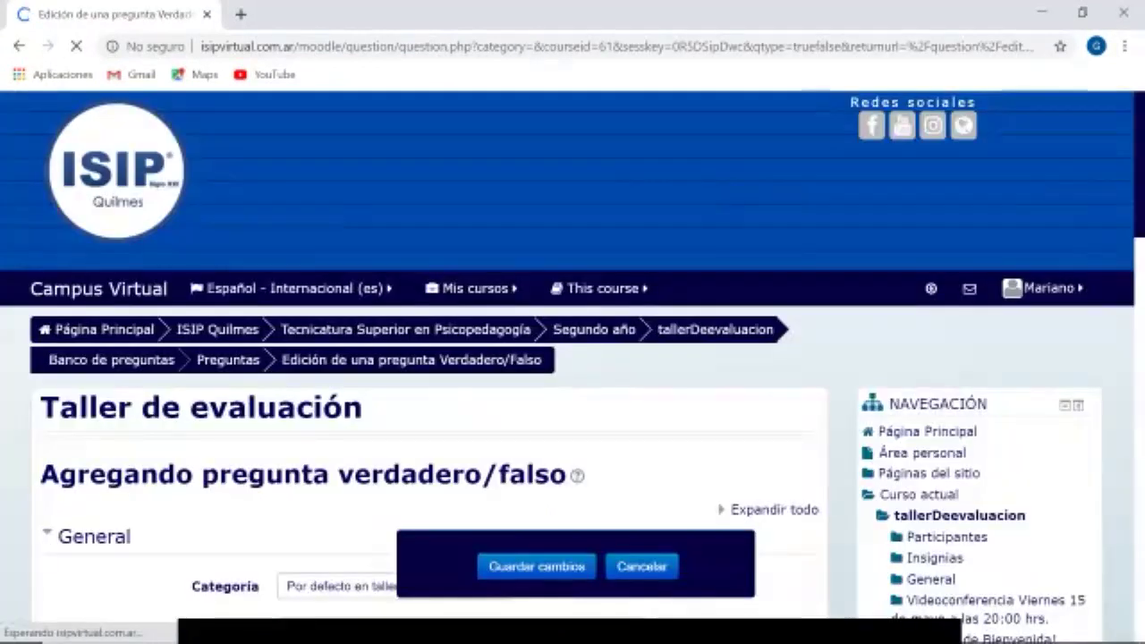
# Review the fields of the new true/false question's form, from category and name to the answer feedback.
pyautogui.scroll(-2, 573, 403)
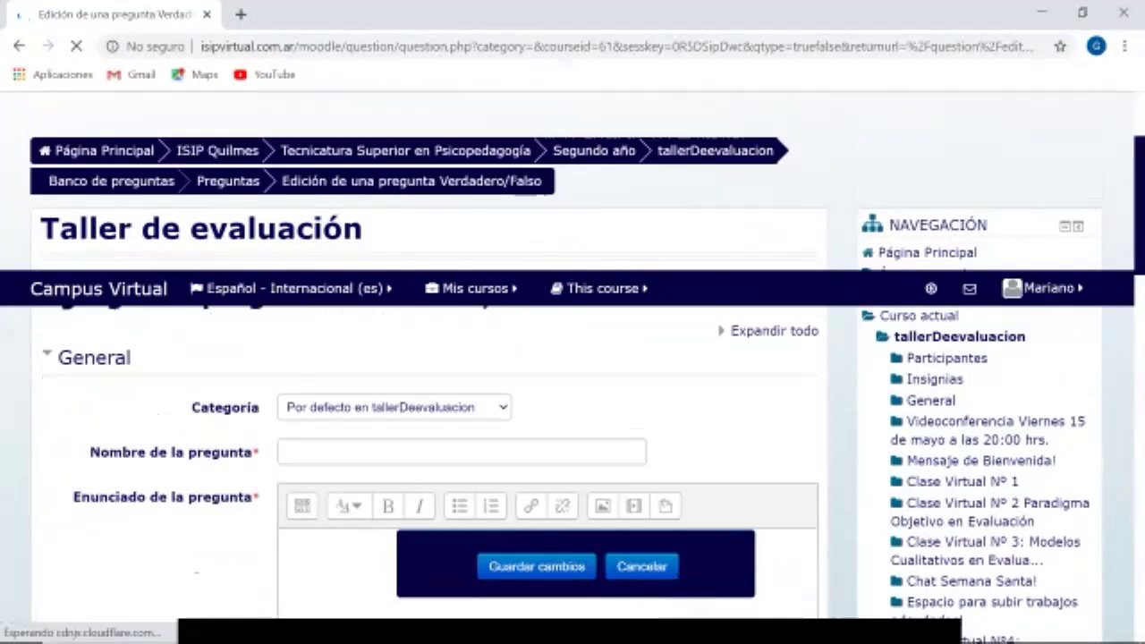
pyautogui.scroll(-10, 573, 385)
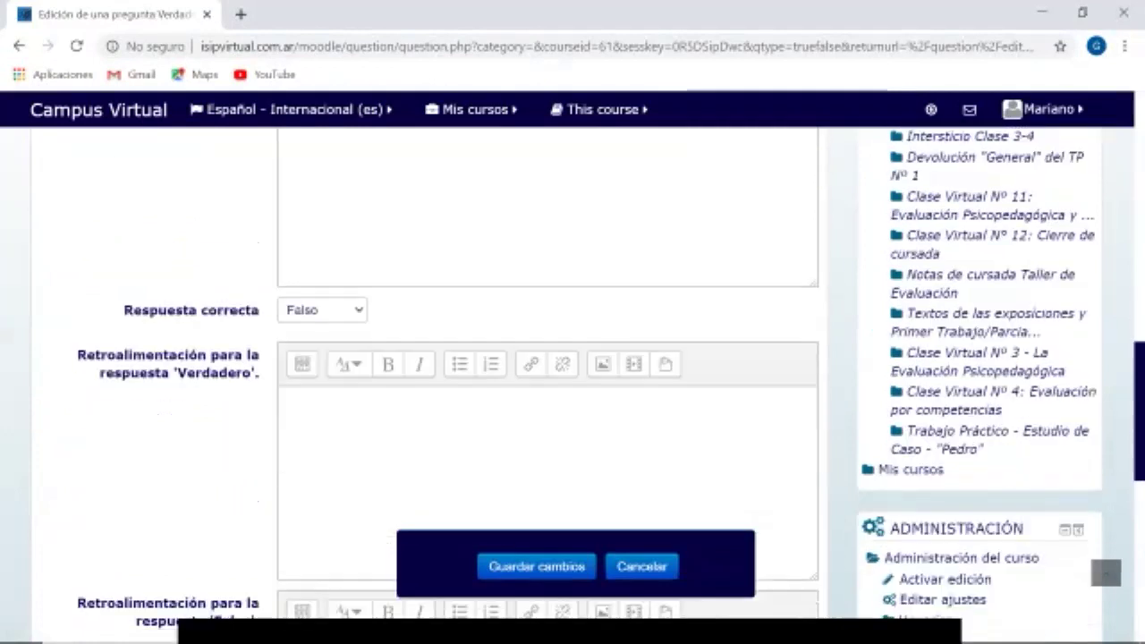
pyautogui.scroll(-5, 573, 385)
pyautogui.scroll(15, 573, 385)
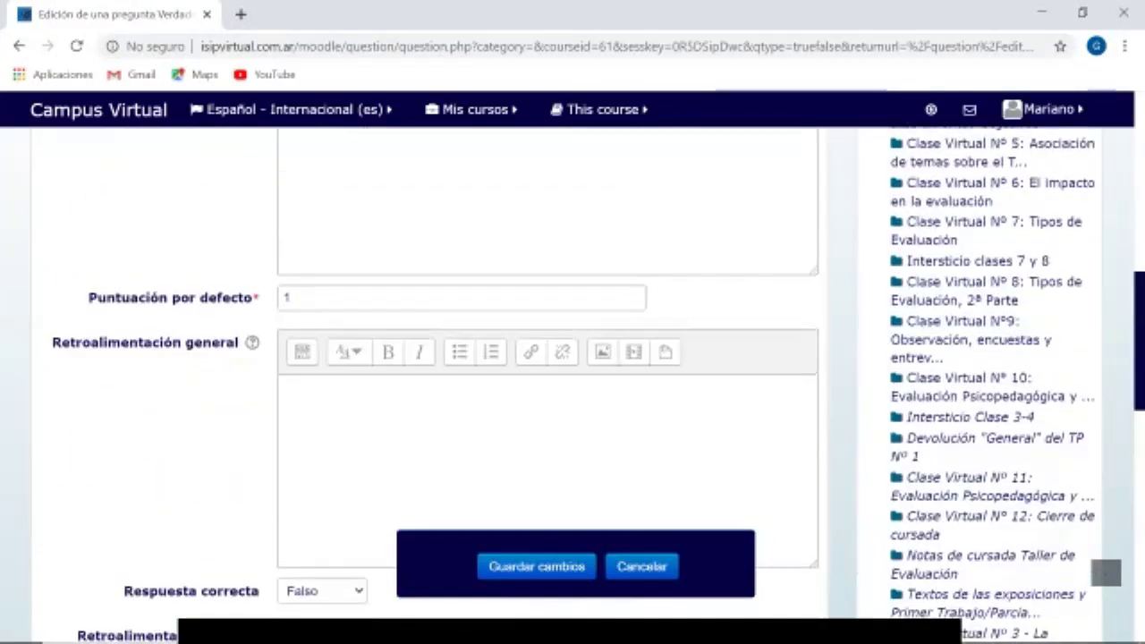
pyautogui.scroll(-2, 573, 385)
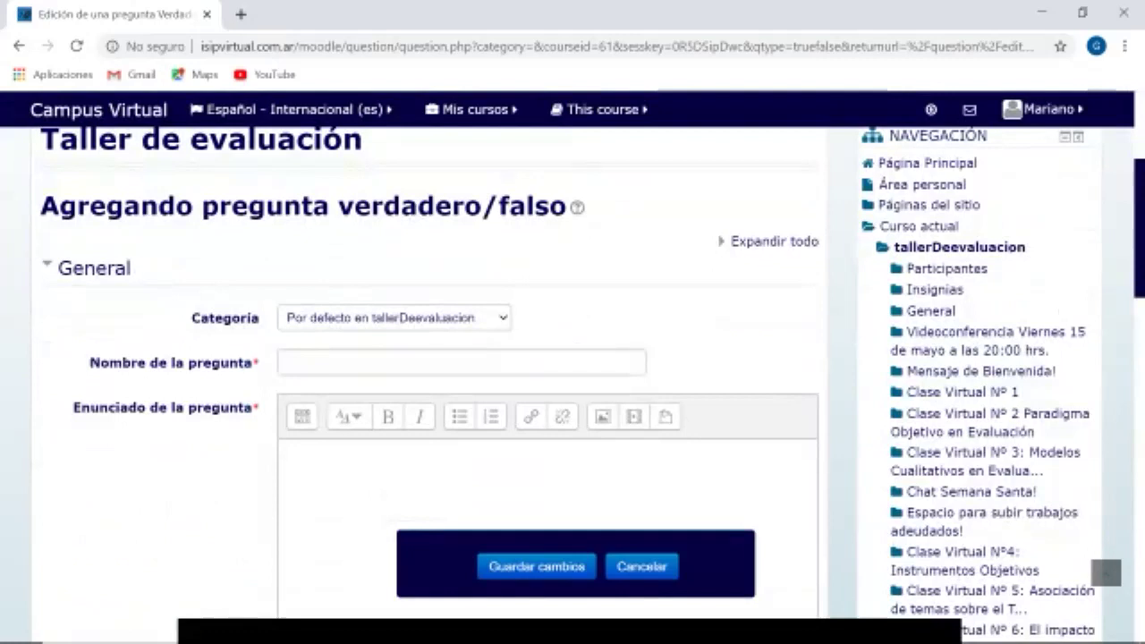
# Name the new true/false question "Pregunta N° 1".
pyautogui.scroll(-1, 462, 273)
pyautogui.click(462, 273)
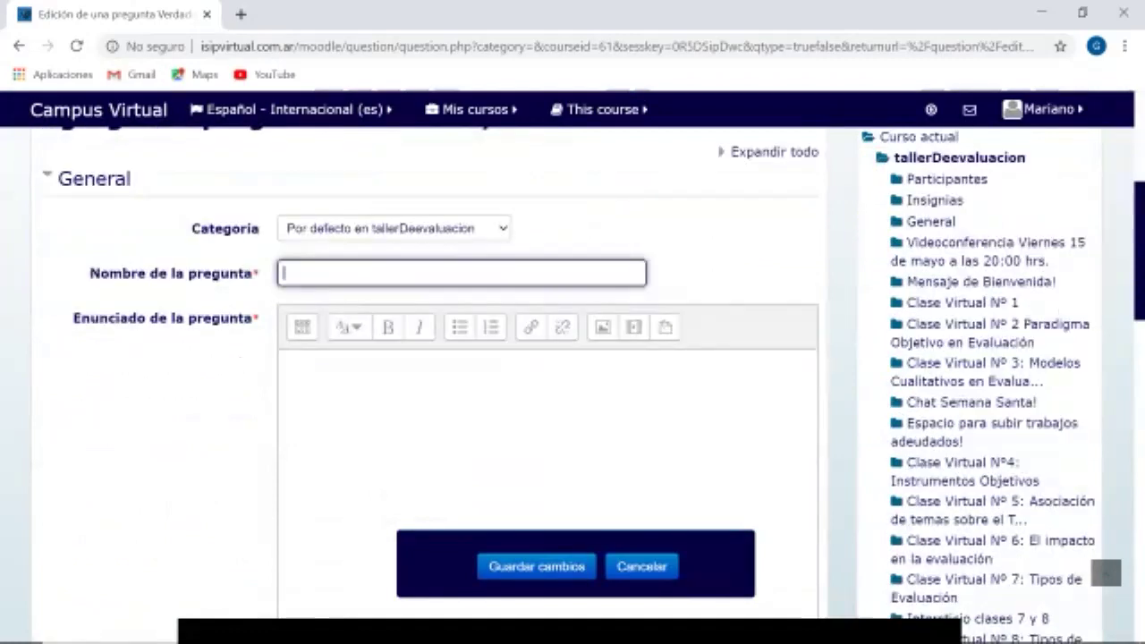
pyautogui.write('N°1')
pyautogui.press('BackSpace')
pyautogui.press('BackSpace')
pyautogui.press('BackSpace')
pyautogui.write('Pregunta N° 1')
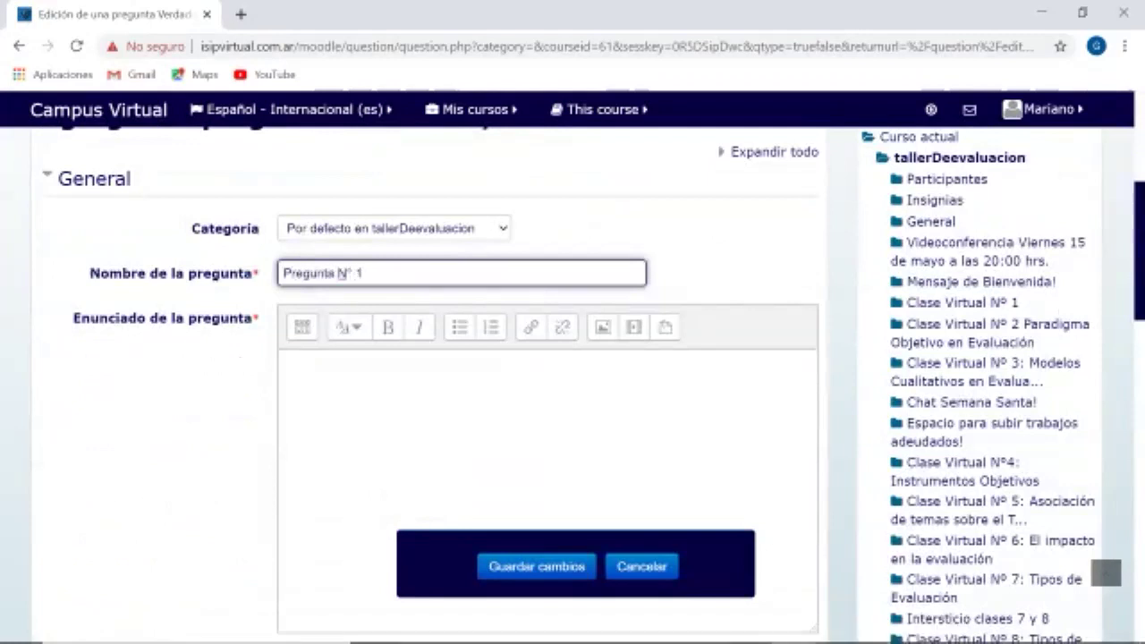
# Enter the question text "¿Es correcto afirmar que la evaluación emite juicios de valor sobre algo o alguien?", with the accent on "evaluación" corrected.
pyautogui.click(281, 362)
pyautogui.scroll(-1, 572, 376)
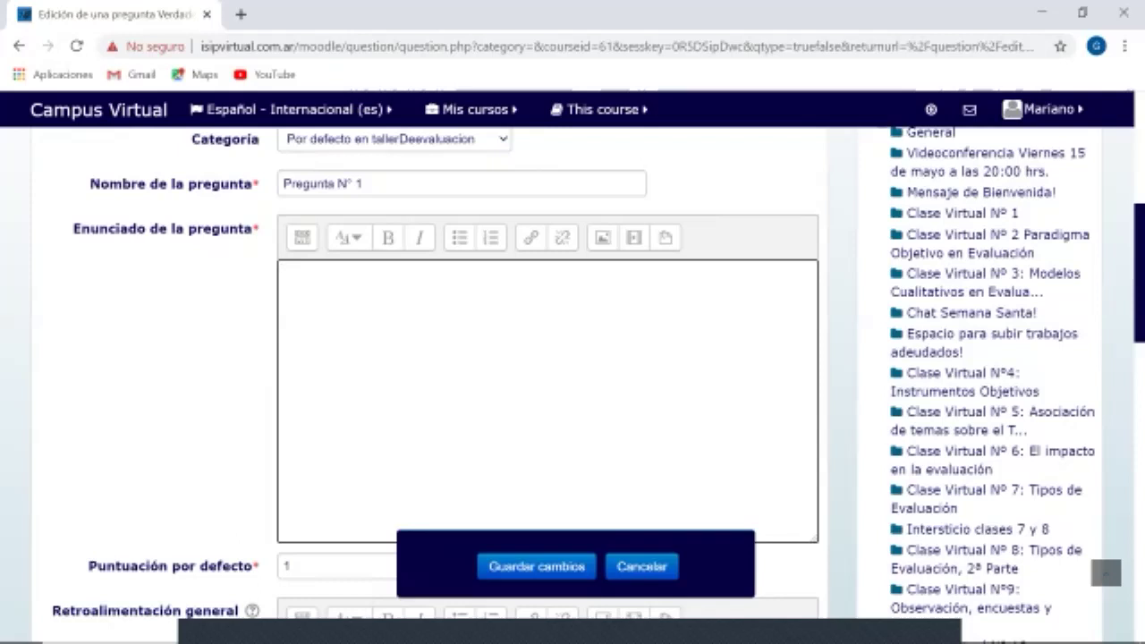
pyautogui.write('¿')
pyautogui.write('Es correct')
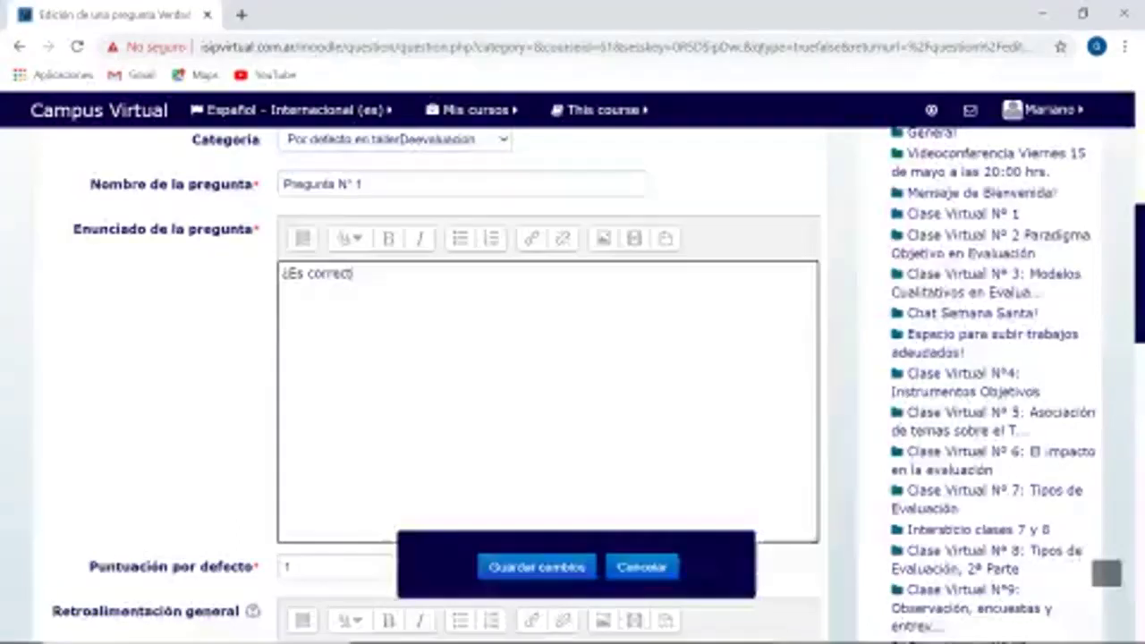
pyautogui.write('o afirmar qu')
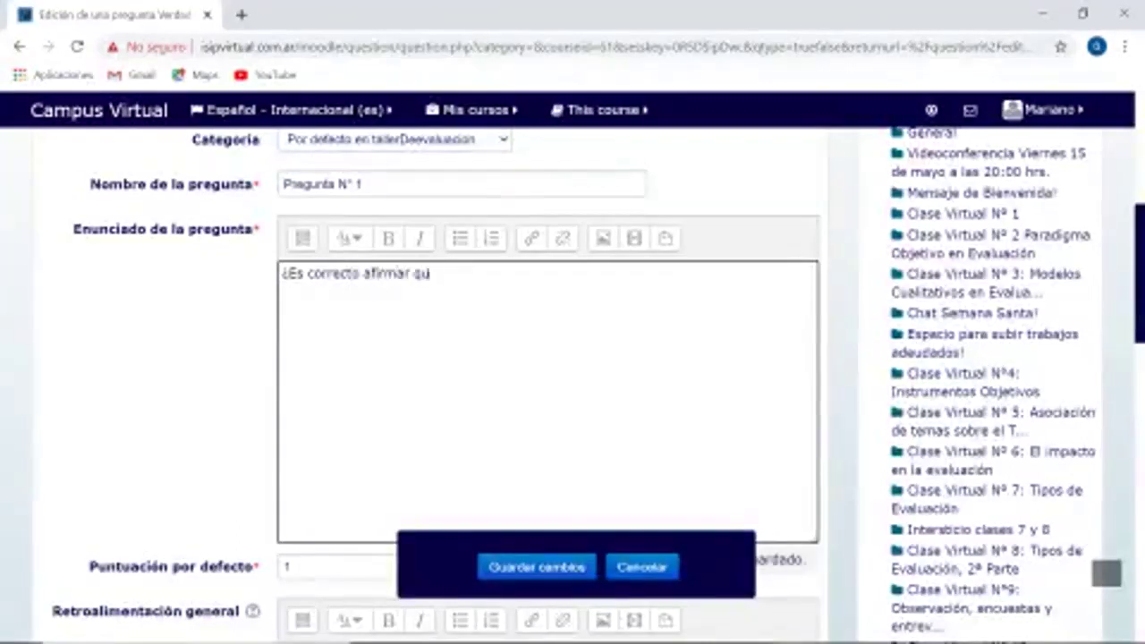
pyautogui.write('e la evaluacion ')
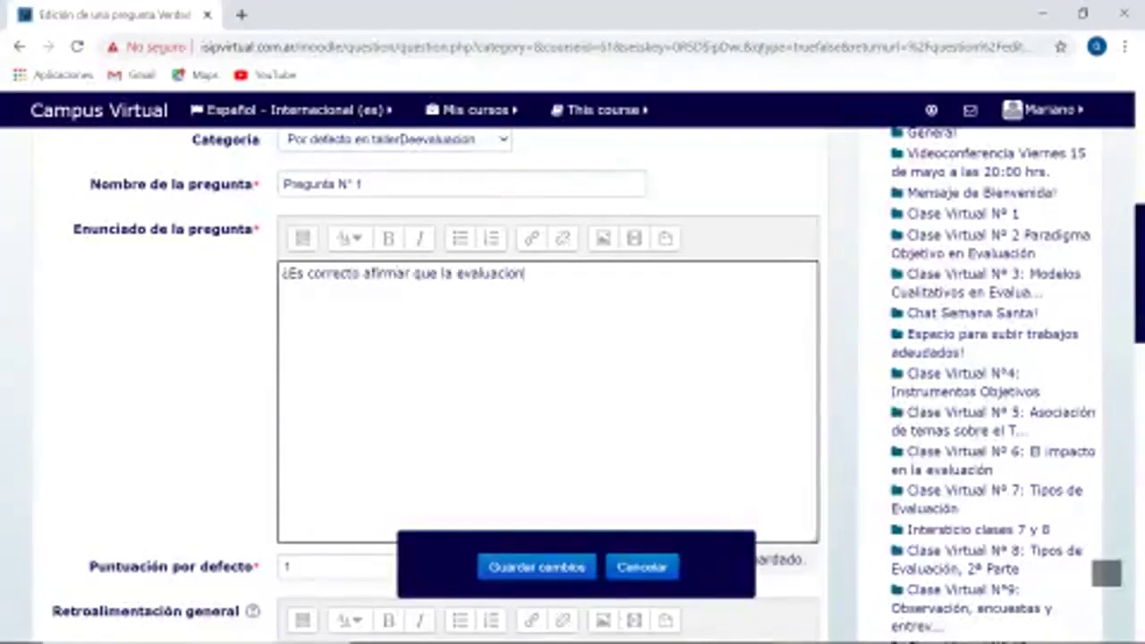
pyautogui.write('emite j')
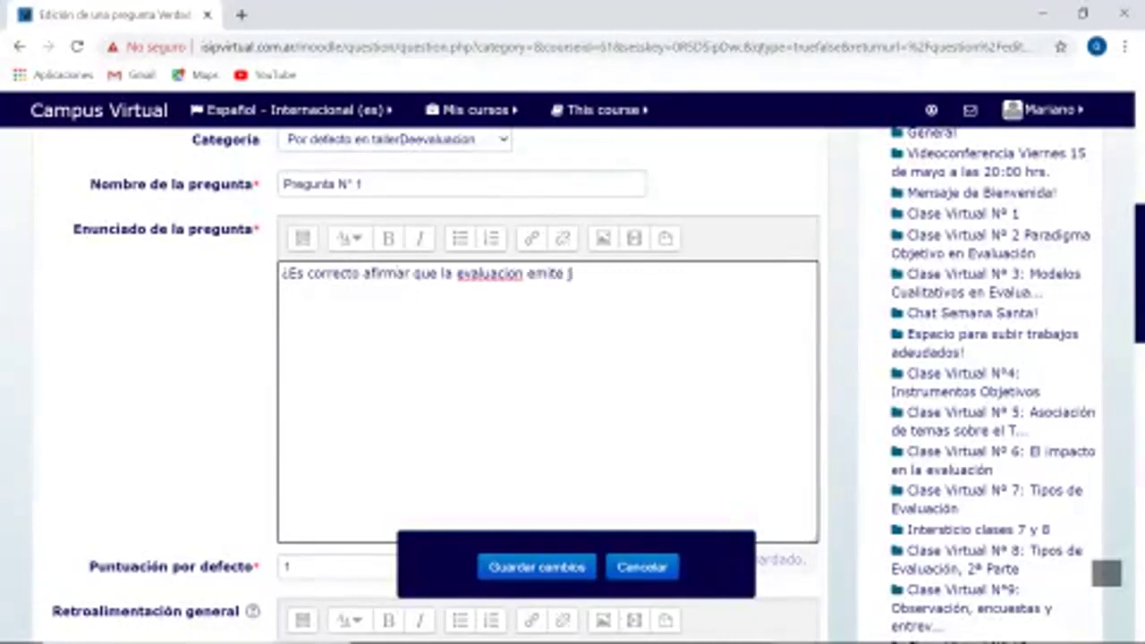
pyautogui.write('uicios de val')
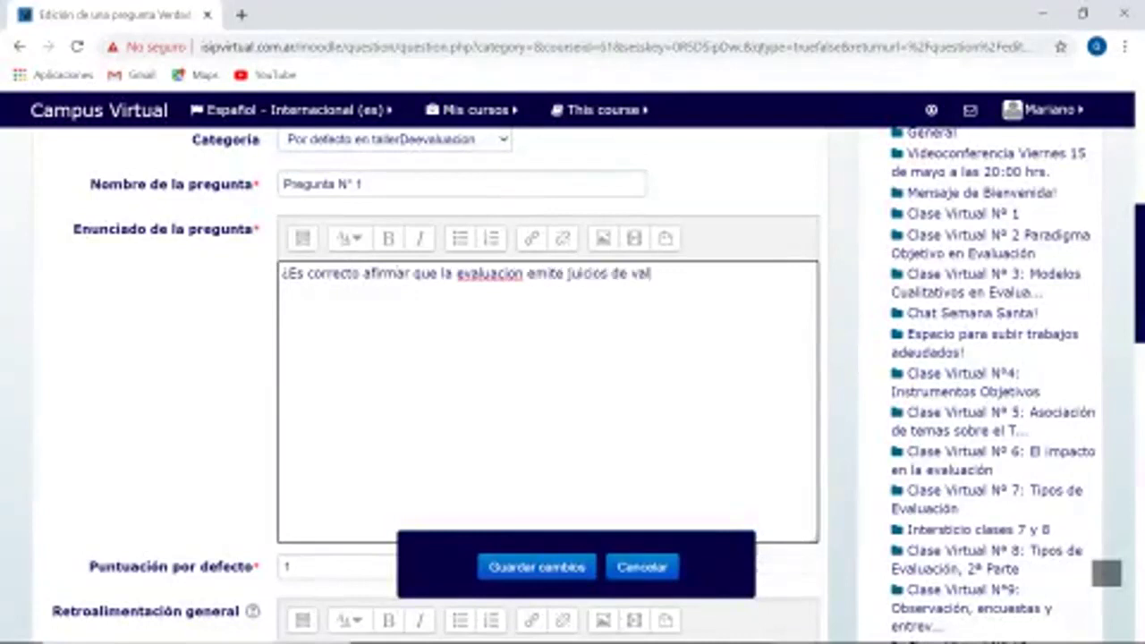
pyautogui.write('or sobre algo')
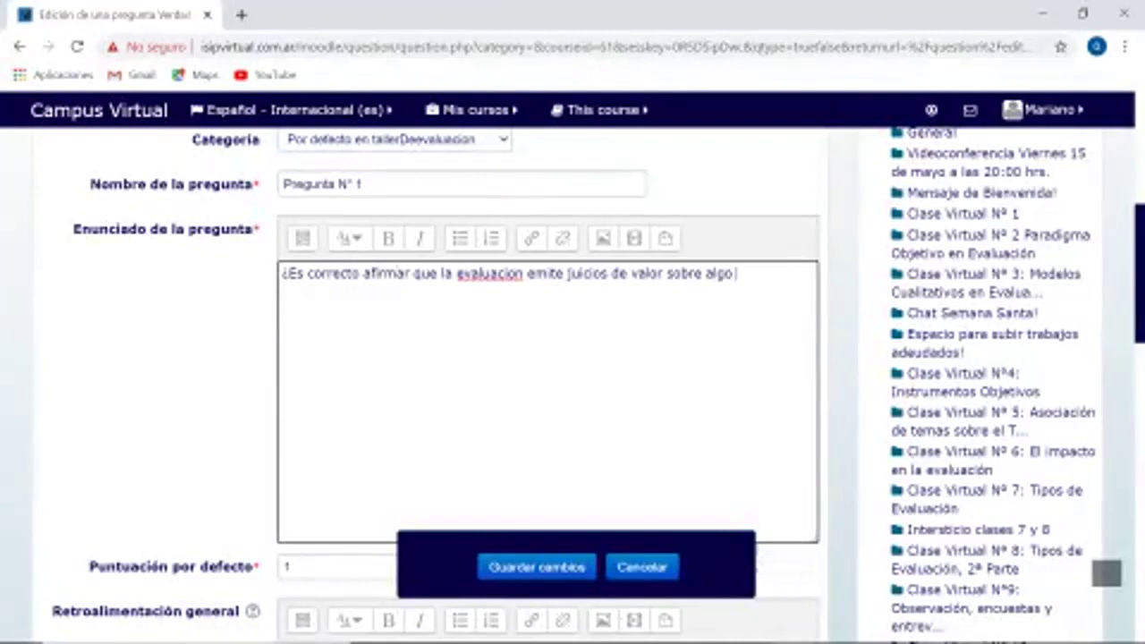
pyautogui.write(' o alguien?')
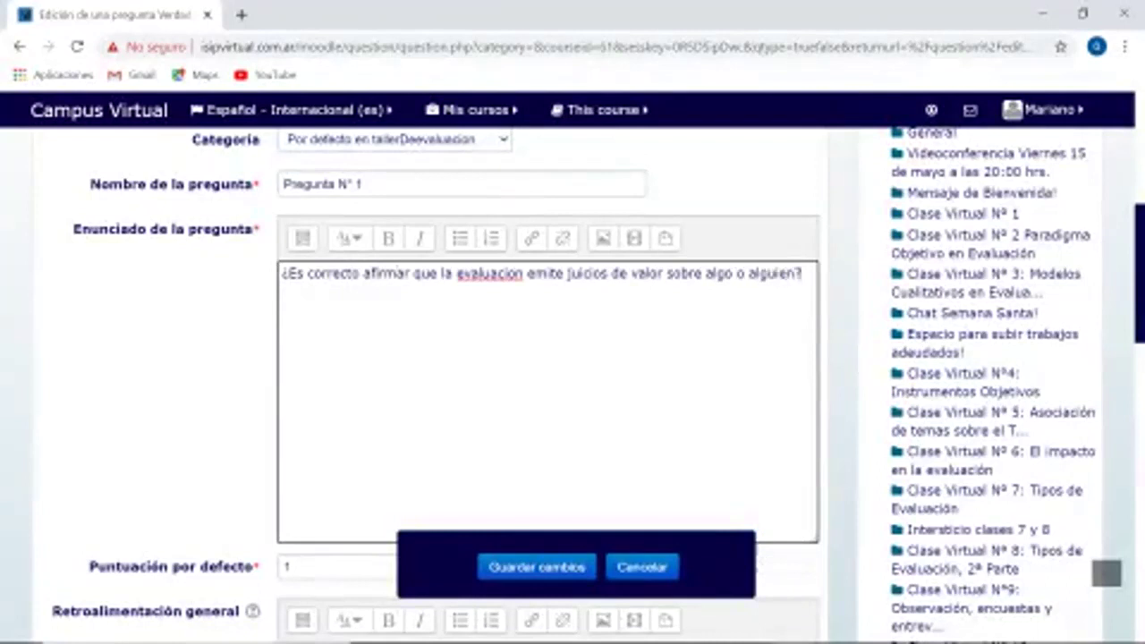
pyautogui.rightClick(489, 274)
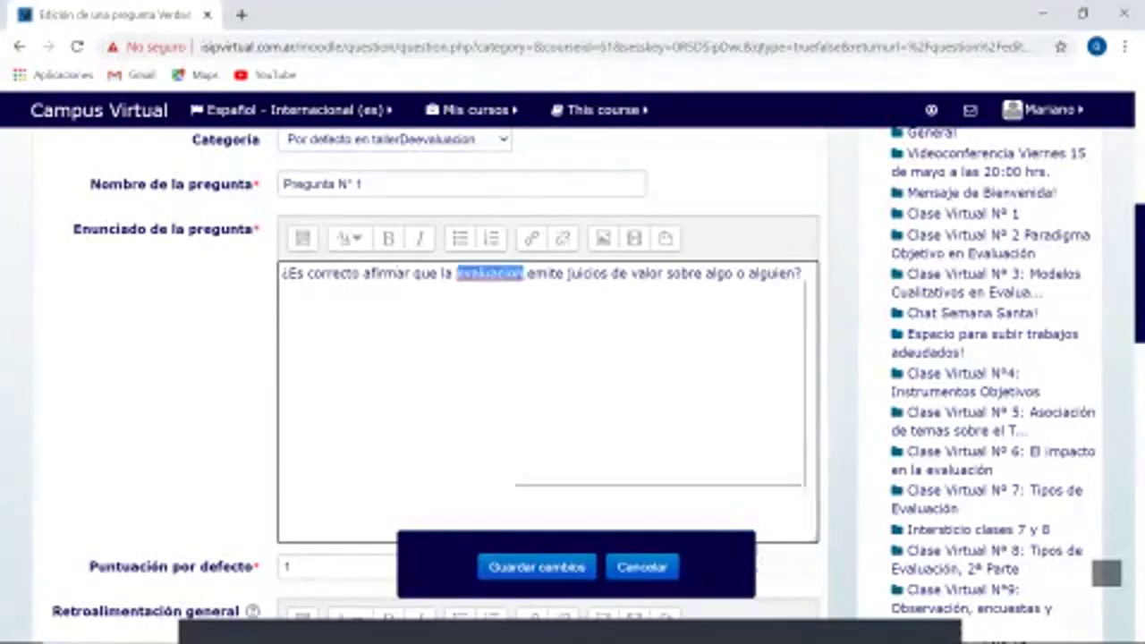
pyautogui.click(557, 292)
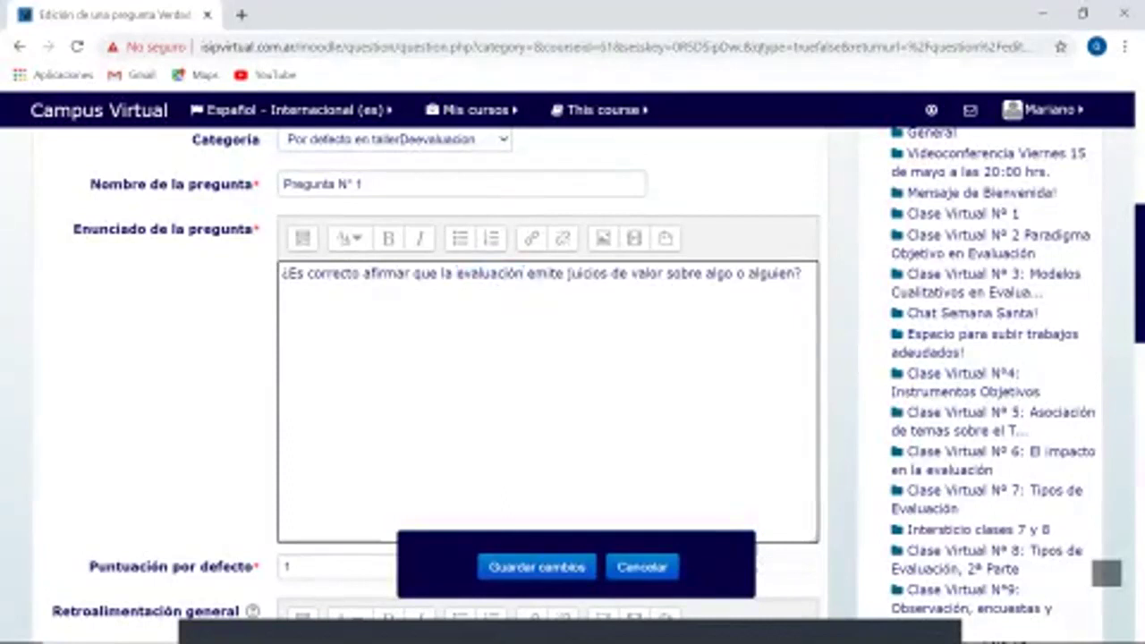
# Examine the question's default score against its text, along with the general feedback and correct answer fields.
pyautogui.scroll(-1, 573, 385)
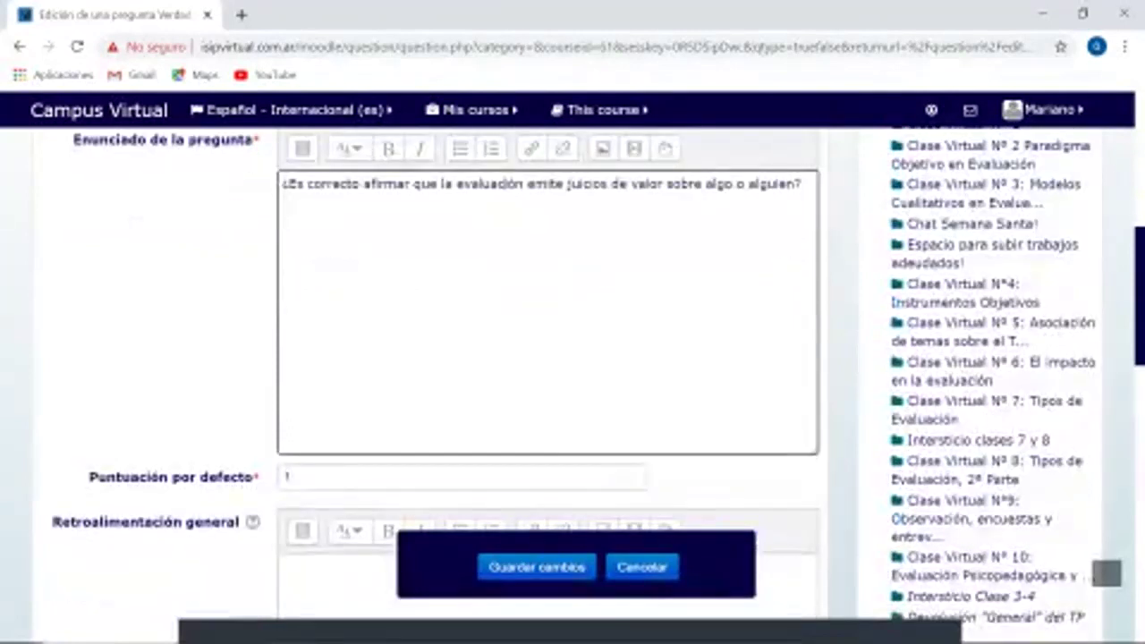
pyautogui.scroll(-3, 572, 384)
pyautogui.scroll(-1, 572, 385)
pyautogui.click(358, 298)
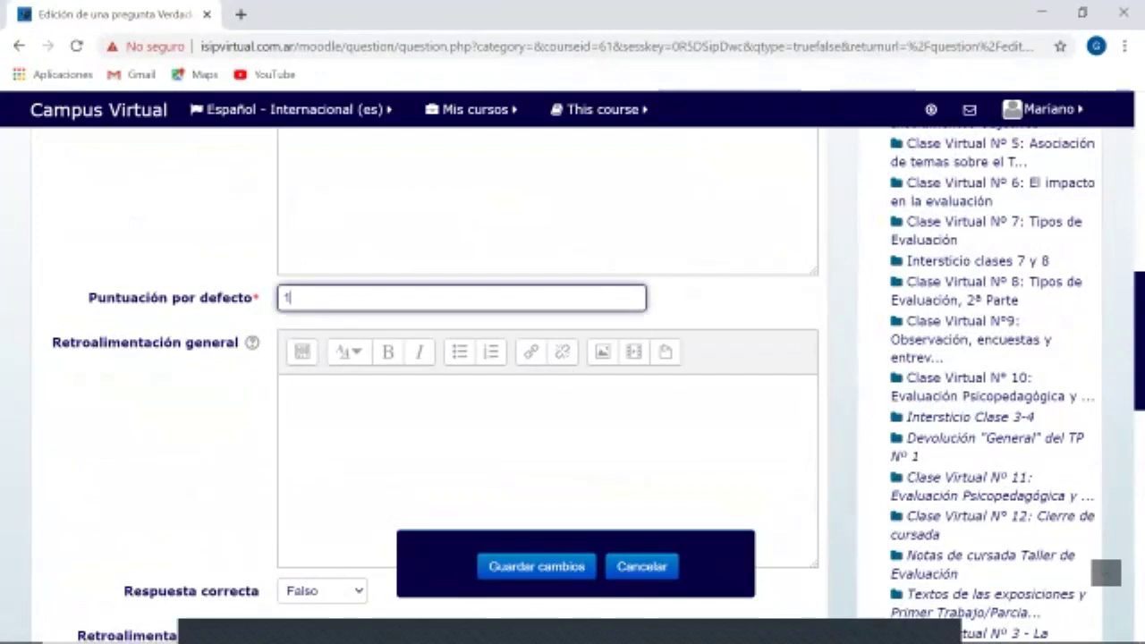
pyautogui.scroll(3, 573, 384)
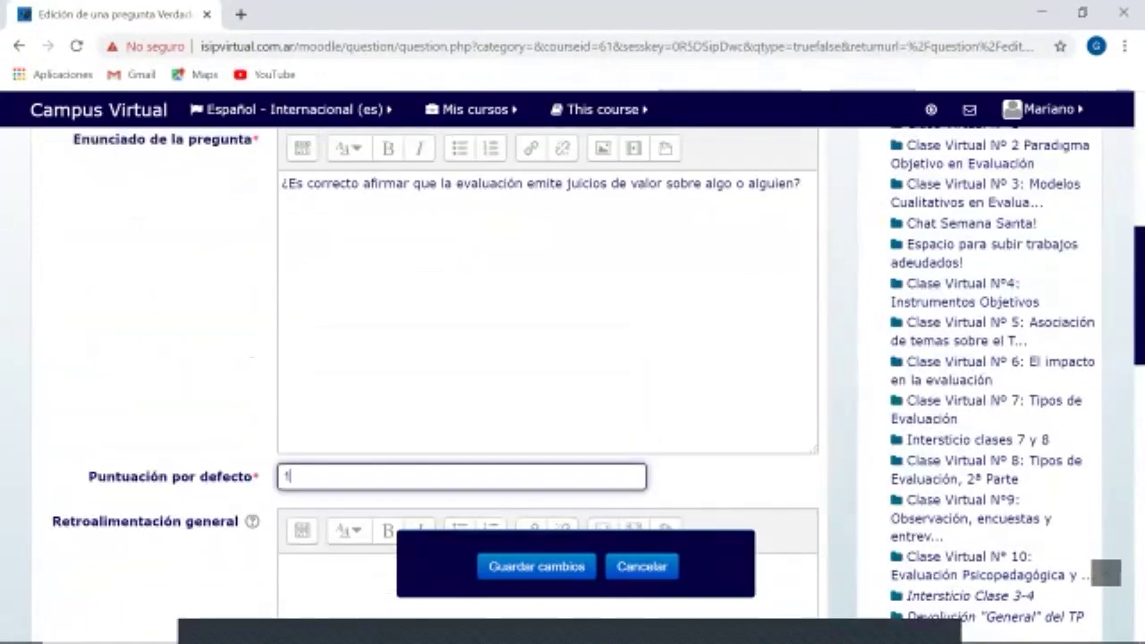
pyautogui.scroll(-1, 573, 385)
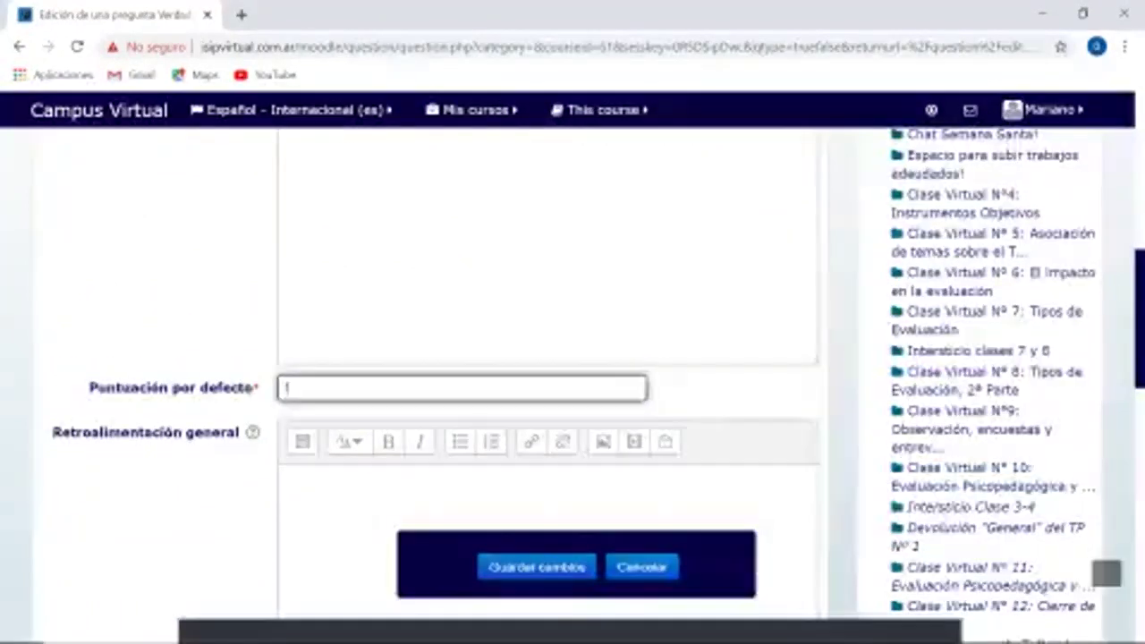
pyautogui.click(547, 246)
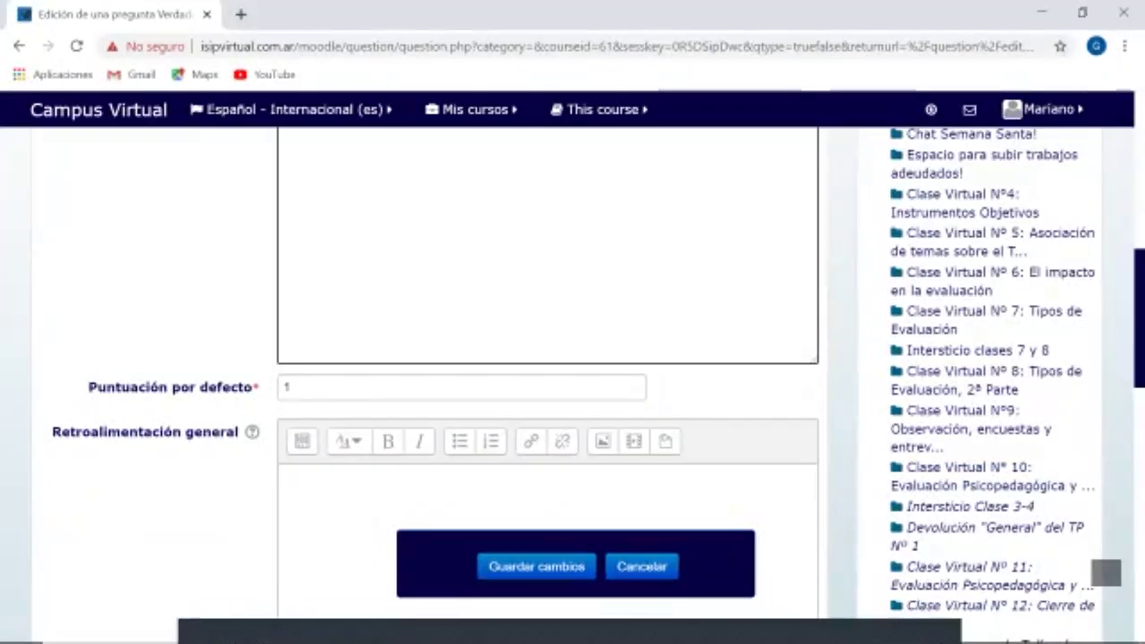
pyautogui.click(289, 386)
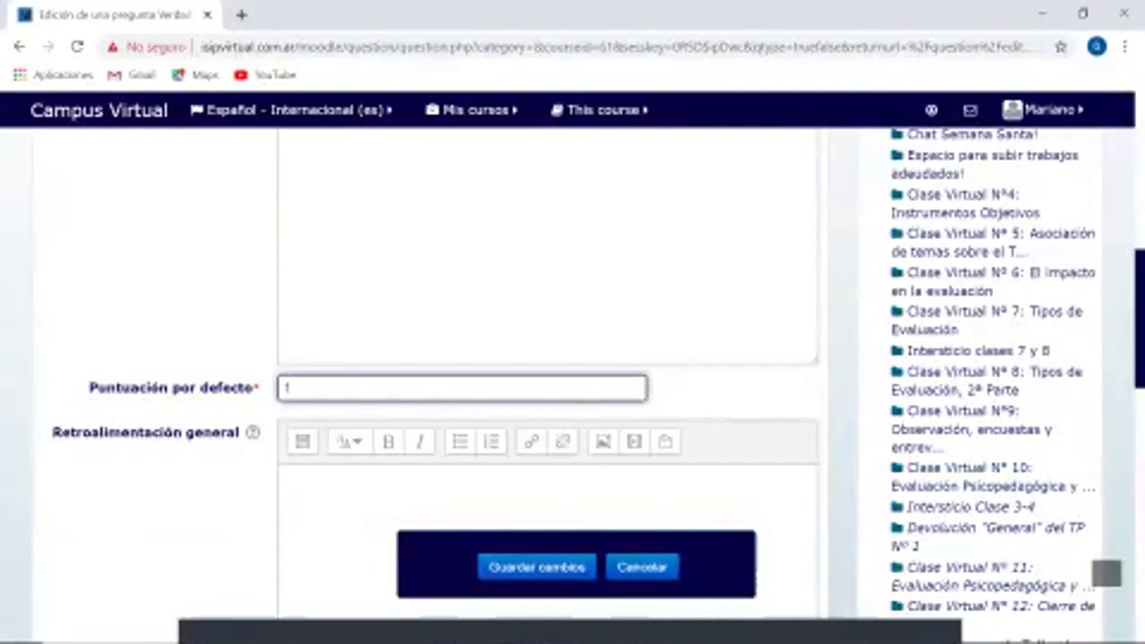
pyautogui.scroll(2, 548, 296)
pyautogui.scroll(-2, 547, 296)
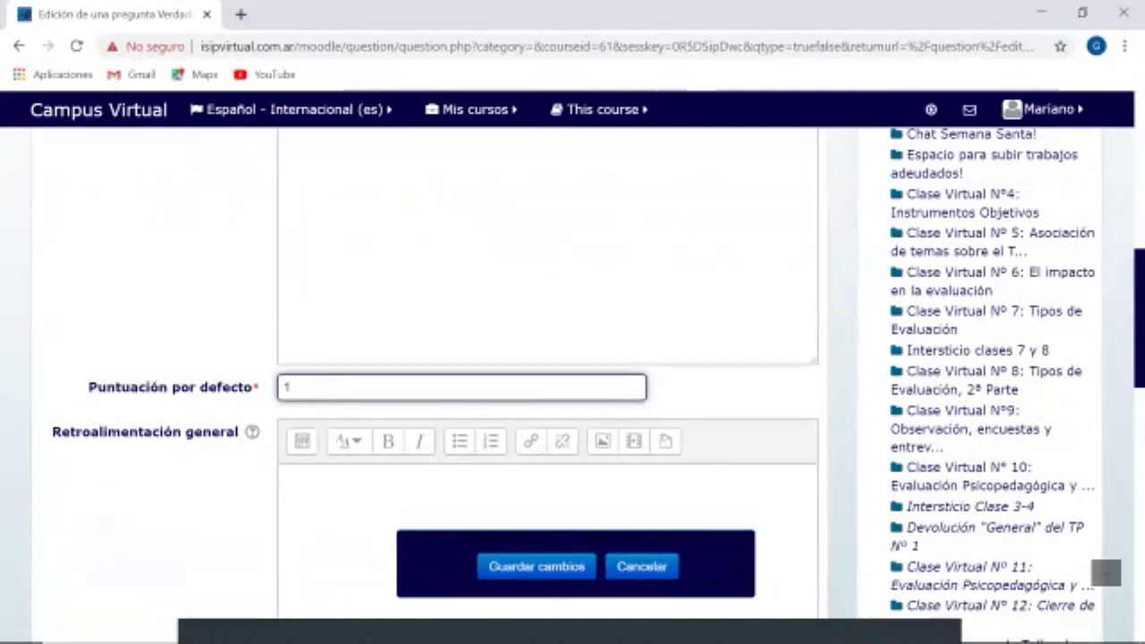
pyautogui.click(548, 501)
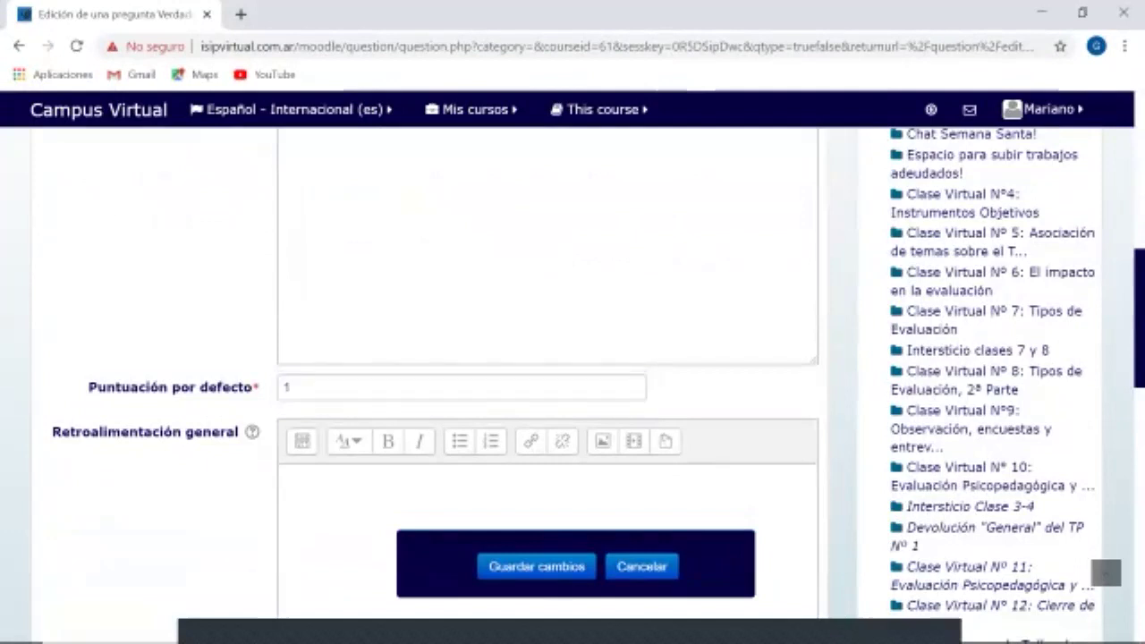
pyautogui.scroll(-3, 547, 371)
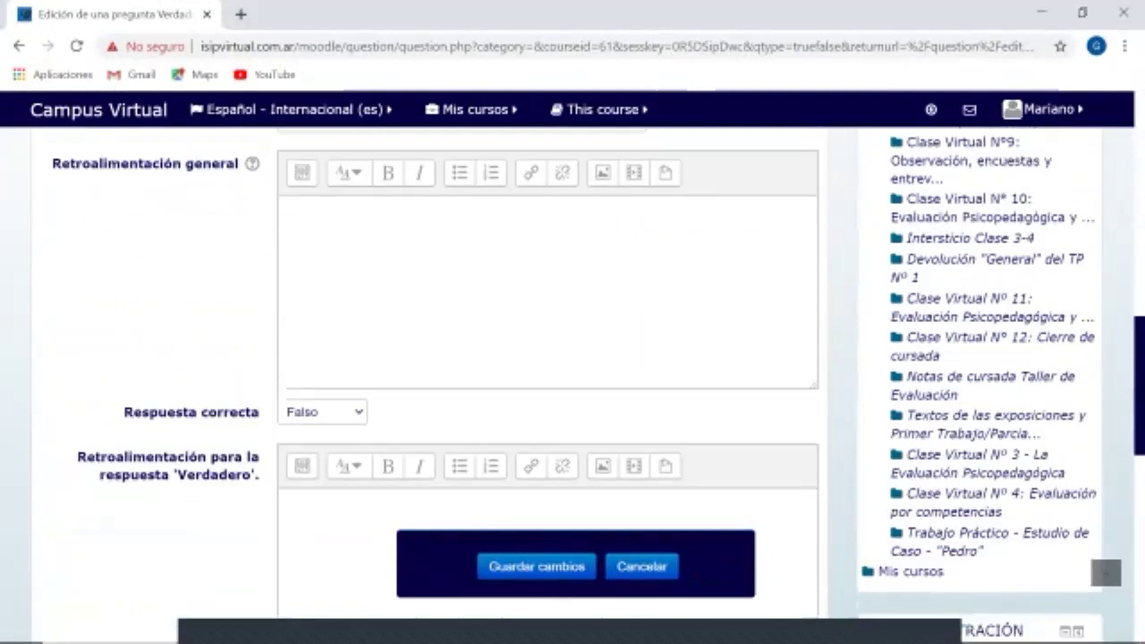
pyautogui.click(322, 412)
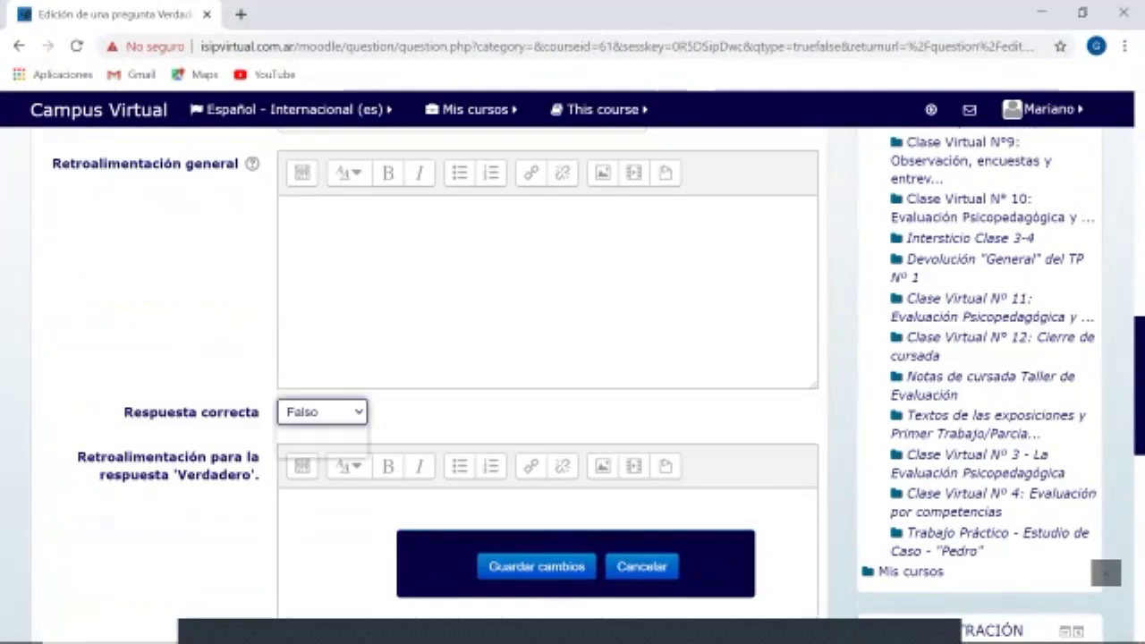
pyautogui.scroll(2, 548, 371)
pyautogui.click(295, 298)
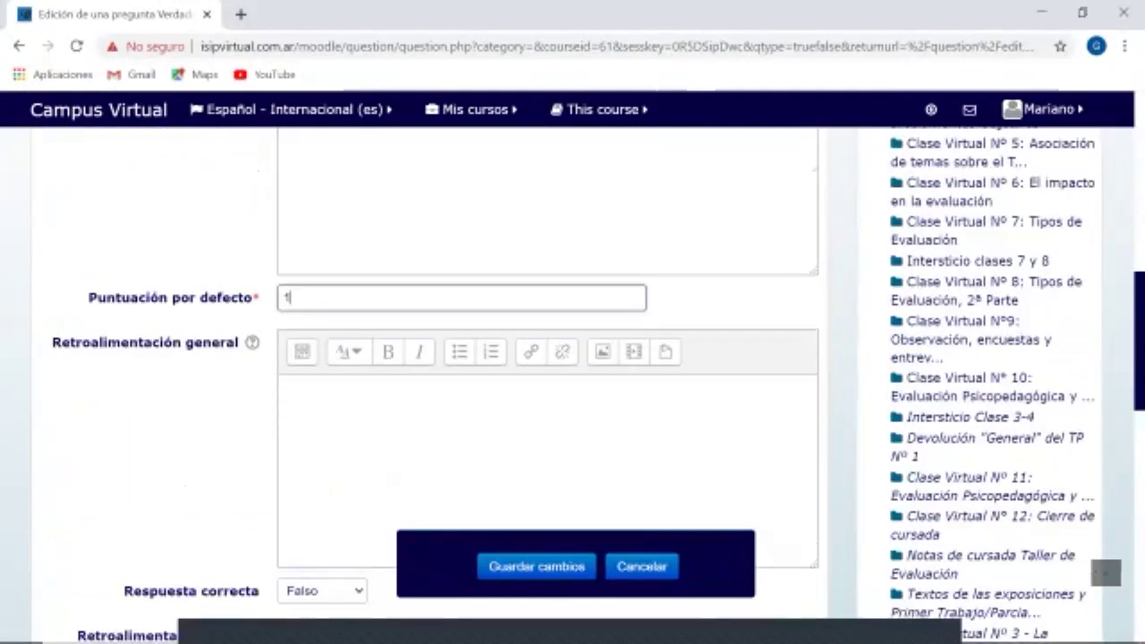
pyautogui.scroll(-2, 548, 371)
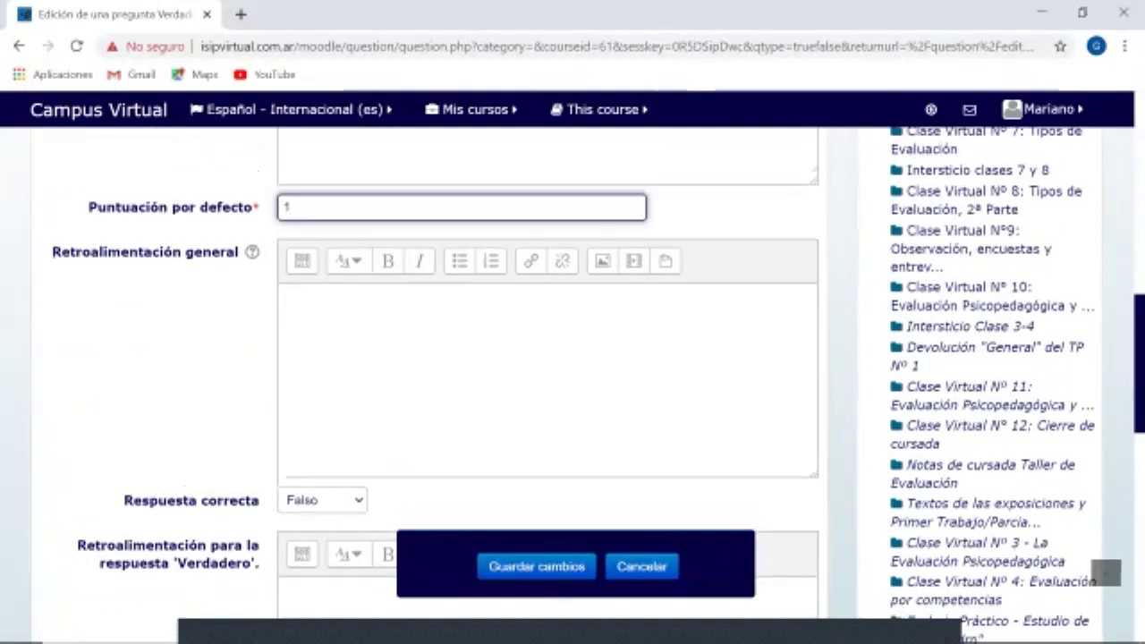
pyautogui.scroll(1, 548, 371)
pyautogui.click(286, 300)
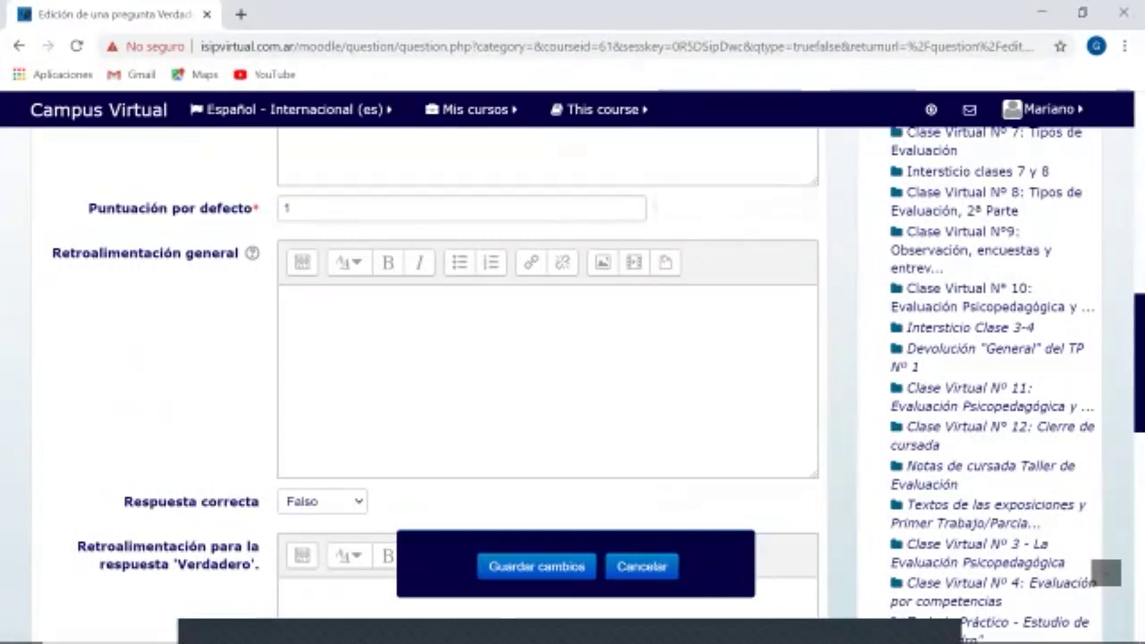
# Set the question's correct answer to Verdadero.
pyautogui.scroll(-1, 572, 358)
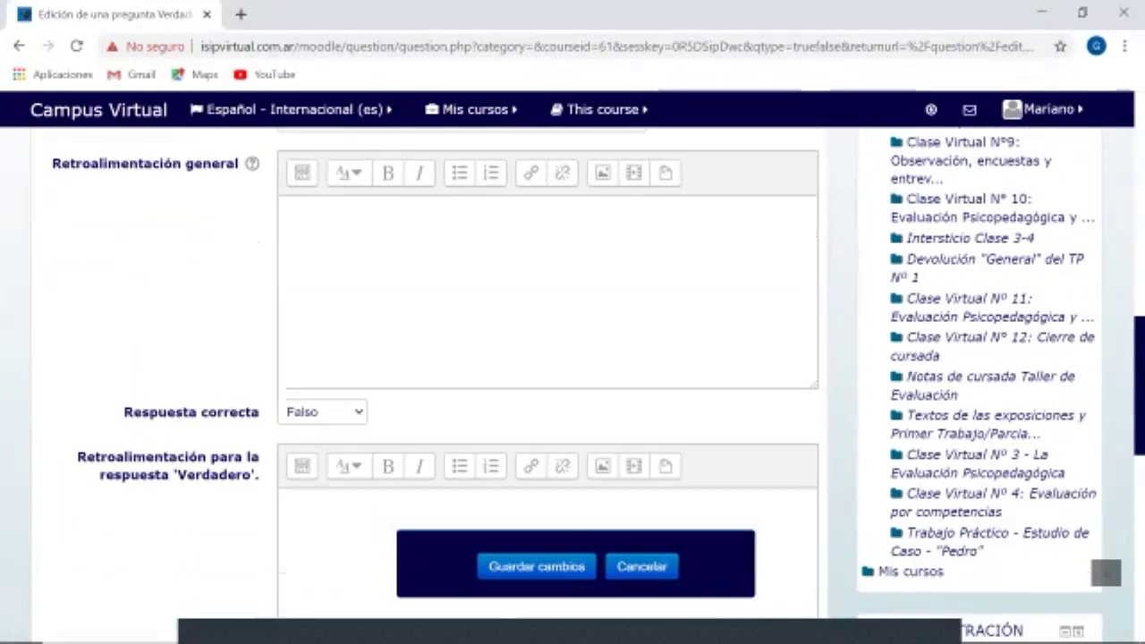
pyautogui.scroll(-1, 572, 358)
pyautogui.scroll(-1, 573, 358)
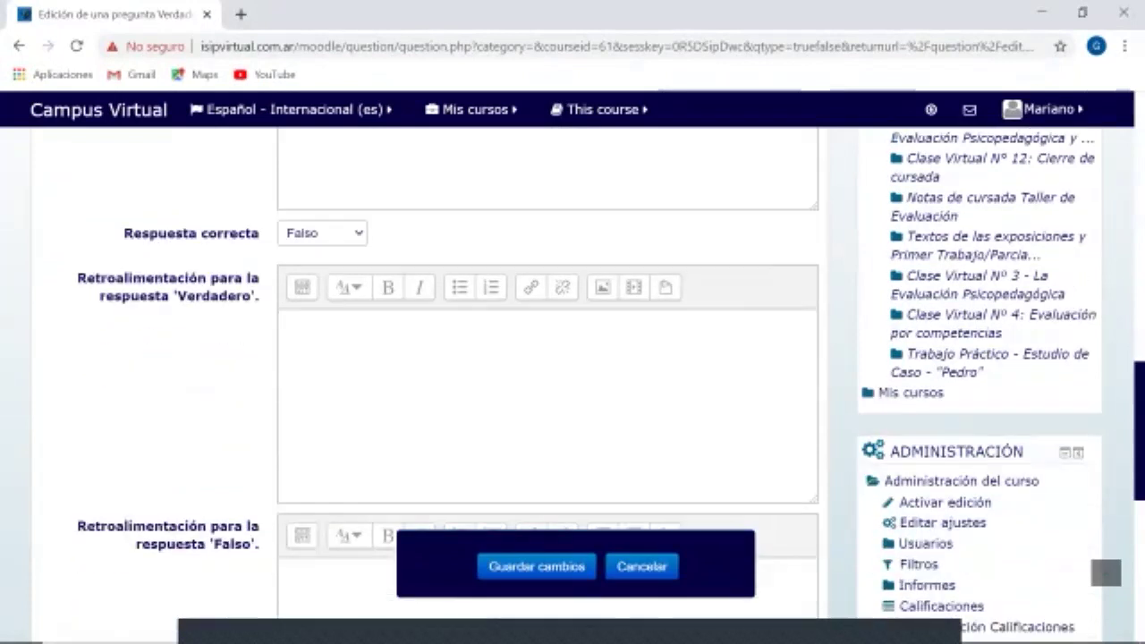
pyautogui.click(323, 234)
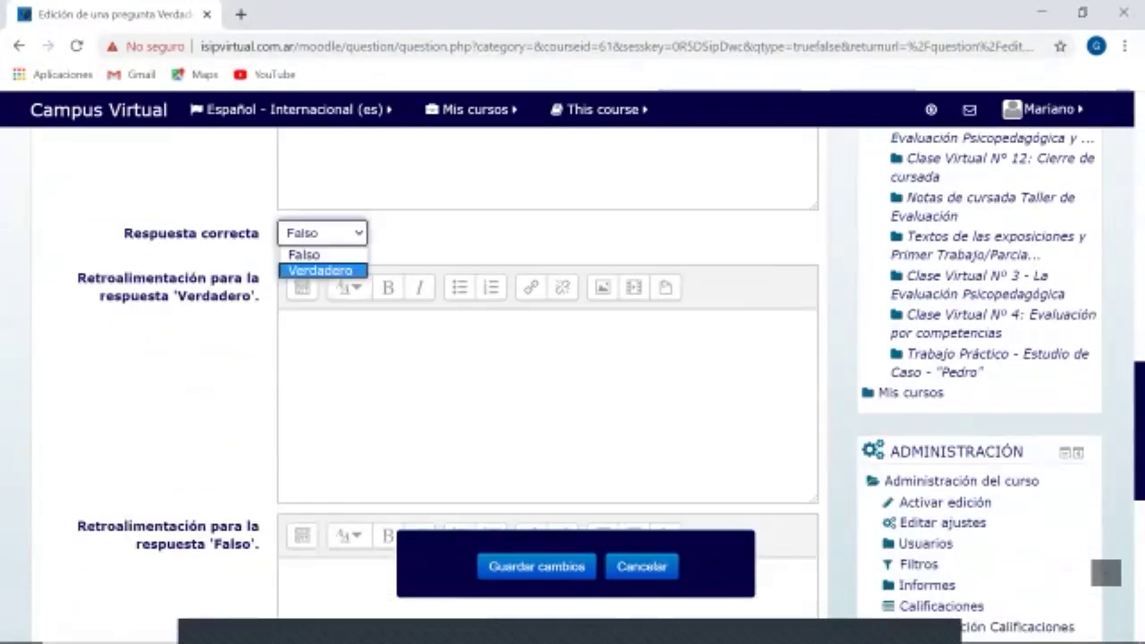
pyautogui.press('Escape')
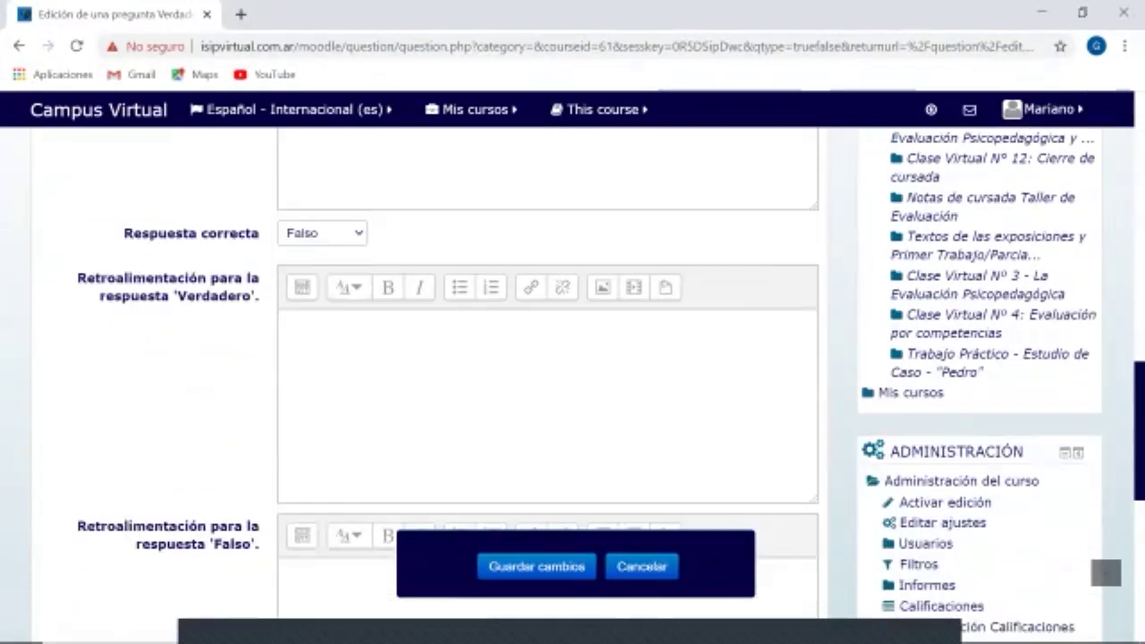
pyautogui.click(323, 234)
pyautogui.click(320, 255)
pyautogui.click(323, 233)
pyautogui.click(321, 270)
# Review the feedback fields for the Verdadero and Falso answers and the form's remaining sections, Múltiples intentos and Marcas.
pyautogui.scroll(-1, 572, 376)
pyautogui.click(281, 232)
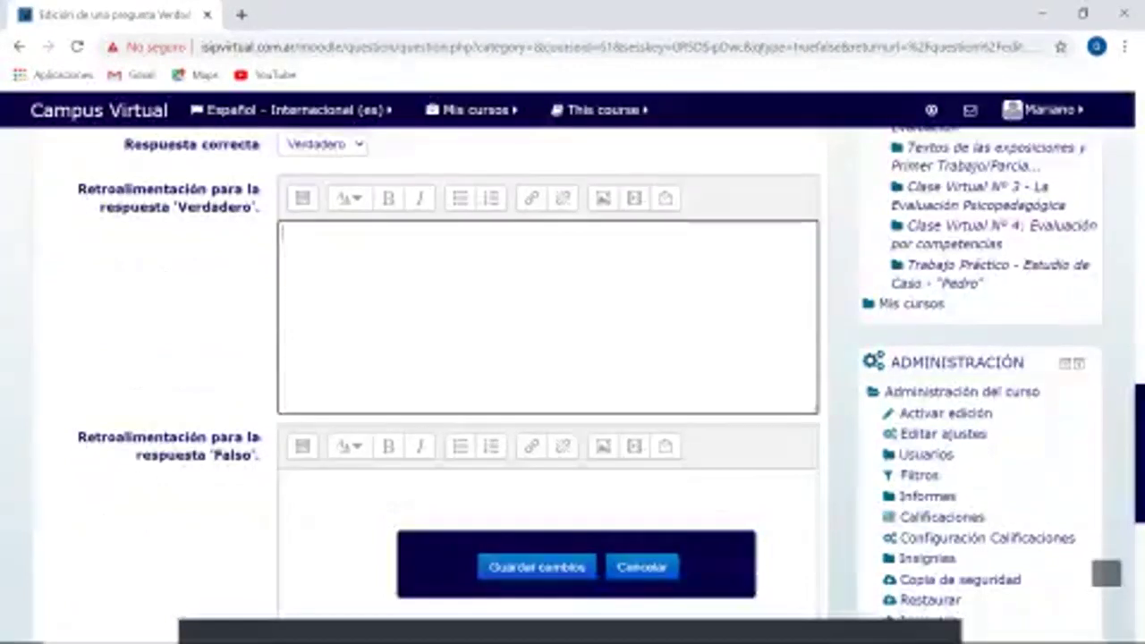
pyautogui.scroll(-2, 548, 358)
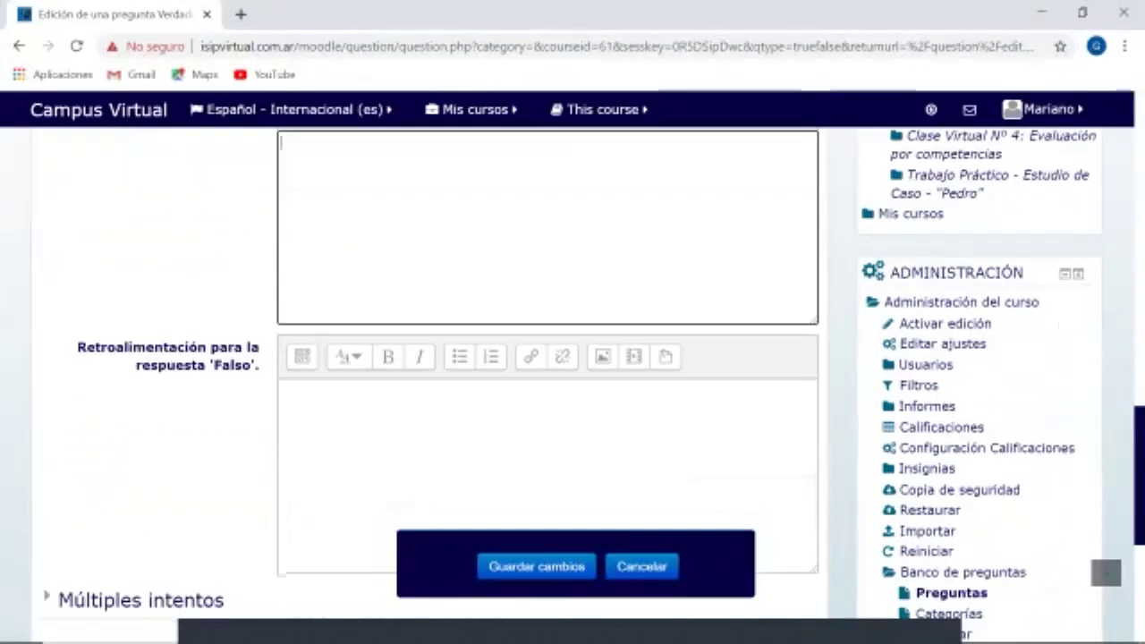
pyautogui.click(501, 448)
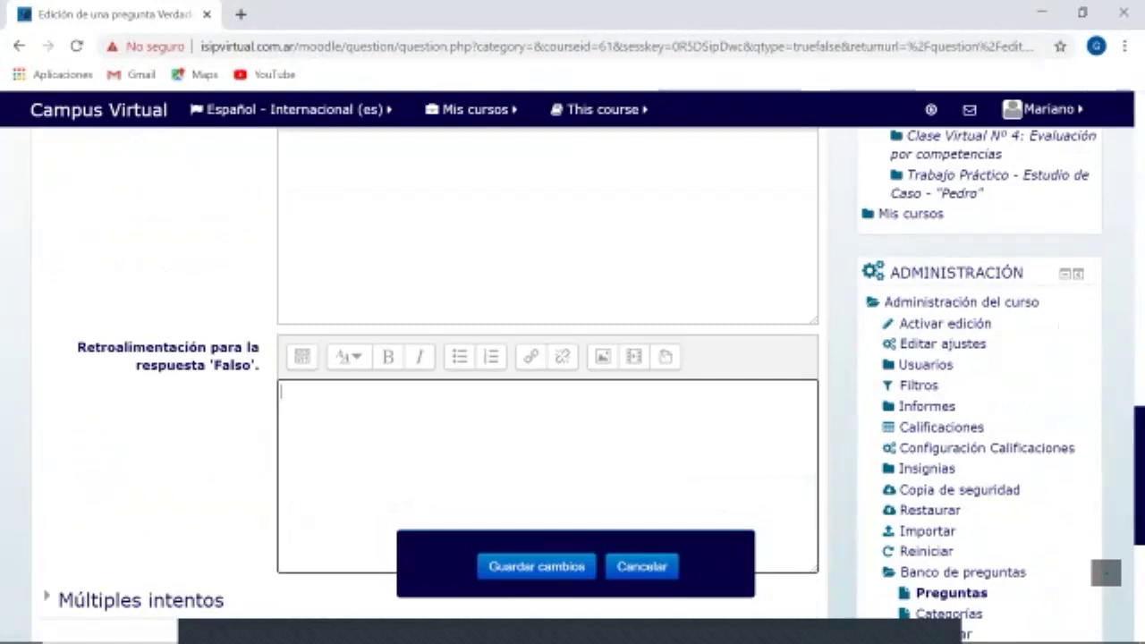
pyautogui.scroll(3, 548, 358)
pyautogui.scroll(-3, 547, 358)
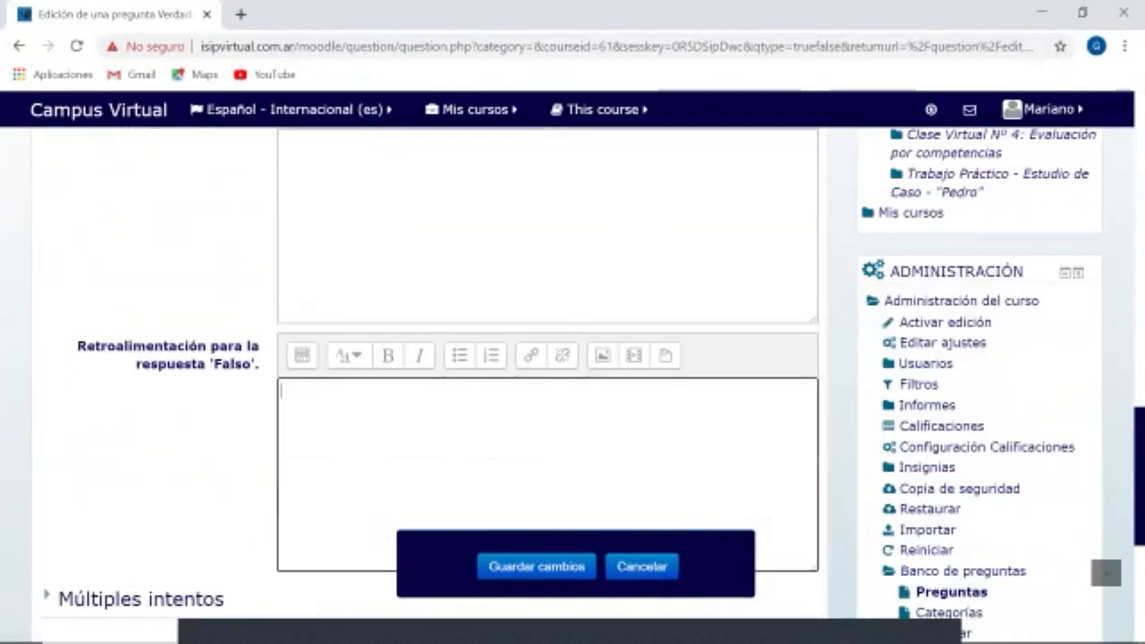
pyautogui.scroll(-2, 547, 358)
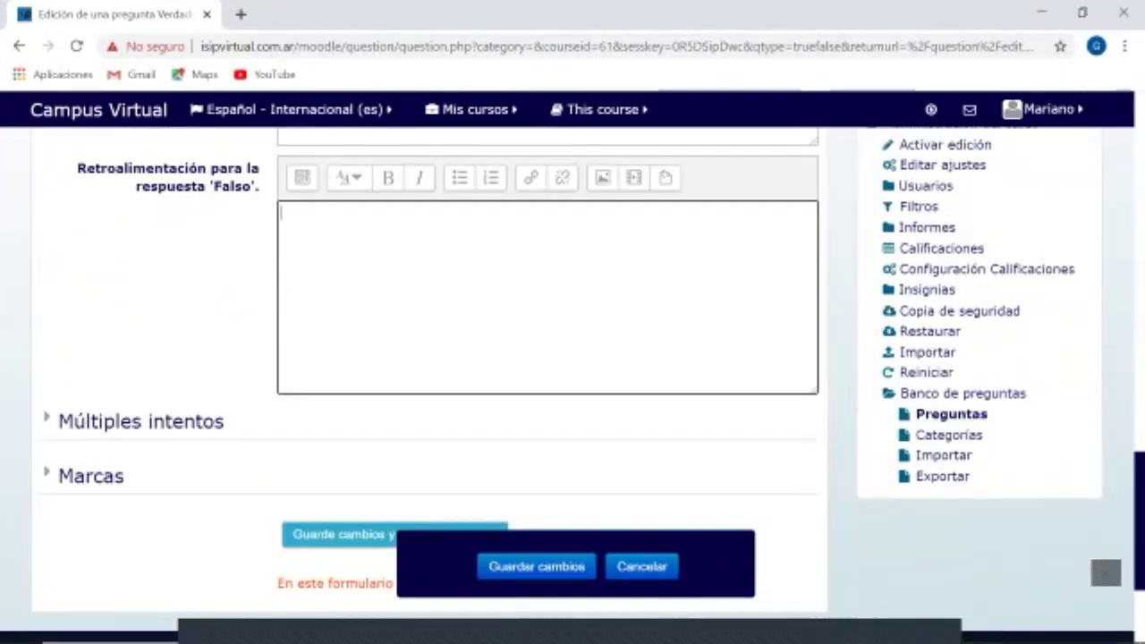
pyautogui.scroll(4, 548, 358)
pyautogui.scroll(-2, 547, 358)
pyautogui.scroll(-2, 548, 358)
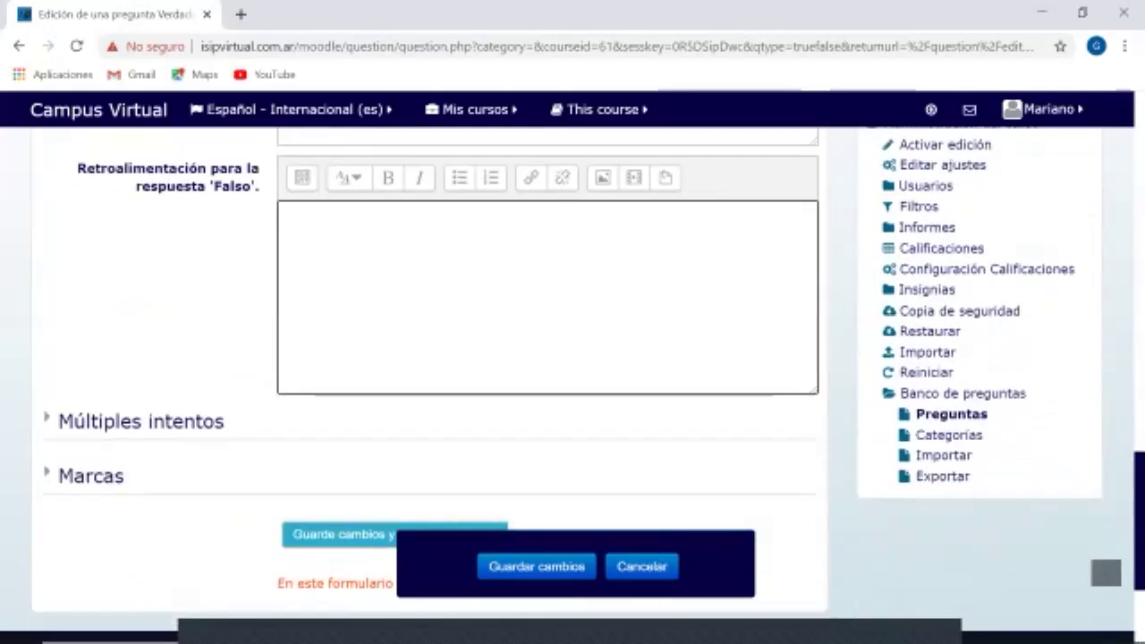
# Examine the incorrect-attempt penalty under Múltiples intentos and the tags field under Marcas, collapsing Marcas again.
pyautogui.scroll(-1, 184, 358)
pyautogui.click(142, 332)
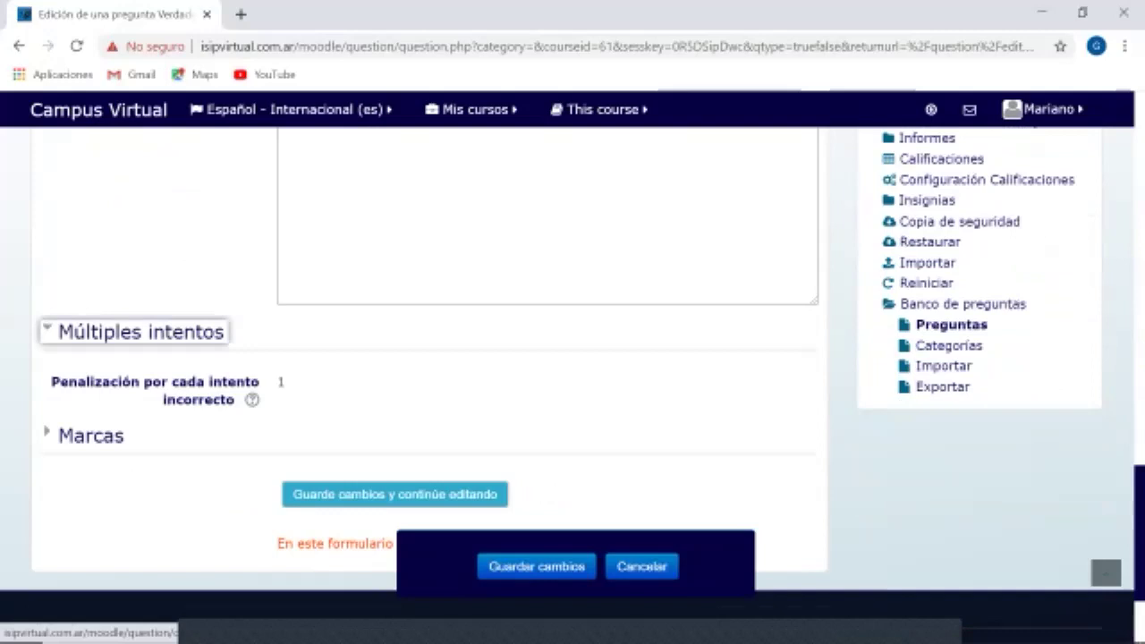
pyautogui.scroll(-1, 573, 376)
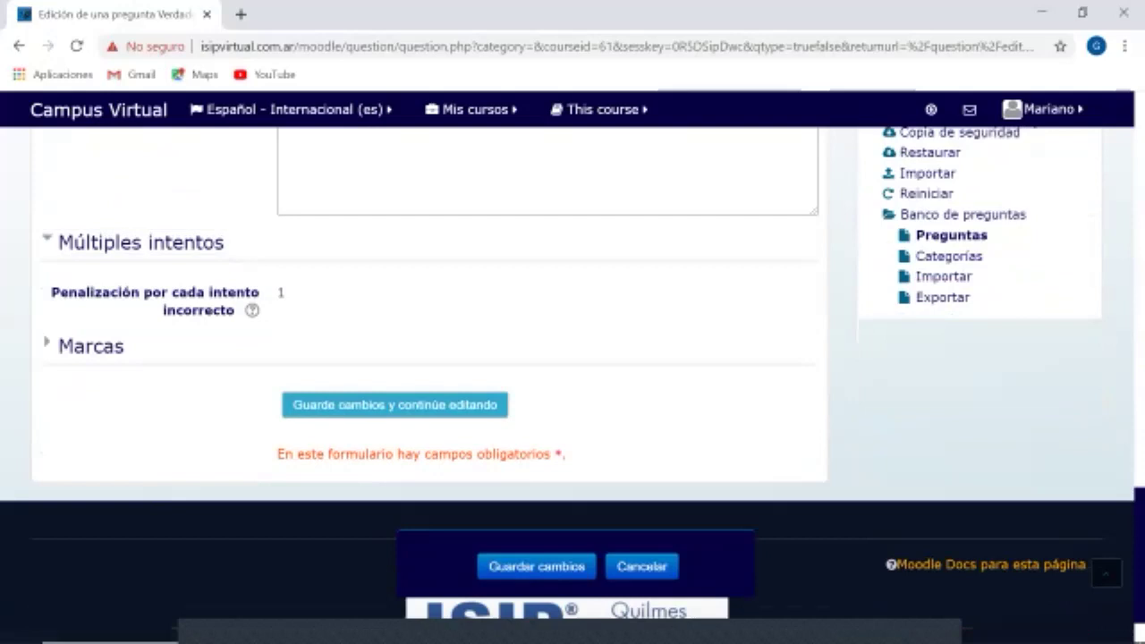
pyautogui.click(91, 346)
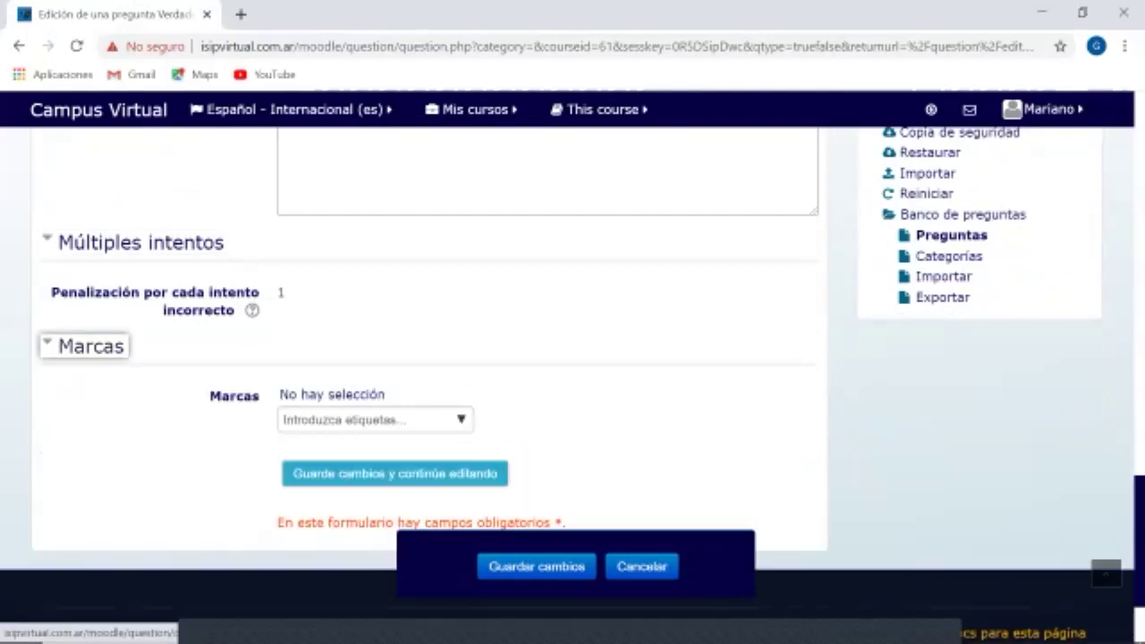
pyautogui.scroll(-1, 573, 376)
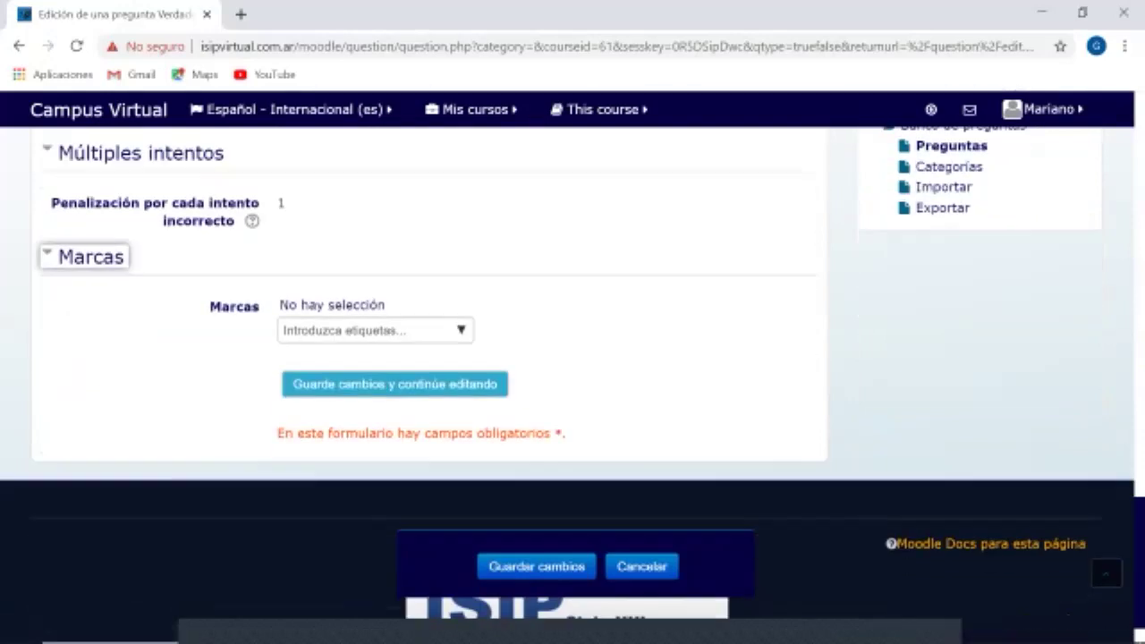
pyautogui.scroll(1, 572, 376)
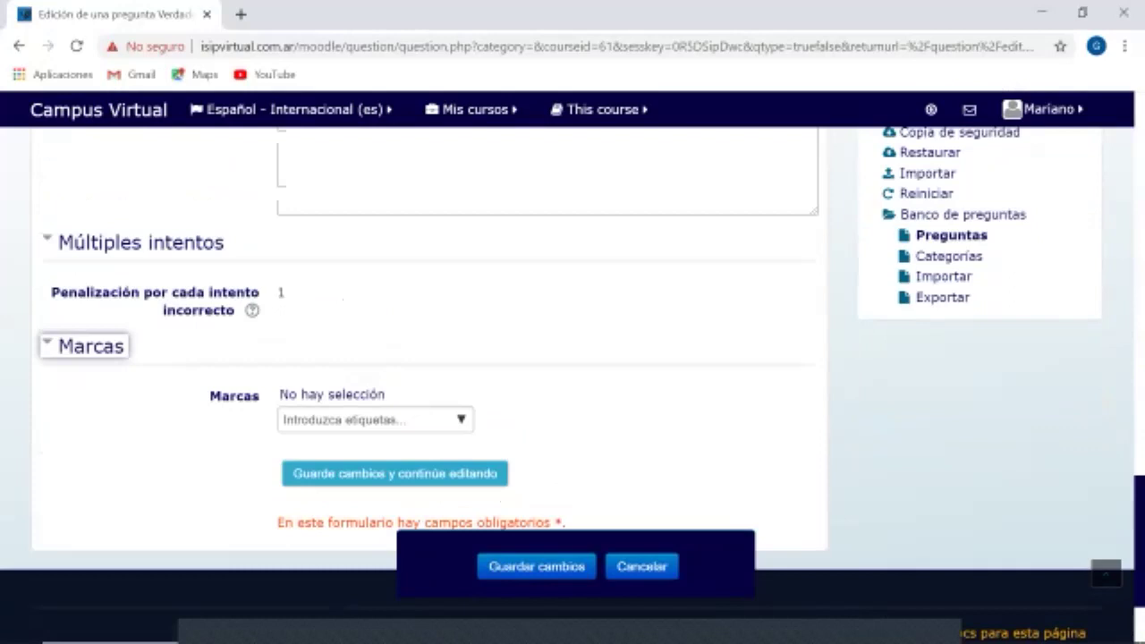
pyautogui.scroll(2, 573, 376)
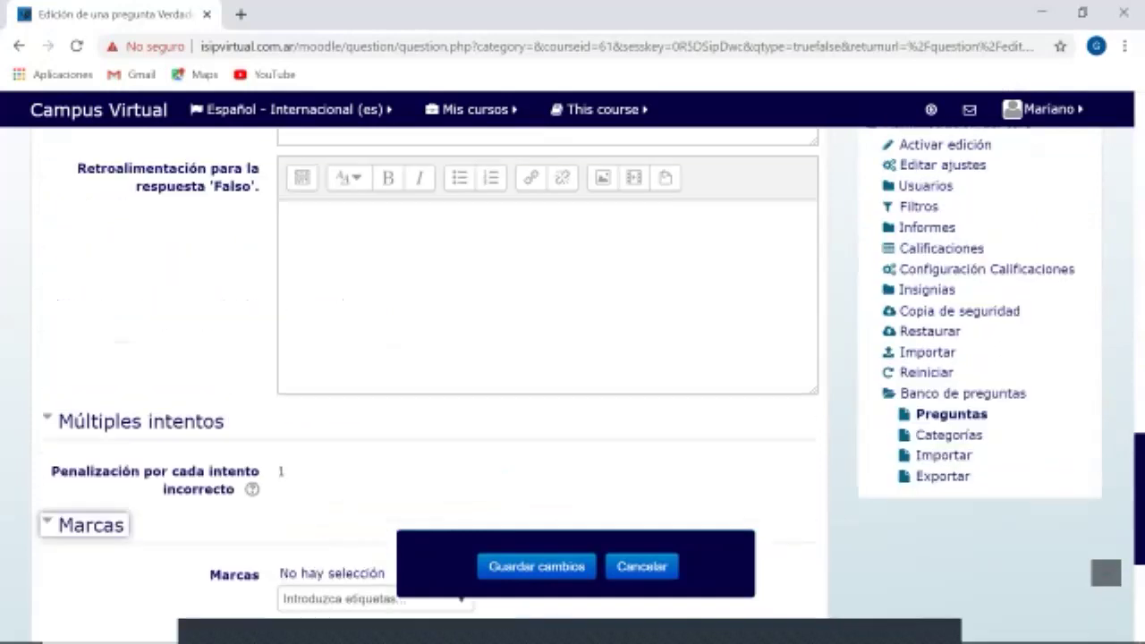
pyautogui.scroll(6, 573, 376)
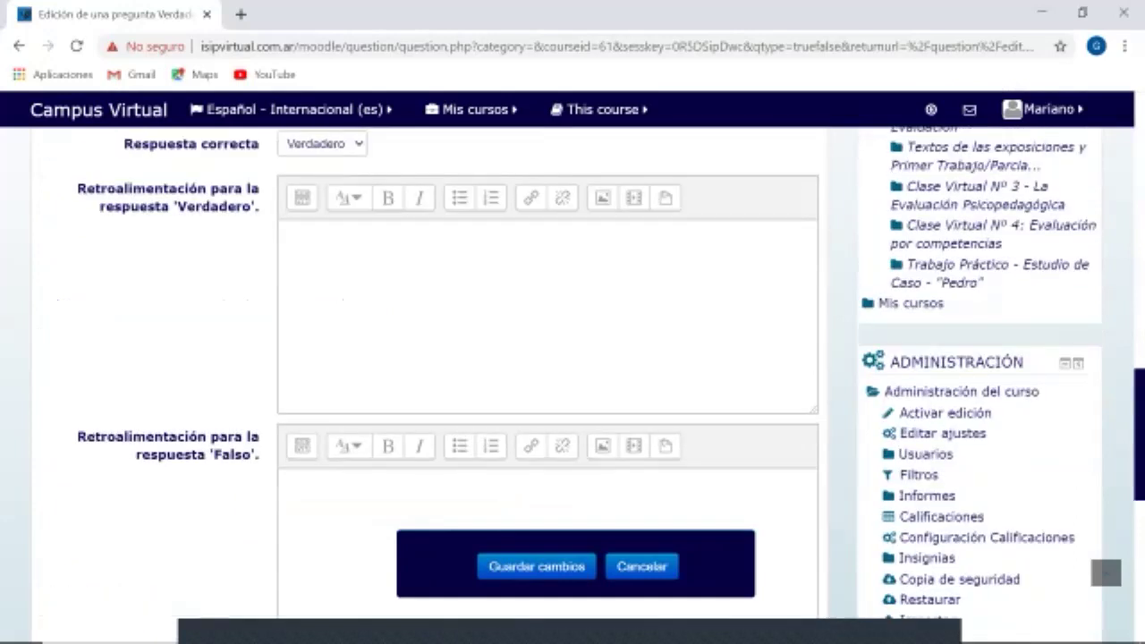
pyautogui.scroll(-10, 572, 376)
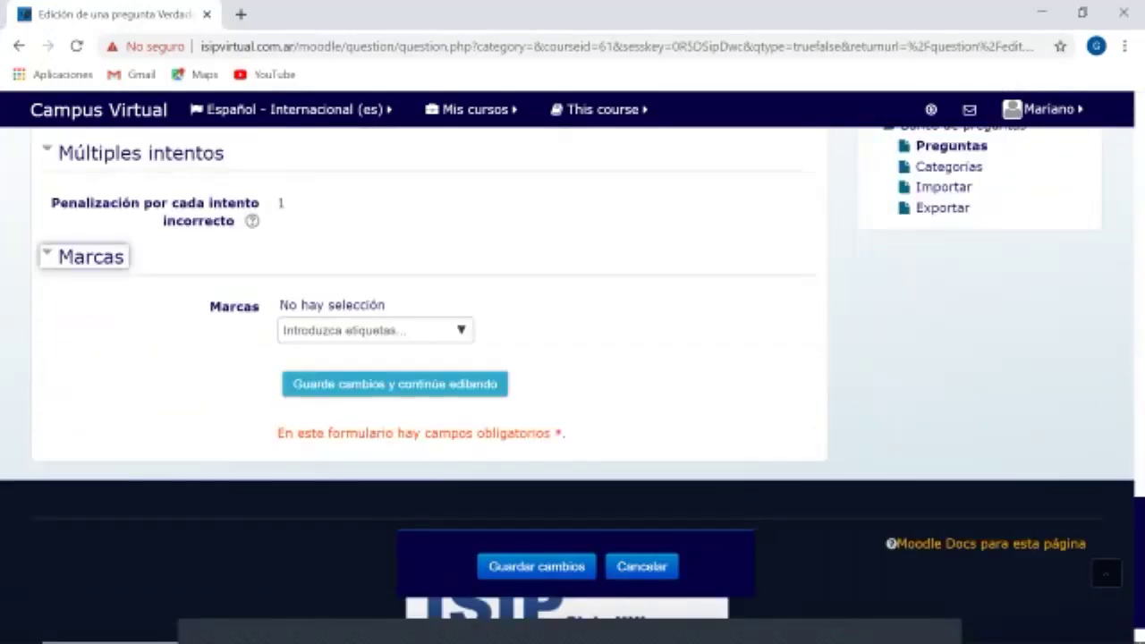
pyautogui.doubleClick(189, 203)
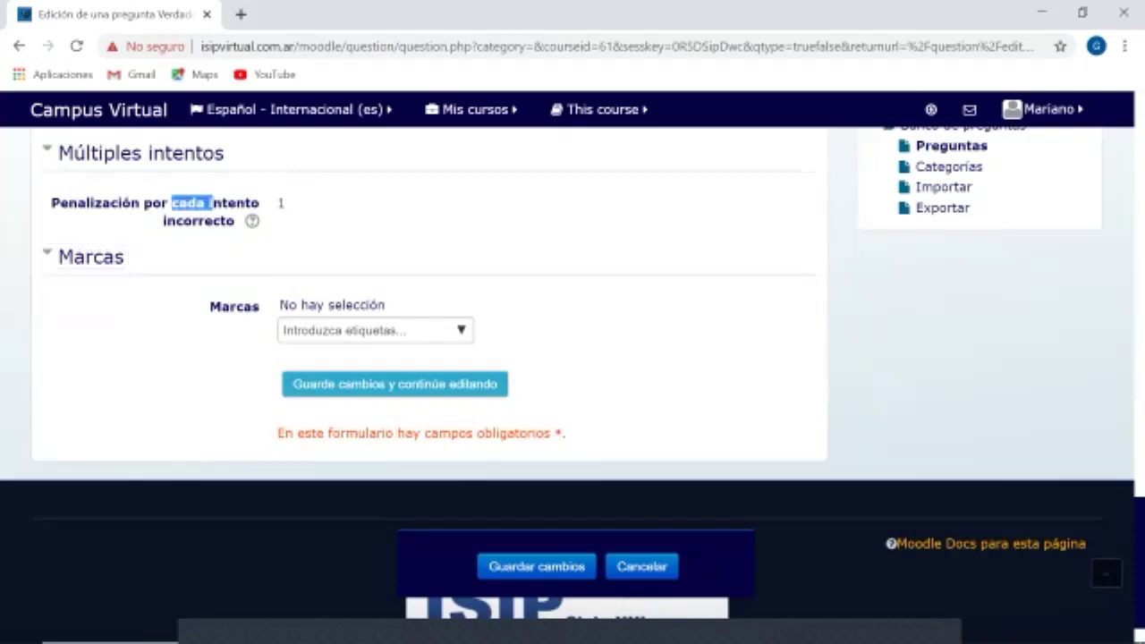
pyautogui.click(212, 205)
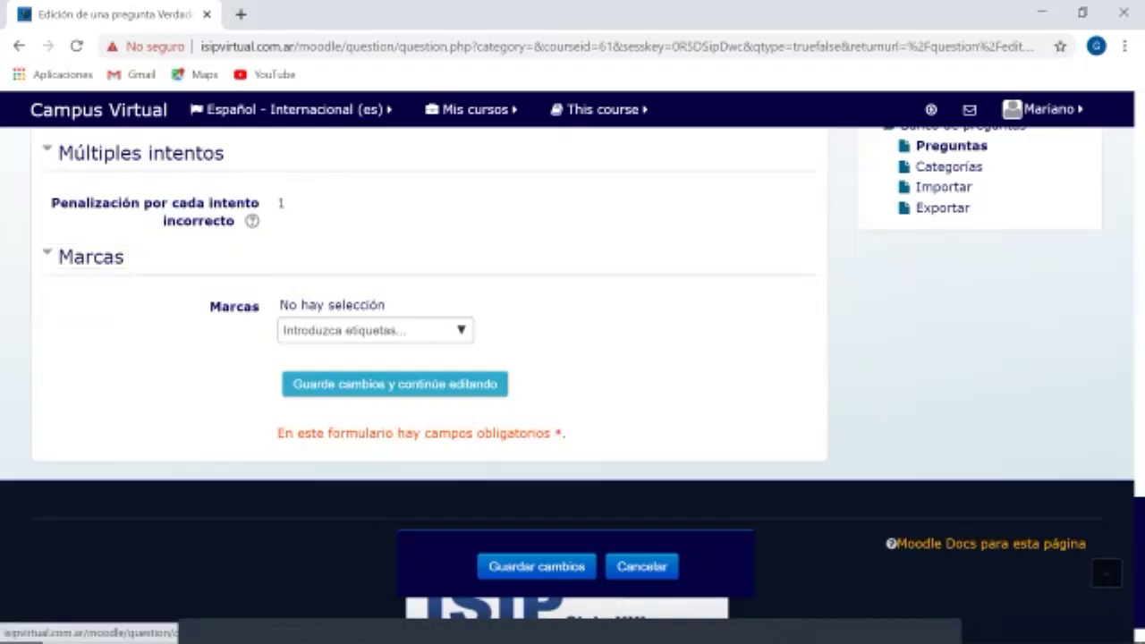
pyautogui.scroll(-1, 573, 385)
pyautogui.click(358, 274)
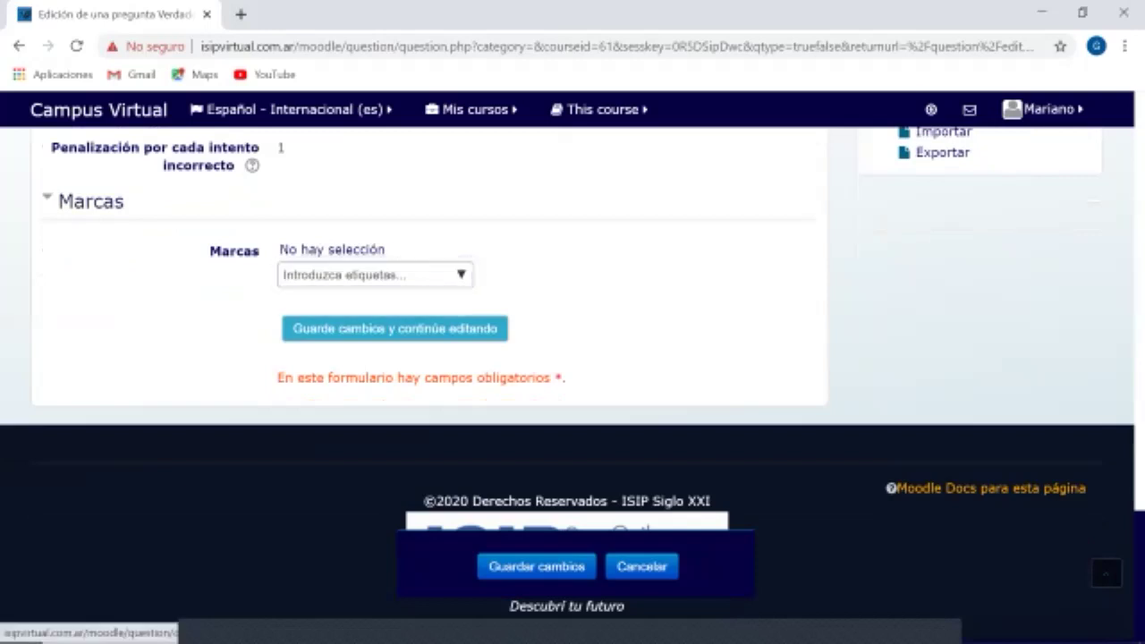
pyautogui.click(90, 201)
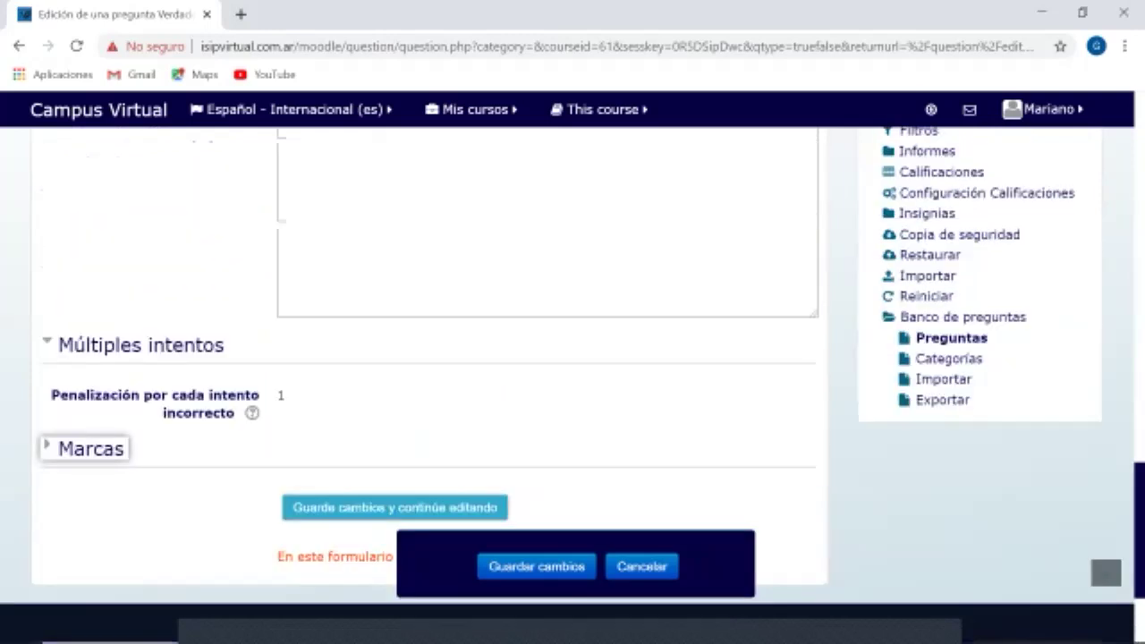
# Check the score, correct answer and feedback fields once more and save the true/false question to the question bank.
pyautogui.scroll(10, 573, 358)
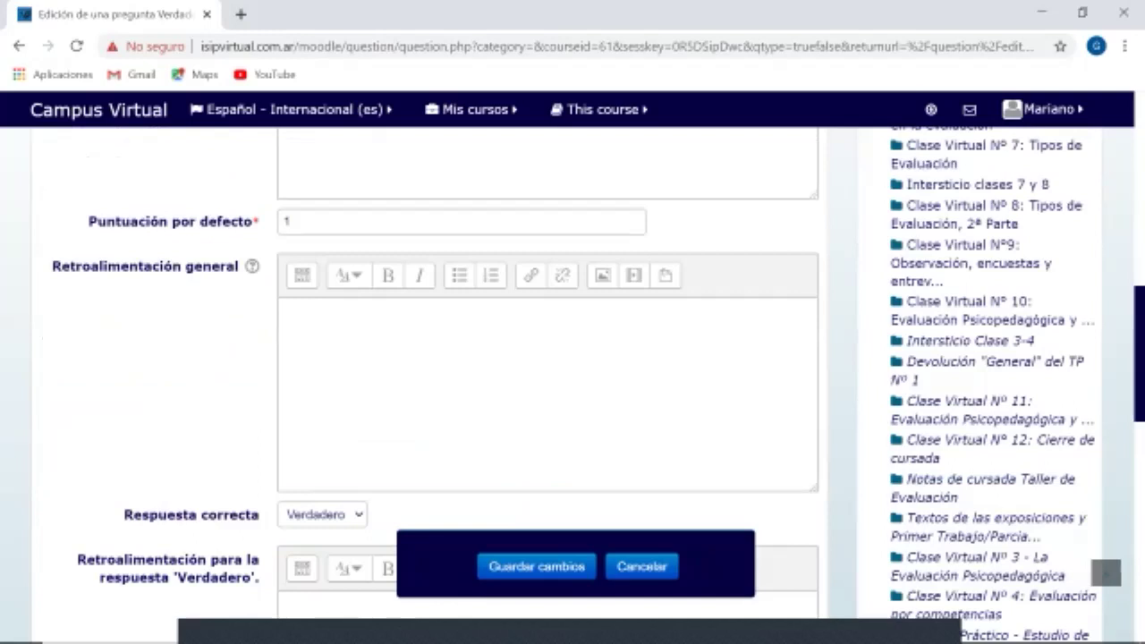
pyautogui.scroll(-1, 572, 358)
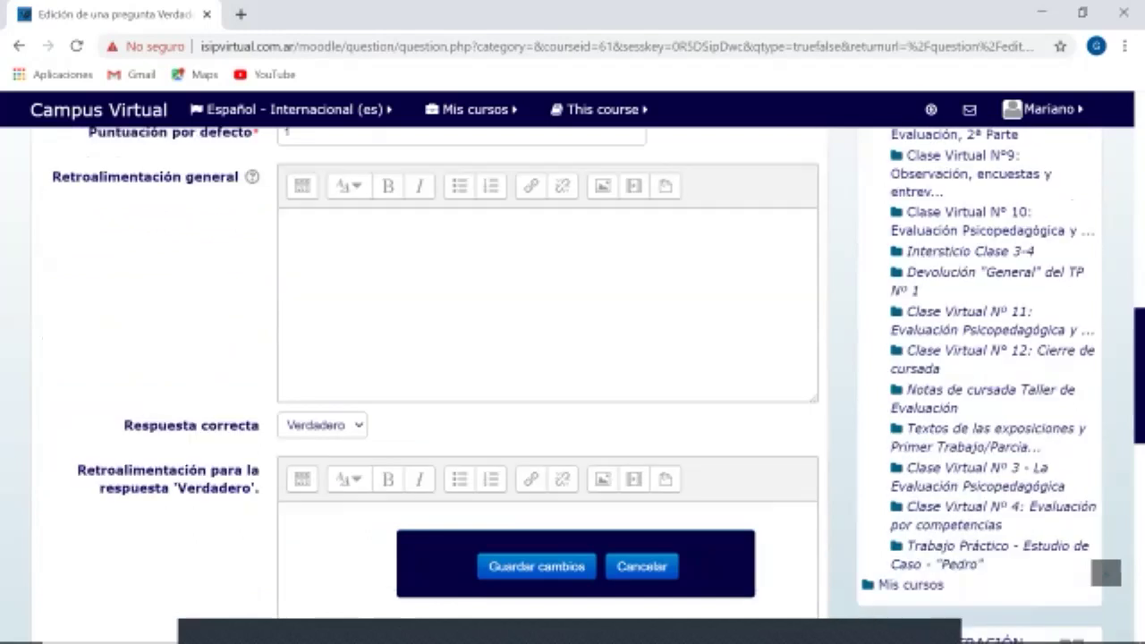
pyautogui.scroll(1, 572, 358)
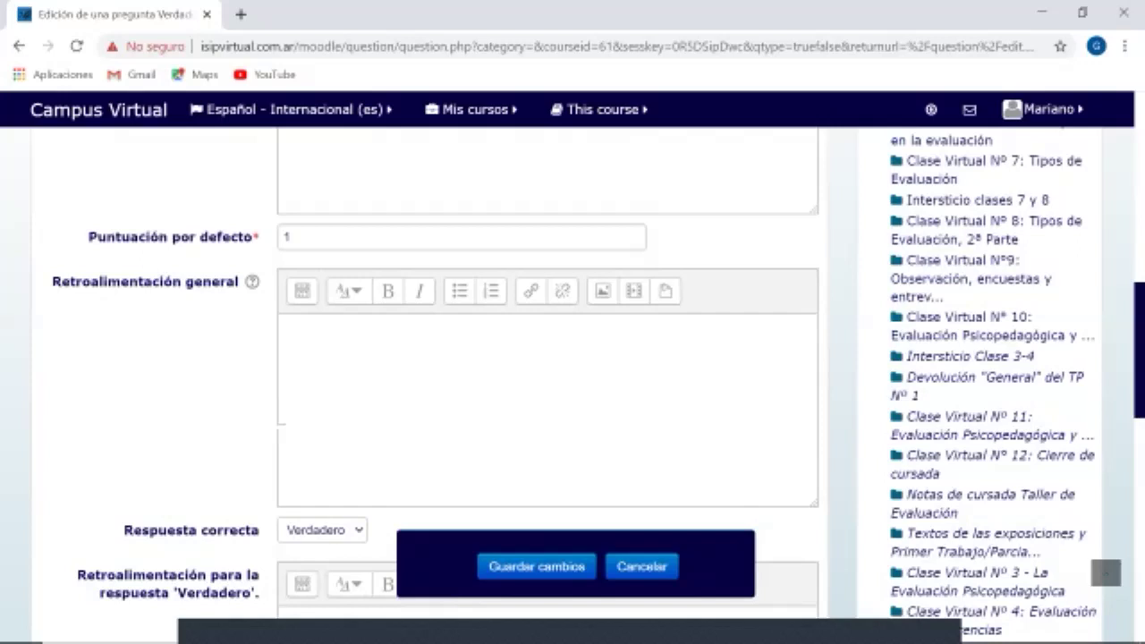
pyautogui.scroll(-5, 548, 358)
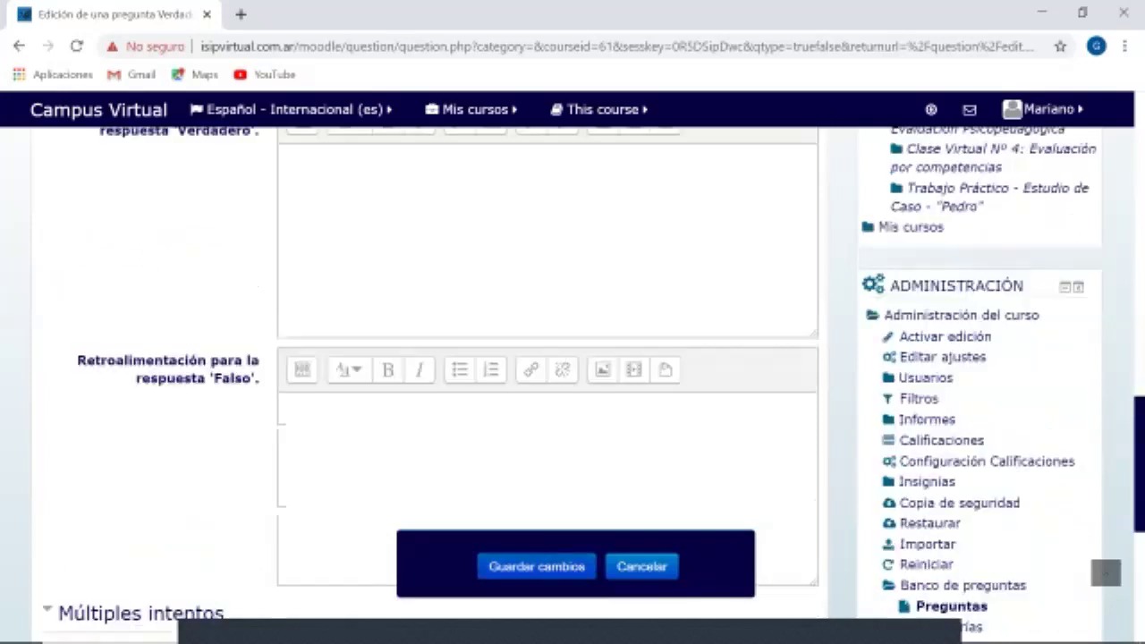
pyautogui.click(536, 566)
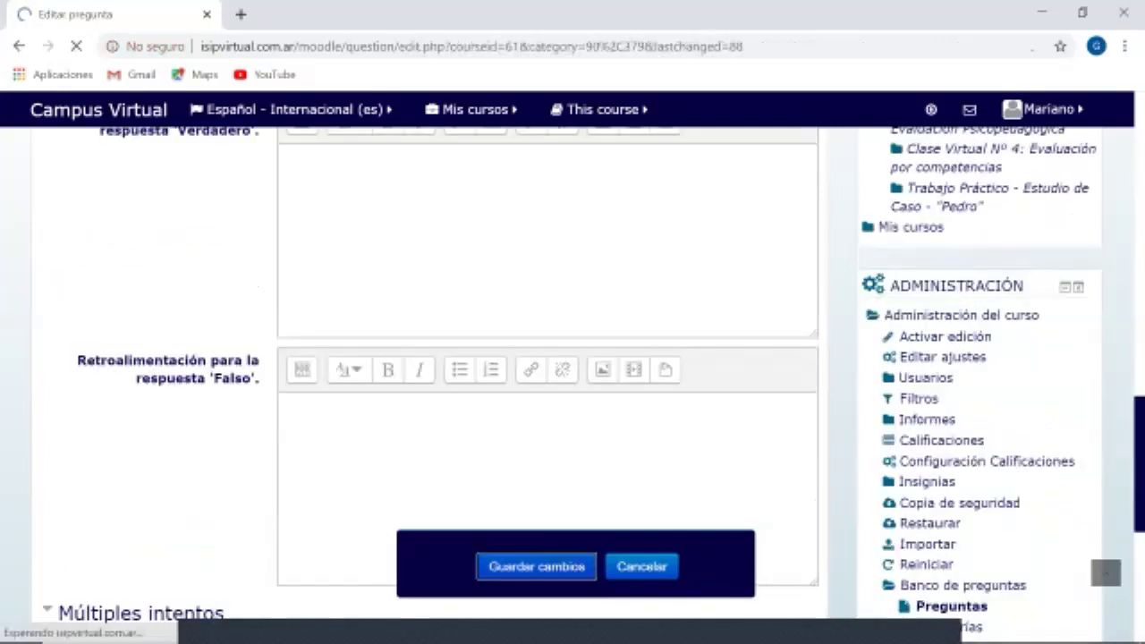
# Create a new multiple-choice (opción múltiple) question in the question bank and name it "Pregunta N° 2".
pyautogui.scroll(-2, 548, 376)
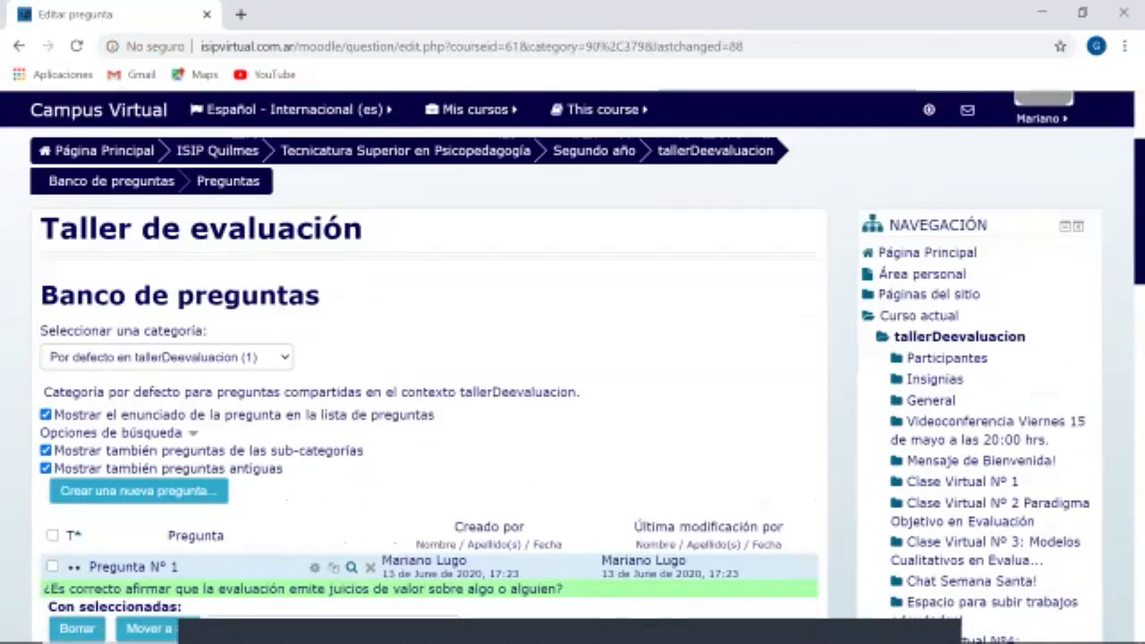
pyautogui.scroll(-1, 547, 375)
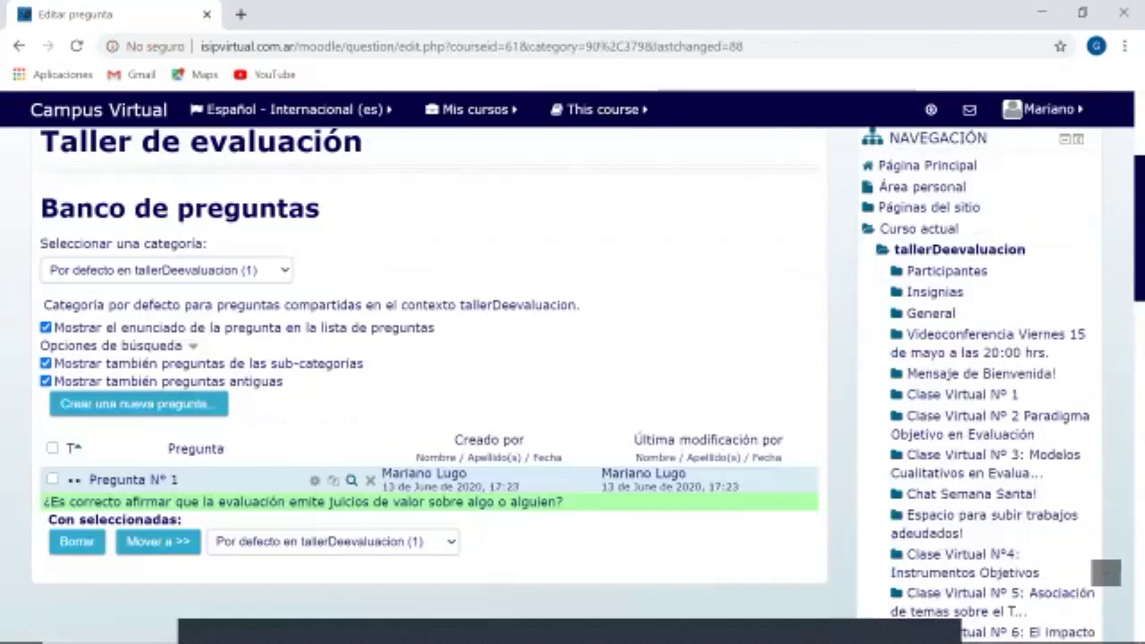
pyautogui.scroll(-1, 430, 357)
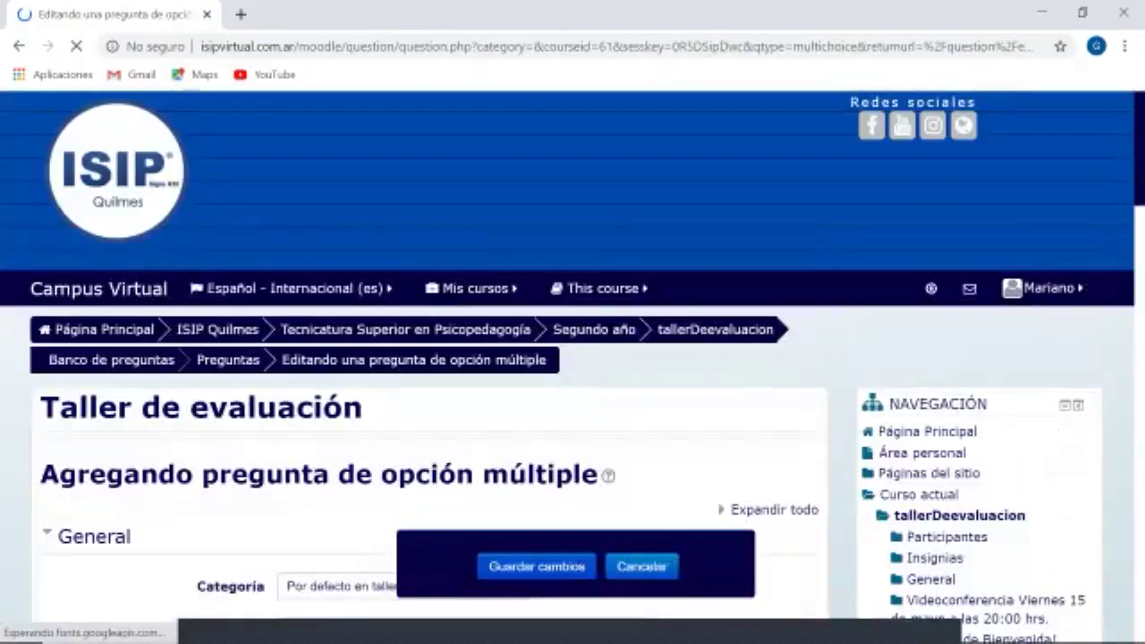
pyautogui.scroll(-2, 573, 358)
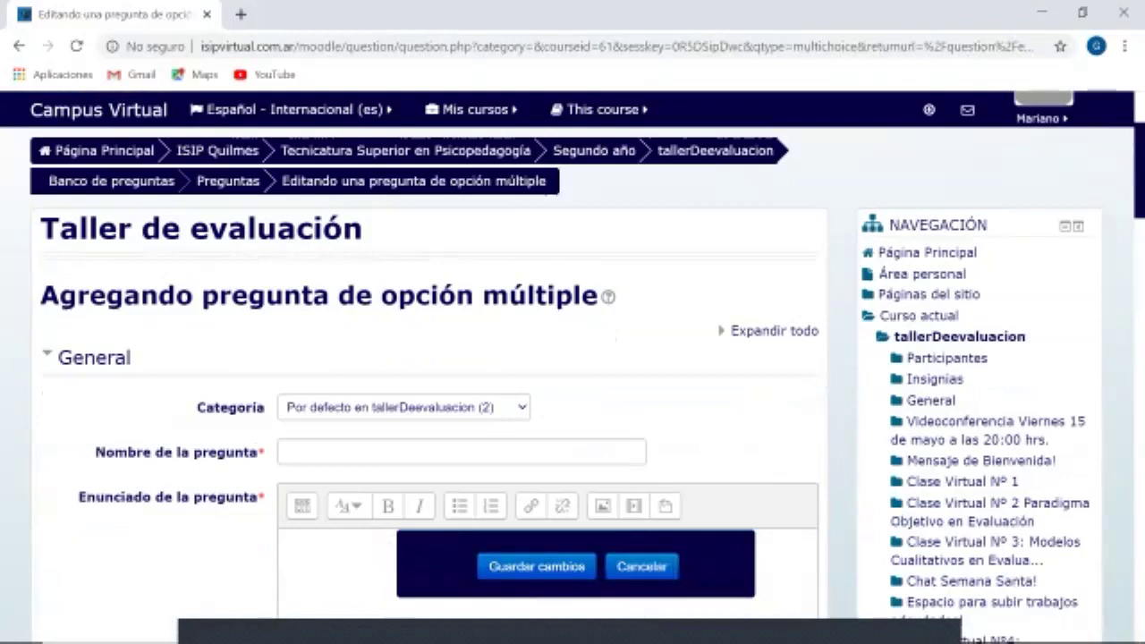
pyautogui.scroll(-1, 573, 358)
pyautogui.click(461, 452)
pyautogui.write('Pregunta N° 2')
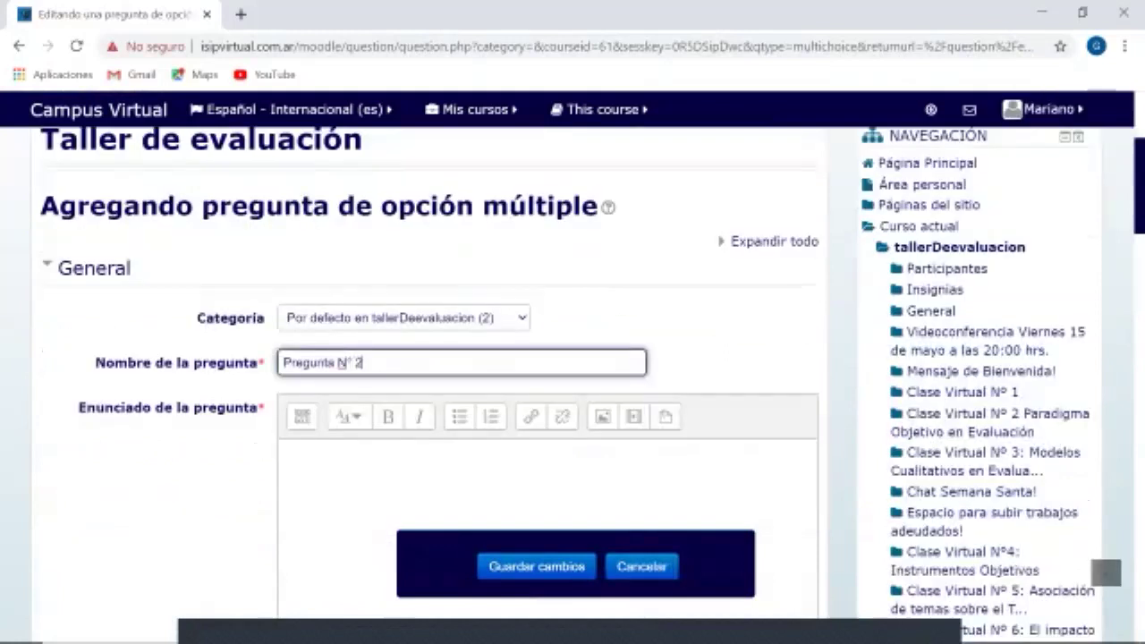
# Enter the question text "¿Es correcto afirmar que la evaluación emite un juicio de valor sobre algo o alguien?".
pyautogui.press('Tab')
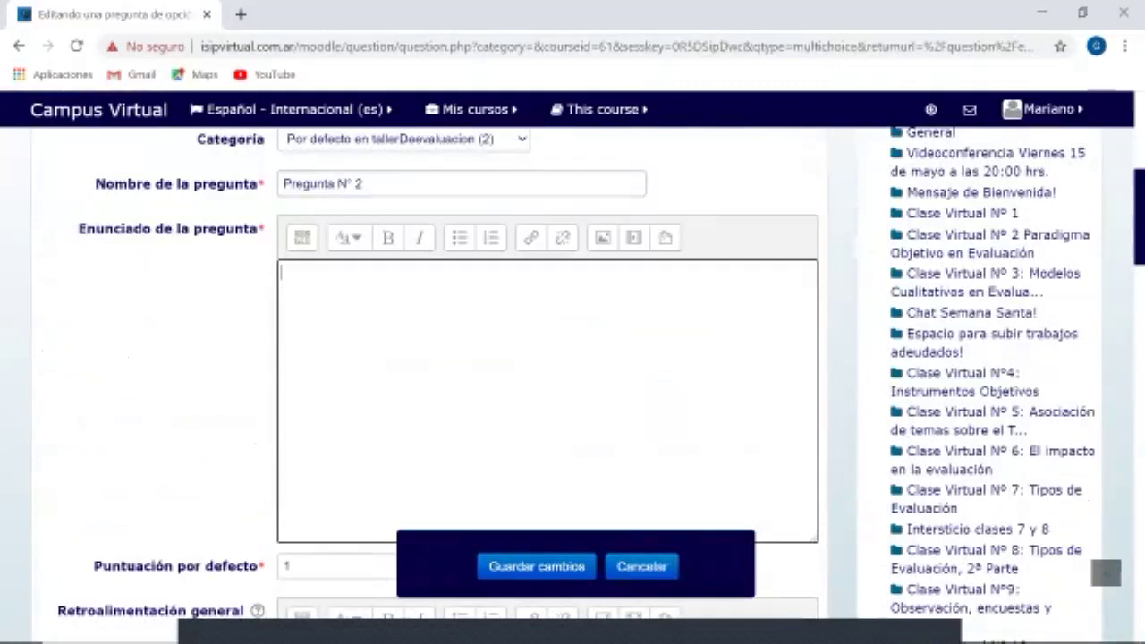
pyautogui.write('¿Es correcto afirmar que la evaluación ')
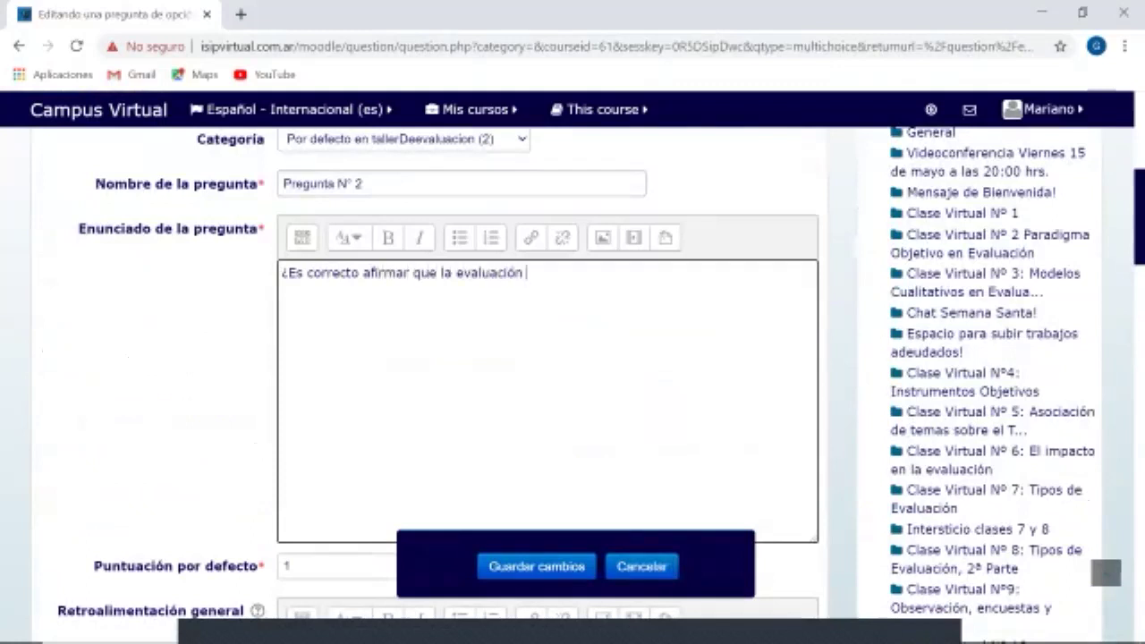
pyautogui.write('emite un juicio de valor do')
pyautogui.press('BackSpace')
pyautogui.press('BackSpace')
pyautogui.write('sobre algo o alguien?')
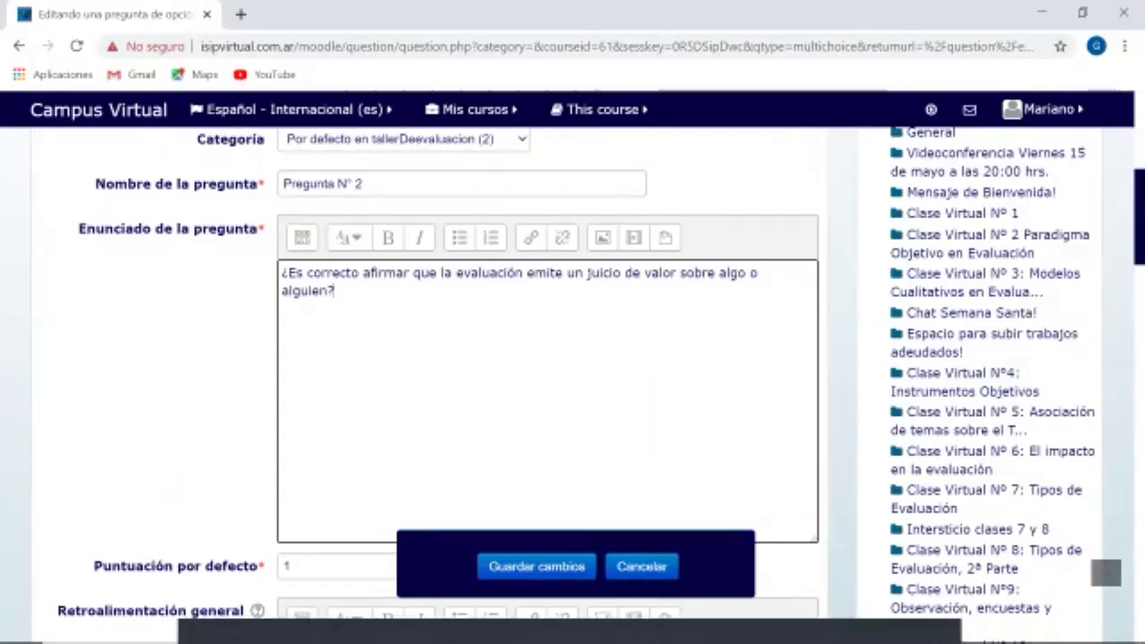
# Examine the multiple-choice question's default score and general feedback fields.
pyautogui.scroll(-2, 572, 376)
pyautogui.scroll(-1, 572, 376)
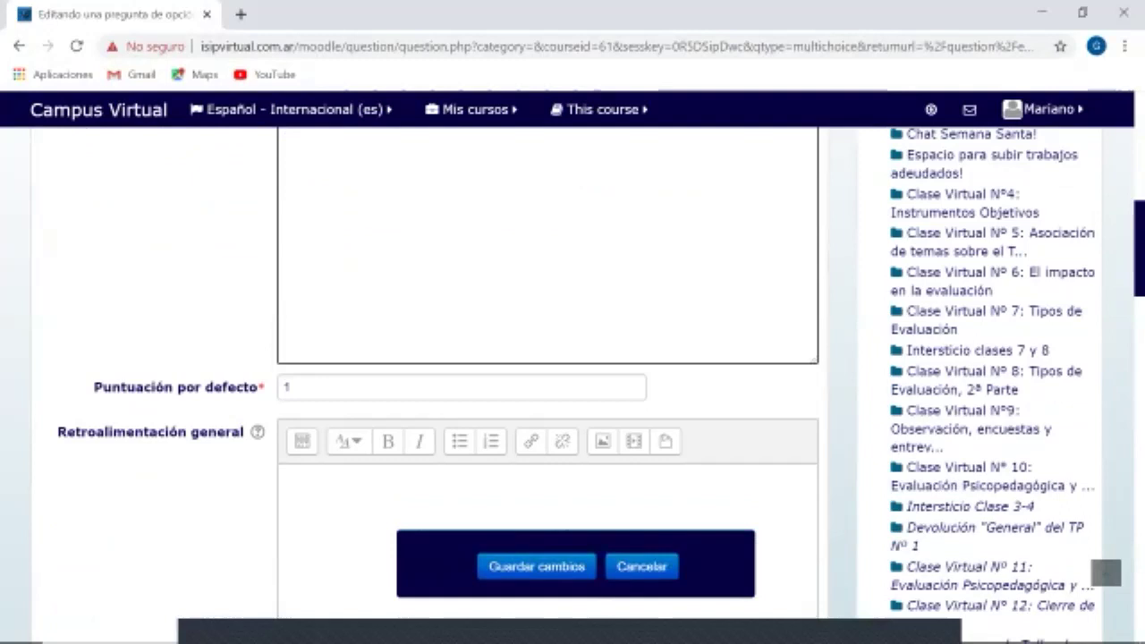
pyautogui.scroll(-1, 573, 376)
pyautogui.click(290, 297)
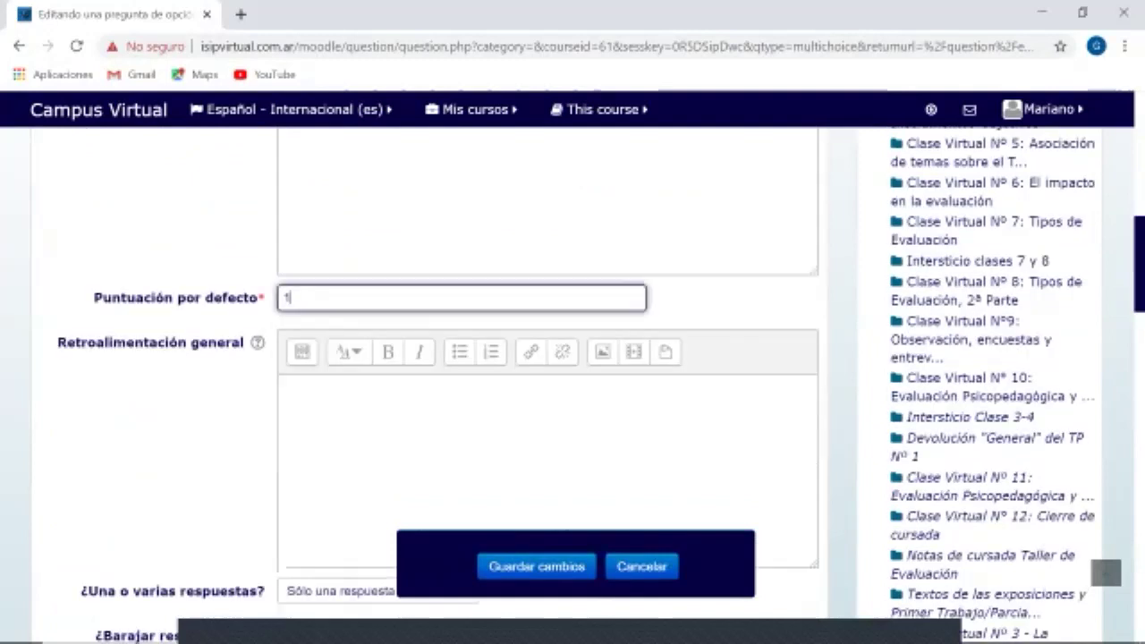
pyautogui.scroll(-1, 572, 376)
pyautogui.click(547, 381)
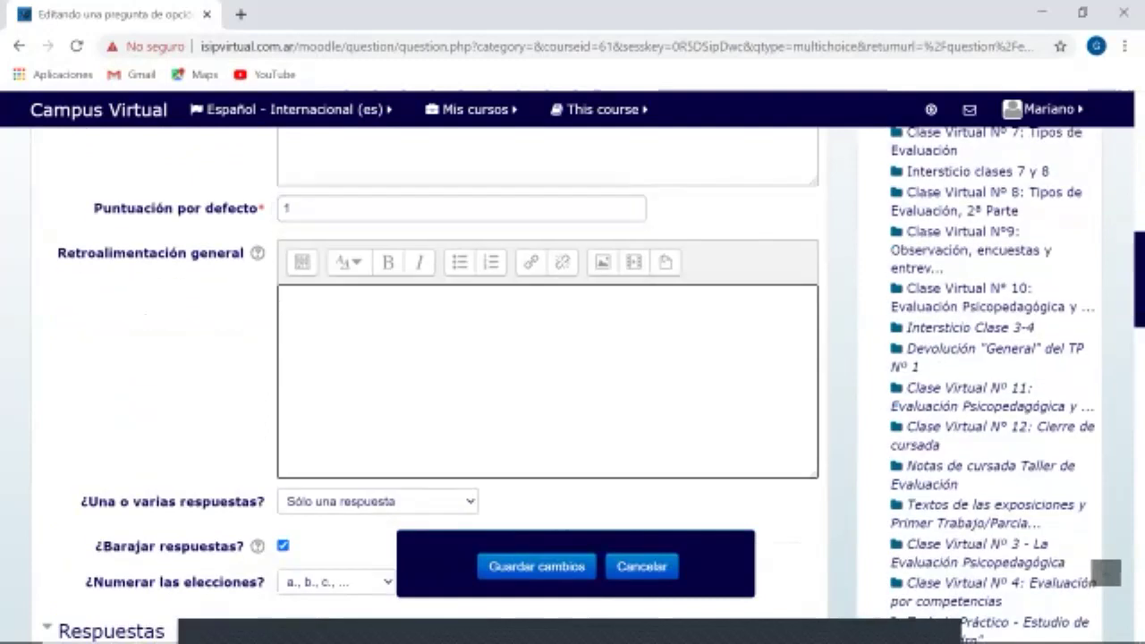
# Review the choices for allowing one or several answers, the answer shuffling setting and the available choice numbering styles.
pyautogui.scroll(-2, 573, 376)
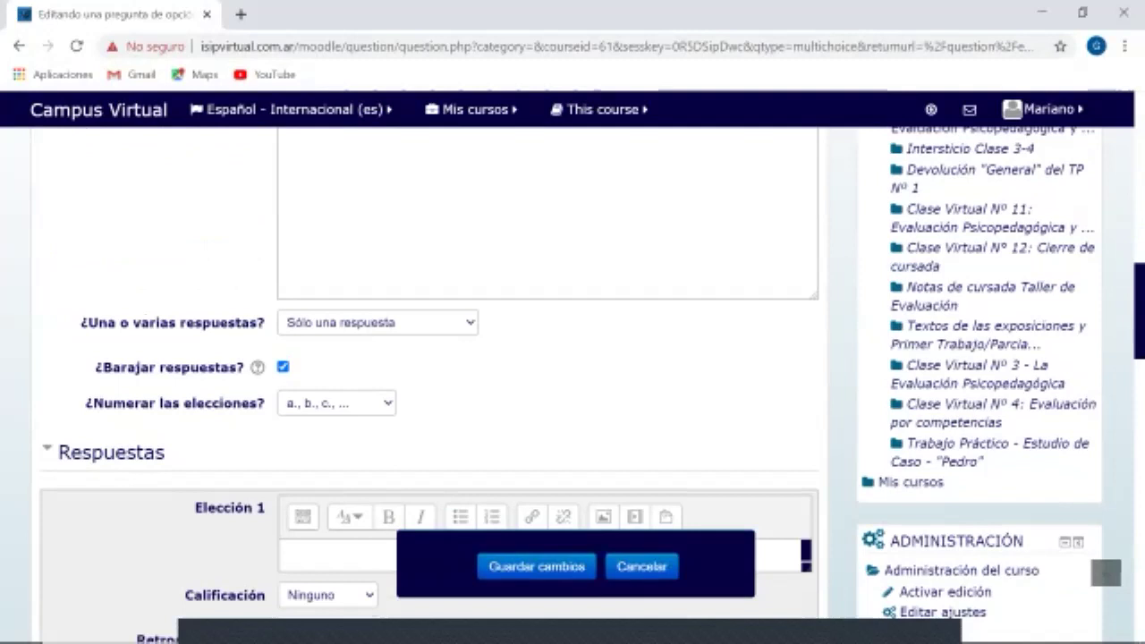
pyautogui.click(378, 322)
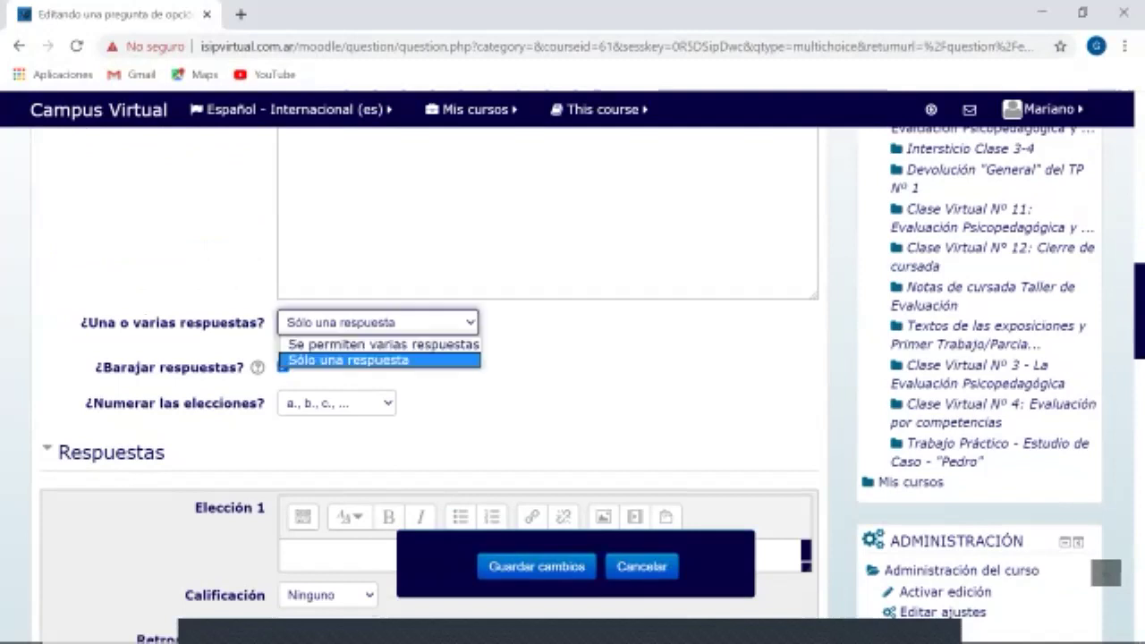
pyautogui.press('Return')
pyautogui.click(378, 322)
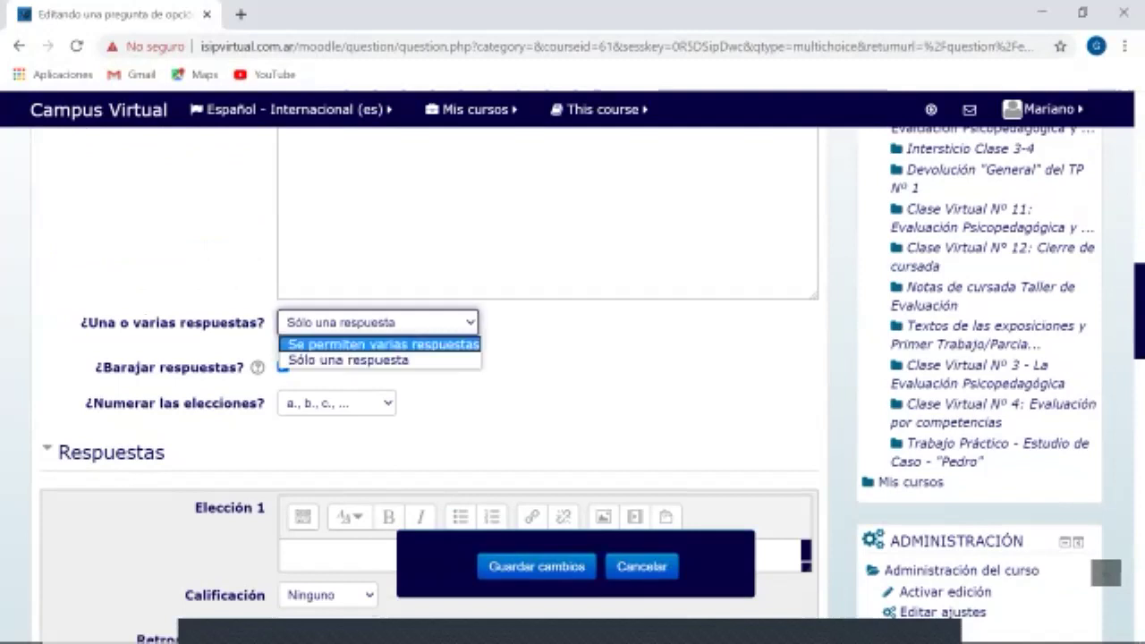
pyautogui.press('Escape')
pyautogui.scroll(-1, 430, 376)
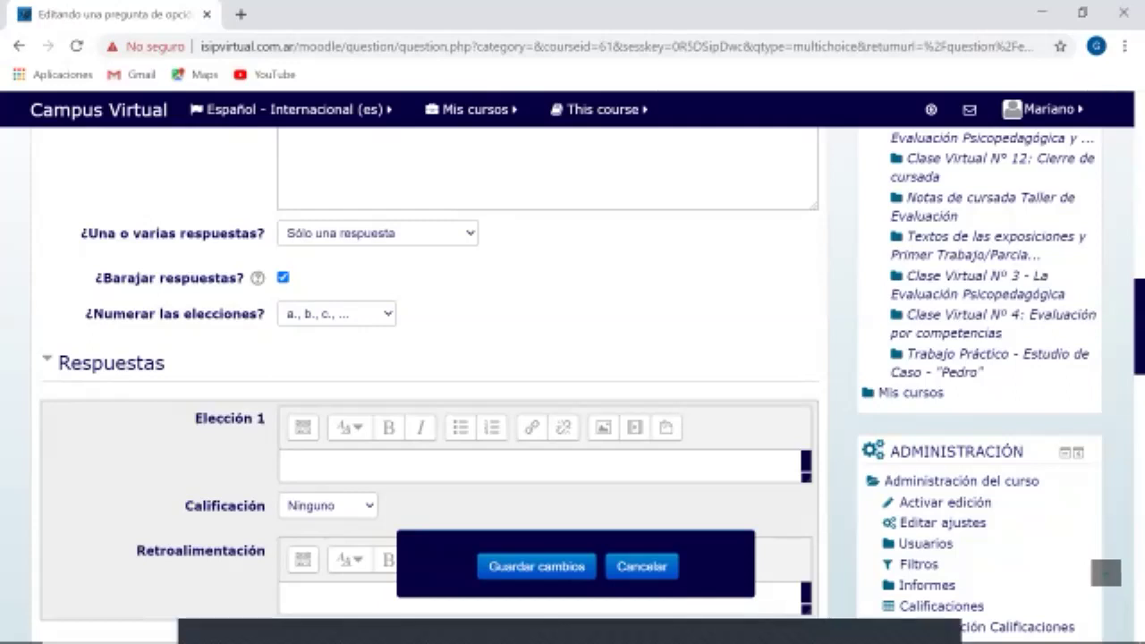
pyautogui.click(336, 313)
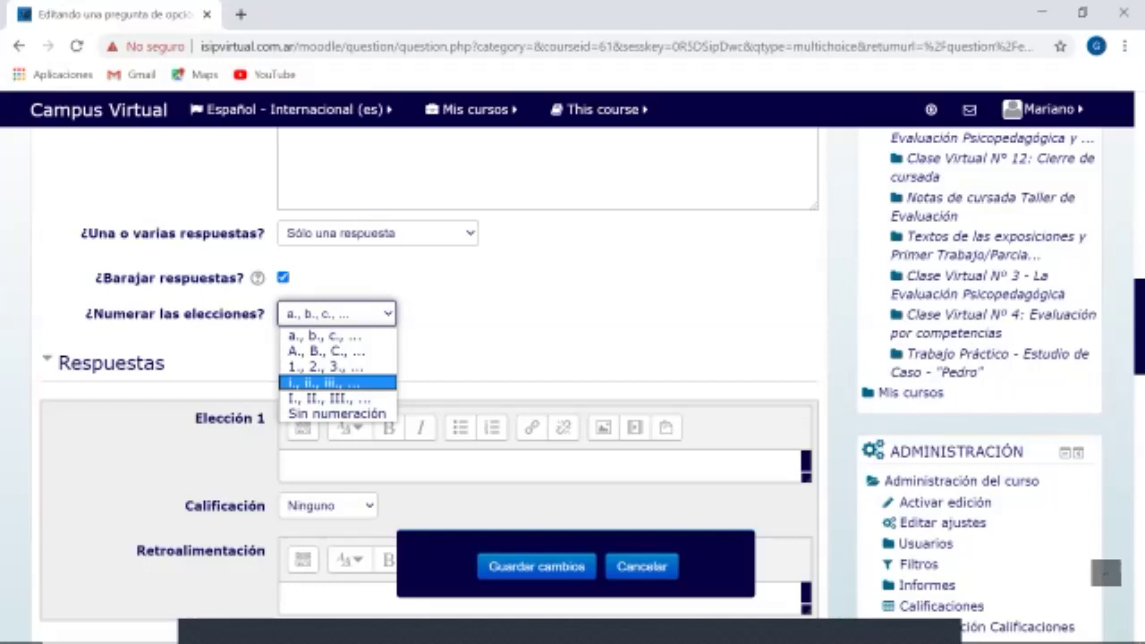
pyautogui.press('Escape')
# Enter "Si, es correcto" as the first answer choice (Elección 1) and set its grade to 100%.
pyautogui.scroll(-2, 430, 358)
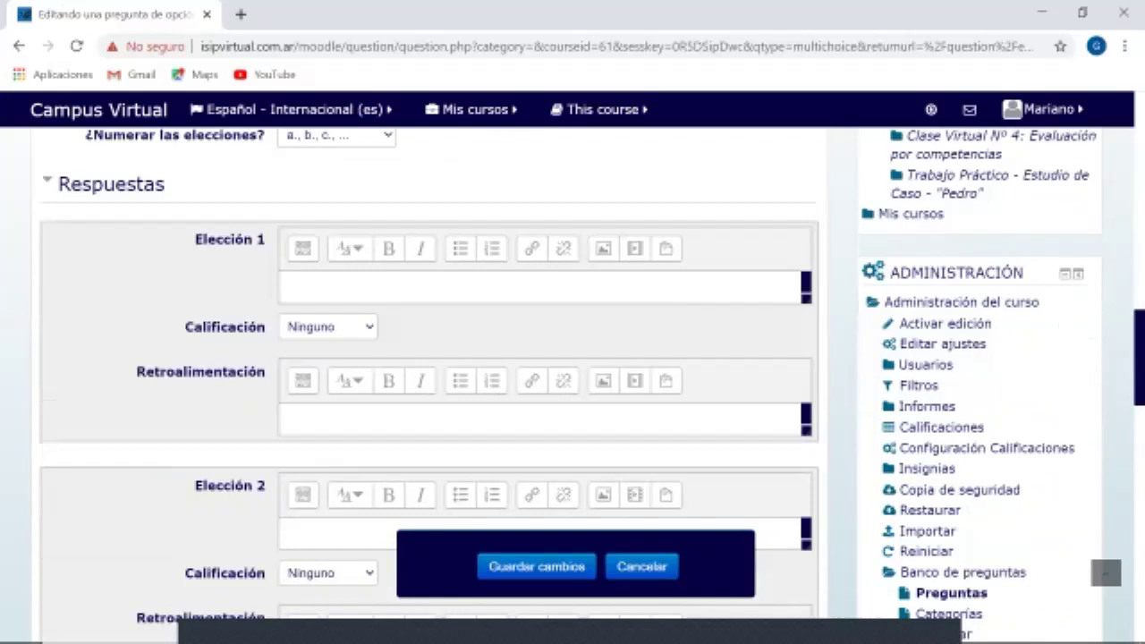
pyautogui.click(285, 287)
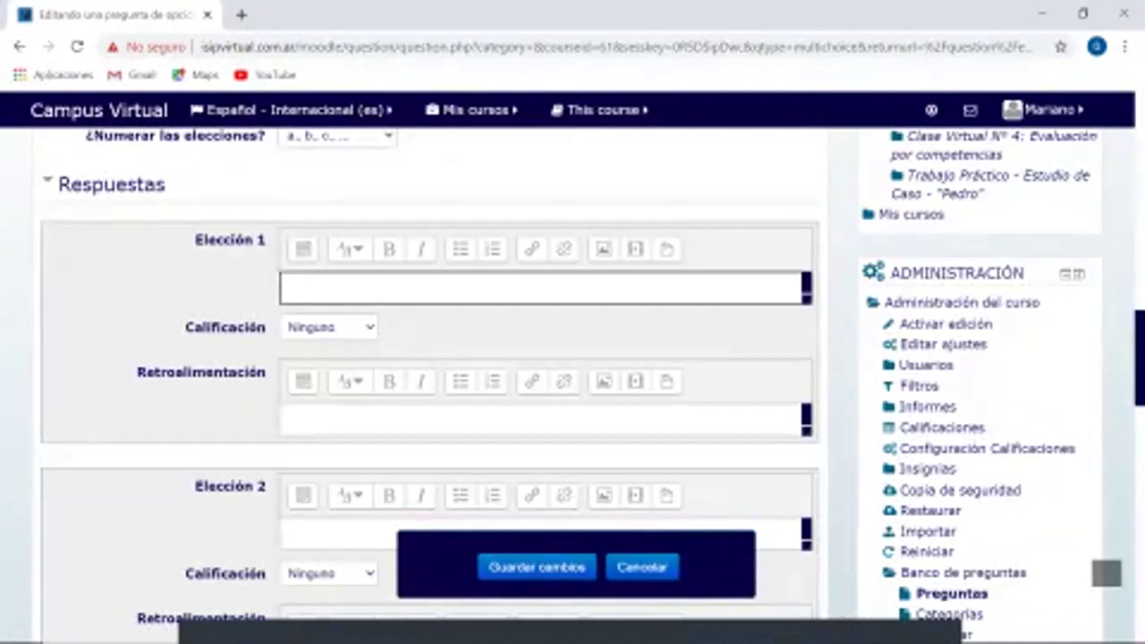
pyautogui.write('Si, es correcto')
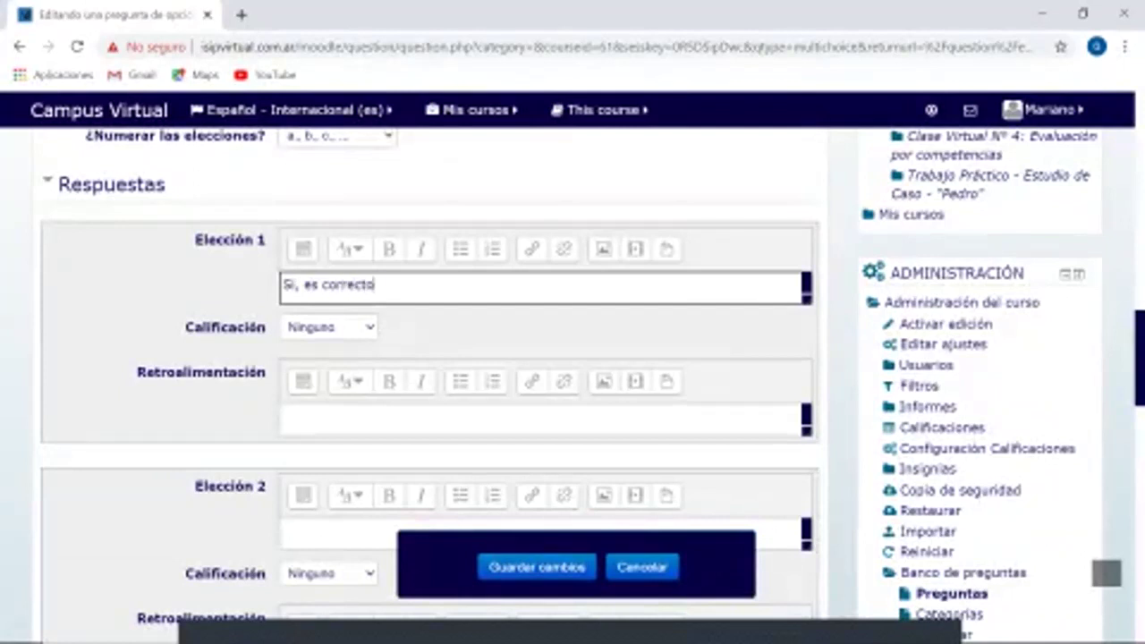
pyautogui.click(330, 327)
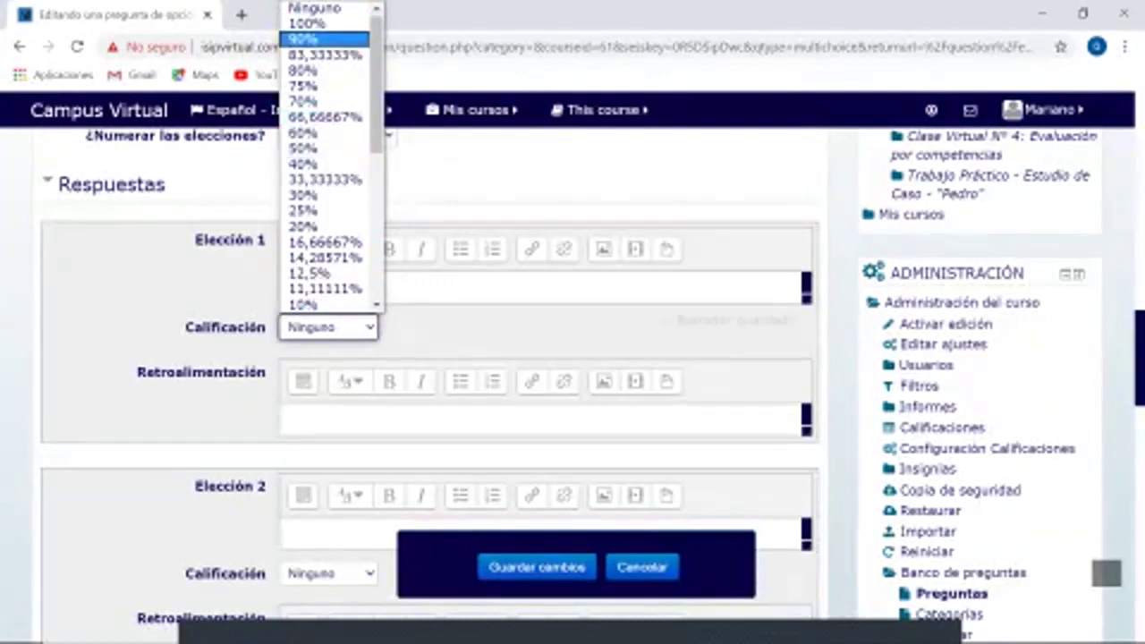
pyautogui.scroll(-8, 327, 157)
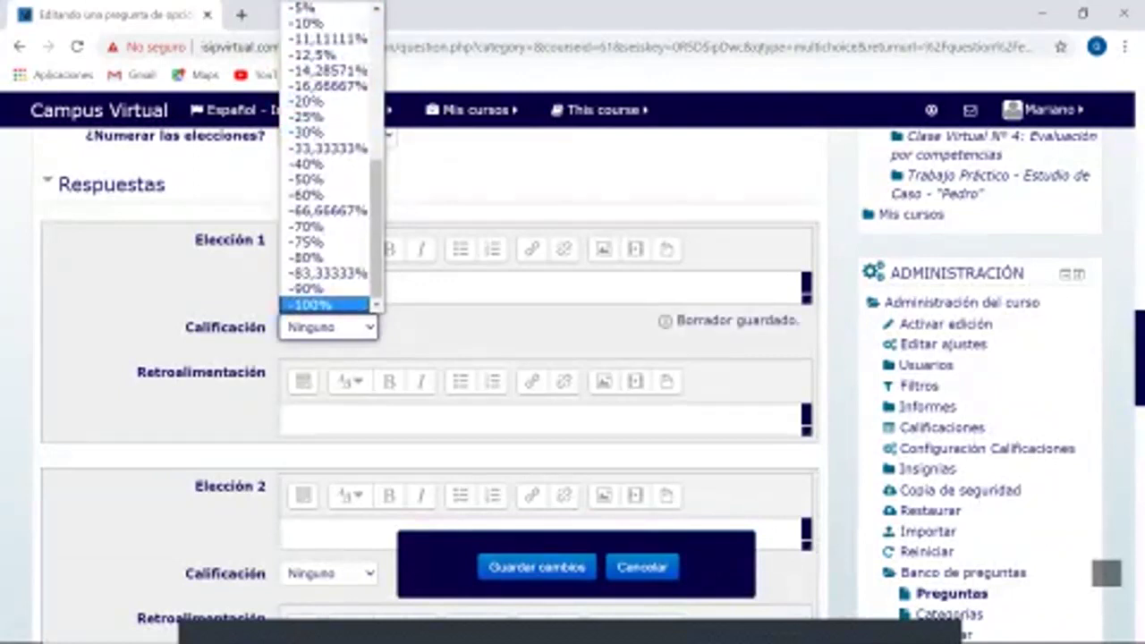
pyautogui.scroll(7, 327, 157)
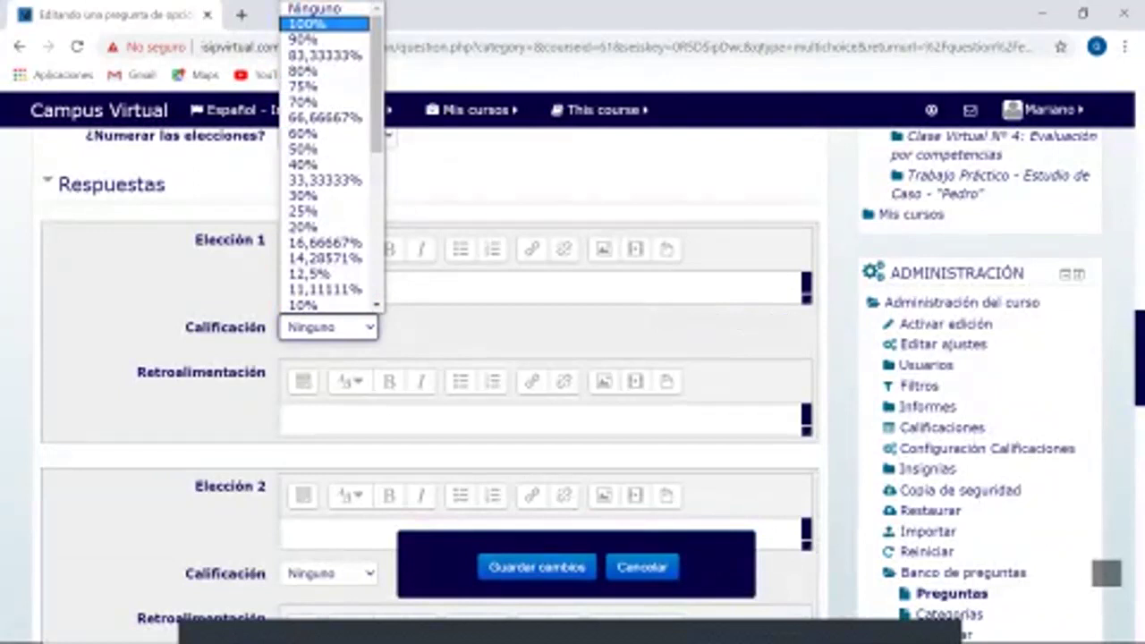
pyautogui.press('Return')
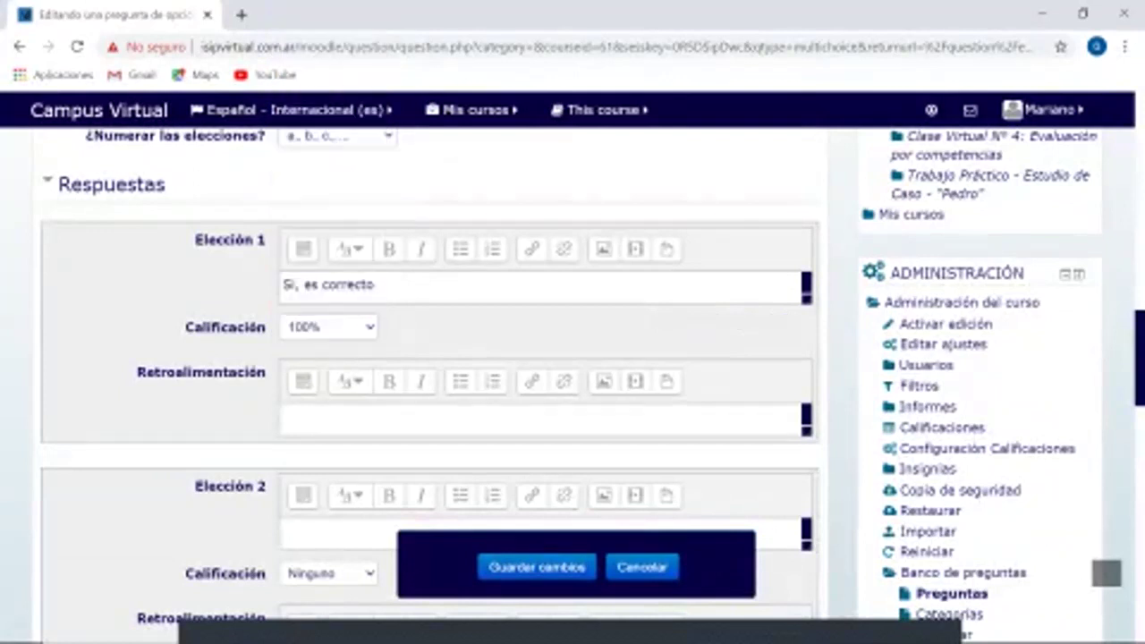
# Enter "Es correcto a medias" as the second answer choice (Elección 2), correcting the misspelled word.
pyautogui.scroll(2, 429, 358)
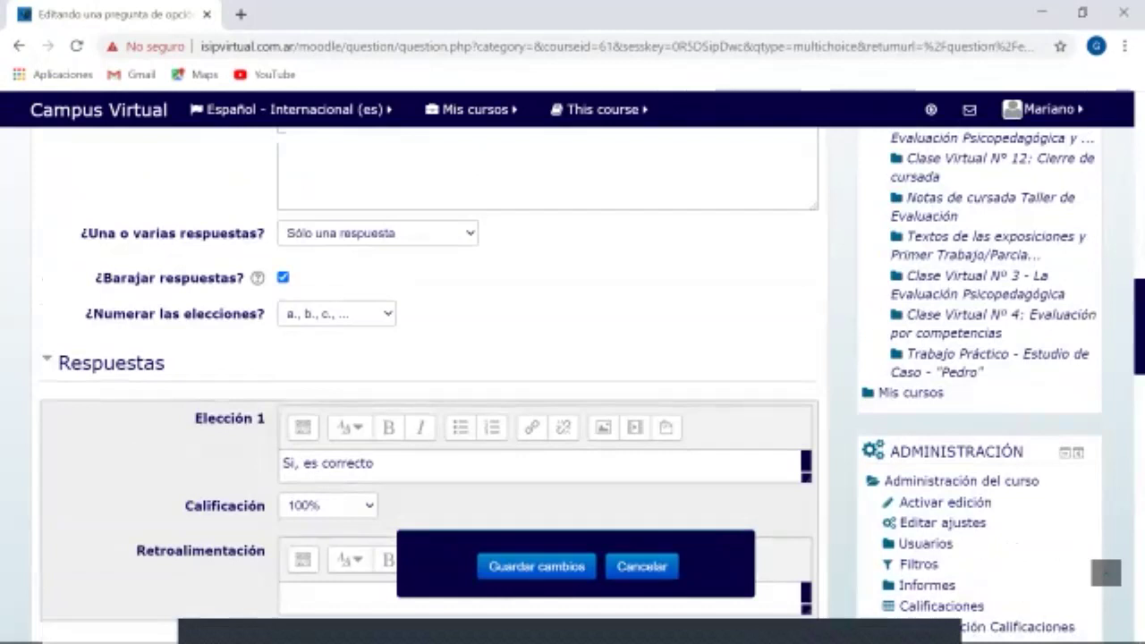
pyautogui.write('Es co')
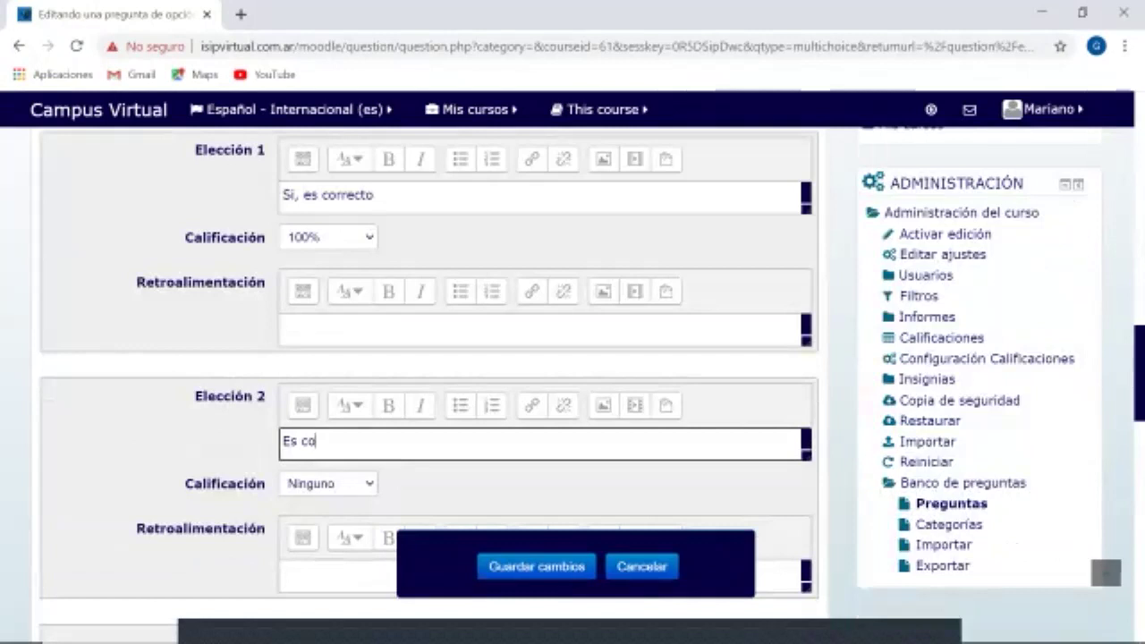
pyautogui.write('recto a medias')
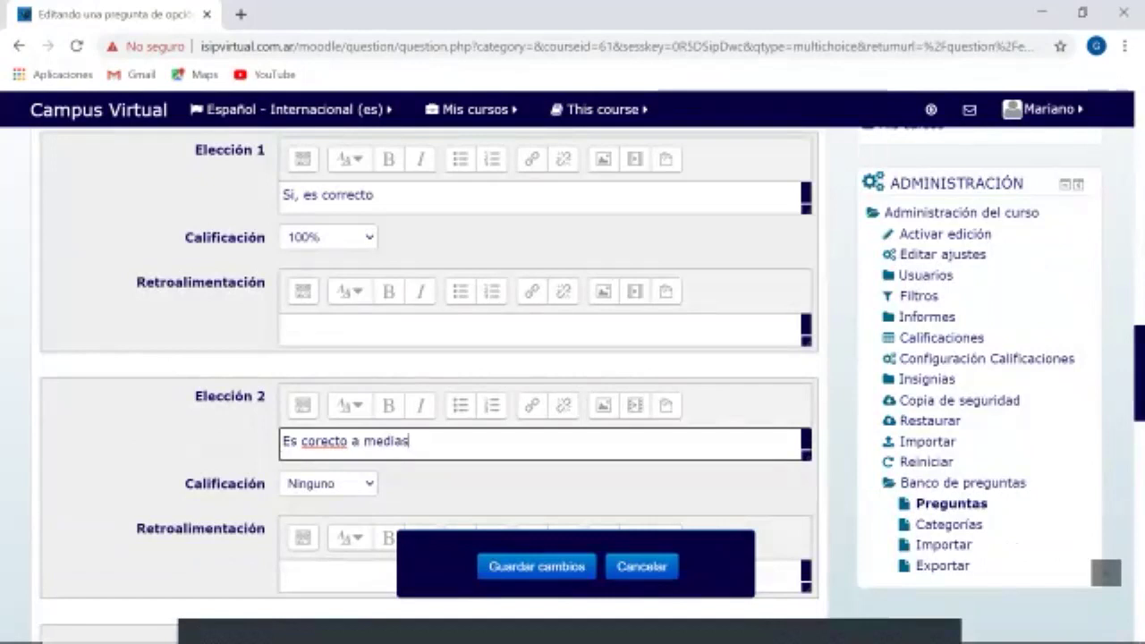
pyautogui.rightClick(335, 442)
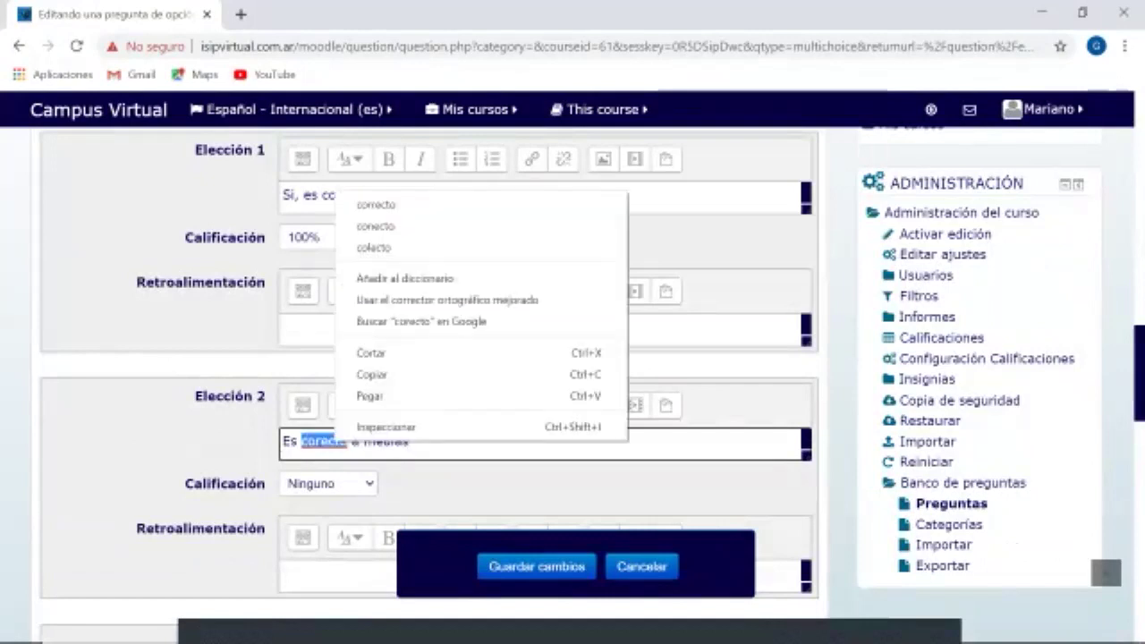
pyautogui.click(376, 204)
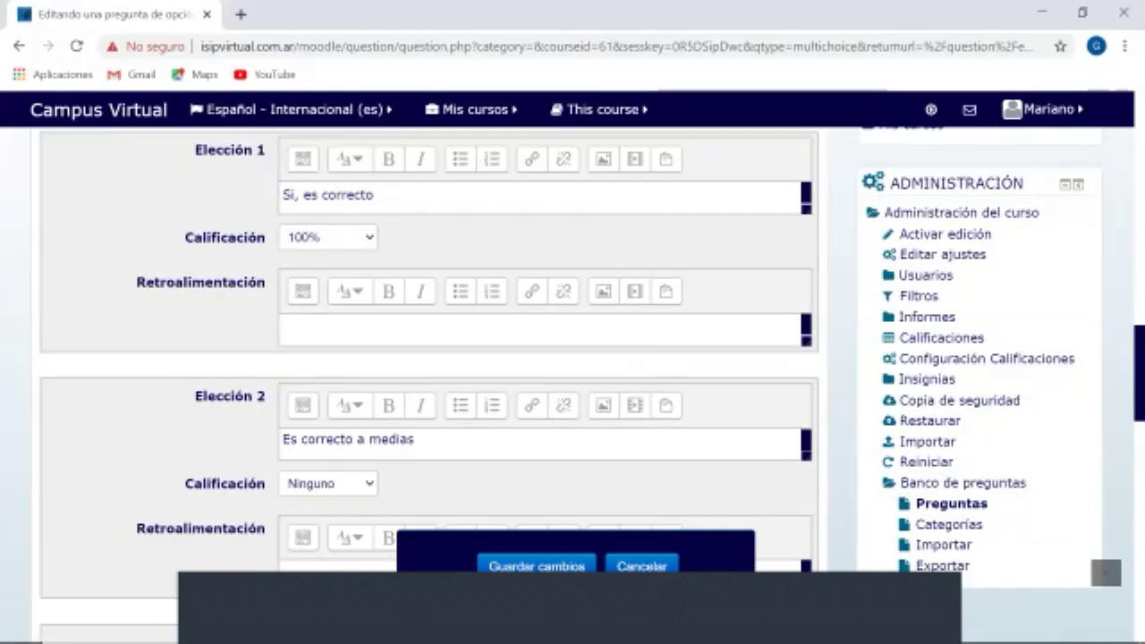
# Review the positive and negative grade percentages available for the second answer choice, keeping its grade at Ninguno.
pyautogui.scroll(-1, 429, 358)
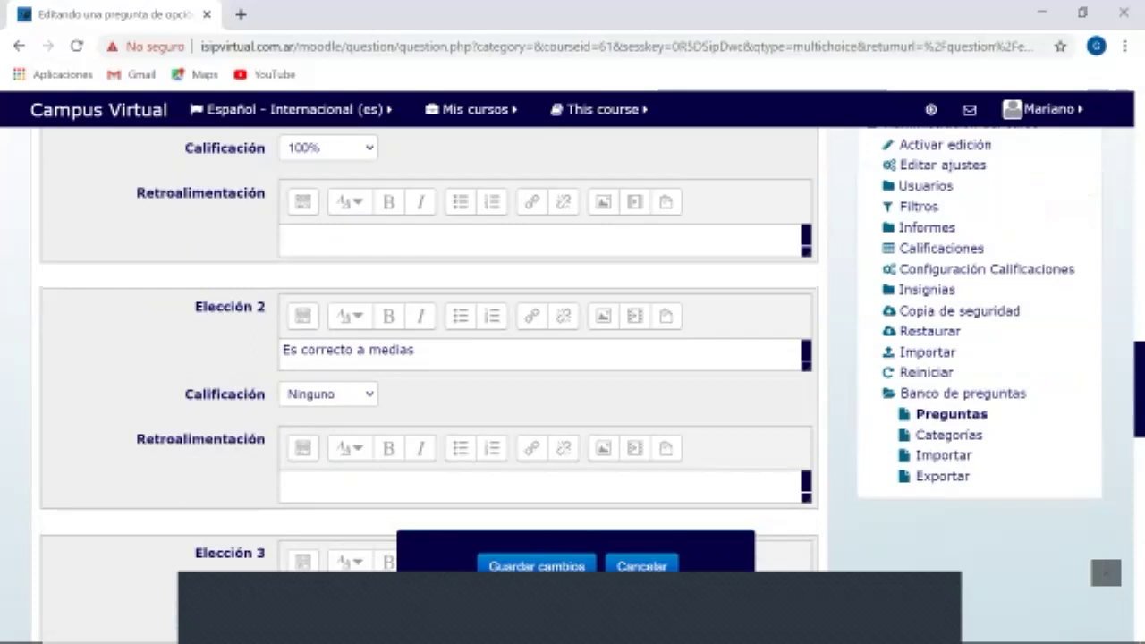
pyautogui.click(329, 394)
pyautogui.click(329, 393)
pyautogui.click(328, 394)
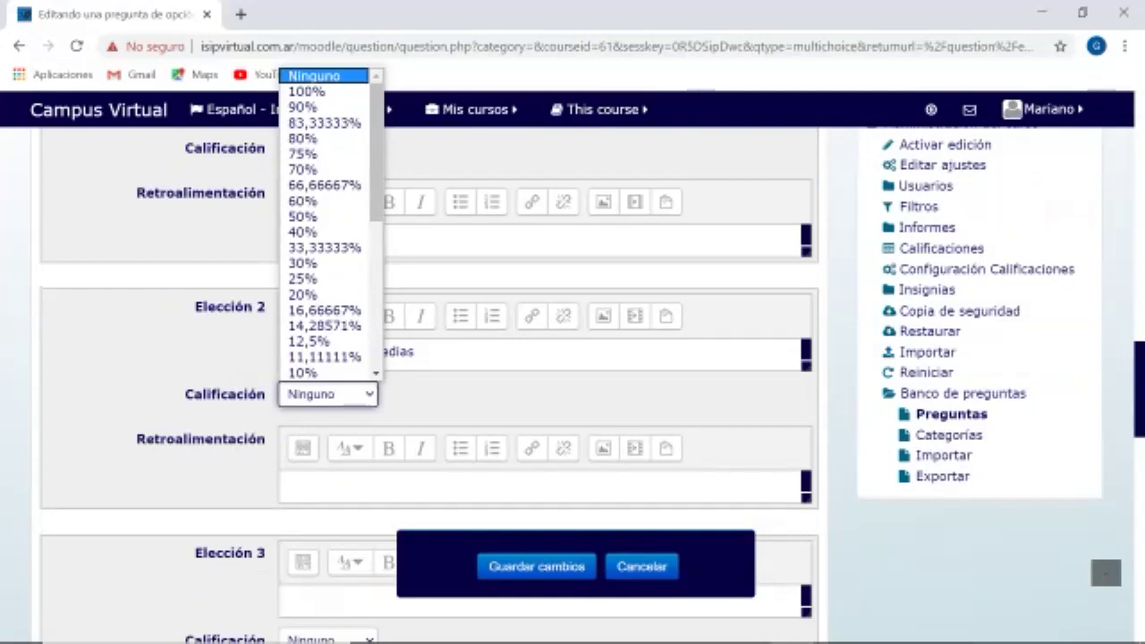
pyautogui.press('Escape')
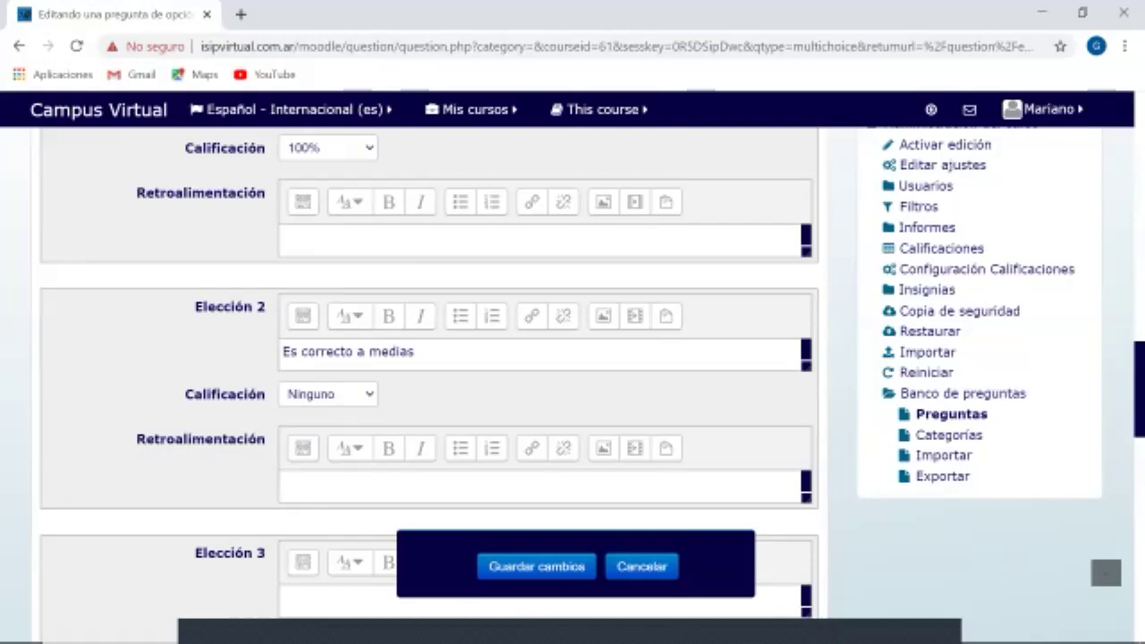
pyautogui.click(329, 394)
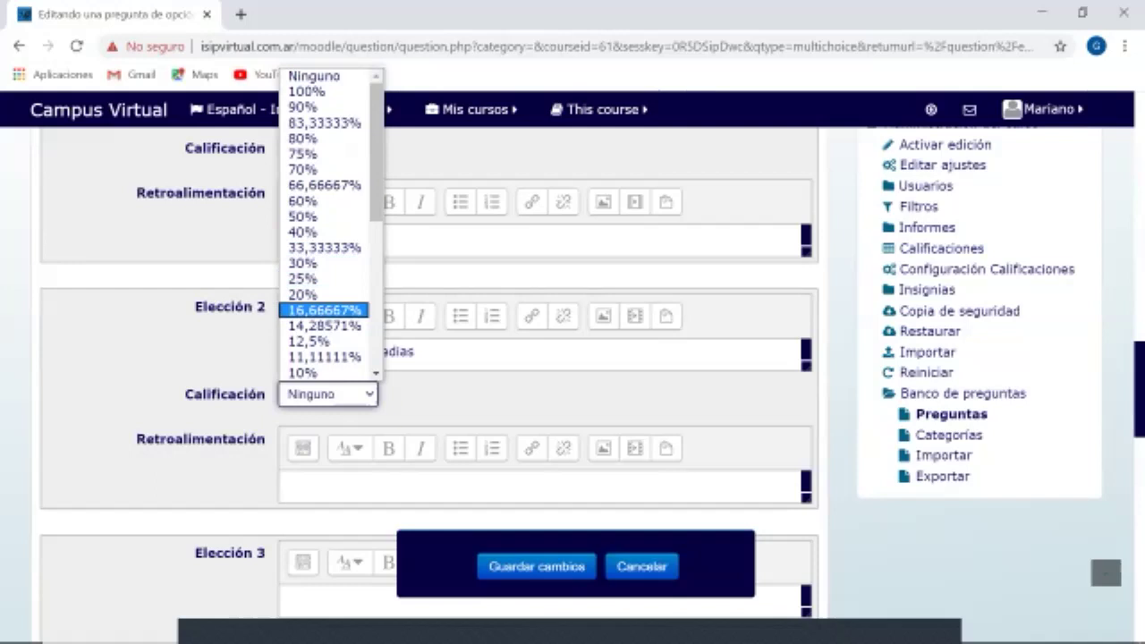
pyautogui.press('Escape')
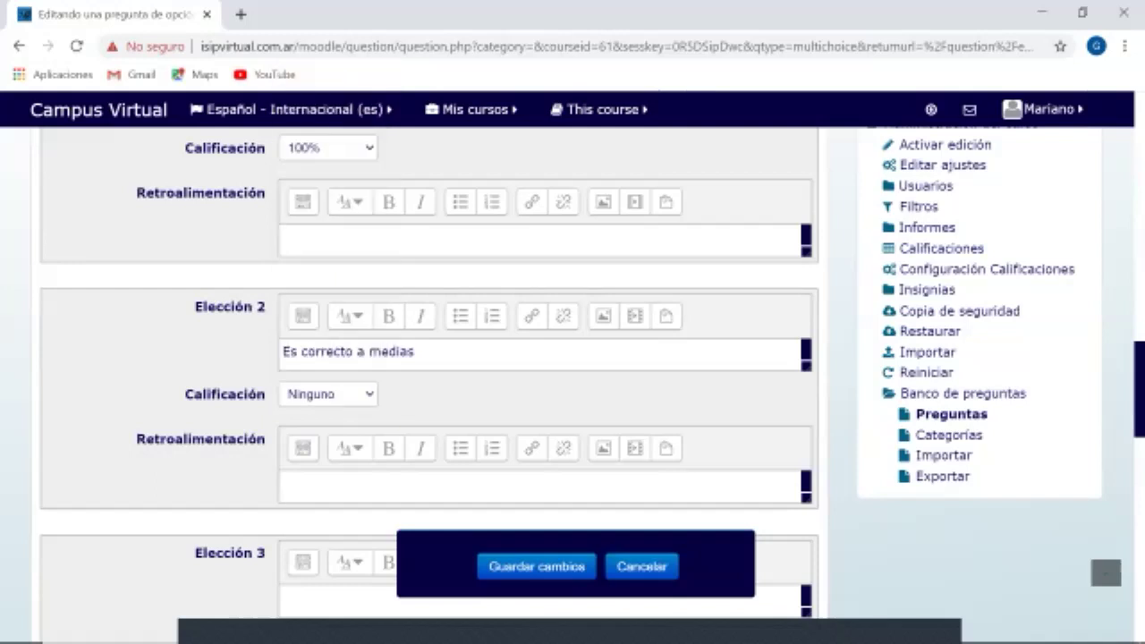
pyautogui.click(329, 394)
pyautogui.scroll(-3, 324, 199)
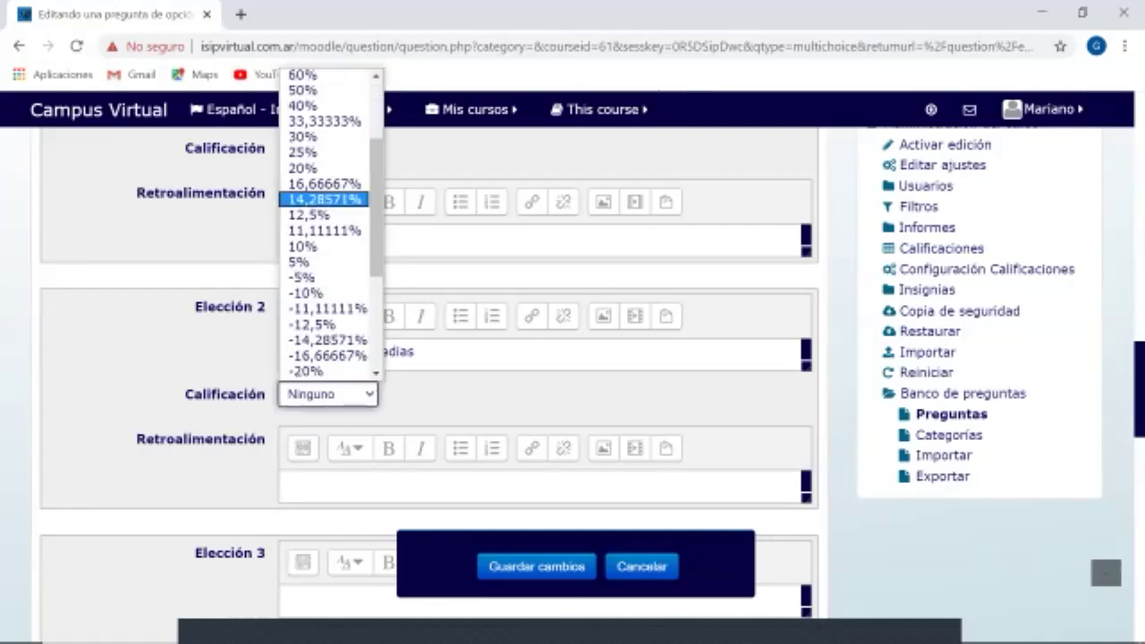
pyautogui.scroll(-1, 327, 224)
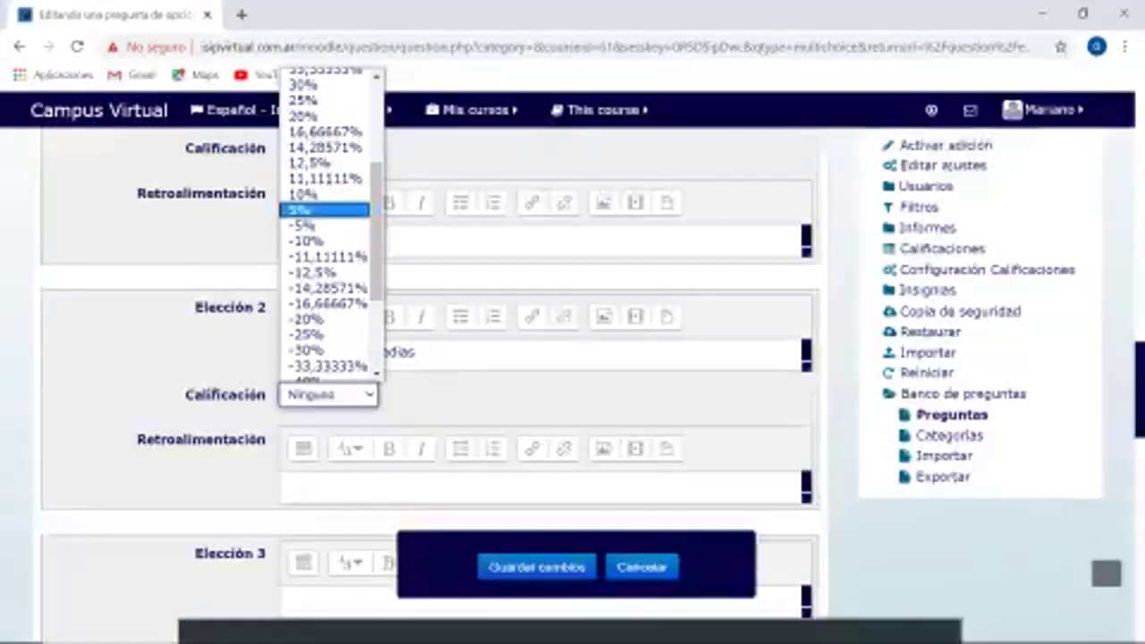
pyautogui.scroll(-3, 324, 228)
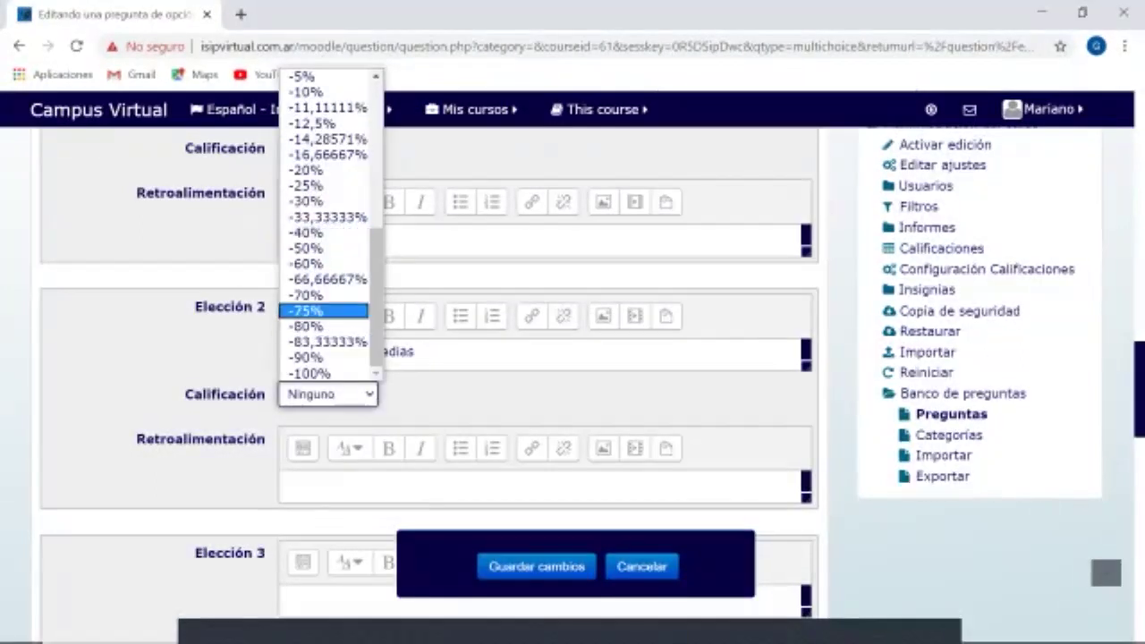
pyautogui.scroll(7, 324, 296)
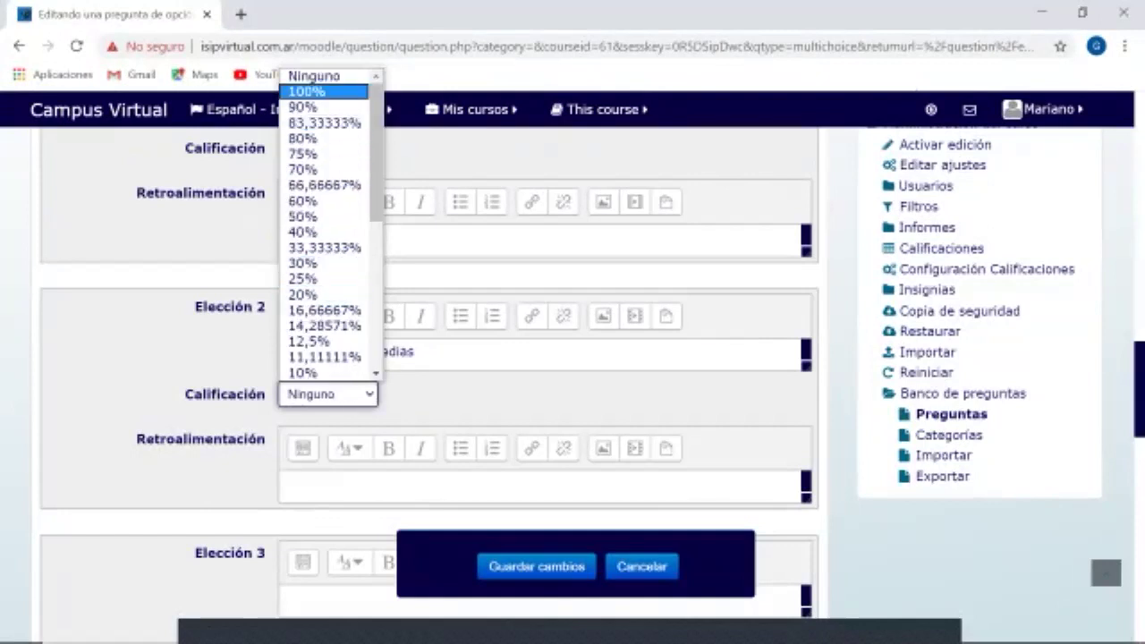
pyautogui.click(315, 76)
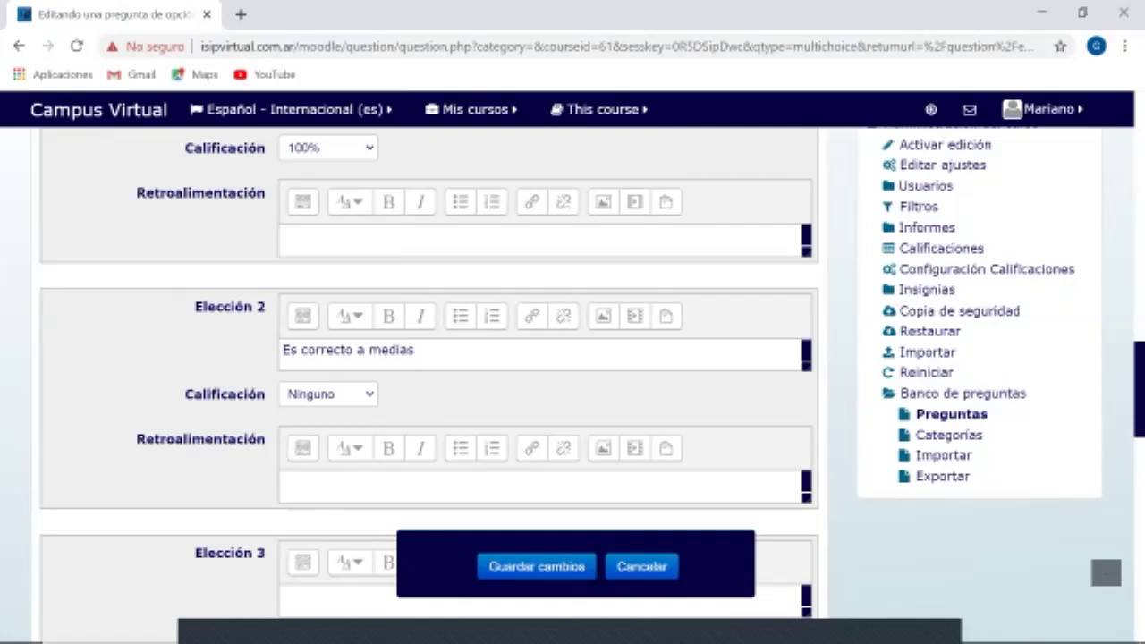
pyautogui.scroll(1, 429, 372)
pyautogui.scroll(-1, 430, 372)
pyautogui.click(329, 394)
pyautogui.scroll(-6, 328, 268)
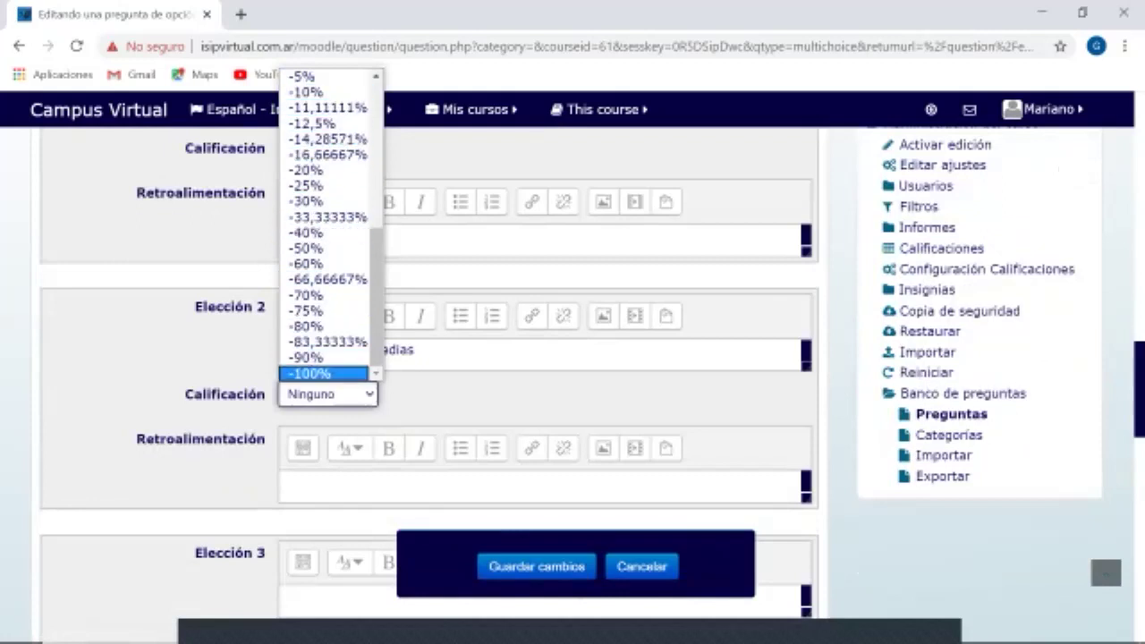
pyautogui.press('Escape')
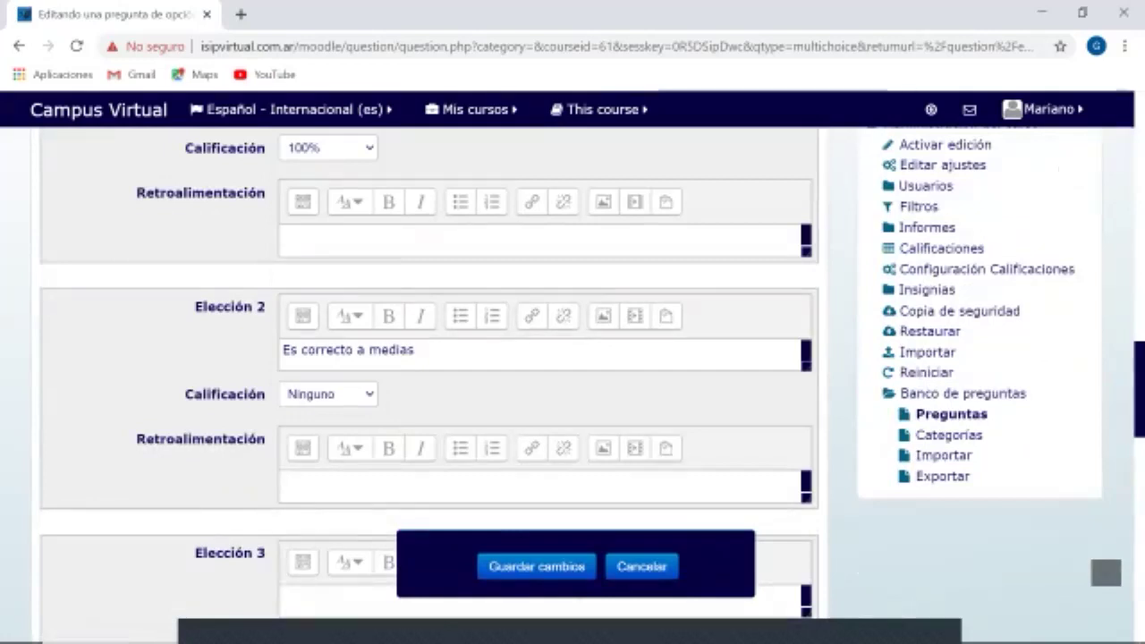
# Add blank spaces for three more answer choices below Elección 5 and look over the added fields.
pyautogui.scroll(-1, 429, 376)
pyautogui.scroll(-1, 430, 375)
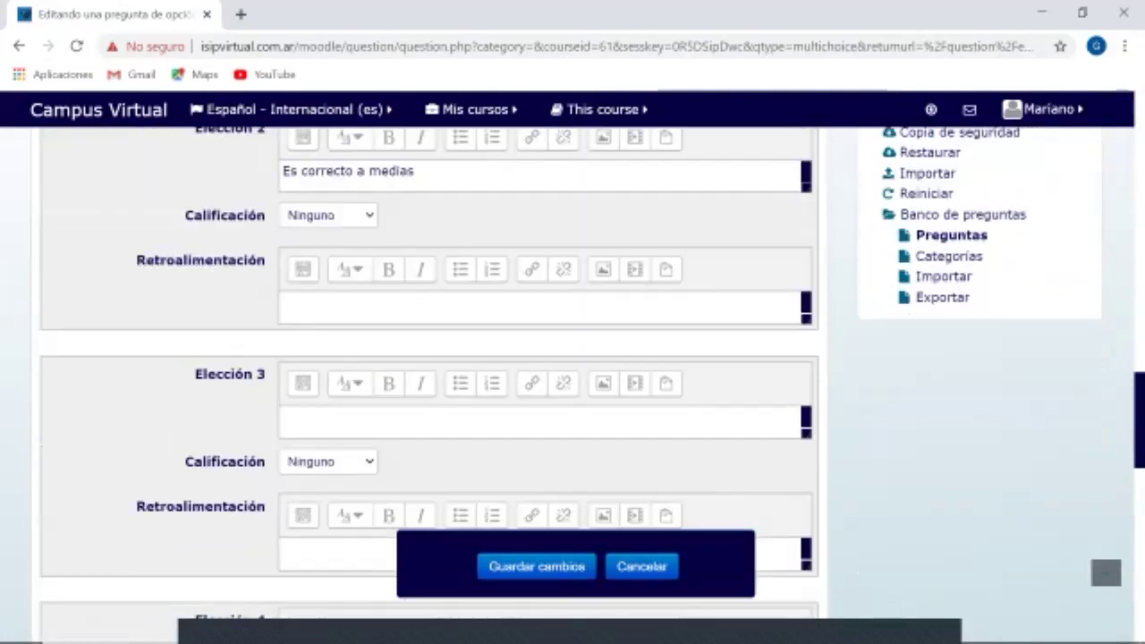
pyautogui.click(541, 423)
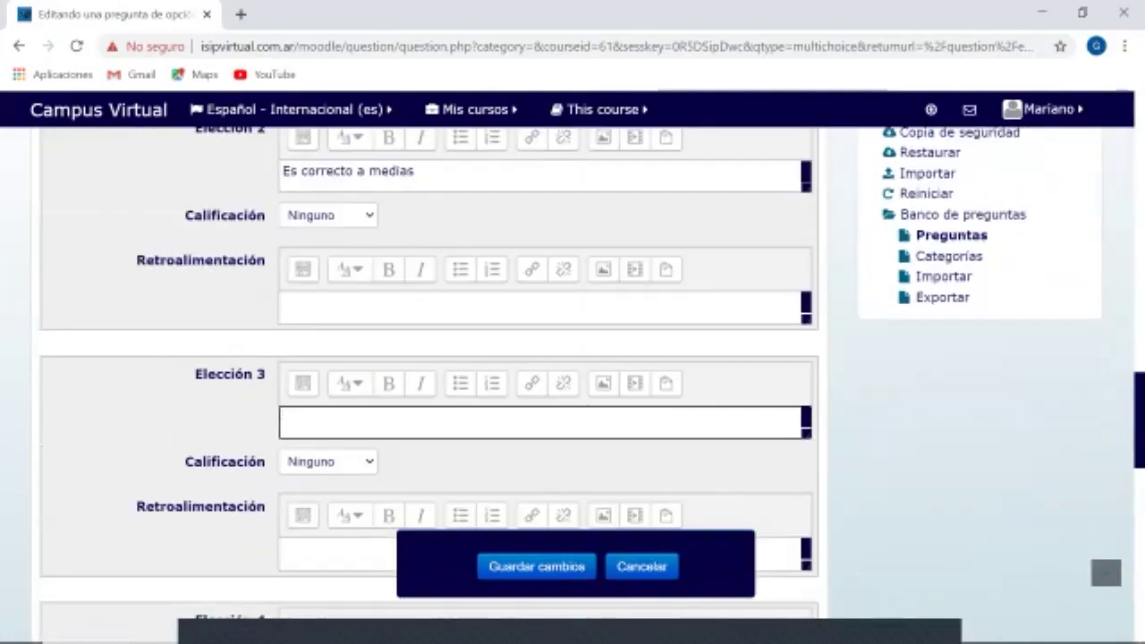
pyautogui.scroll(-1, 429, 376)
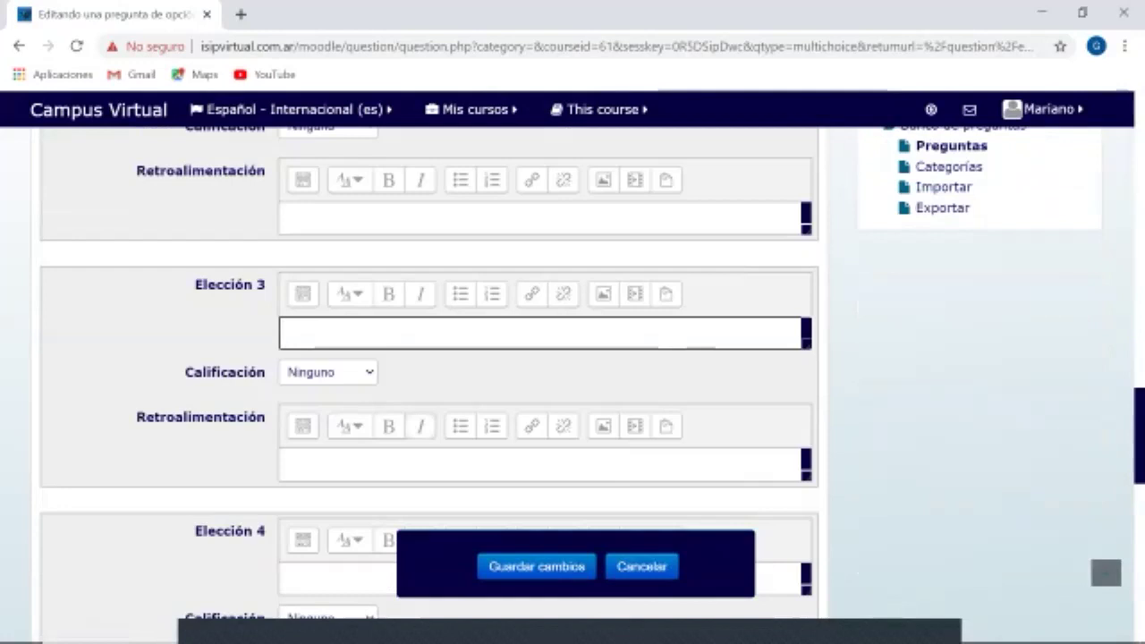
pyautogui.scroll(-4, 429, 376)
pyautogui.scroll(-2, 429, 376)
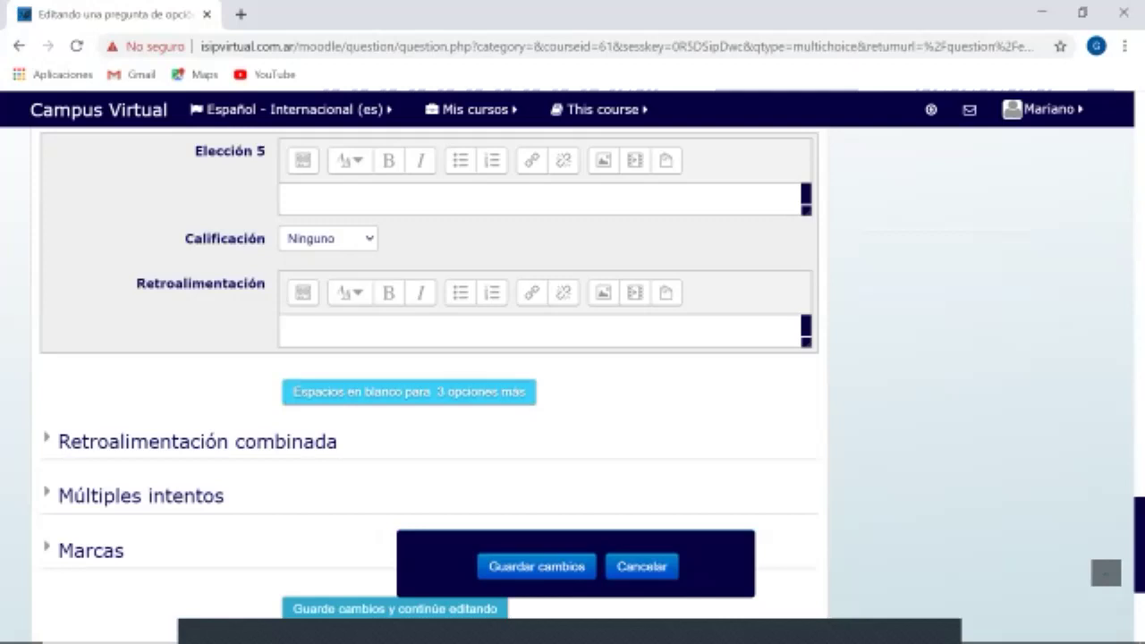
pyautogui.click(409, 392)
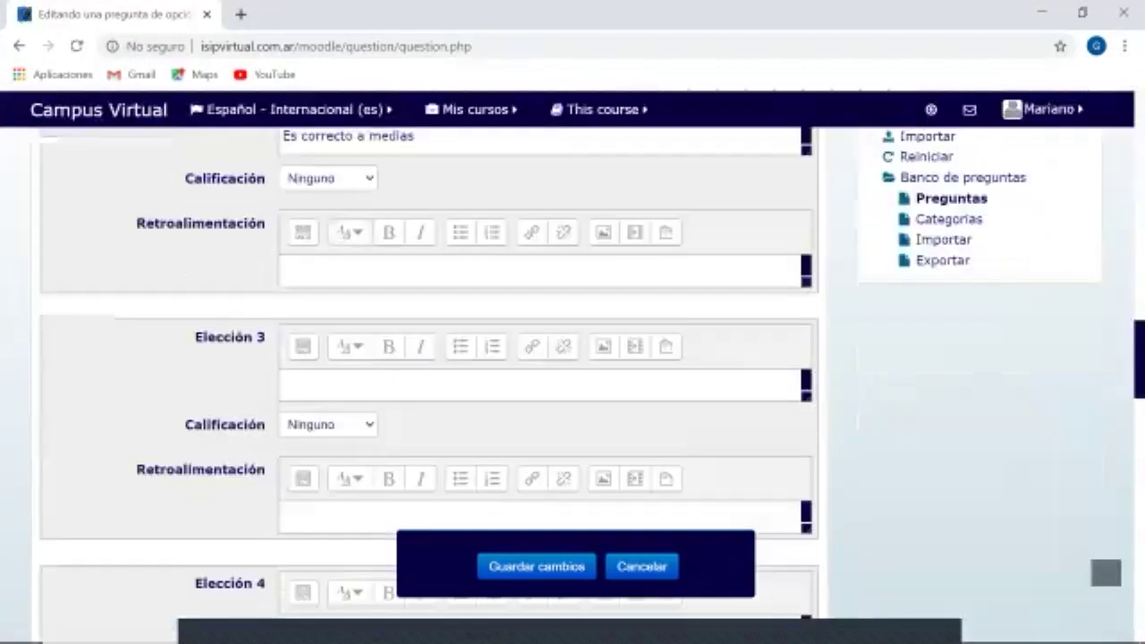
pyautogui.scroll(-7, 430, 372)
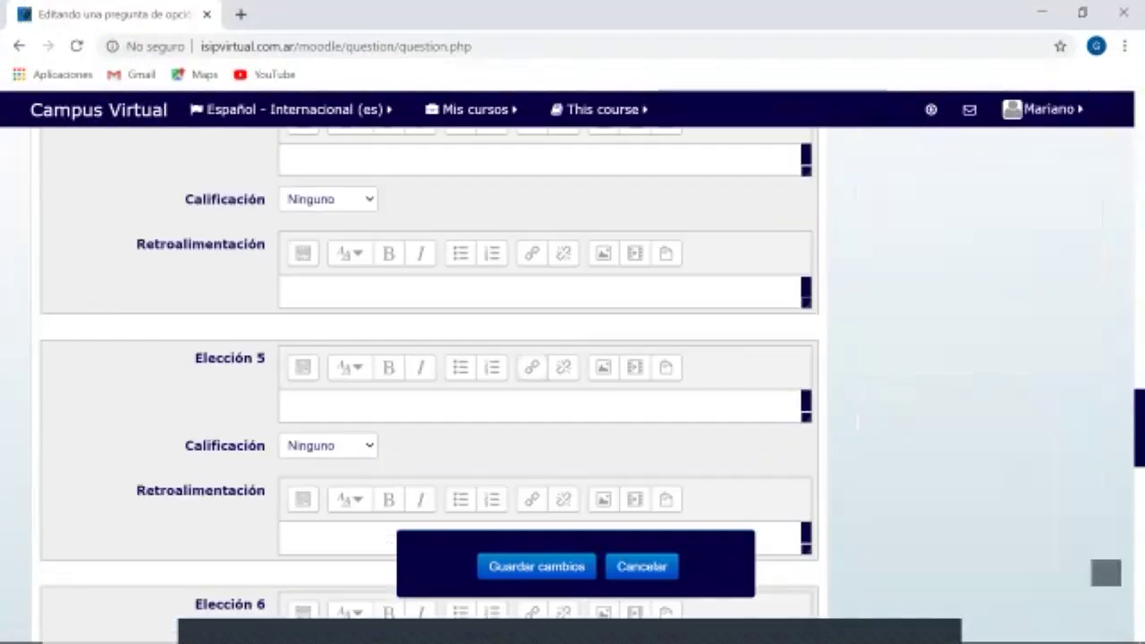
pyautogui.scroll(-2, 430, 372)
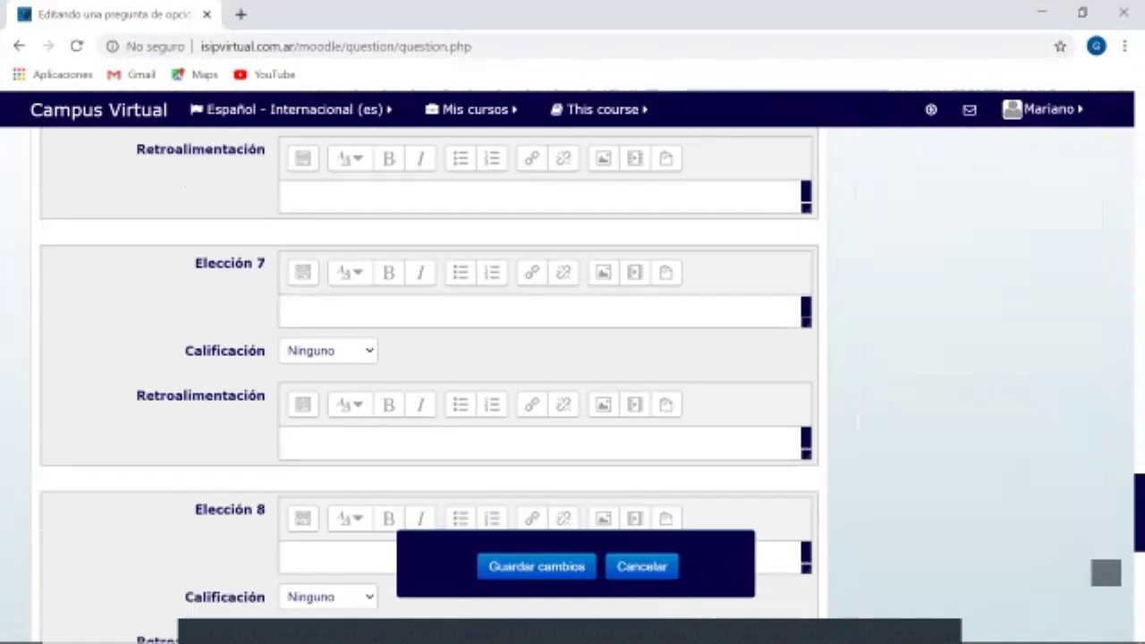
pyautogui.scroll(-2, 429, 373)
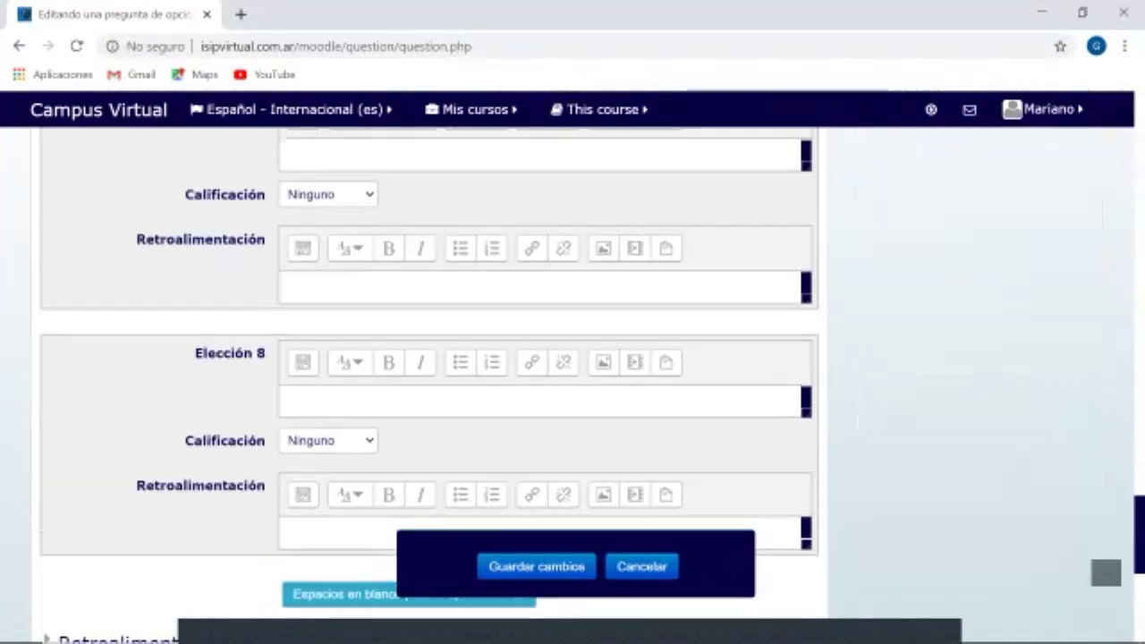
pyautogui.scroll(-5, 430, 372)
# Examine the Calificación and Retroalimentación fields of Elección 1, Elección 2 and Elección 3 in the multiple-choice question.
pyautogui.scroll(7, 429, 372)
pyautogui.scroll(11, 429, 372)
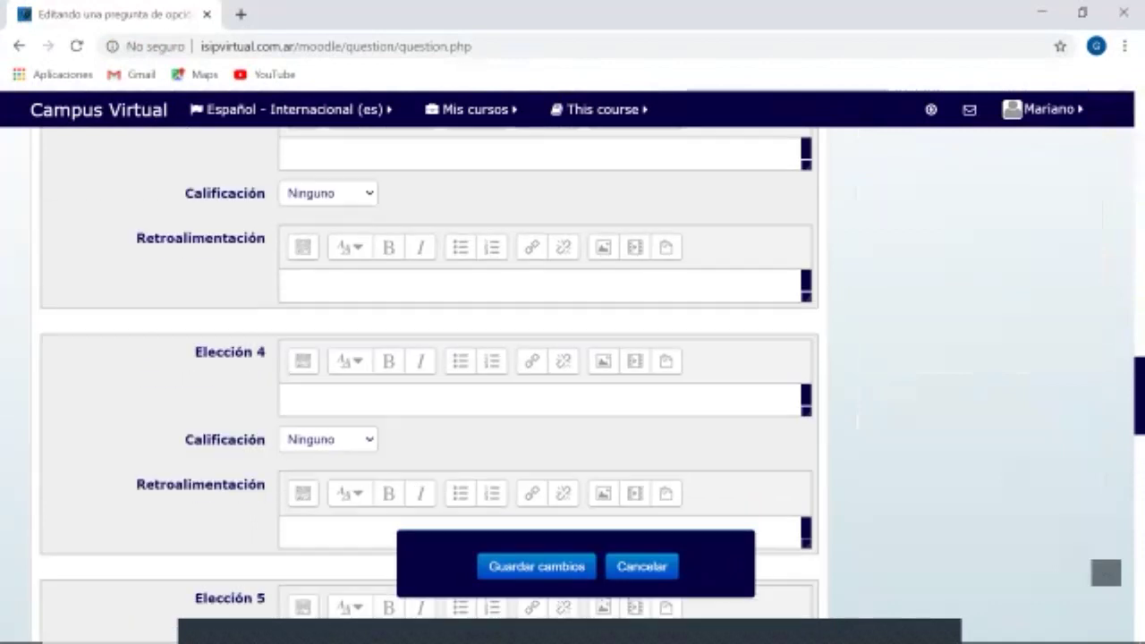
pyautogui.scroll(3, 429, 372)
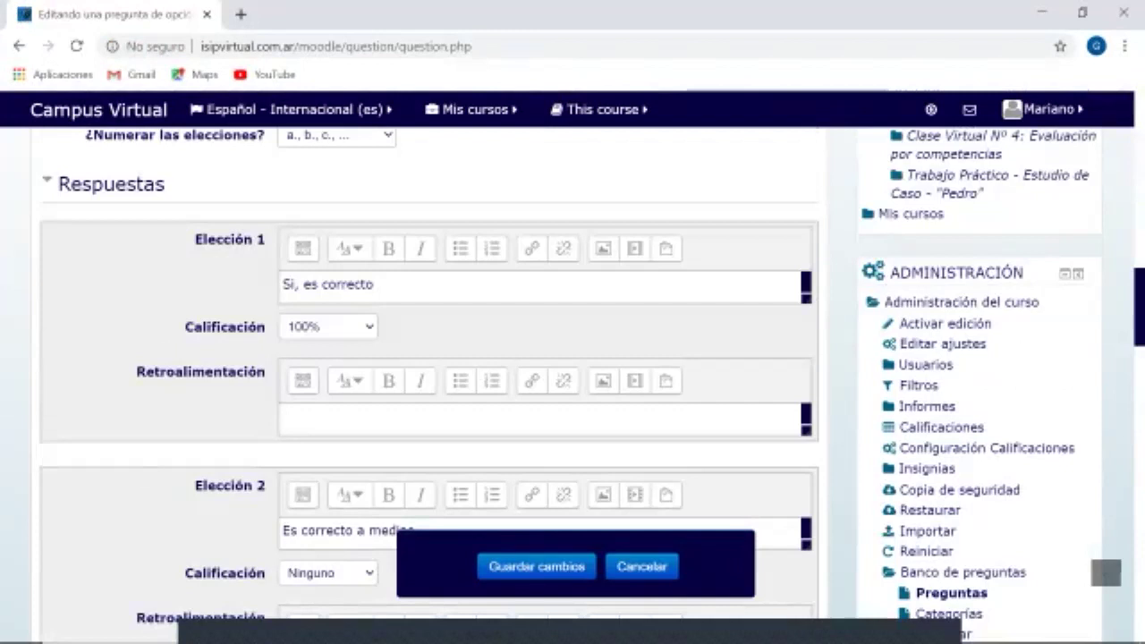
pyautogui.click(429, 419)
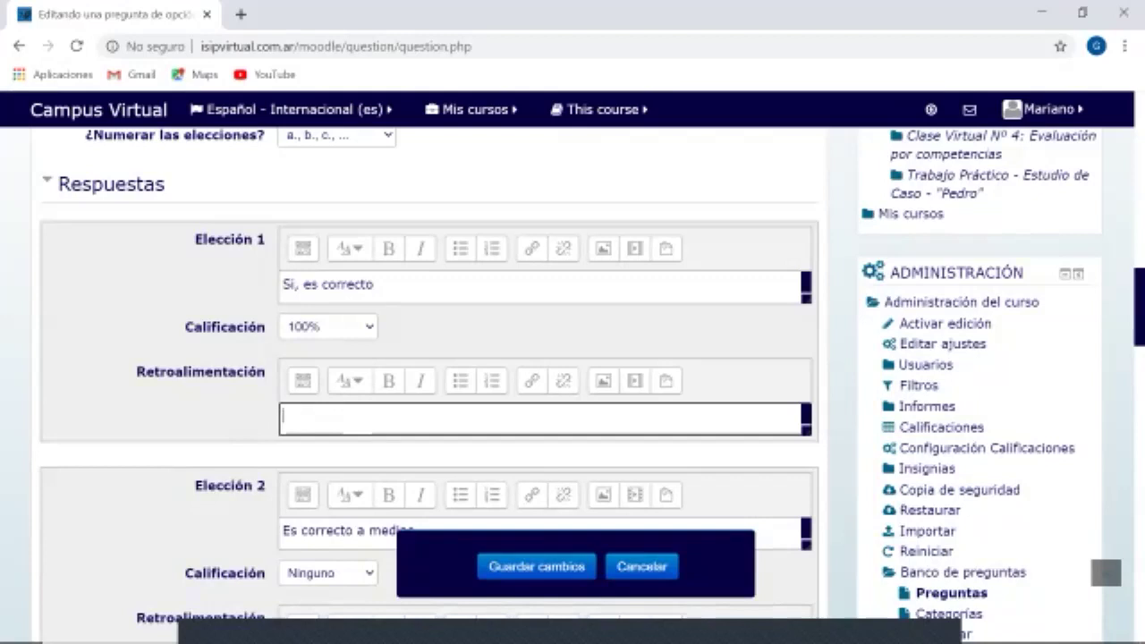
pyautogui.scroll(-2, 430, 376)
pyautogui.click(328, 394)
pyautogui.click(501, 395)
pyautogui.click(537, 486)
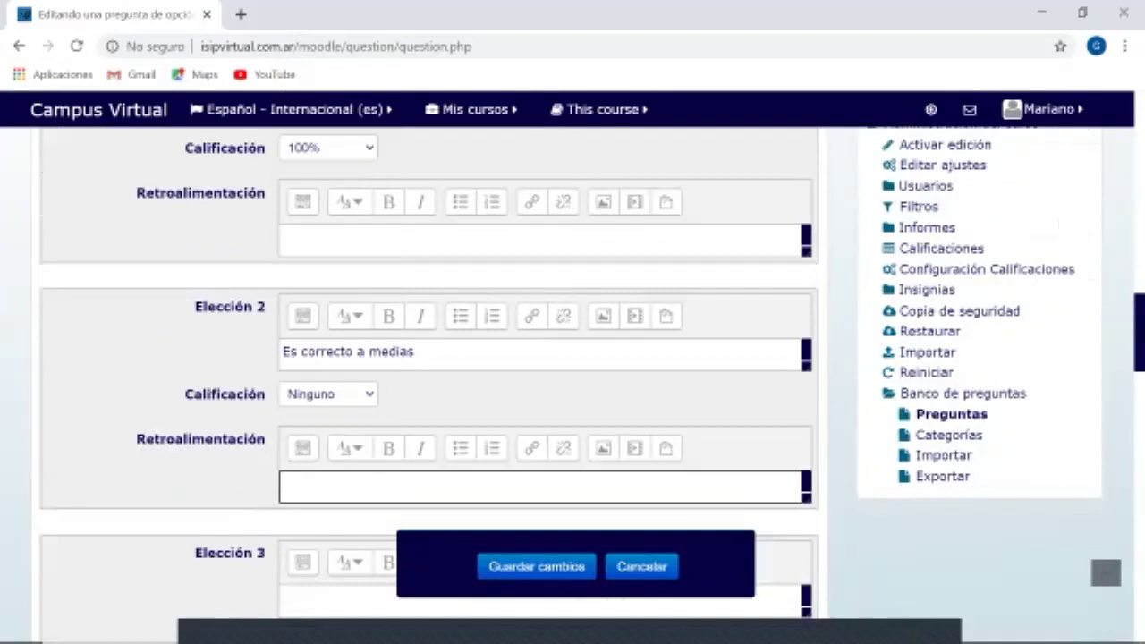
pyautogui.click(536, 394)
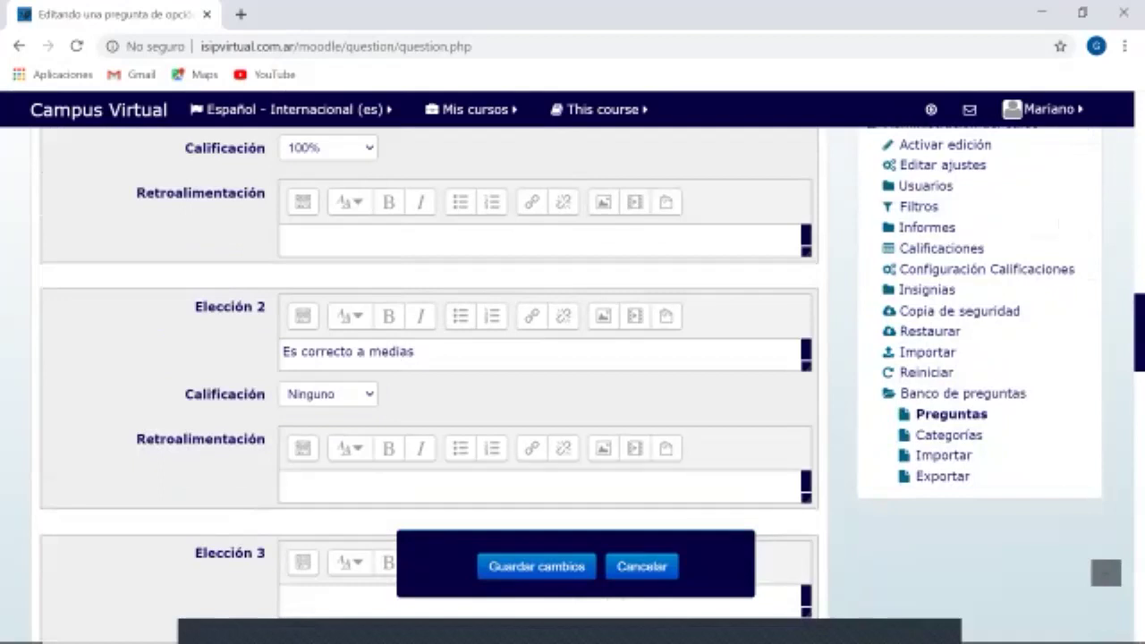
pyautogui.scroll(-1, 573, 375)
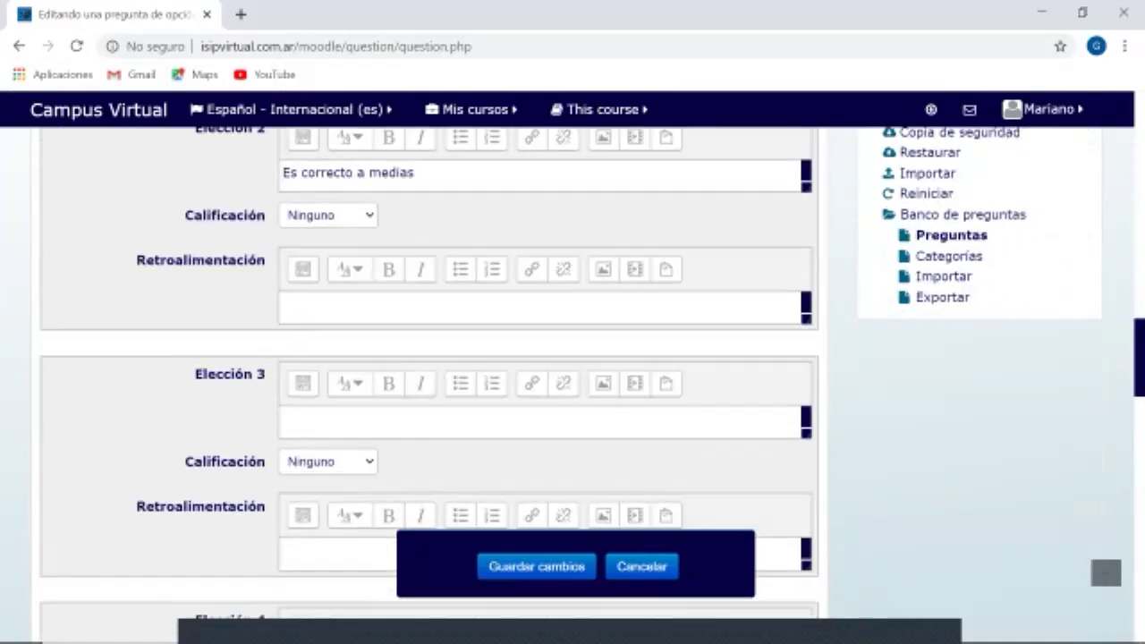
pyautogui.scroll(-2, 429, 376)
pyautogui.click(537, 375)
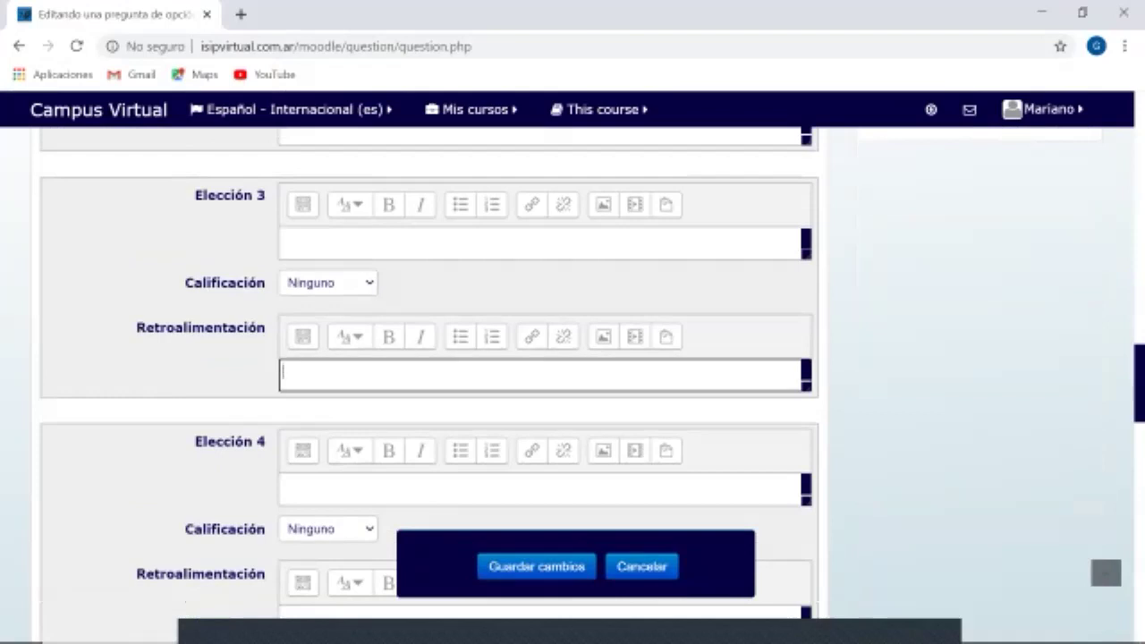
# Look over the multiple-choice question's remaining choices and sections, and save the question to the question bank.
pyautogui.scroll(-11, 430, 384)
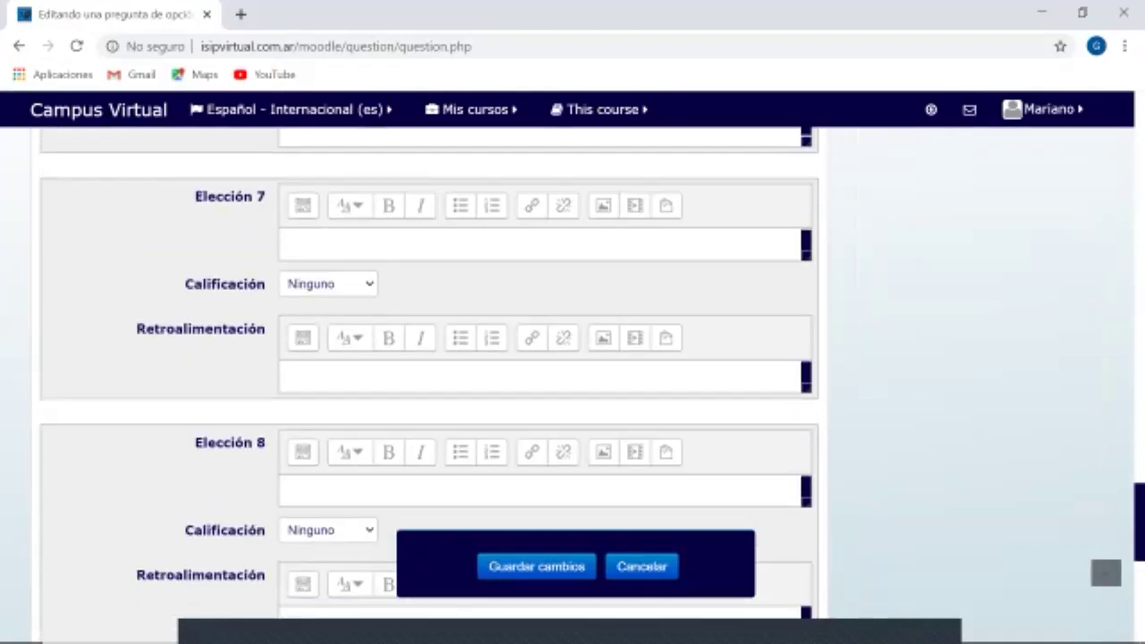
pyautogui.scroll(-5, 430, 358)
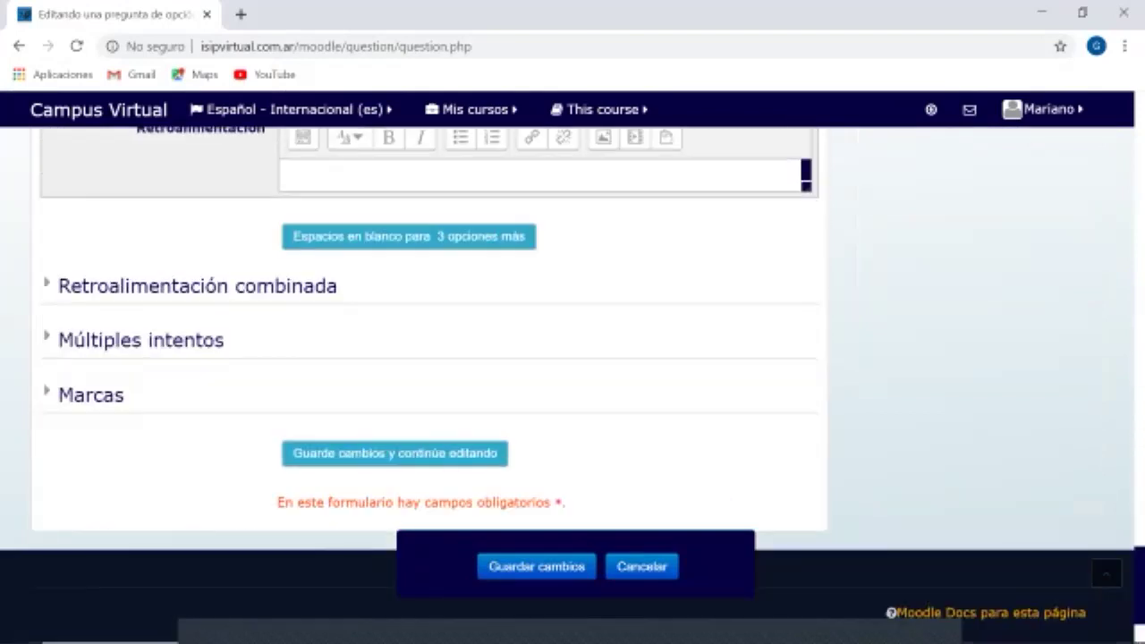
pyautogui.scroll(8, 430, 385)
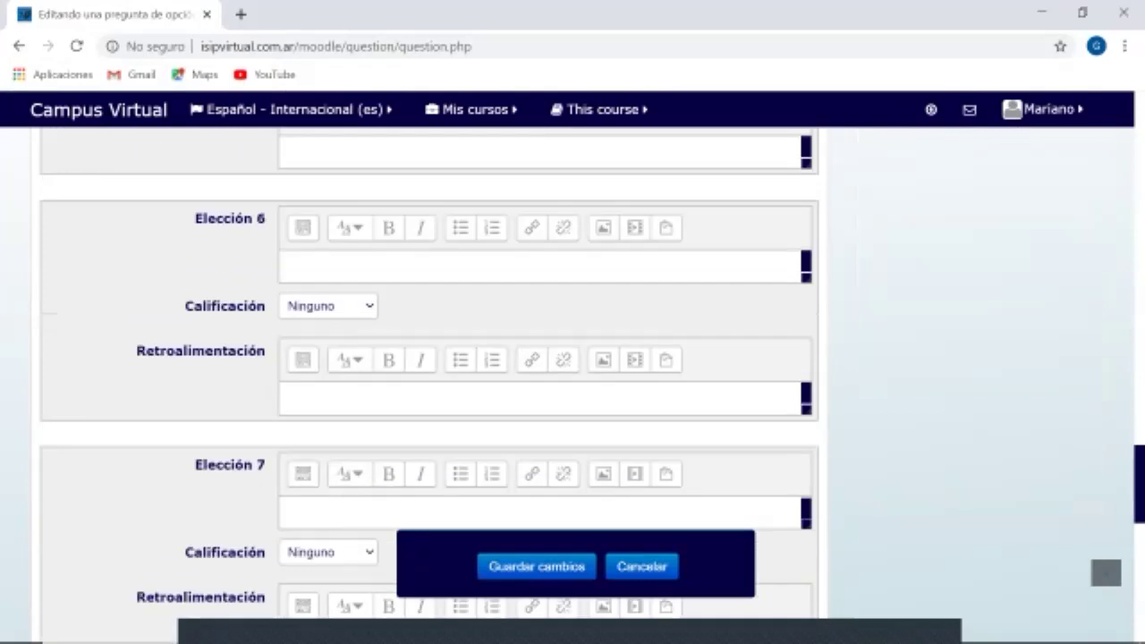
pyautogui.scroll(4, 430, 385)
pyautogui.scroll(3, 429, 385)
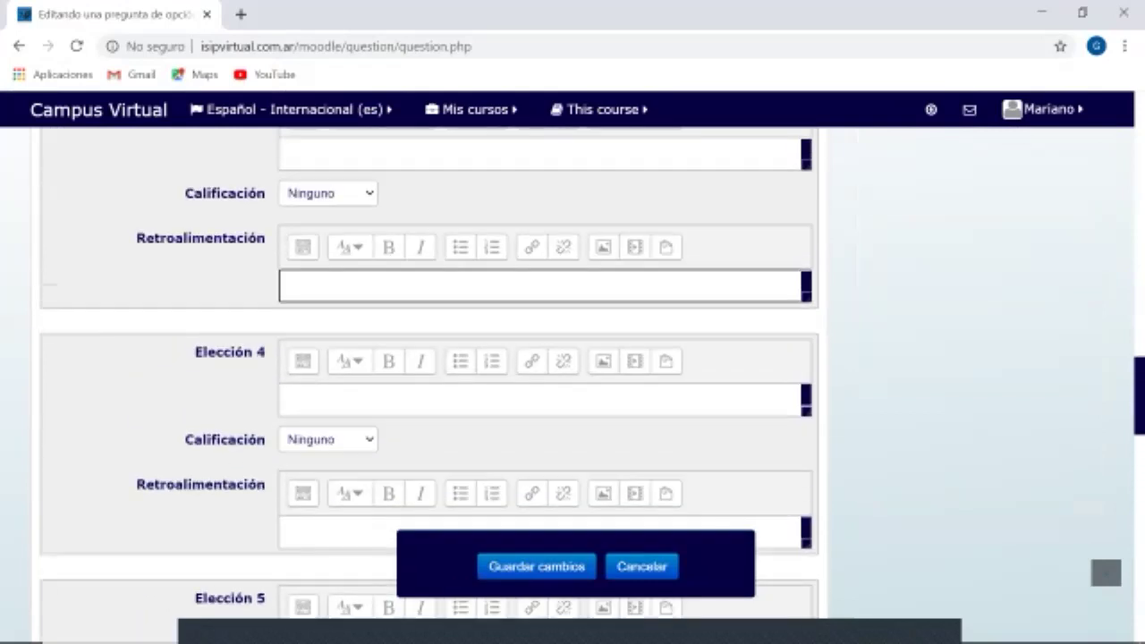
pyautogui.scroll(6, 430, 384)
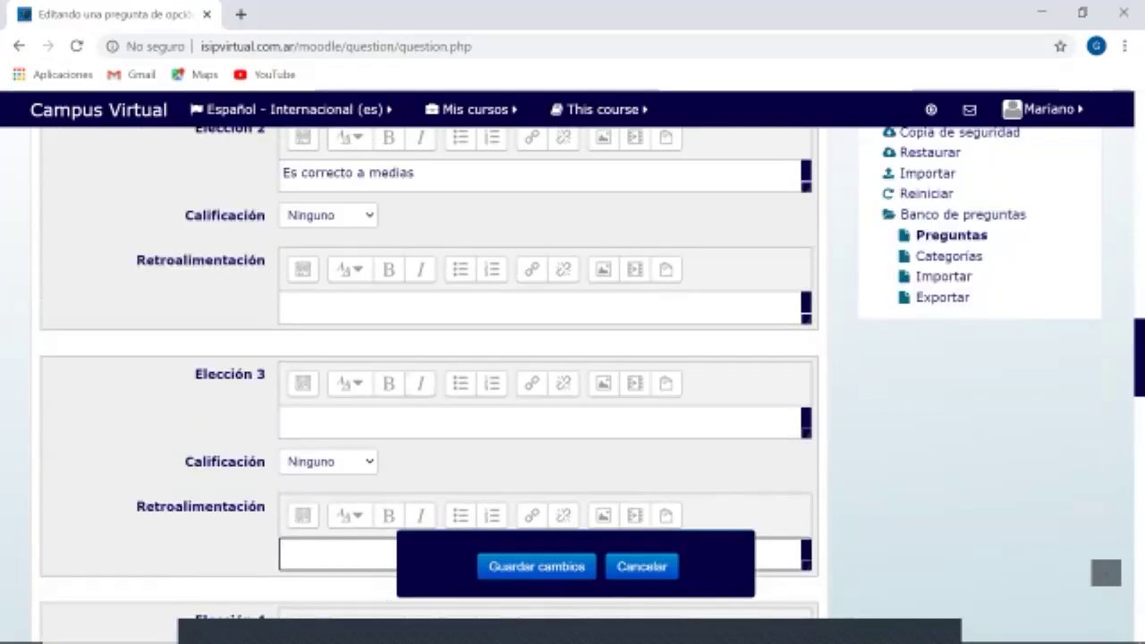
pyautogui.scroll(3, 430, 385)
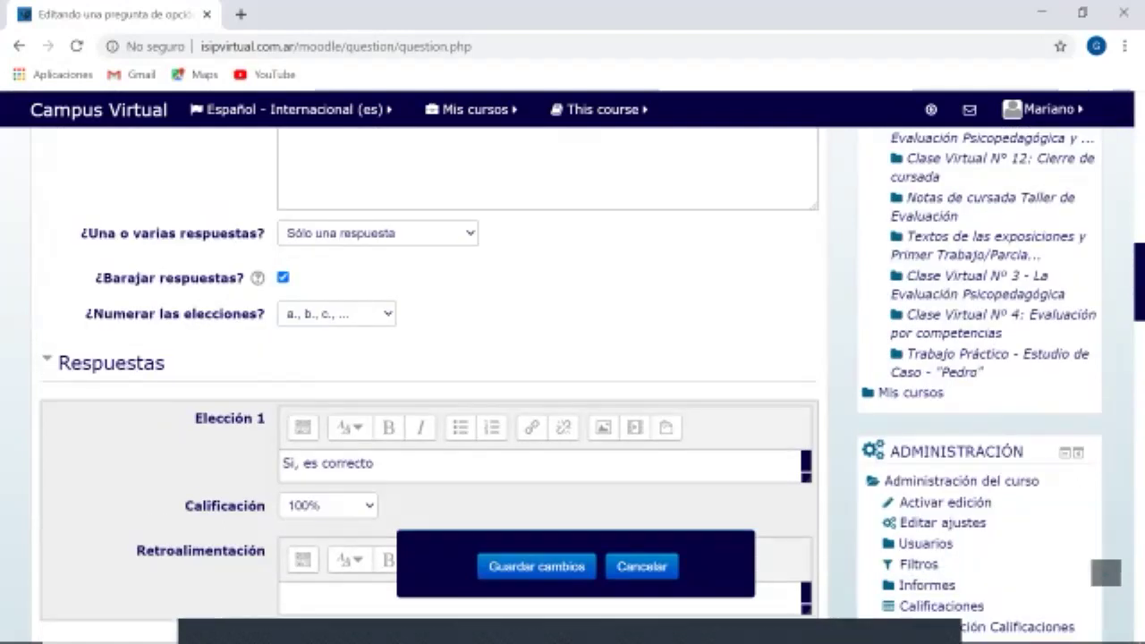
pyautogui.scroll(-11, 430, 385)
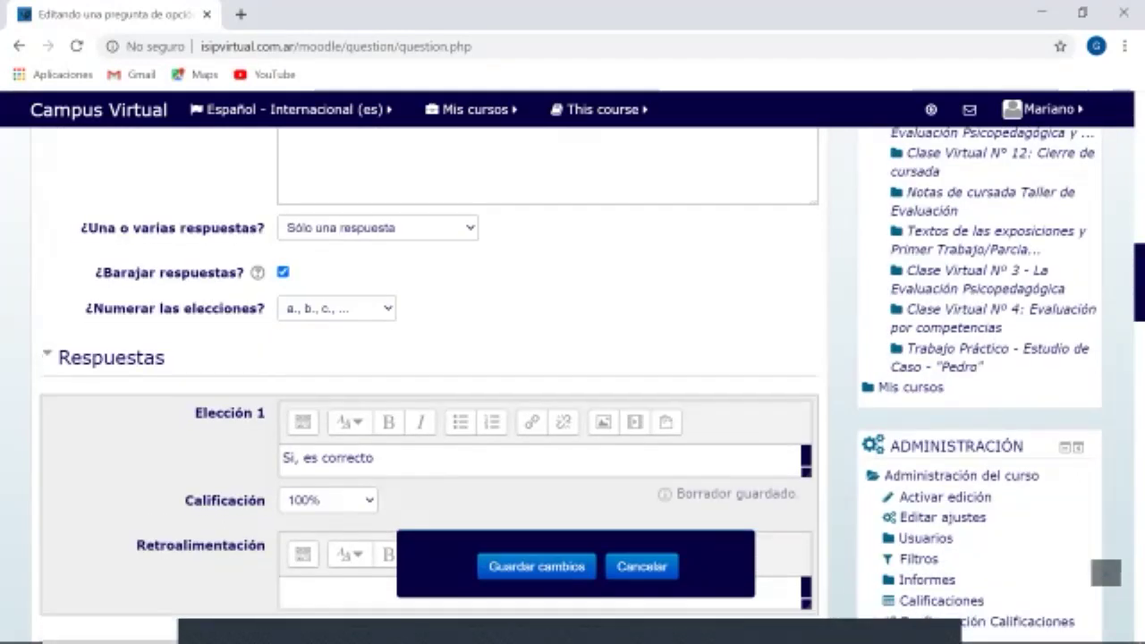
pyautogui.scroll(-13, 429, 385)
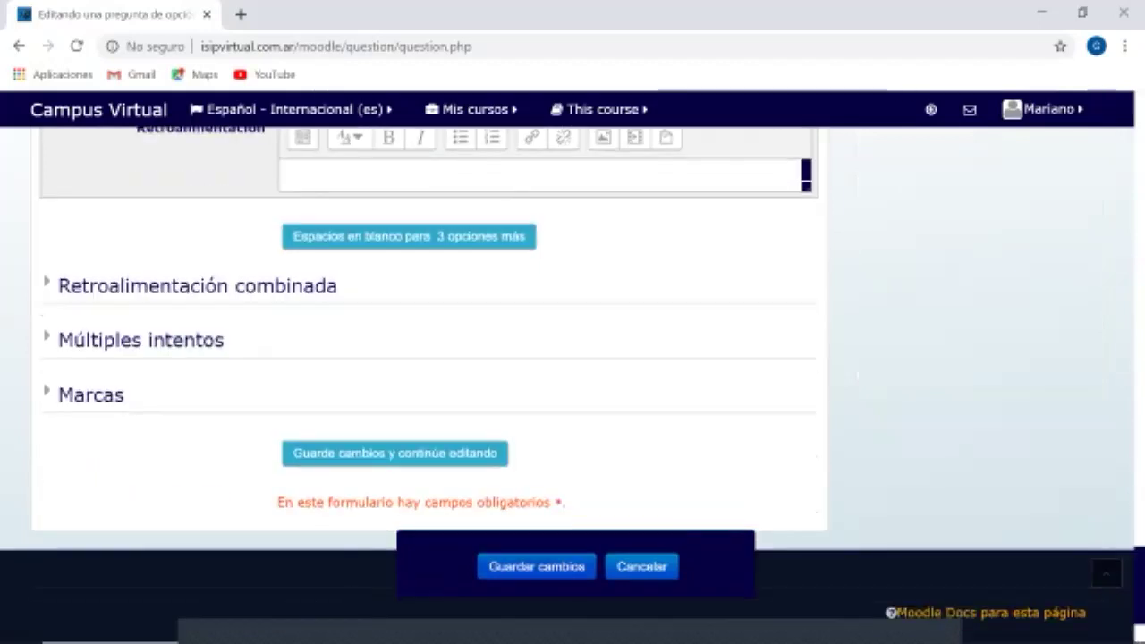
pyautogui.click(537, 566)
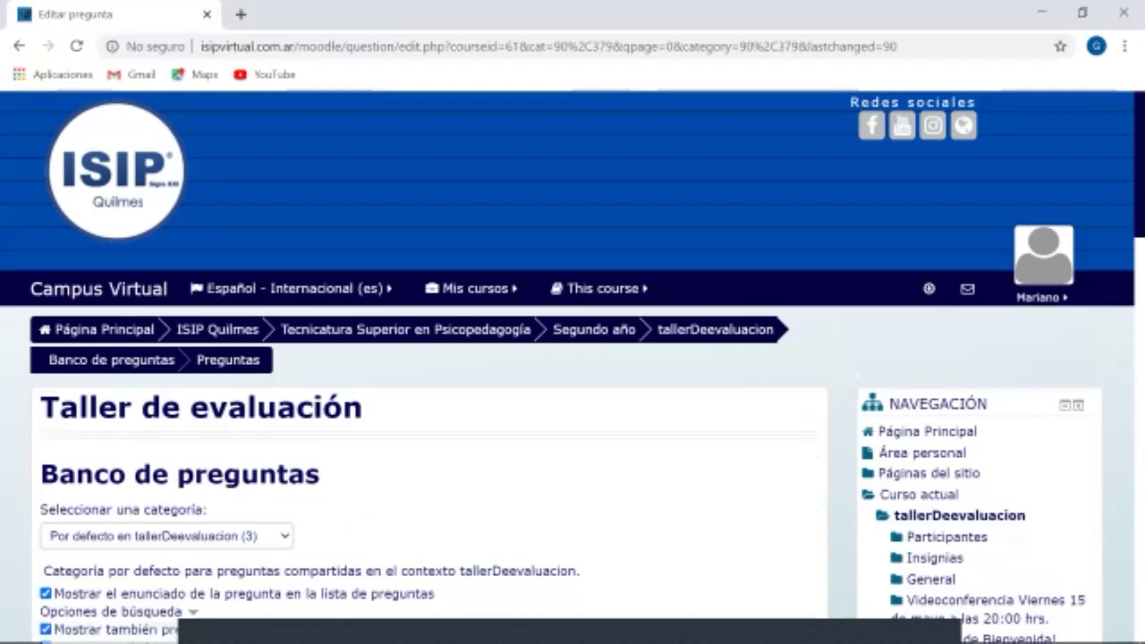
# Delete the duplicate "Pregunta N° 1" at the end of the question list and confirm its removal.
pyautogui.scroll(-4, 429, 358)
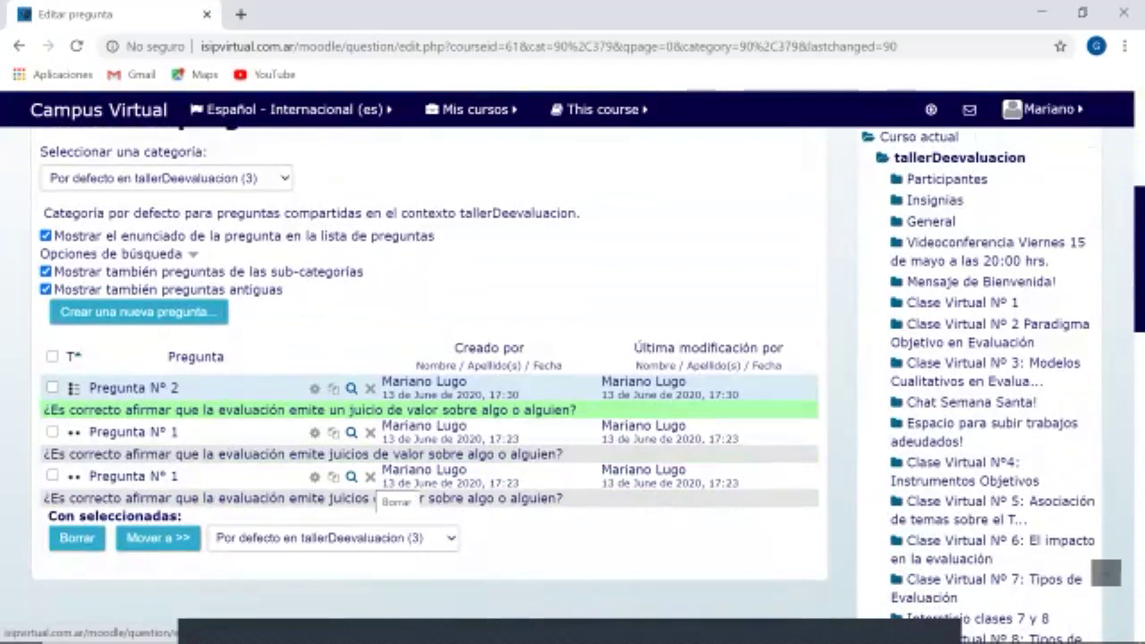
pyautogui.click(369, 476)
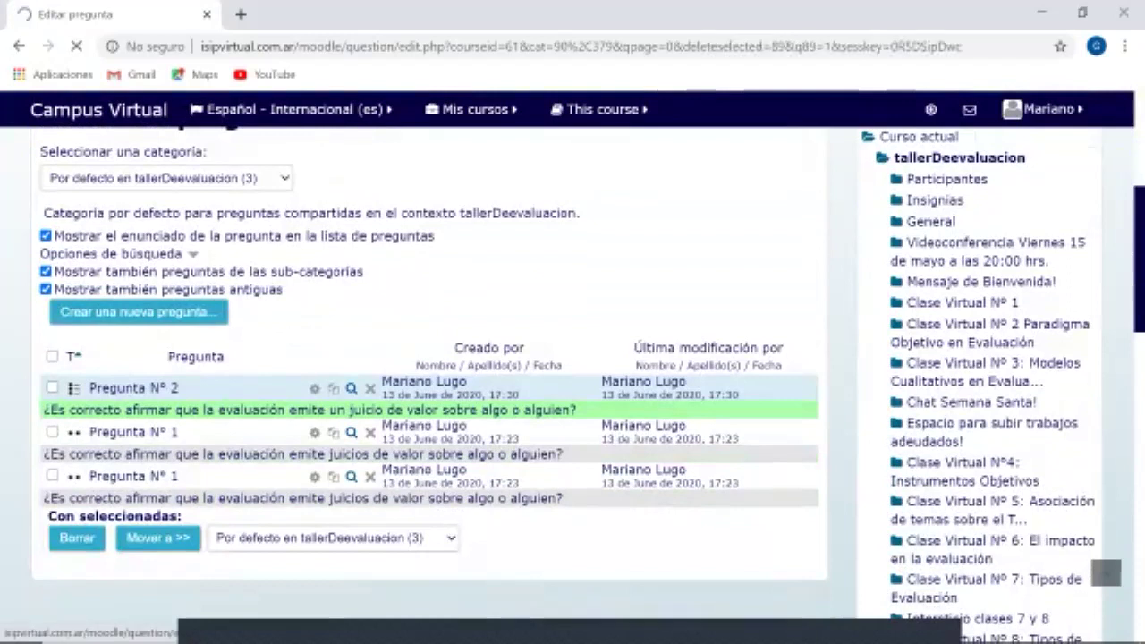
pyautogui.click(232, 522)
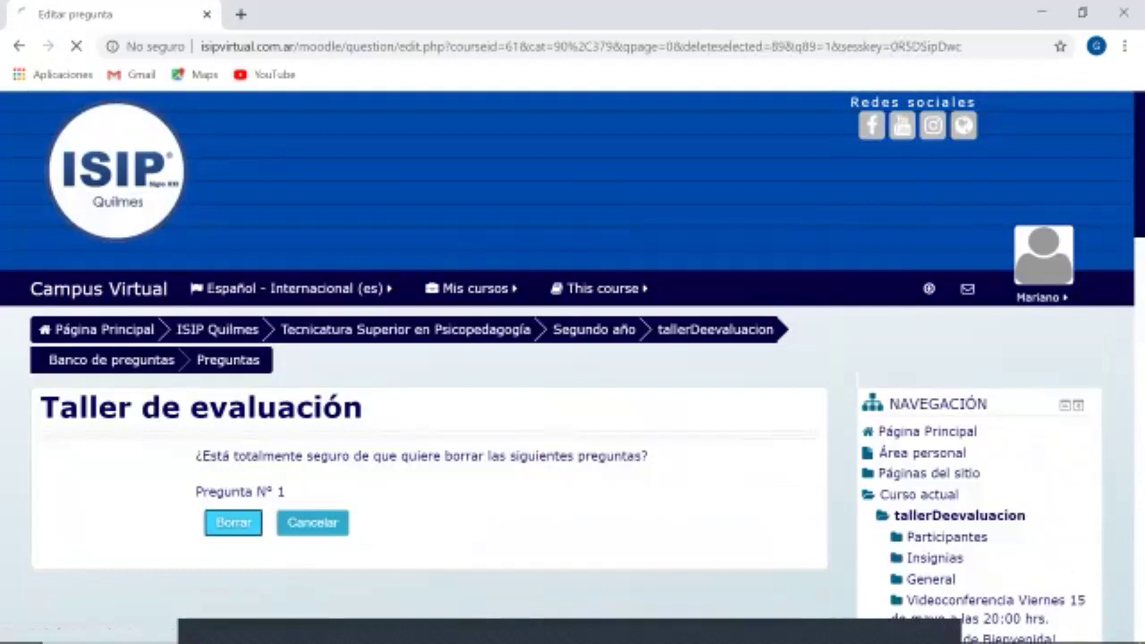
pyautogui.scroll(-3, 573, 367)
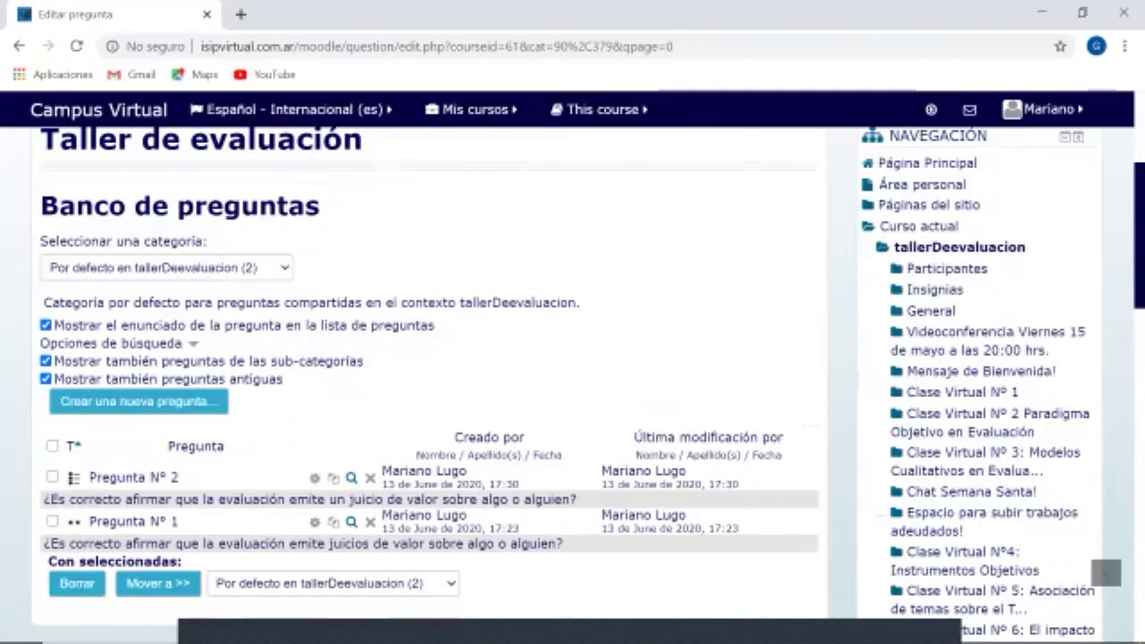
# Start a new short-answer question (Respuesta corta) in the question bank.
pyautogui.scroll(-1, 573, 367)
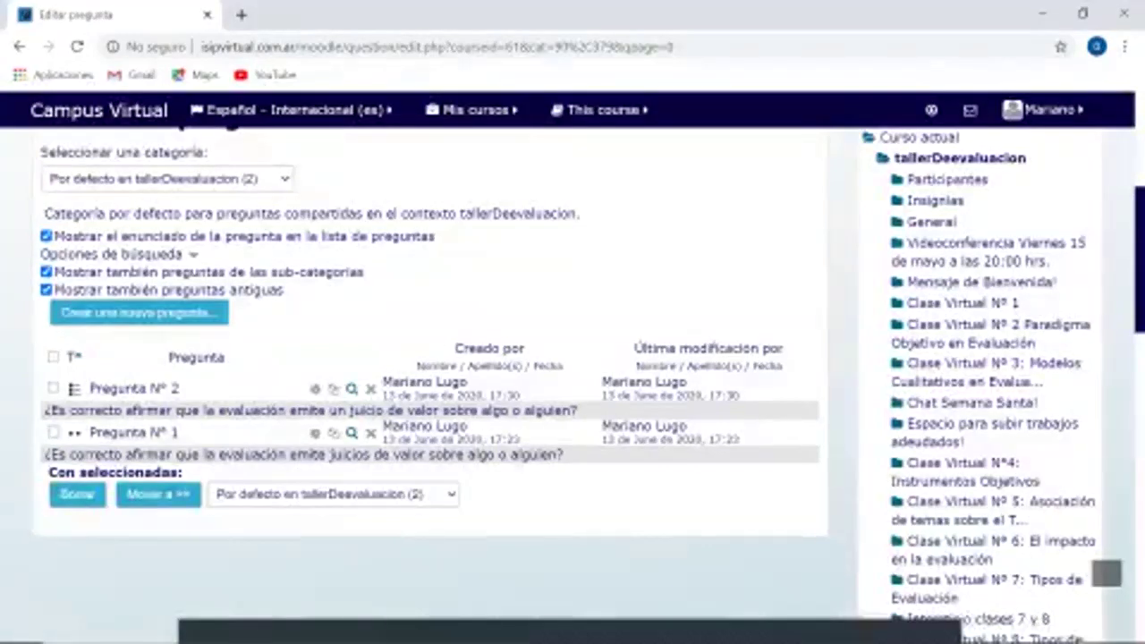
pyautogui.click(139, 312)
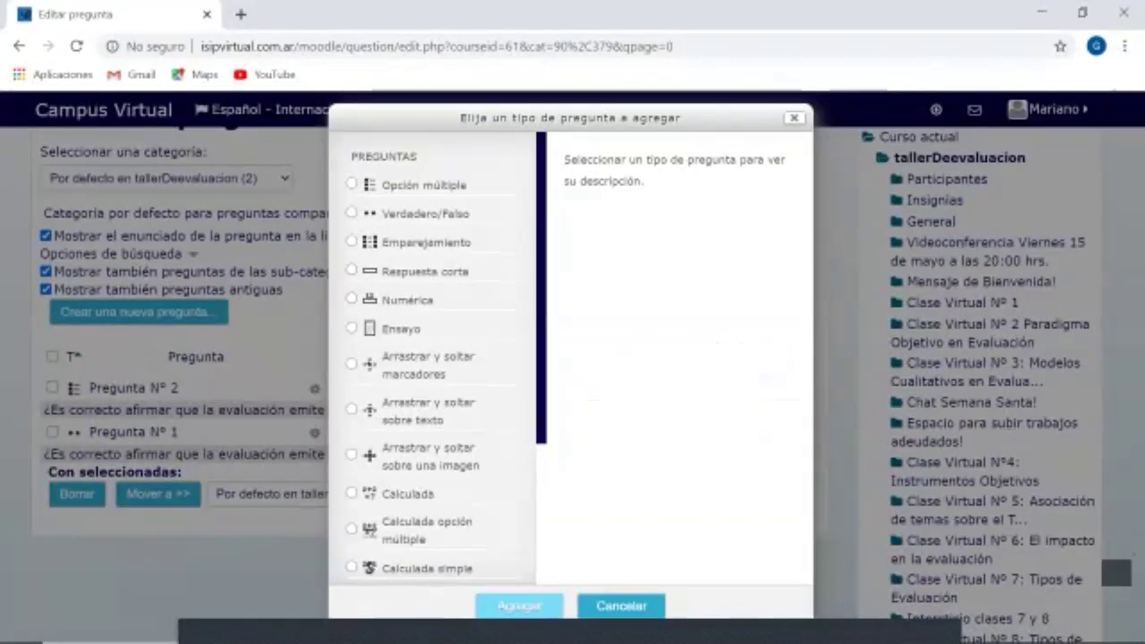
pyautogui.click(352, 270)
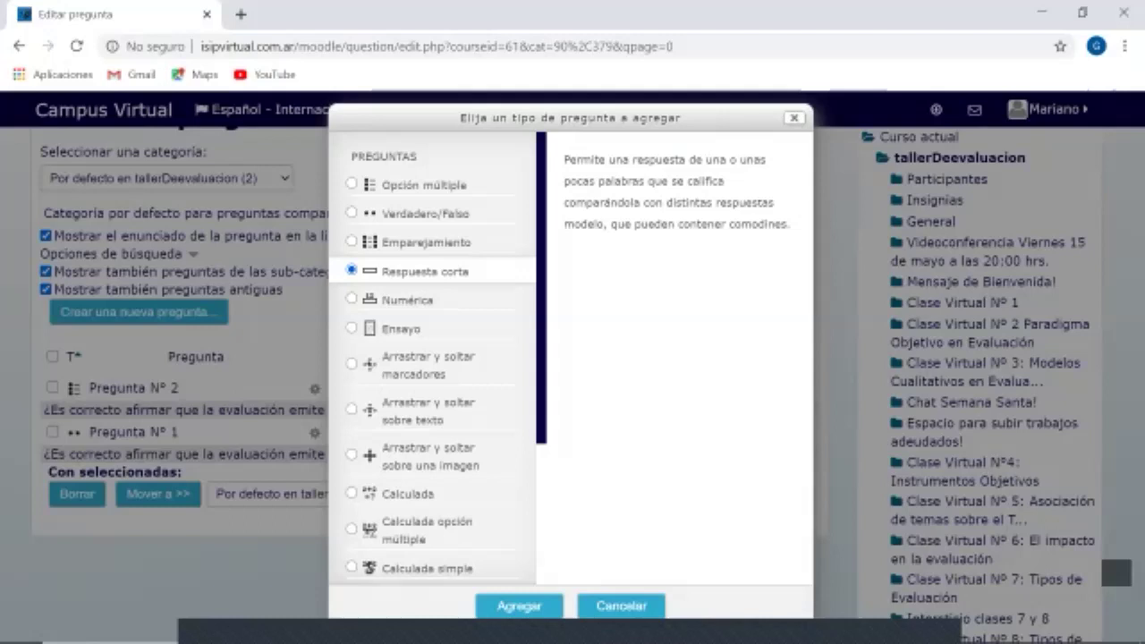
pyautogui.click(519, 605)
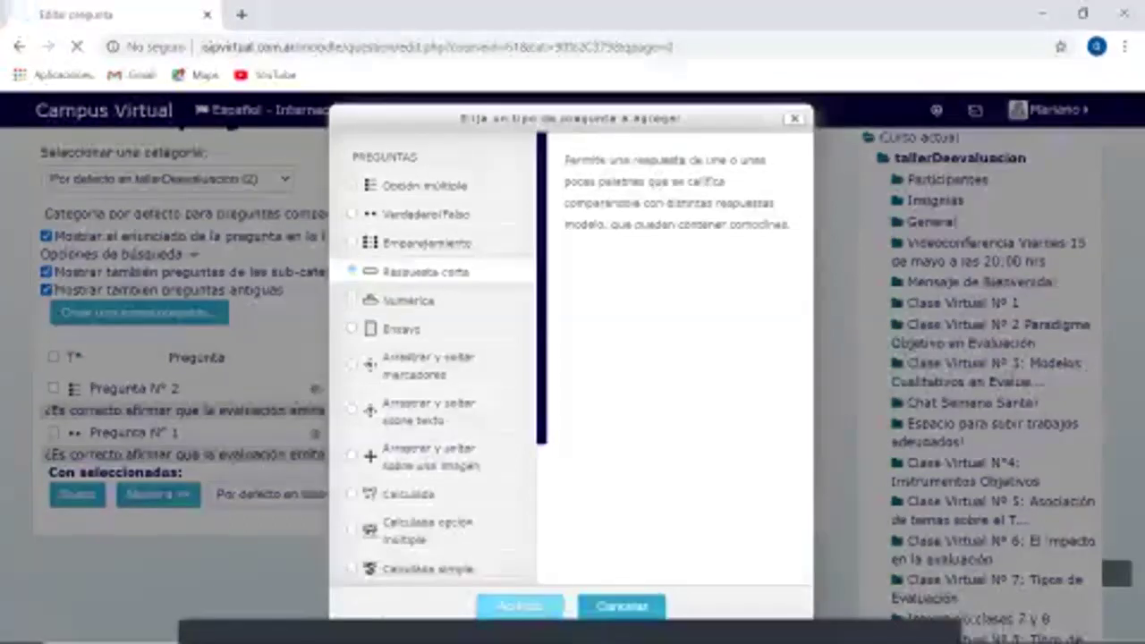
pyautogui.scroll(-3, 573, 358)
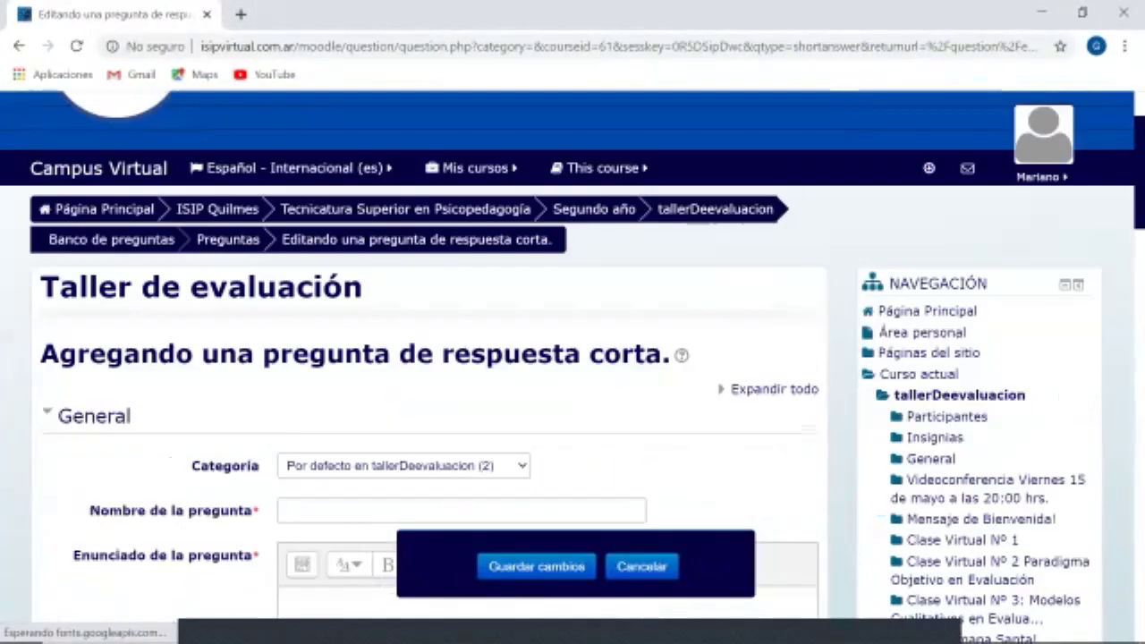
# Name the short-answer question "Pregunta N° 3" and place the cursor in its question text (Enunciado de la pregunta).
pyautogui.click(462, 363)
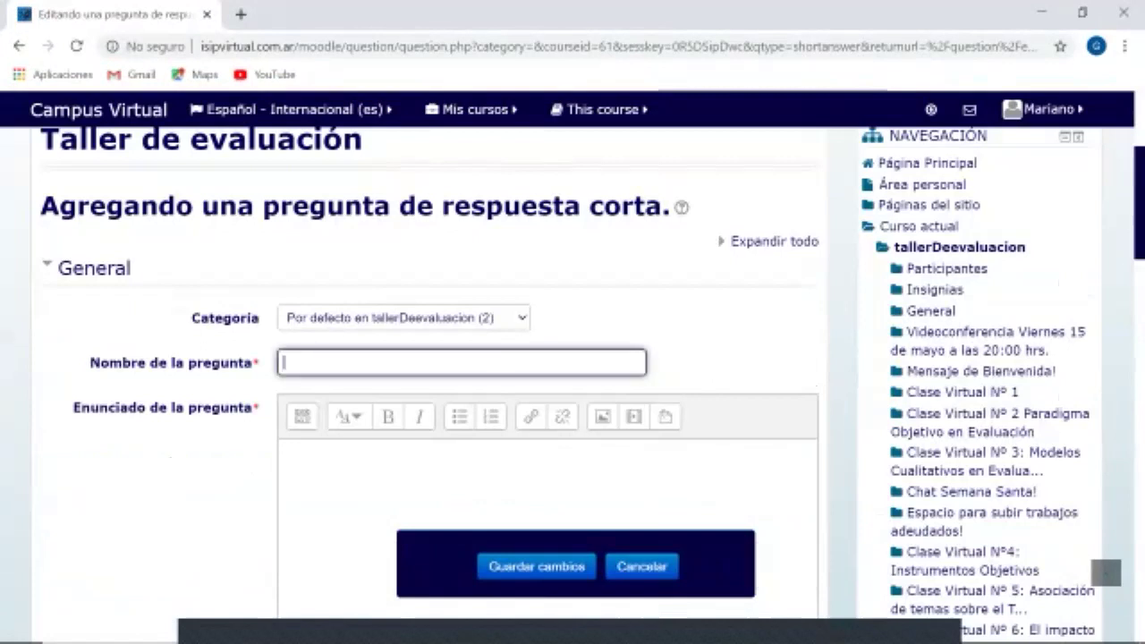
pyautogui.write('Pregunta N° 3')
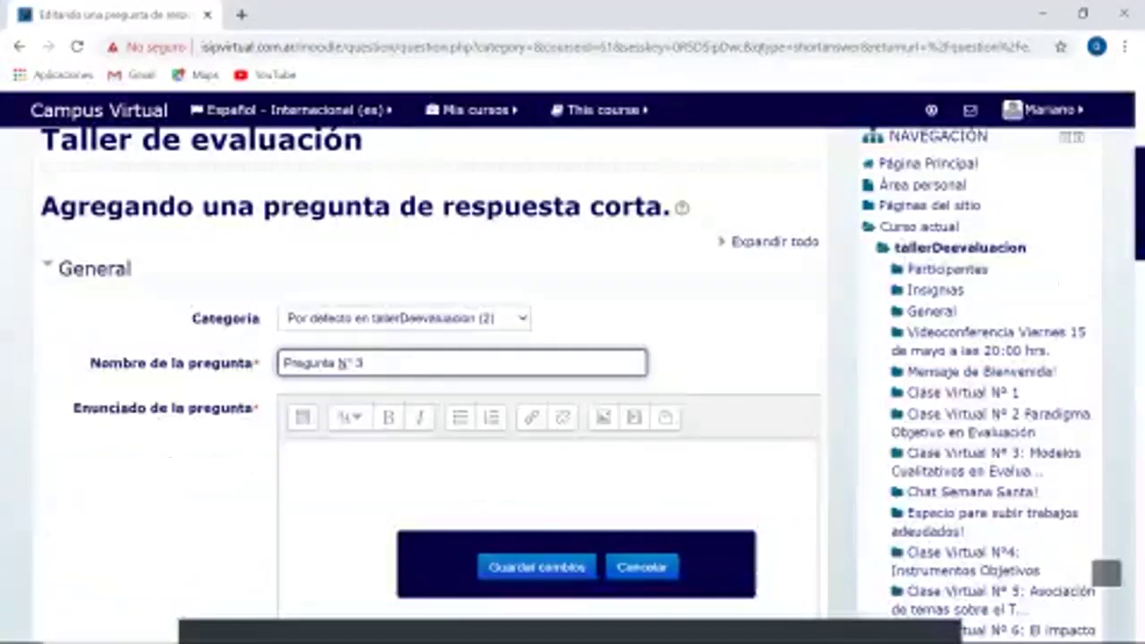
pyautogui.scroll(-2, 572, 376)
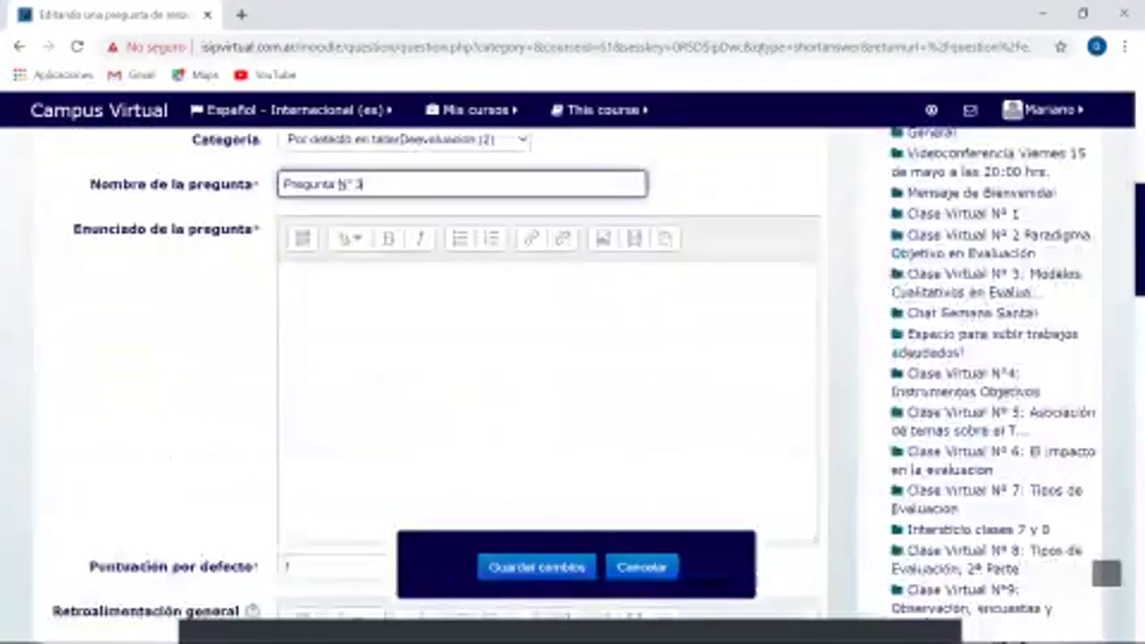
pyautogui.click(282, 273)
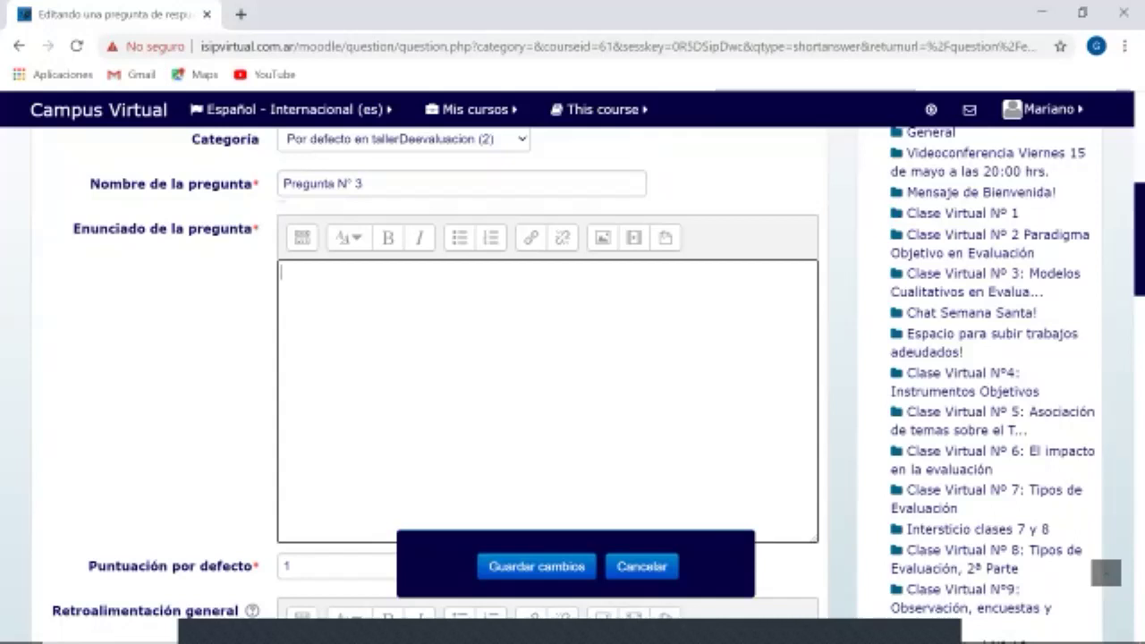
# Examine the short-answer form's guidance on correct answers and the "*" wildcard, plus the Respuesta 1 and Respuesta 2 fields.
pyautogui.scroll(-10, 669, 206)
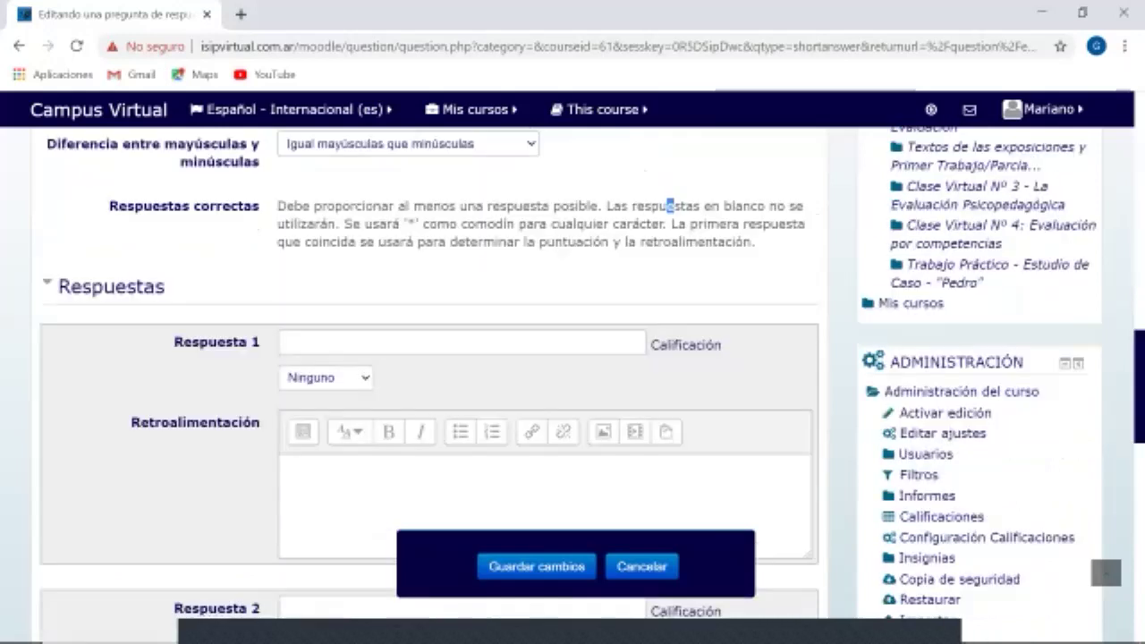
pyautogui.moveTo(364, 225); pyautogui.dragTo(687, 225)
pyautogui.click(687, 224)
pyautogui.moveTo(364, 225); pyautogui.dragTo(669, 225)
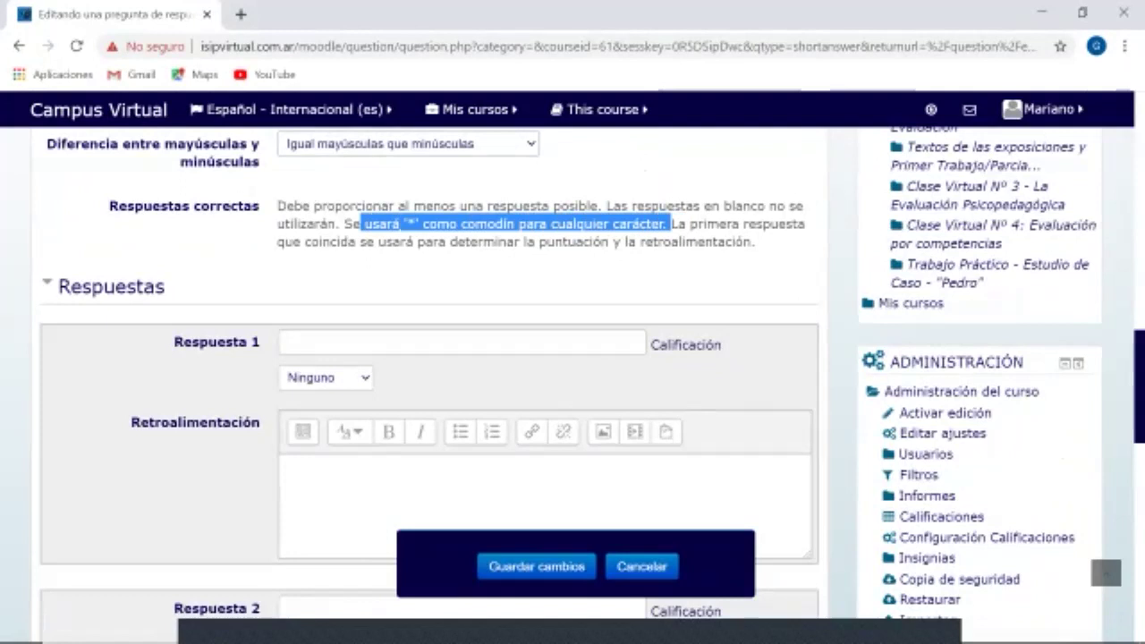
pyautogui.scroll(-2, 401, 225)
pyautogui.click(400, 163)
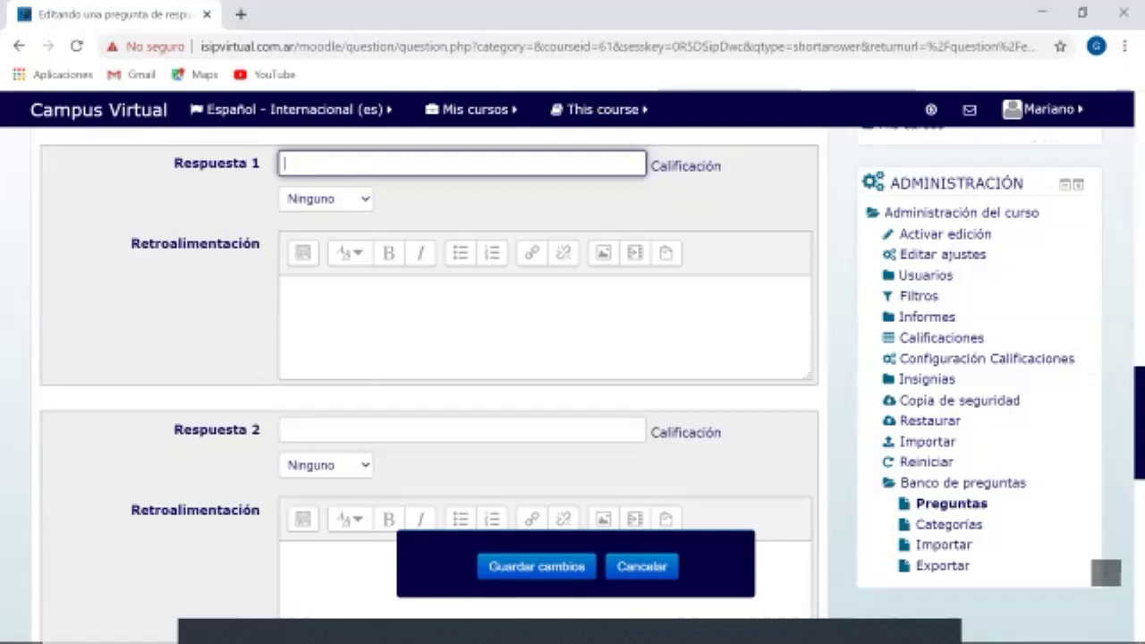
pyautogui.scroll(10, 429, 376)
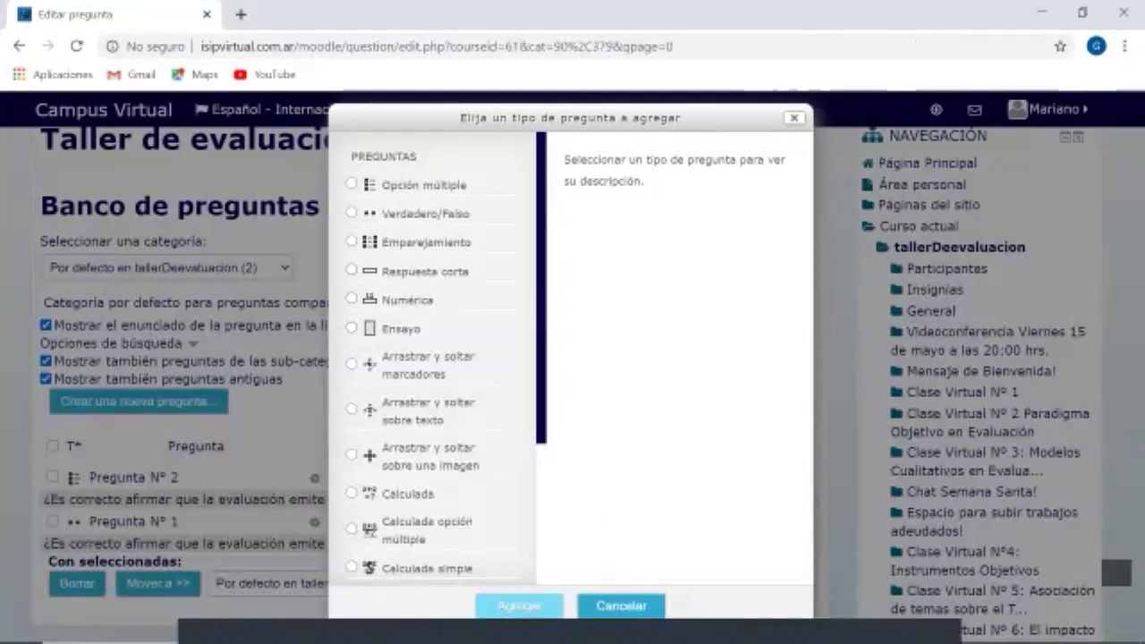
# Start a new numerical question (Numérica) and look over its general settings.
pyautogui.click(407, 300)
pyautogui.click(519, 605)
pyautogui.scroll(-4, 572, 358)
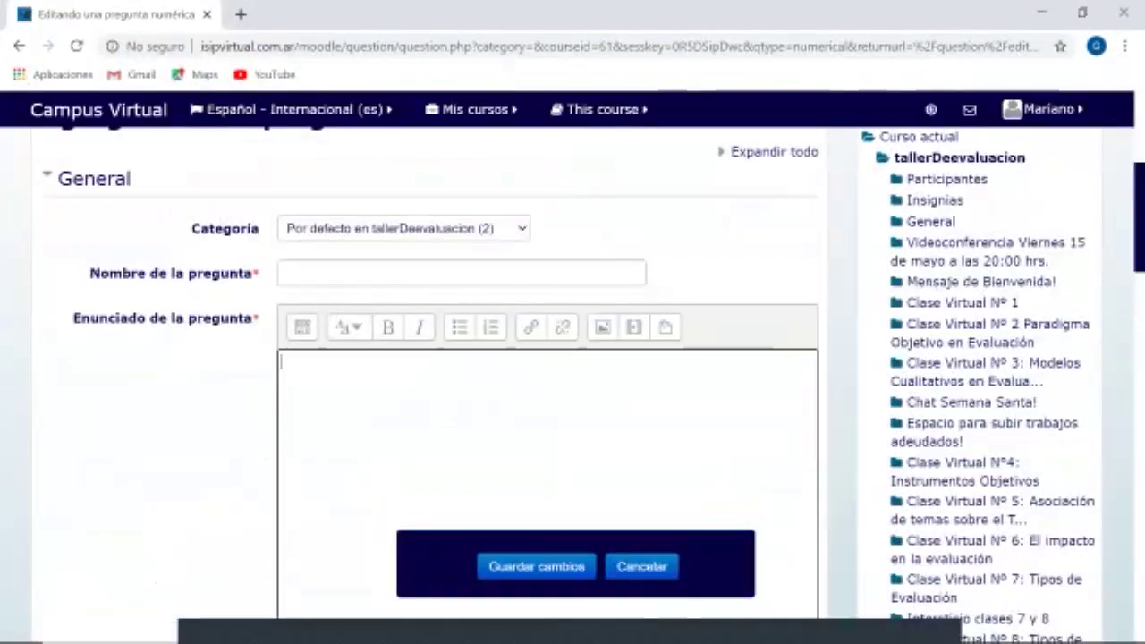
pyautogui.scroll(-3, 572, 358)
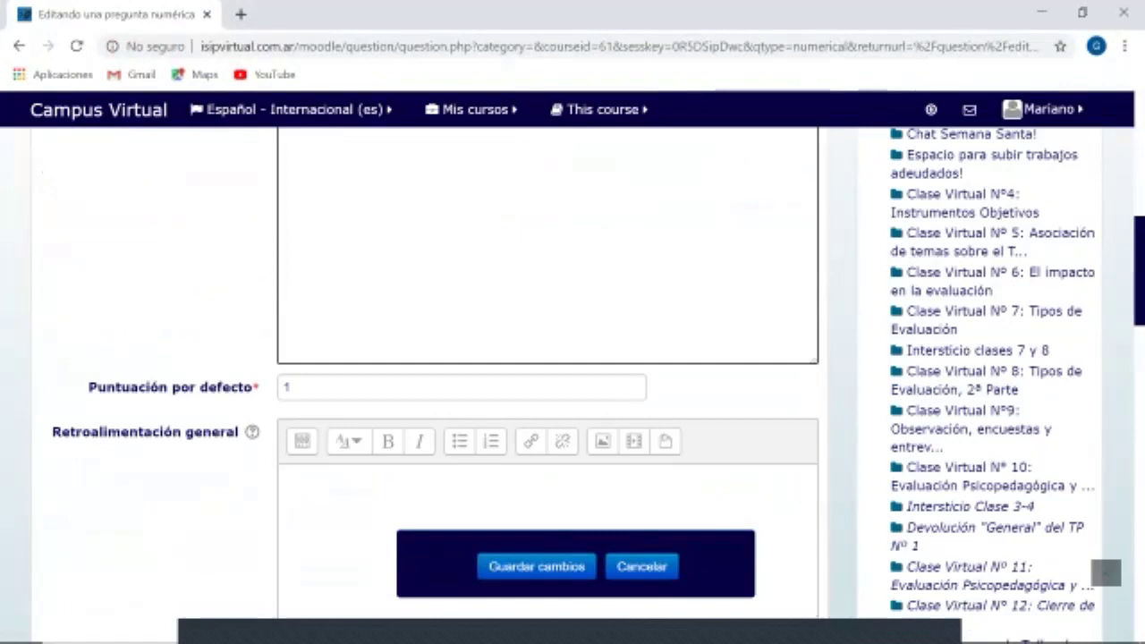
# Examine the numerical question's Respuestas fields, including error and grade, and the options under Tratamiento de las unidades.
pyautogui.scroll(-6, 573, 358)
pyautogui.click(462, 204)
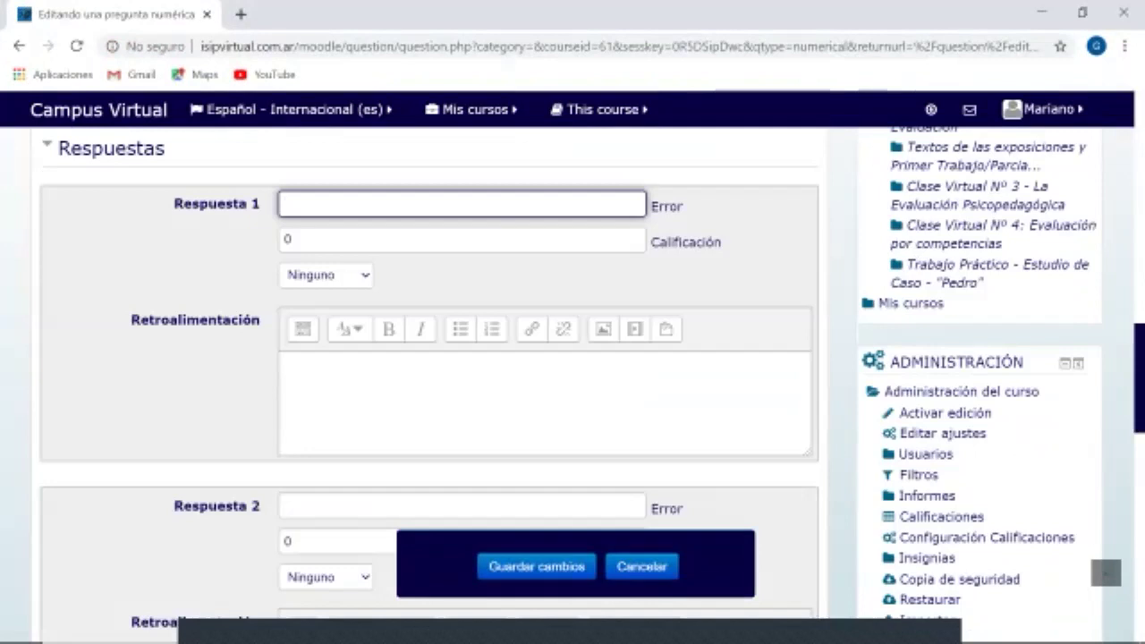
pyautogui.scroll(-1, 430, 358)
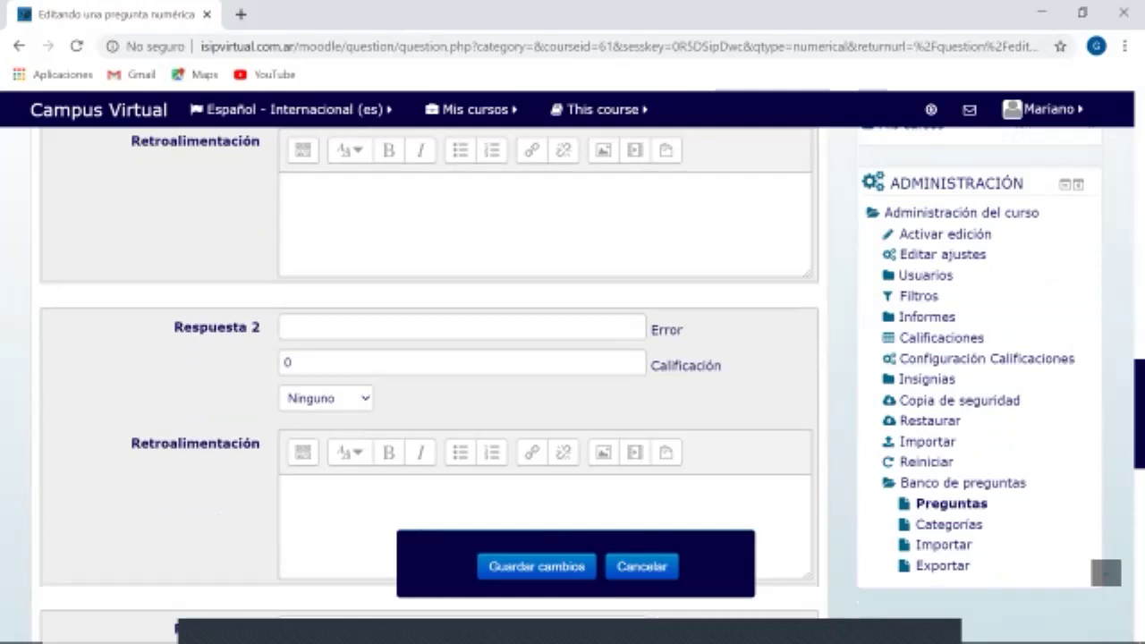
pyautogui.scroll(-3, 429, 358)
pyautogui.click(462, 360)
pyautogui.scroll(-1, 429, 358)
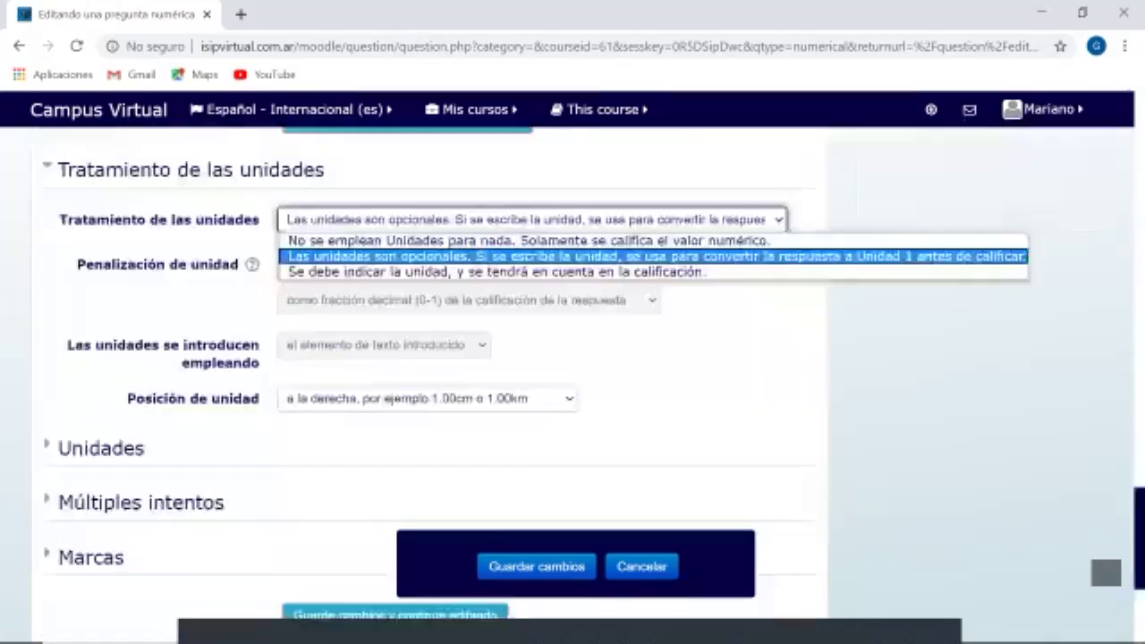
pyautogui.press('Return')
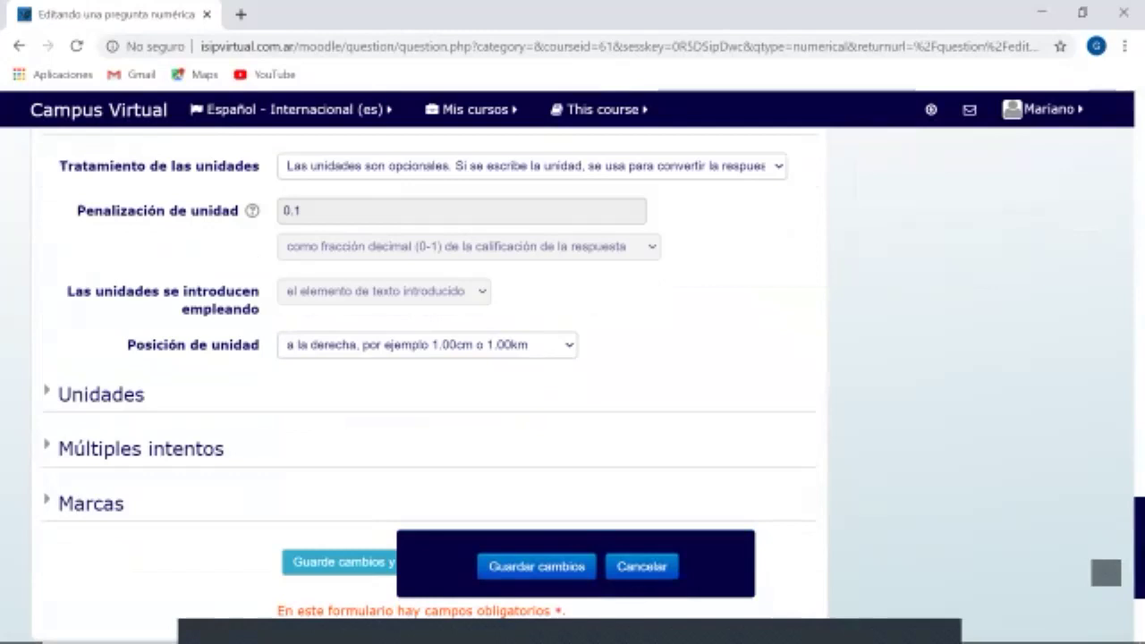
# Look through the numerical form's Unidades, Múltiples intentos and Marcas sections and cancel the question without saving.
pyautogui.click(101, 394)
pyautogui.scroll(-3, 430, 385)
pyautogui.click(461, 230)
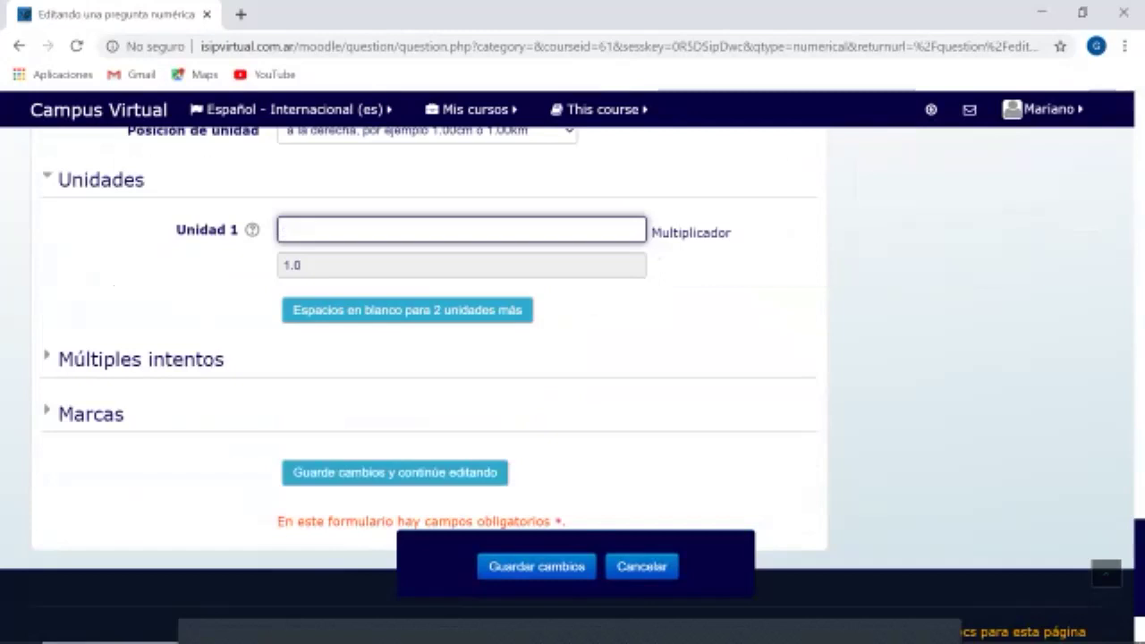
pyautogui.click(141, 358)
pyautogui.scroll(2, 429, 358)
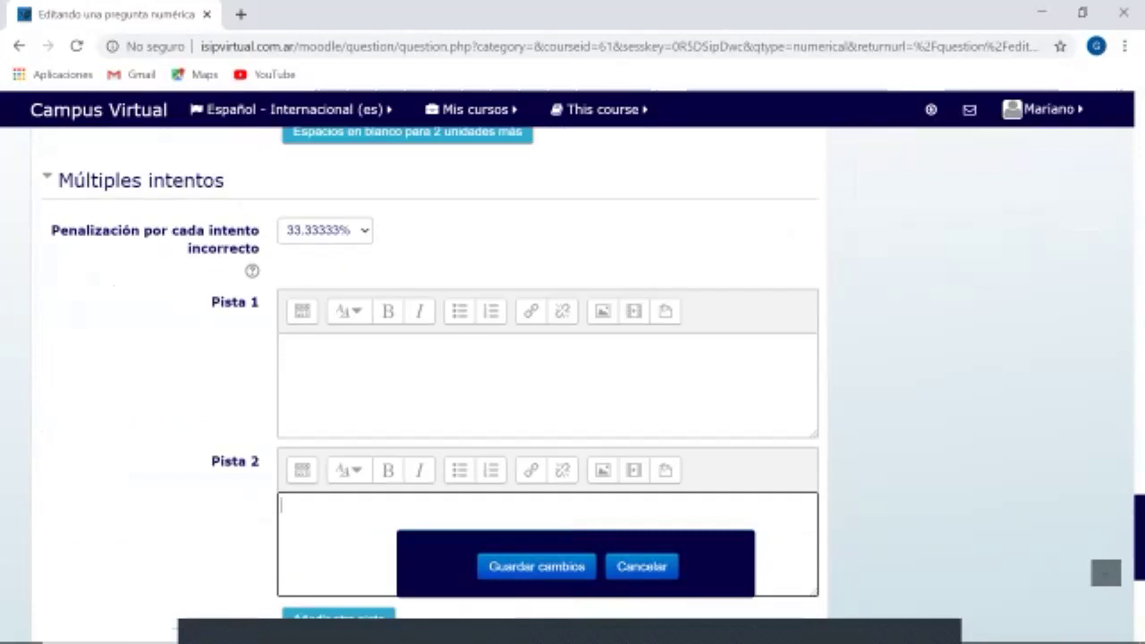
pyautogui.scroll(-4, 573, 384)
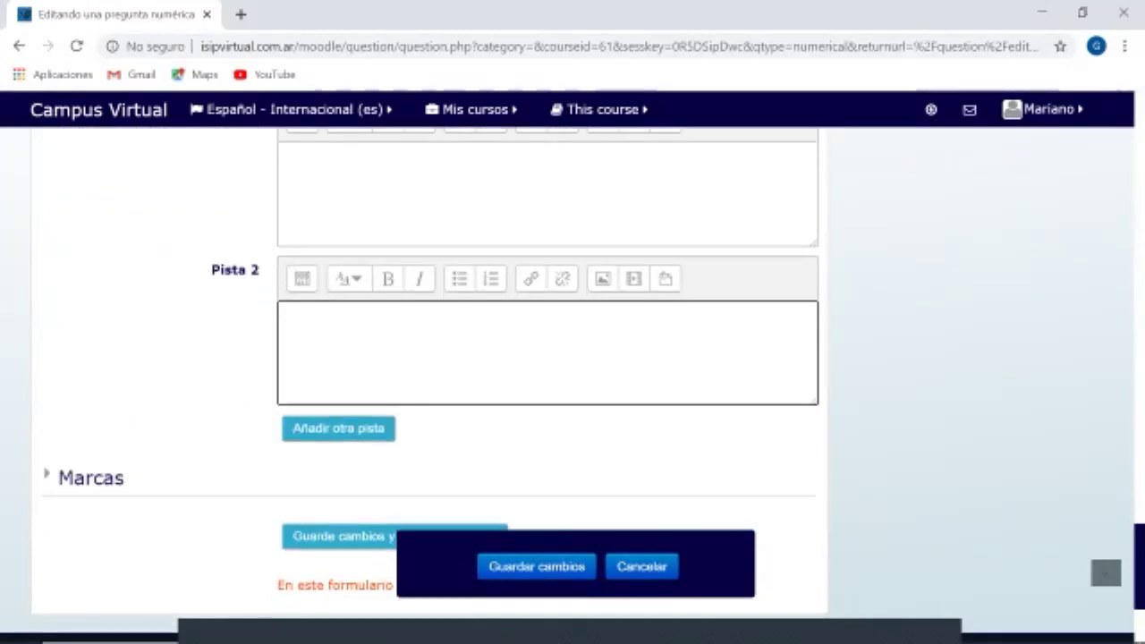
pyautogui.click(106, 313)
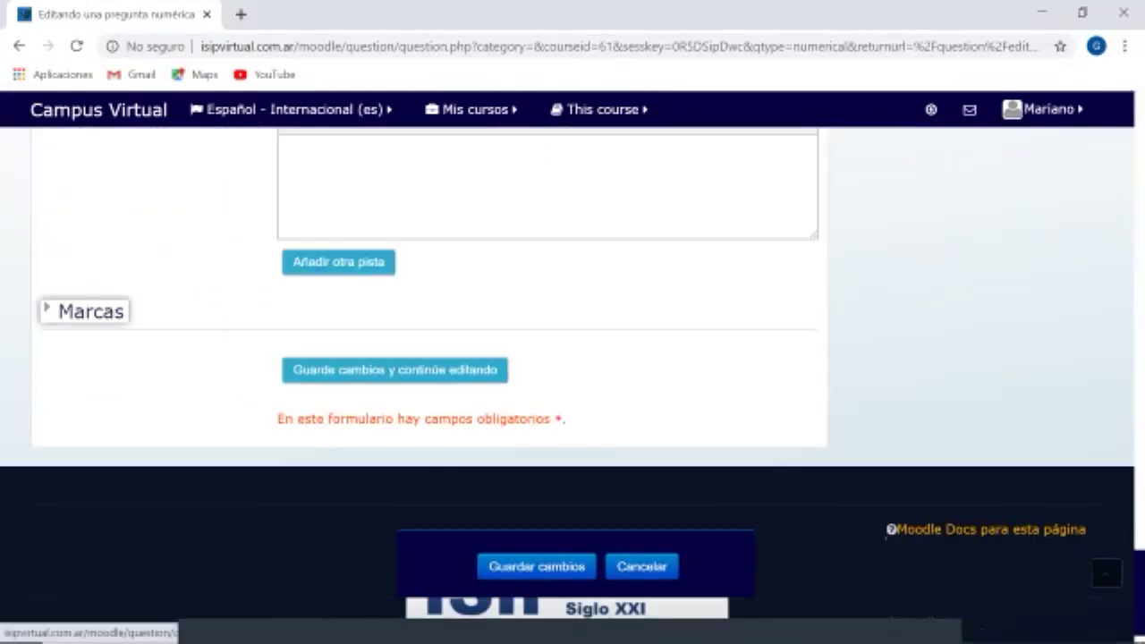
pyautogui.scroll(-1, 430, 268)
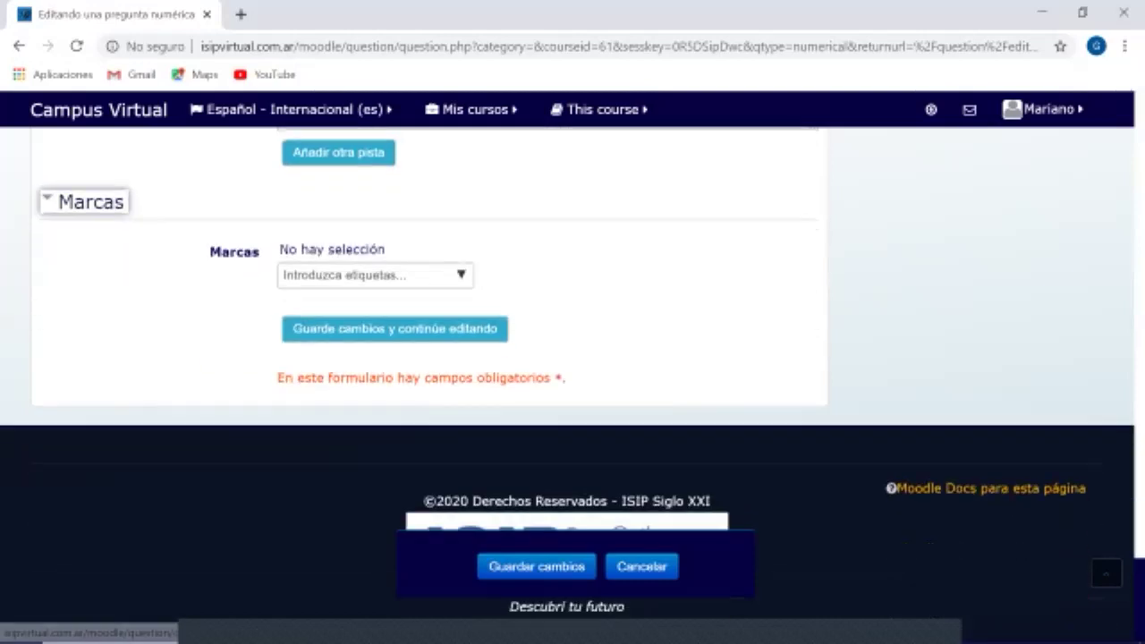
pyautogui.press('Return')
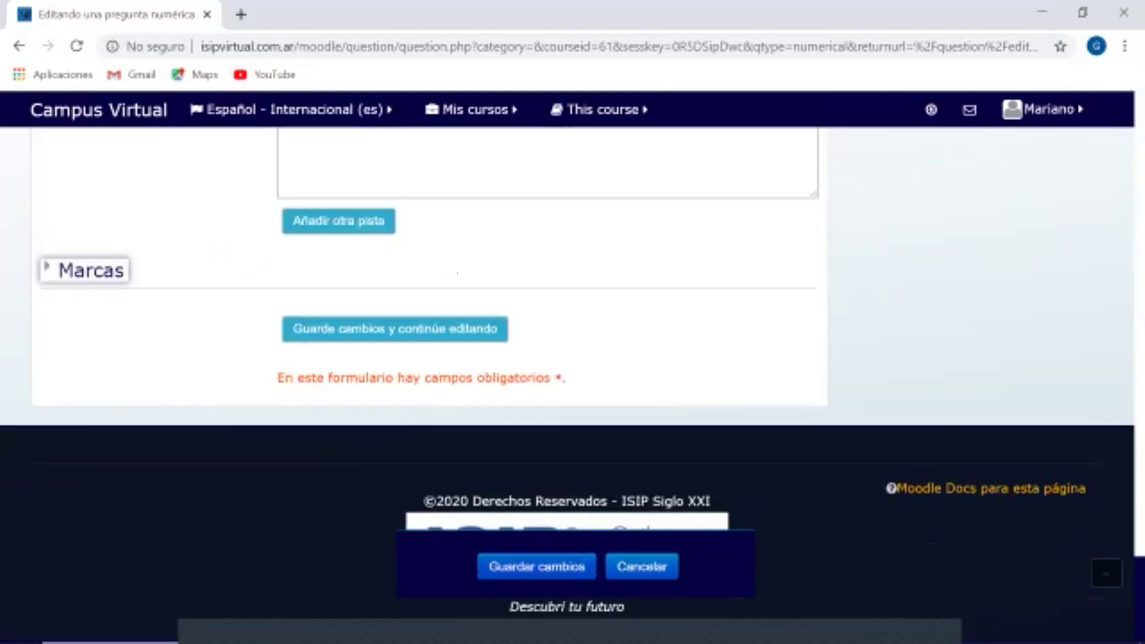
pyautogui.click(642, 567)
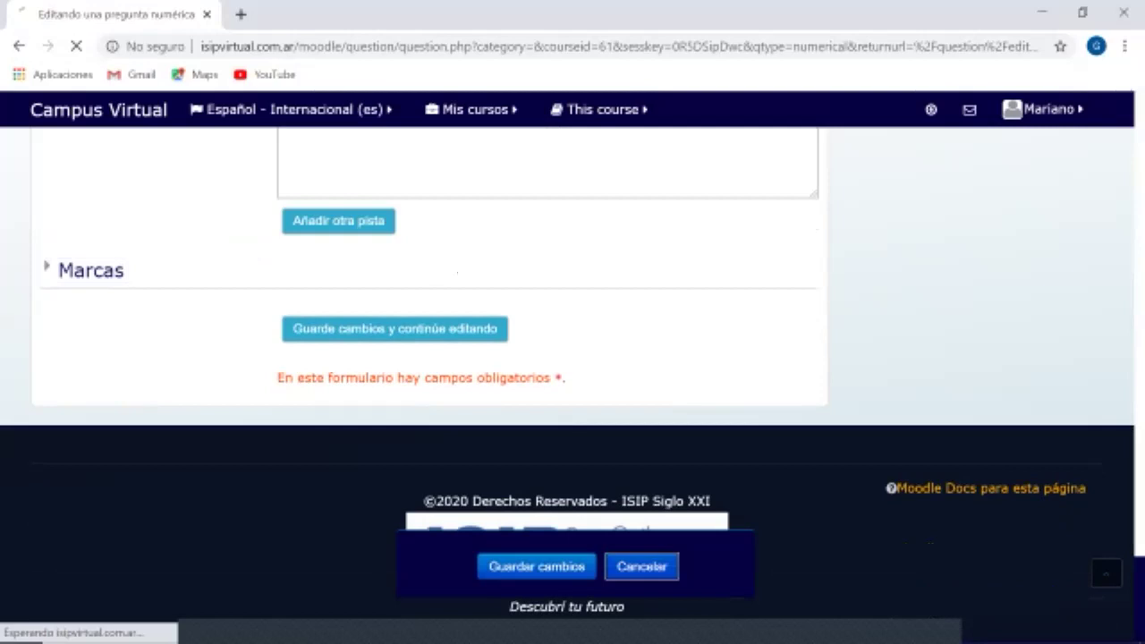
# Start a new essay question (Ensayo) in the question bank and look over its general settings.
pyautogui.scroll(-2, 572, 367)
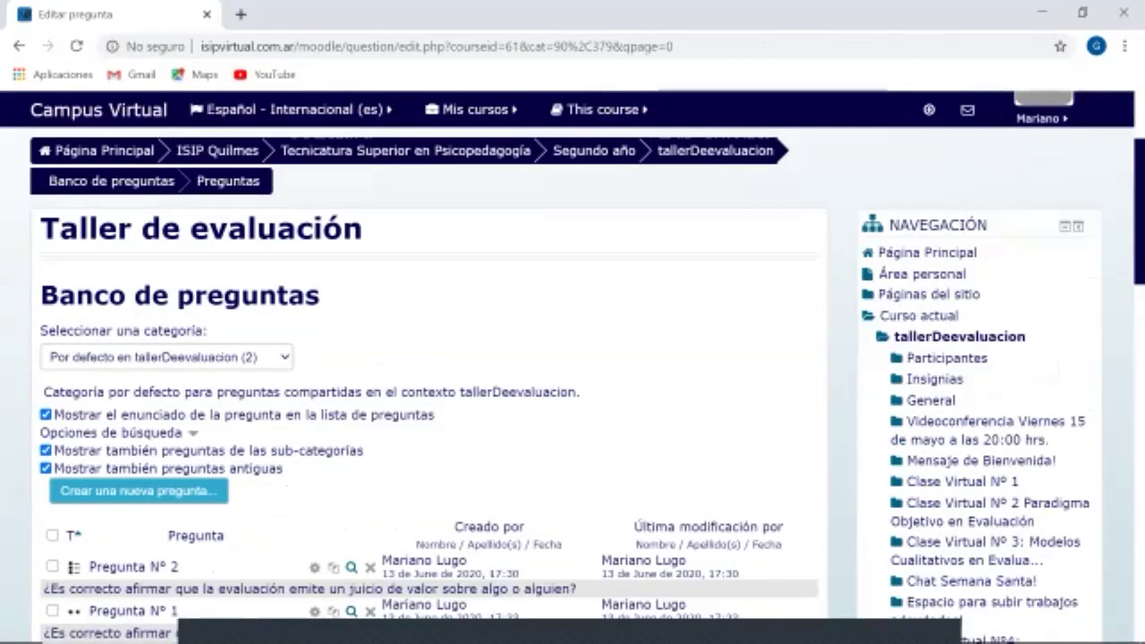
pyautogui.scroll(-2, 139, 312)
pyautogui.click(138, 312)
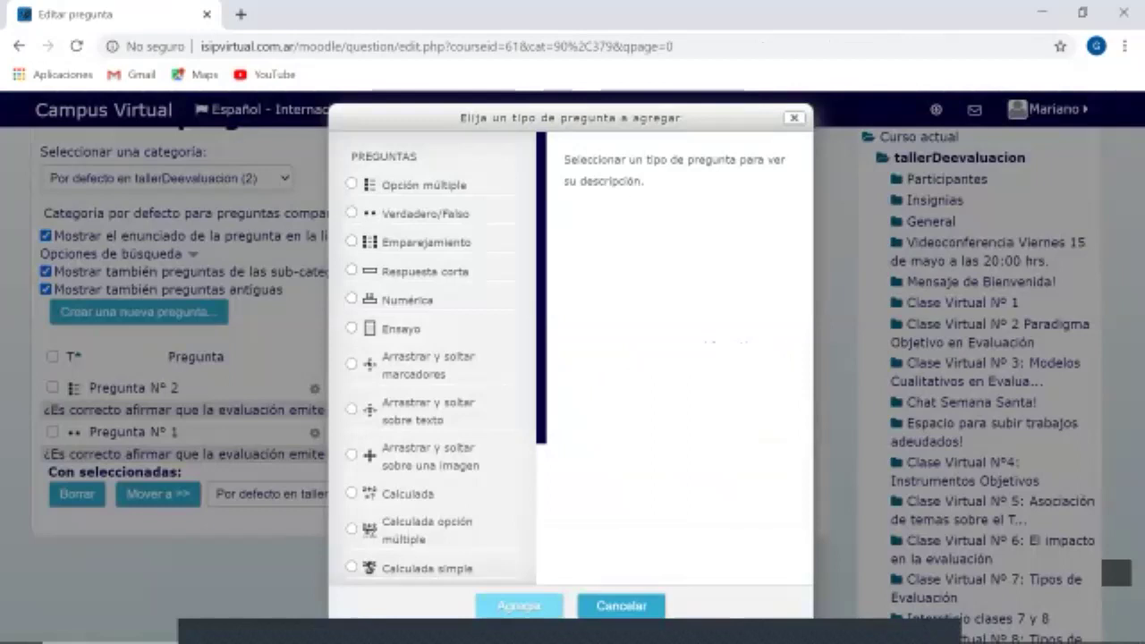
pyautogui.click(352, 328)
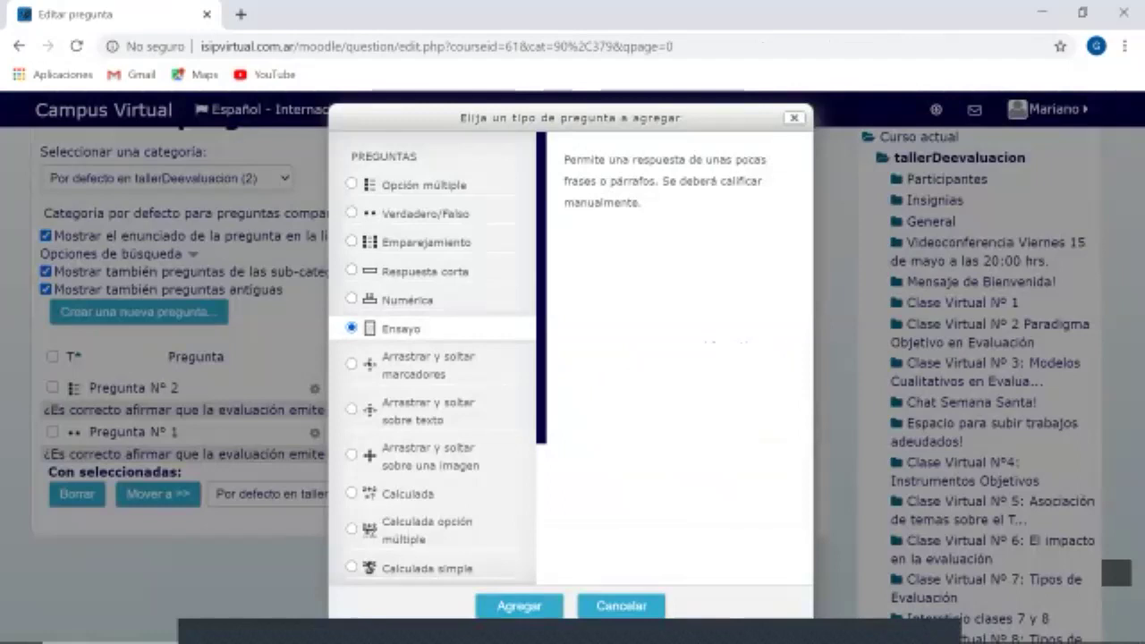
pyautogui.click(519, 606)
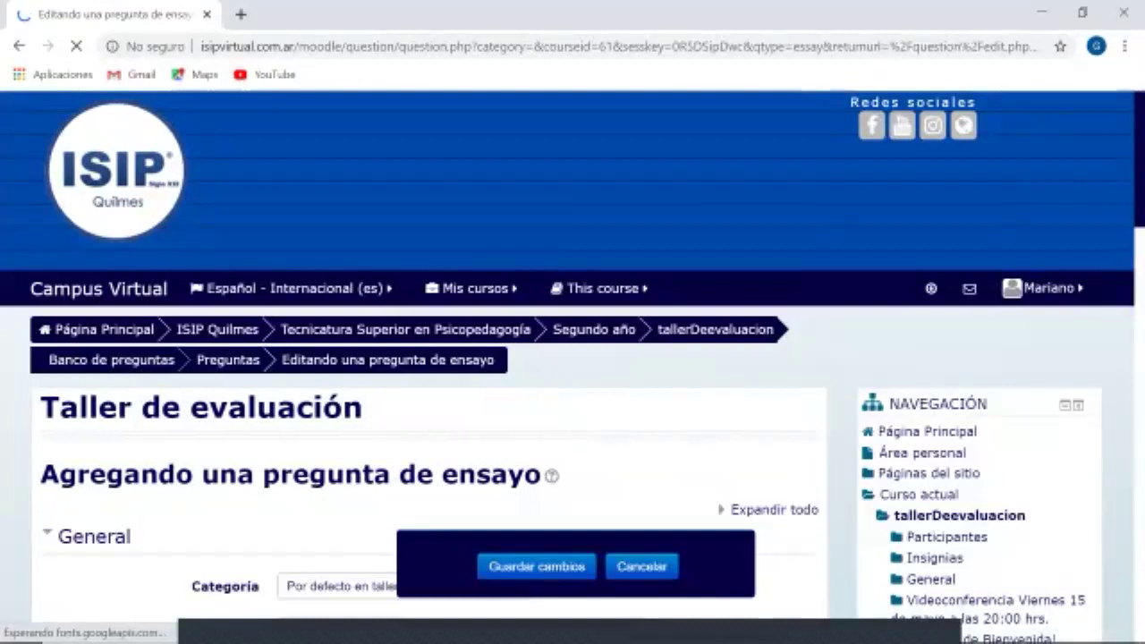
pyautogui.scroll(-5, 572, 384)
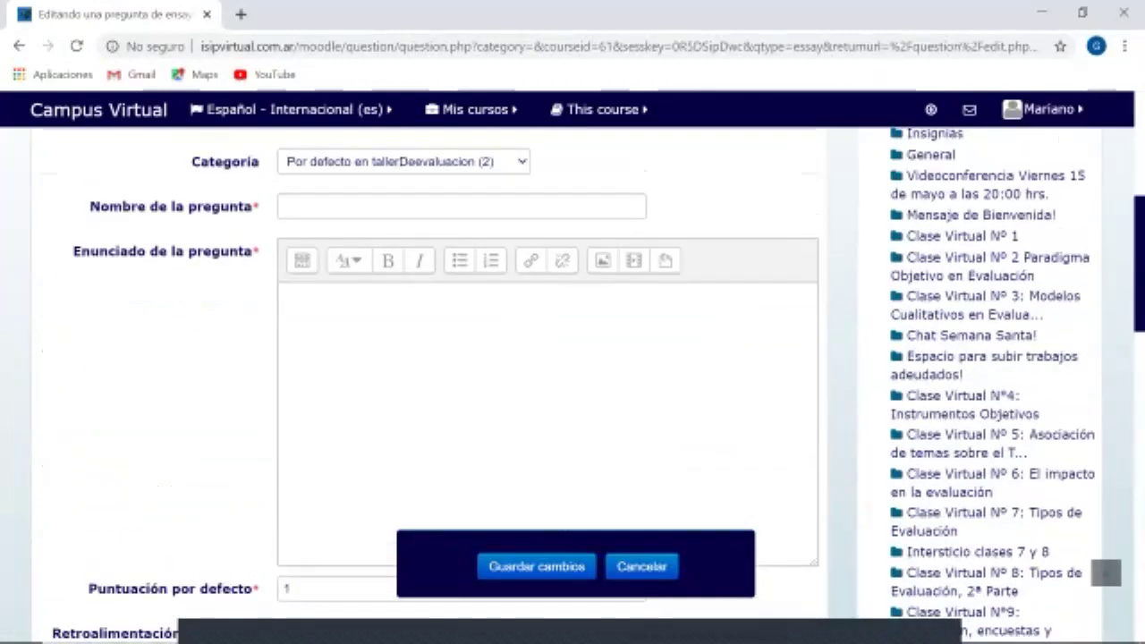
pyautogui.scroll(1, 572, 385)
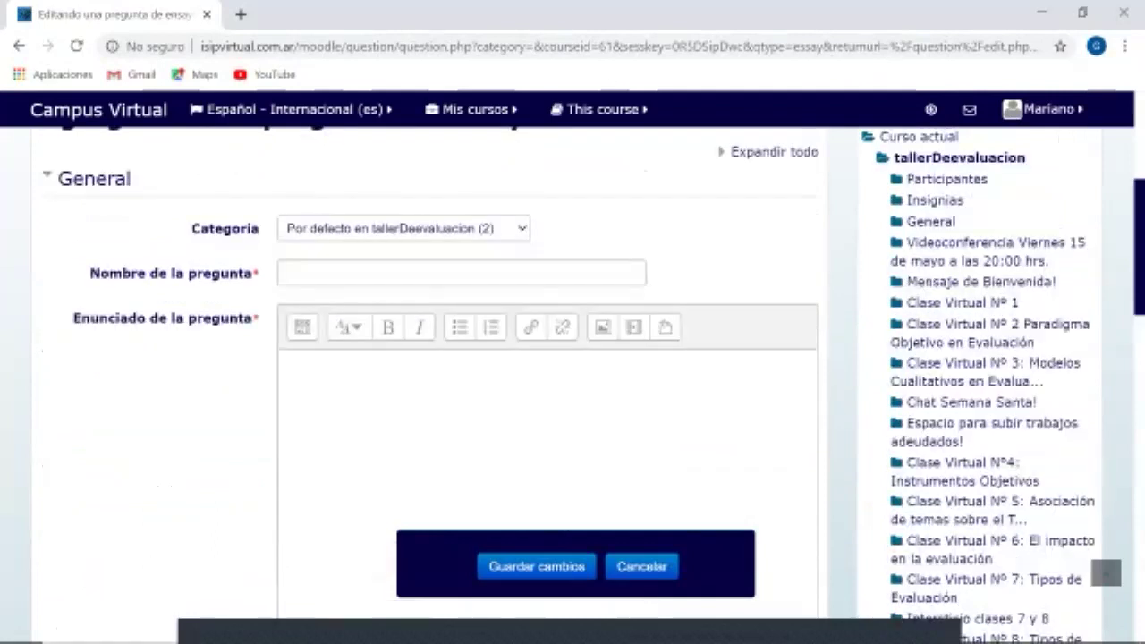
pyautogui.scroll(-5, 573, 385)
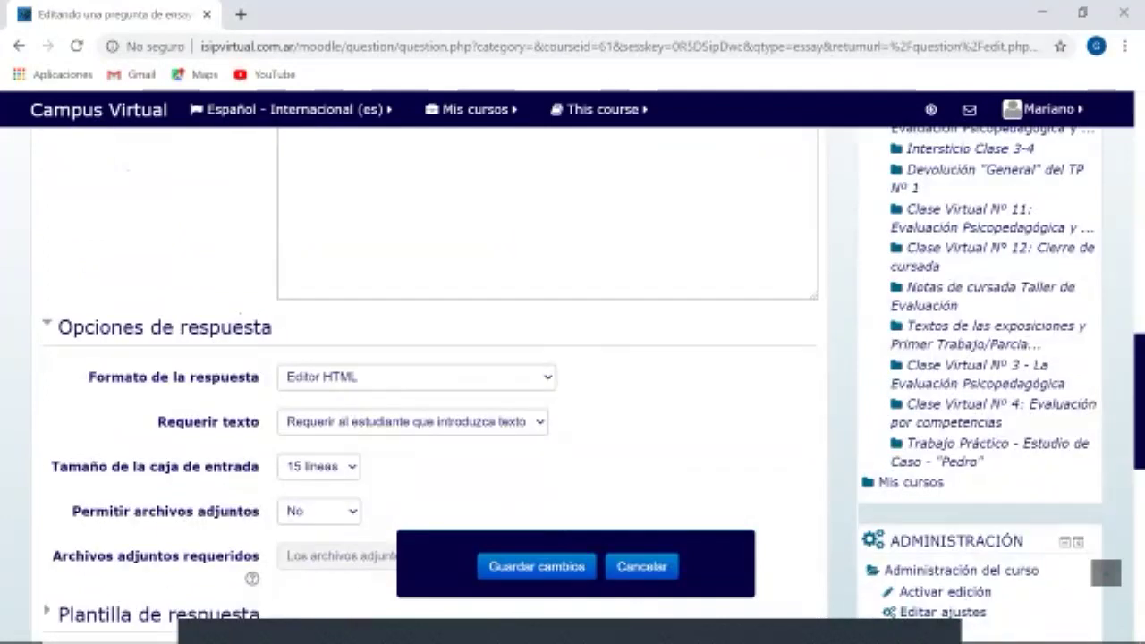
# Examine the response format choices (Formato de la respuesta) in the essay question's Opciones de respuesta, keeping Editor HTML.
pyautogui.scroll(-1, 573, 385)
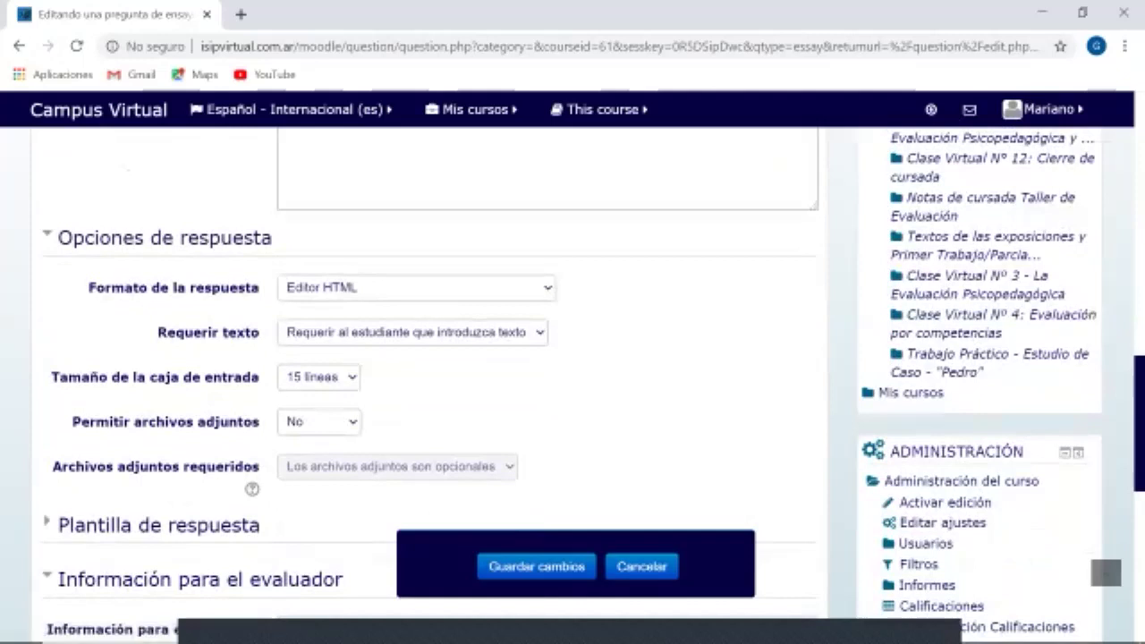
pyautogui.click(417, 288)
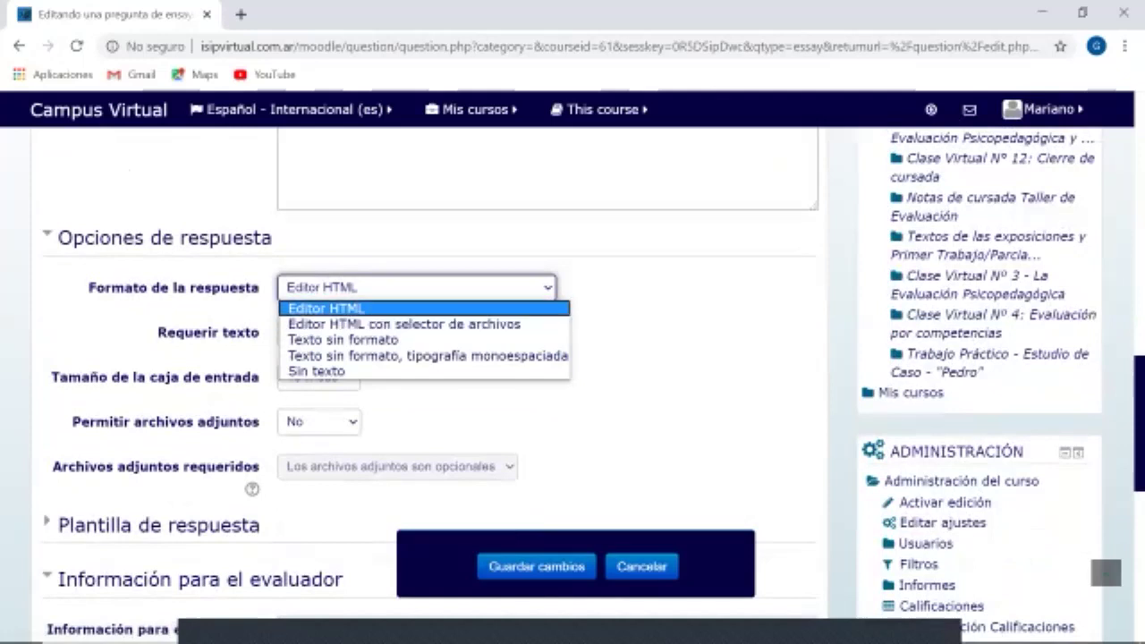
pyautogui.press('Return')
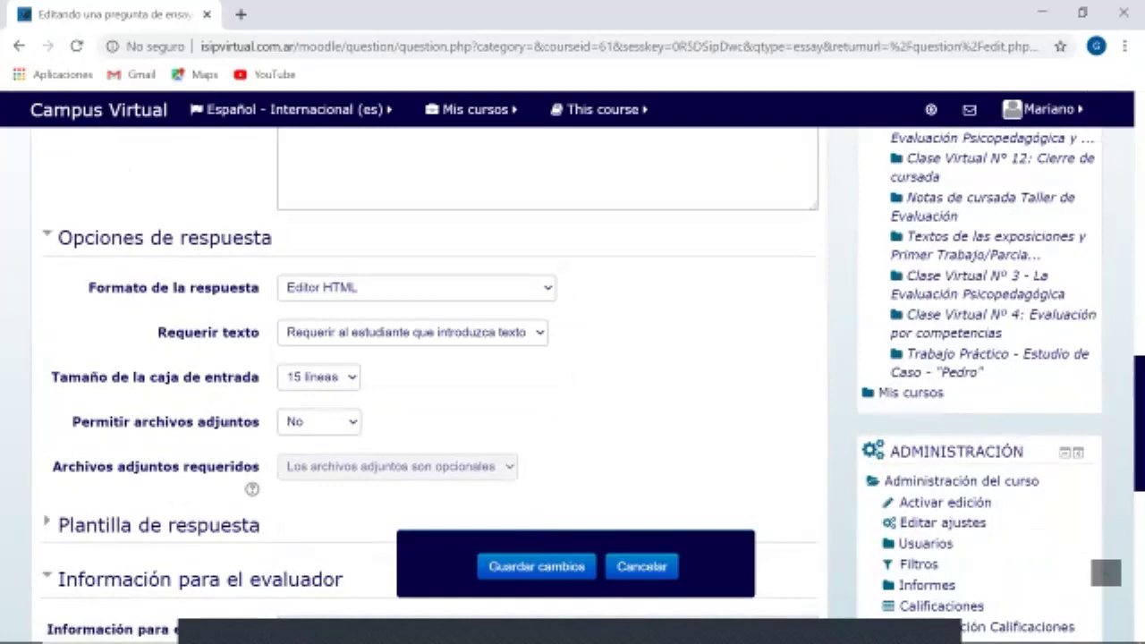
pyautogui.click(417, 288)
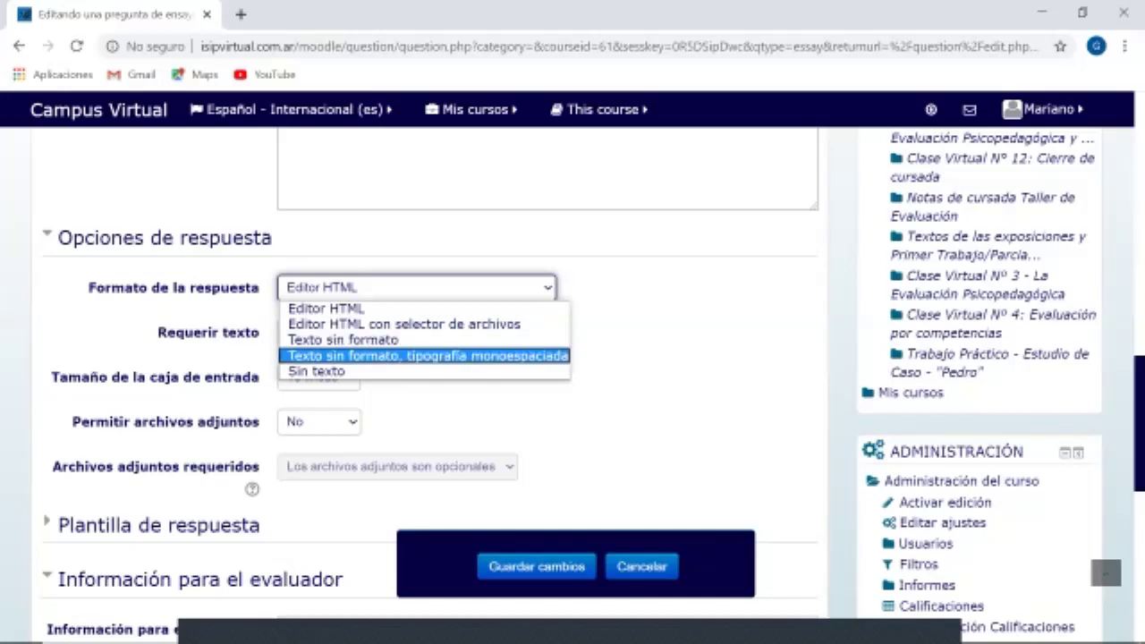
pyautogui.press('Escape')
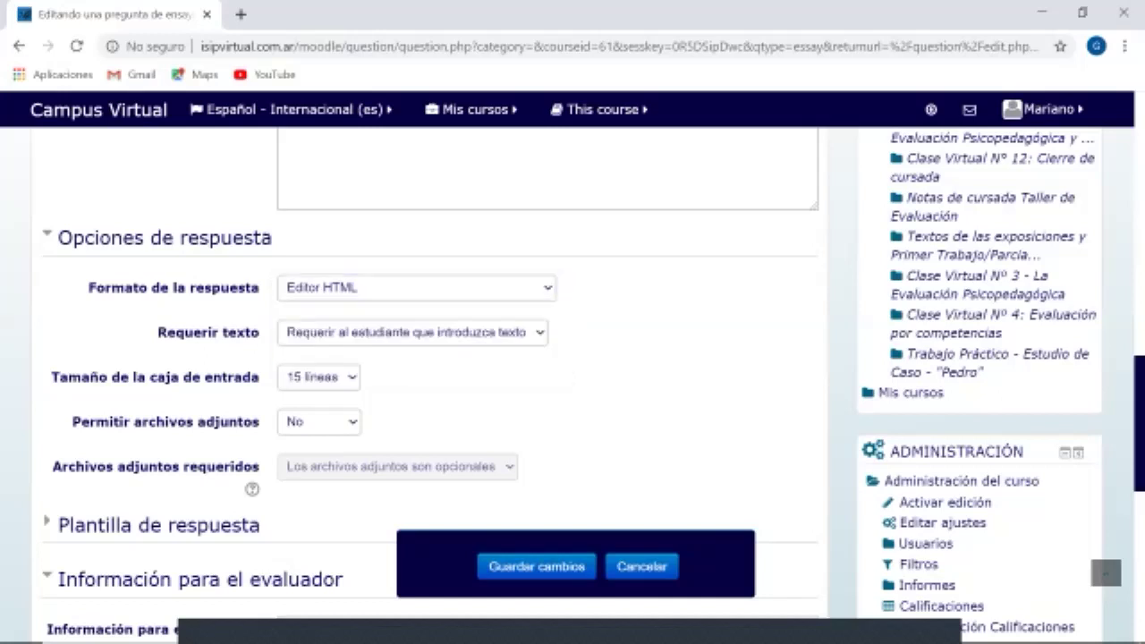
pyautogui.click(417, 288)
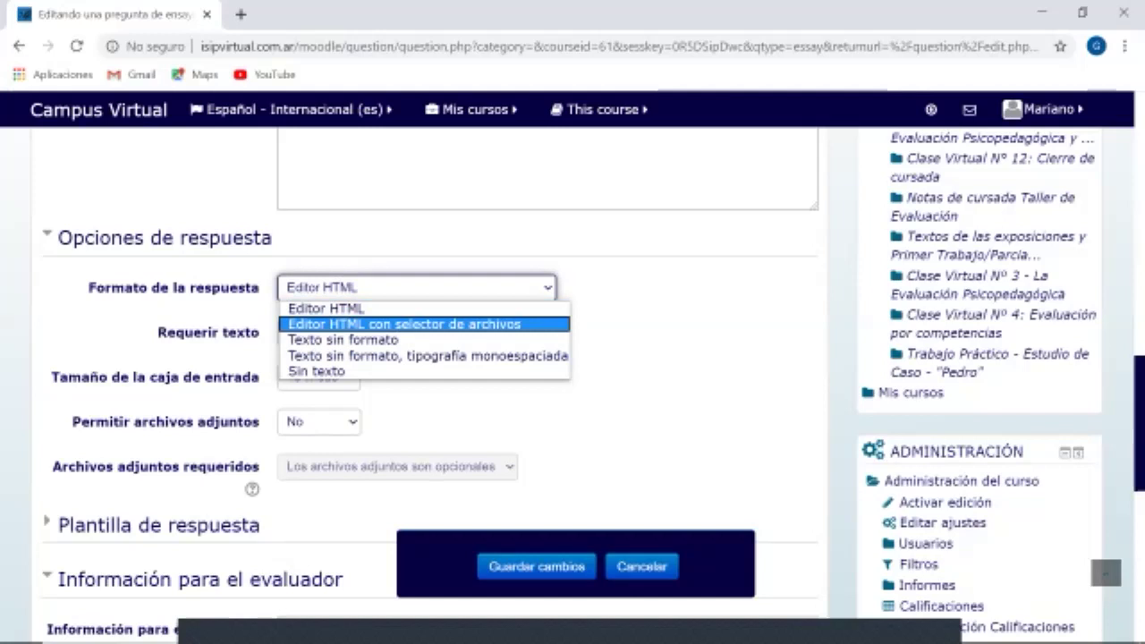
pyautogui.press('Return')
pyautogui.scroll(2, 573, 376)
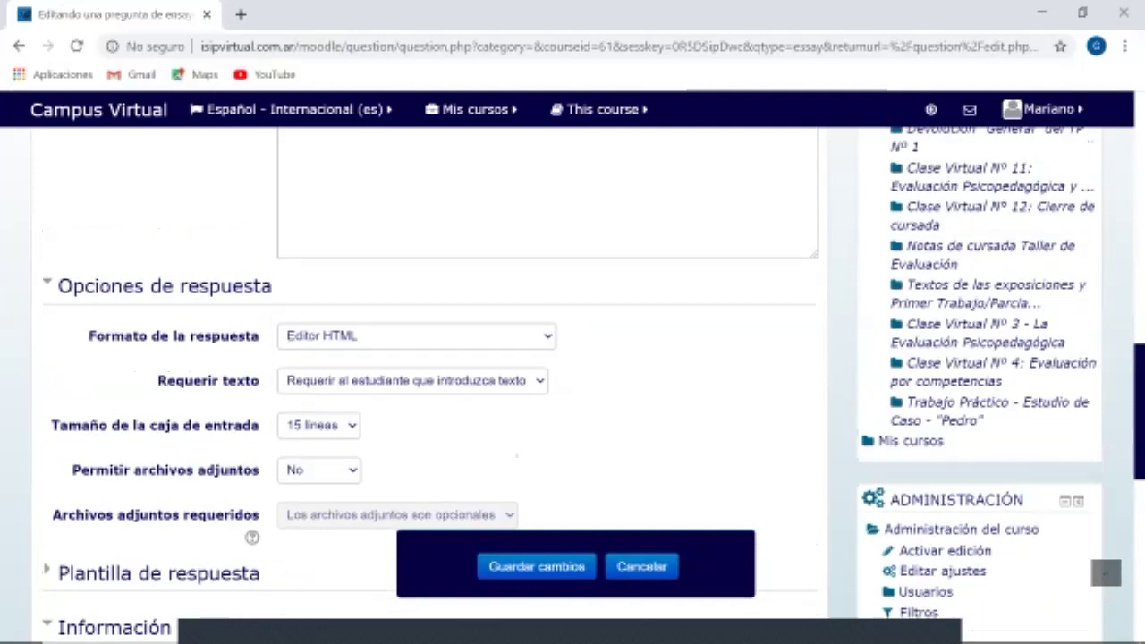
# Review the Requerir texto choices for the essay question, keeping the student's text required.
pyautogui.scroll(-2, 573, 376)
pyautogui.scroll(-1, 572, 376)
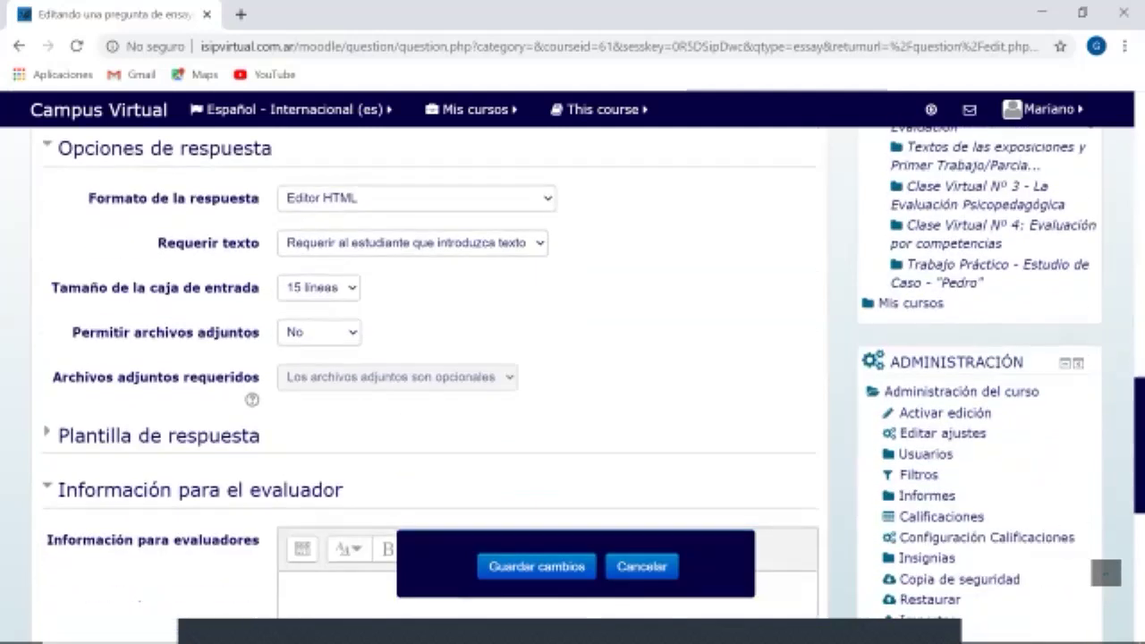
pyautogui.click(412, 242)
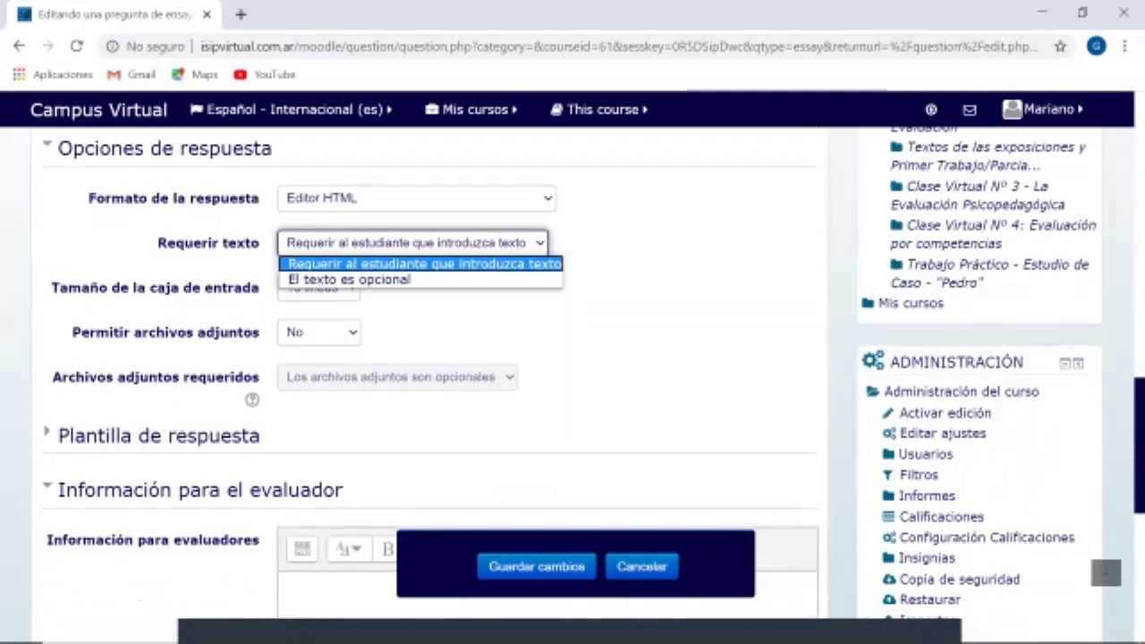
pyautogui.scroll(1, 572, 376)
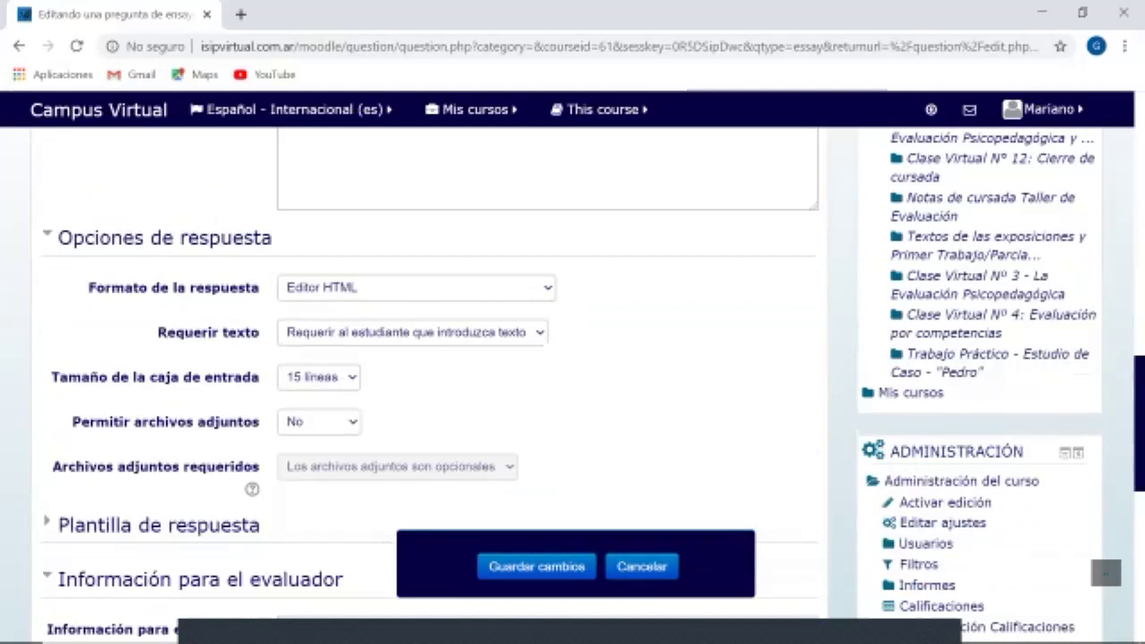
pyautogui.scroll(-1, 573, 376)
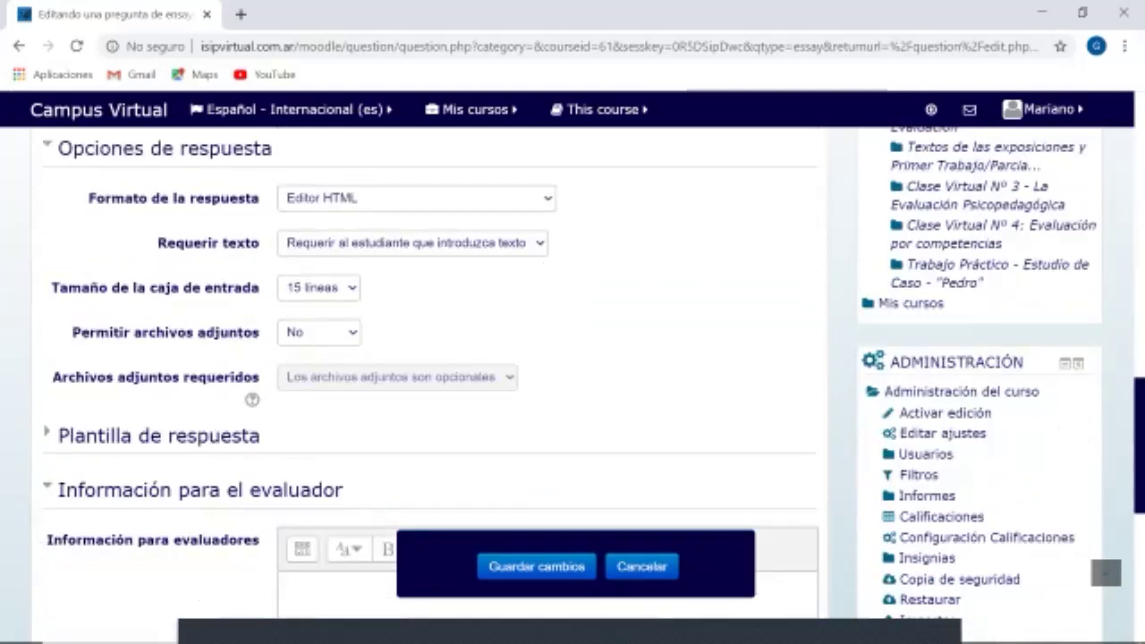
# Review the Tamaño de la caja de entrada choices for the essay question, keeping 15 líneas.
pyautogui.click(319, 287)
pyautogui.click(318, 336)
pyautogui.click(320, 288)
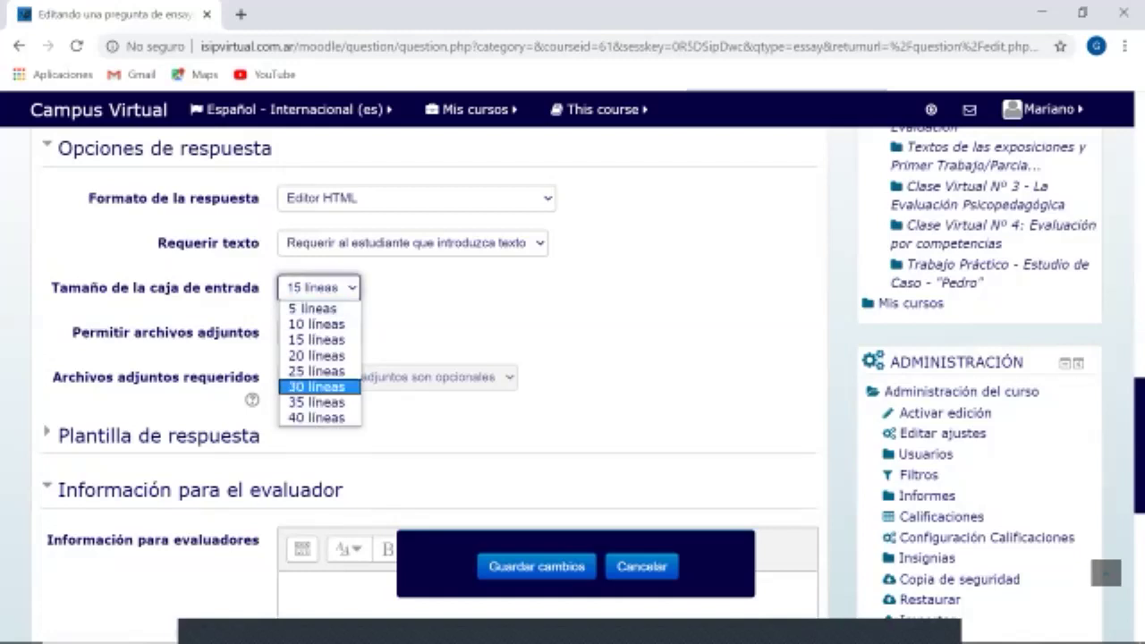
pyautogui.click(408, 333)
pyautogui.click(320, 288)
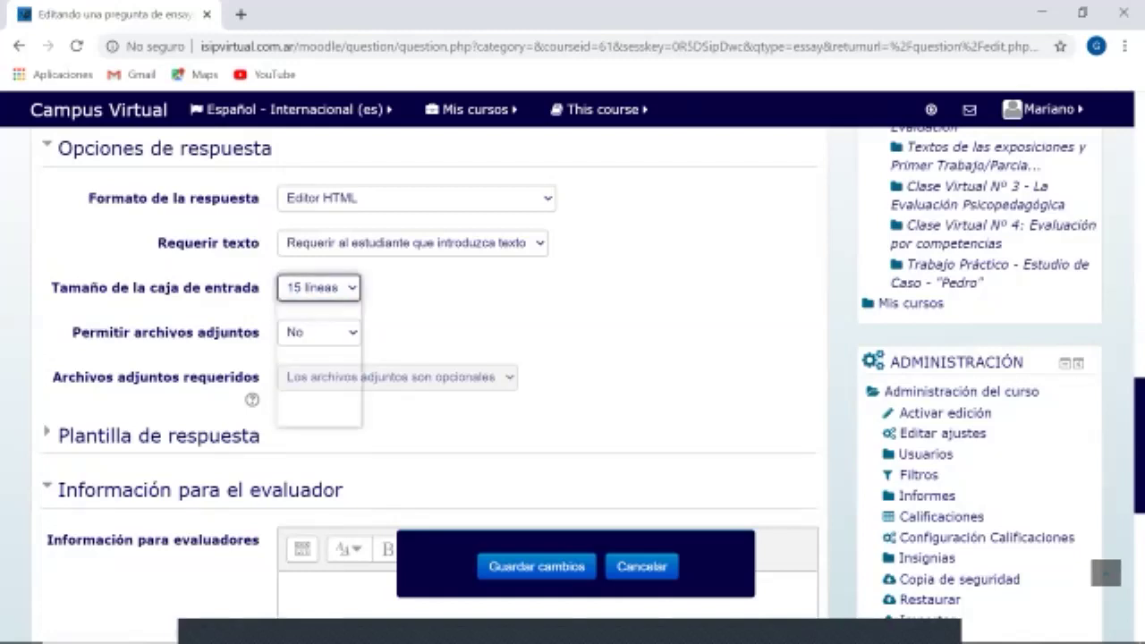
pyautogui.press('Escape')
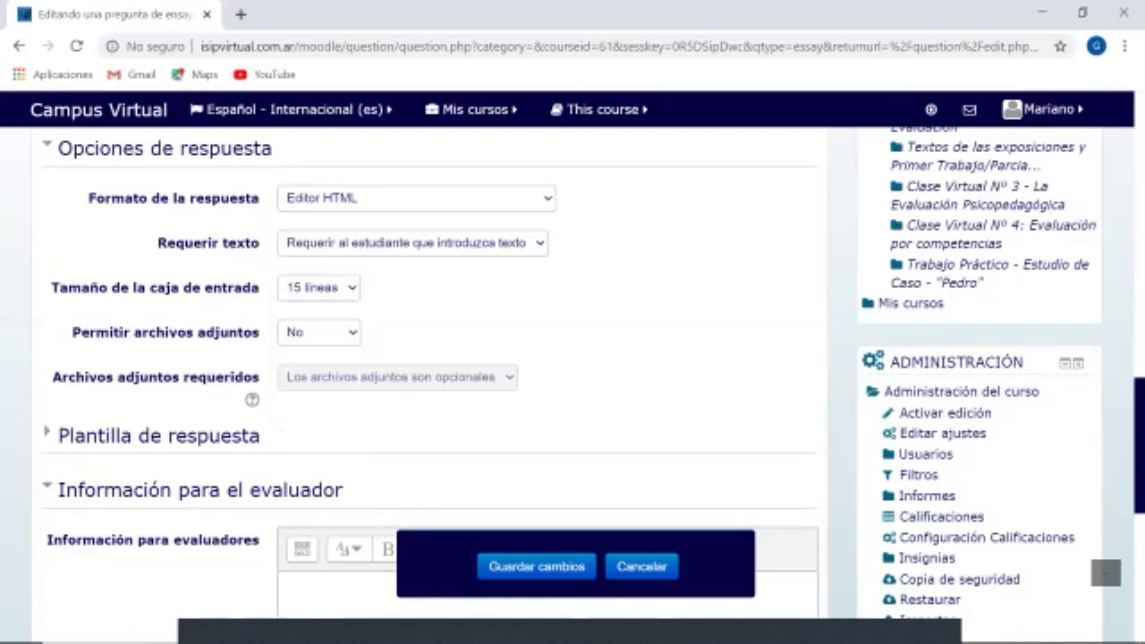
pyautogui.click(320, 288)
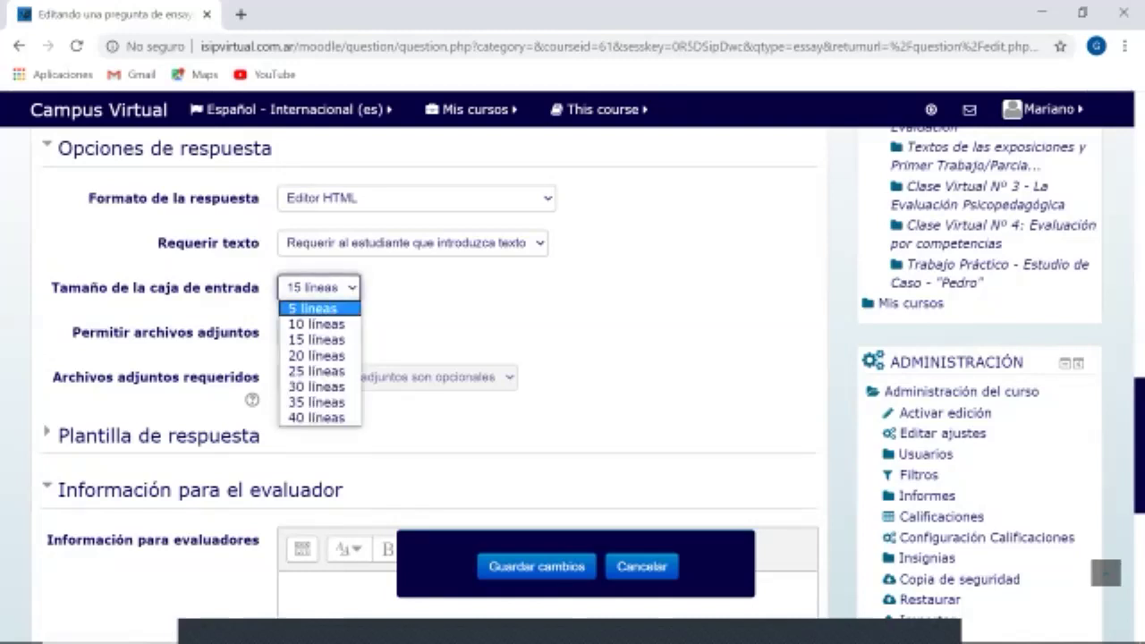
pyautogui.press('Escape')
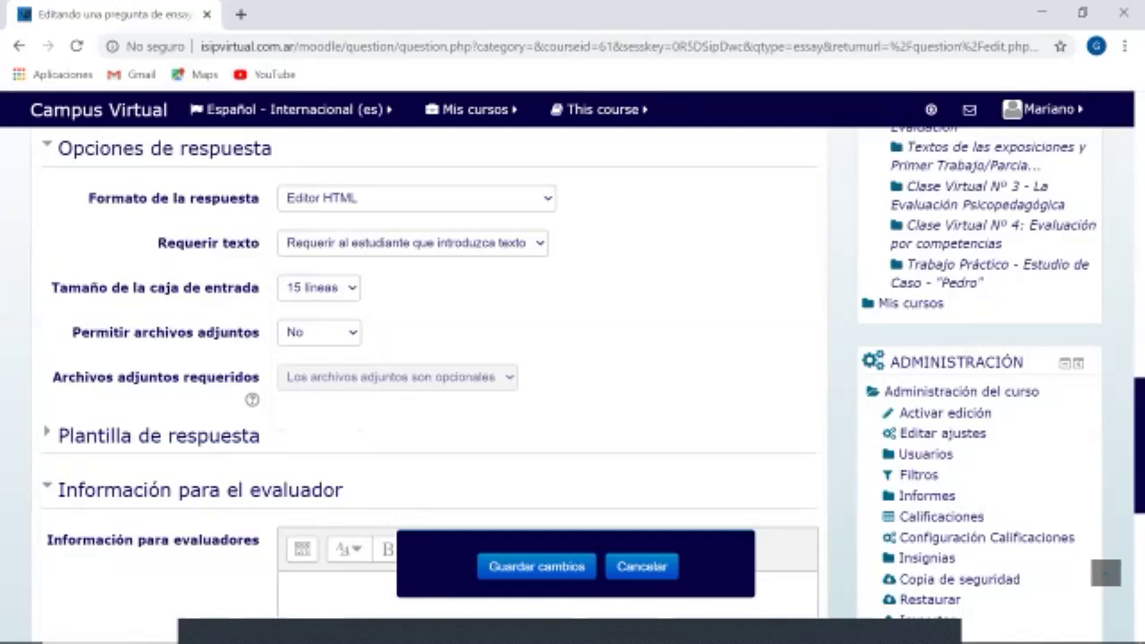
pyautogui.click(319, 287)
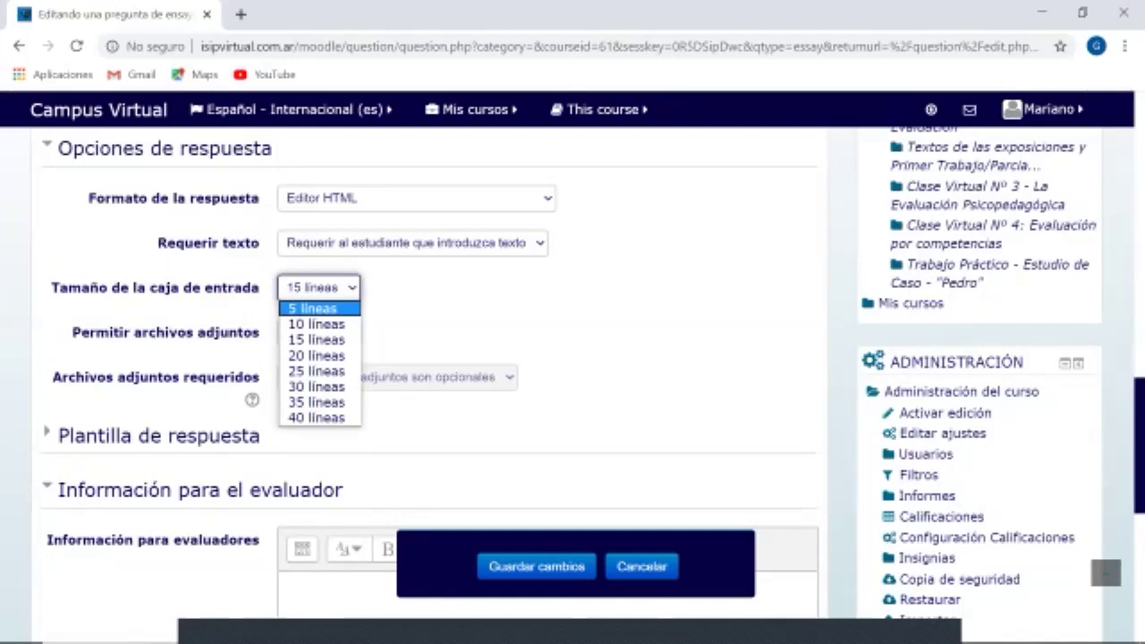
pyautogui.click(317, 340)
# Review the Permitir archivos adjuntos choices, keeping No, and examine the essay question's Plantilla de respuesta section.
pyautogui.click(319, 332)
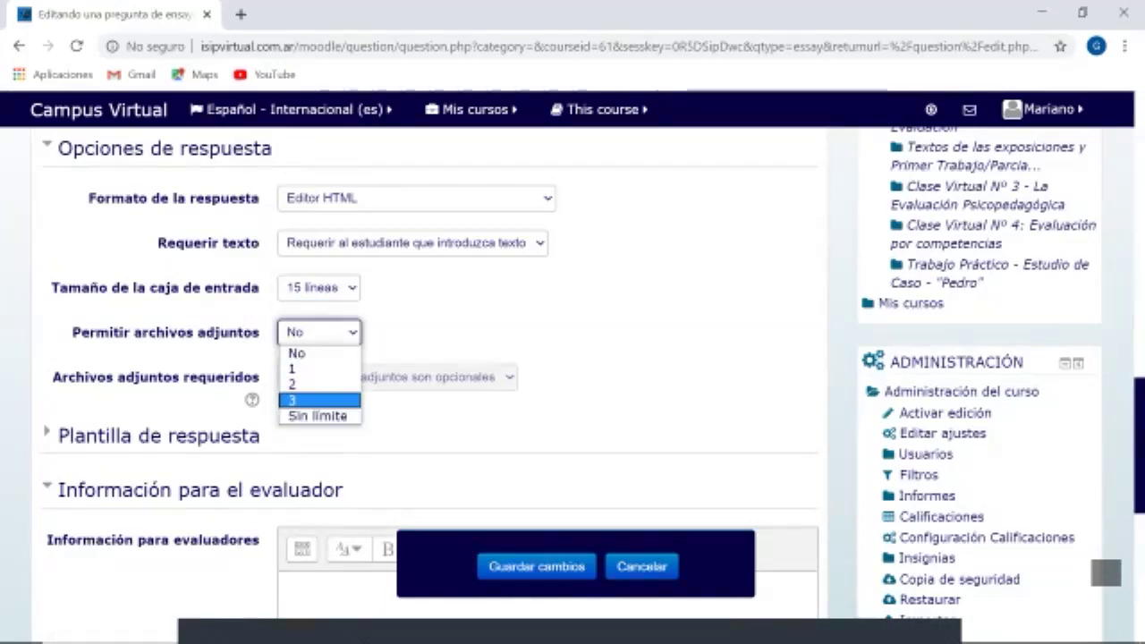
pyautogui.scroll(-2, 573, 385)
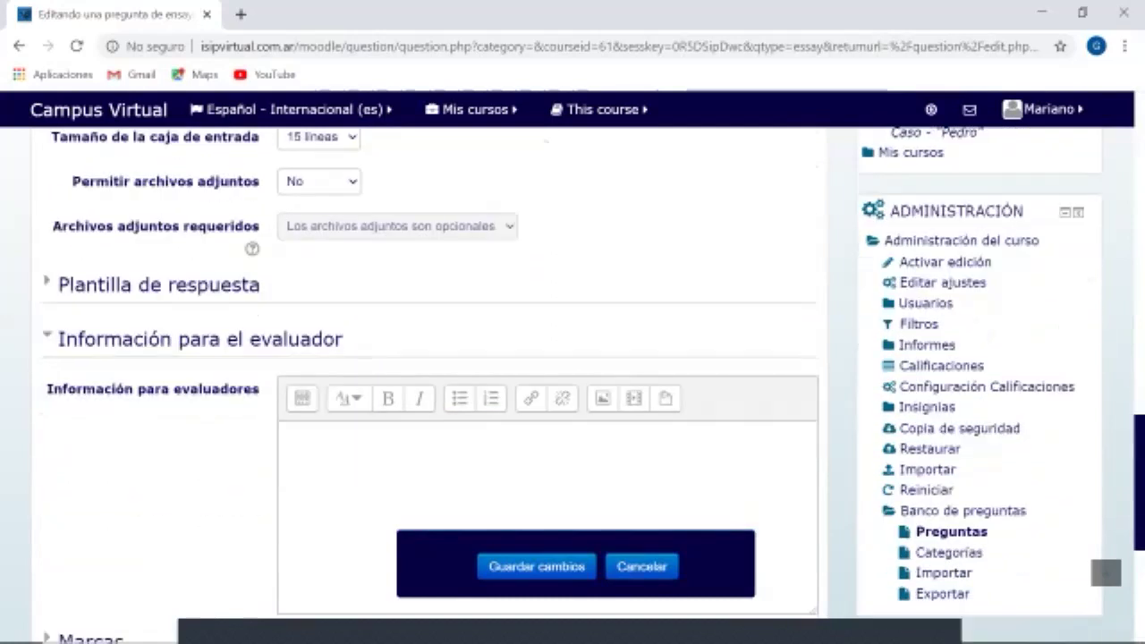
pyautogui.click(159, 284)
pyautogui.scroll(-1, 430, 340)
pyautogui.click(547, 345)
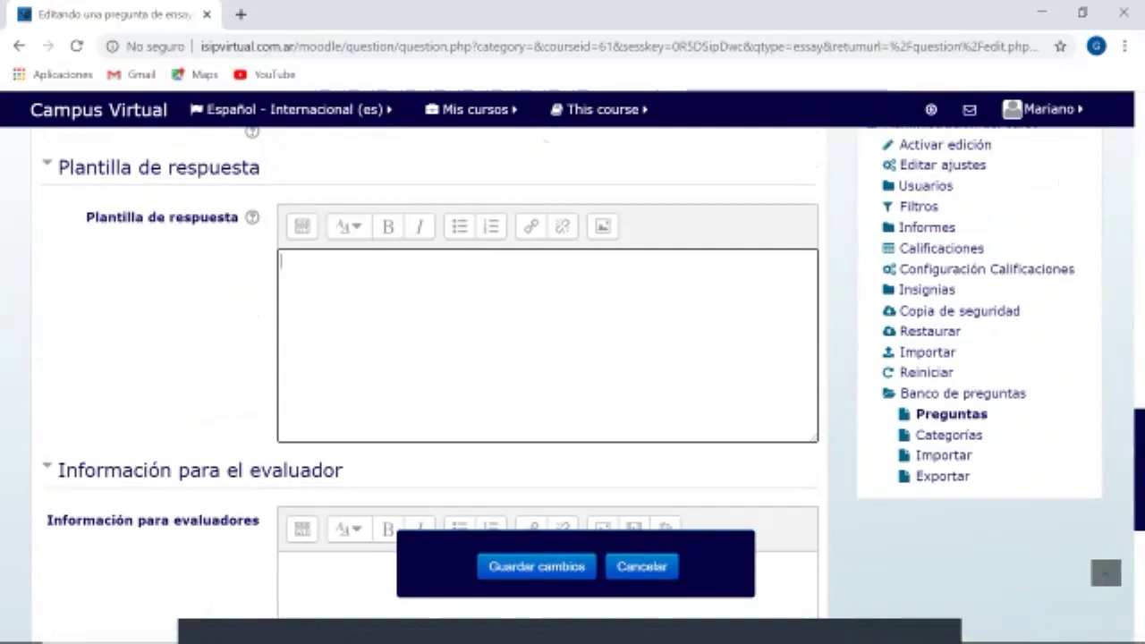
pyautogui.scroll(-4, 430, 376)
pyautogui.scroll(4, 429, 376)
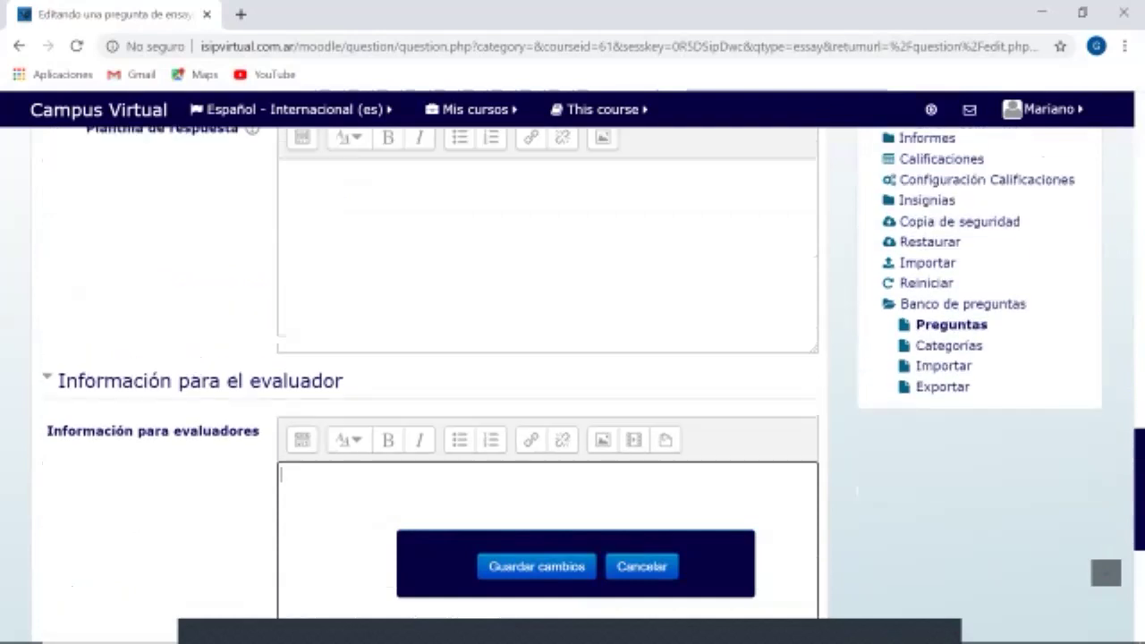
pyautogui.scroll(1, 429, 376)
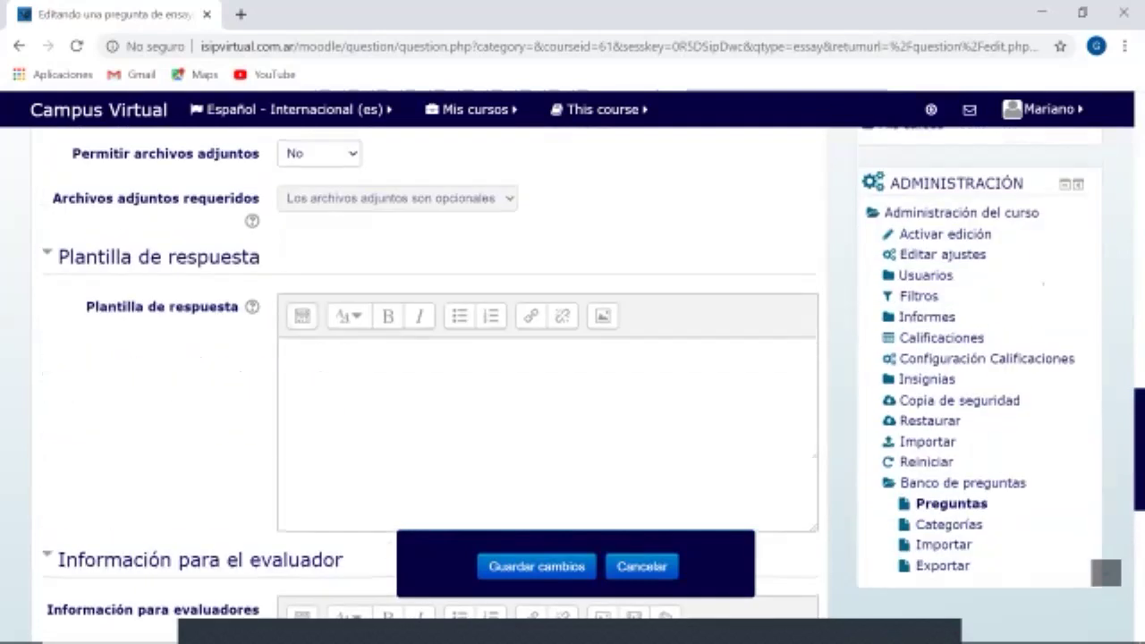
pyautogui.scroll(-1, 430, 376)
pyautogui.click(430, 376)
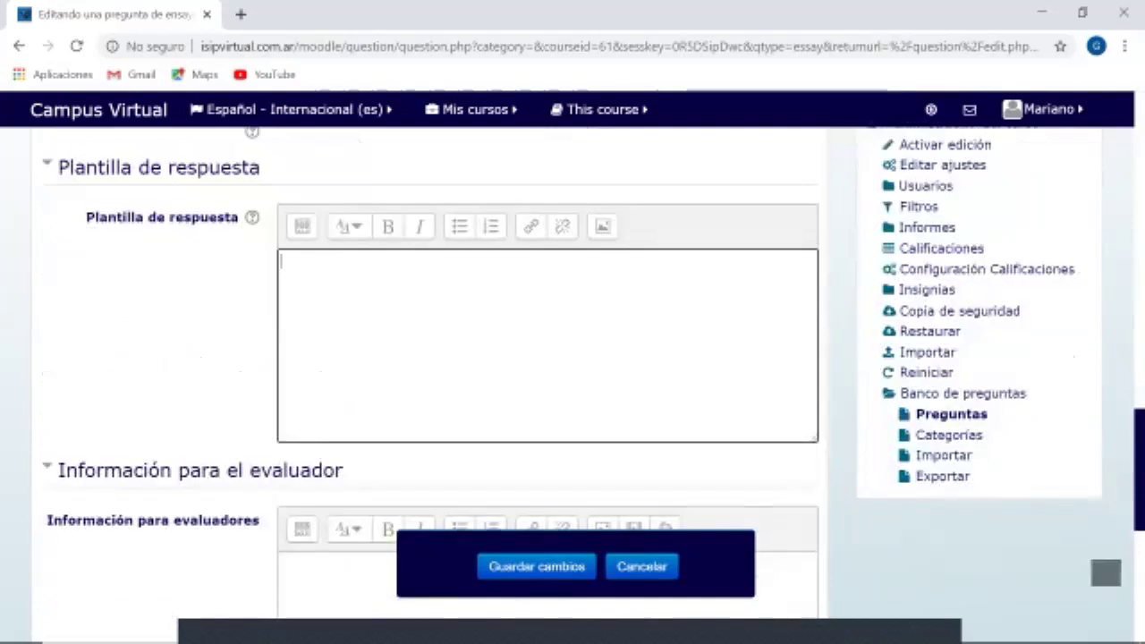
# Examine the essay form's Información para el evaluador and Marcas sections.
pyautogui.scroll(-2, 430, 376)
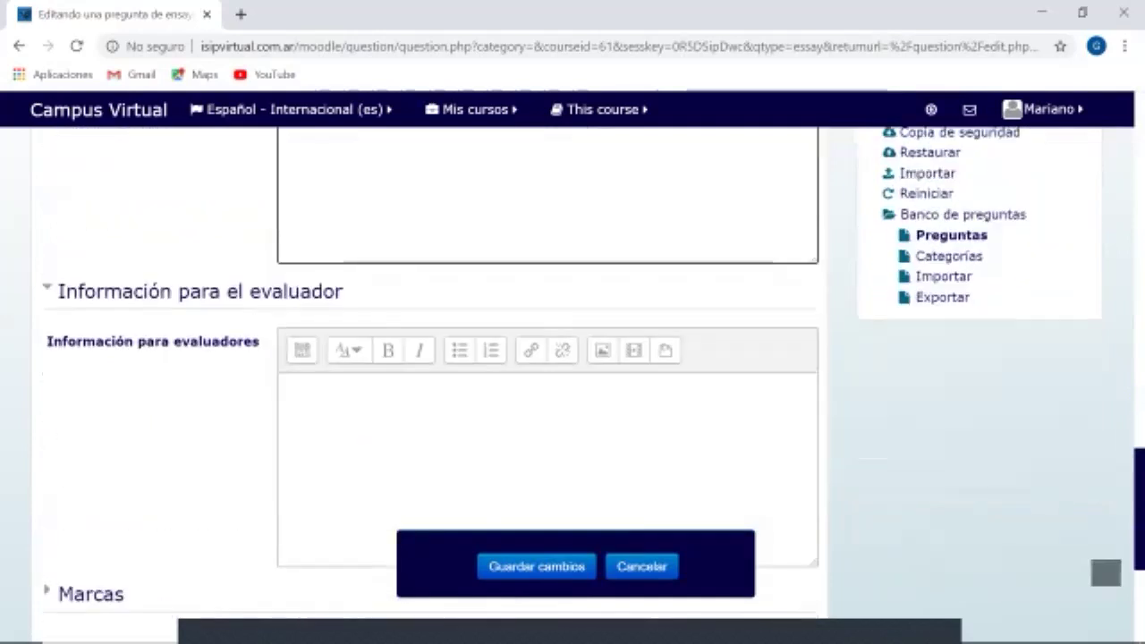
pyautogui.click(429, 384)
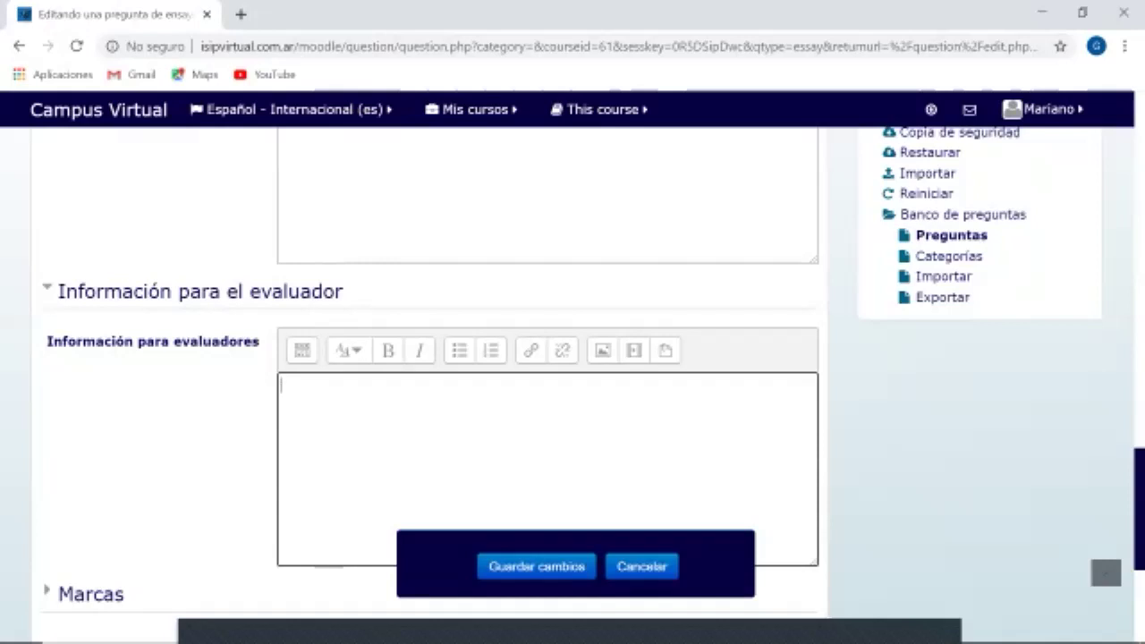
pyautogui.scroll(-2, 430, 376)
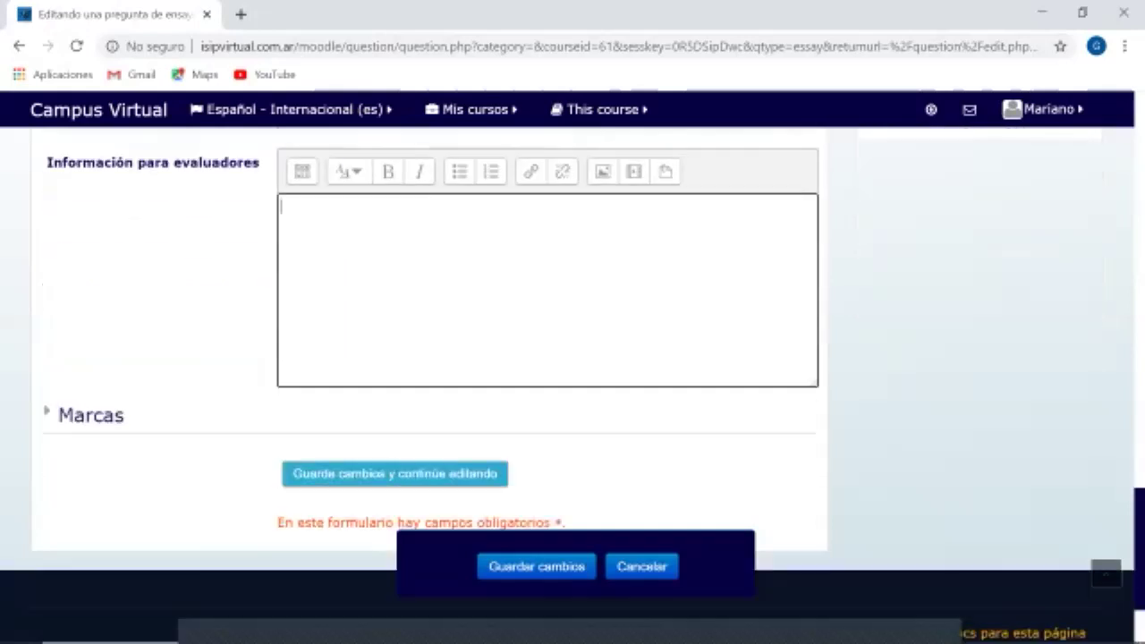
pyautogui.click(90, 415)
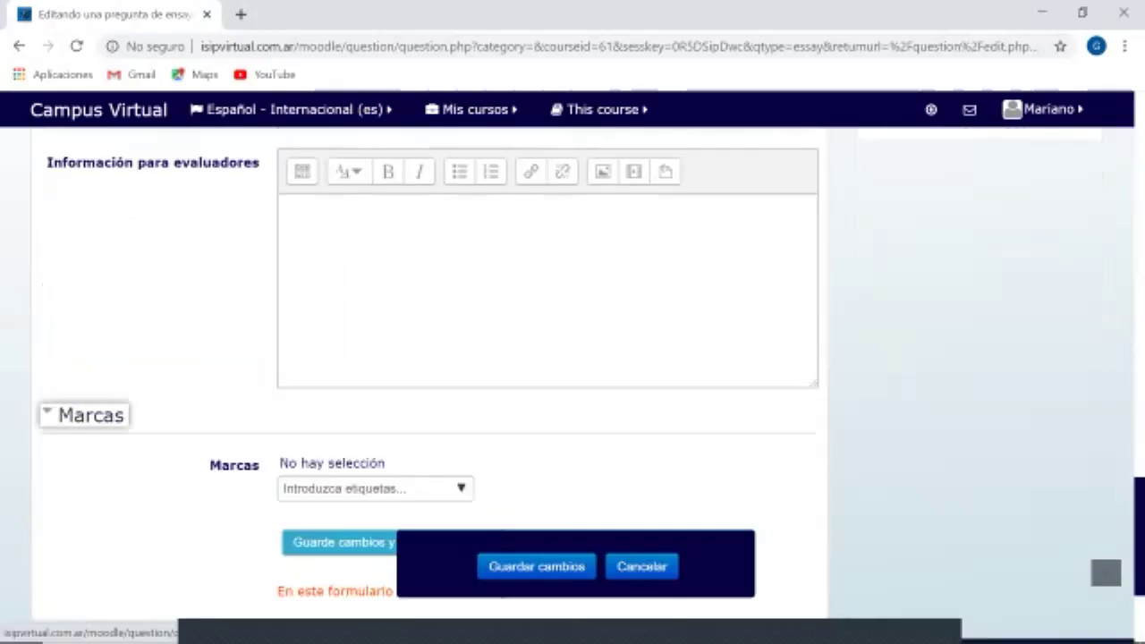
pyautogui.click(90, 415)
# Collapse the Información para el evaluador and Plantilla de respuesta sections and cancel the essay question without saving.
pyautogui.scroll(3, 429, 358)
pyautogui.click(197, 289)
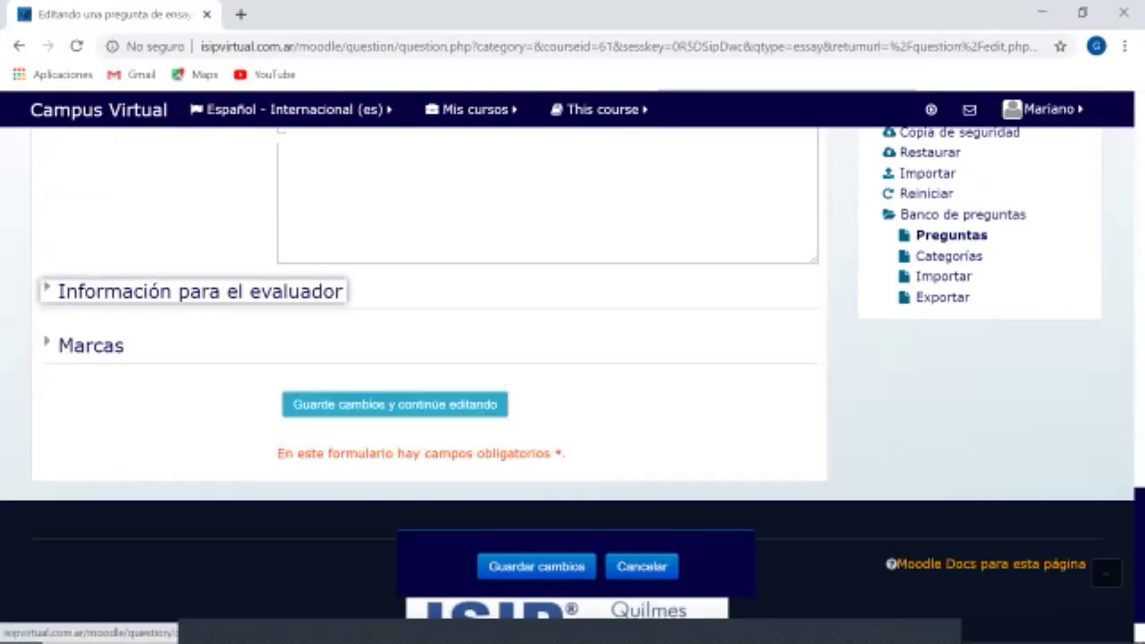
pyautogui.scroll(3, 429, 358)
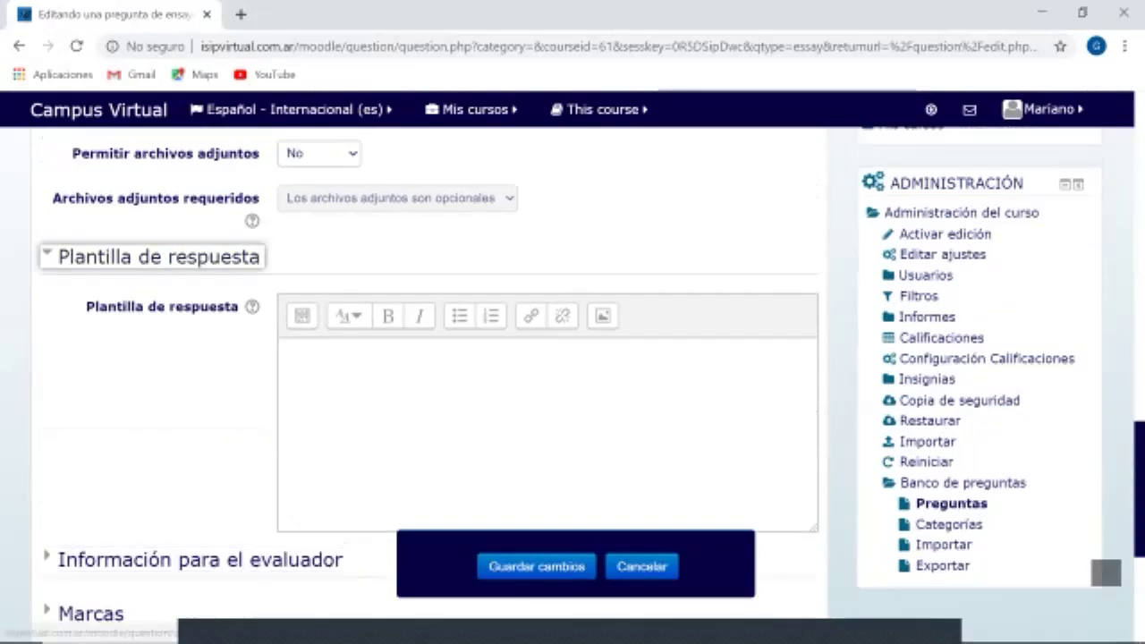
pyautogui.click(159, 257)
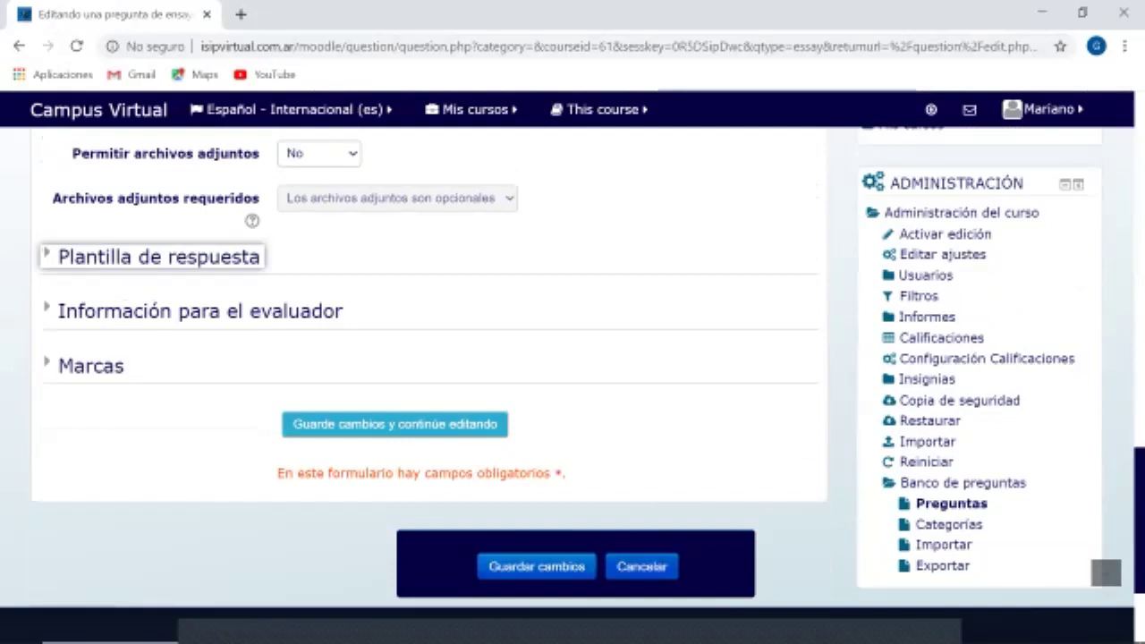
pyautogui.click(642, 566)
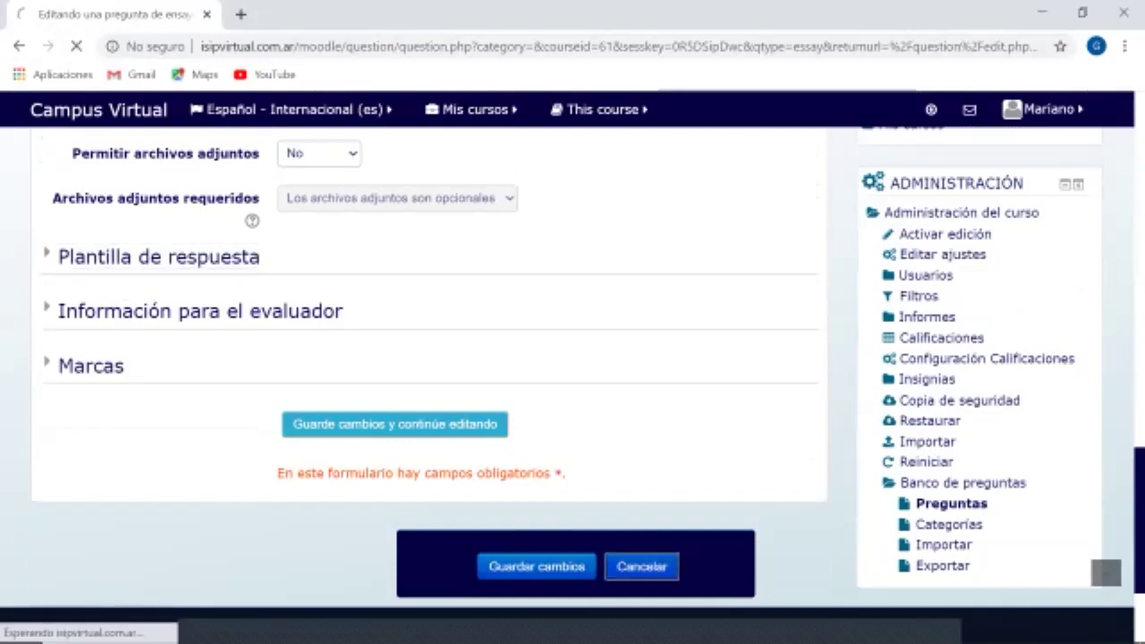
# Look through the available question types and start a new Elige la palabra perdida question in the question bank.
pyautogui.scroll(-4, 573, 366)
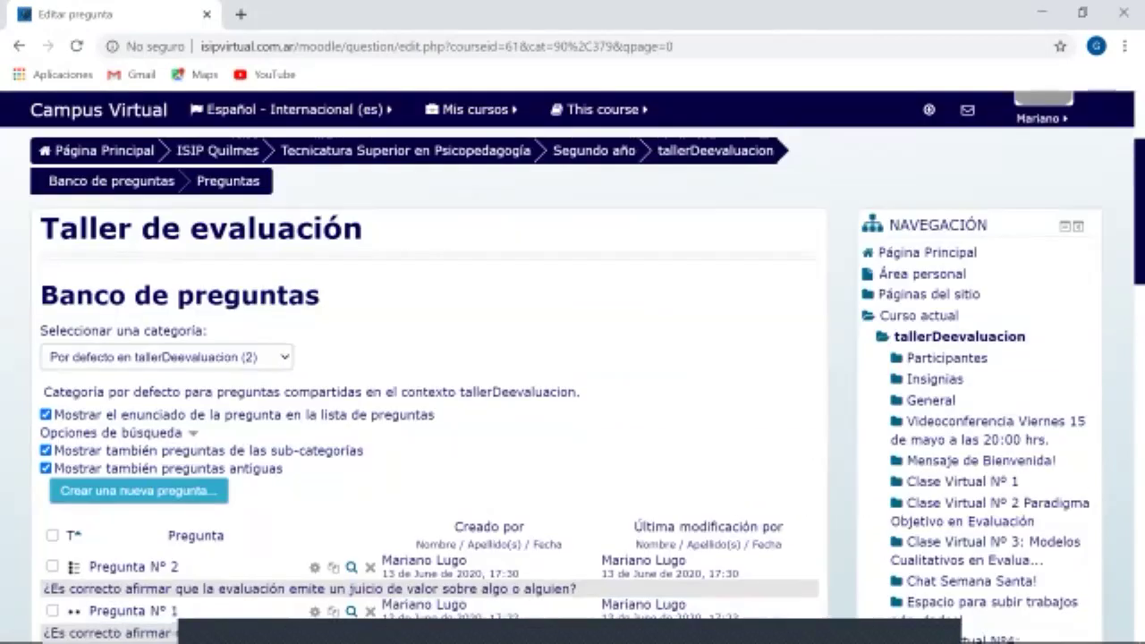
pyautogui.click(139, 312)
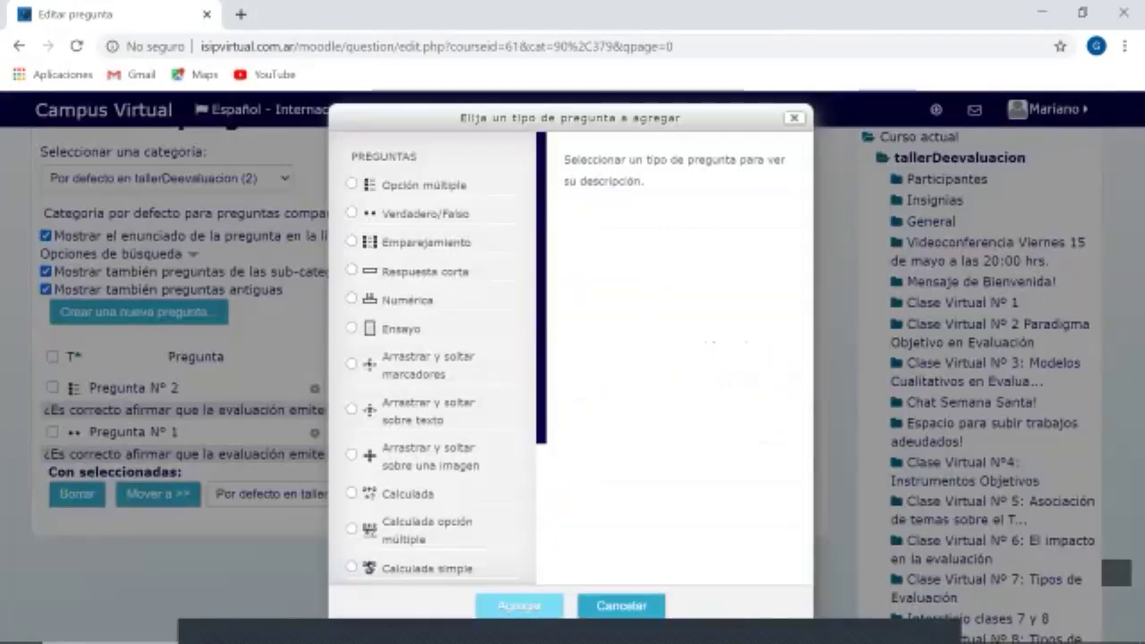
pyautogui.scroll(-2, 429, 358)
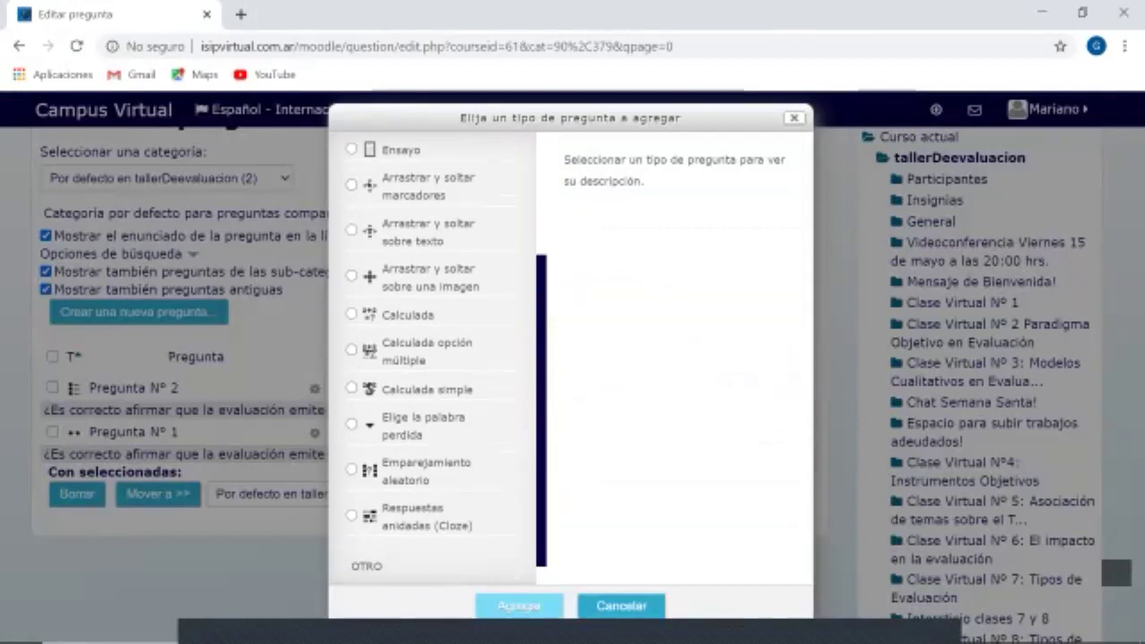
pyautogui.scroll(2, 429, 358)
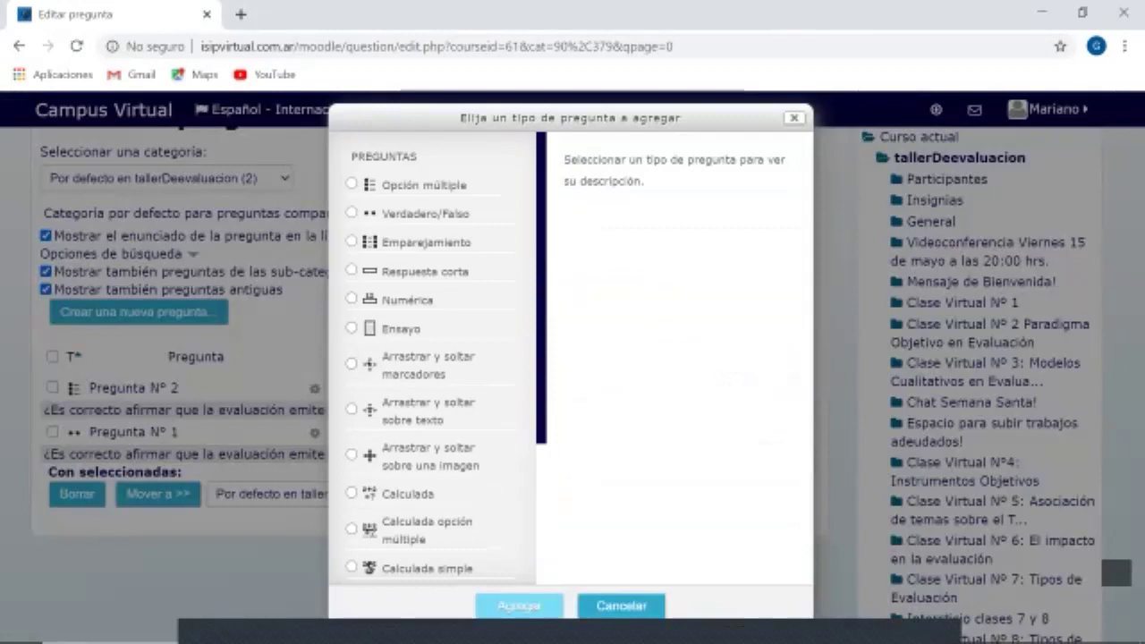
pyautogui.scroll(-2, 429, 358)
pyautogui.click(421, 426)
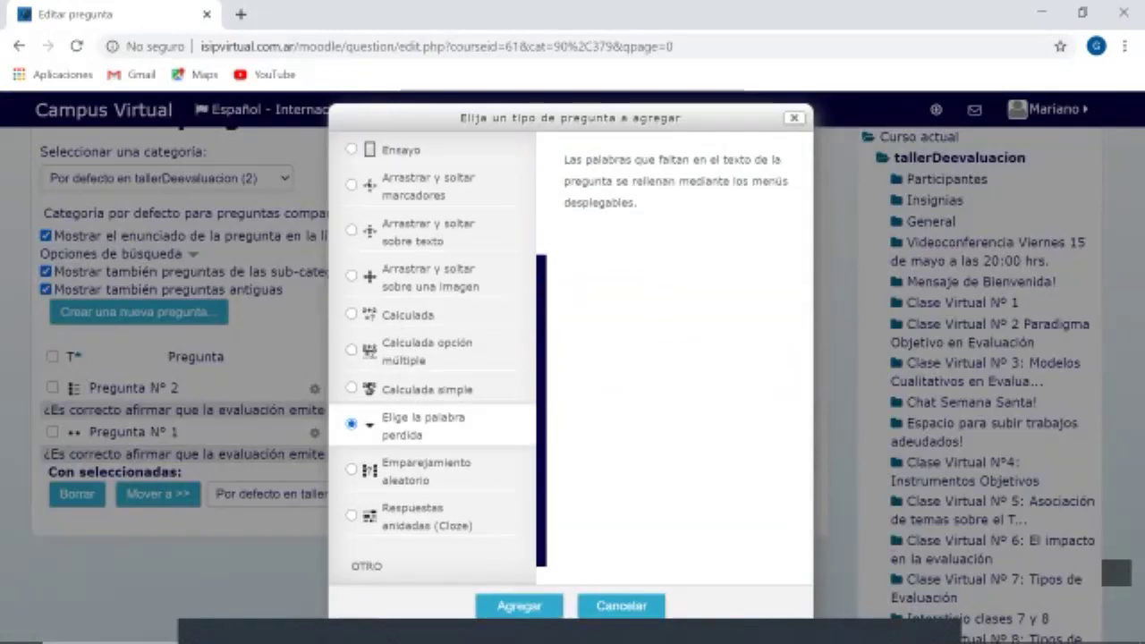
pyautogui.scroll(-1, 433, 358)
pyautogui.click(519, 606)
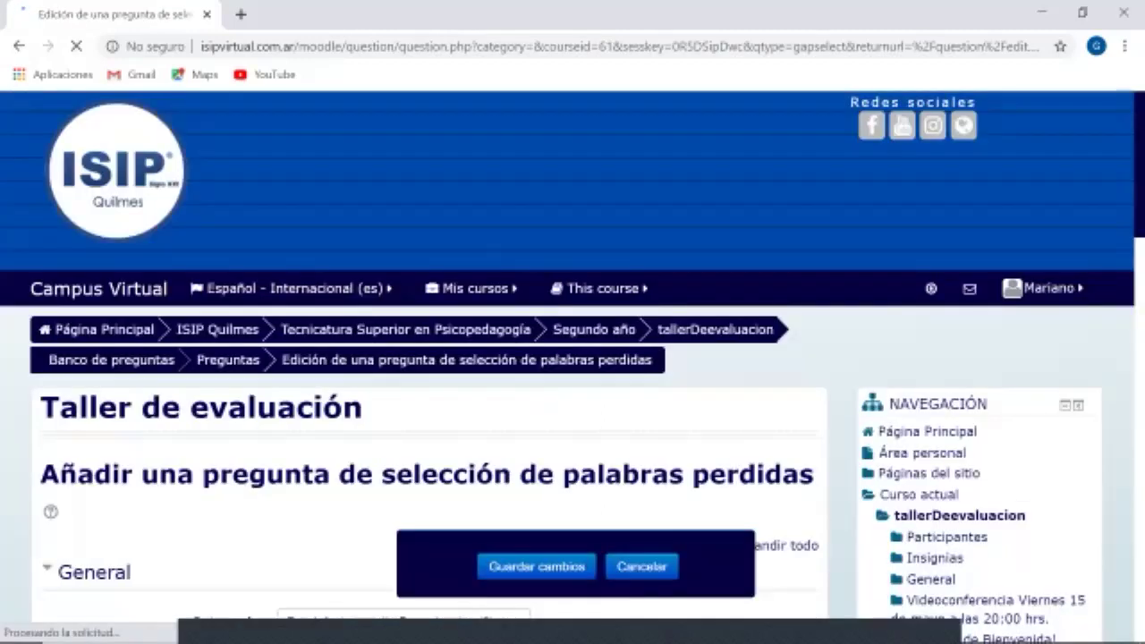
# Look over the missing-words question's General fields, from the question name and statement to the default mark and general feedback.
pyautogui.moveTo(519, 474)
pyautogui.mouseDown()
pyautogui.moveTo(555, 474)
pyautogui.moveTo(399, 496)
pyautogui.moveTo(381, 479)
pyautogui.moveTo(511, 476)
pyautogui.mouseUp()
pyautogui.click(554, 475)
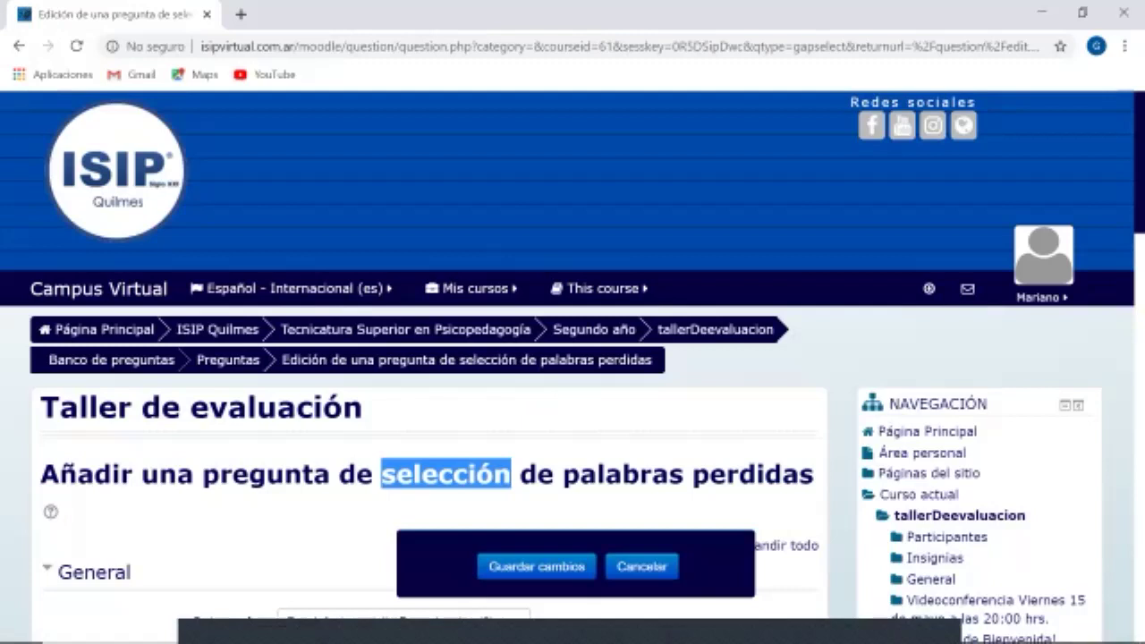
pyautogui.click(511, 476)
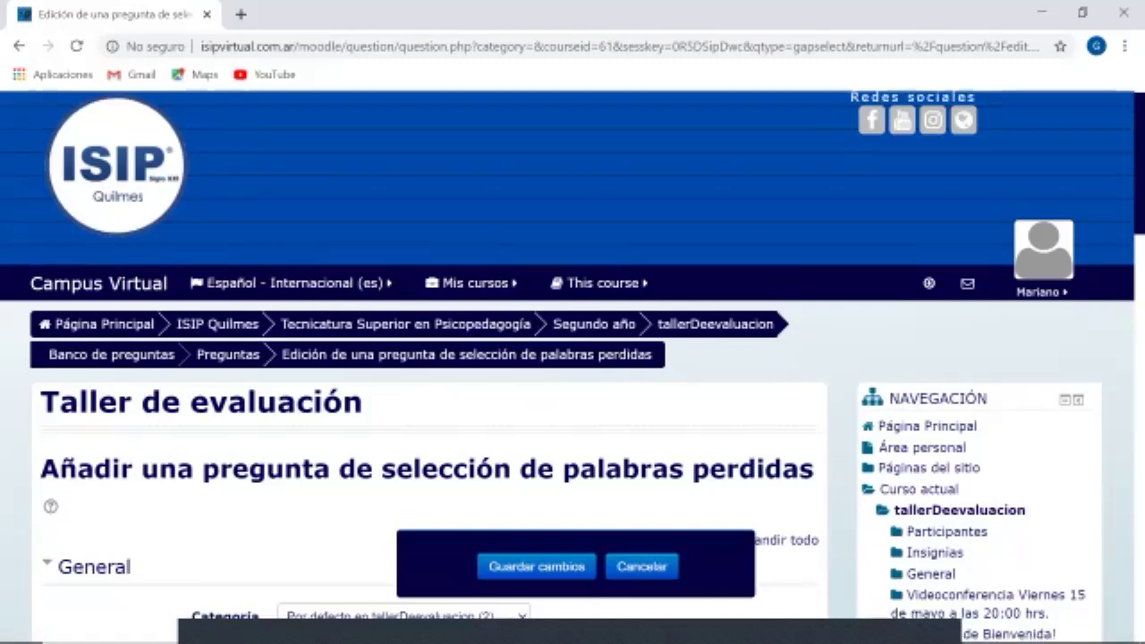
pyautogui.scroll(-4, 429, 375)
pyautogui.click(462, 308)
pyautogui.scroll(1, 462, 309)
pyautogui.click(462, 207)
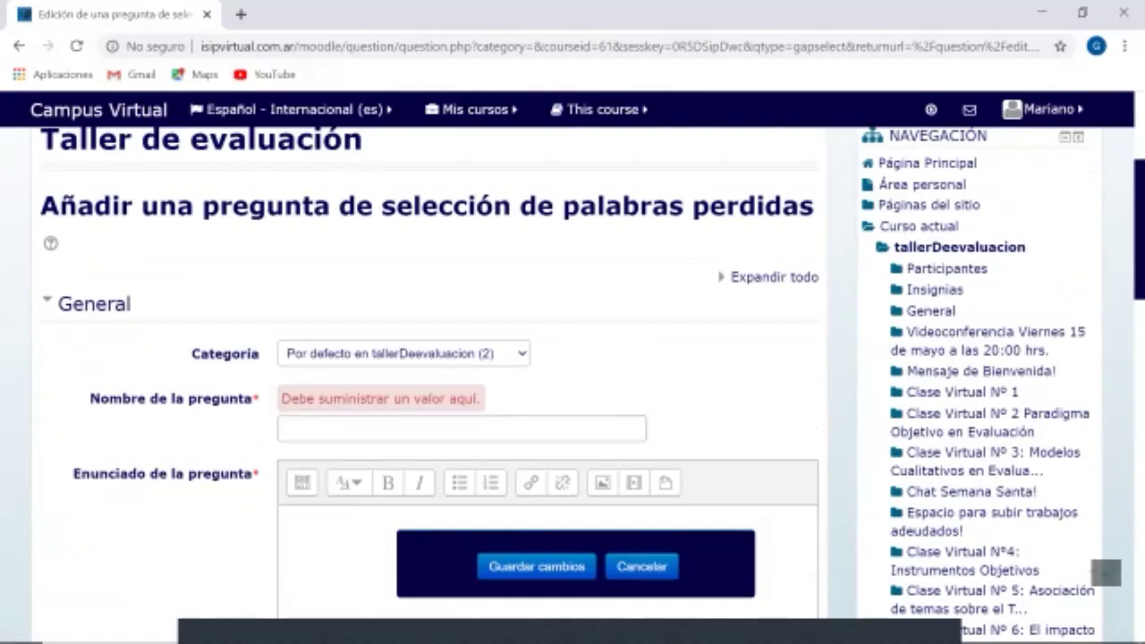
pyautogui.click(461, 429)
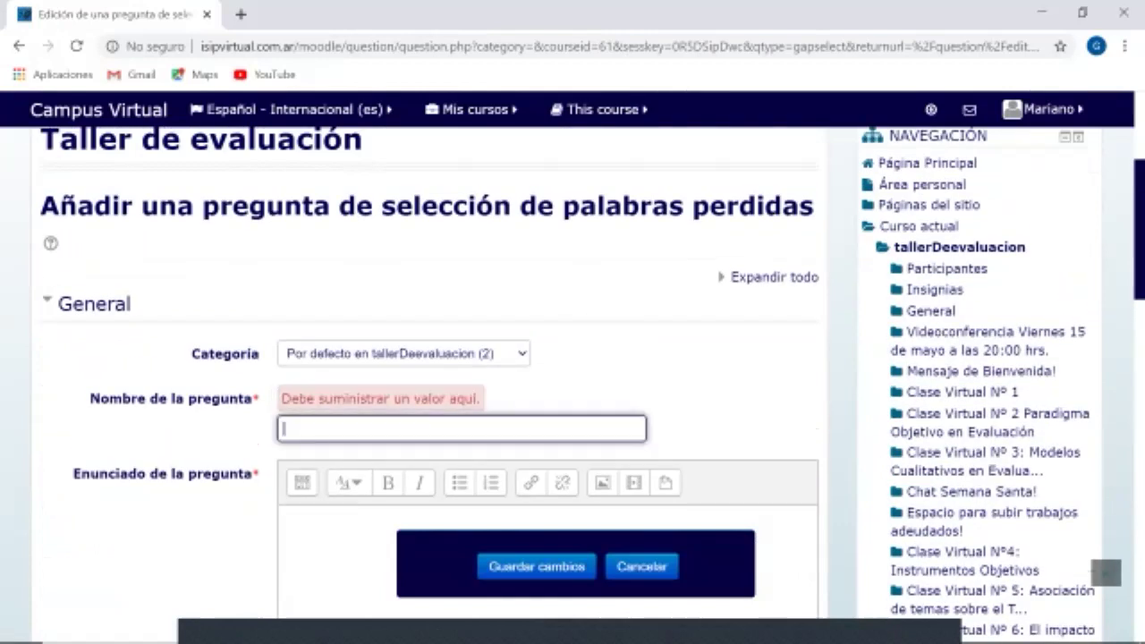
pyautogui.scroll(-1, 462, 438)
pyautogui.click(461, 457)
pyautogui.scroll(-2, 462, 456)
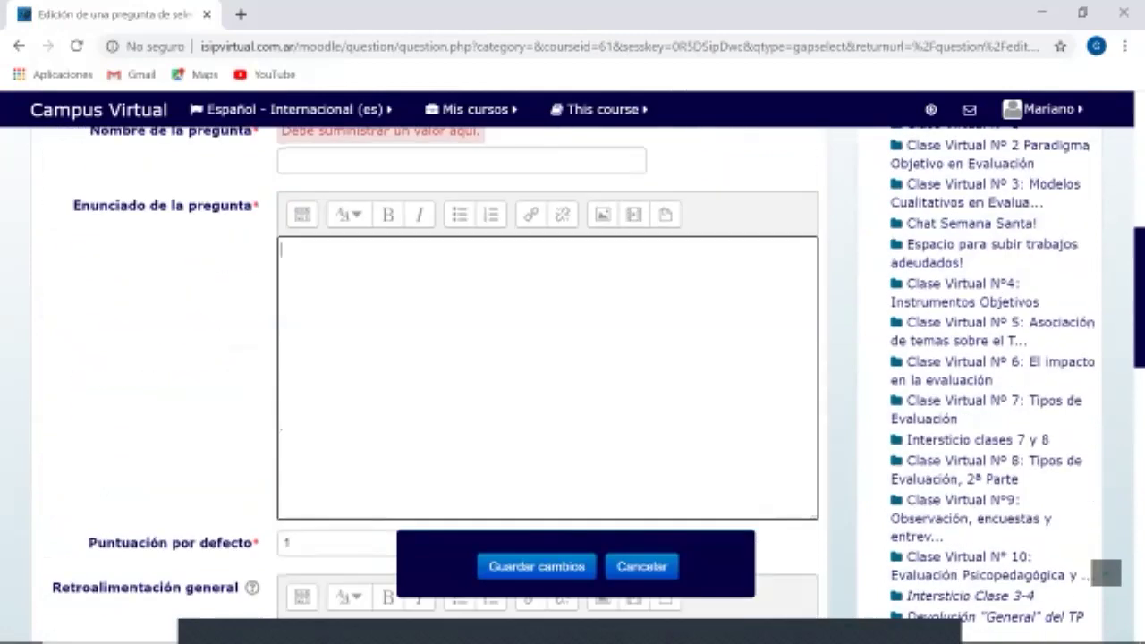
pyautogui.scroll(-2, 548, 358)
pyautogui.click(547, 483)
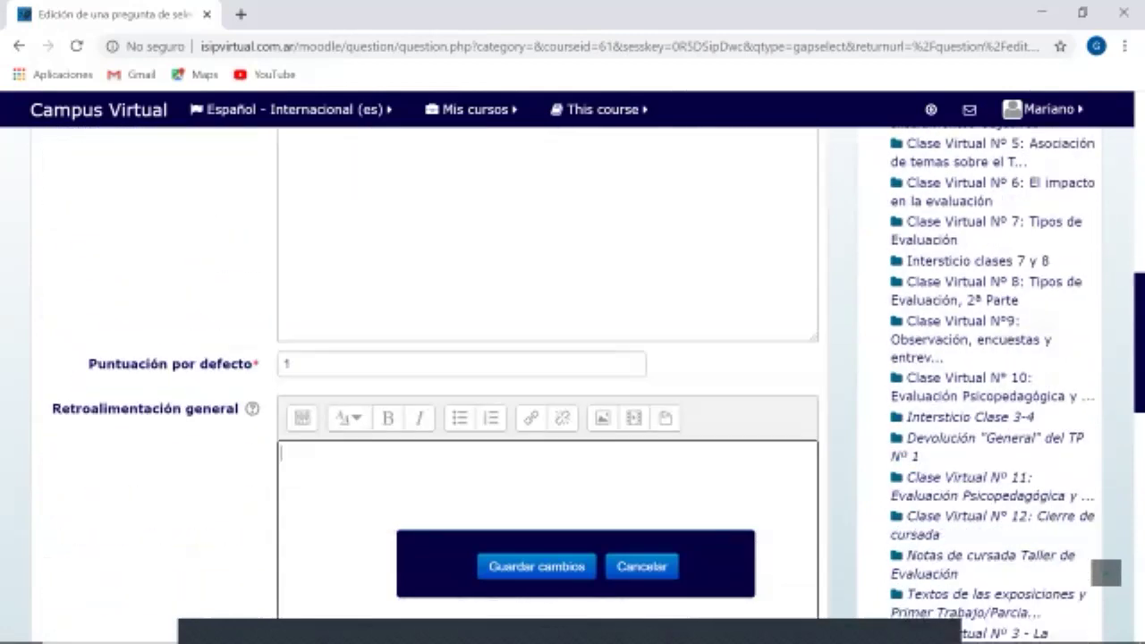
# Examine the Opciones section of the missing-words question, going through the group selector and the answer fields Opción 1 to Opción 6.
pyautogui.scroll(-2, 548, 358)
pyautogui.scroll(-2, 547, 358)
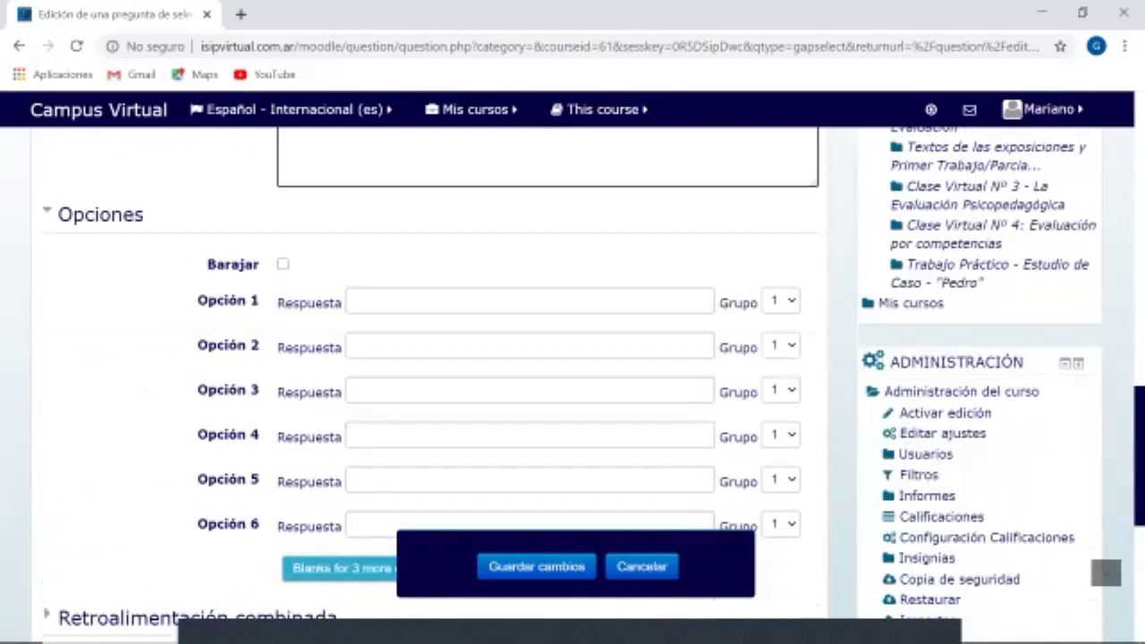
pyautogui.click(782, 300)
pyautogui.click(530, 300)
pyautogui.click(530, 345)
pyautogui.click(530, 390)
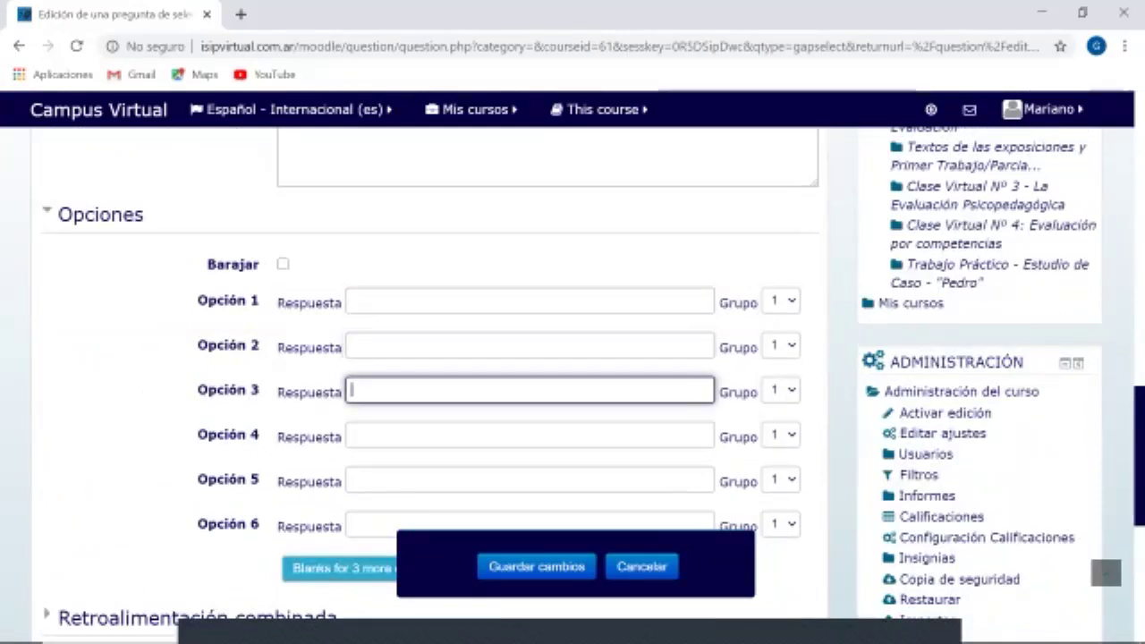
pyautogui.click(529, 435)
pyautogui.click(530, 480)
pyautogui.click(529, 522)
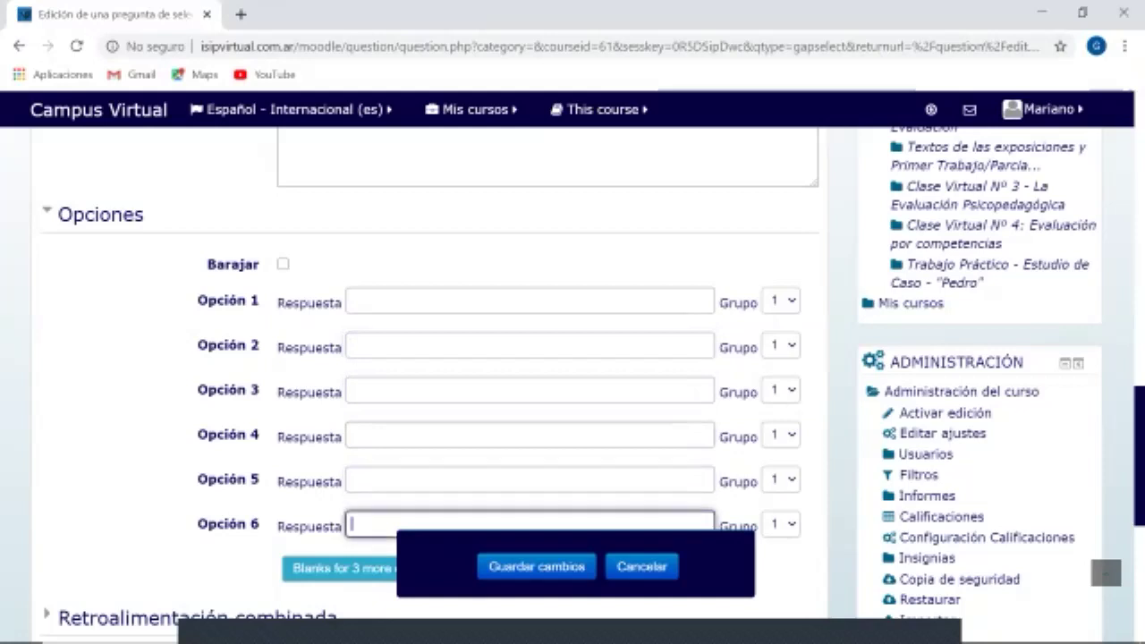
# Go through the empty answer fields from Opción 1 to Opción 6 in the missing-words question's Opciones section.
pyautogui.scroll(-1, 529, 522)
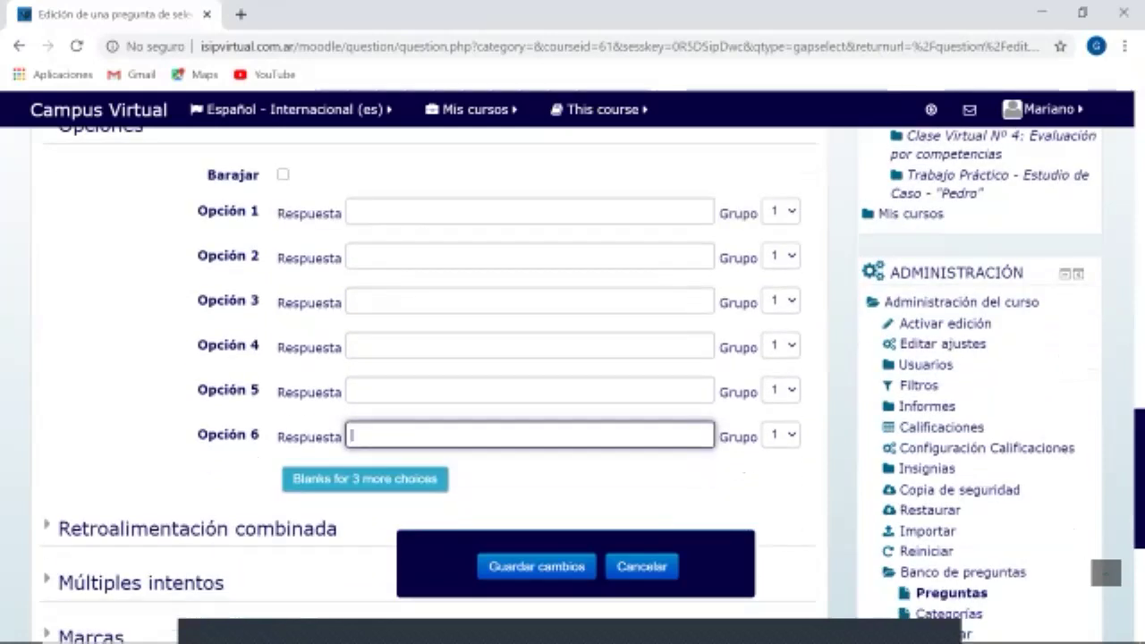
pyautogui.click(530, 211)
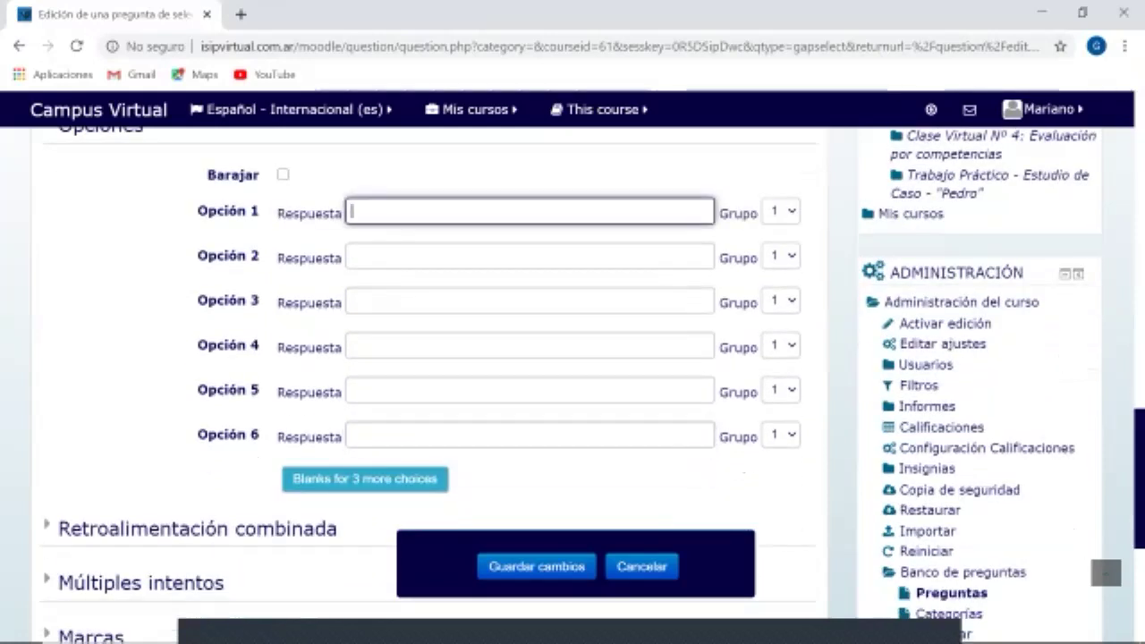
pyautogui.click(529, 256)
pyautogui.click(529, 301)
pyautogui.click(530, 346)
pyautogui.click(530, 390)
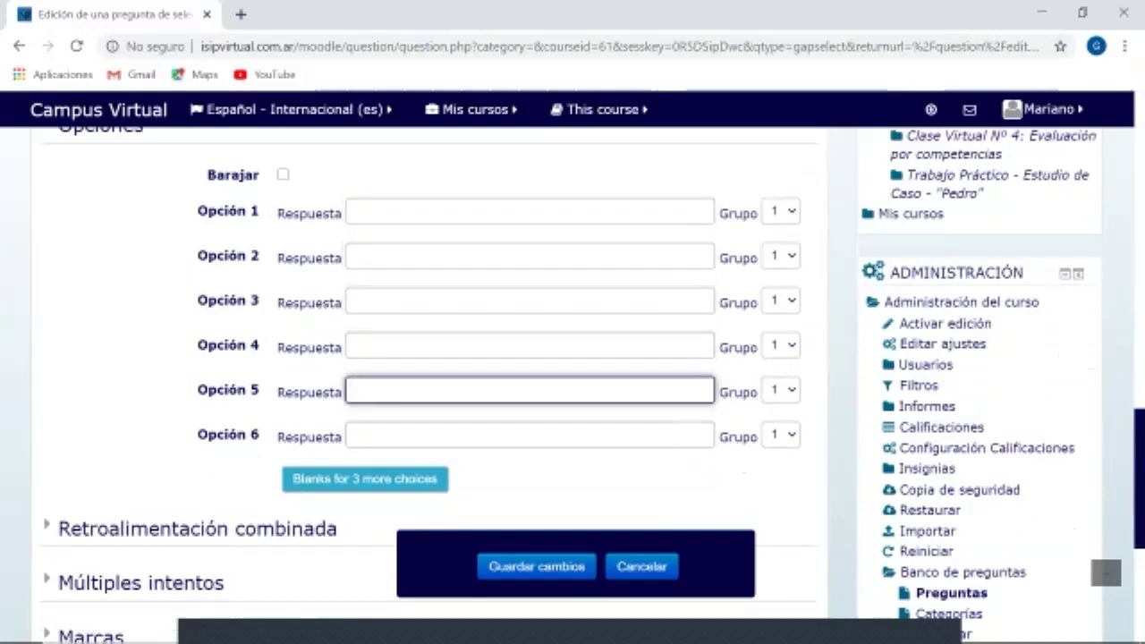
pyautogui.click(530, 435)
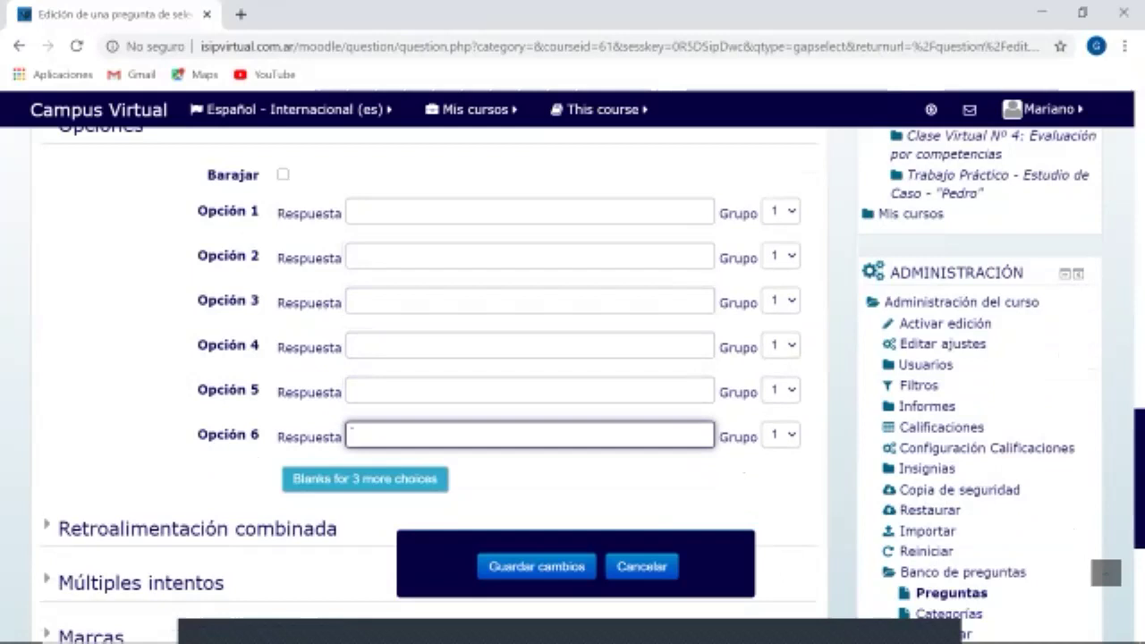
pyautogui.click(530, 211)
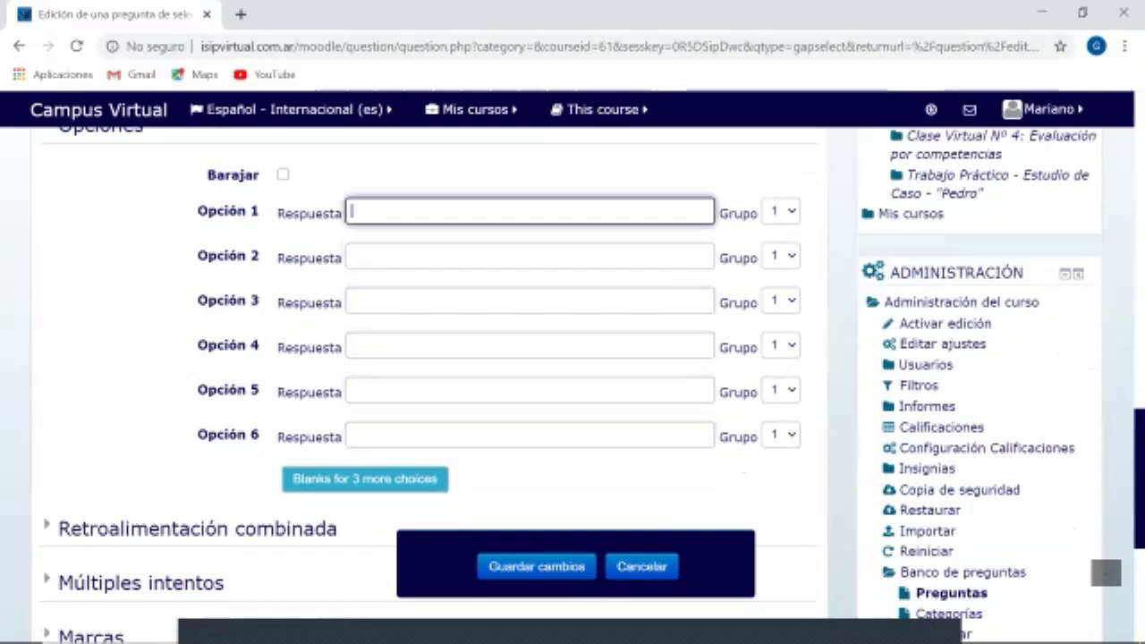
# Review the default mark and general feedback fields, and check the group selector and answer field of Opción 1.
pyautogui.scroll(-1, 429, 358)
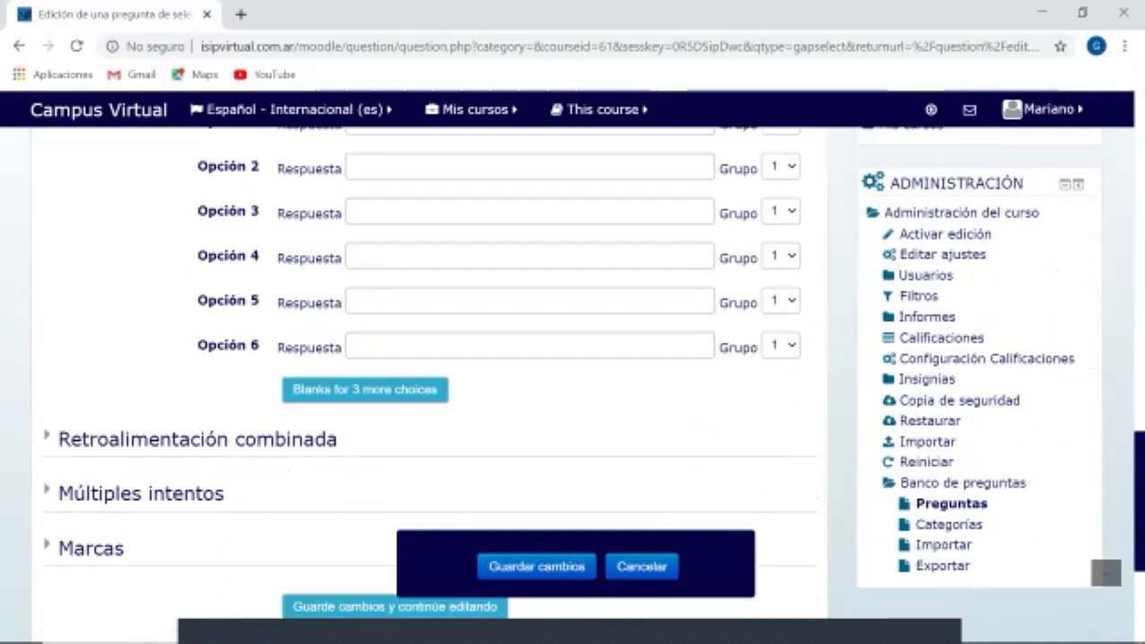
pyautogui.scroll(3, 429, 358)
pyautogui.scroll(4, 429, 358)
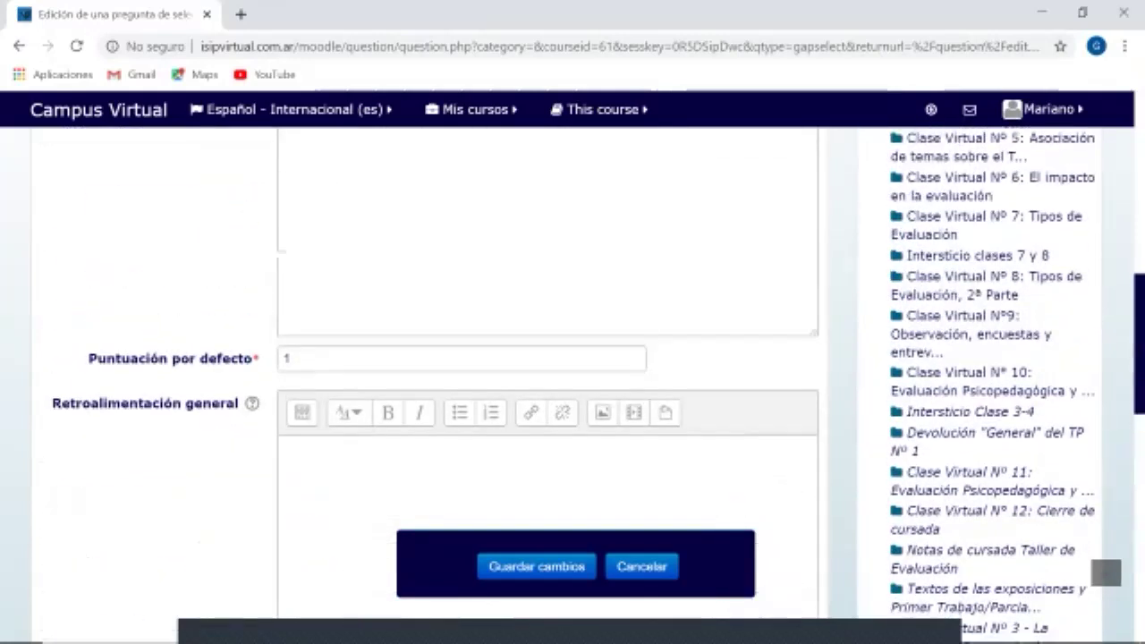
pyautogui.scroll(-4, 430, 358)
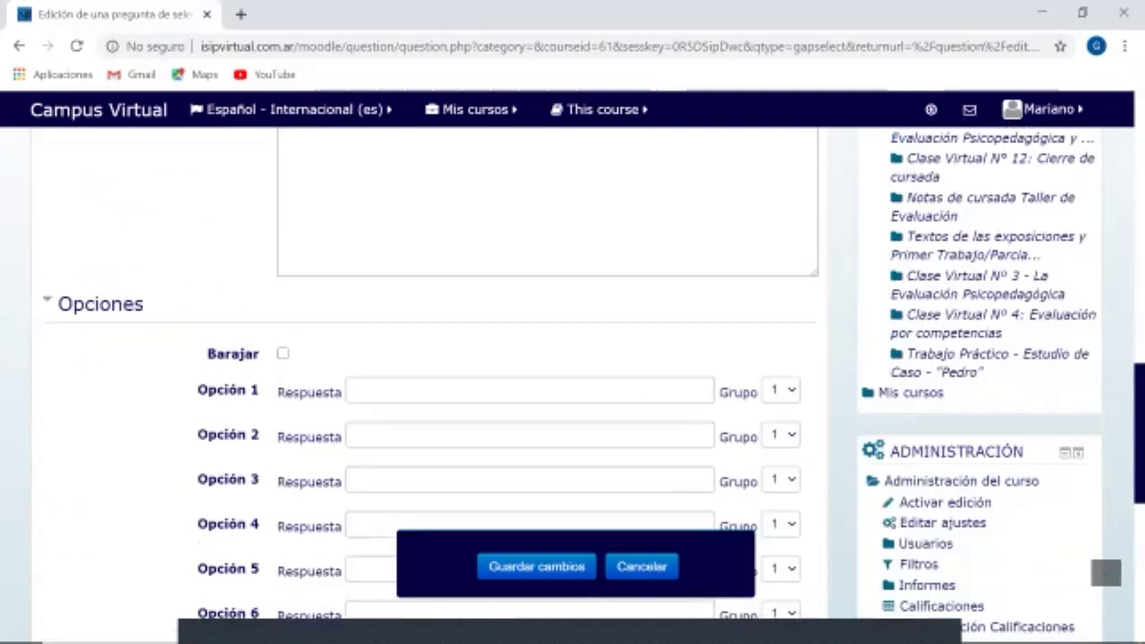
pyautogui.click(781, 390)
pyautogui.click(832, 358)
pyautogui.click(832, 358)
pyautogui.scroll(-3, 832, 358)
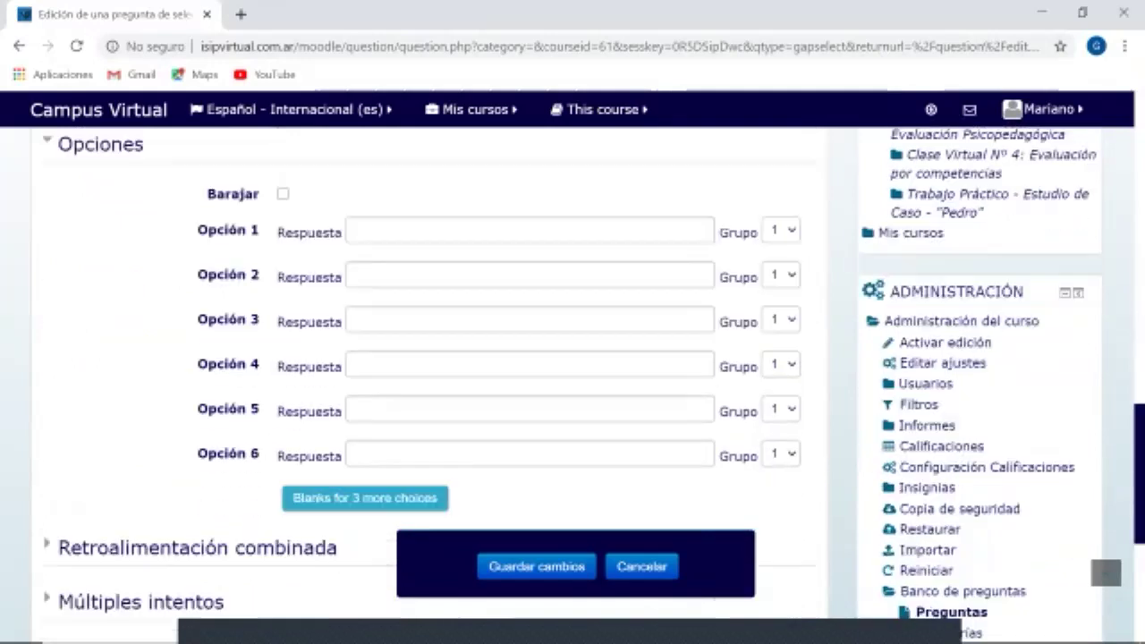
pyautogui.scroll(1, 429, 358)
pyautogui.click(530, 212)
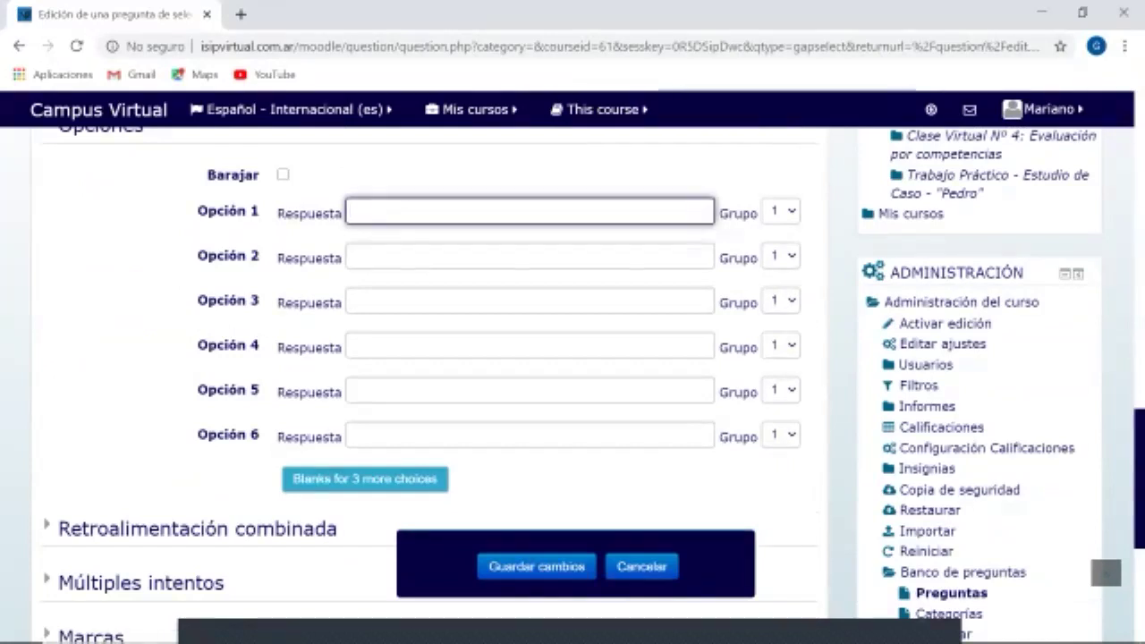
# Expand Retroalimentación combinada and examine the feedback texts for correct, partially correct and incorrect answers.
pyautogui.scroll(-1, 430, 358)
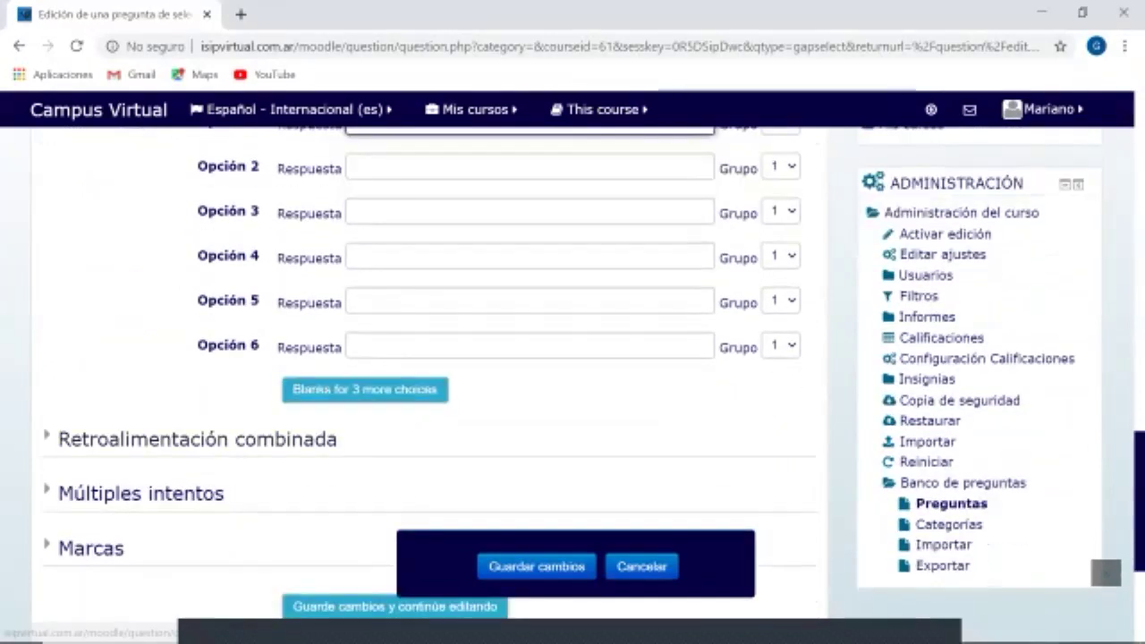
pyautogui.click(196, 438)
pyautogui.scroll(-2, 429, 358)
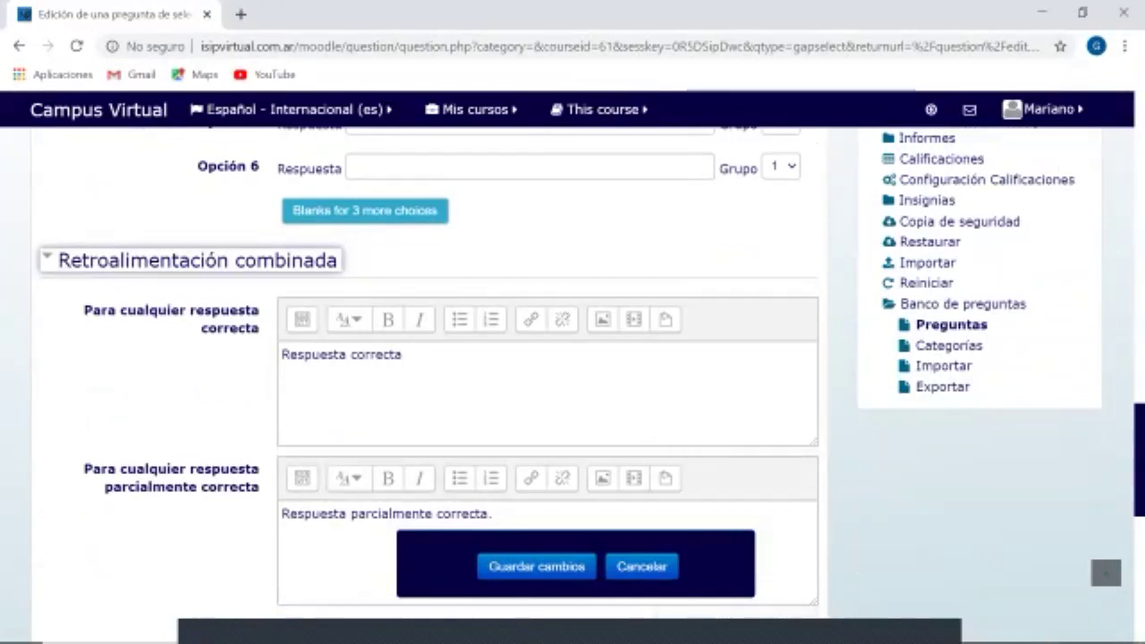
pyautogui.scroll(-1, 430, 358)
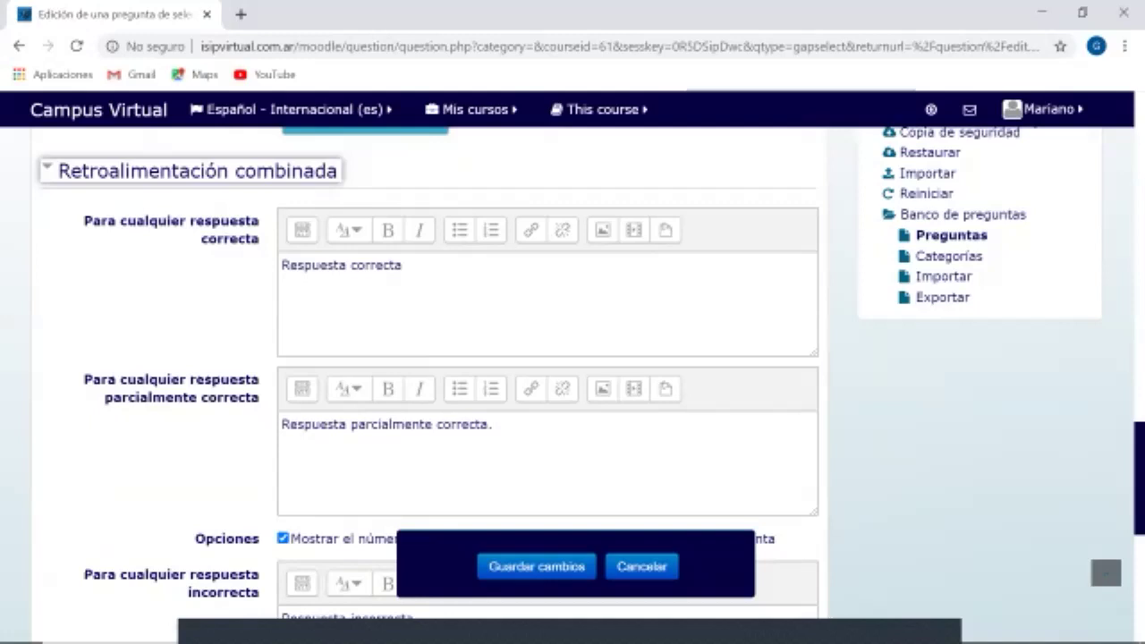
pyautogui.moveTo(403, 265); pyautogui.dragTo(281, 265)
pyautogui.click(403, 265)
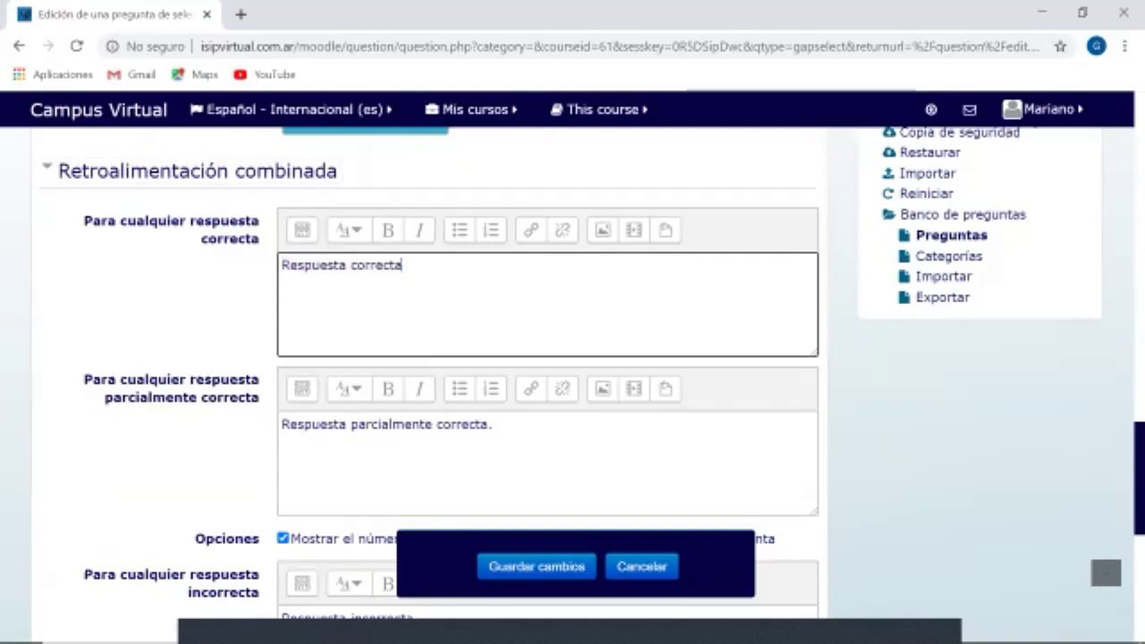
pyautogui.moveTo(403, 265); pyautogui.dragTo(281, 265)
pyautogui.click(403, 265)
pyautogui.scroll(-2, 548, 376)
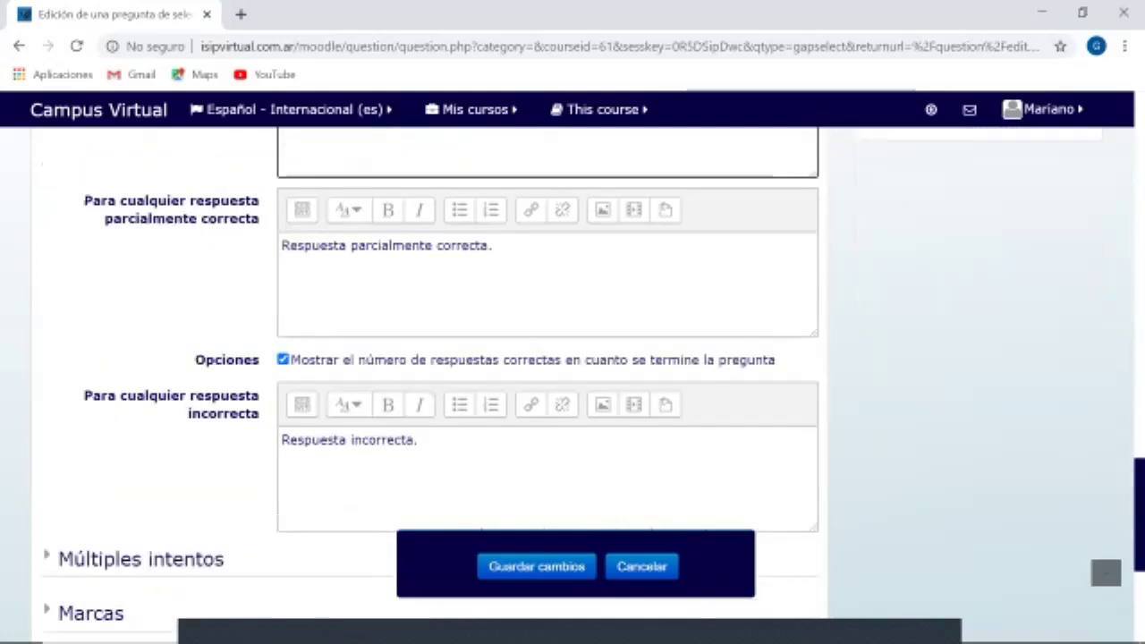
pyautogui.click(418, 440)
pyautogui.scroll(-1, 548, 385)
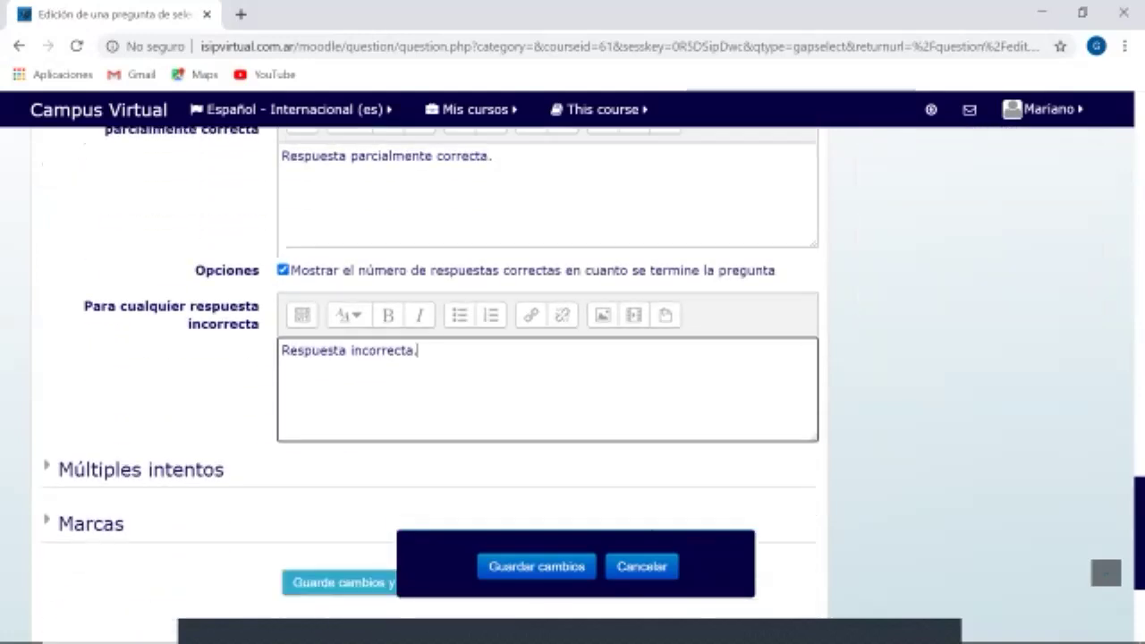
pyautogui.moveTo(494, 157); pyautogui.dragTo(281, 156)
pyautogui.scroll(2, 548, 376)
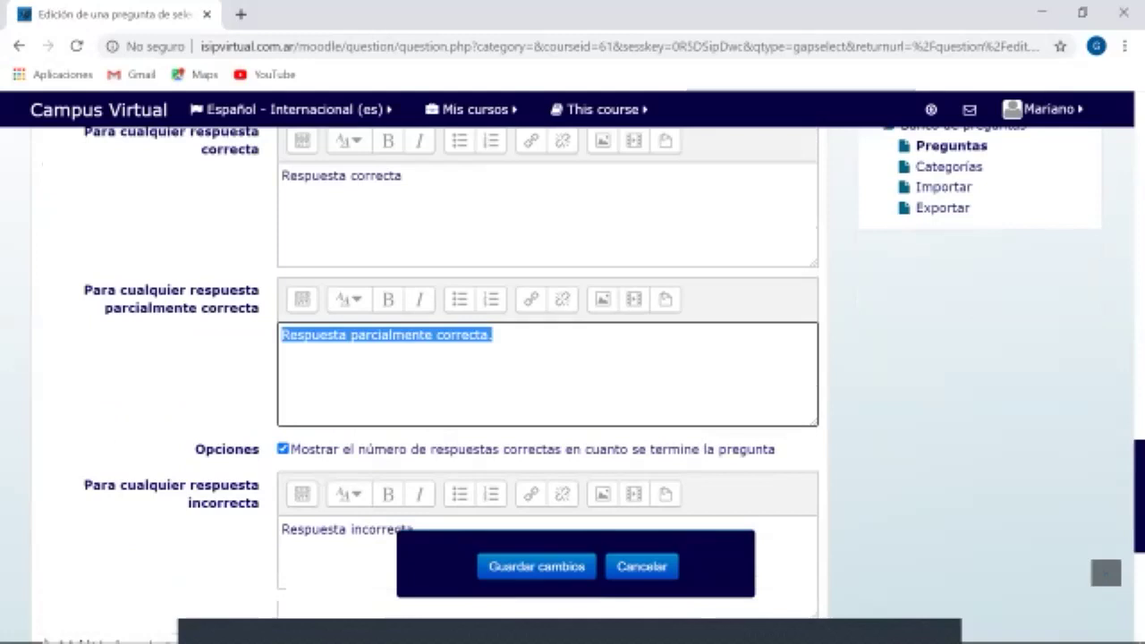
# Recheck the missing-words question's answer options, statement, default mark and general feedback fields.
pyautogui.scroll(4, 547, 375)
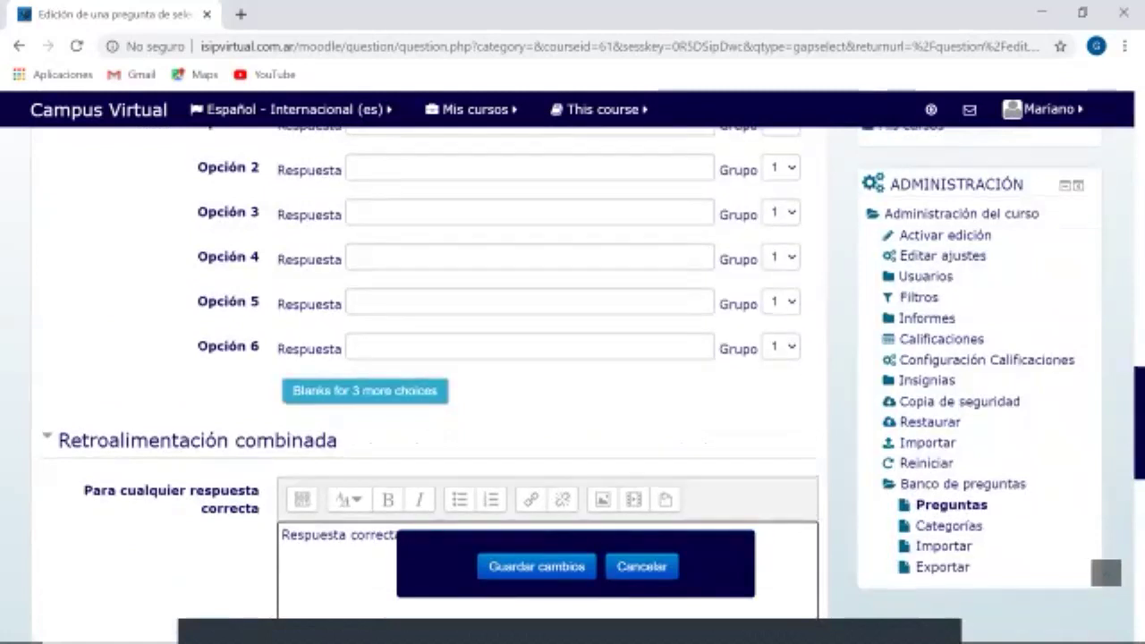
pyautogui.scroll(1, 547, 376)
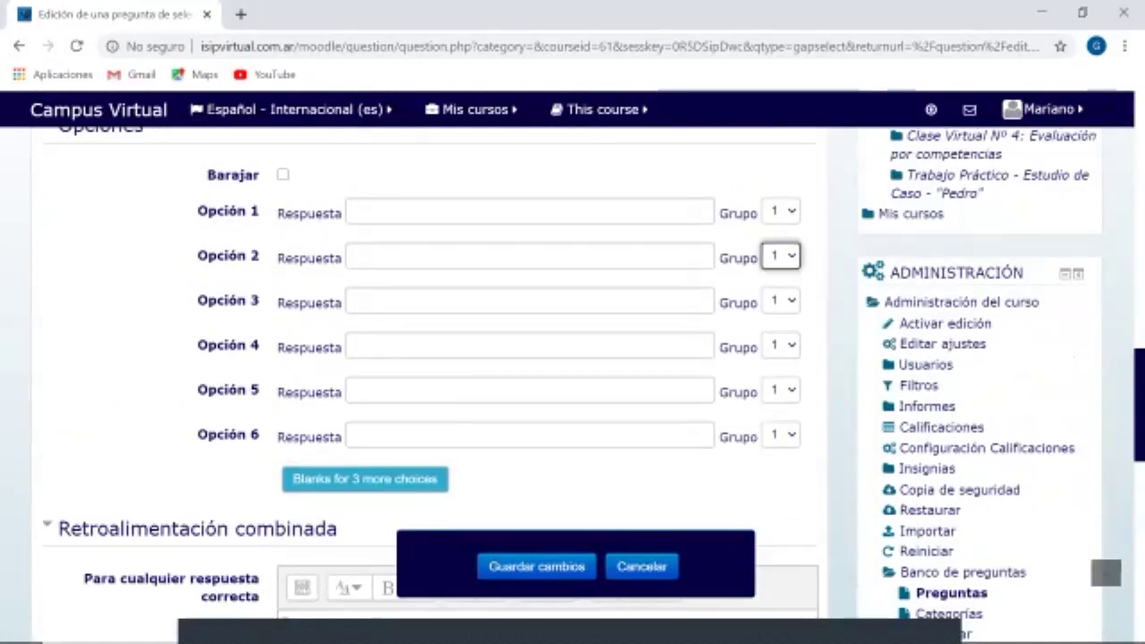
pyautogui.scroll(5, 548, 376)
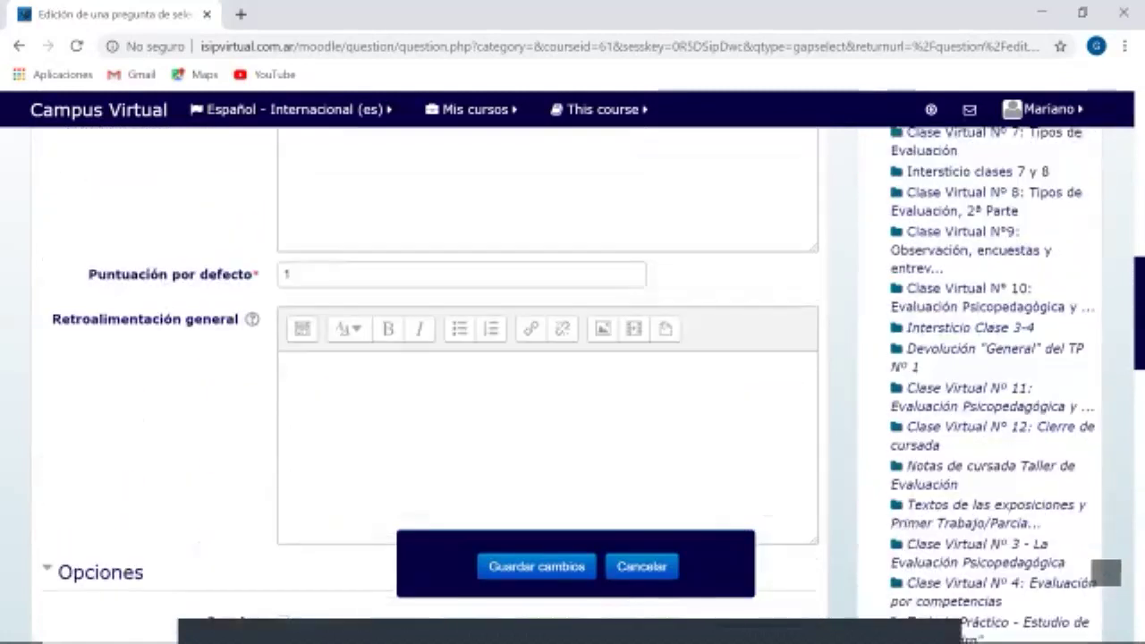
pyautogui.scroll(3, 548, 376)
pyautogui.click(283, 250)
pyautogui.scroll(-7, 548, 376)
pyautogui.scroll(4, 548, 376)
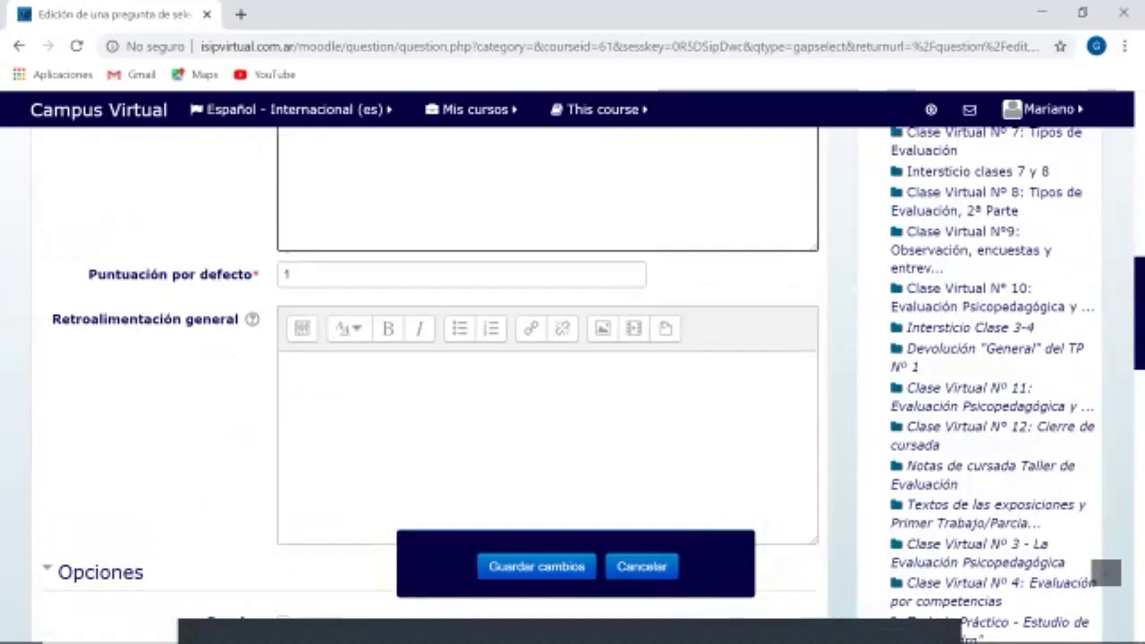
pyautogui.scroll(-4, 548, 375)
pyautogui.scroll(-2, 572, 358)
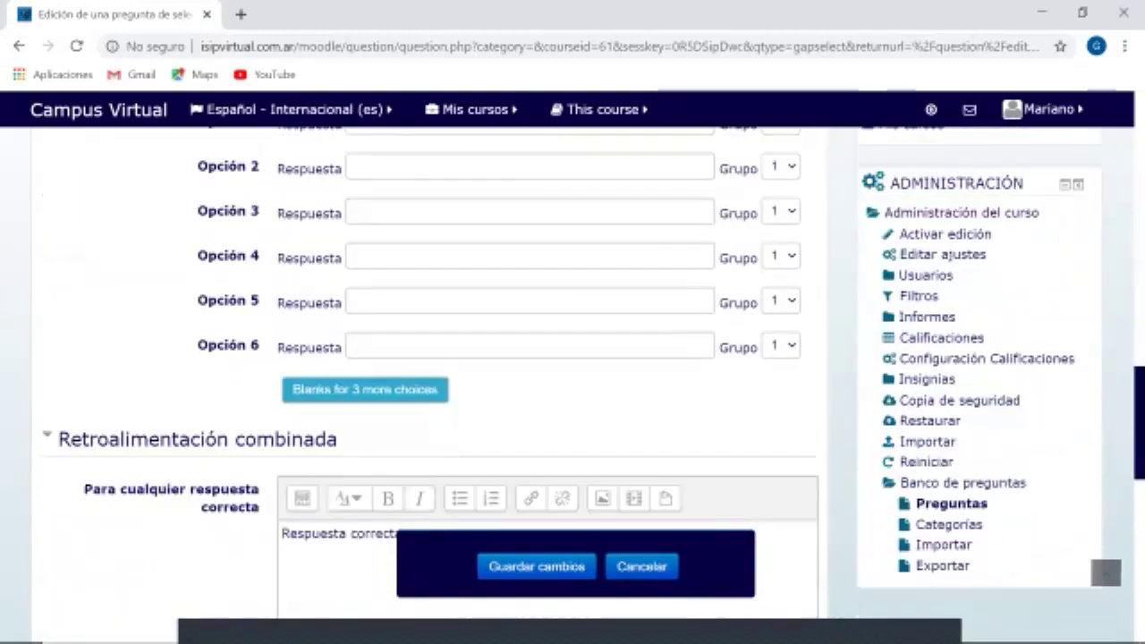
pyautogui.scroll(-1, 573, 358)
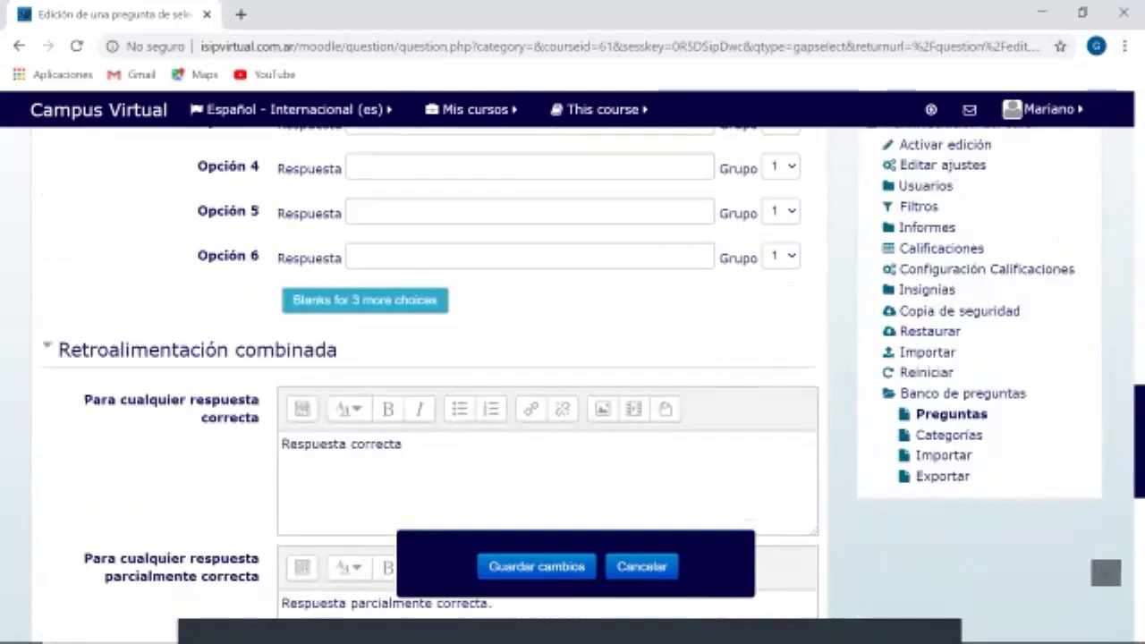
# Review the remaining combined feedback fields, then expand Múltiples intentos and look over its penalty and hint settings.
pyautogui.scroll(-4, 573, 358)
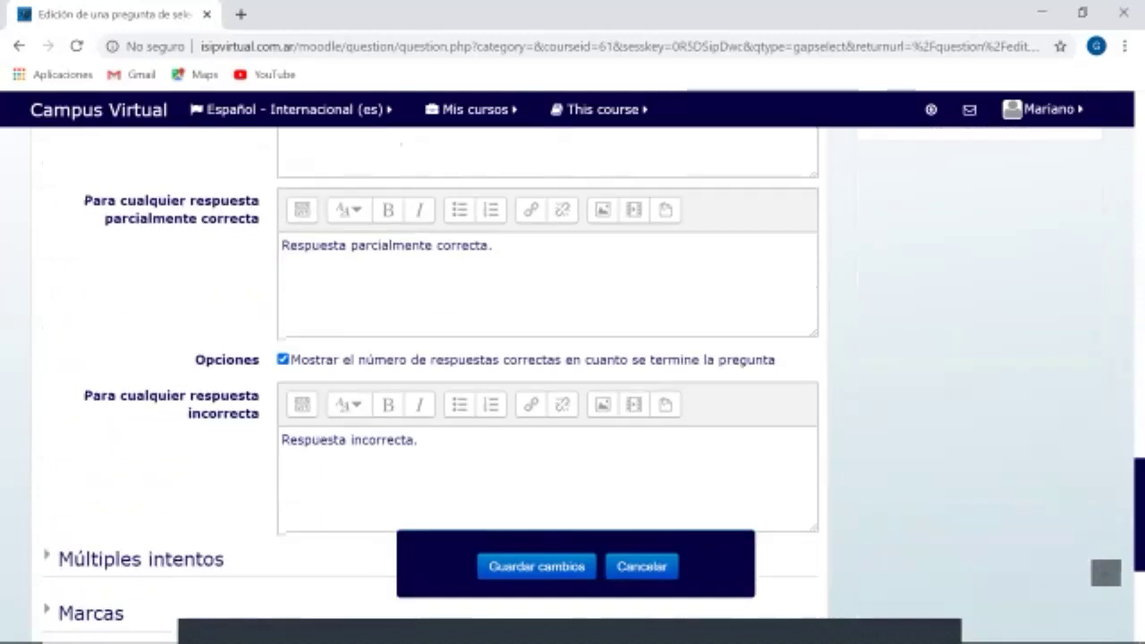
pyautogui.scroll(-1, 547, 358)
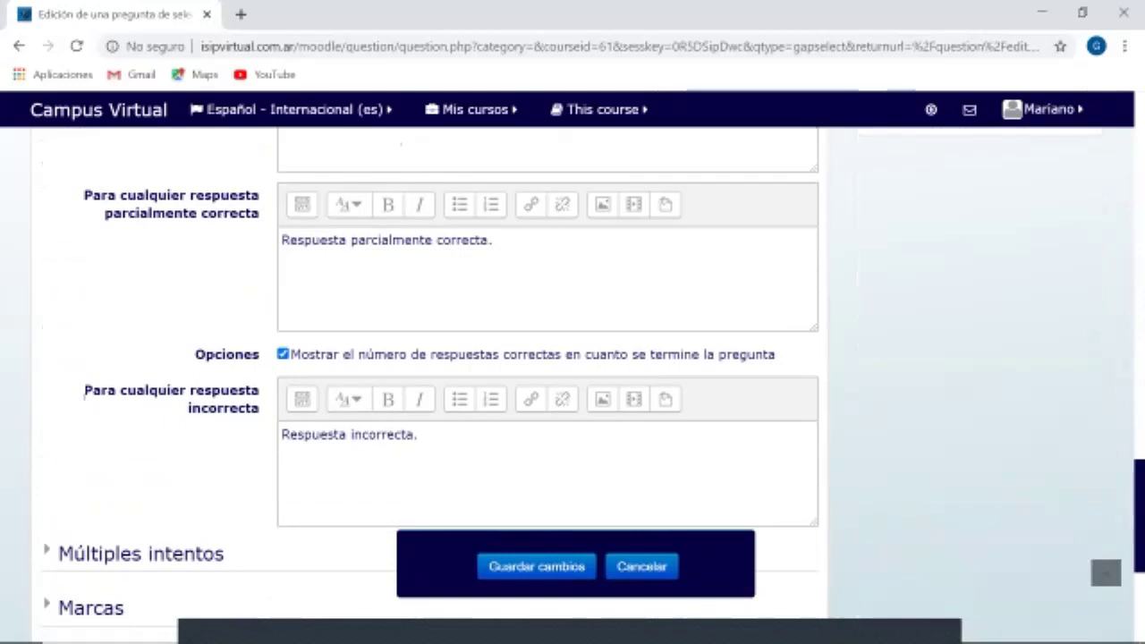
pyautogui.scroll(-5, 573, 358)
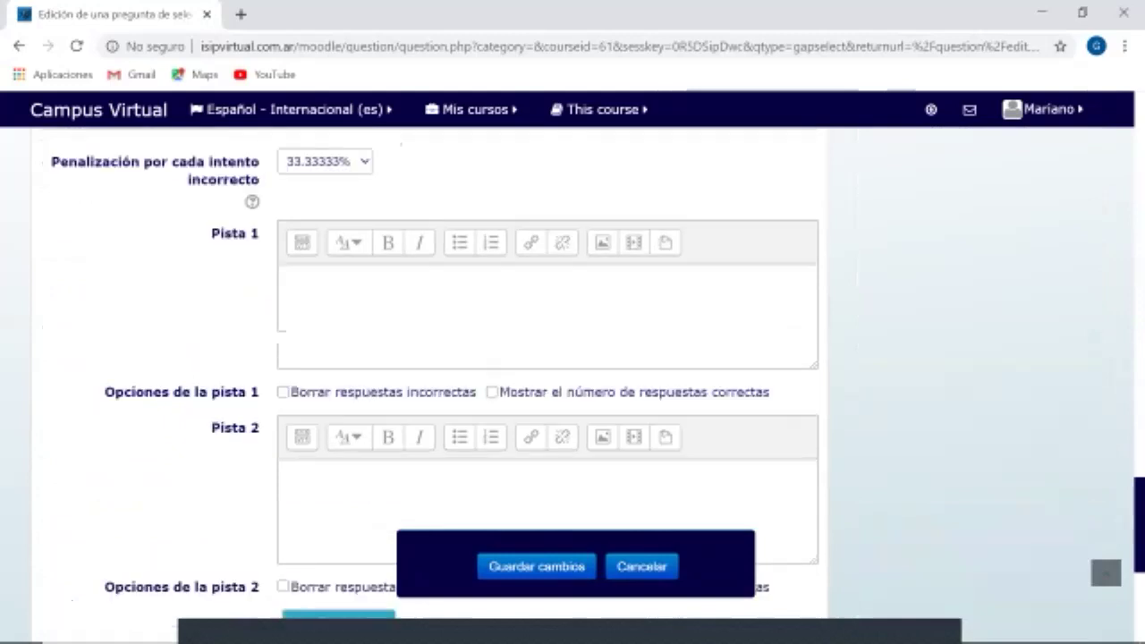
pyautogui.scroll(2, 573, 358)
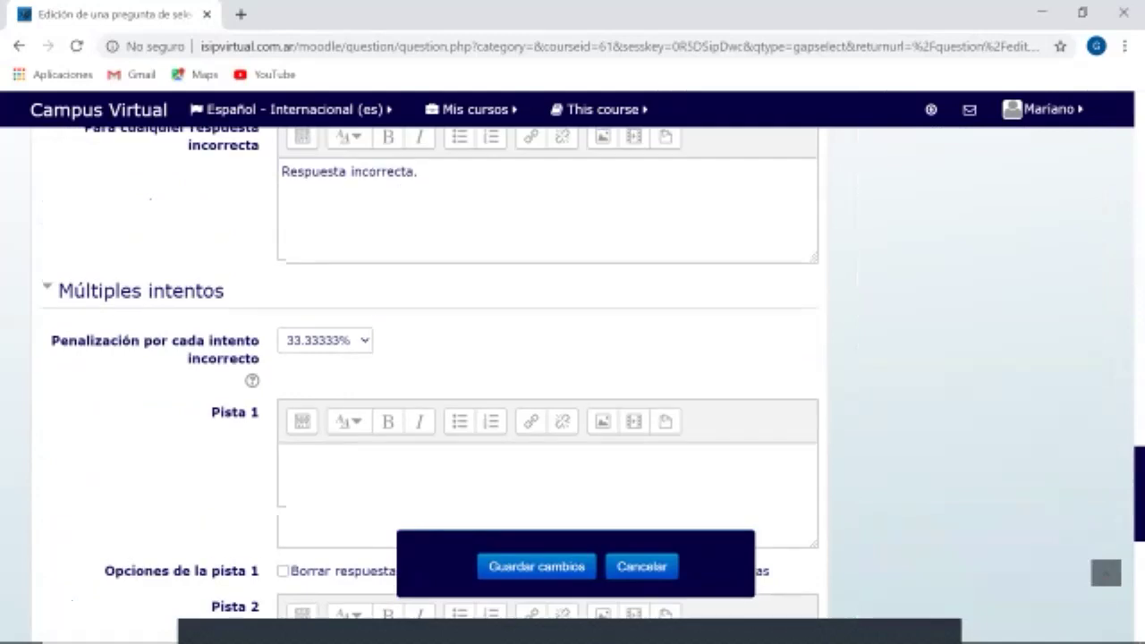
pyautogui.scroll(8, 573, 358)
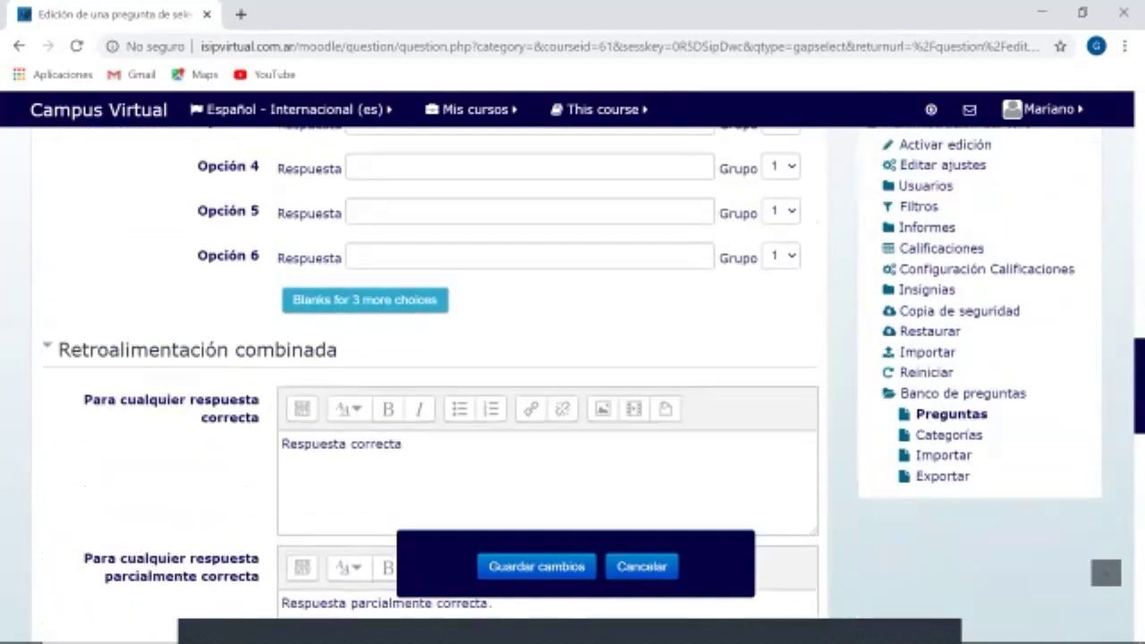
# Examine the group numbers offered for Opción 1 in the Opciones section.
pyautogui.scroll(3, 572, 385)
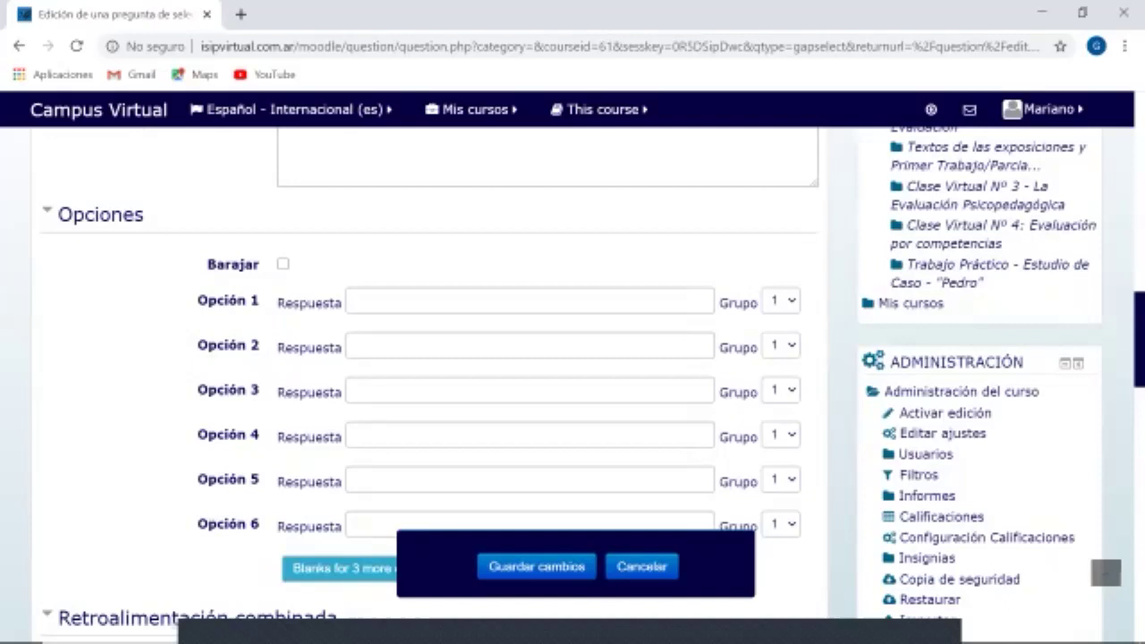
pyautogui.click(780, 300)
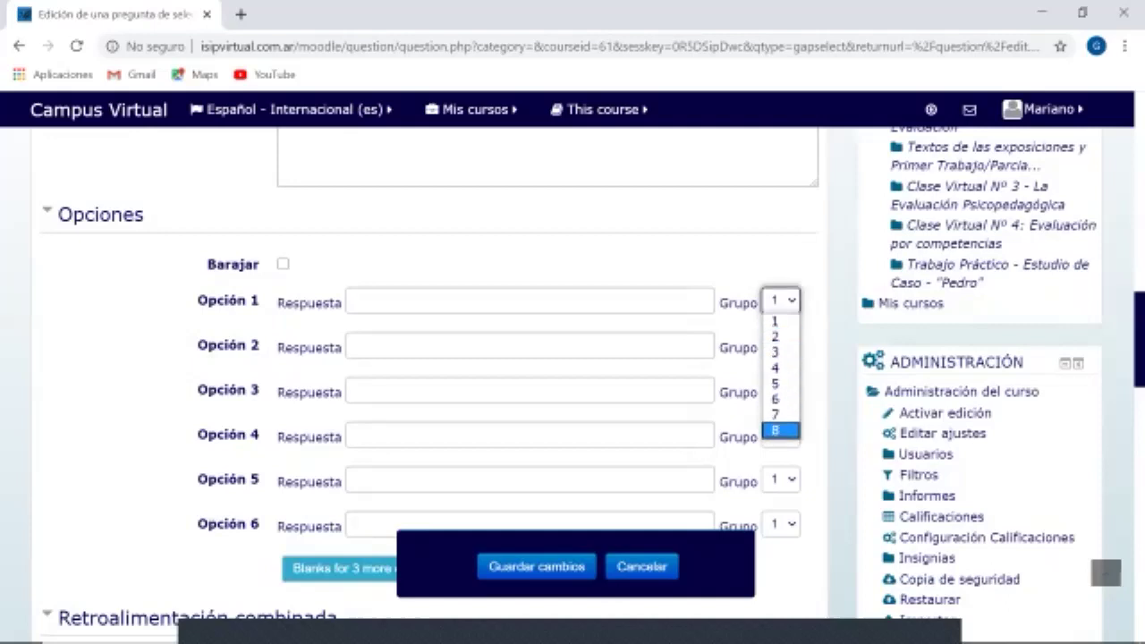
pyautogui.press('Return')
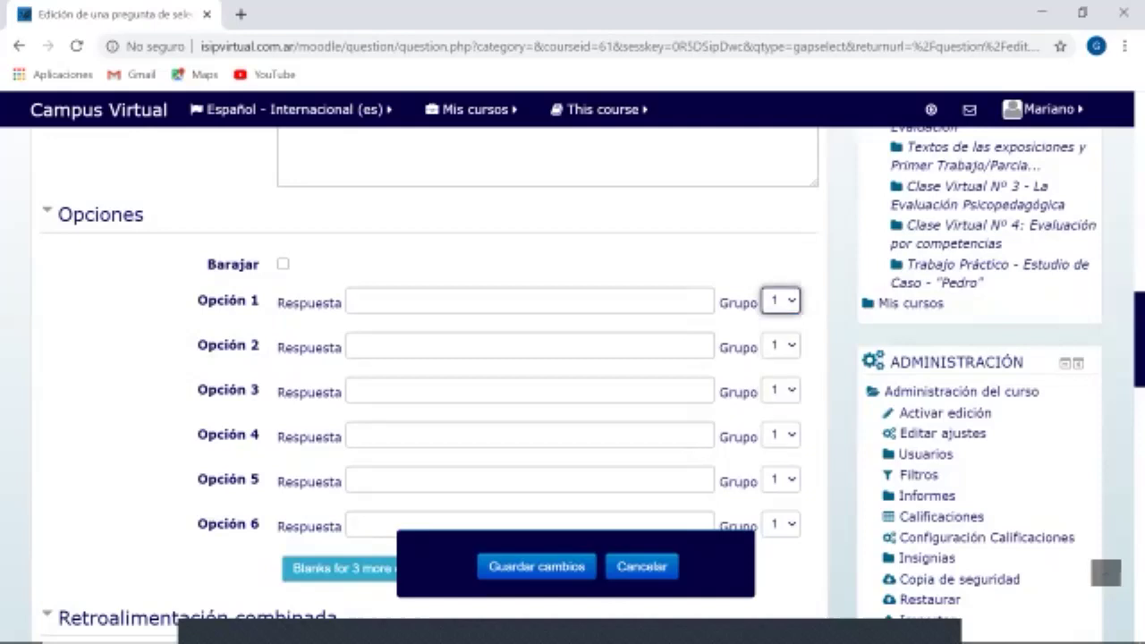
pyautogui.hotkey('alt', 'Down')
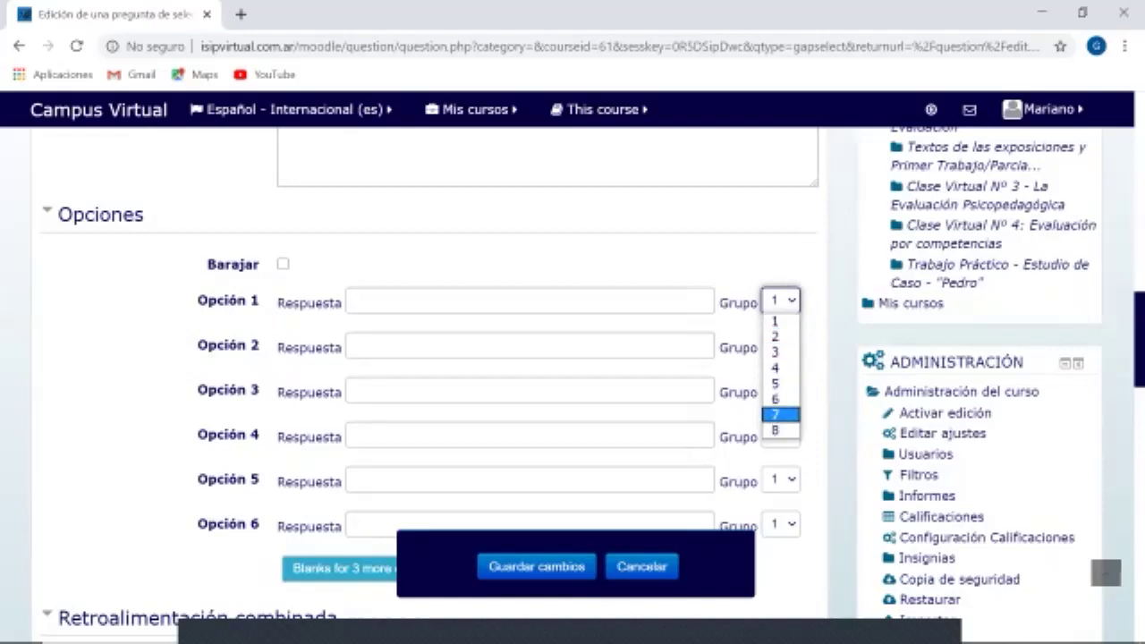
pyautogui.press('Return')
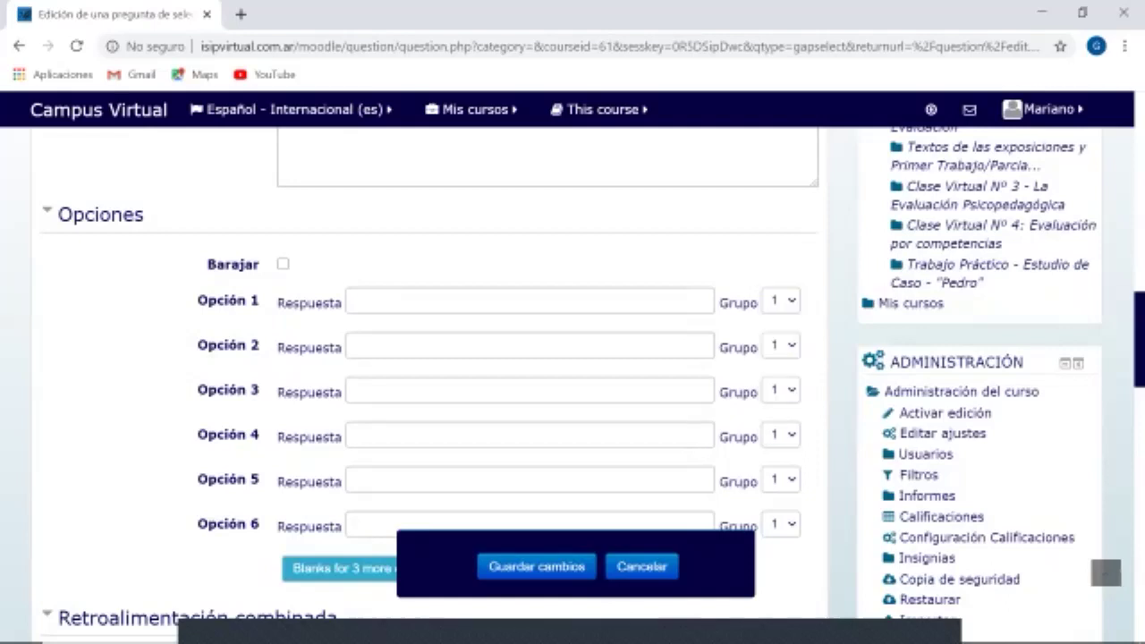
# Enable Barajar for the answer options and choose group 1 for Opción 1.
pyautogui.click(283, 264)
pyautogui.click(780, 300)
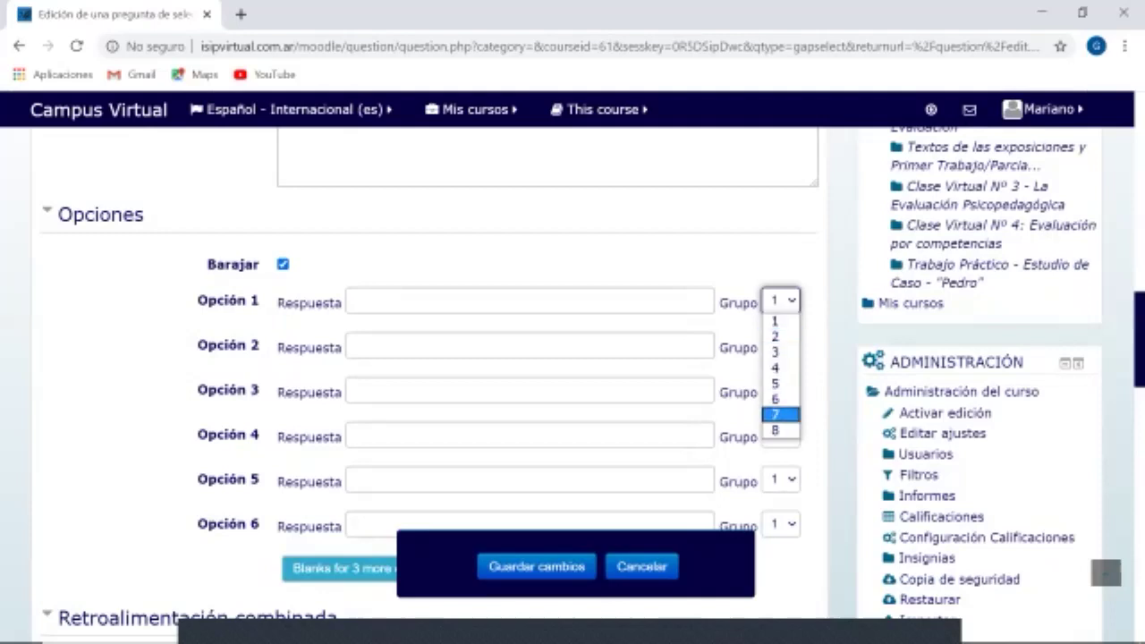
pyautogui.click(781, 322)
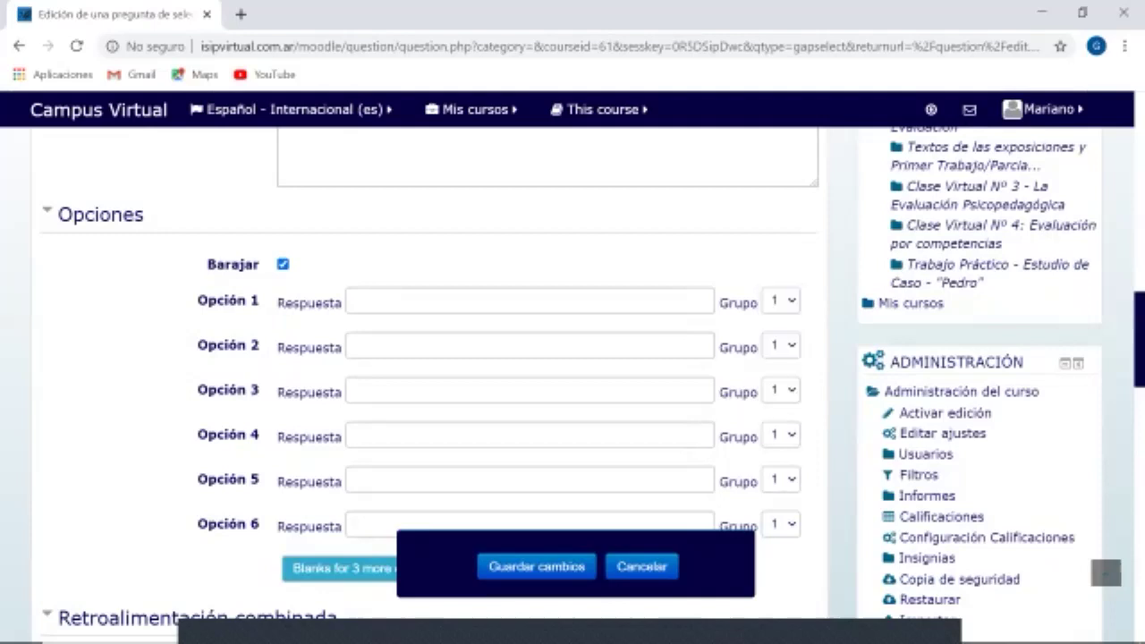
# Turn off Barajar for the missing-words question's answer options.
pyautogui.click(283, 264)
pyautogui.scroll(-3, 429, 358)
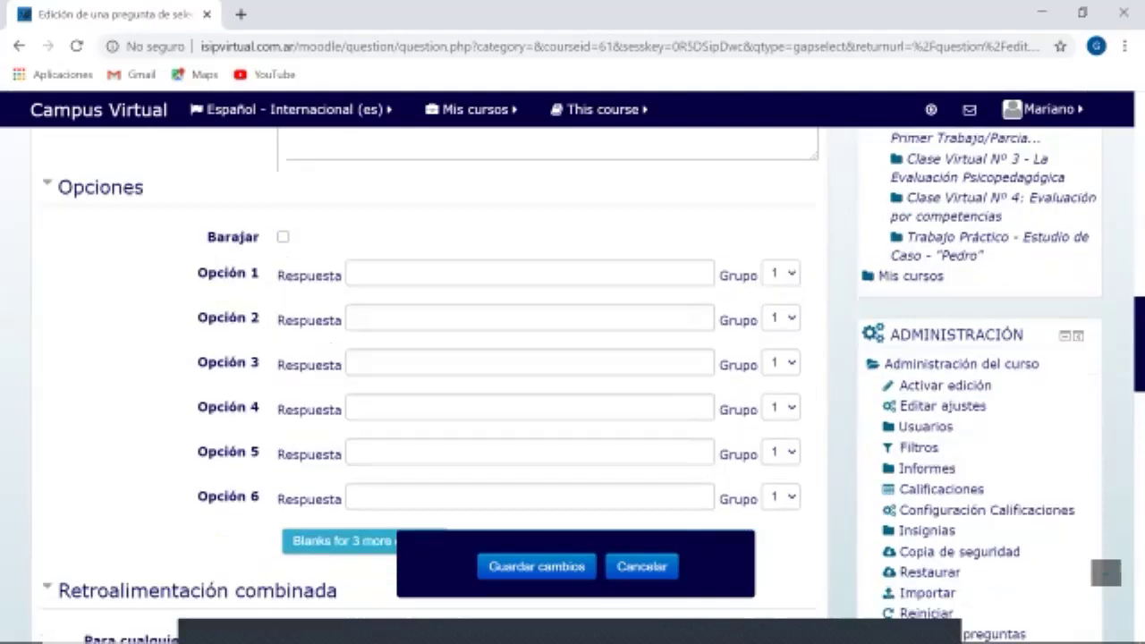
pyautogui.scroll(3, 429, 358)
pyautogui.scroll(-3, 430, 358)
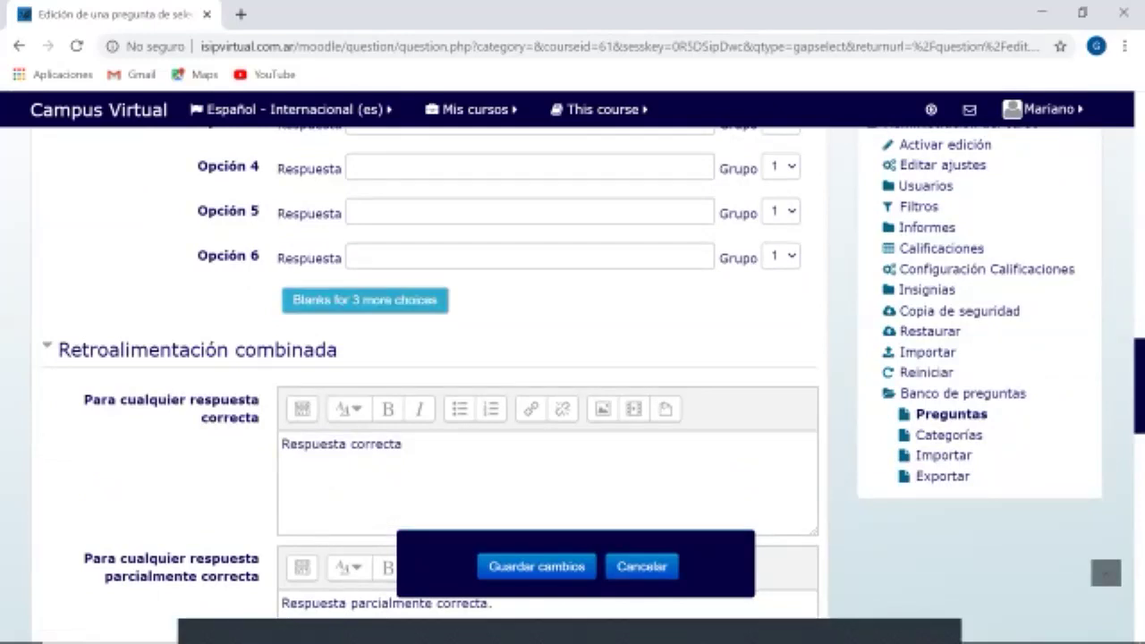
# Review the combined feedback texts, the penalty per incorrect attempt, and the Pista 1 and Pista 2 settings.
pyautogui.scroll(-1, 573, 358)
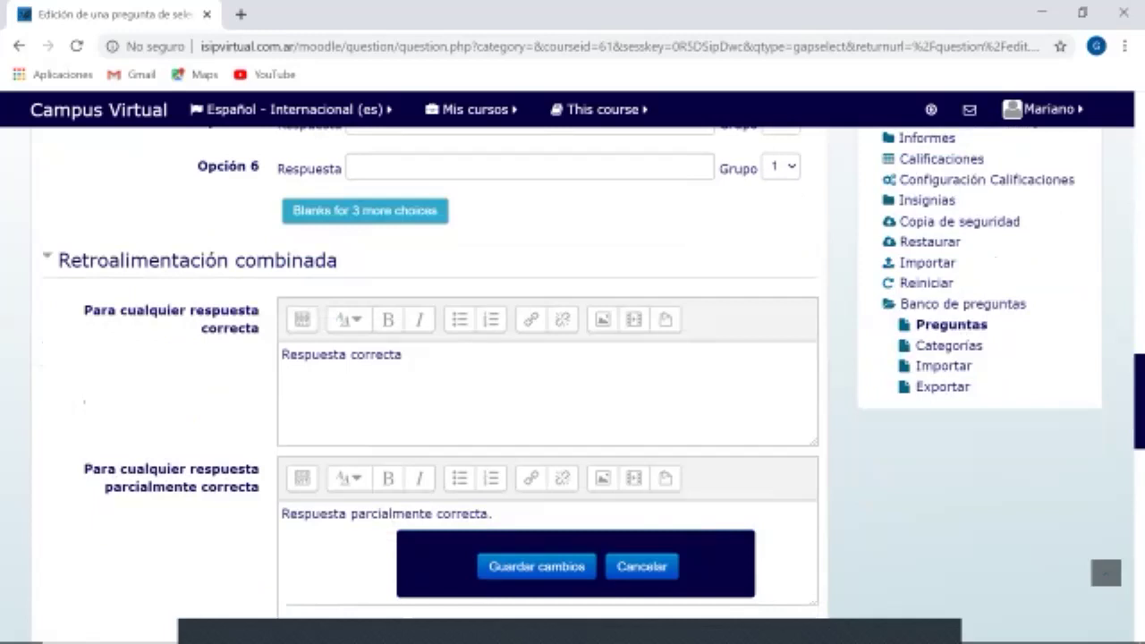
pyautogui.scroll(-2, 573, 358)
pyautogui.scroll(-3, 573, 357)
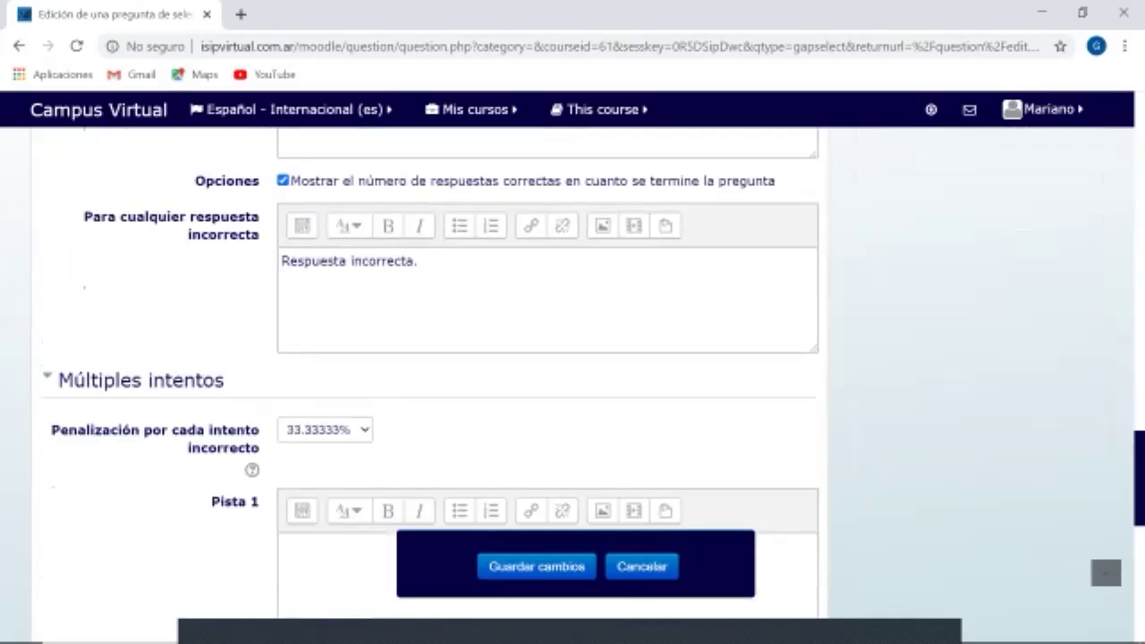
pyautogui.scroll(-2, 572, 358)
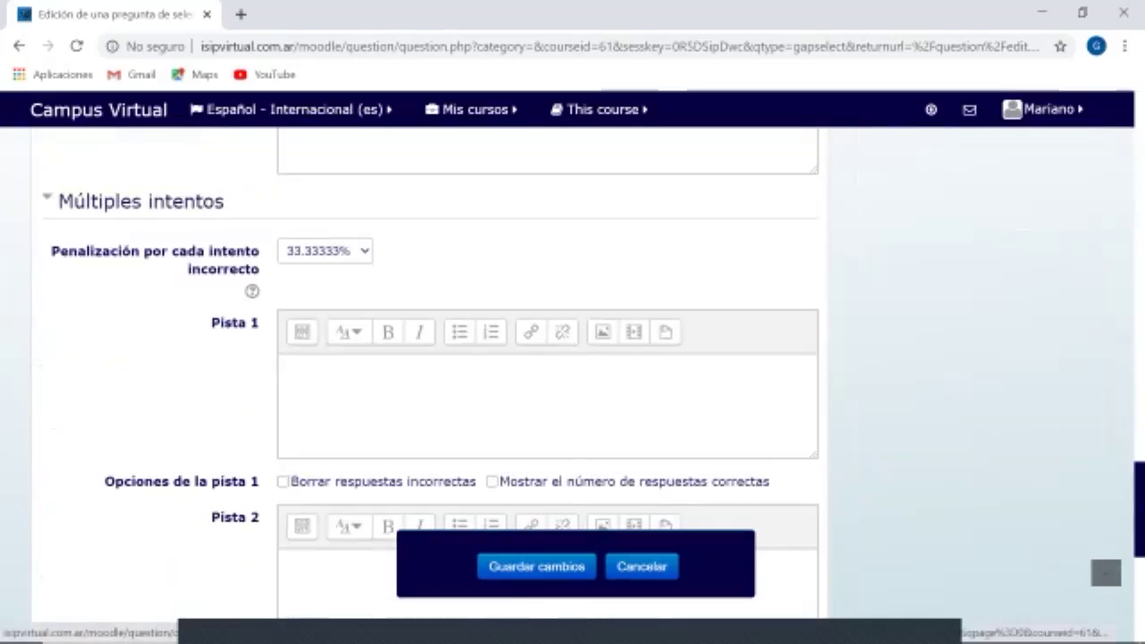
pyautogui.scroll(-2, 572, 358)
pyautogui.scroll(-1, 572, 358)
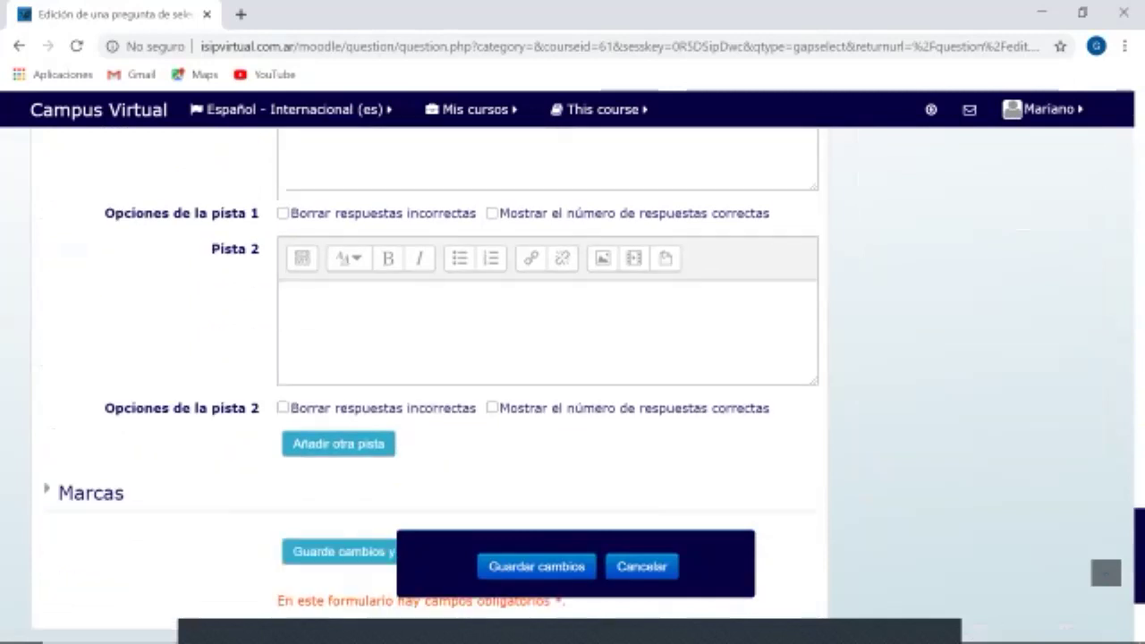
pyautogui.scroll(4, 573, 358)
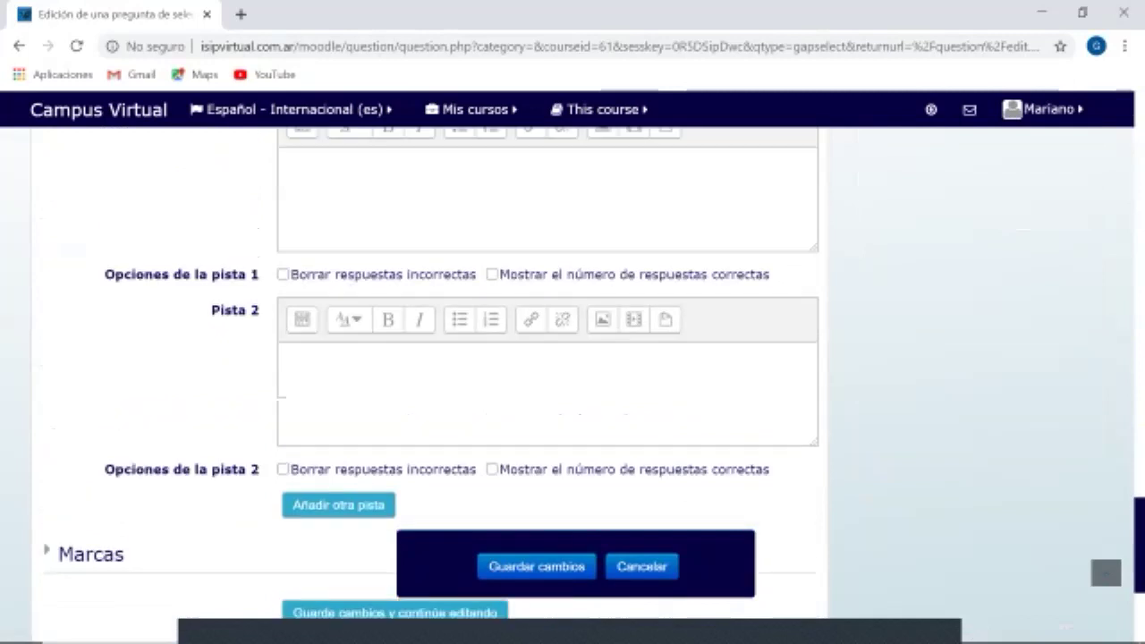
# Collapse Múltiples intentos, then expand Marcas to check its tag field and collapse it again.
pyautogui.click(140, 291)
pyautogui.press('Tab')
pyautogui.press('Return')
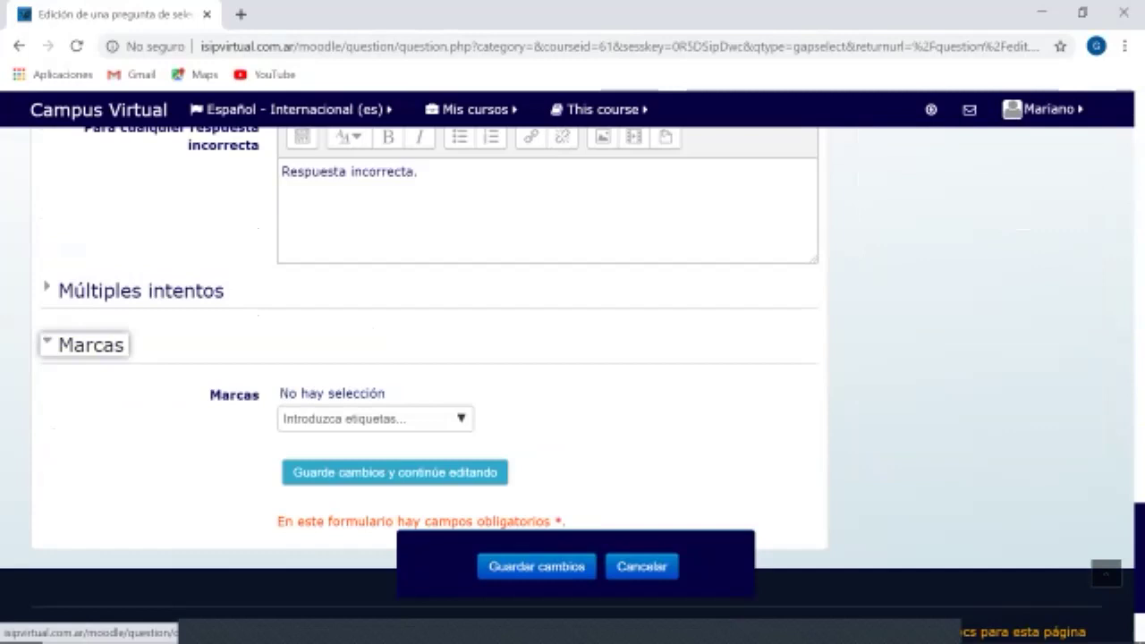
pyautogui.press('Return')
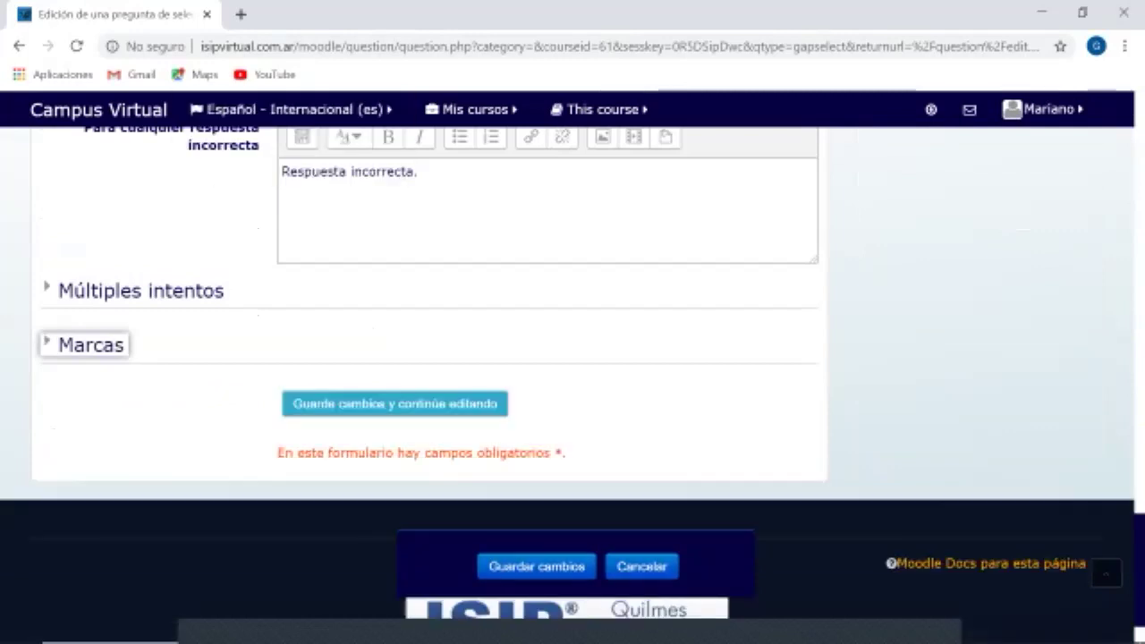
# Cancel the missing-words question without saving and look over the question list in the Banco de preguntas.
pyautogui.click(641, 566)
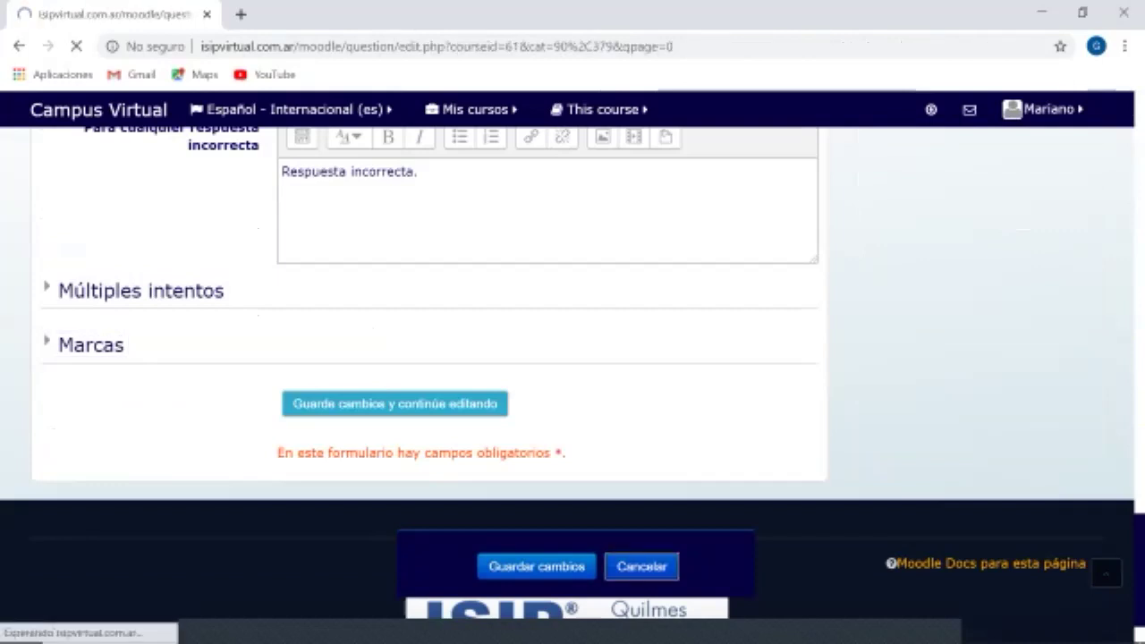
pyautogui.scroll(-3, 573, 358)
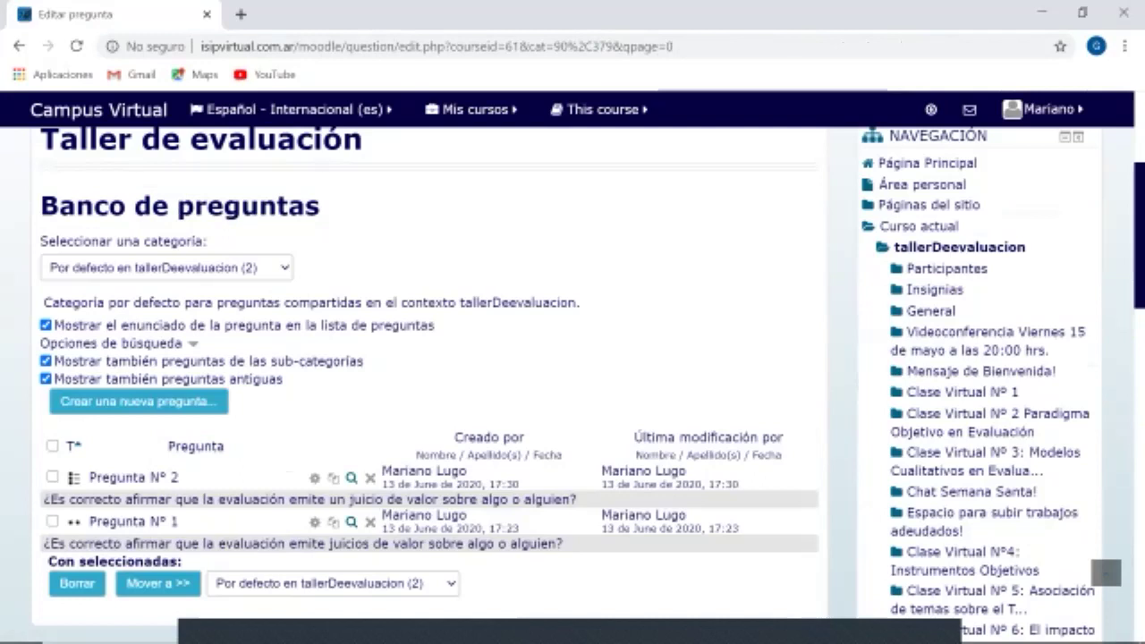
pyautogui.scroll(-1, 430, 375)
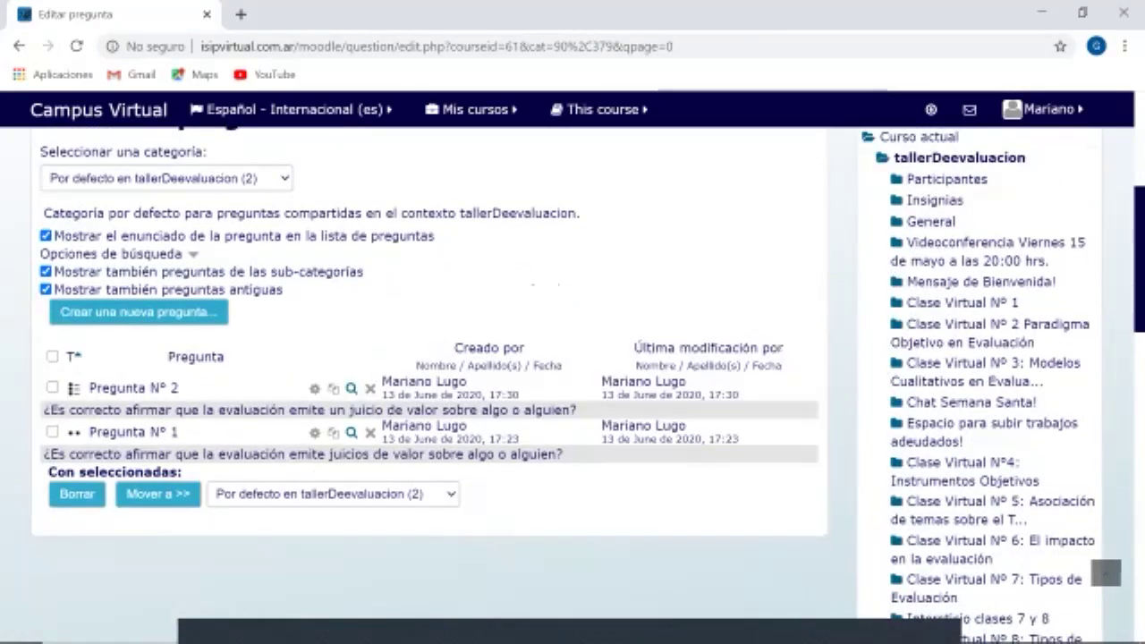
pyautogui.scroll(1, 430, 376)
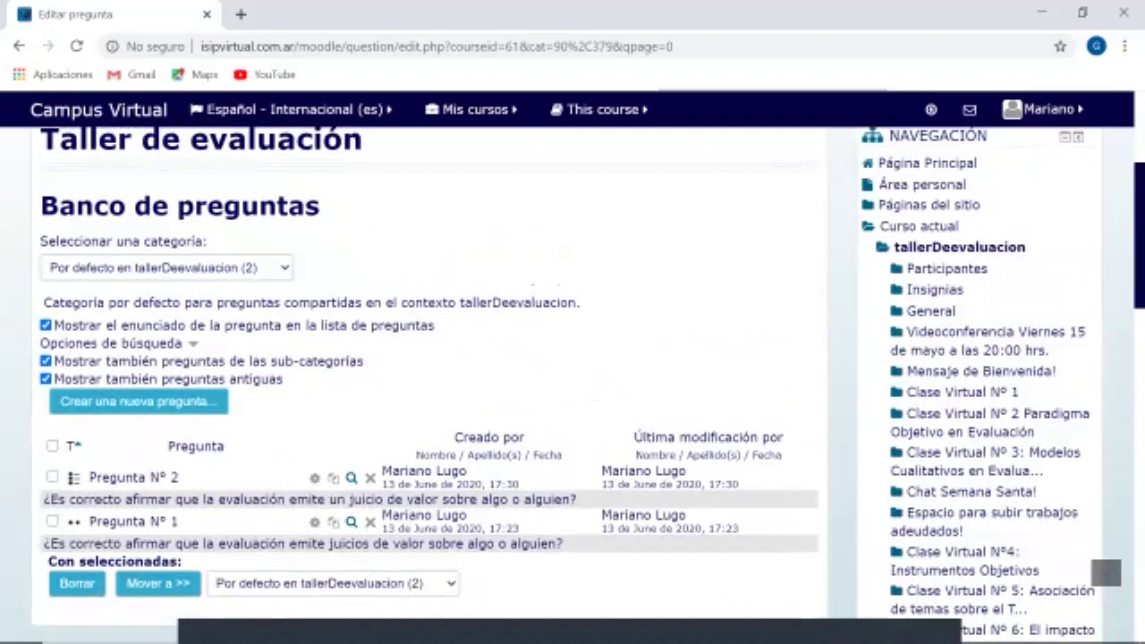
# Start creating a question and review the descriptions of the Opción múltiple, Verdadero/Falso and Ensayo types.
pyautogui.click(139, 401)
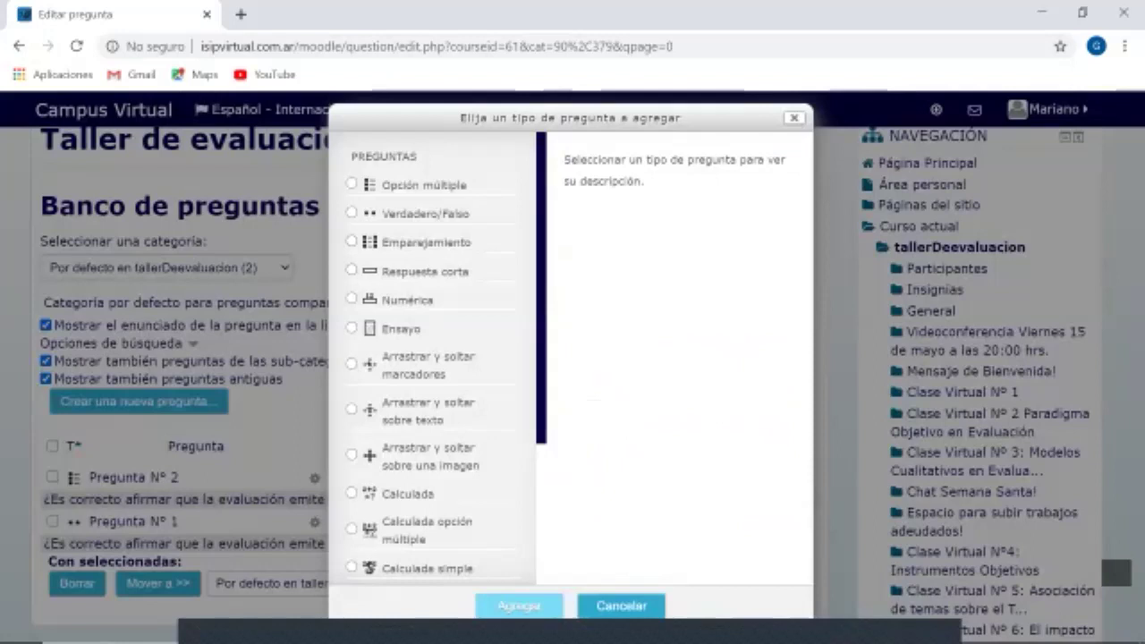
pyautogui.click(352, 184)
pyautogui.click(352, 213)
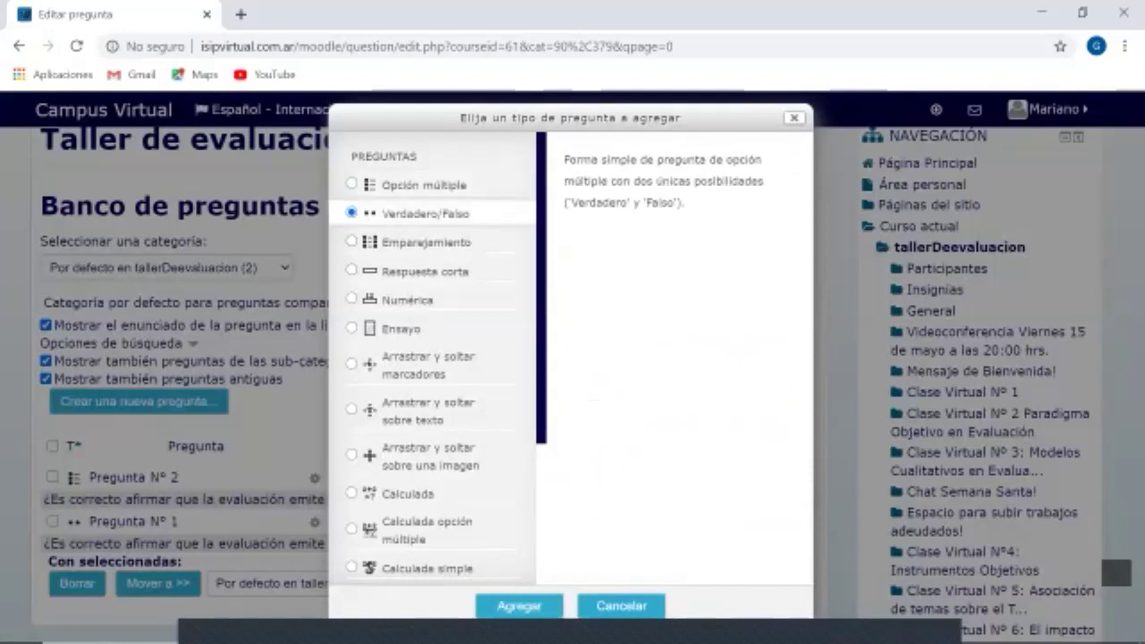
pyautogui.click(352, 328)
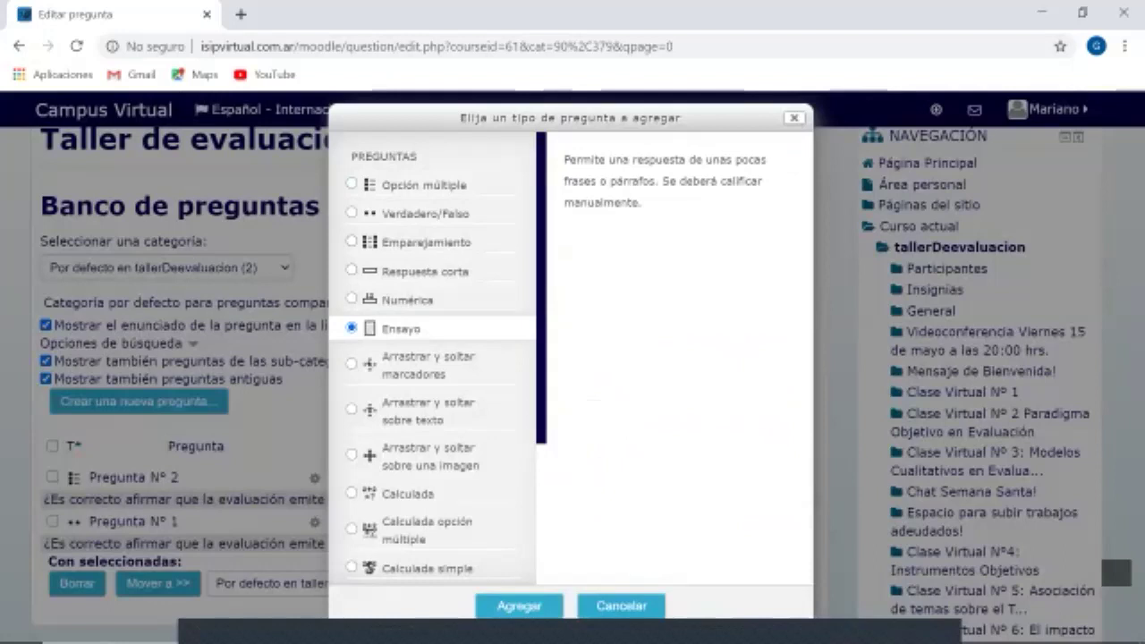
pyautogui.scroll(-3, 433, 358)
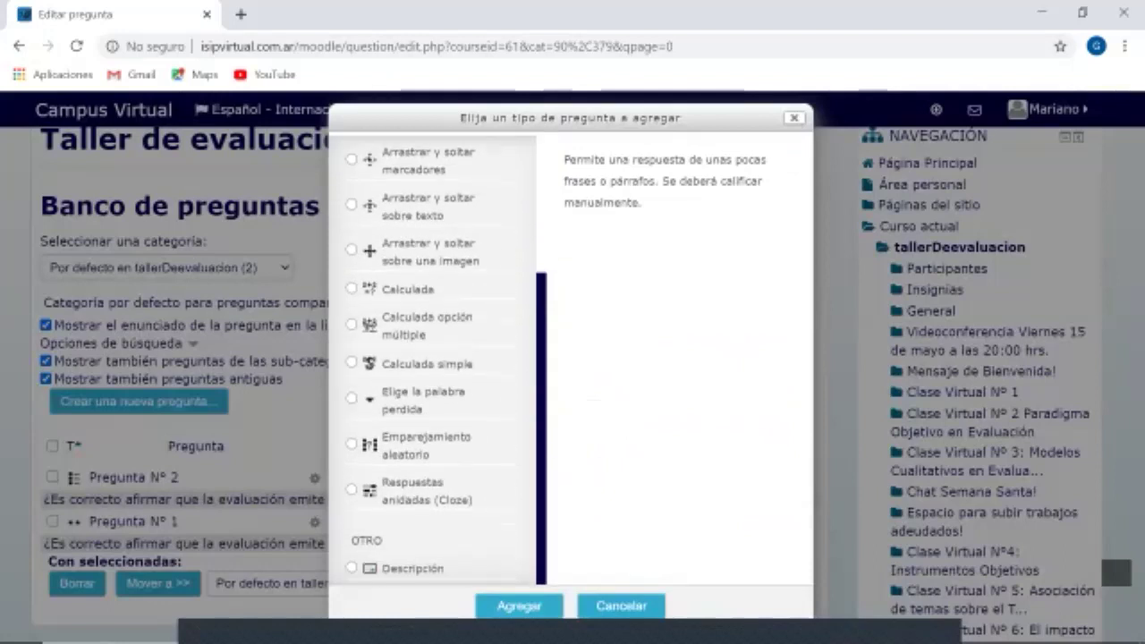
pyautogui.scroll(3, 432, 358)
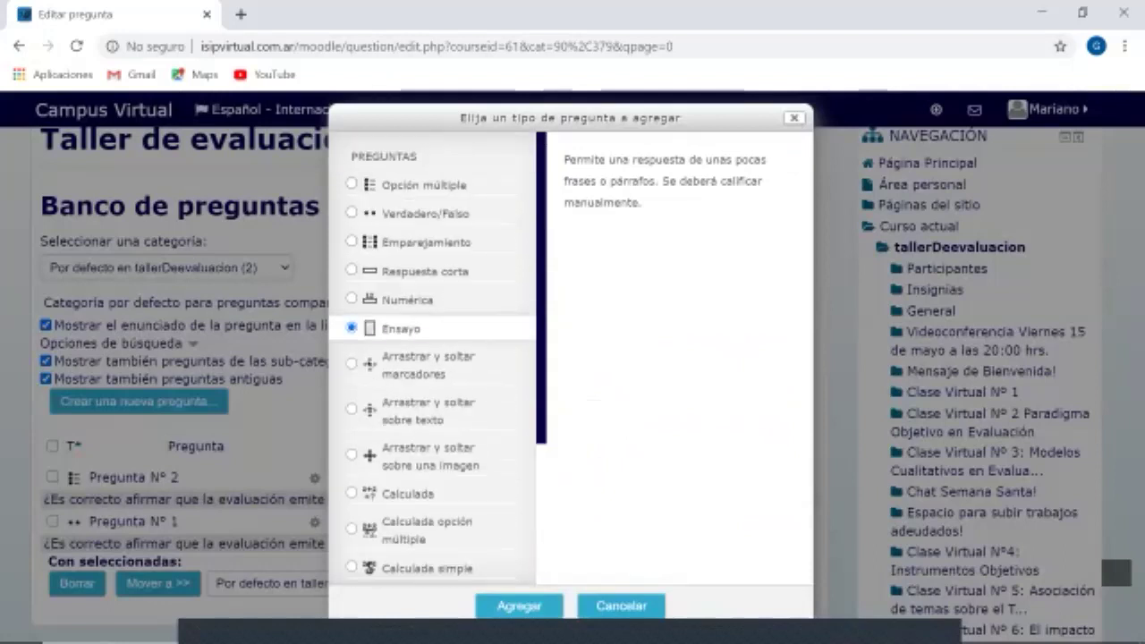
pyautogui.scroll(-3, 432, 358)
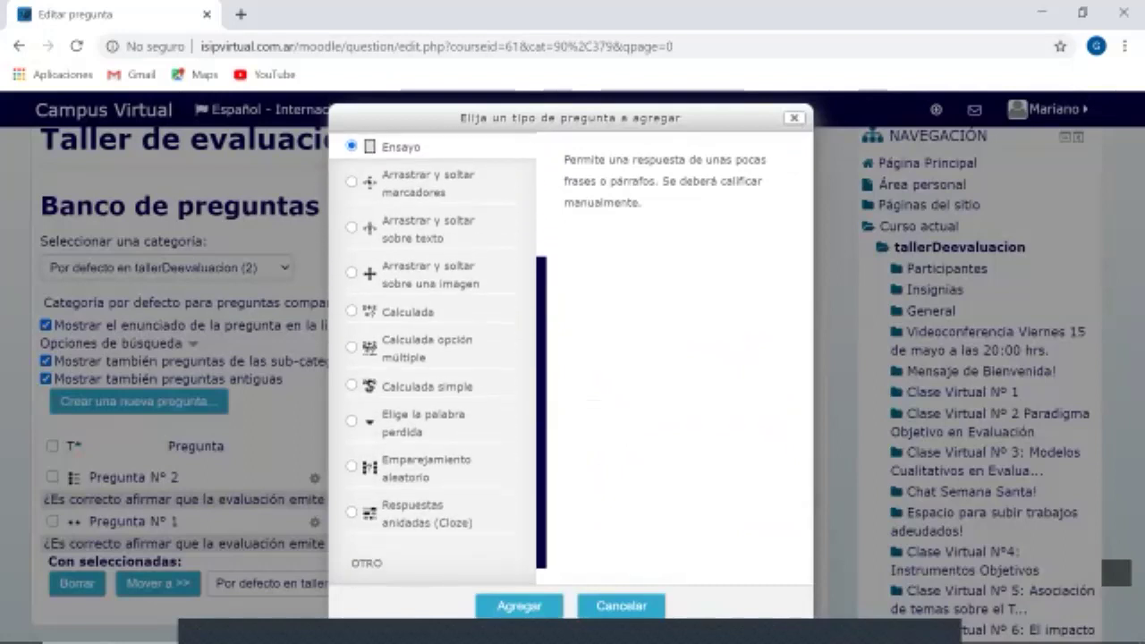
pyautogui.scroll(2, 432, 358)
pyautogui.scroll(-2, 432, 358)
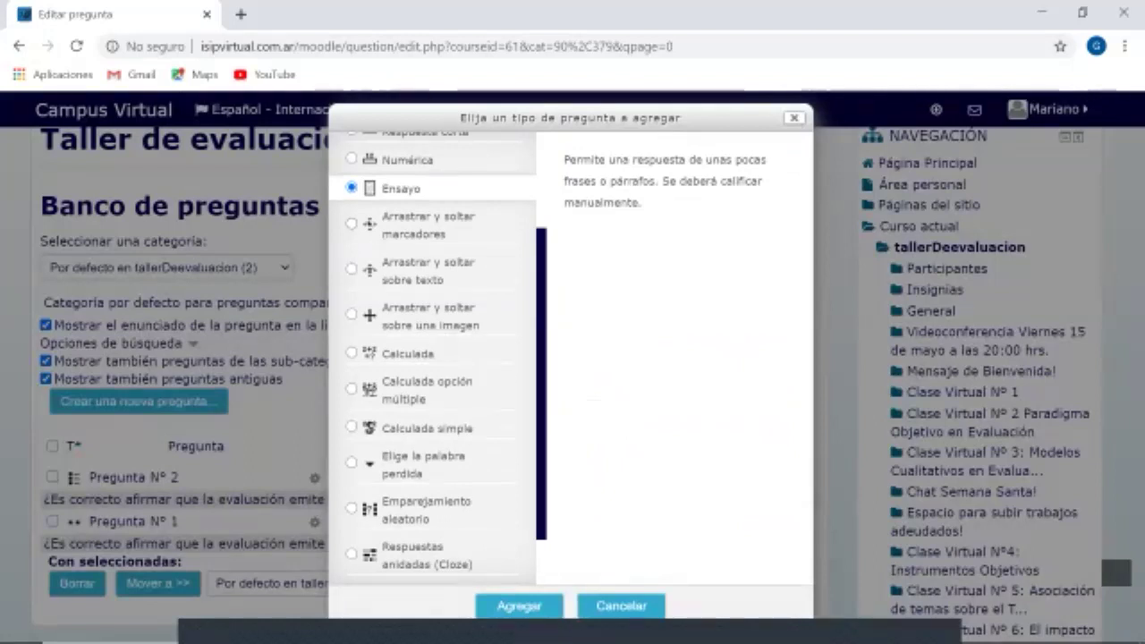
# Review the description of the Arrastrar y soltar sobre una imagen question type and look through the available types.
pyautogui.click(351, 314)
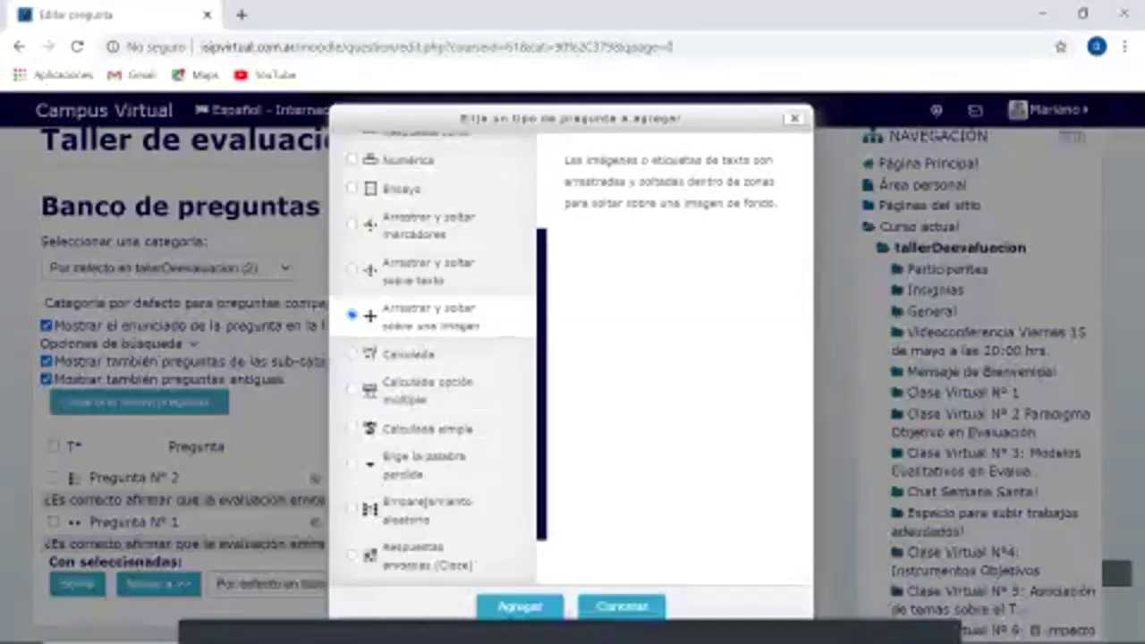
pyautogui.scroll(-1, 434, 358)
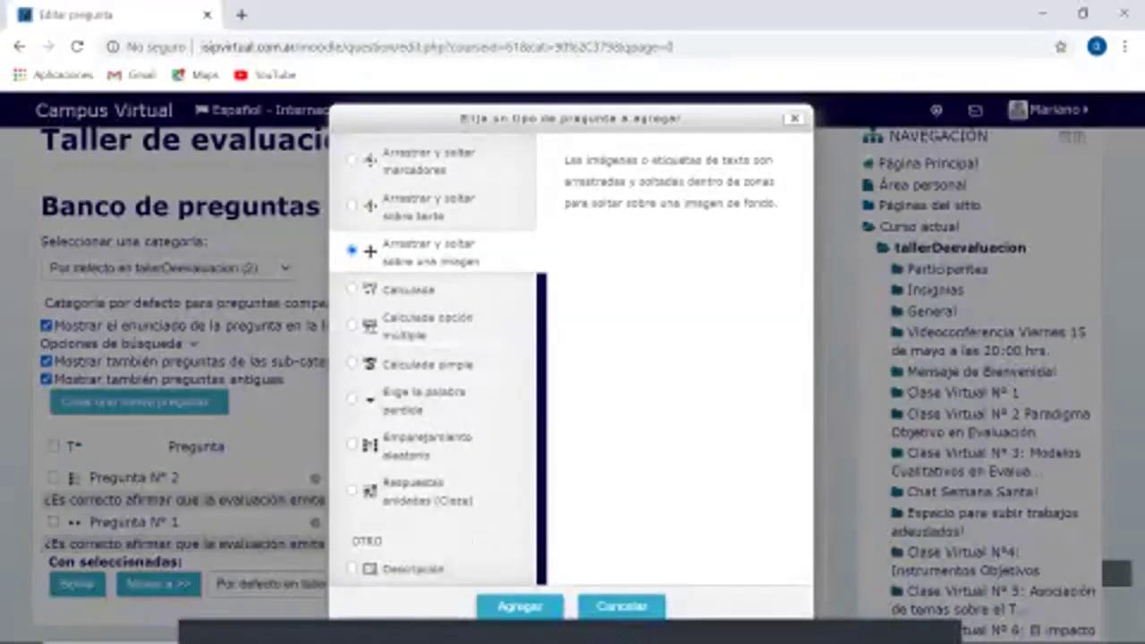
pyautogui.scroll(3, 434, 358)
pyautogui.scroll(-3, 434, 358)
pyautogui.scroll(3, 434, 358)
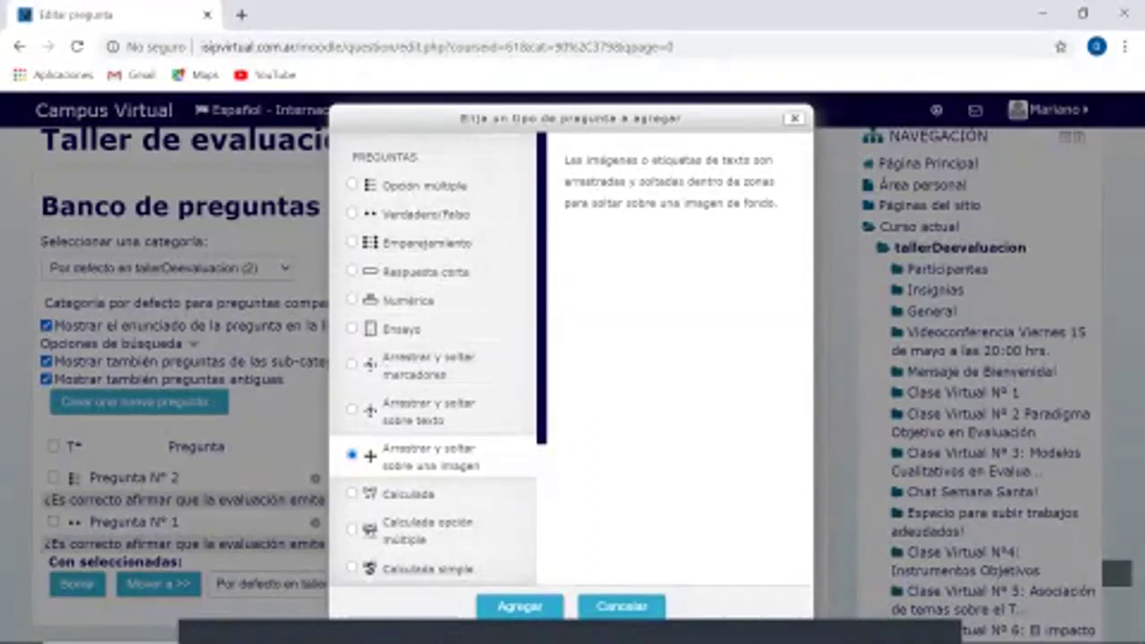
pyautogui.scroll(-3, 434, 358)
pyautogui.scroll(3, 434, 358)
# Review the Opción múltiple description and the list of question types, and close the chooser without adding a question.
pyautogui.click(352, 184)
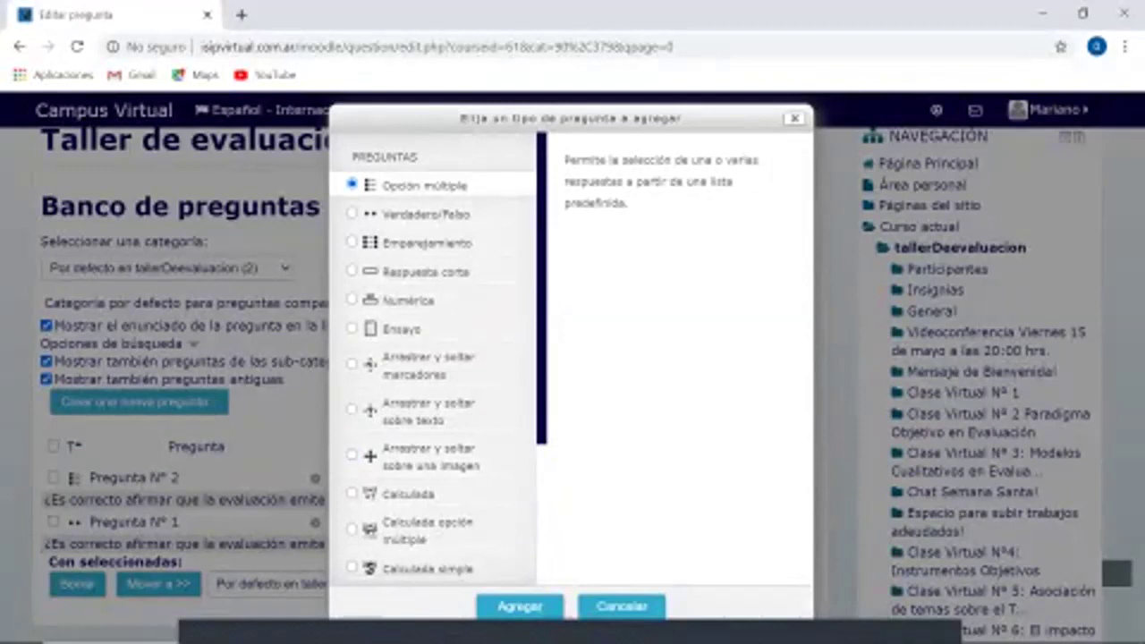
pyautogui.scroll(-4, 433, 358)
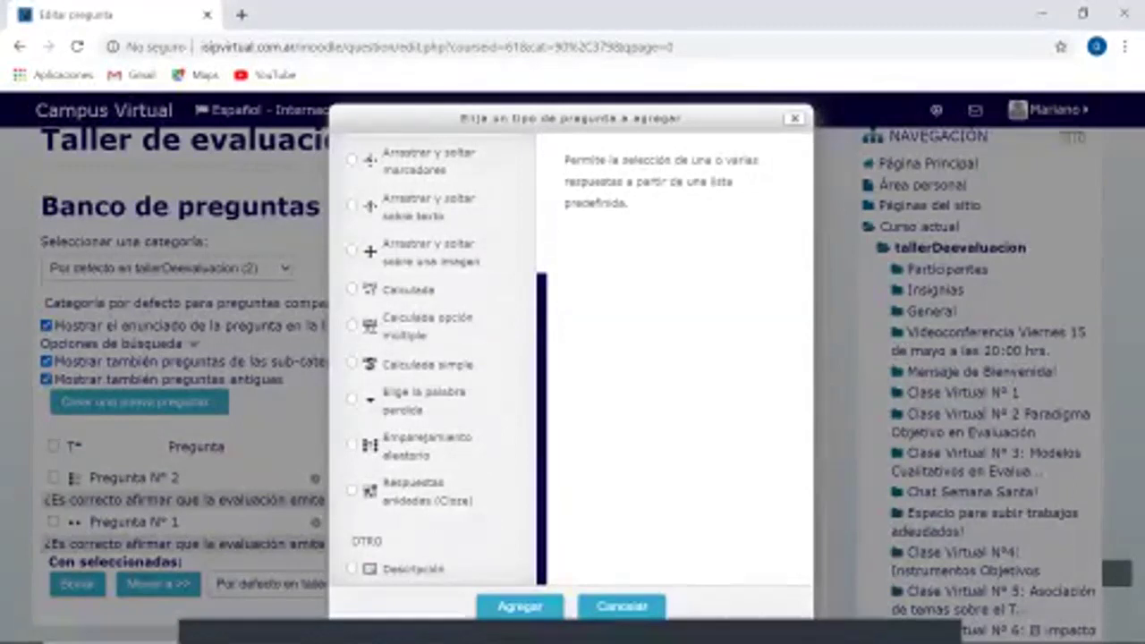
pyautogui.scroll(4, 433, 358)
pyautogui.scroll(1, 432, 358)
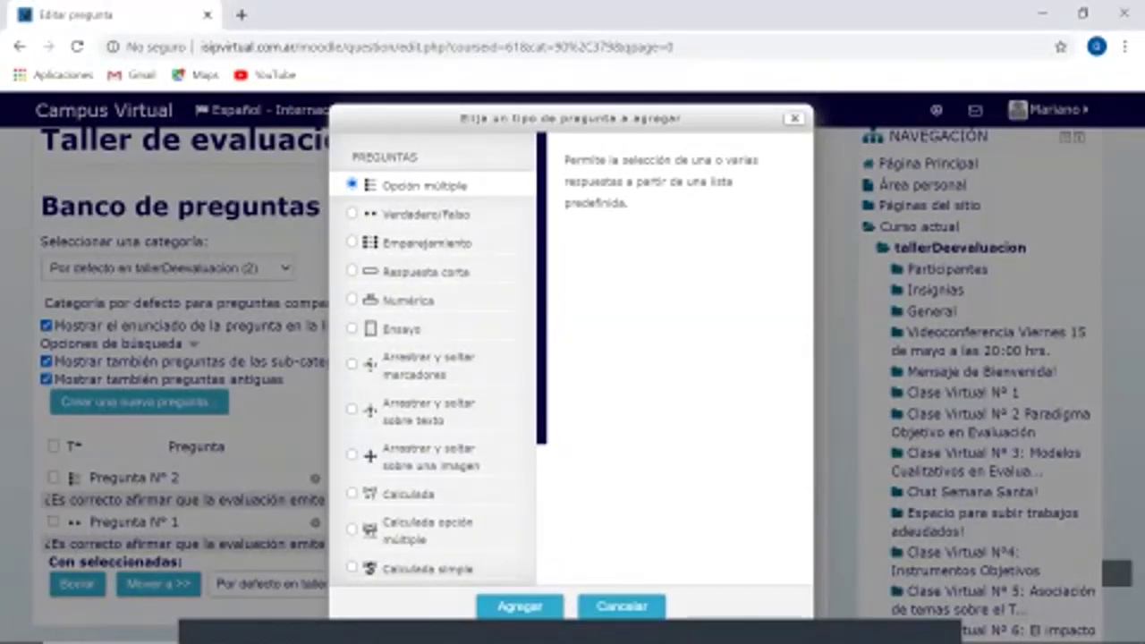
pyautogui.scroll(-5, 432, 358)
pyautogui.scroll(5, 432, 358)
pyautogui.scroll(-1, 432, 357)
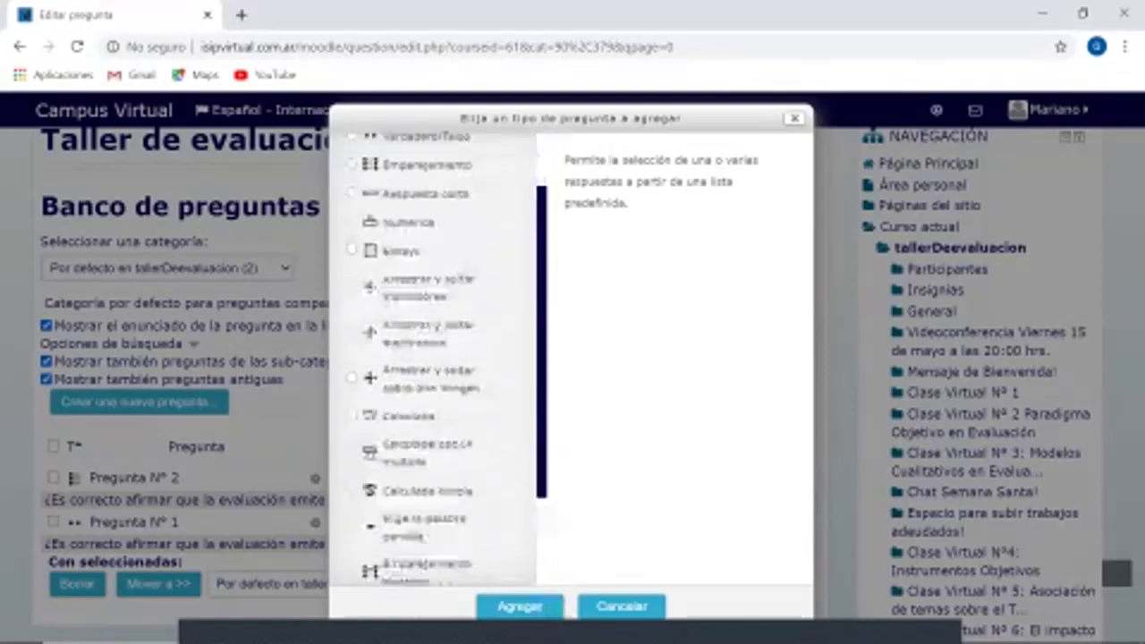
pyautogui.scroll(-2, 432, 358)
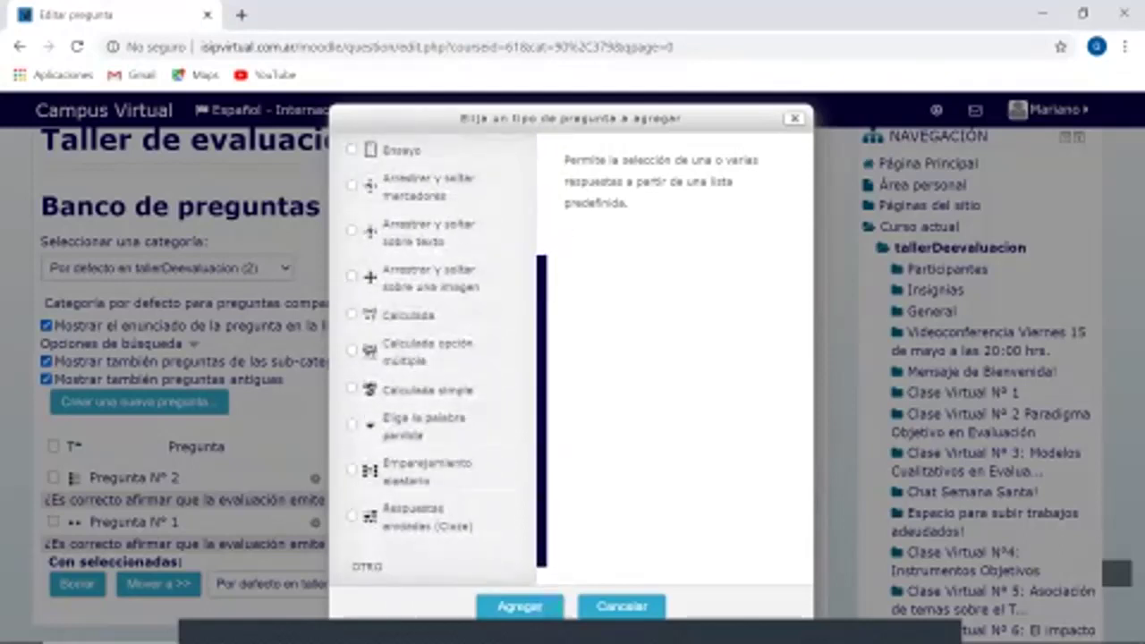
pyautogui.scroll(4, 432, 358)
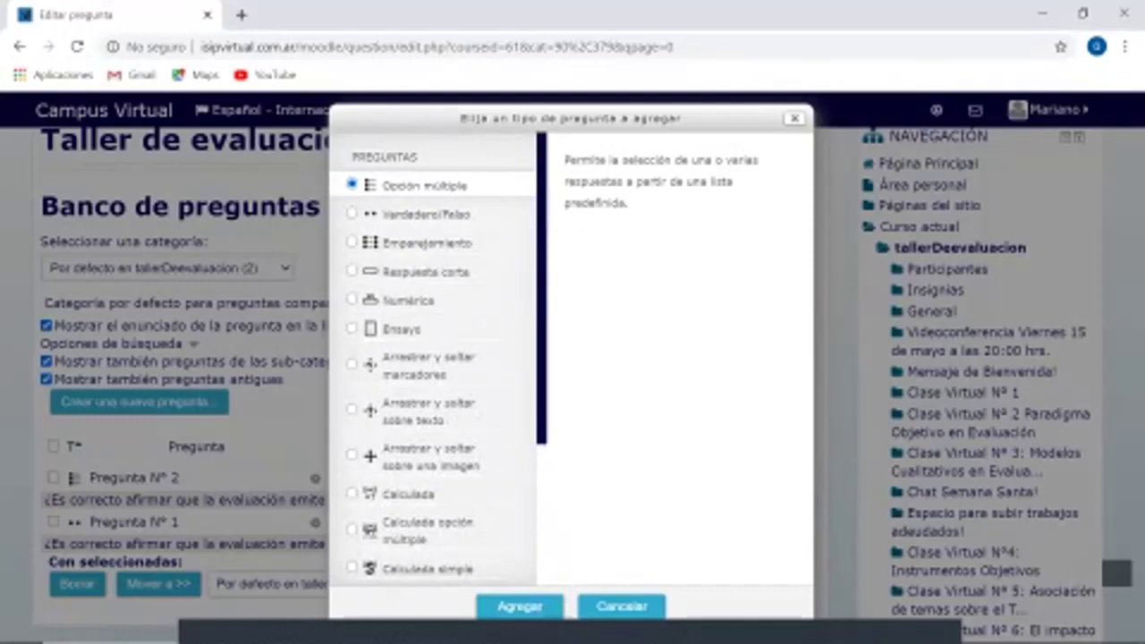
pyautogui.click(622, 606)
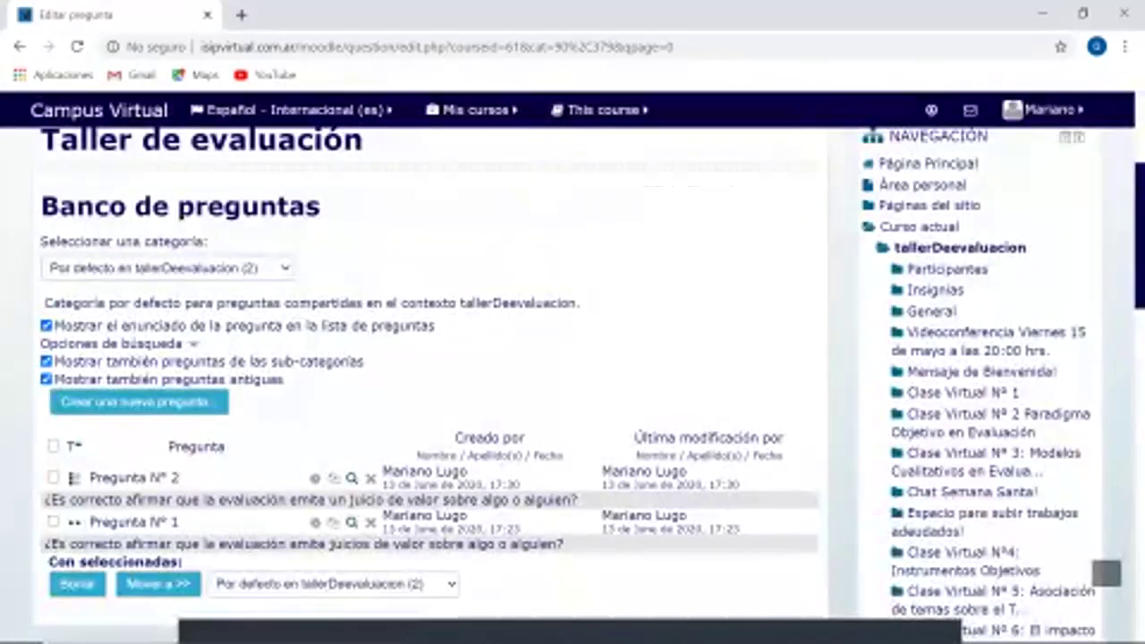
# Return from the question bank to the tallerDeevaluacion course page.
pyautogui.scroll(-2, 622, 537)
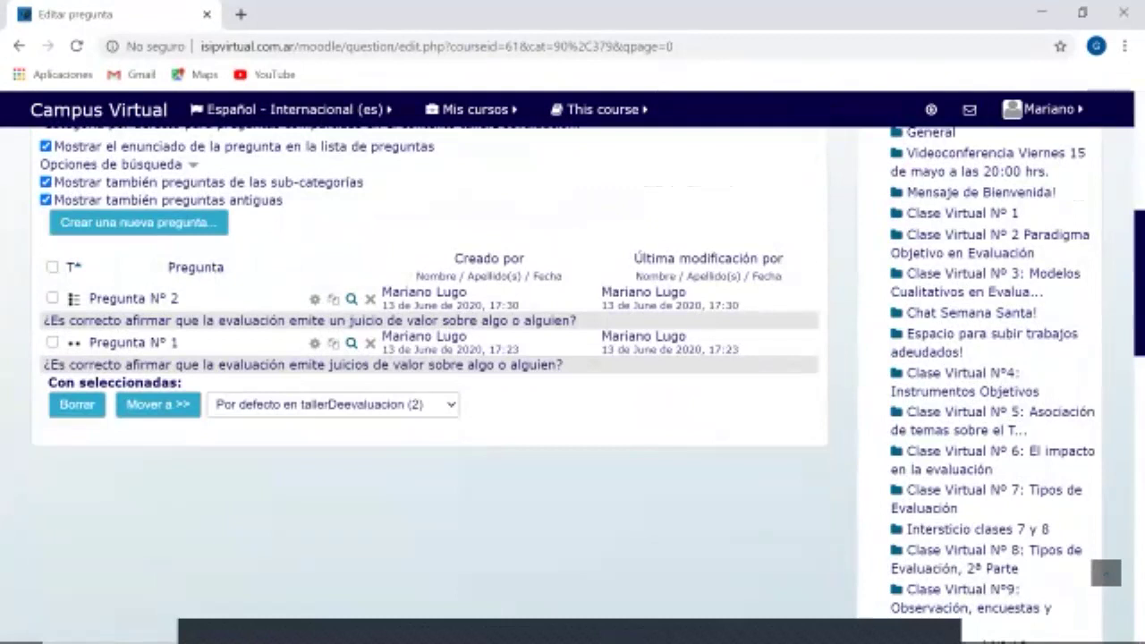
pyautogui.scroll(5, 573, 358)
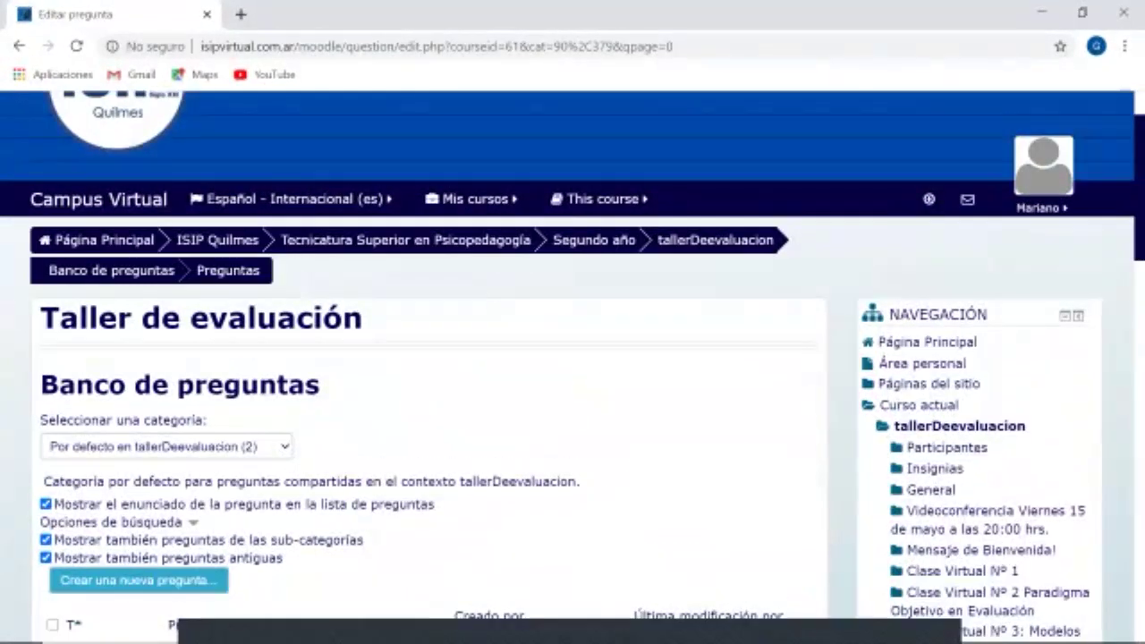
pyautogui.scroll(-5, 572, 367)
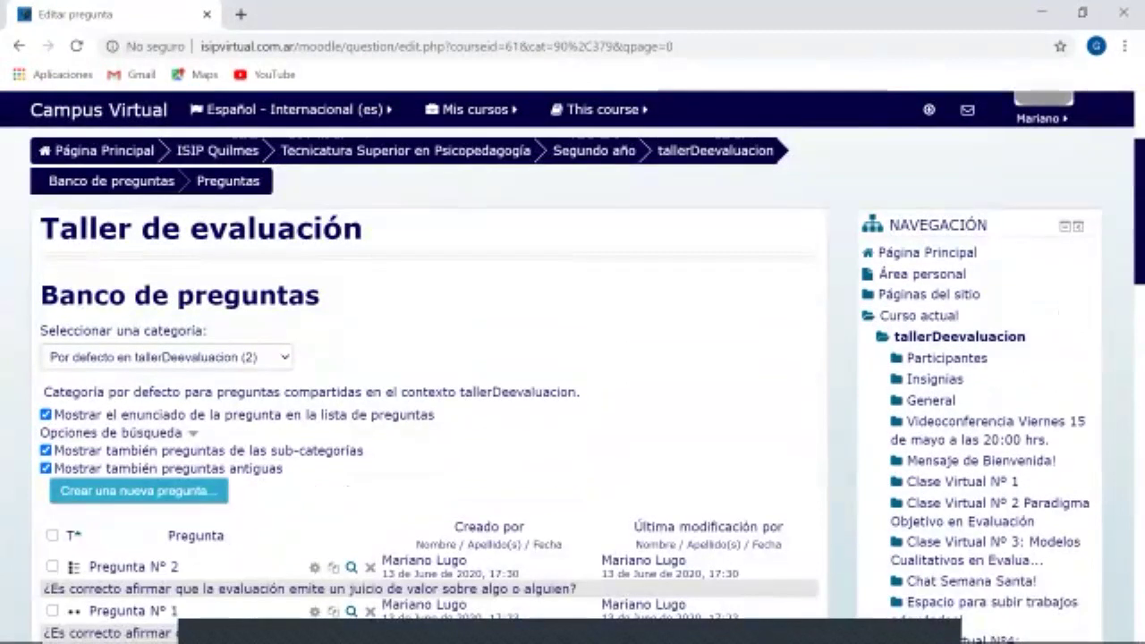
pyautogui.scroll(2, 430, 376)
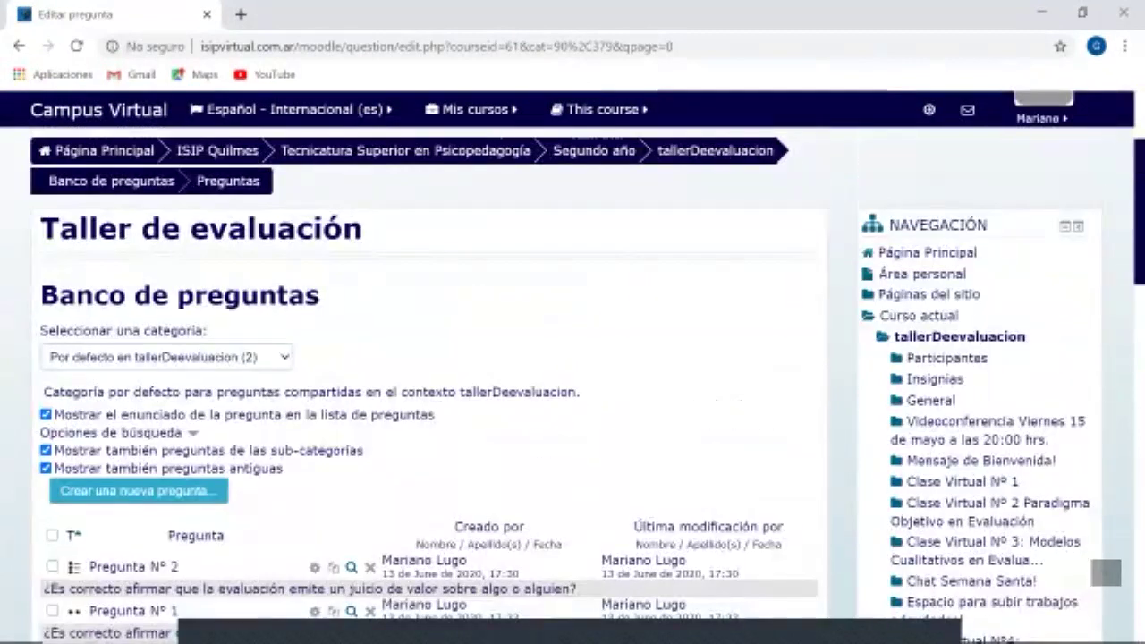
pyautogui.click(483, 109)
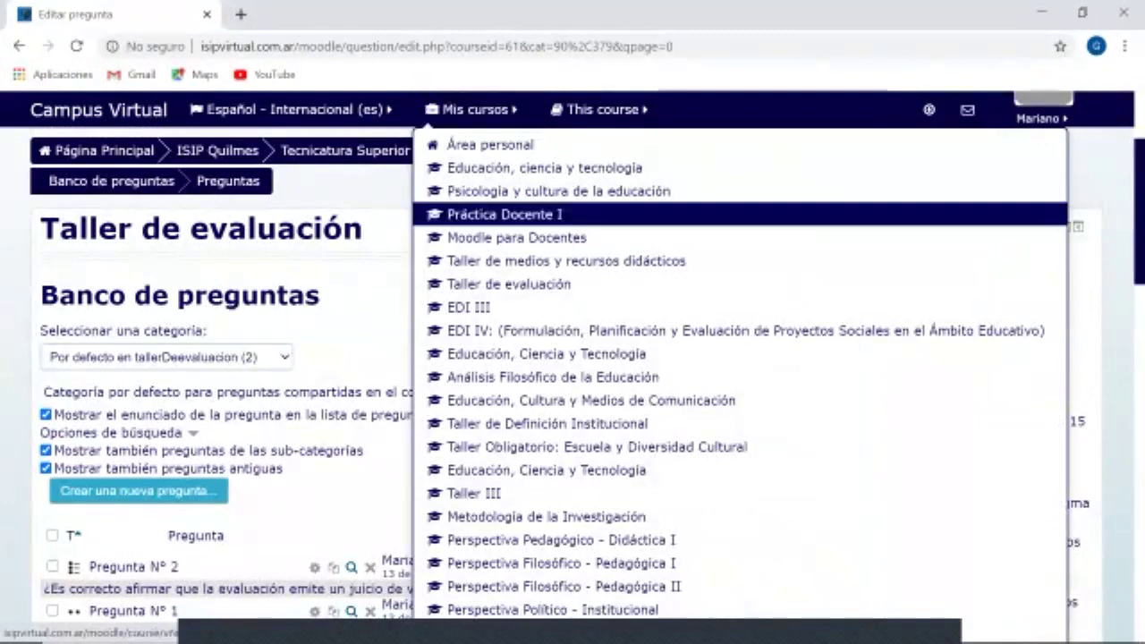
pyautogui.click(716, 150)
# Turn on editing mode for the Taller de evaluación course page.
pyautogui.scroll(-10, 591, 235)
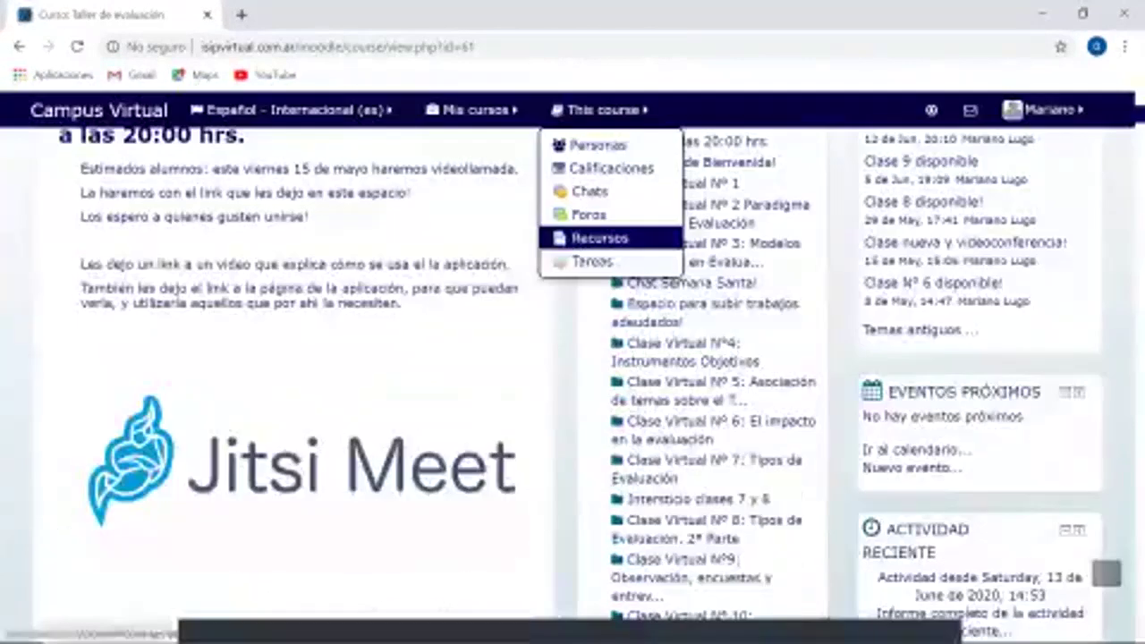
pyautogui.scroll(-10, 590, 358)
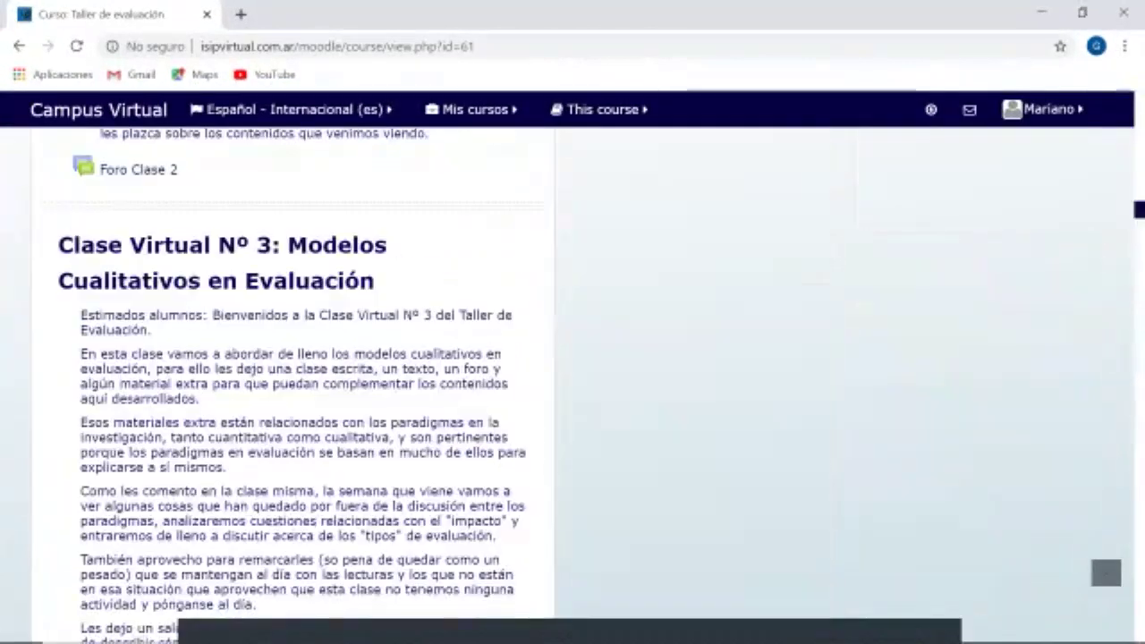
pyautogui.moveTo(291, 110)
pyautogui.scroll(3, 295, 358)
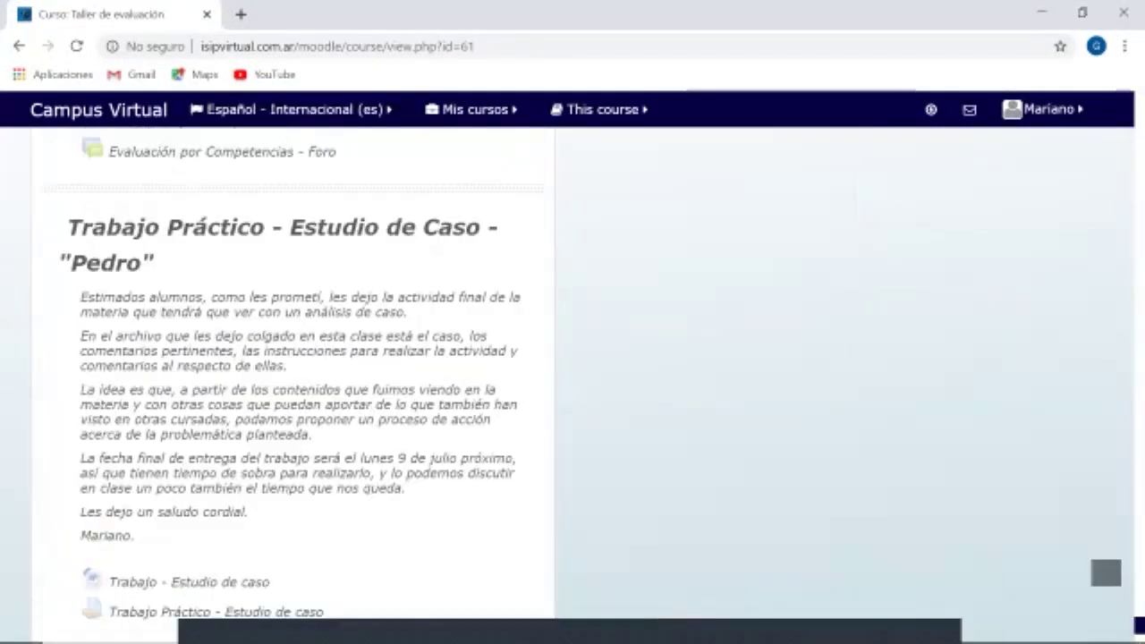
pyautogui.scroll(1, 295, 358)
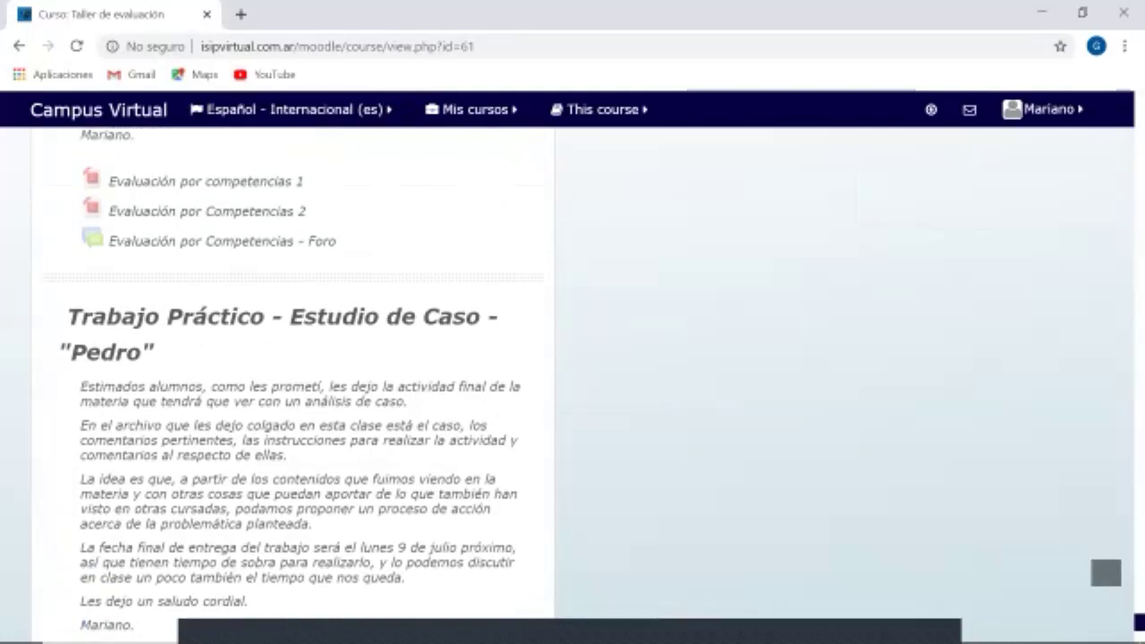
pyautogui.click(1106, 572)
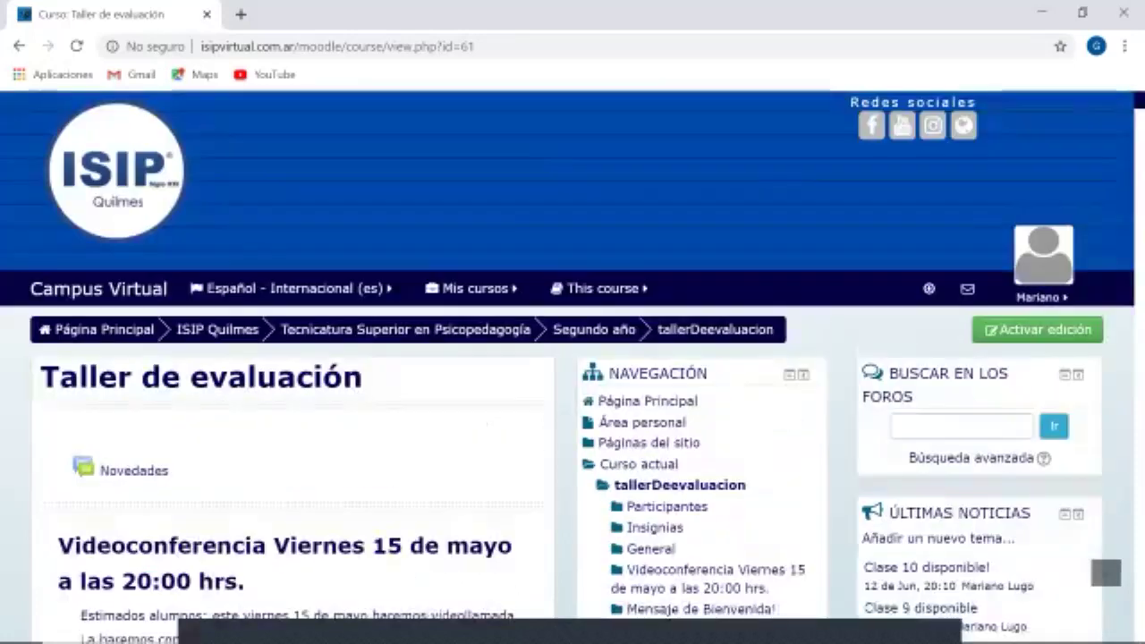
pyautogui.click(1038, 329)
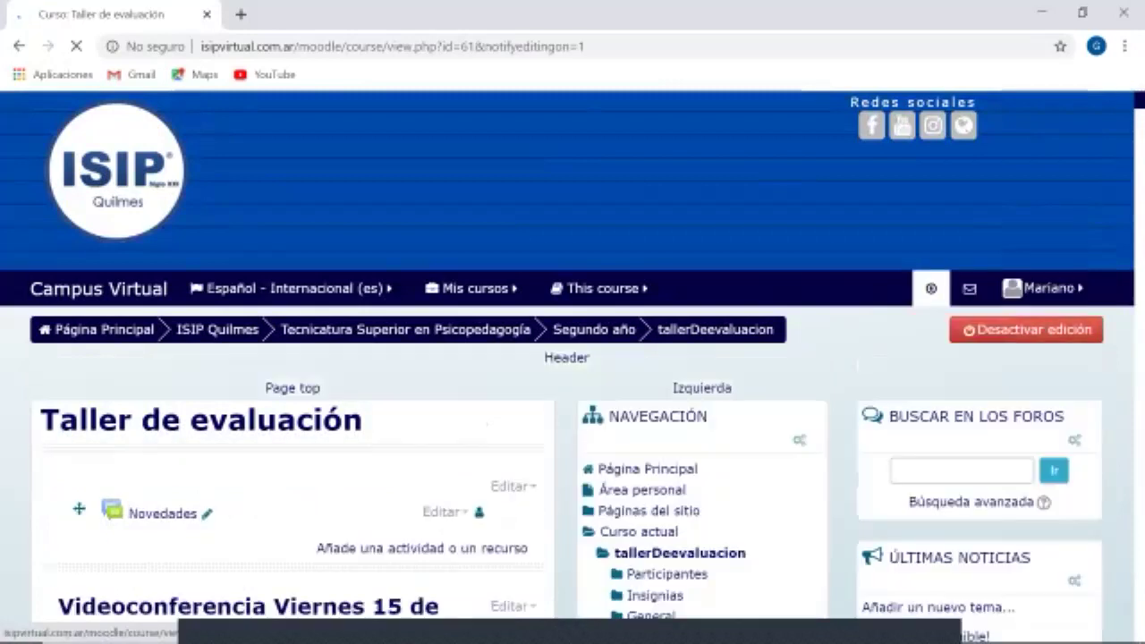
# Add one new topic section at the end of the course and hide it.
pyautogui.scroll(-20, 573, 375)
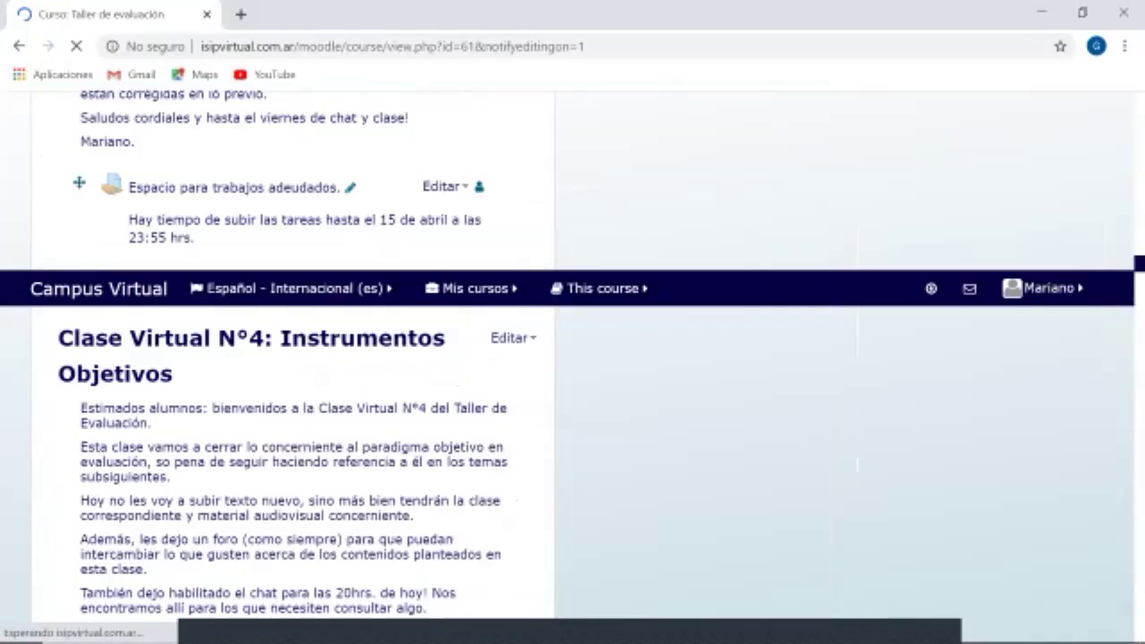
pyautogui.scroll(-5, 573, 376)
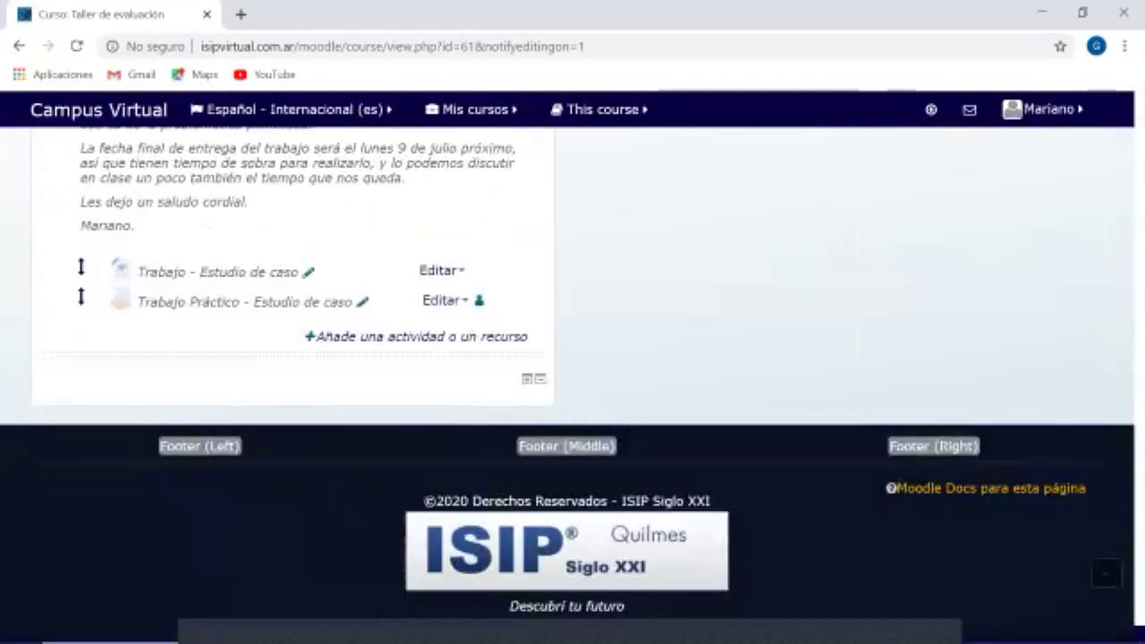
pyautogui.click(527, 378)
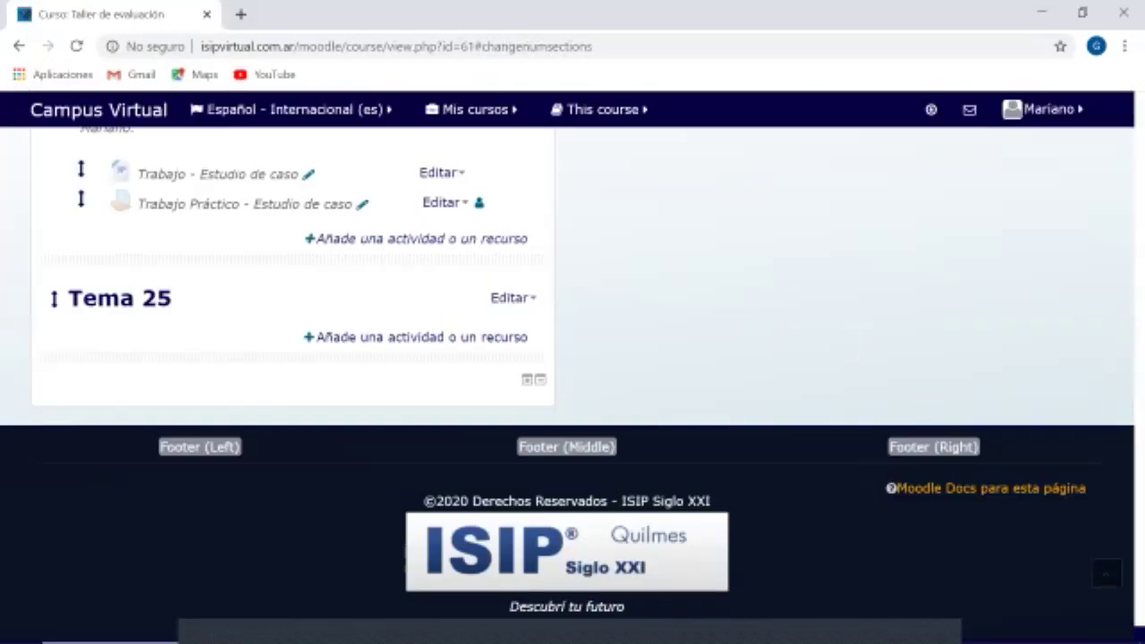
pyautogui.click(513, 297)
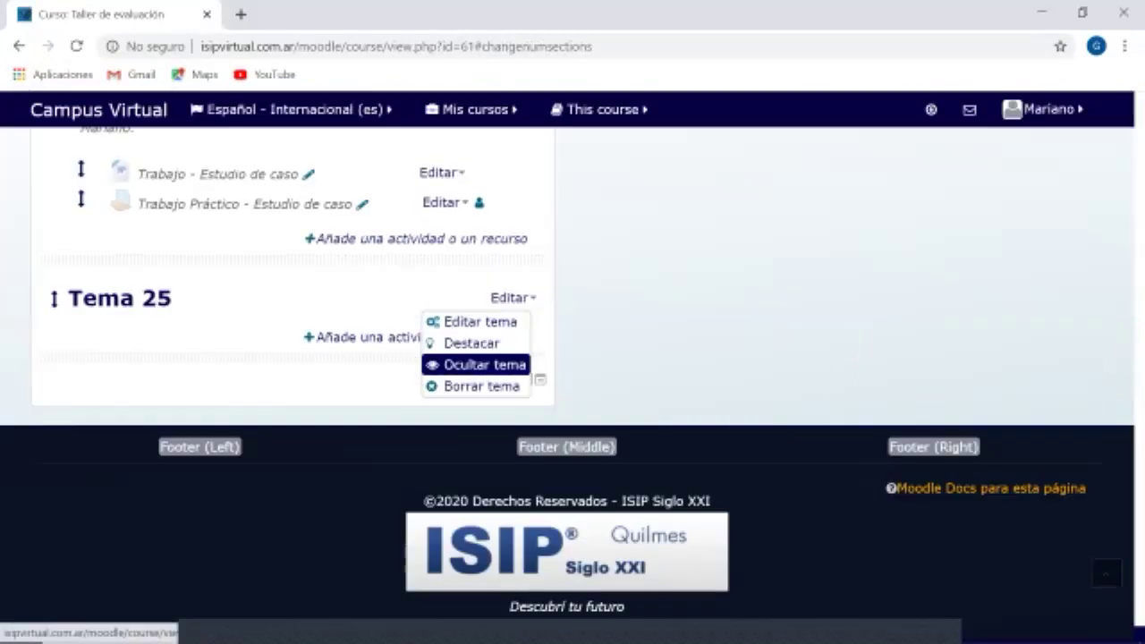
pyautogui.click(484, 364)
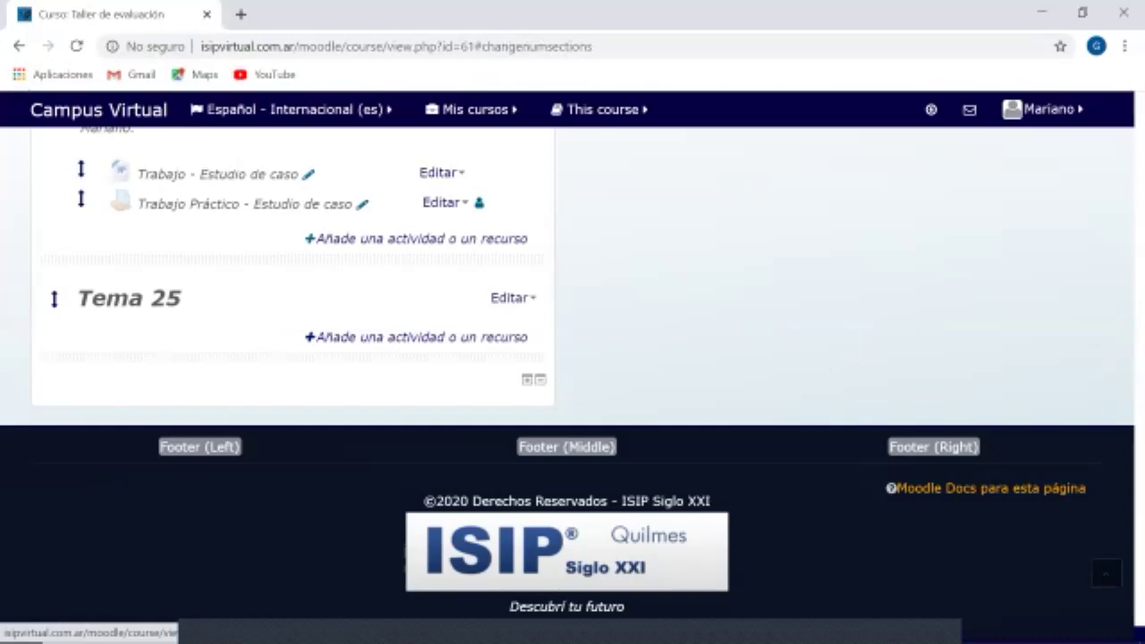
# Add a new Cuestionario activity to the Tema 25 section, looking through the available activities and resources.
pyautogui.click(416, 337)
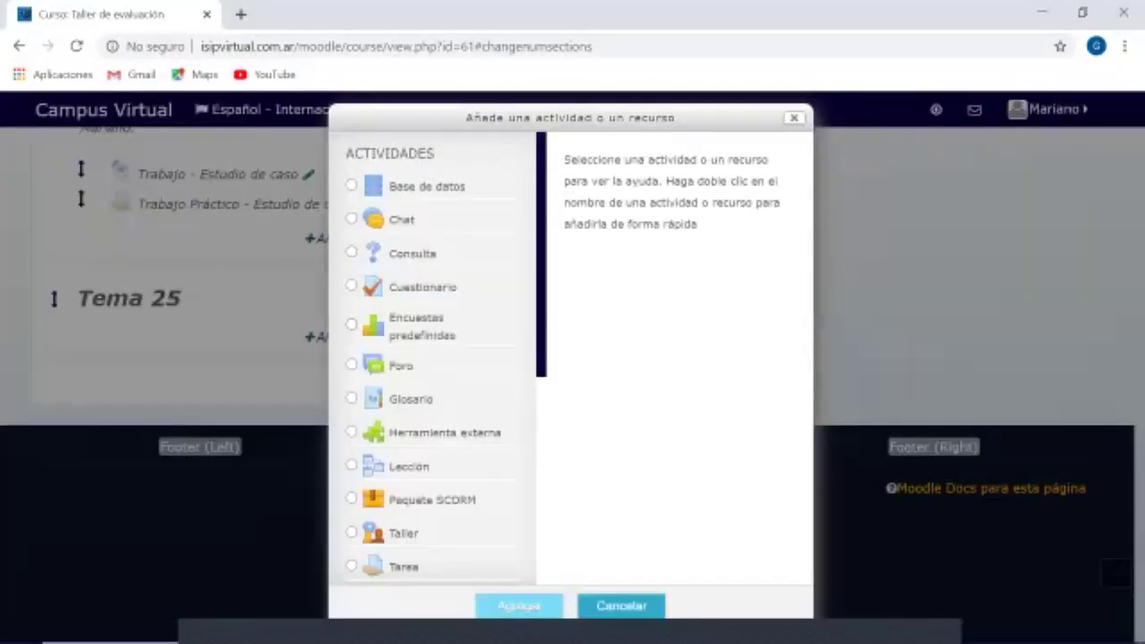
pyautogui.scroll(-2, 439, 358)
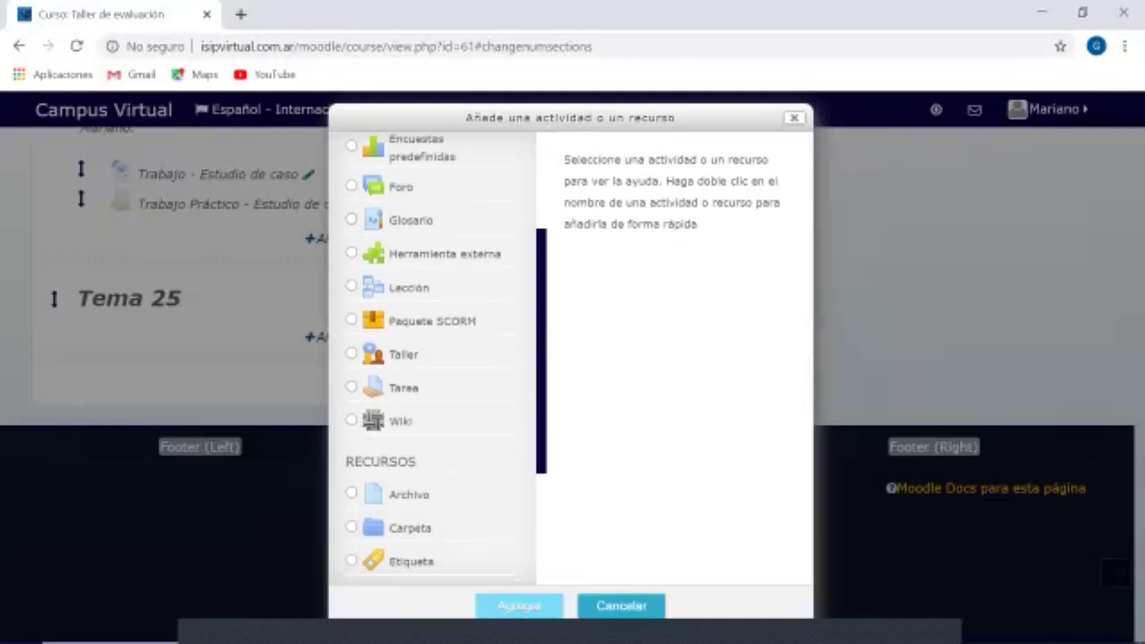
pyautogui.scroll(2, 439, 358)
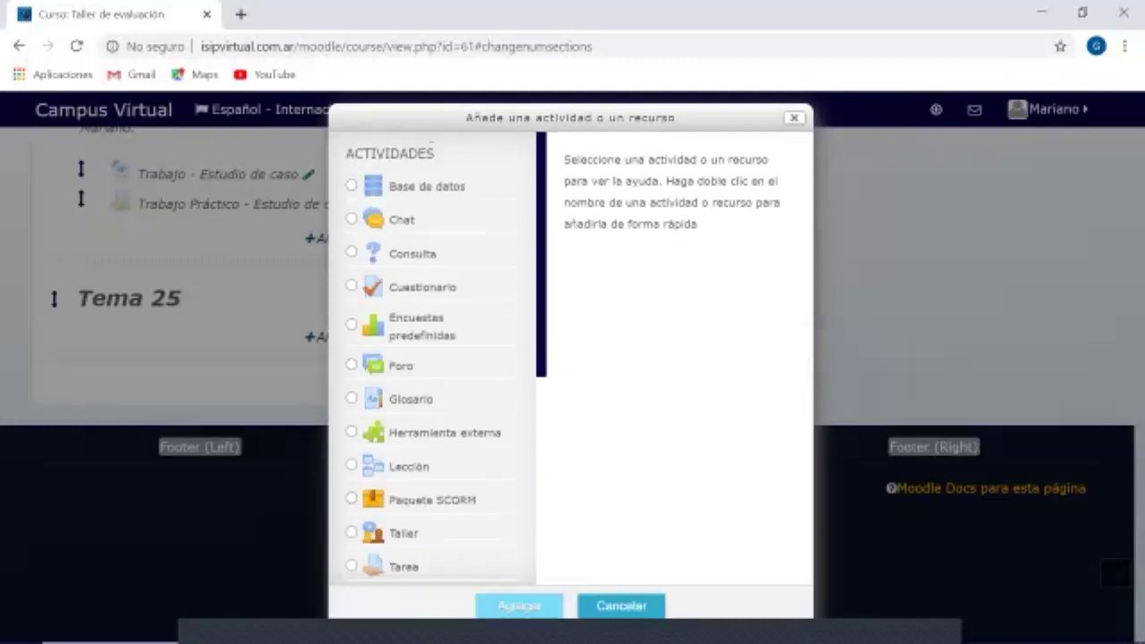
pyautogui.scroll(-1, 438, 358)
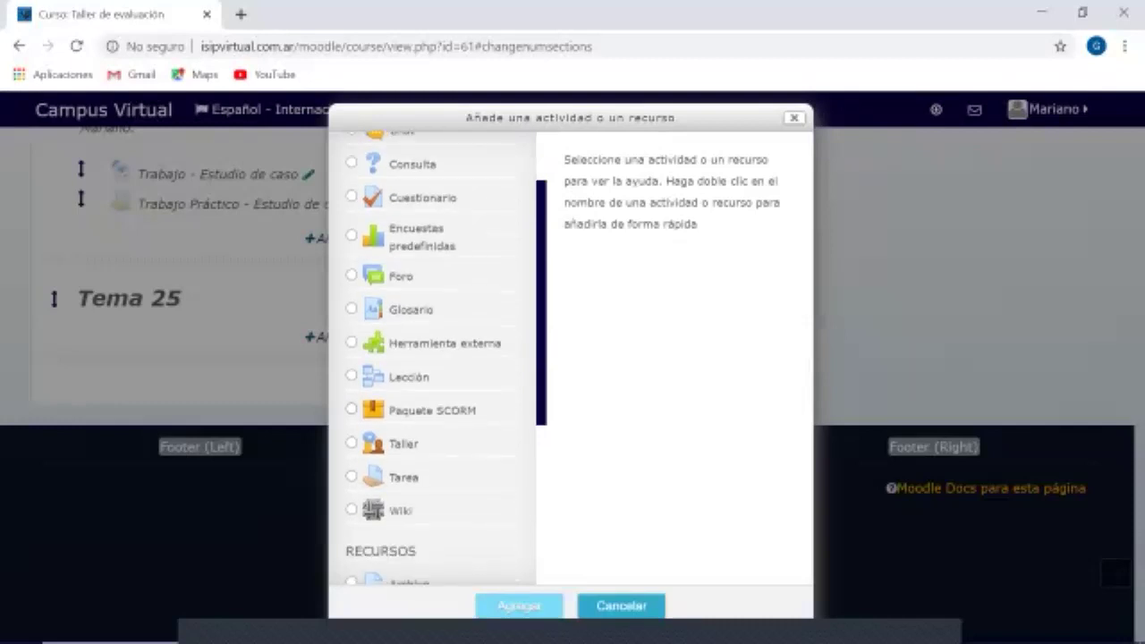
pyautogui.scroll(-1, 438, 358)
pyautogui.scroll(1, 438, 358)
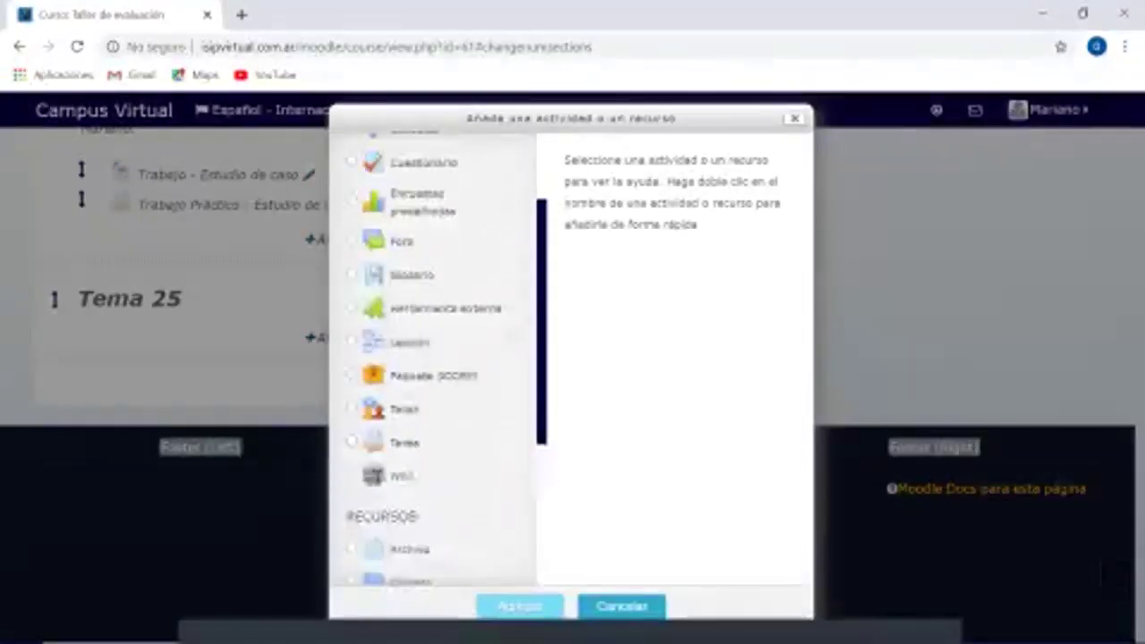
pyautogui.scroll(-3, 439, 358)
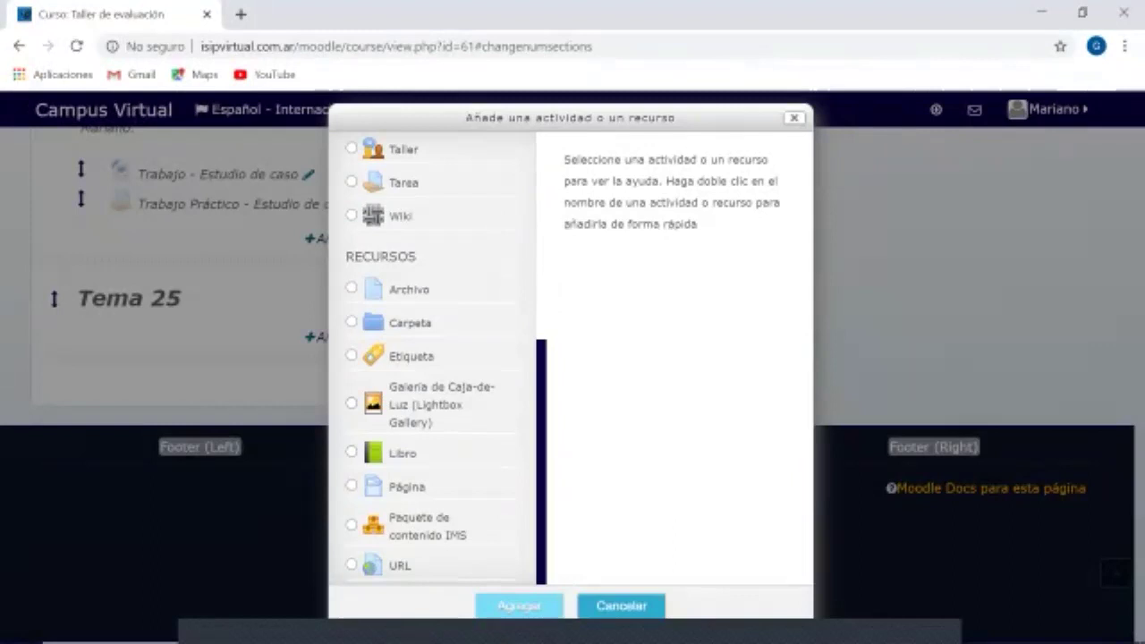
pyautogui.scroll(5, 439, 358)
pyautogui.click(420, 286)
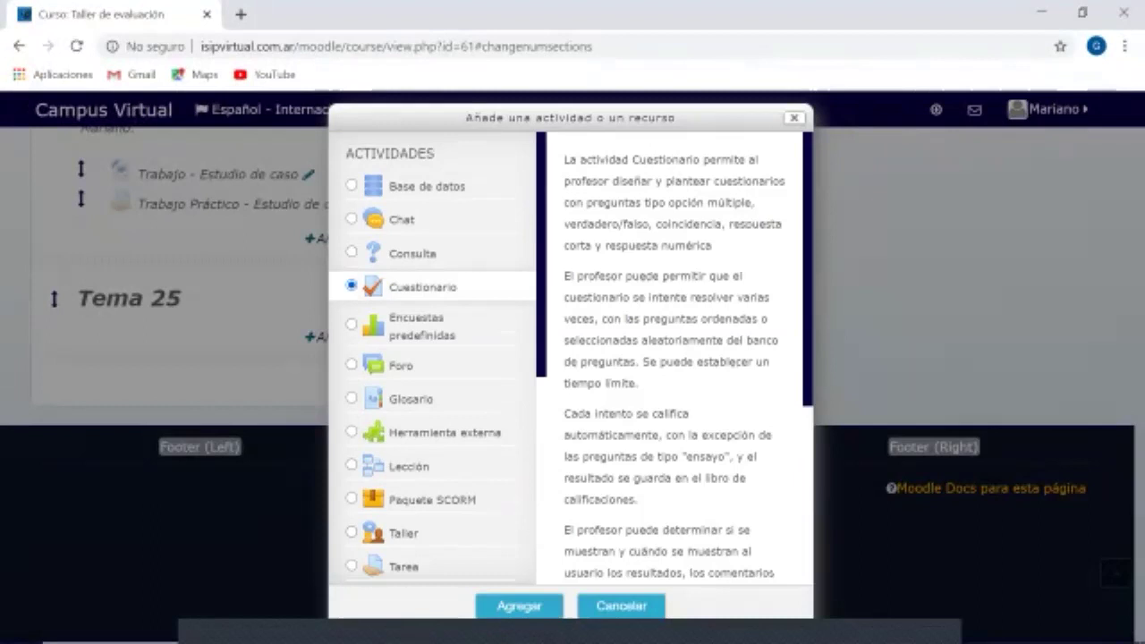
pyautogui.click(519, 606)
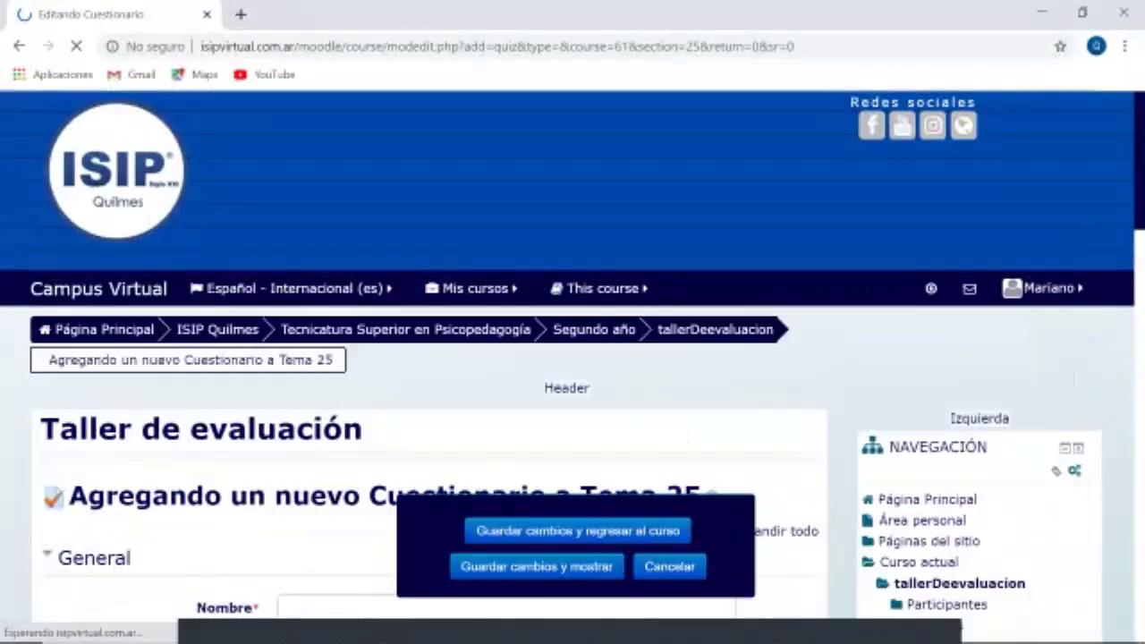
# Expand Temporalización, enable the quiz's opening and closing dates, and set the closing hour to 19.
pyautogui.scroll(-2, 572, 358)
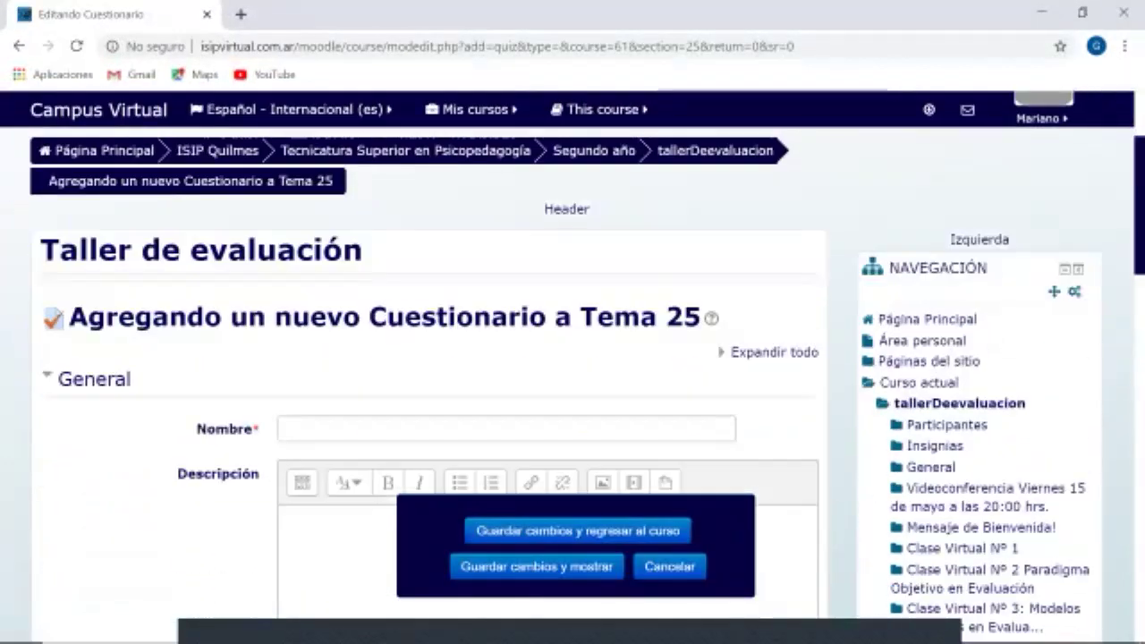
pyautogui.scroll(-1, 573, 358)
pyautogui.scroll(-1, 573, 358)
pyautogui.click(507, 251)
pyautogui.click(506, 393)
pyautogui.scroll(-3, 572, 358)
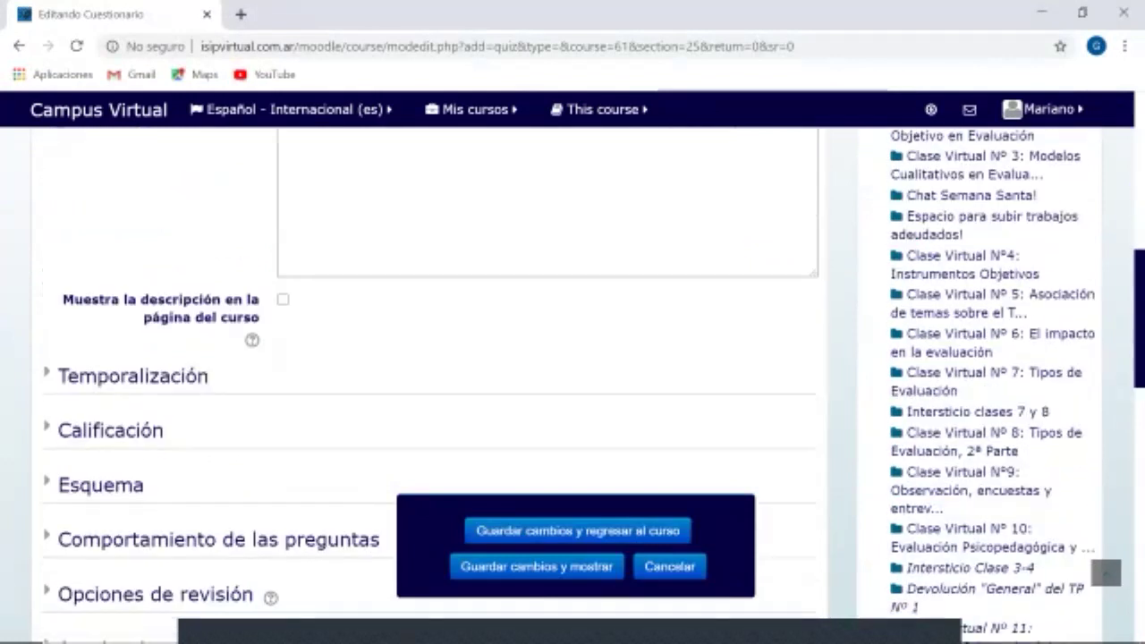
pyautogui.scroll(-1, 429, 358)
pyautogui.click(132, 291)
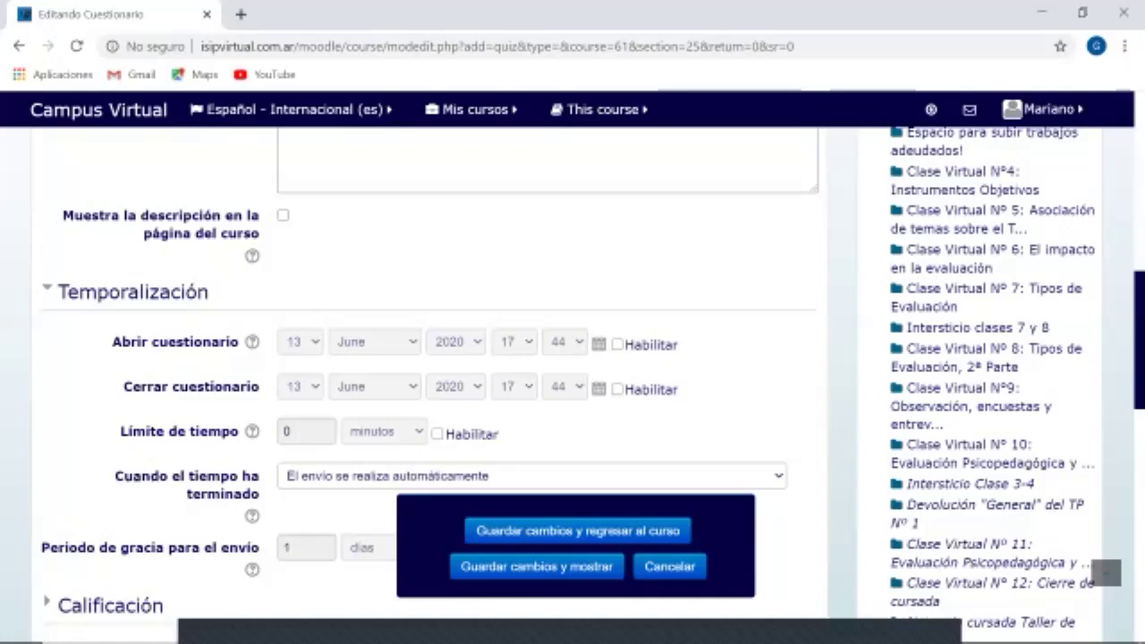
pyautogui.scroll(-1, 573, 376)
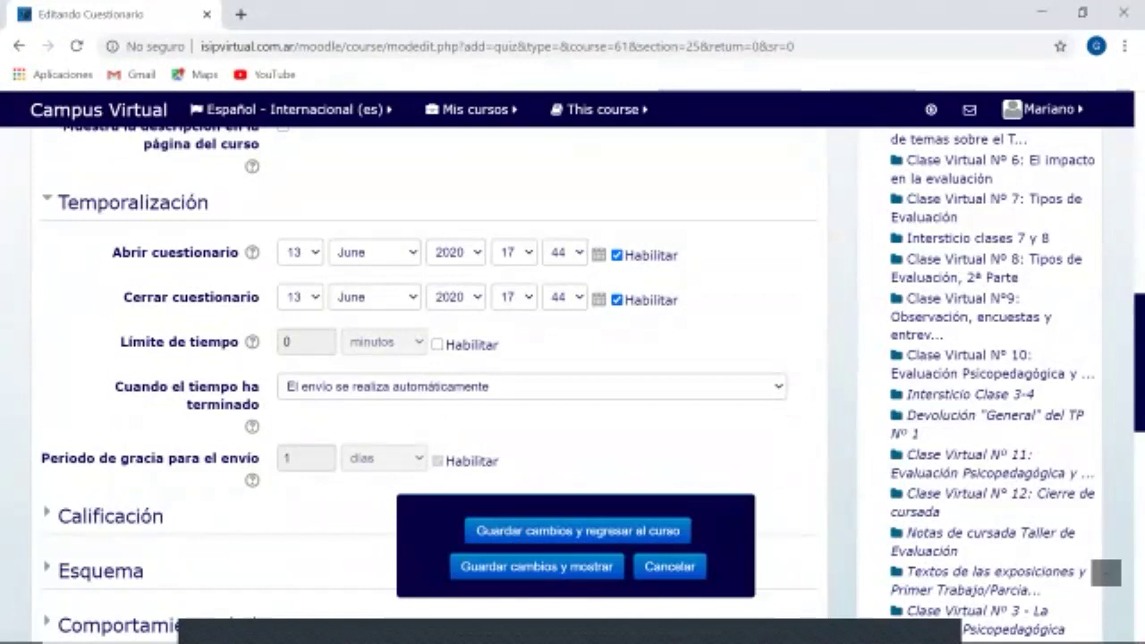
pyautogui.click(515, 297)
pyautogui.scroll(-1, 509, 443)
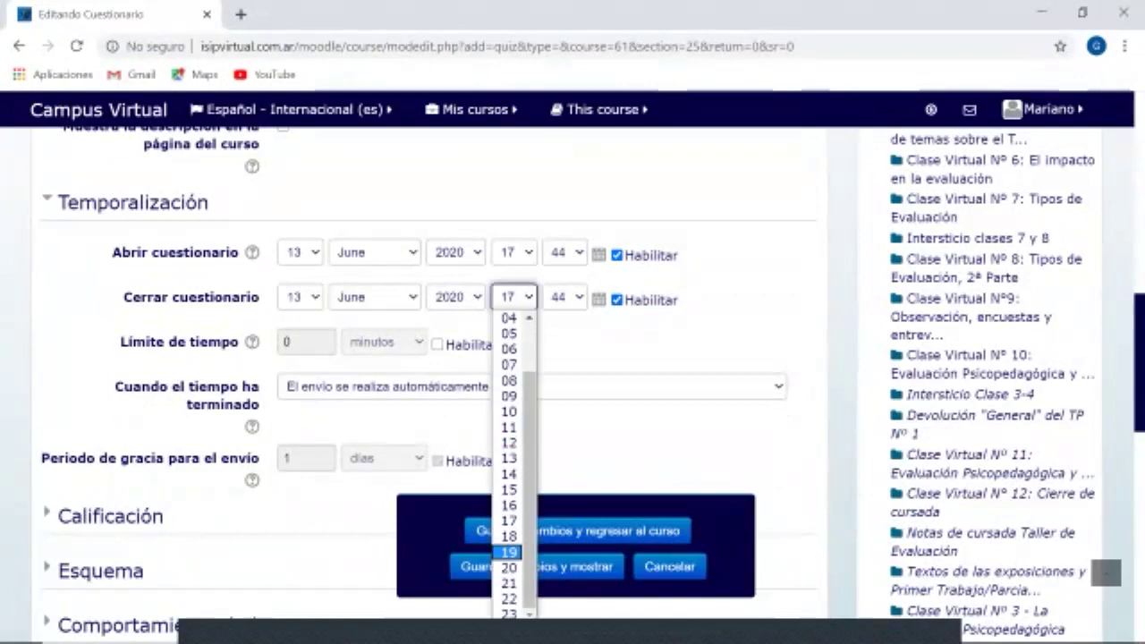
pyautogui.click(509, 552)
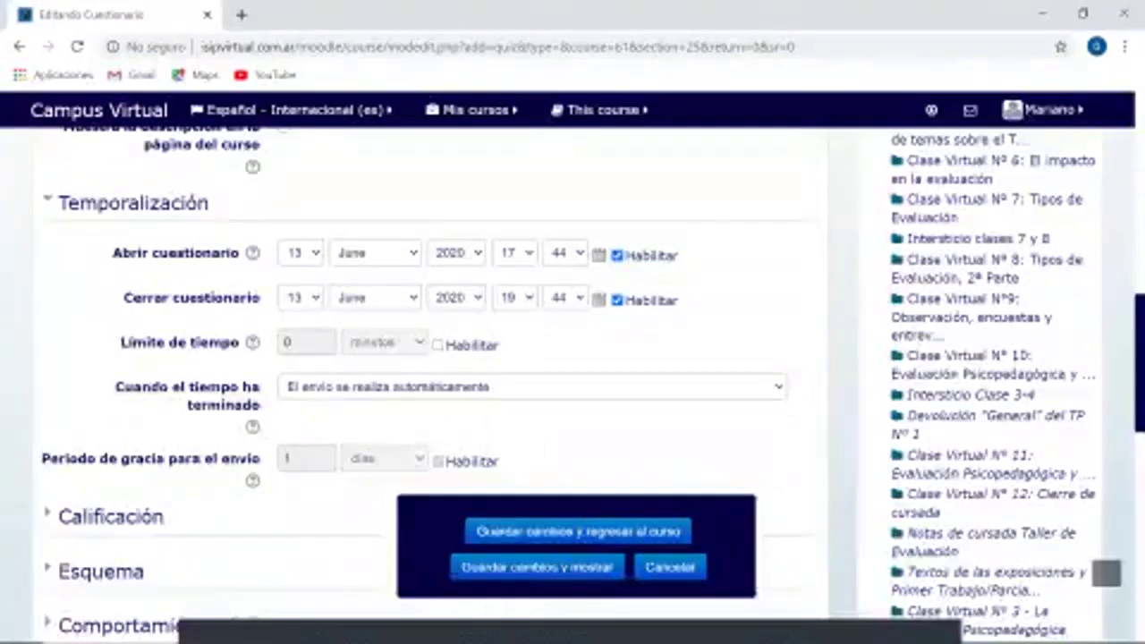
# Enable a 5-minute time limit for the quiz and keep automatic submission as the action when time runs out.
pyautogui.click(437, 345)
pyautogui.click(288, 342)
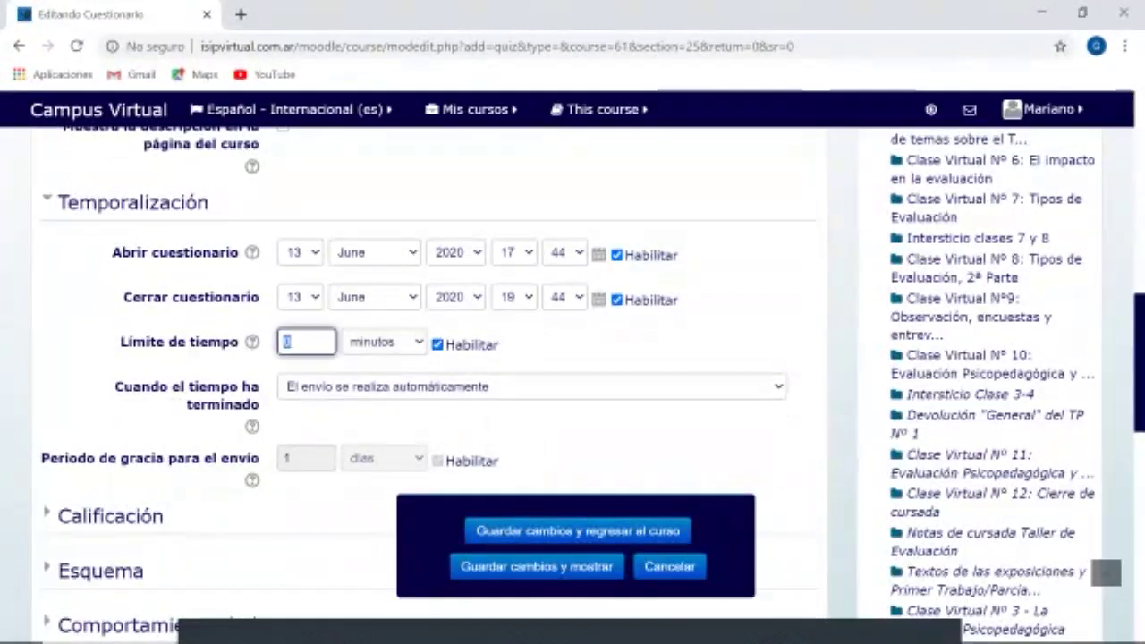
pyautogui.press('BackSpace')
pyautogui.write('5')
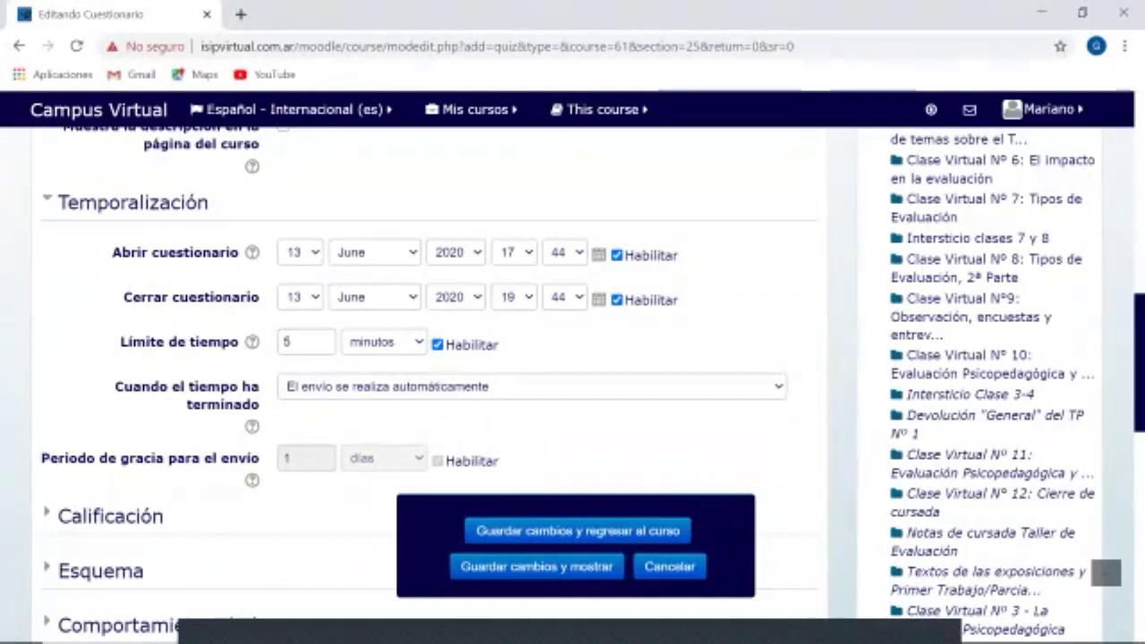
pyautogui.scroll(-1, 573, 358)
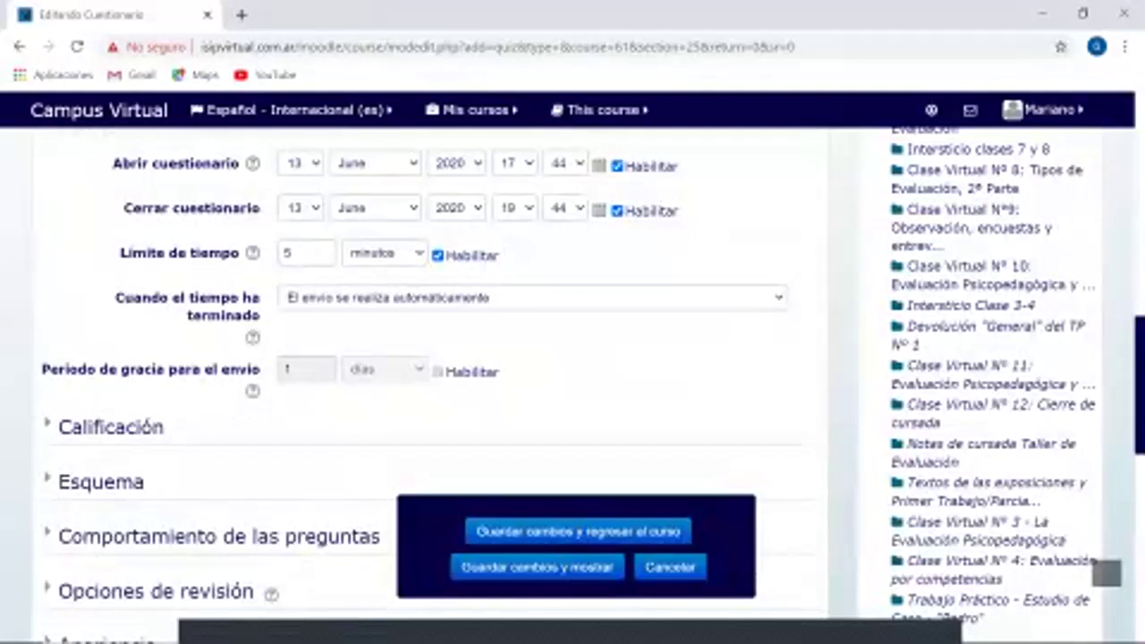
pyautogui.click(534, 298)
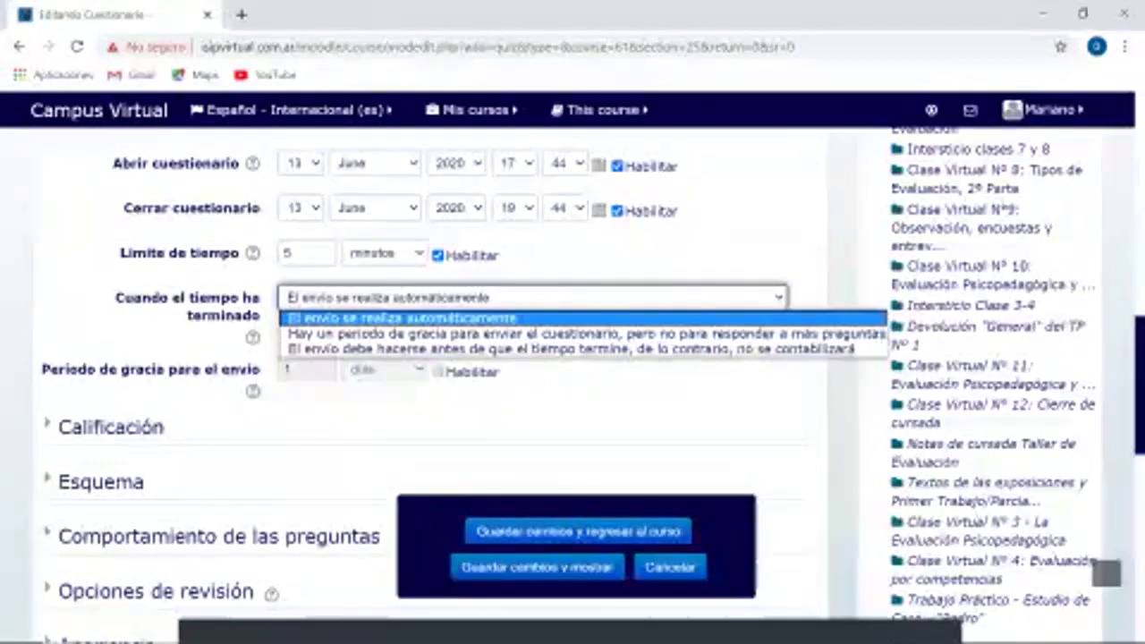
pyautogui.press('Return')
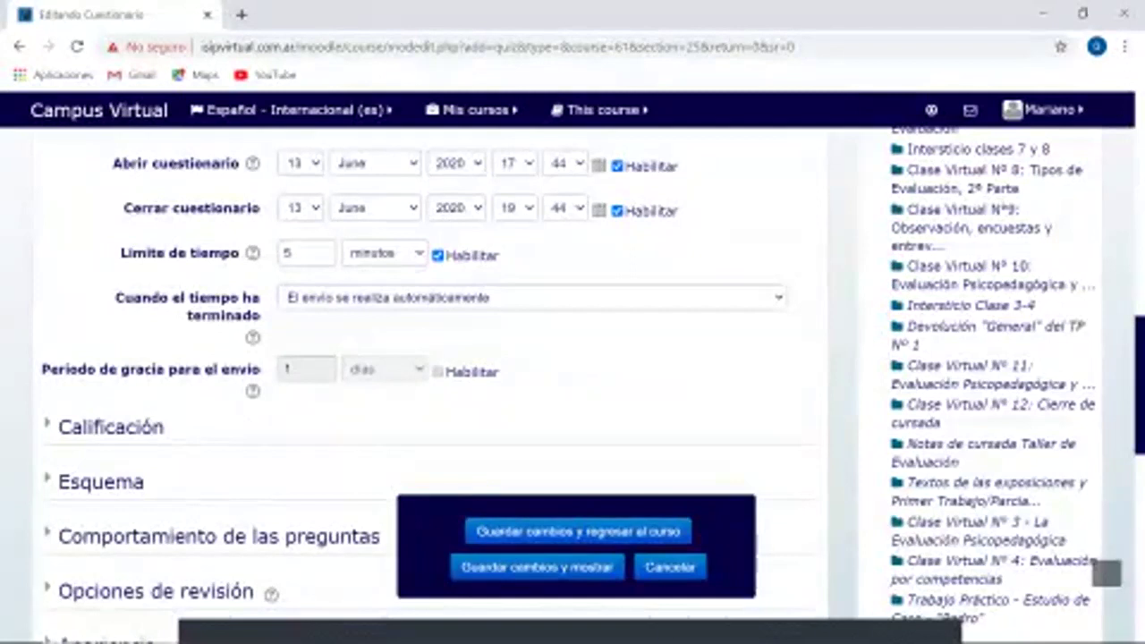
# Name the quiz "Examen Final Taller".
pyautogui.scroll(-1, 429, 358)
pyautogui.scroll(1, 430, 358)
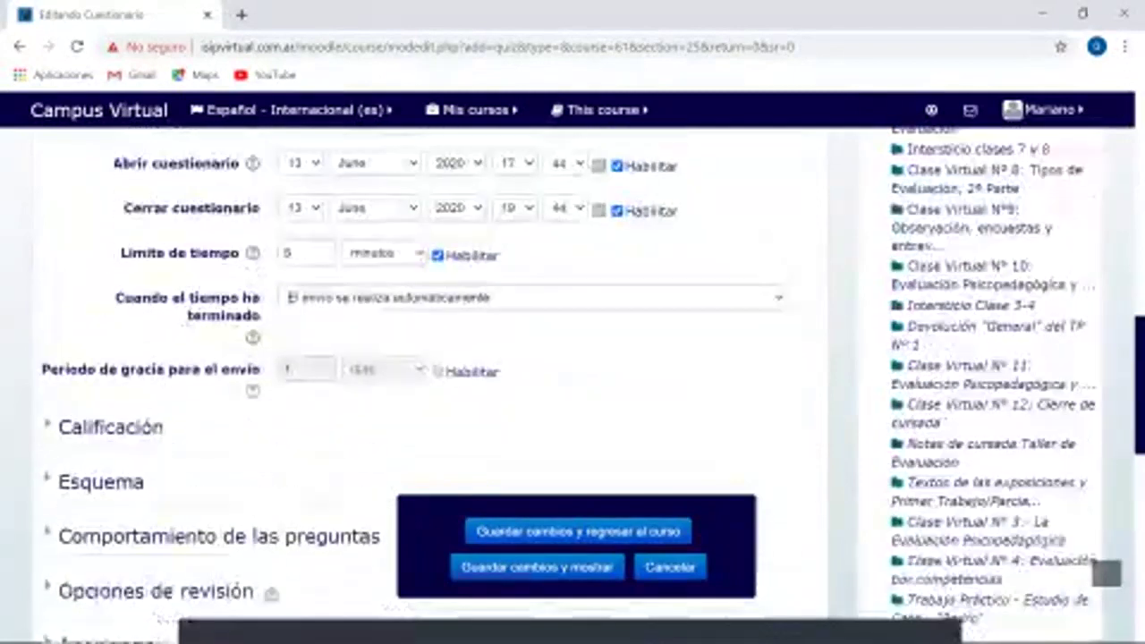
pyautogui.scroll(-1, 429, 385)
pyautogui.scroll(2, 429, 384)
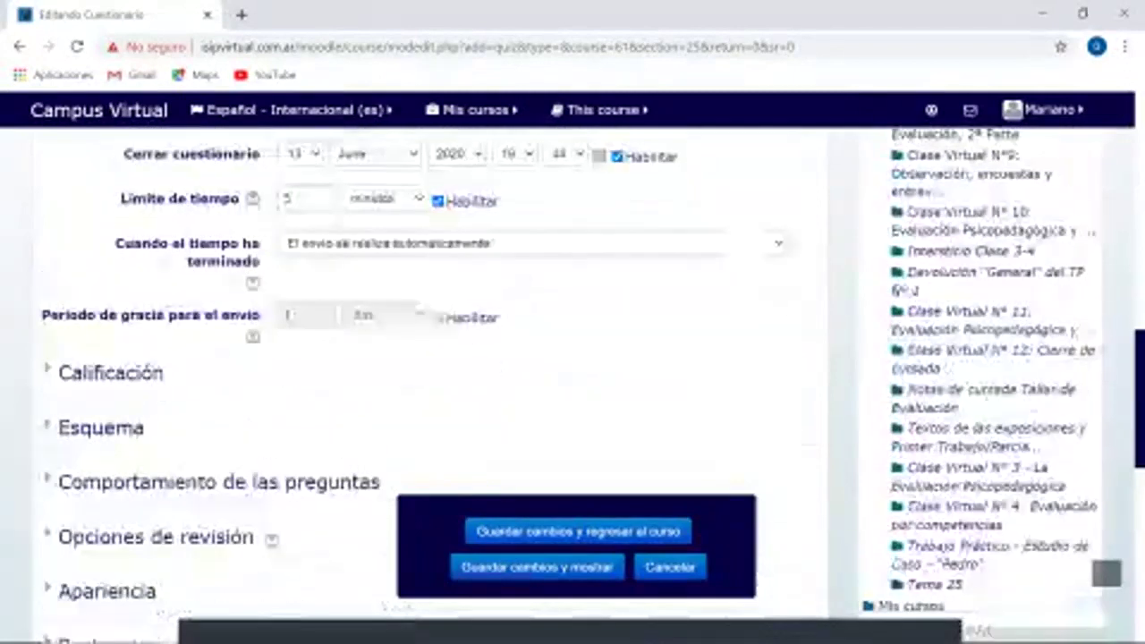
pyautogui.scroll(1, 430, 384)
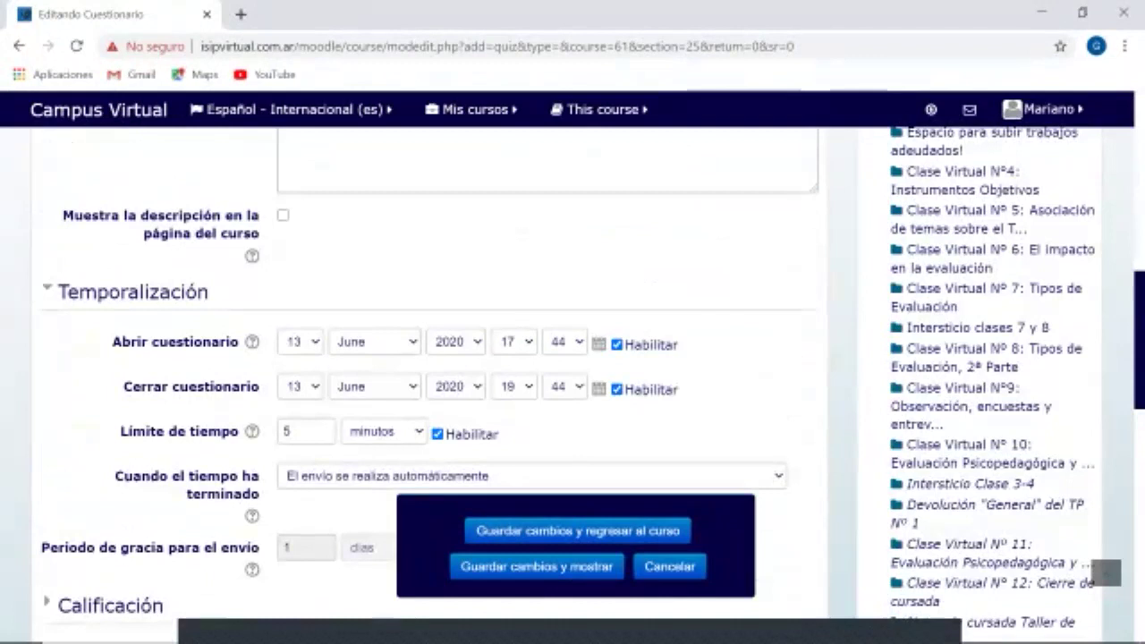
pyautogui.scroll(4, 430, 385)
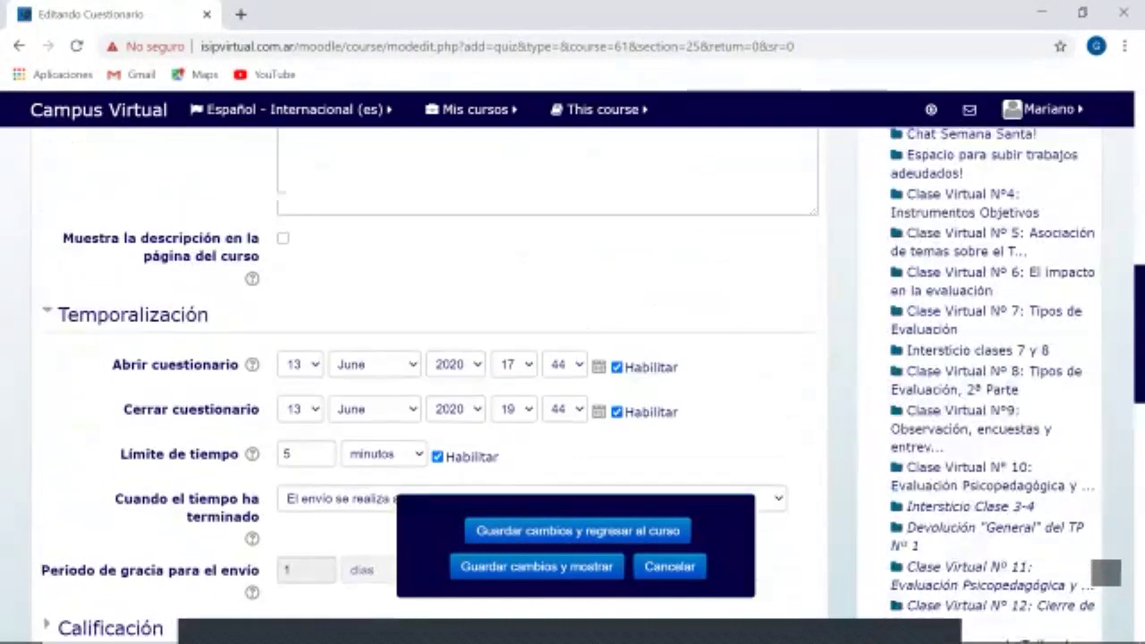
pyautogui.click(507, 280)
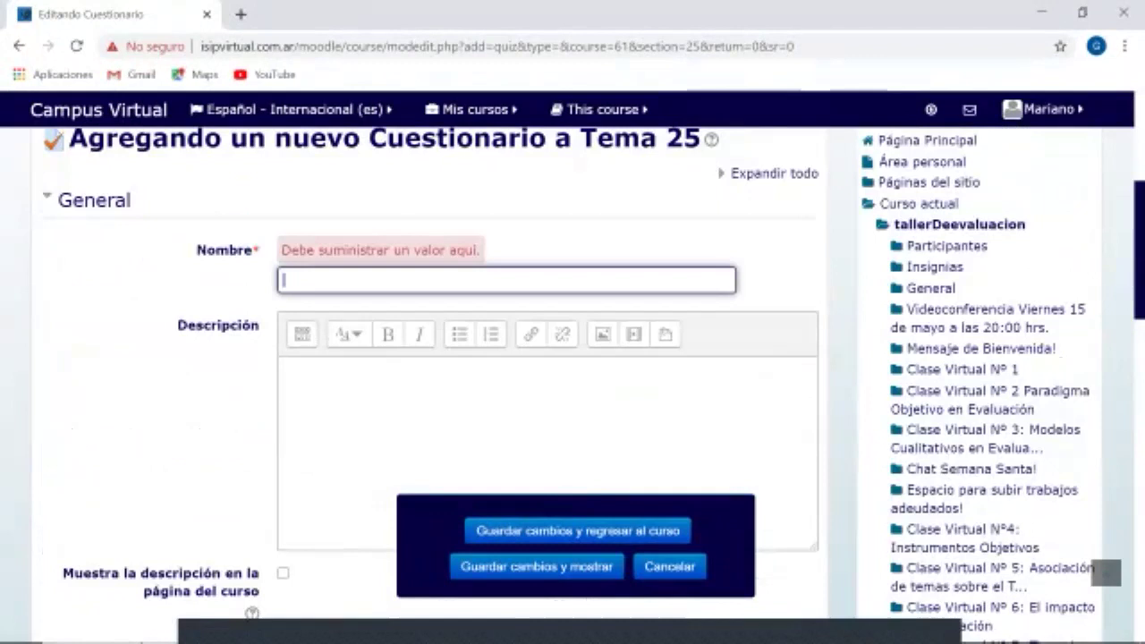
pyautogui.write('Examen Fir')
pyautogui.write('al Taller')
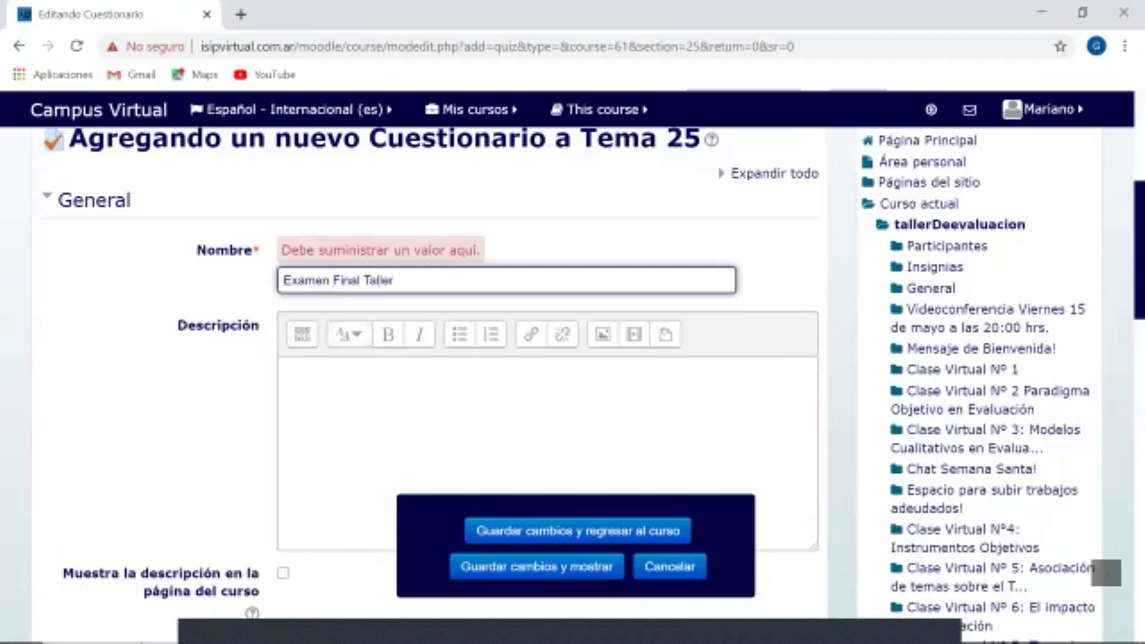
# Enable showing the description on the course page and place the cursor in the empty quiz description.
pyautogui.click(287, 368)
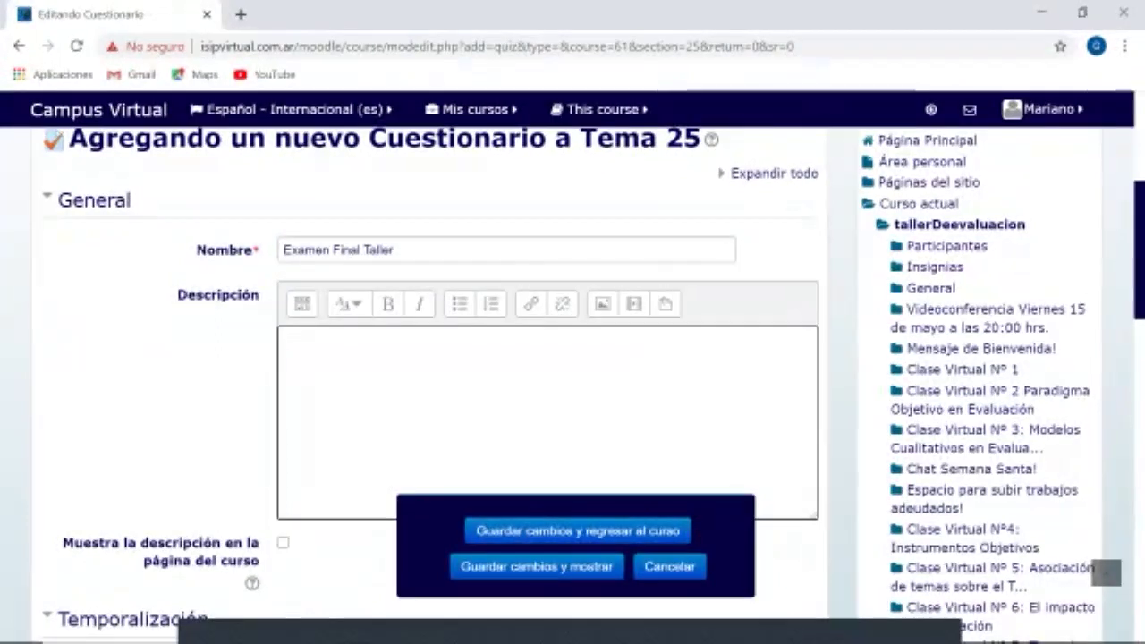
pyautogui.scroll(-1, 547, 376)
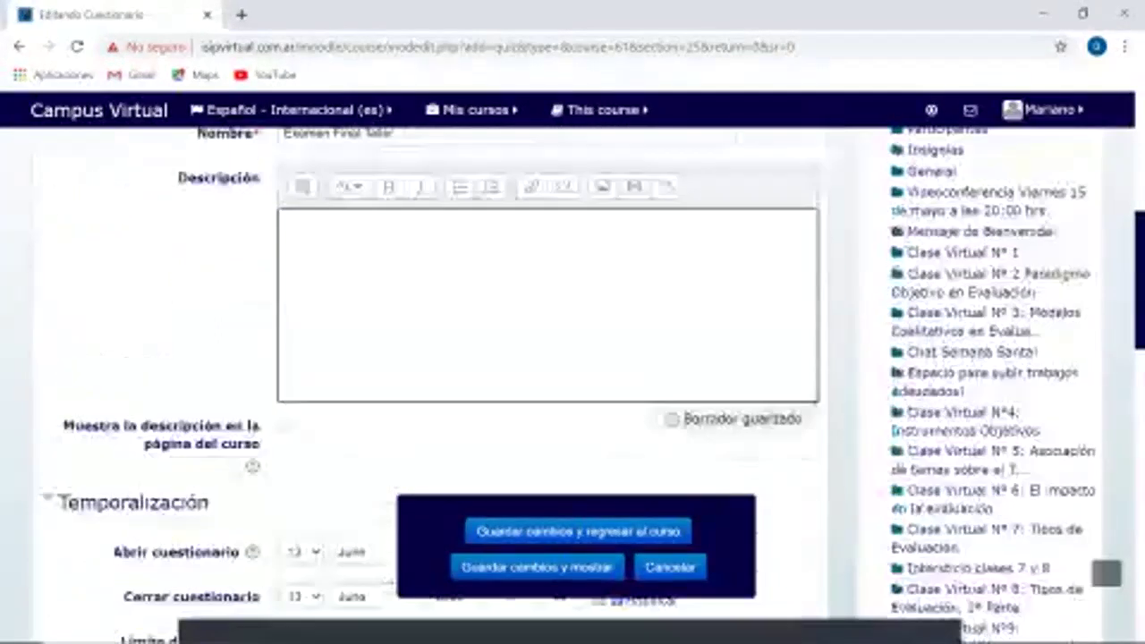
pyautogui.scroll(1, 548, 376)
pyautogui.click(283, 454)
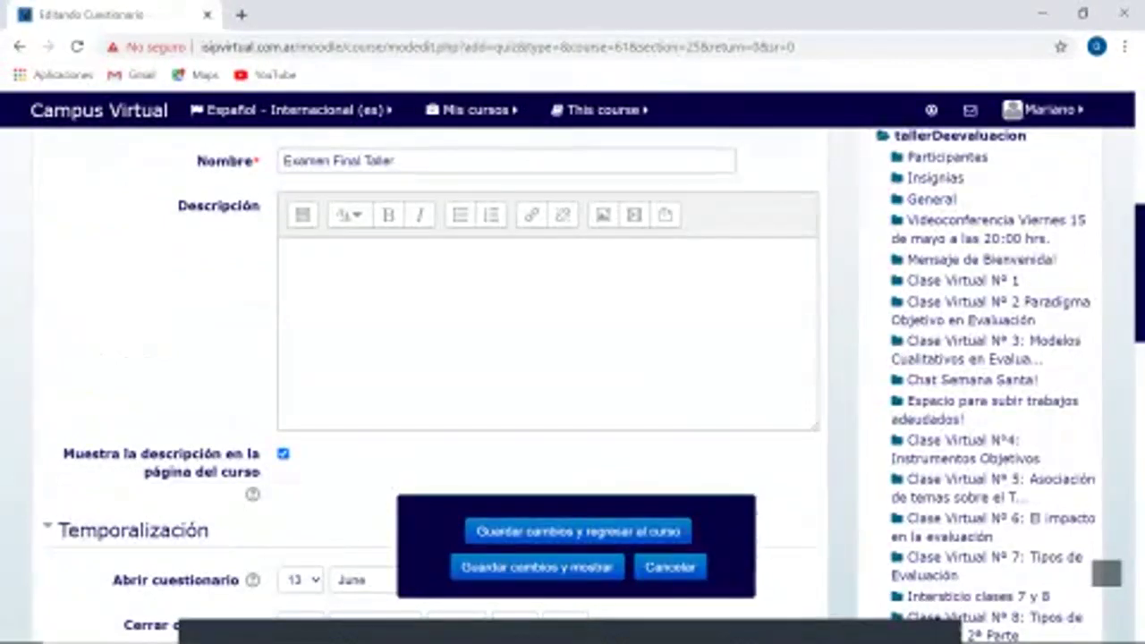
pyautogui.click(285, 251)
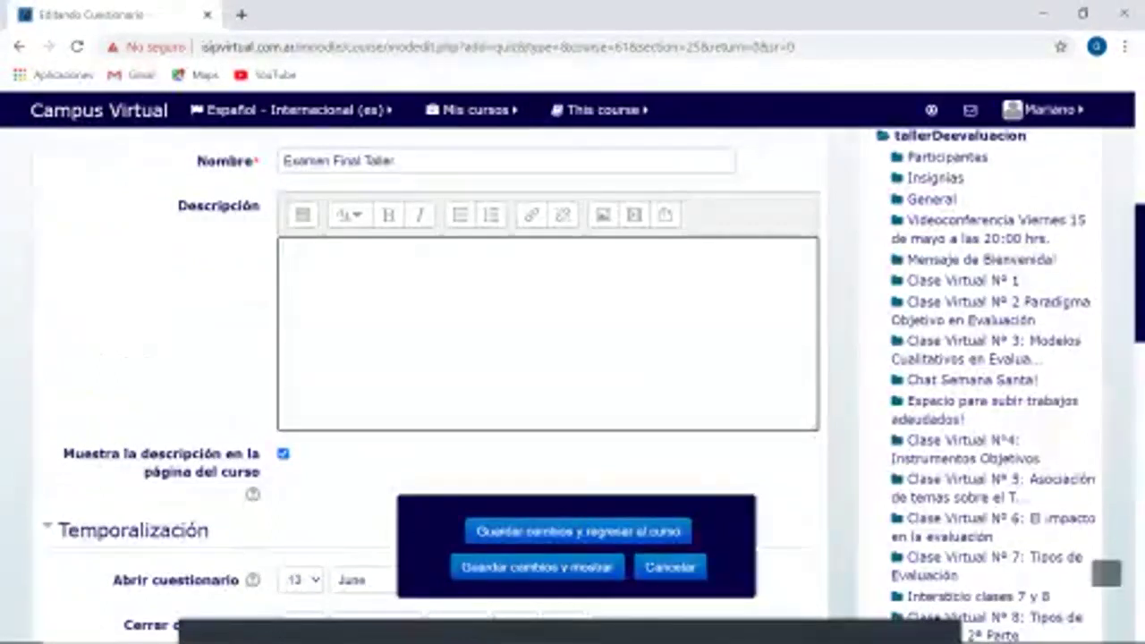
# Expand the quiz's Calificación settings and set the passing grade to 4.
pyautogui.scroll(-2, 573, 385)
pyautogui.scroll(-4, 573, 358)
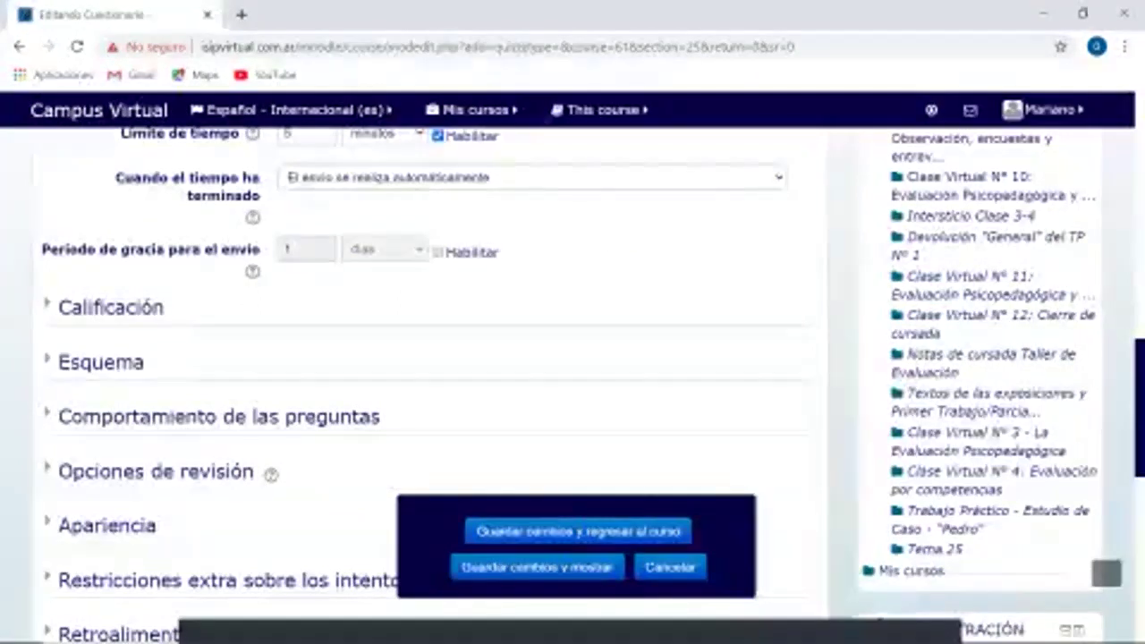
pyautogui.scroll(2, 430, 376)
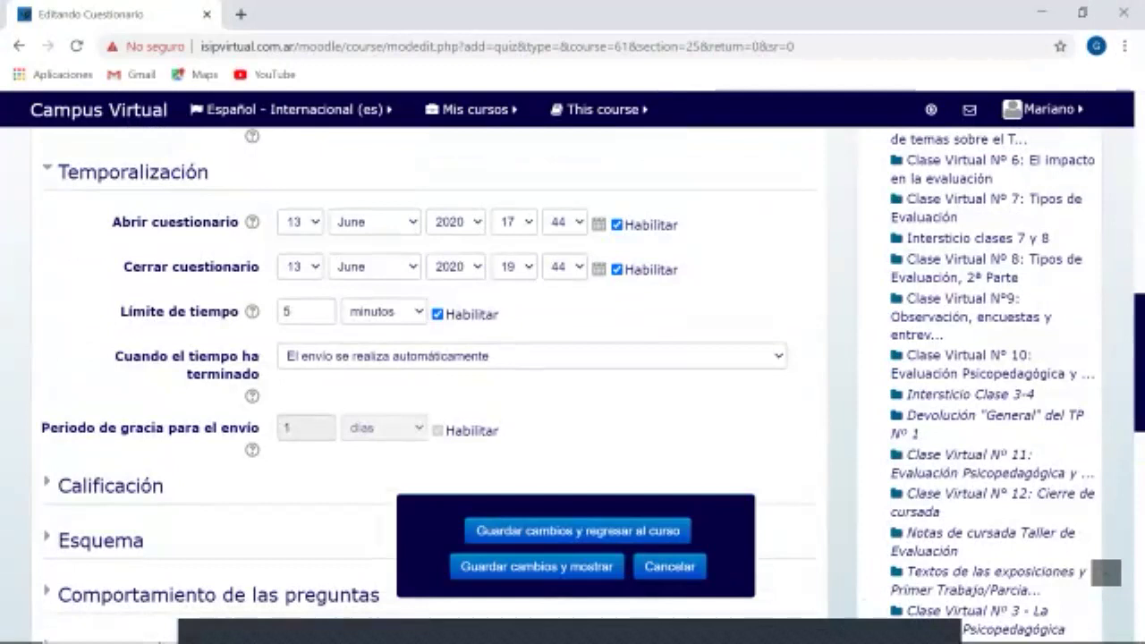
pyautogui.scroll(-2, 108, 307)
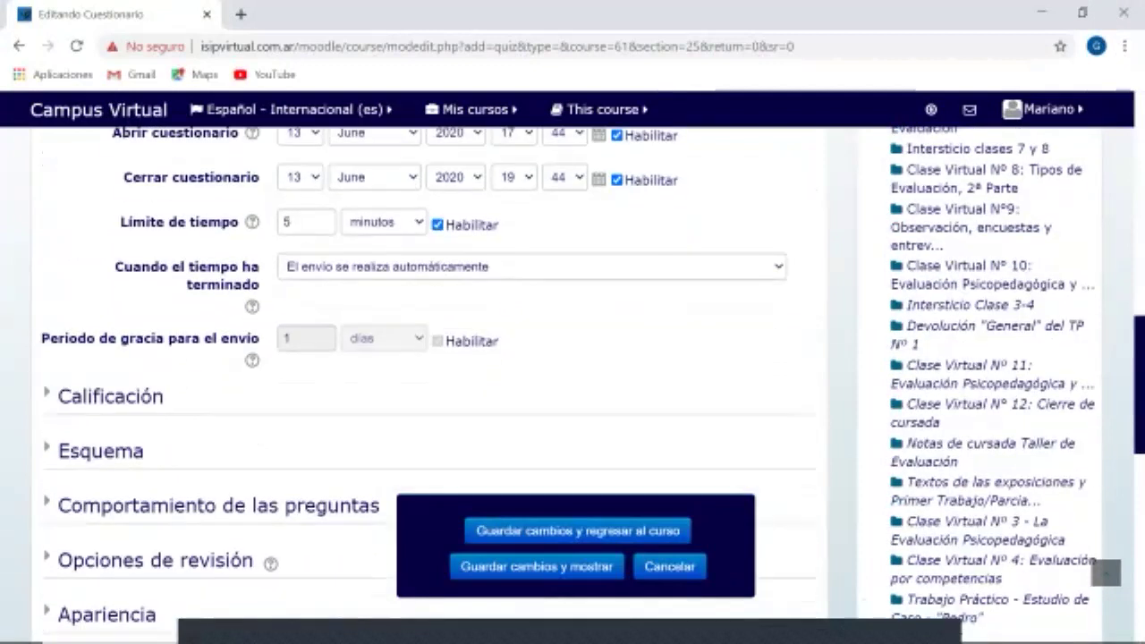
pyautogui.click(107, 307)
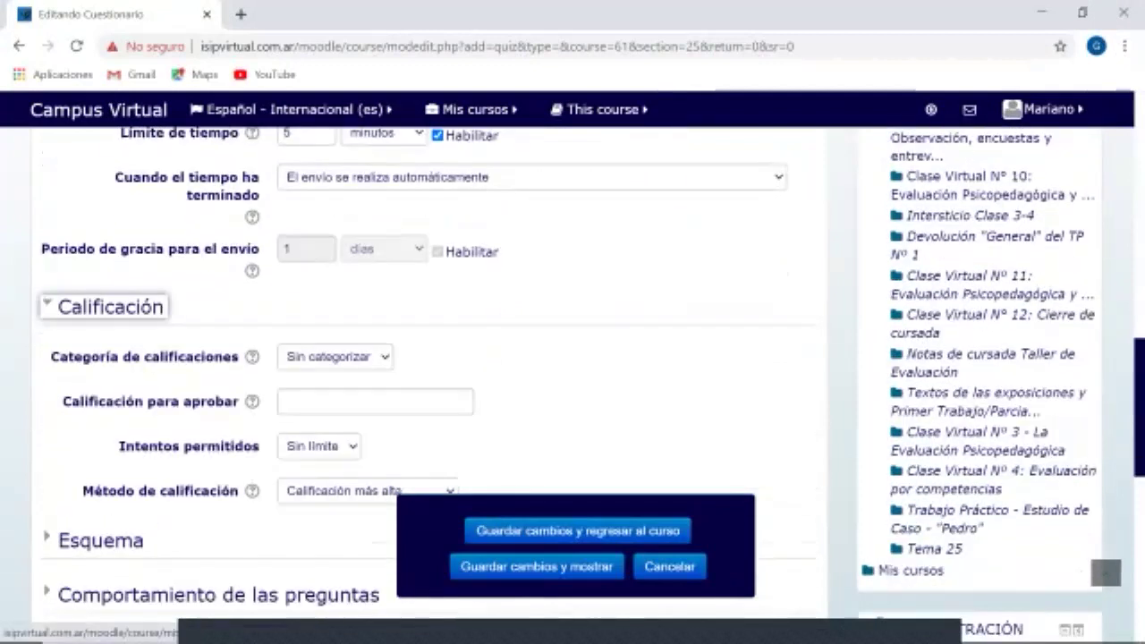
pyautogui.scroll(-1, 107, 307)
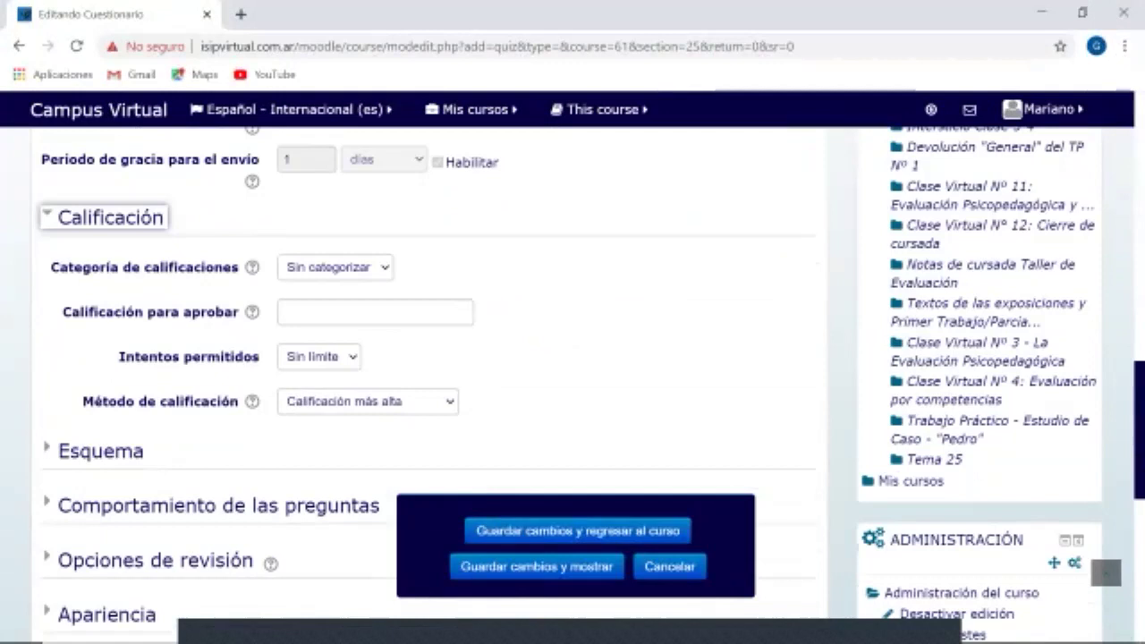
pyautogui.click(375, 311)
pyautogui.write('4')
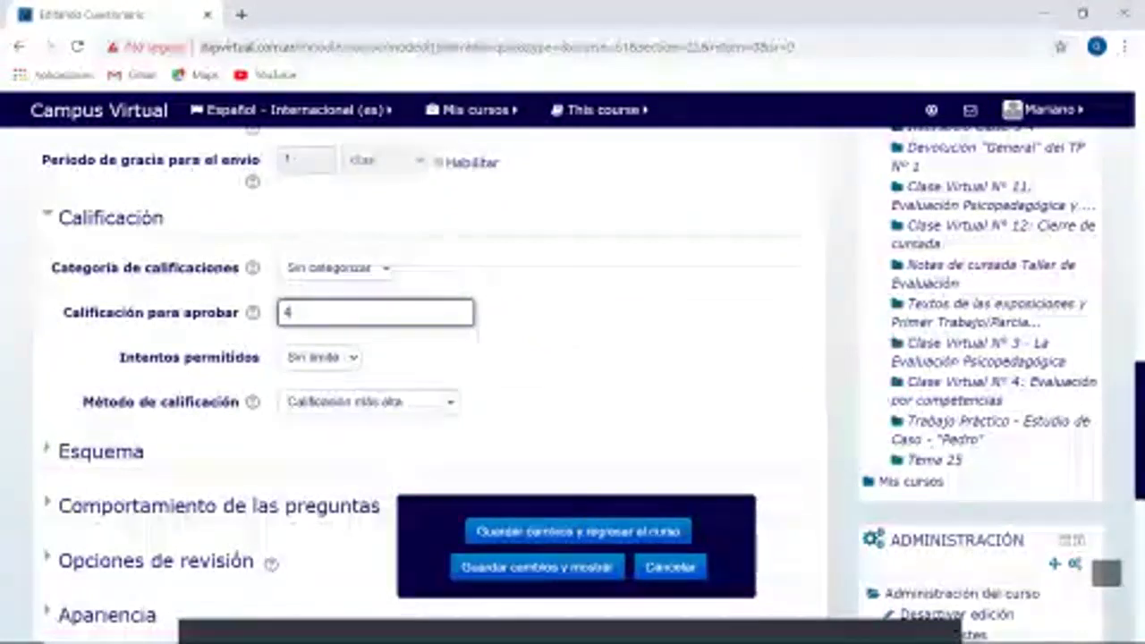
# Set the quiz's allowed attempts (Intentos permitidos) to 1.
pyautogui.click(322, 357)
pyautogui.click(317, 376)
pyautogui.scroll(-1, 429, 358)
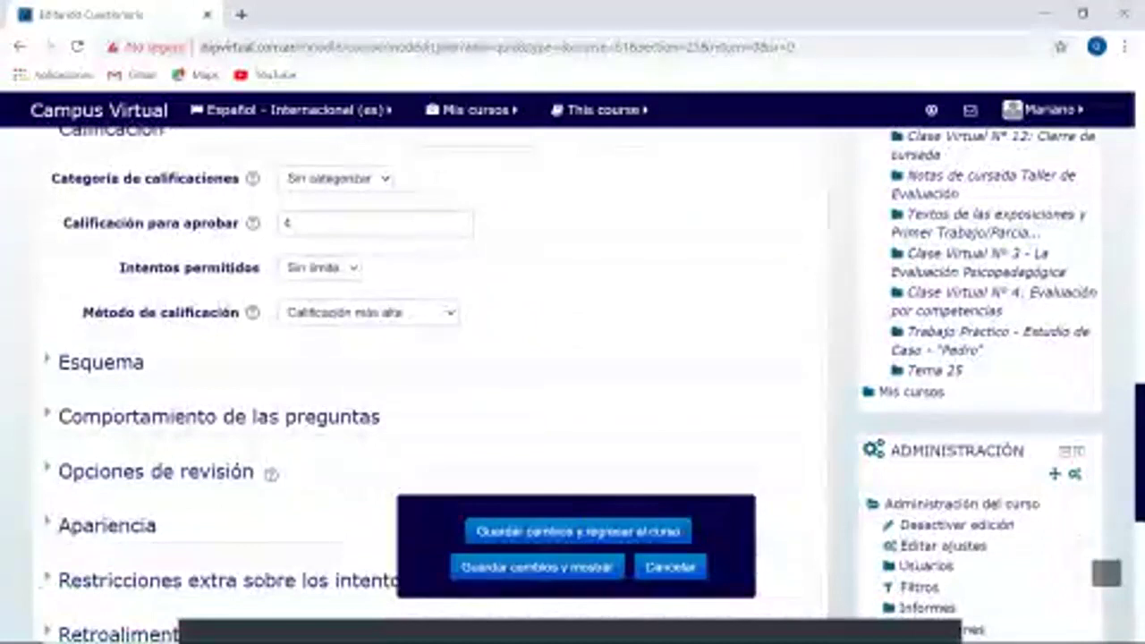
pyautogui.click(320, 267)
pyautogui.click(304, 304)
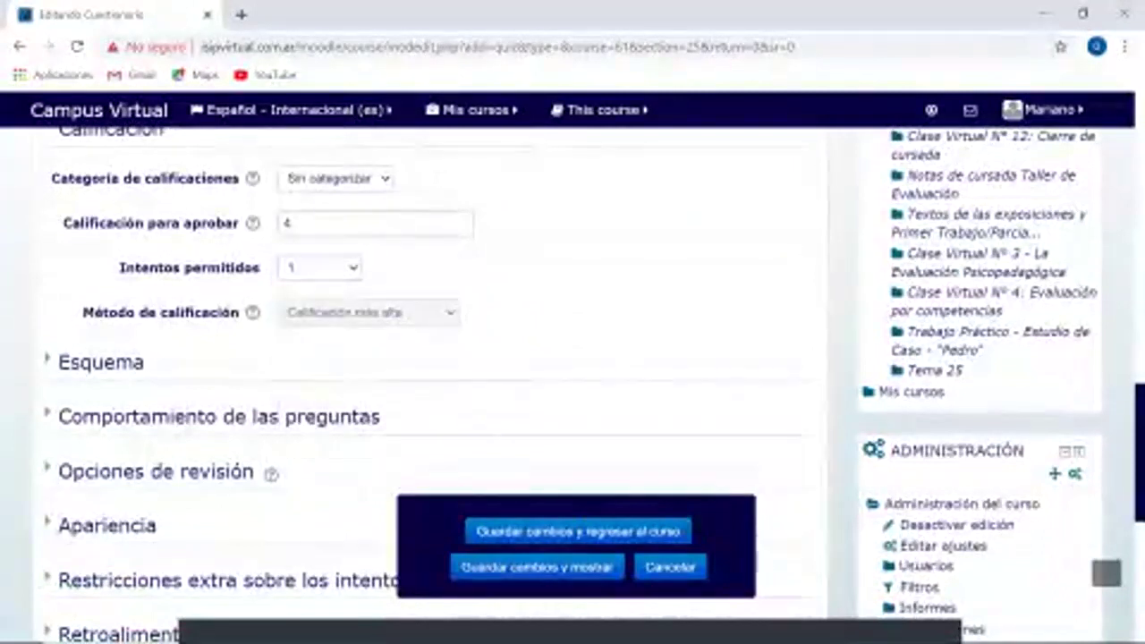
# Try 2 allowed attempts to view the grading method options, and restore the limit to 1 attempt.
pyautogui.click(321, 268)
pyautogui.click(305, 319)
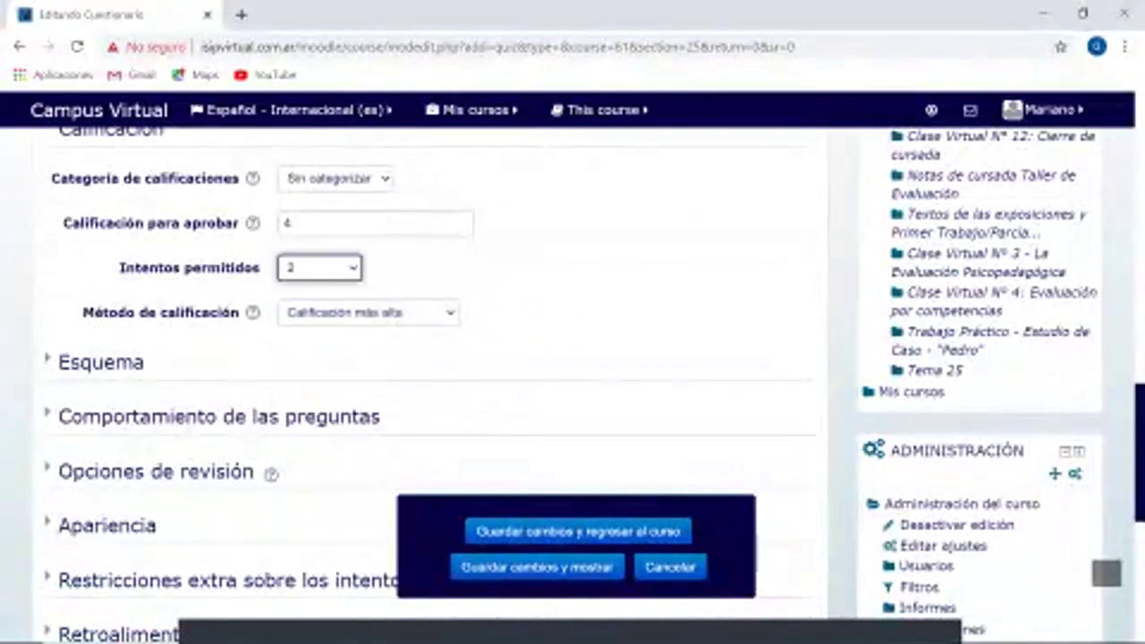
pyautogui.click(369, 312)
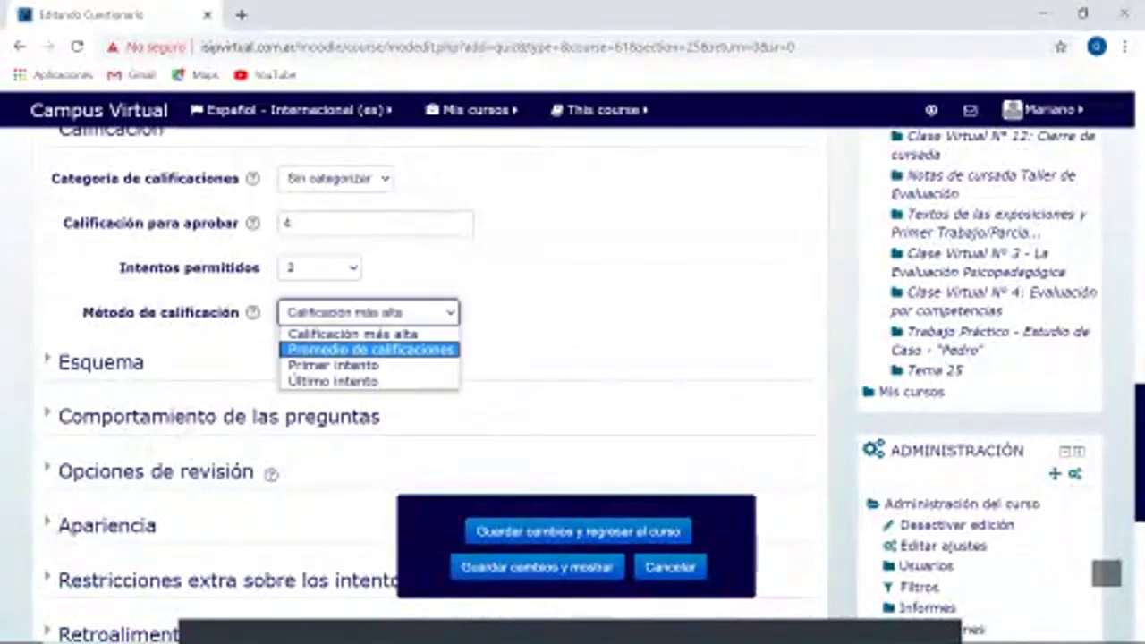
pyautogui.press('Escape')
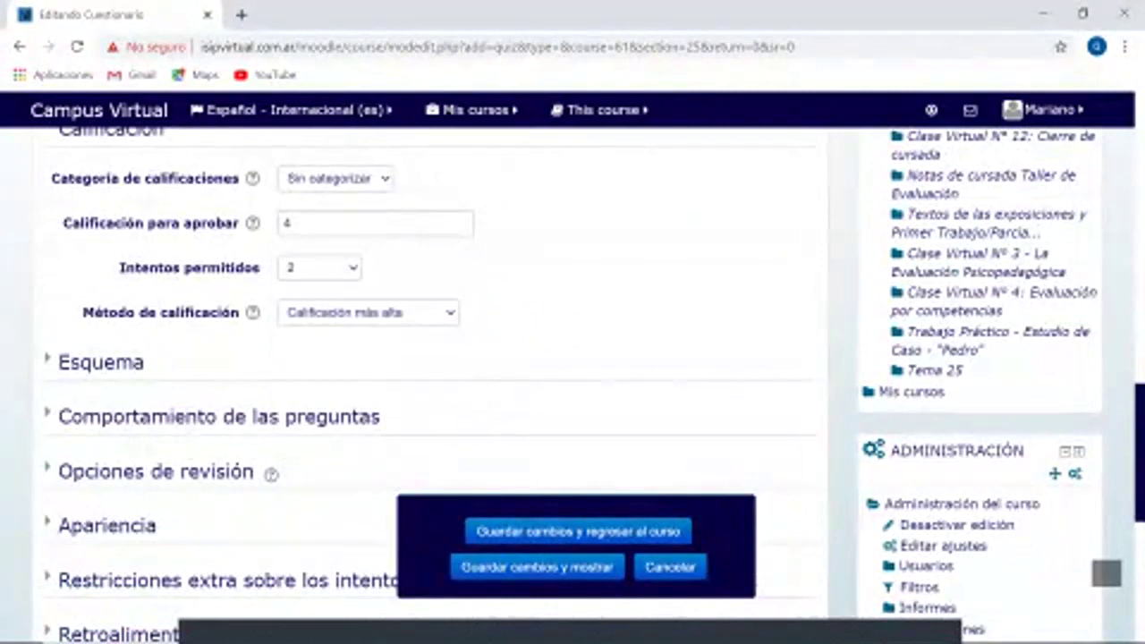
pyautogui.click(321, 268)
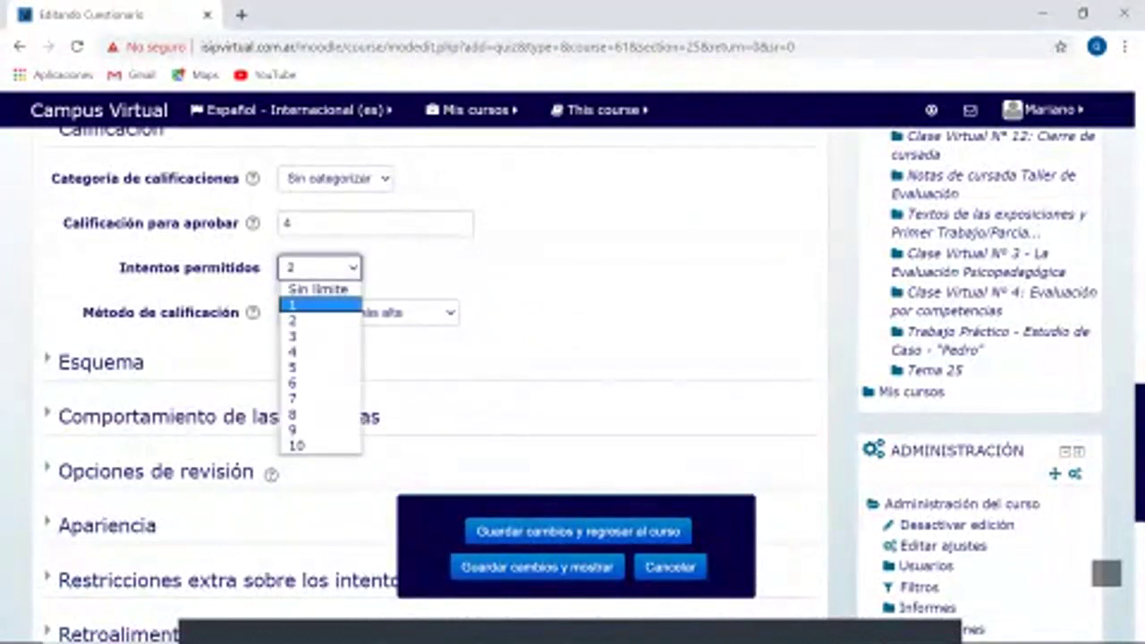
pyautogui.press('Return')
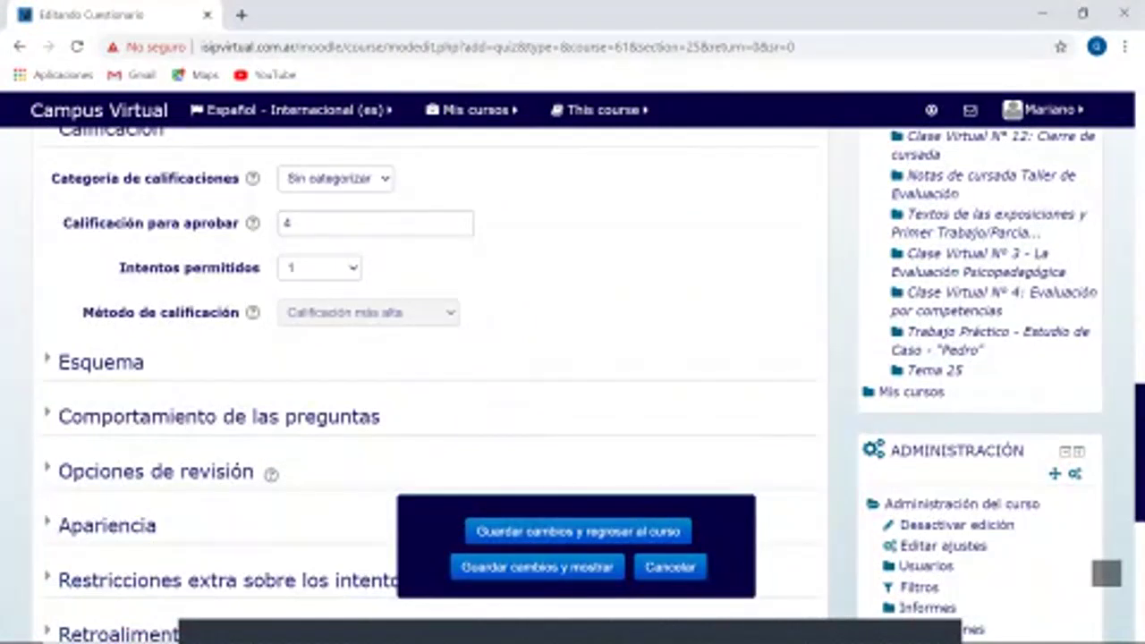
# Expand the quiz's Esquema settings and reveal their additional options, including the navigation method.
pyautogui.scroll(-1, 429, 358)
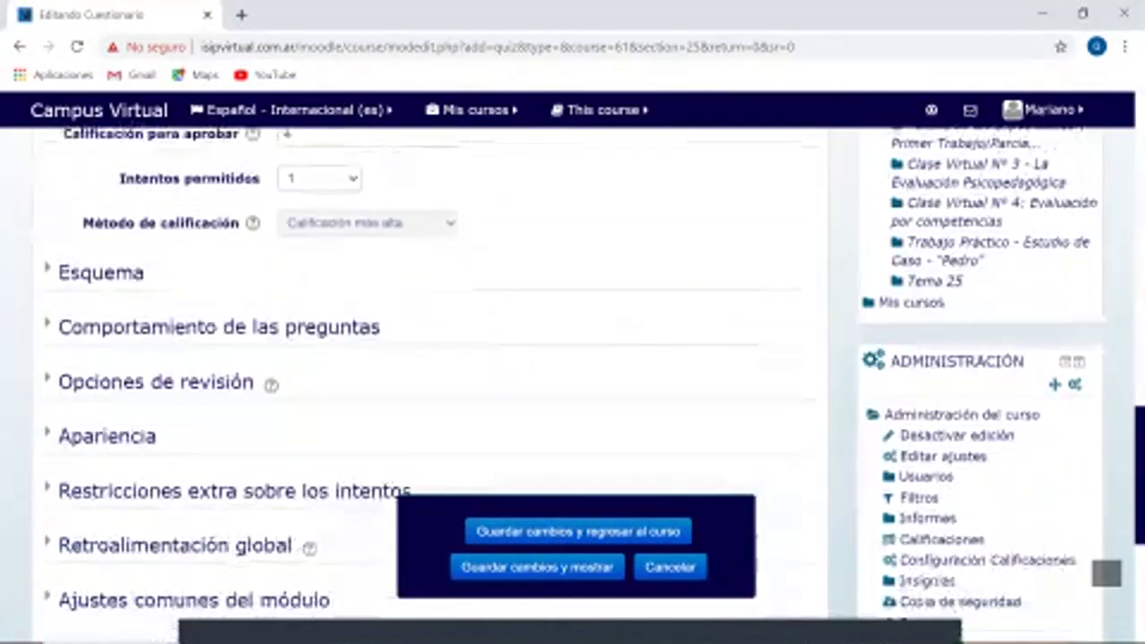
pyautogui.click(101, 273)
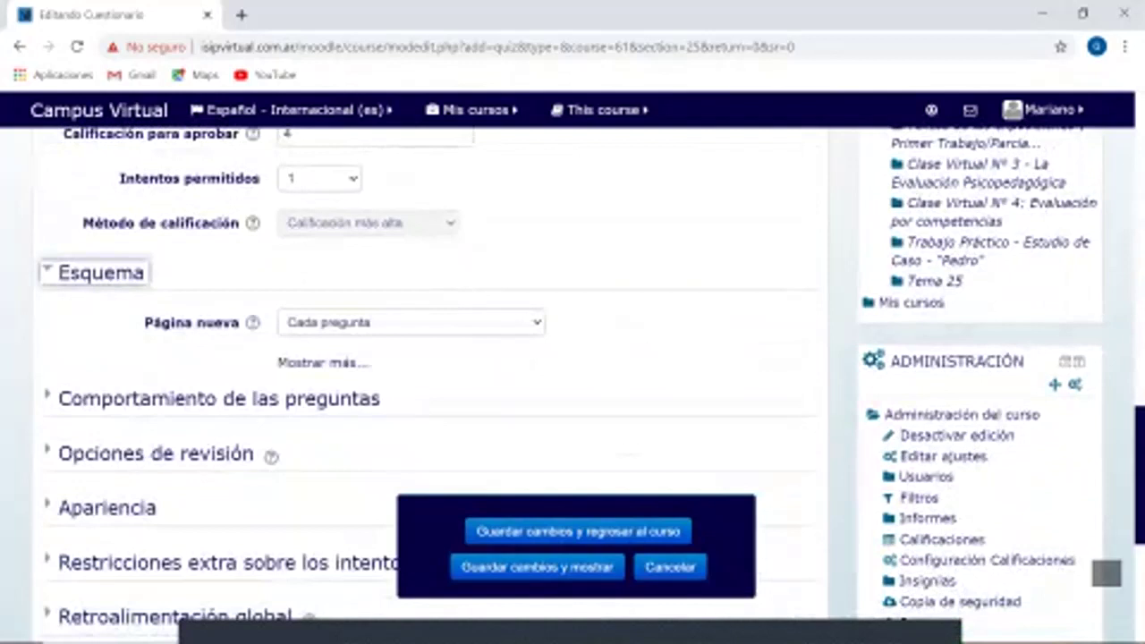
pyautogui.click(501, 273)
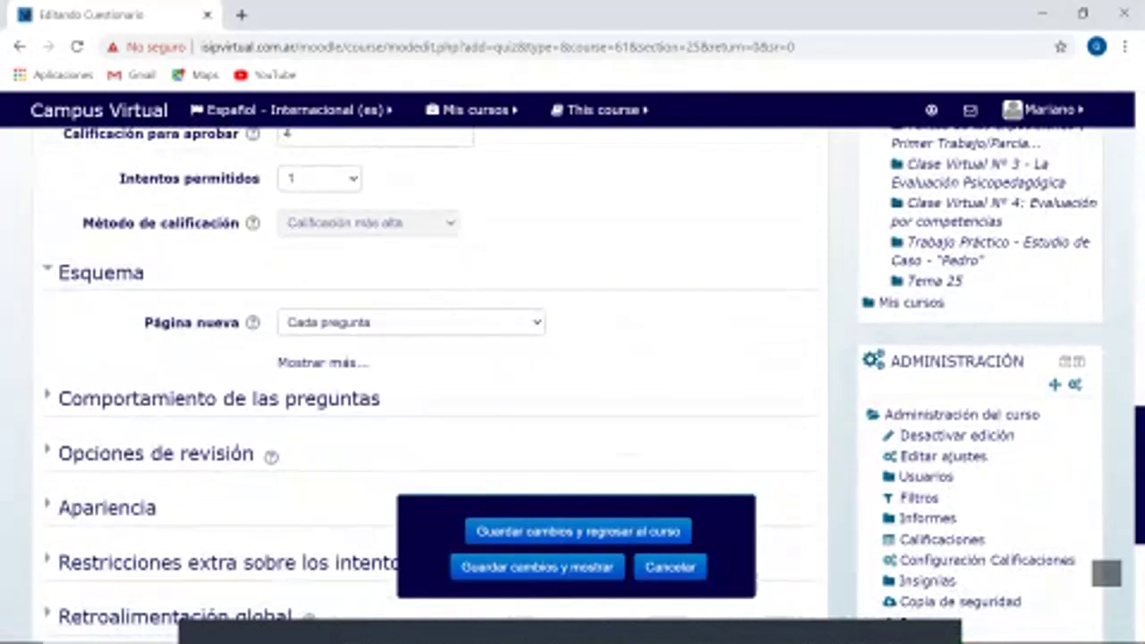
pyautogui.click(323, 364)
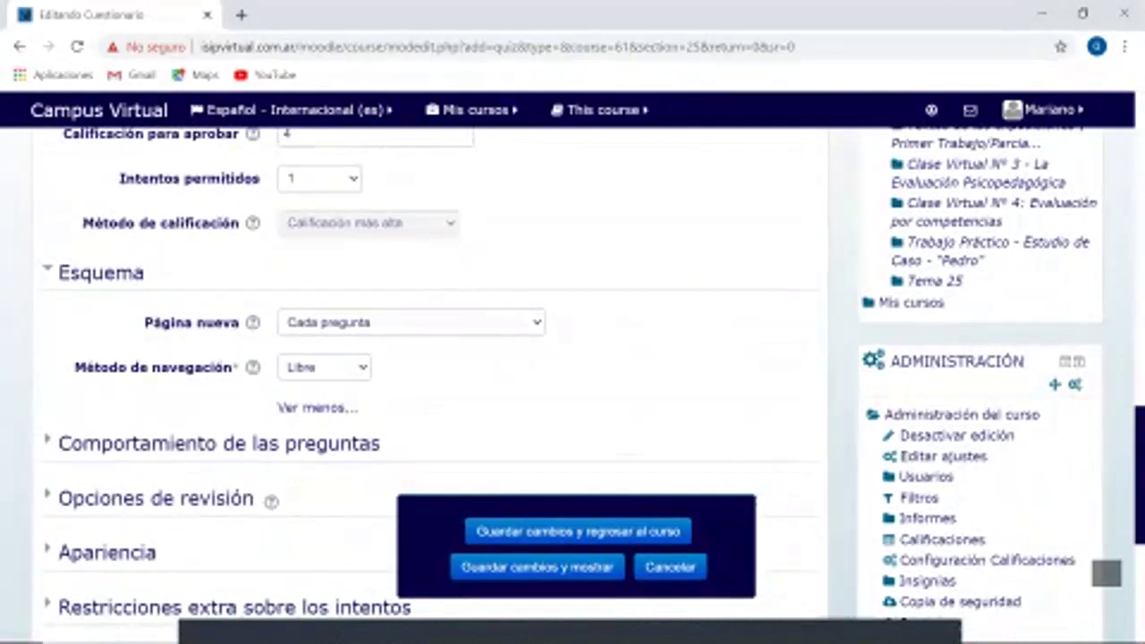
pyautogui.scroll(-1, 430, 376)
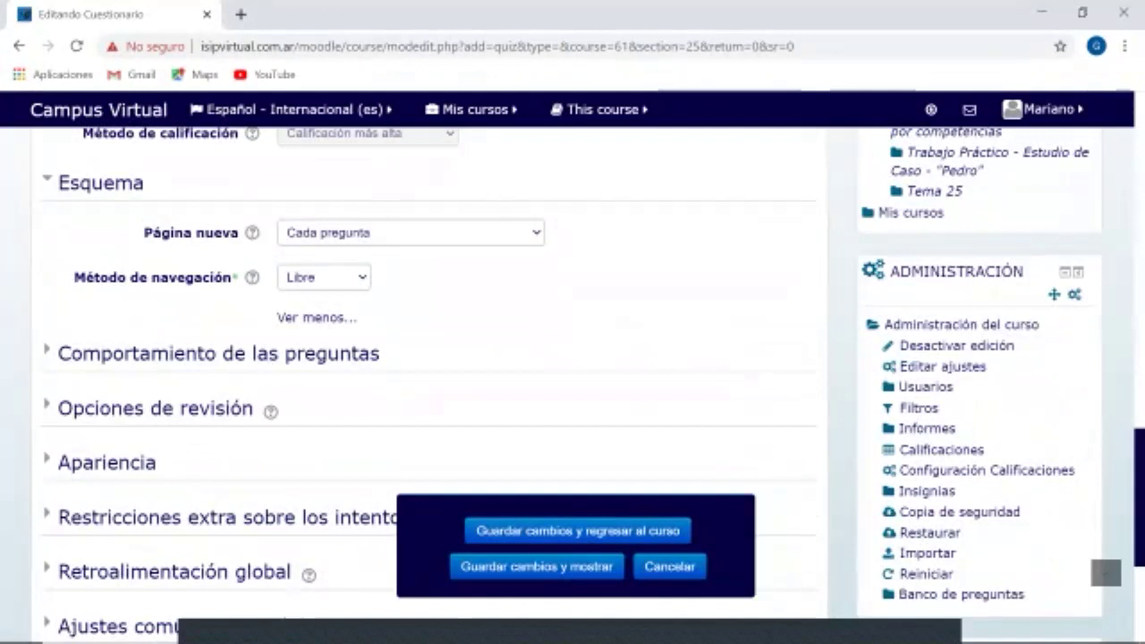
# Review the Página nueva choices for questions per page and keep Cada pregunta.
pyautogui.click(409, 233)
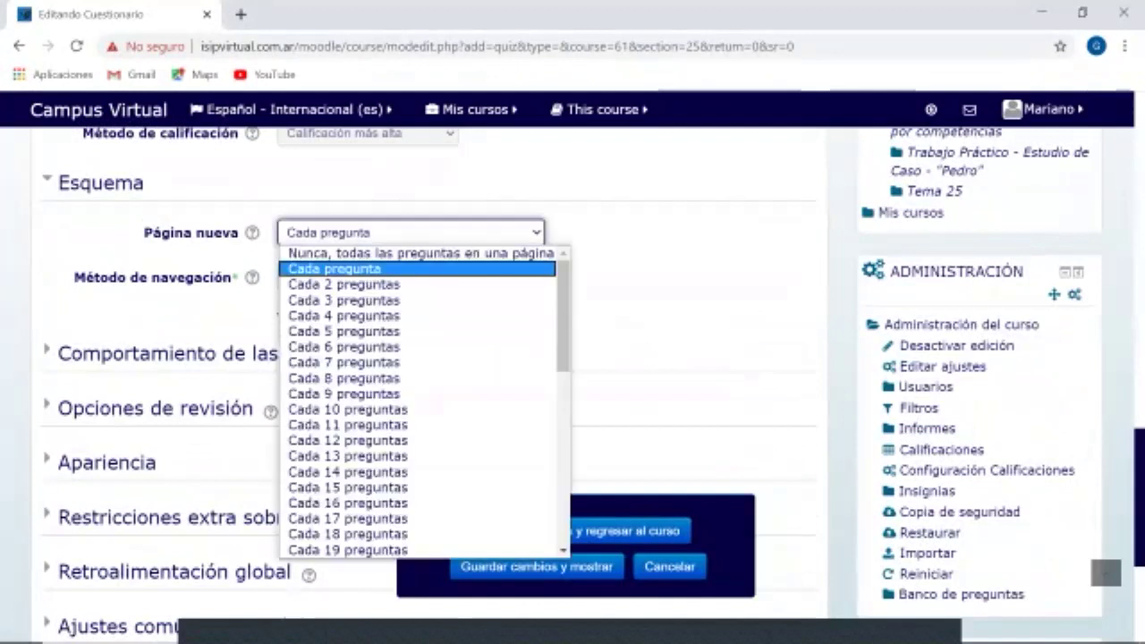
pyautogui.press('Escape')
pyautogui.click(410, 232)
pyautogui.press('Down')
pyautogui.press('Down')
pyautogui.press('Down')
pyautogui.press('Down')
pyautogui.press('Down')
pyautogui.press('Down')
pyautogui.press('Down')
pyautogui.press('Down')
pyautogui.press('Down')
pyautogui.press('Down')
pyautogui.press('Down')
pyautogui.press('Down')
pyautogui.press('Down')
pyautogui.press('Down')
pyautogui.press('Down')
pyautogui.press('Down')
pyautogui.press('Down')
pyautogui.press('Down')
pyautogui.press('Down')
pyautogui.press('Down')
pyautogui.press('Up')
pyautogui.press('Up')
pyautogui.press('Up')
pyautogui.press('Up')
pyautogui.press('Up')
pyautogui.press('Up')
pyautogui.press('Up')
pyautogui.press('Up')
pyautogui.press('Up')
pyautogui.press('Up')
pyautogui.press('Up')
pyautogui.press('Up')
pyautogui.press('Up')
pyautogui.press('Up')
pyautogui.press('Up')
pyautogui.press('Up')
pyautogui.press('Up')
pyautogui.press('Up')
pyautogui.press('Up')
pyautogui.press('Up')
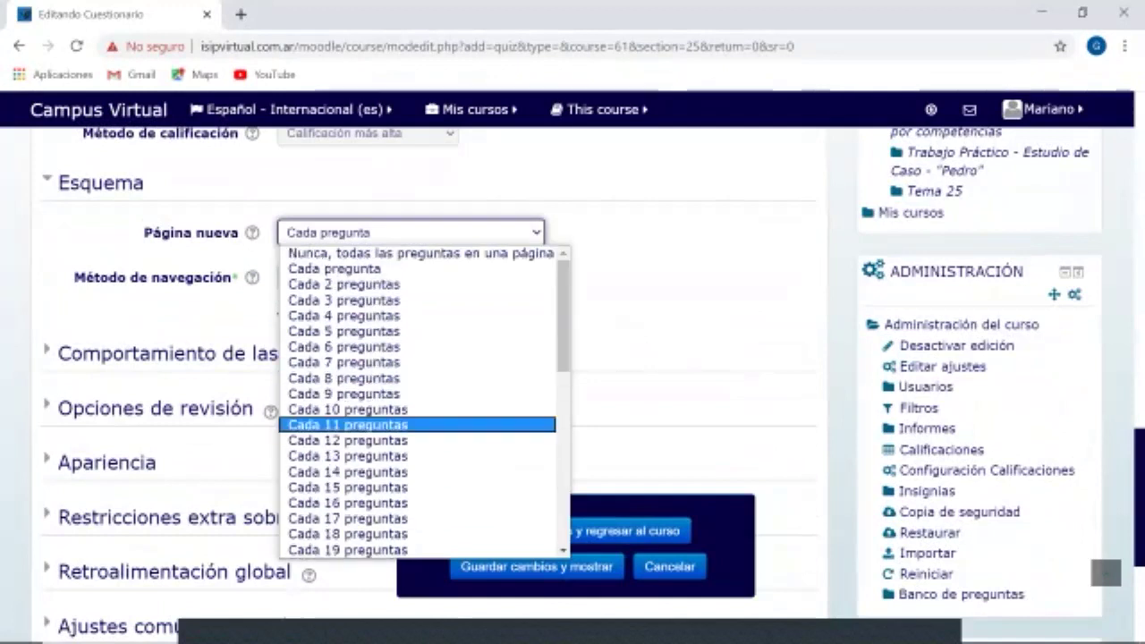
pyautogui.press('Down')
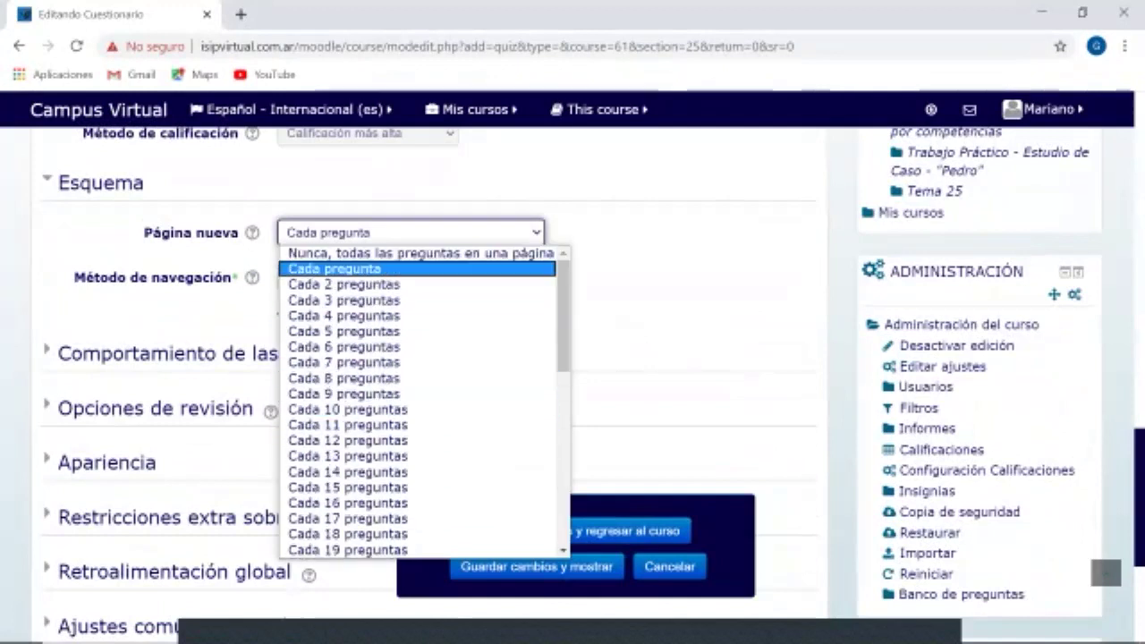
pyautogui.press('Return')
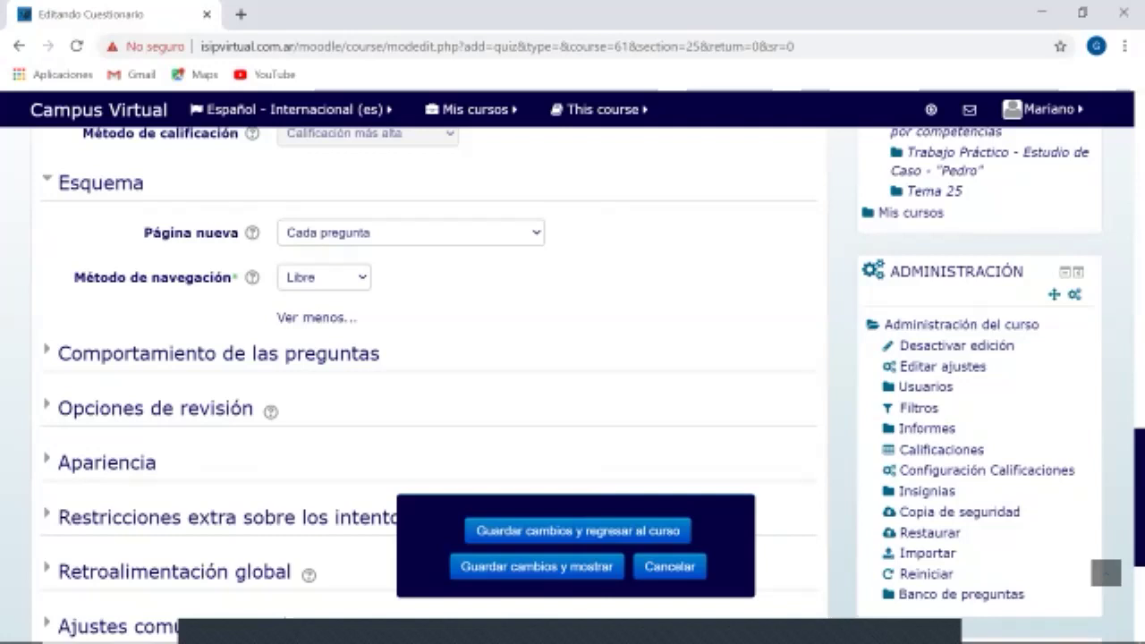
# Review the quiz's Método de navegación options and choose Secuencial.
pyautogui.click(323, 278)
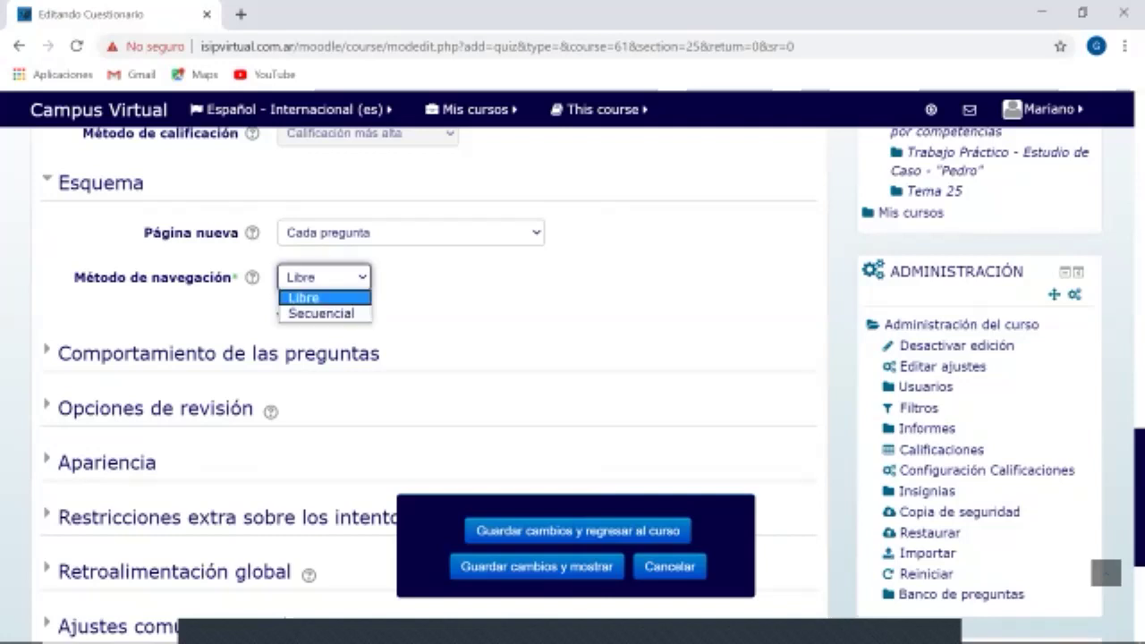
pyautogui.click(465, 295)
pyautogui.click(324, 277)
pyautogui.click(465, 295)
pyautogui.click(324, 277)
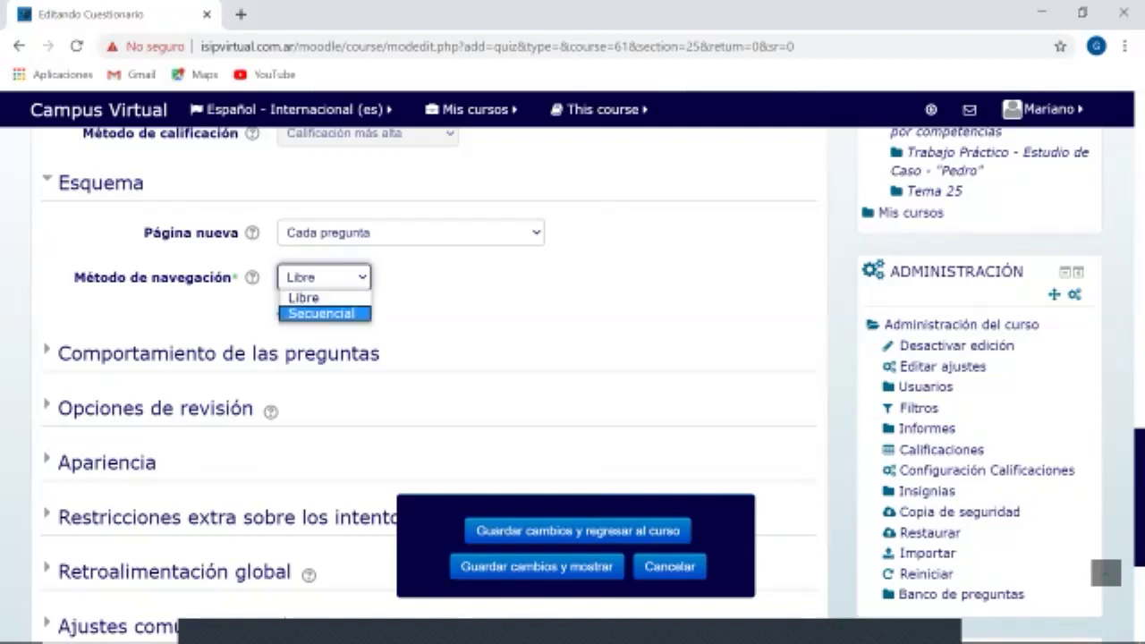
pyautogui.click(322, 314)
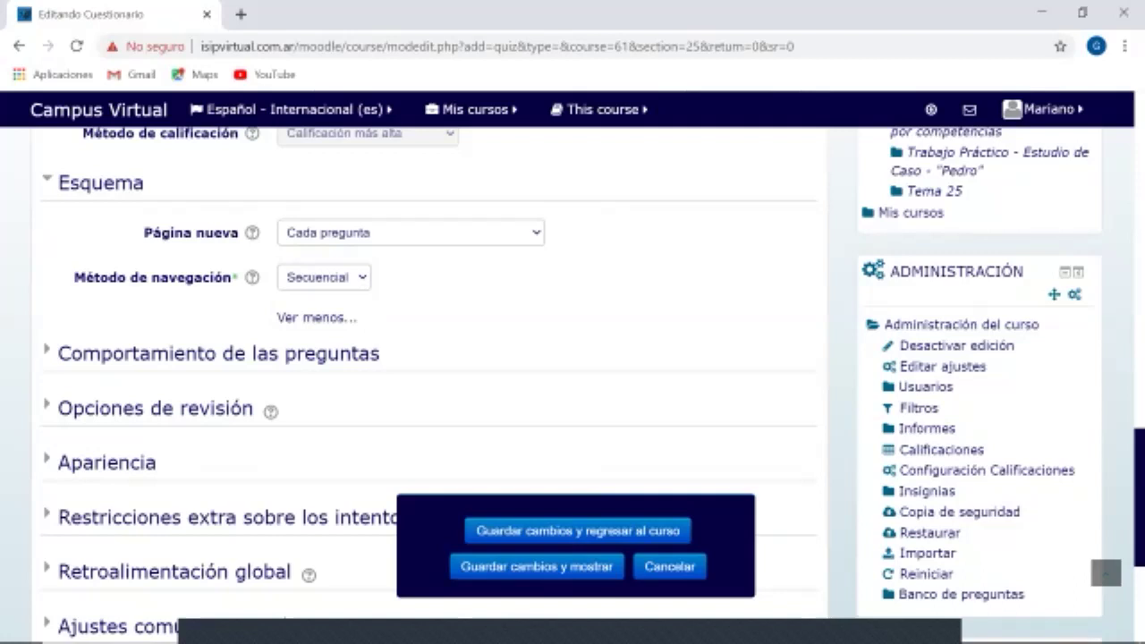
# Try Libre as the quiz's navigation method and switch it back to Secuencial.
pyautogui.click(324, 278)
pyautogui.click(304, 296)
pyautogui.click(324, 277)
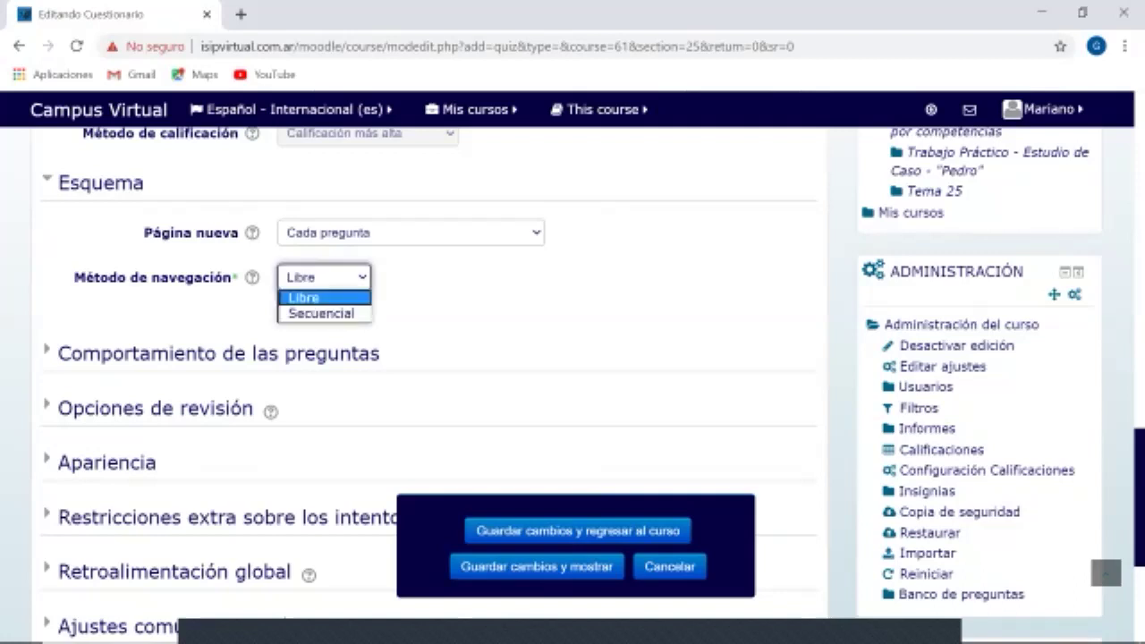
pyautogui.press('Escape')
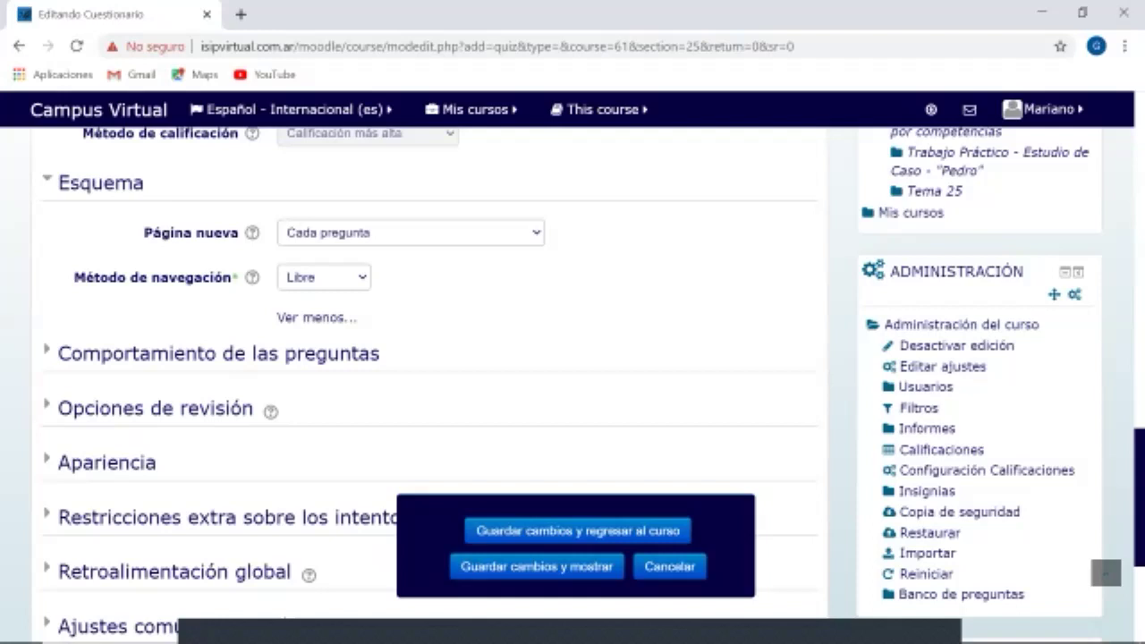
pyautogui.press('Down')
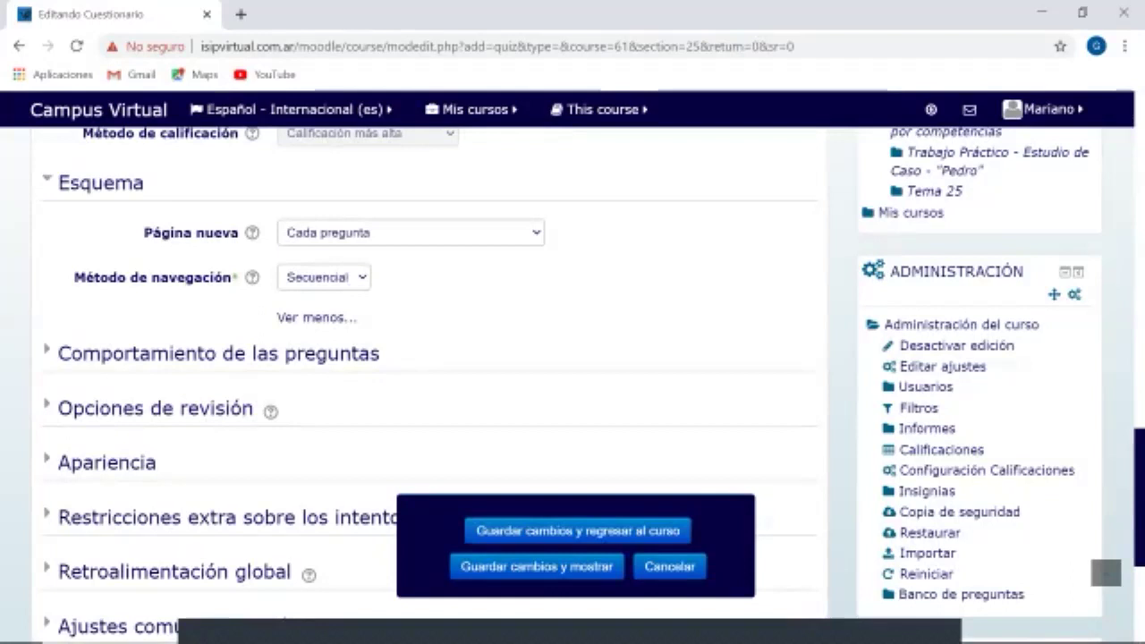
# Expand the Comportamiento de las preguntas settings and leave Ordenar al azar las respuestas set to Sí.
pyautogui.scroll(-1, 214, 269)
pyautogui.click(215, 264)
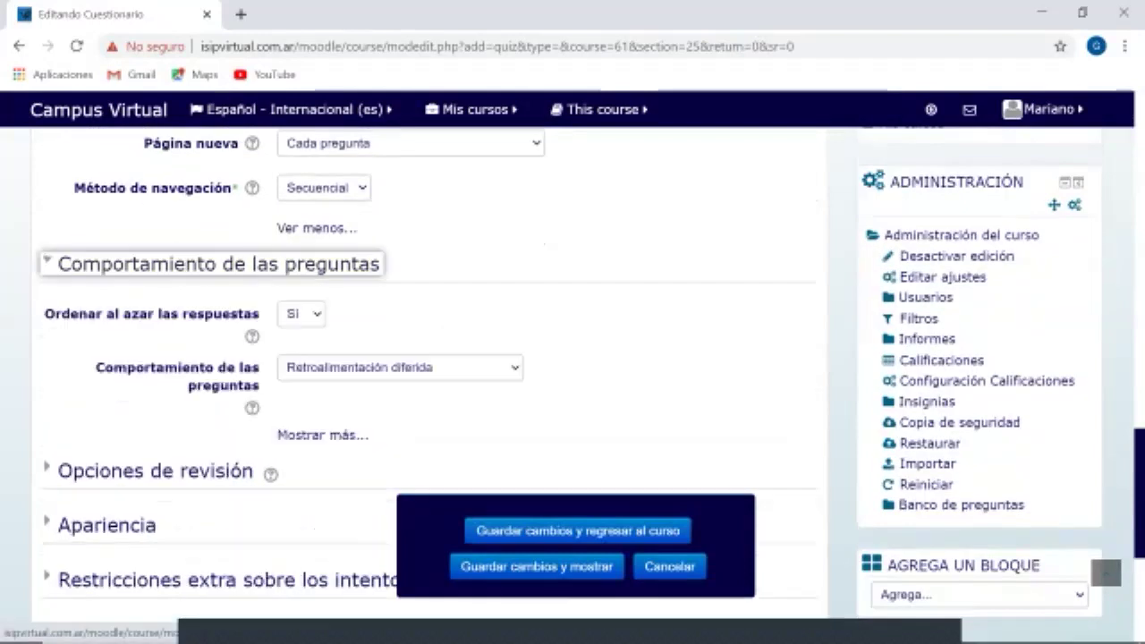
pyautogui.scroll(-1, 430, 358)
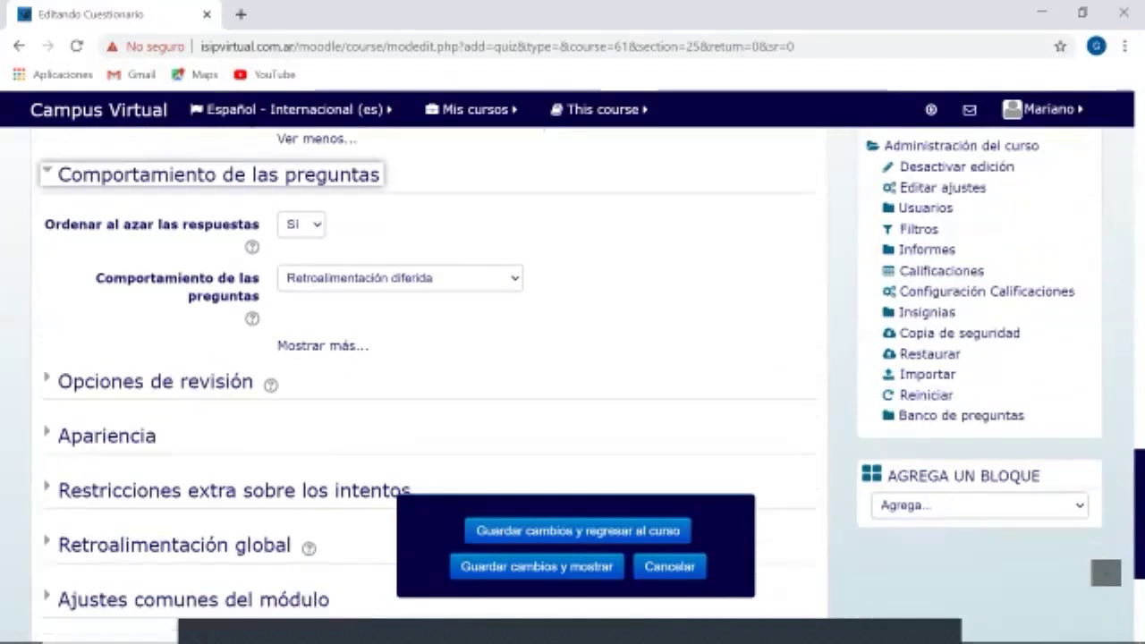
pyautogui.click(302, 225)
pyautogui.click(301, 225)
pyautogui.click(301, 225)
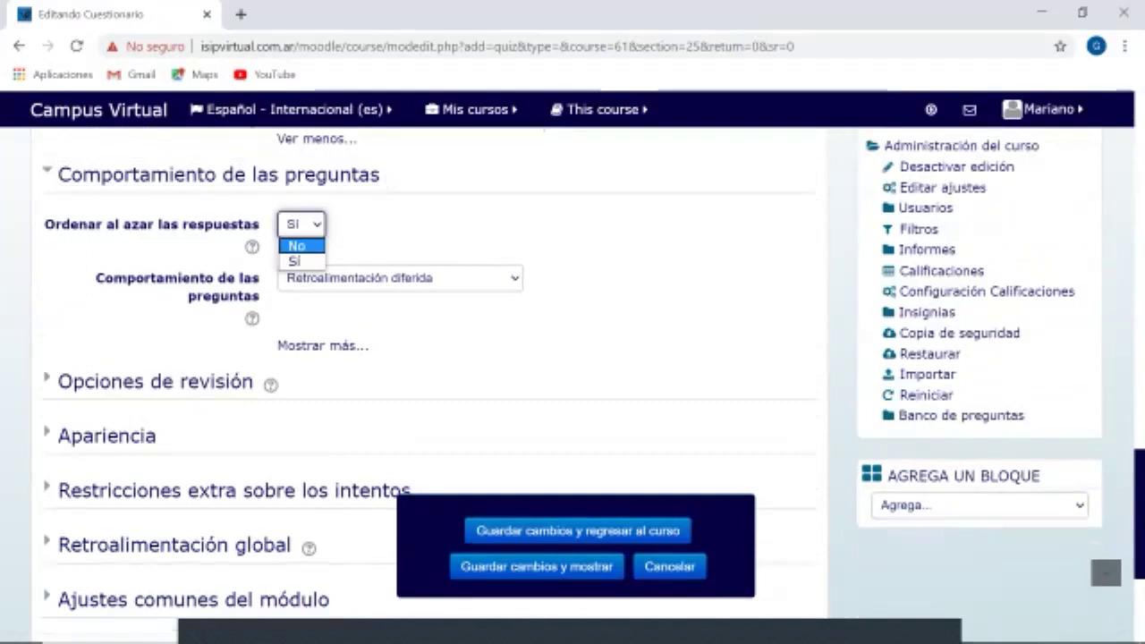
pyautogui.click(296, 245)
pyautogui.click(301, 224)
pyautogui.click(295, 262)
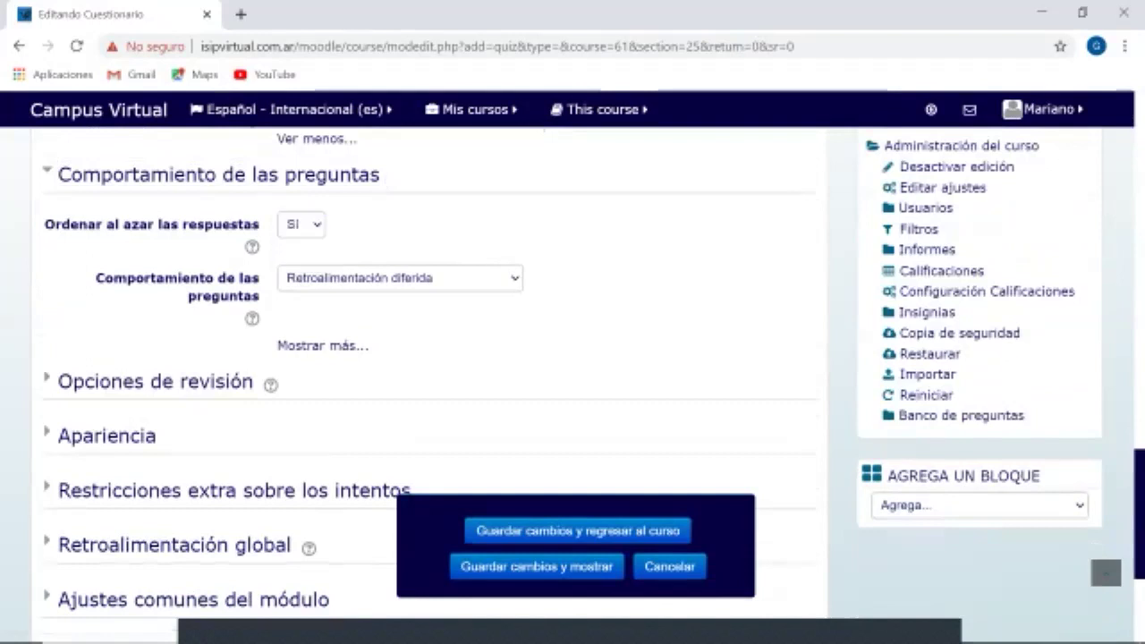
# Reveal the additional question behaviour settings and review the behaviour choices, keeping Retroalimentación diferida.
pyautogui.click(400, 278)
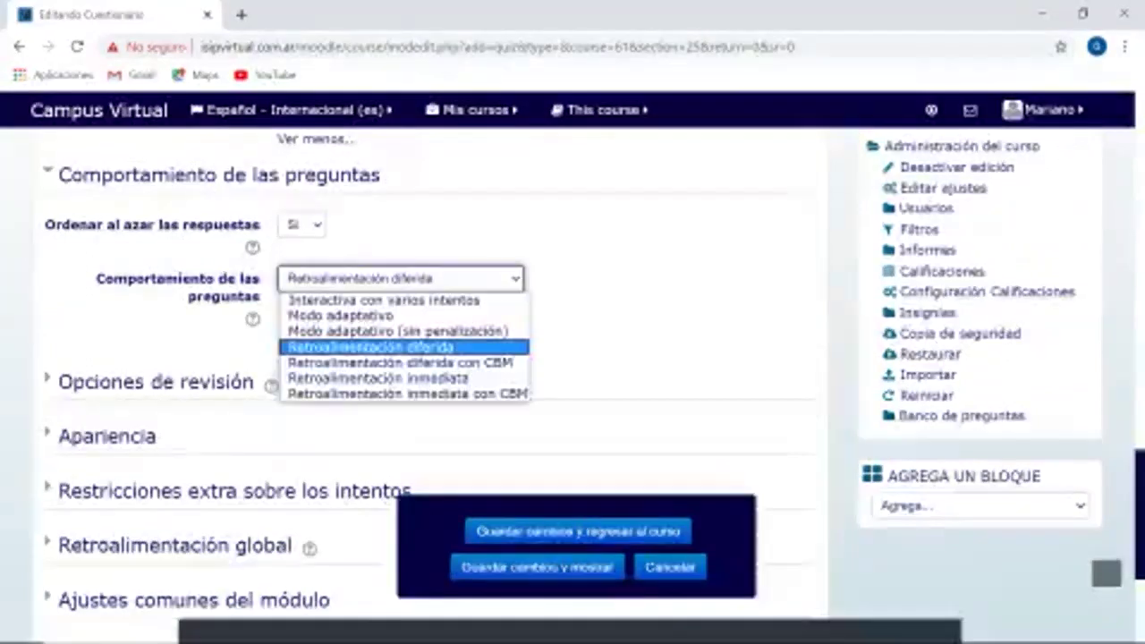
pyautogui.scroll(-1, 430, 358)
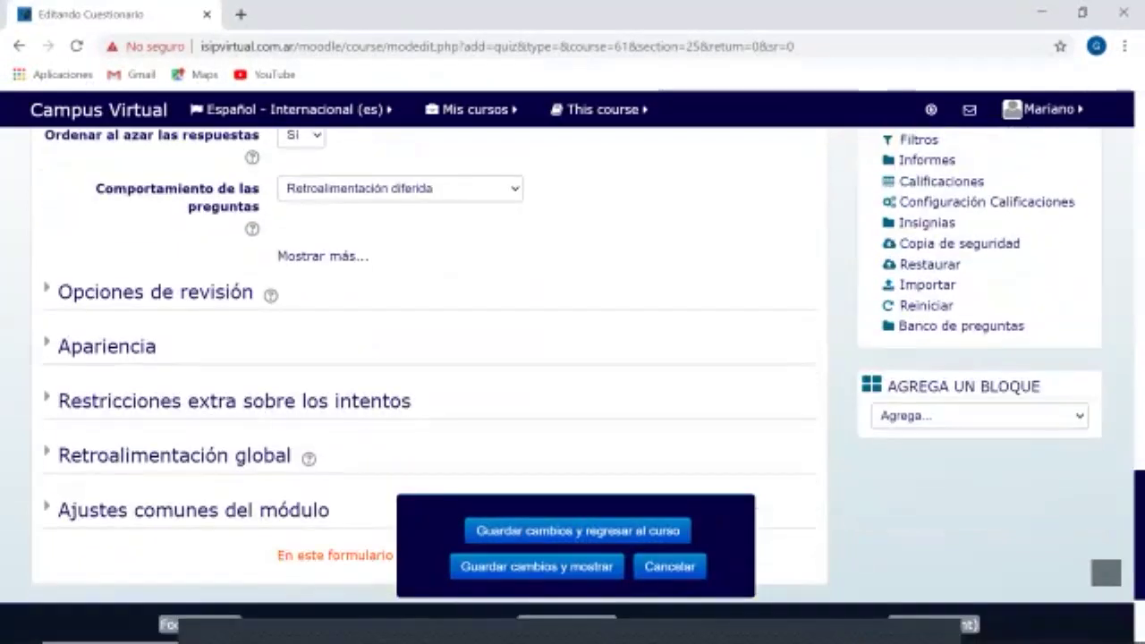
pyautogui.click(322, 256)
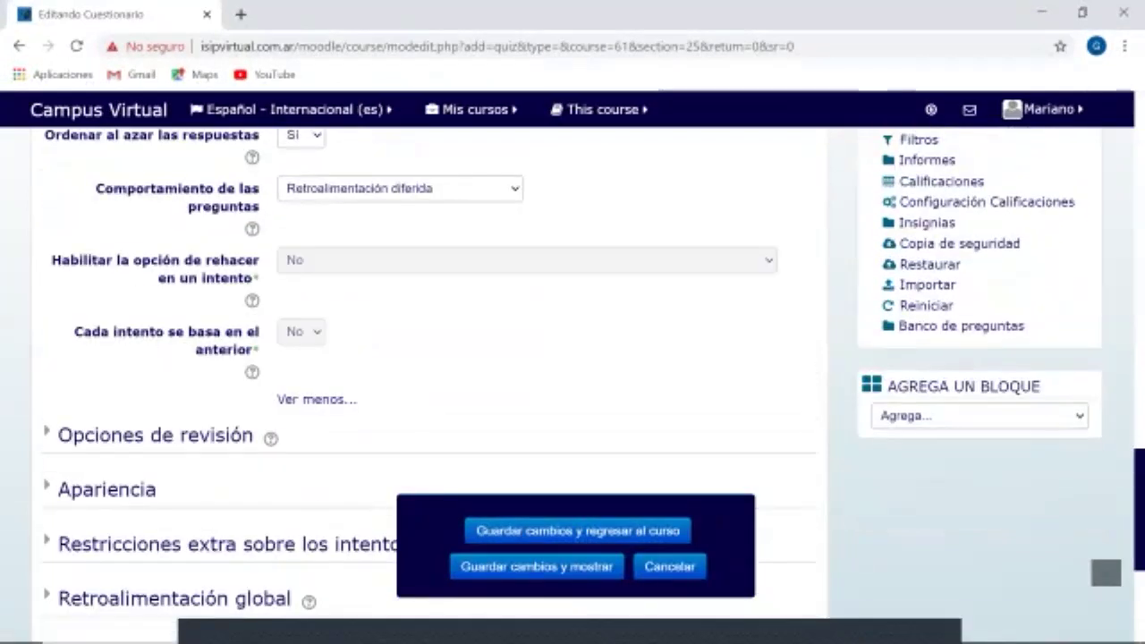
pyautogui.click(400, 189)
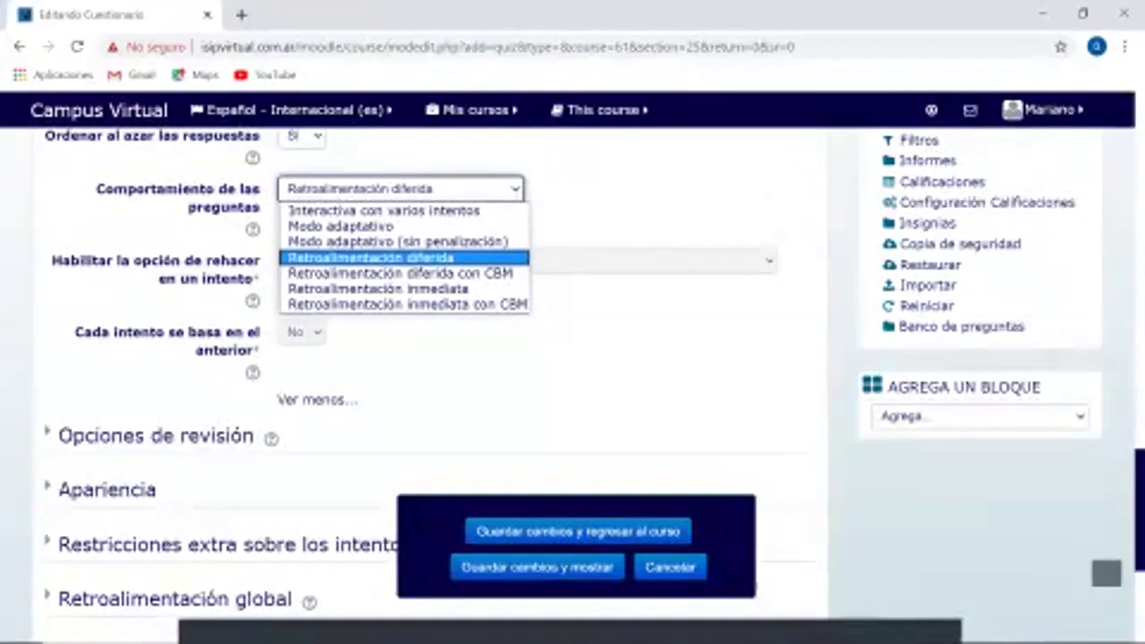
pyautogui.press('Return')
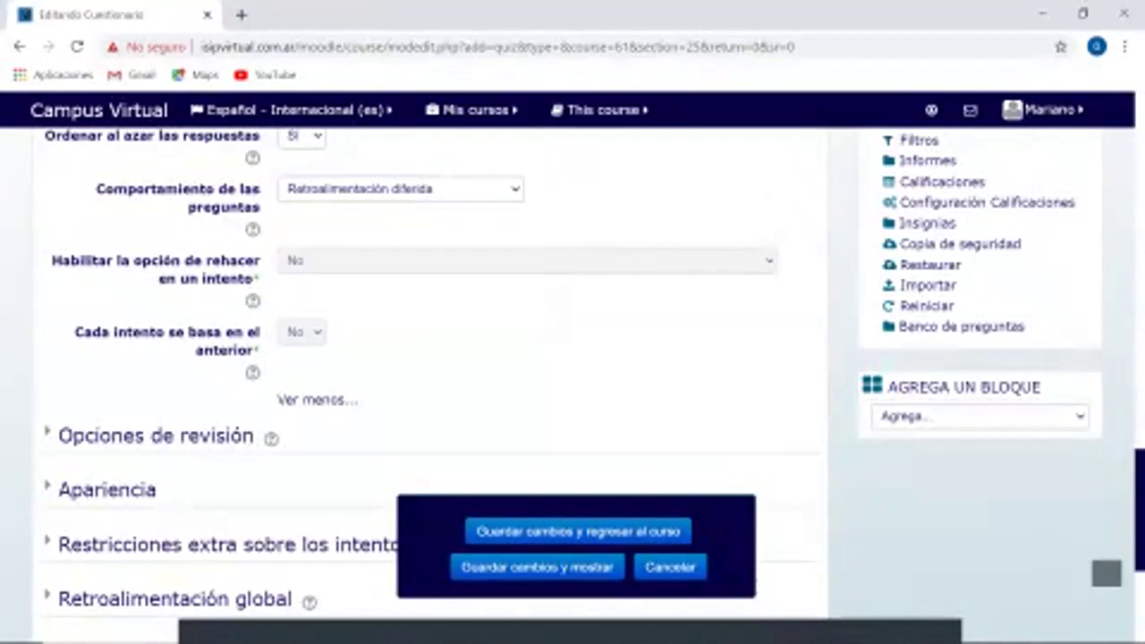
# Try Retroalimentación inmediata as the question behaviour and restore Retroalimentación diferida.
pyautogui.click(400, 189)
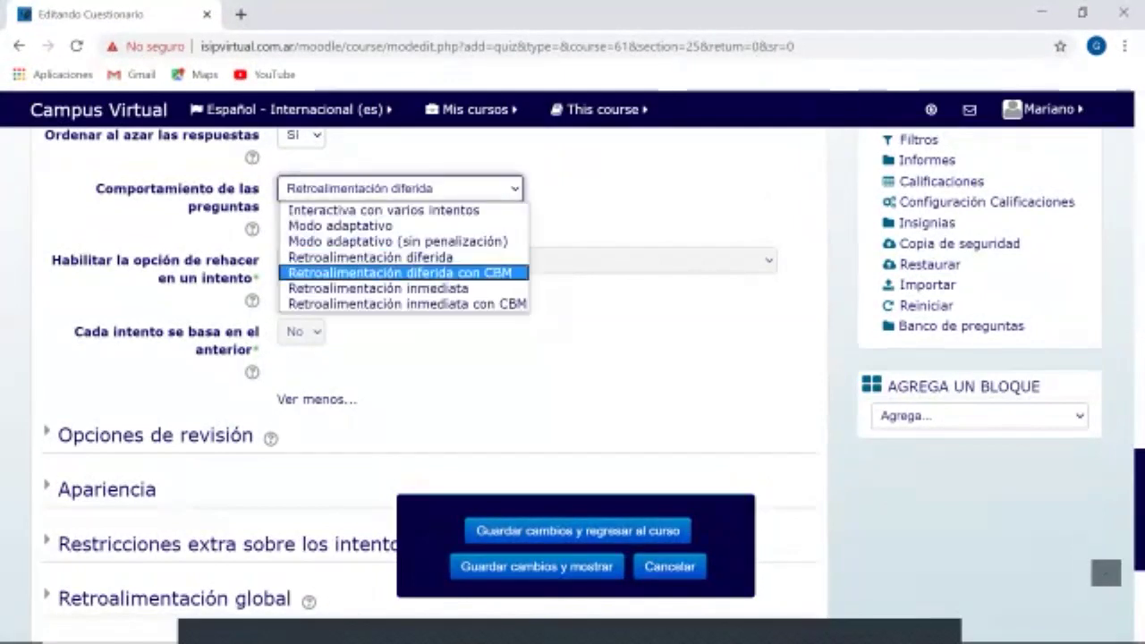
pyautogui.press('Return')
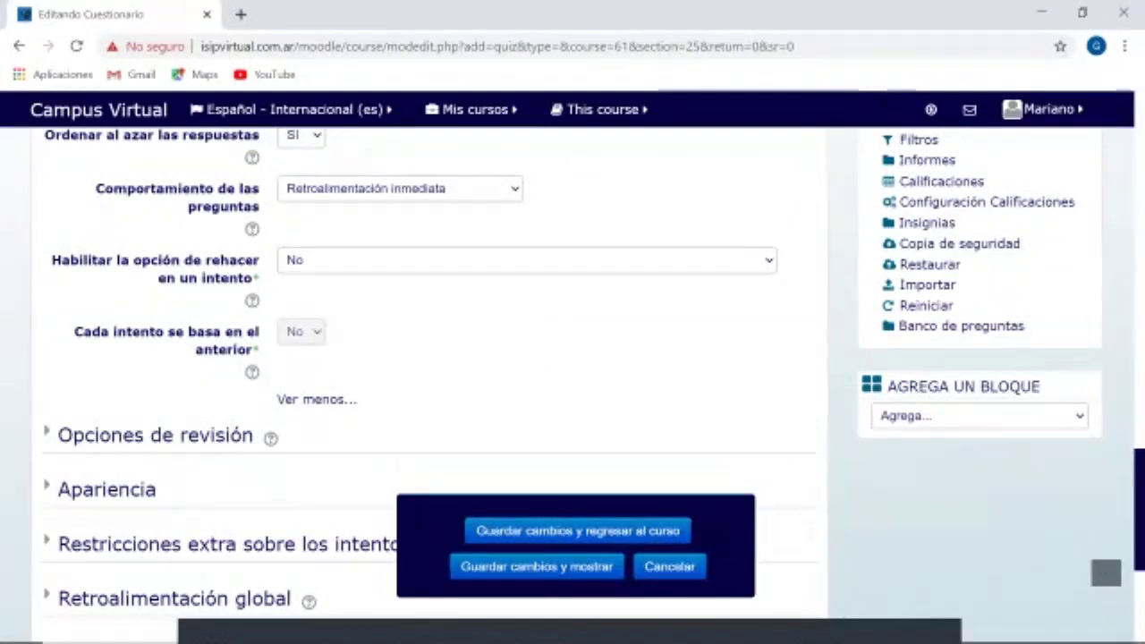
pyautogui.click(400, 189)
pyautogui.click(626, 196)
pyautogui.scroll(1, 429, 358)
pyautogui.scroll(-1, 430, 358)
pyautogui.click(400, 189)
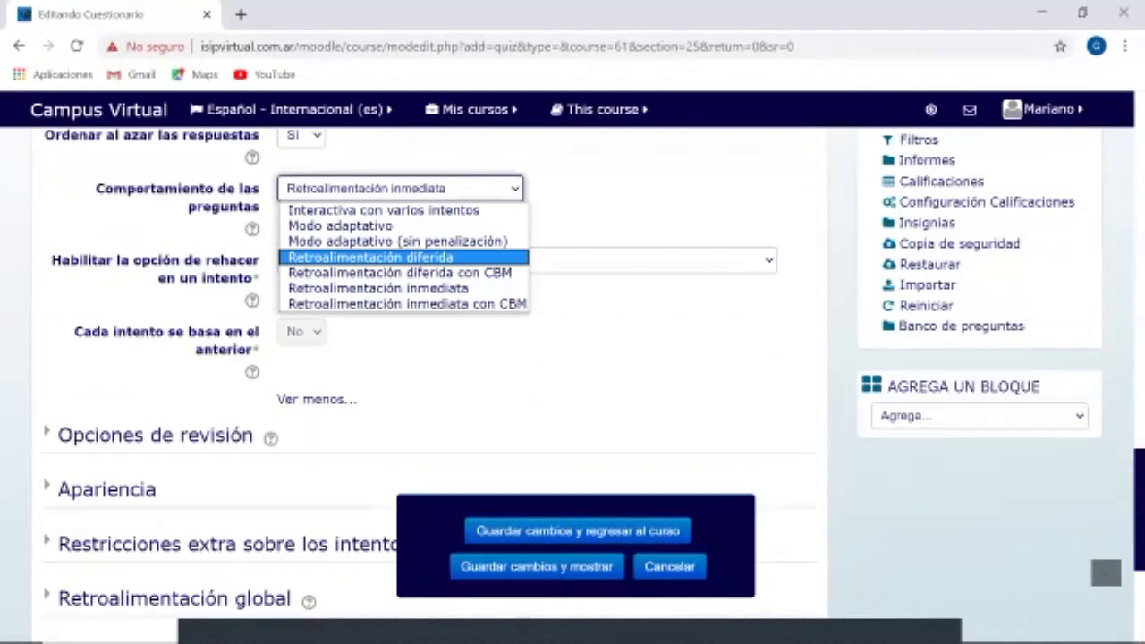
pyautogui.click(370, 257)
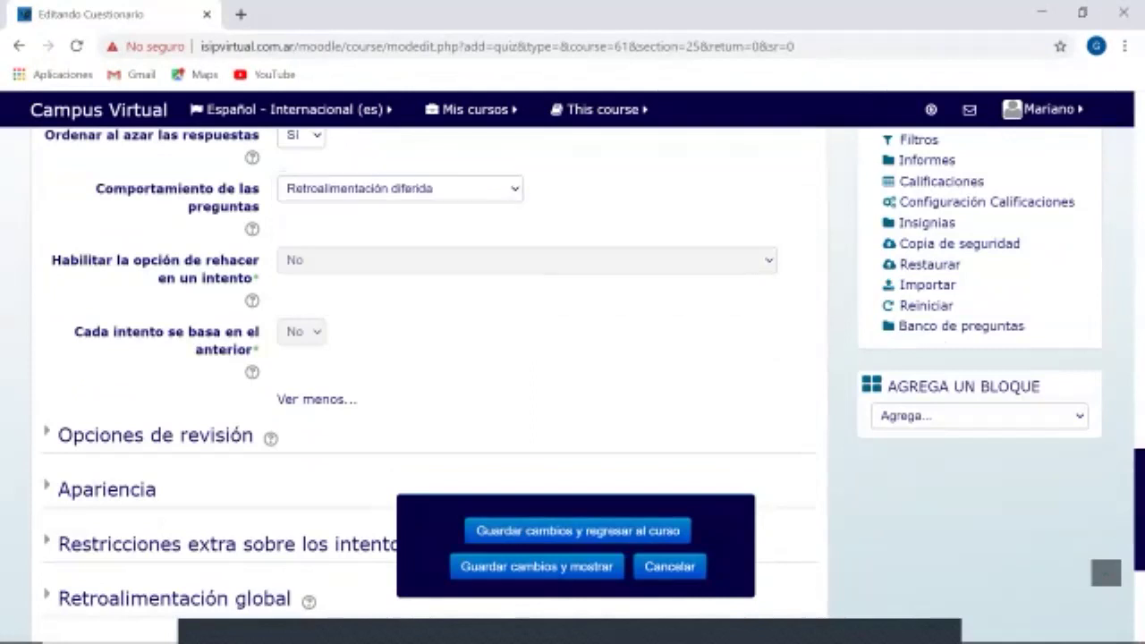
# Set the question behaviour to Retroalimentación inmediata and leave Habilitar la opción de rehacer en un intento set to No.
pyautogui.click(399, 188)
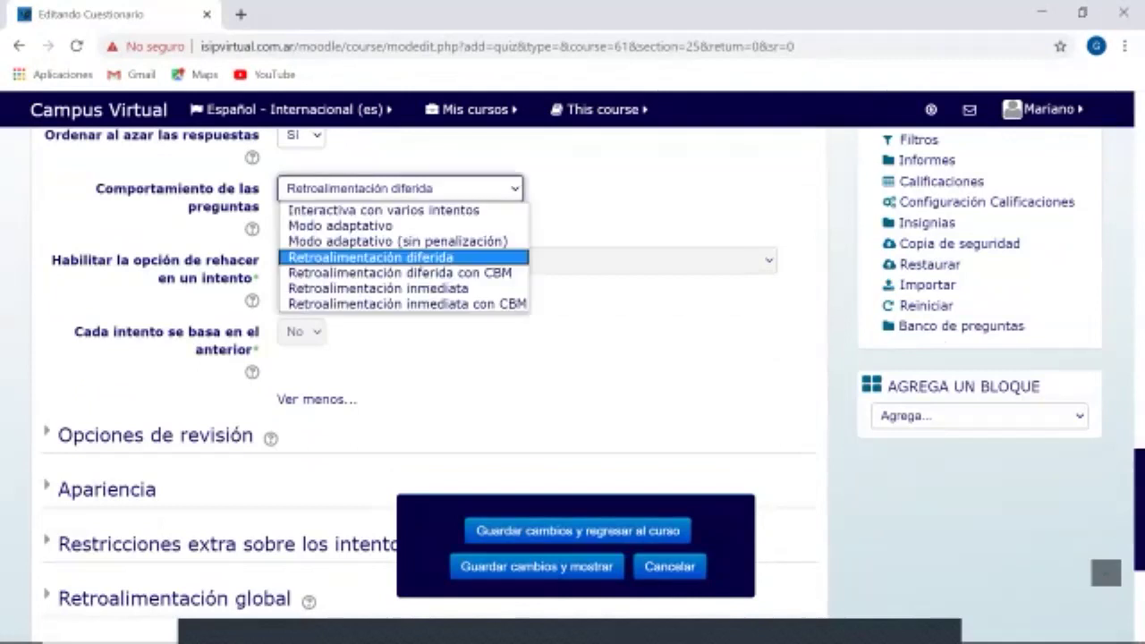
pyautogui.press('Return')
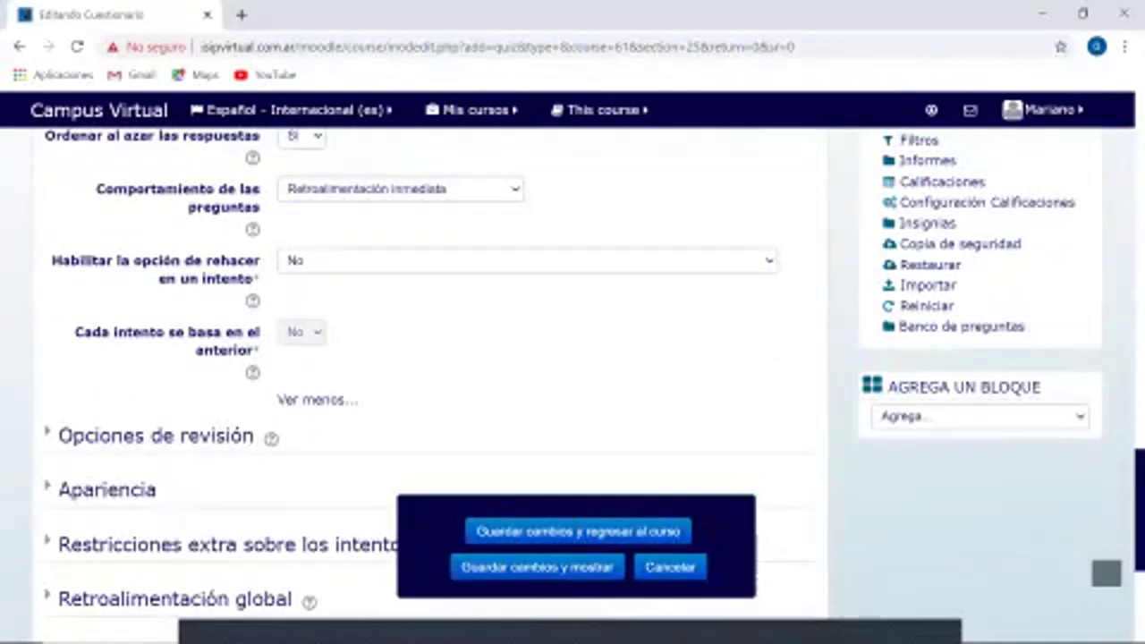
pyautogui.click(528, 260)
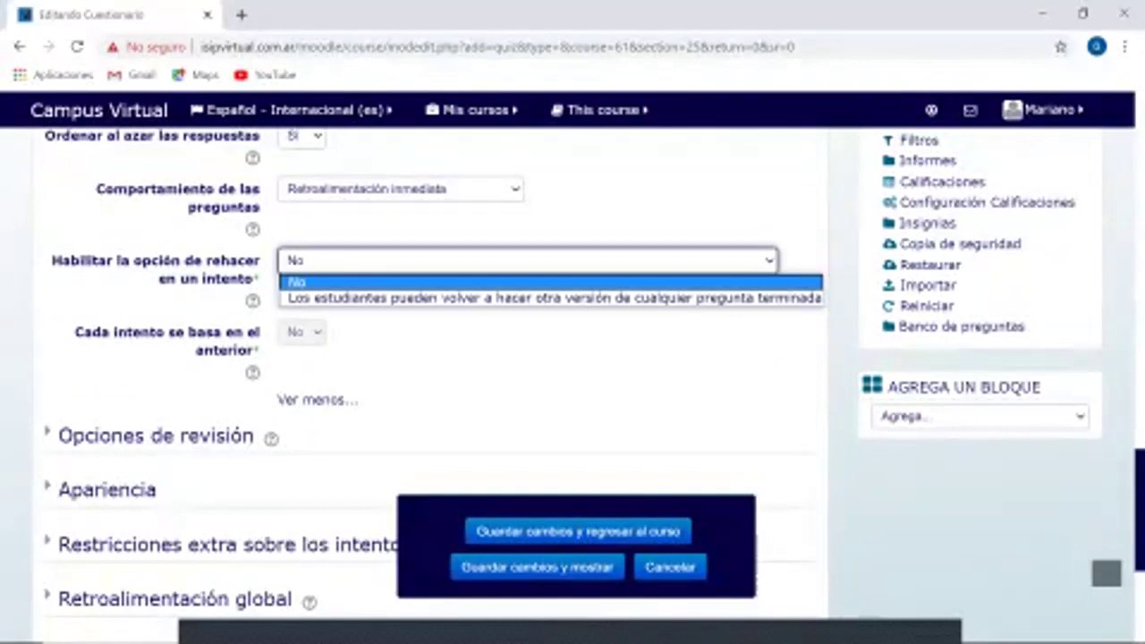
pyautogui.press('Escape')
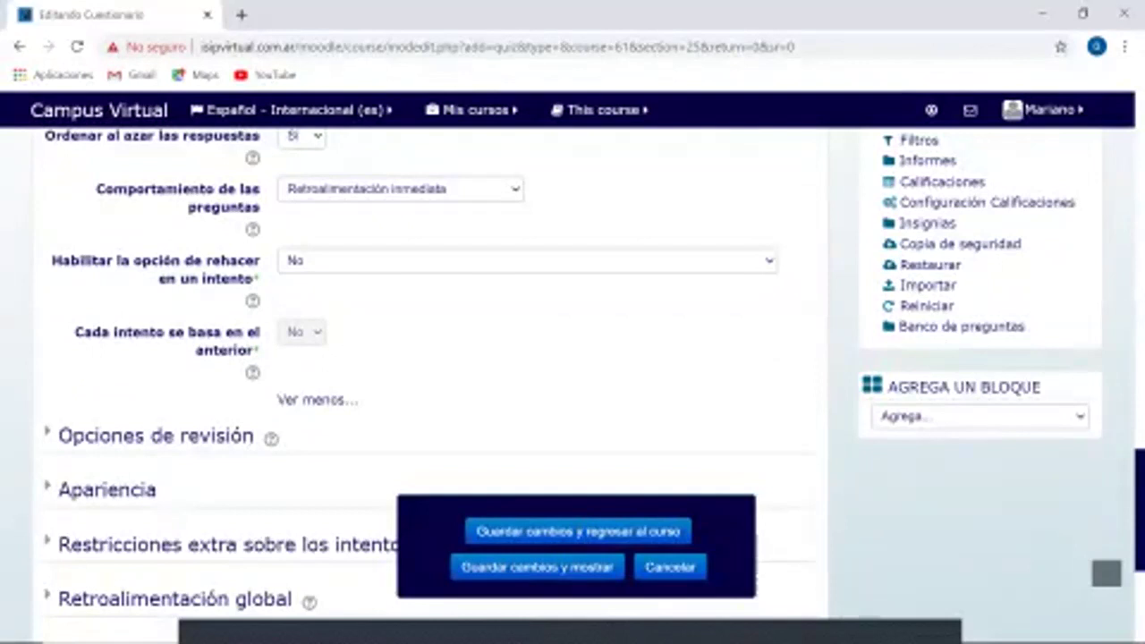
pyautogui.click(528, 261)
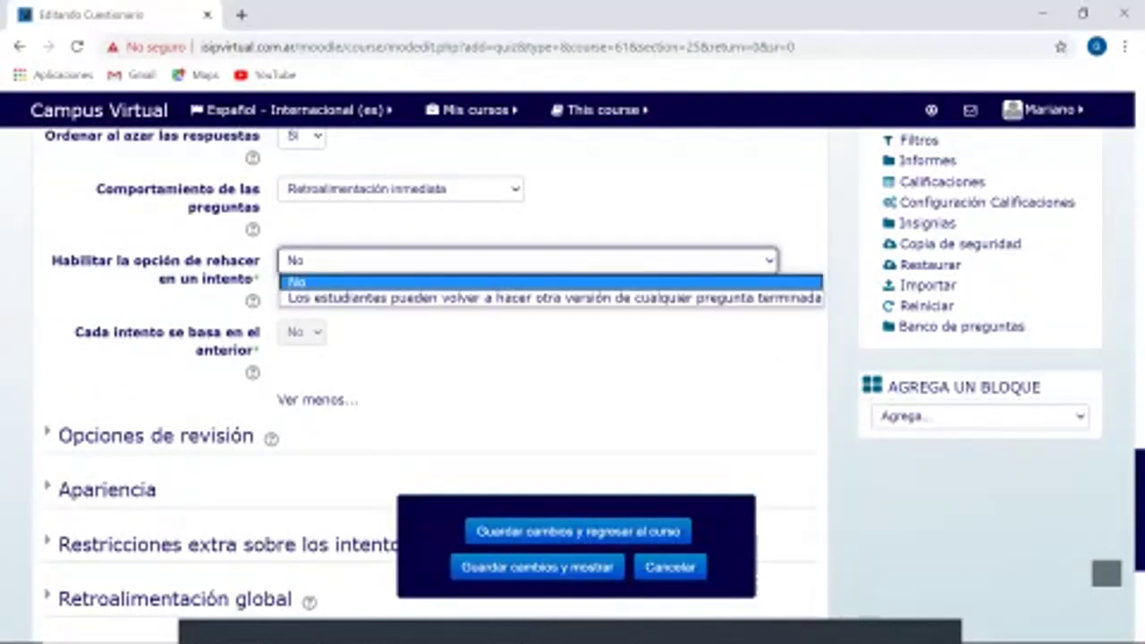
pyautogui.press('Escape')
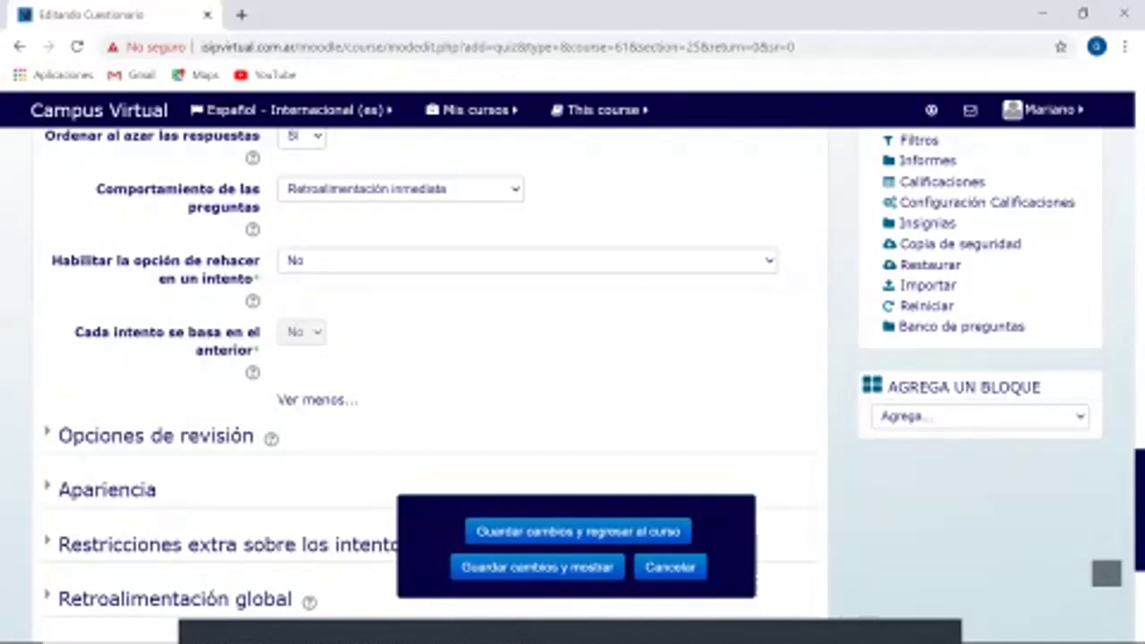
# Expand Opciones de revisión and disable all available review options under Durante el intento.
pyautogui.scroll(1, 429, 358)
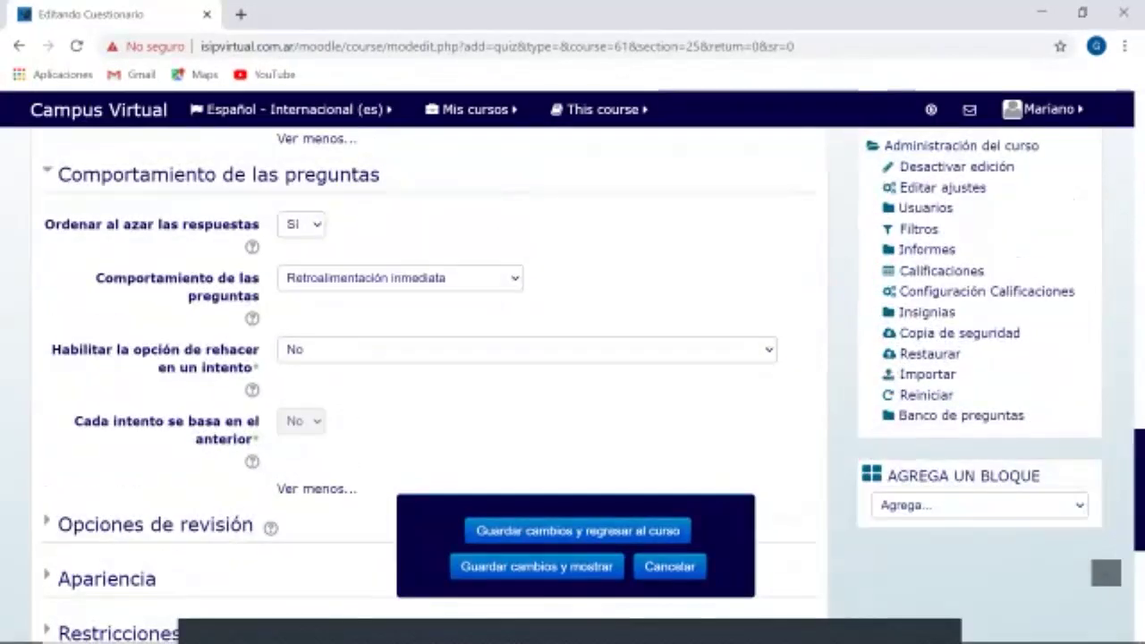
pyautogui.scroll(1, 429, 358)
pyautogui.scroll(-1, 430, 358)
pyautogui.scroll(-2, 430, 358)
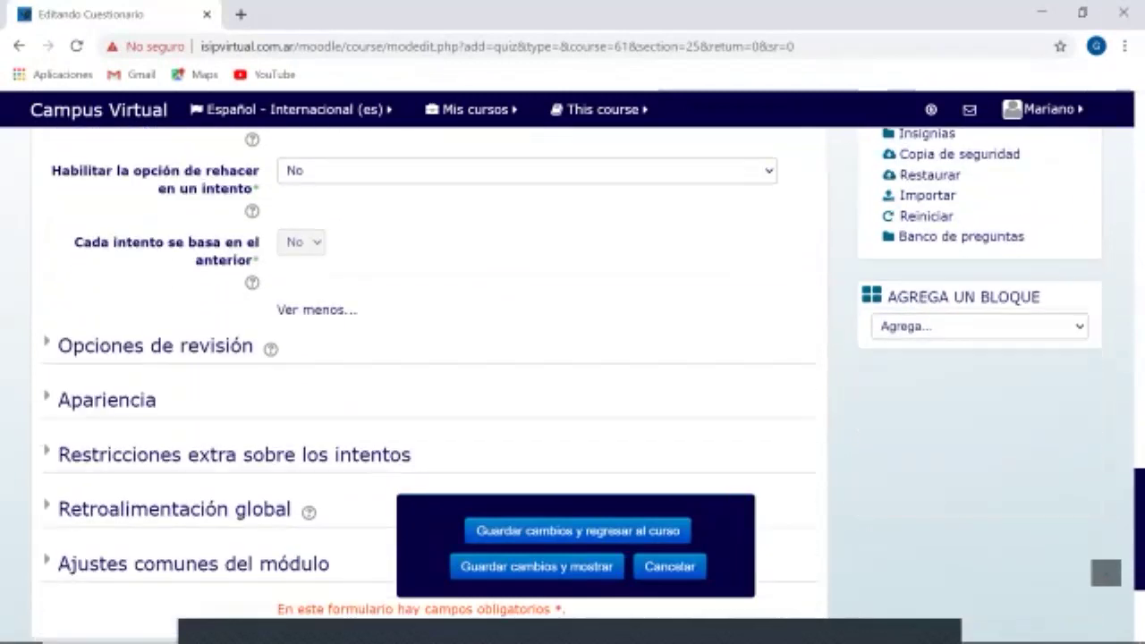
pyautogui.click(167, 348)
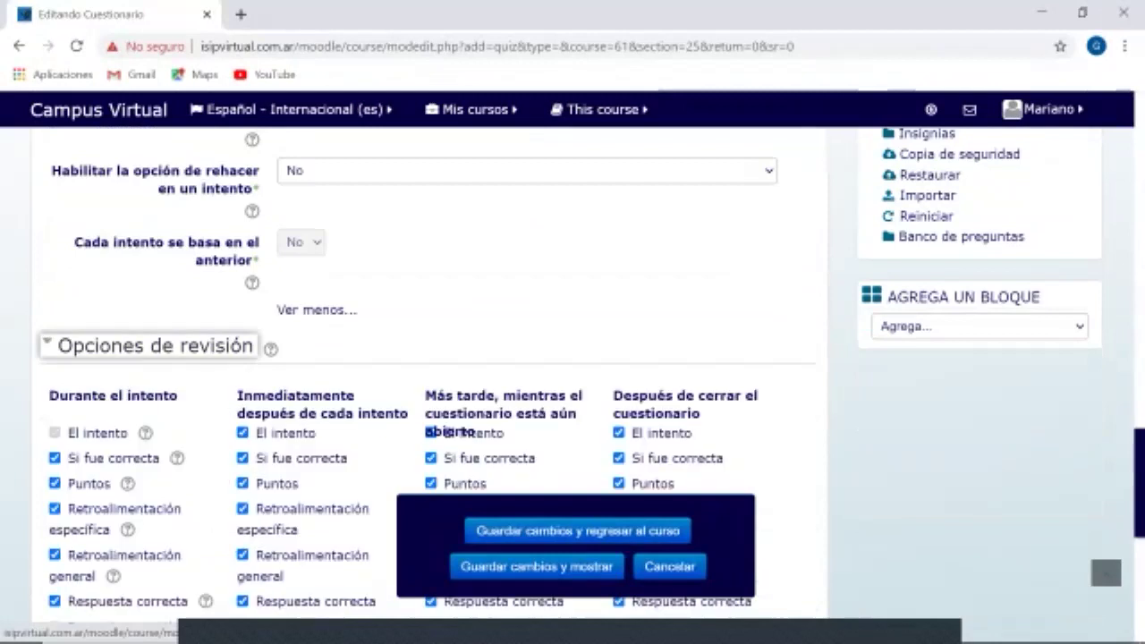
pyautogui.scroll(-2, 430, 358)
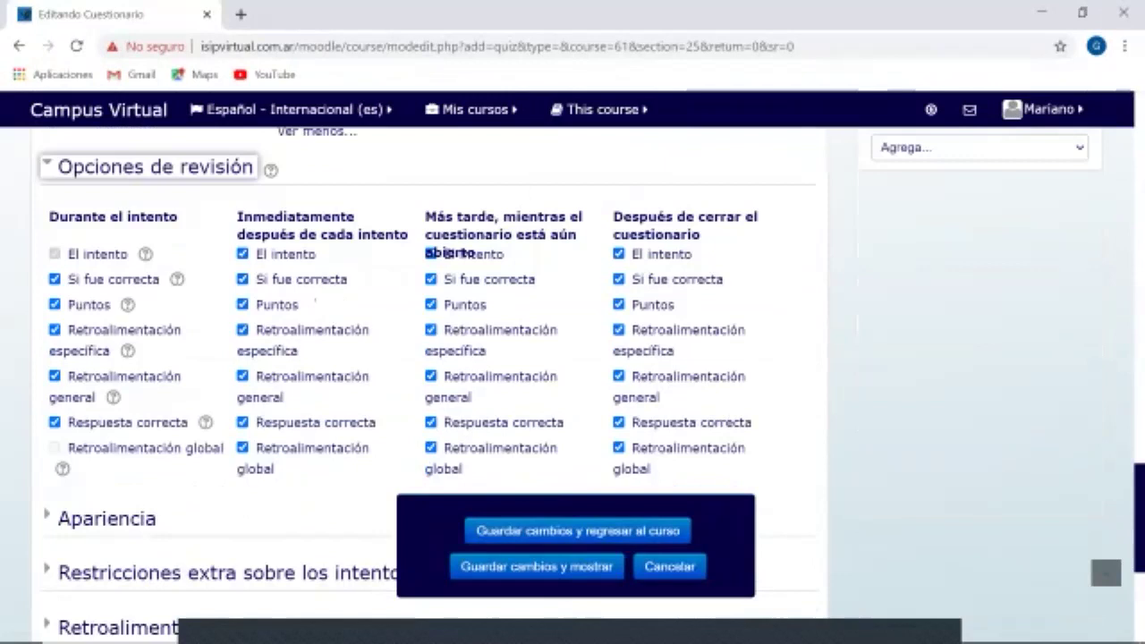
pyautogui.click(55, 280)
pyautogui.click(54, 304)
pyautogui.click(54, 330)
pyautogui.click(55, 330)
pyautogui.click(55, 330)
pyautogui.click(54, 377)
pyautogui.click(54, 422)
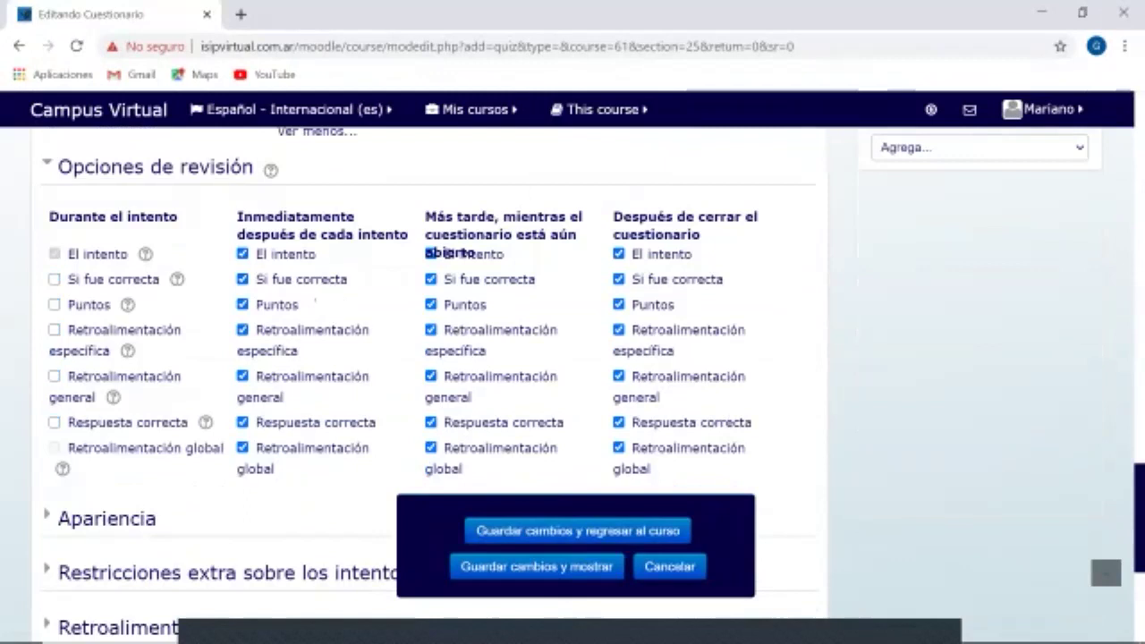
# Disable El intento, Puntos and Retroalimentación global in the review options under Inmediatamente después de cada intento.
pyautogui.click(242, 254)
pyautogui.click(242, 304)
pyautogui.click(243, 447)
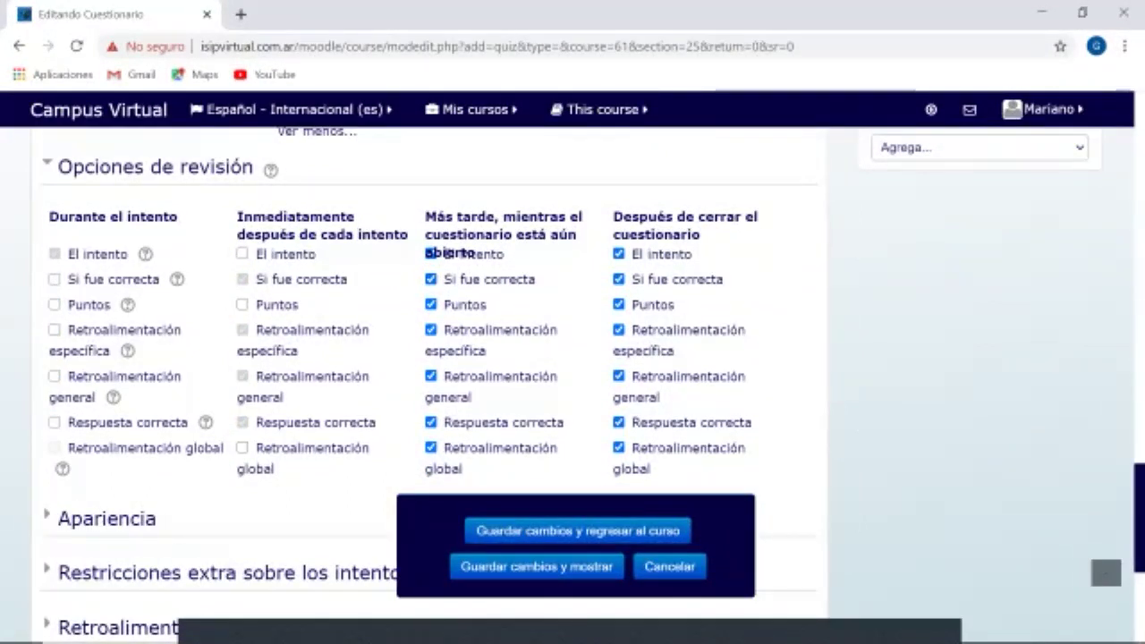
# Disable every review option except El intento for the period when the quiz is still open (Más tarde, mientras el cuestionario está aún abierto).
pyautogui.click(431, 279)
pyautogui.click(432, 305)
pyautogui.click(431, 330)
pyautogui.click(431, 376)
pyautogui.click(431, 422)
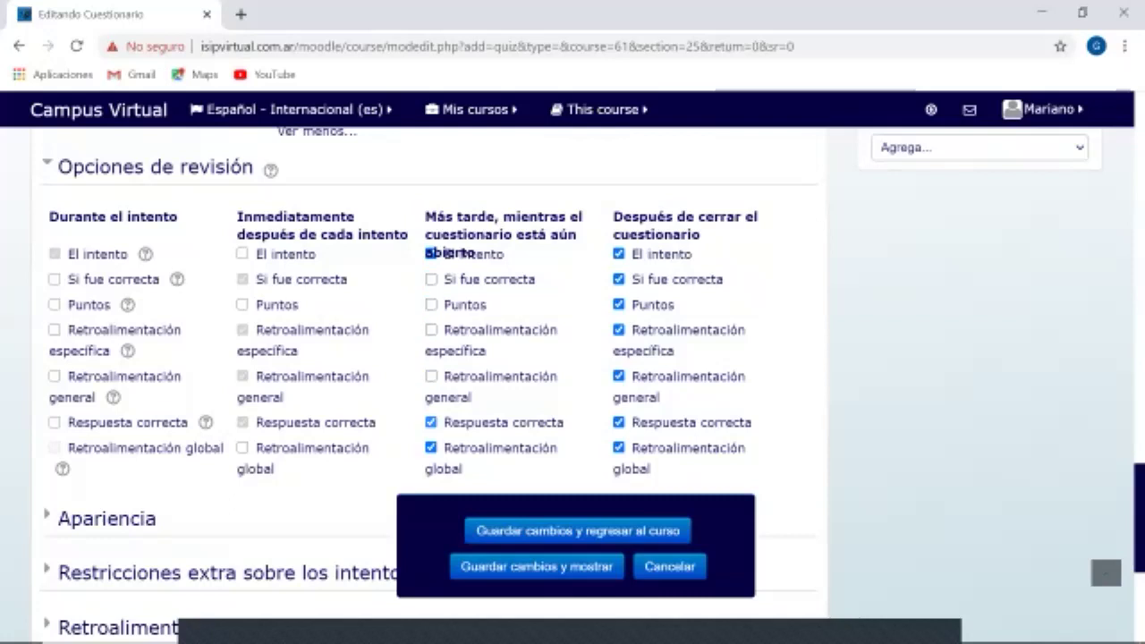
pyautogui.click(432, 447)
# Try limiting the review options under Después de cerrar el cuestionario to El intento only.
pyautogui.click(619, 255)
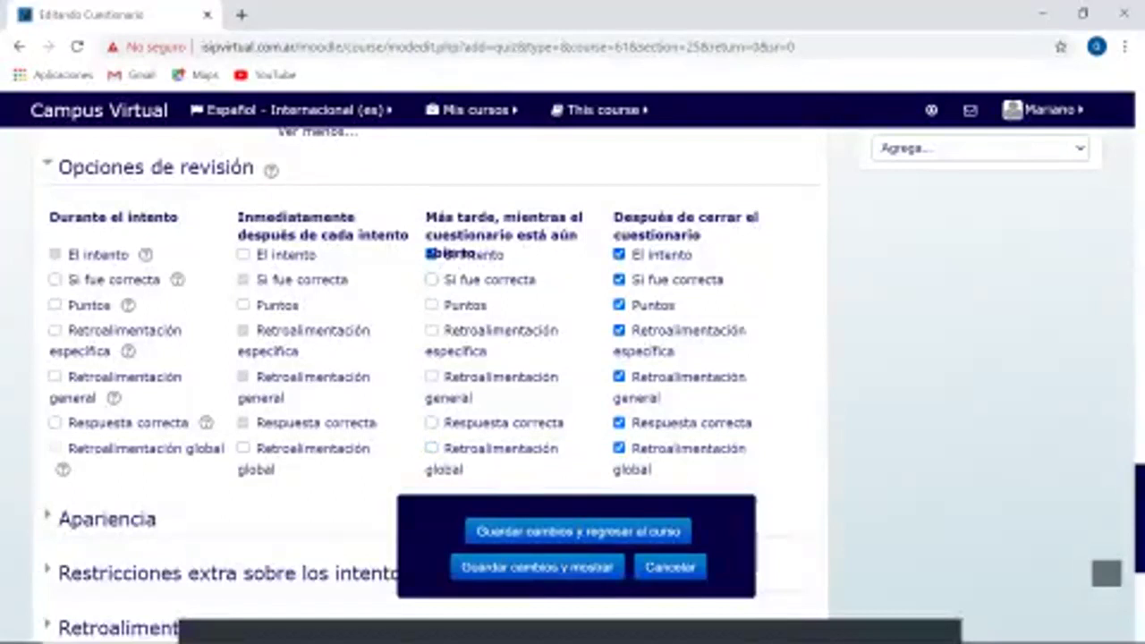
pyautogui.click(620, 304)
pyautogui.click(619, 448)
pyautogui.scroll(-2, 429, 385)
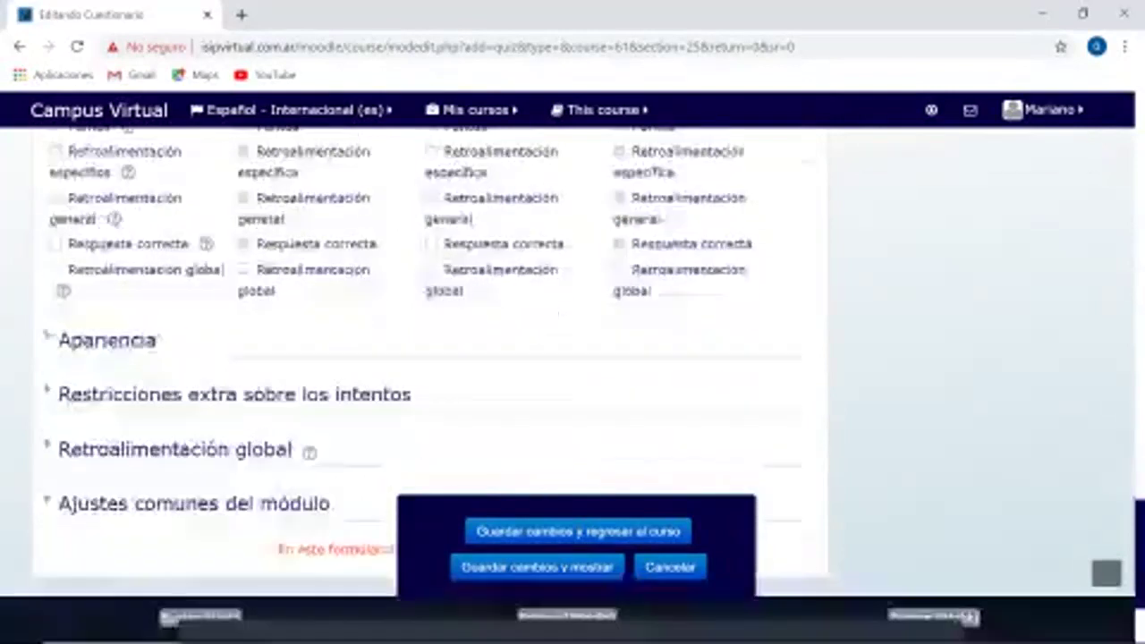
pyautogui.scroll(2, 430, 384)
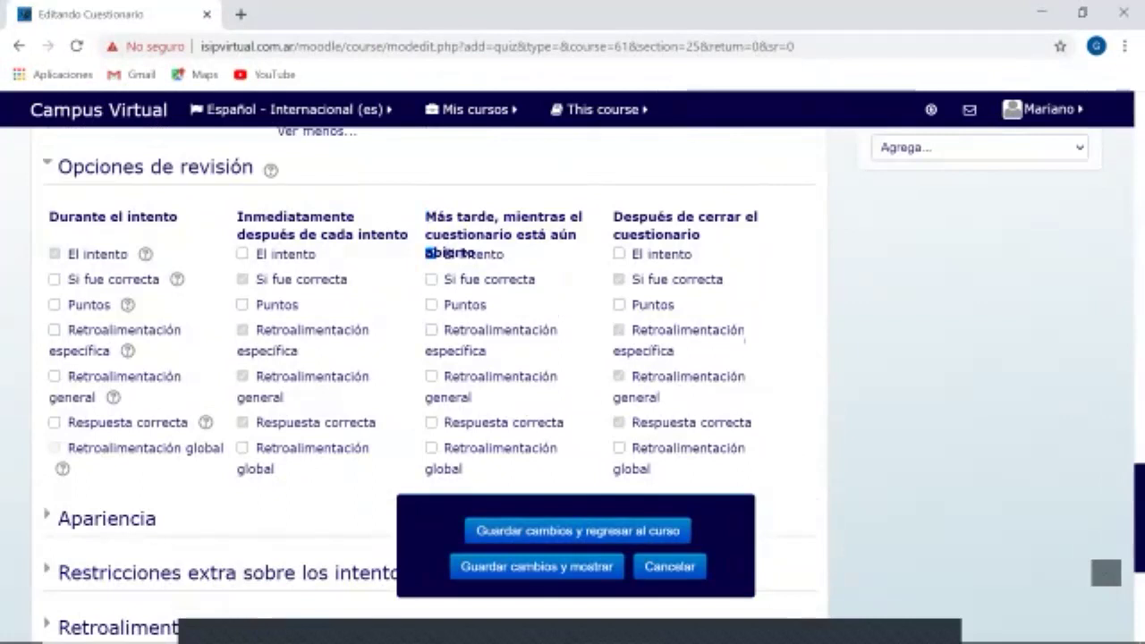
pyautogui.click(620, 254)
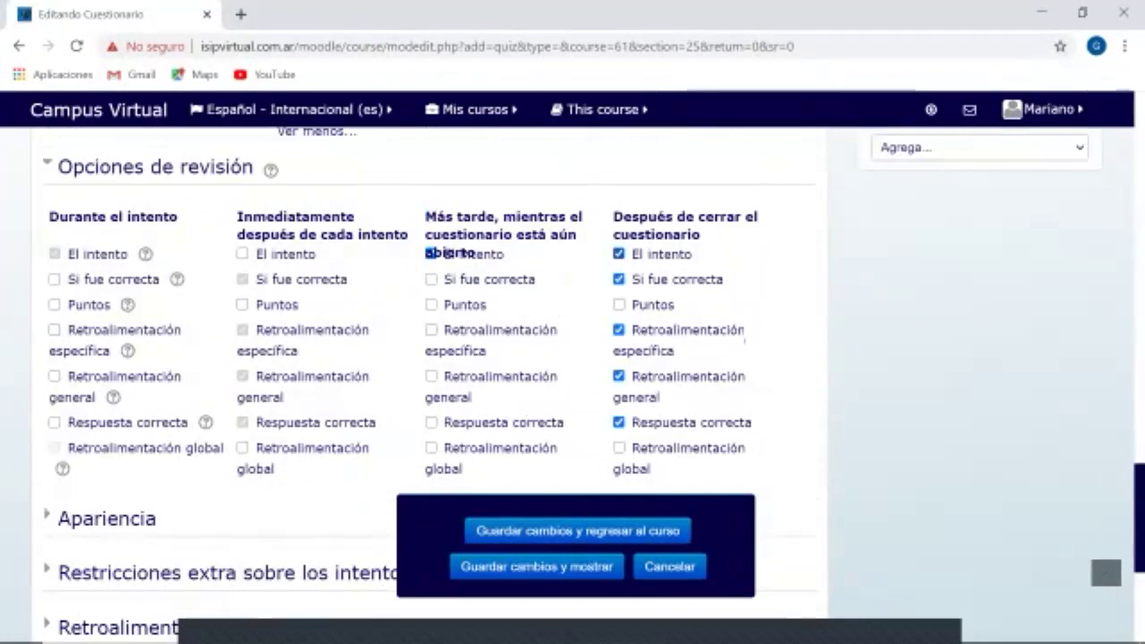
pyautogui.click(620, 279)
pyautogui.click(619, 330)
pyautogui.click(619, 376)
pyautogui.click(619, 422)
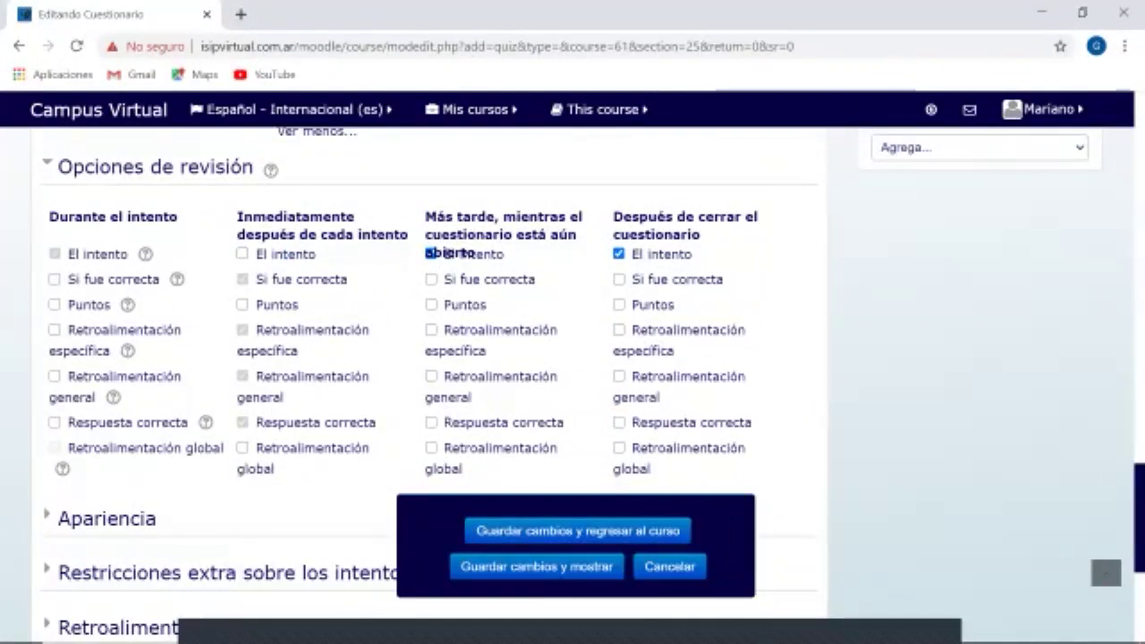
# Enable correctness, points, specific, general and global feedback, and the correct answer in the review options under Después de cerrar el cuestionario.
pyautogui.scroll(-2, 430, 385)
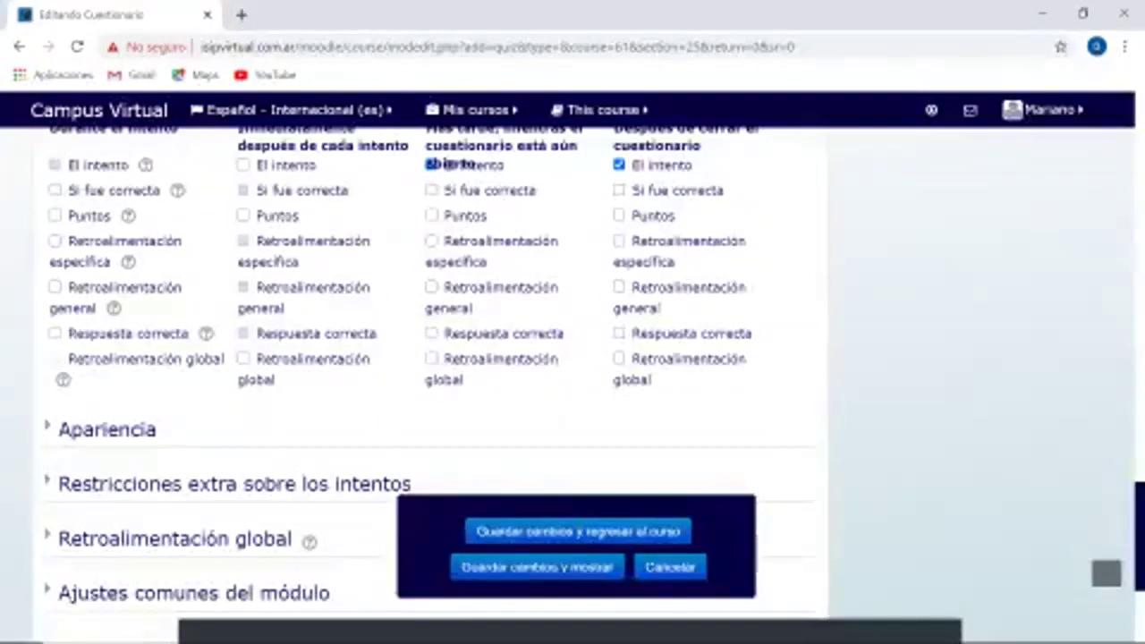
pyautogui.scroll(2, 429, 385)
pyautogui.scroll(-1, 429, 384)
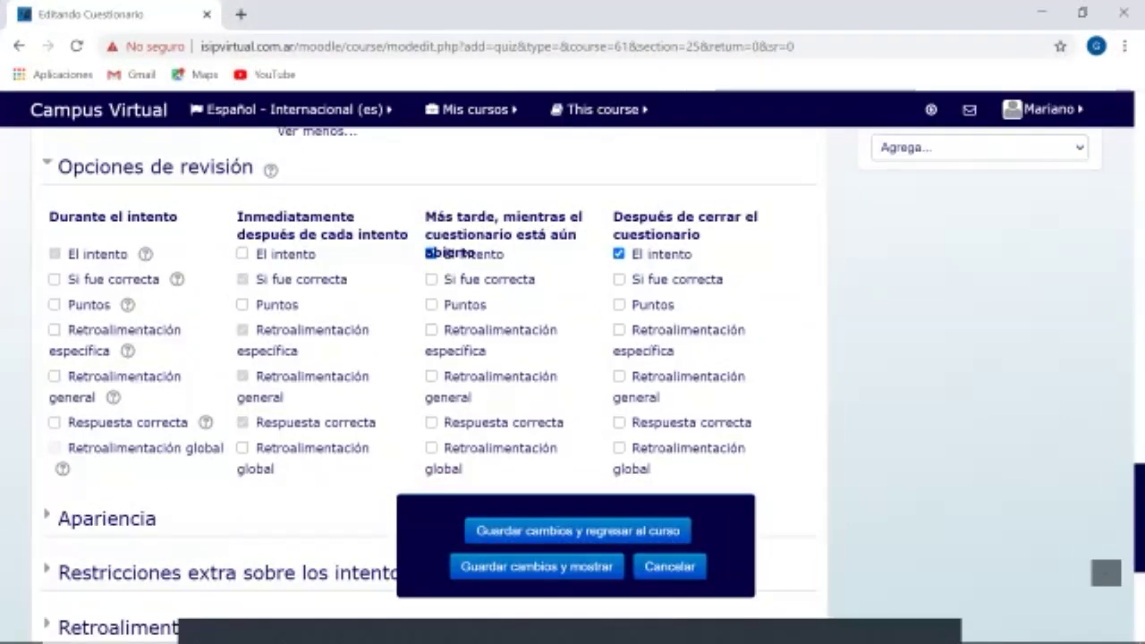
pyautogui.scroll(-1, 430, 376)
pyautogui.scroll(1, 430, 376)
pyautogui.click(619, 280)
pyautogui.click(619, 305)
pyautogui.click(620, 330)
pyautogui.scroll(-1, 619, 330)
pyautogui.click(619, 286)
pyautogui.click(619, 333)
pyautogui.click(619, 358)
pyautogui.scroll(2, 619, 358)
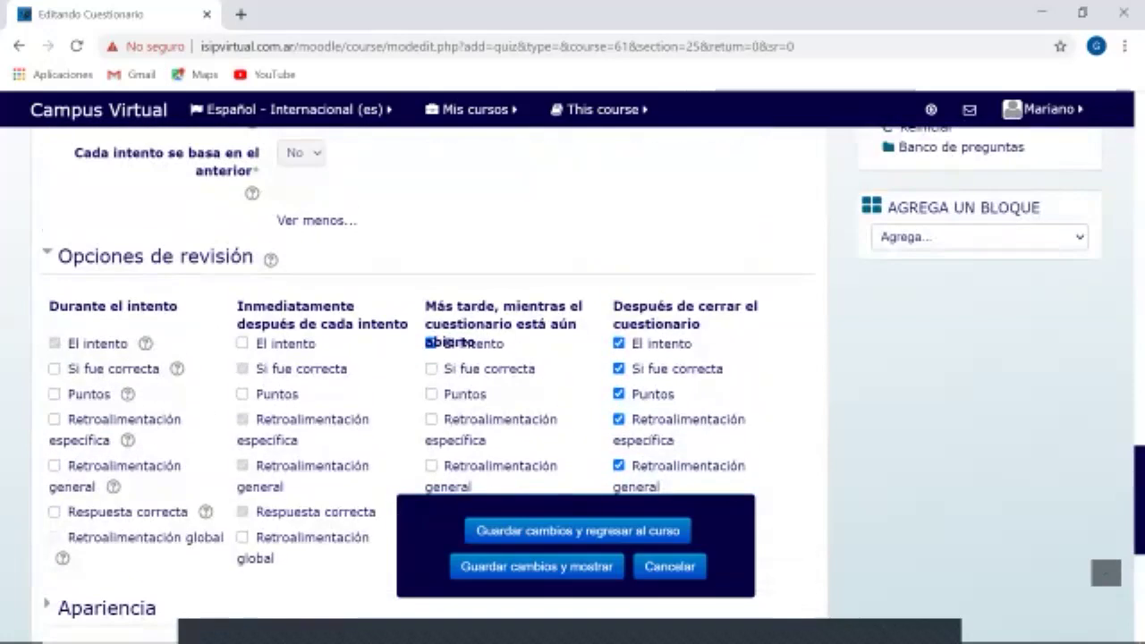
# Expand Apariencia with its additional settings and review the user image choices, keeping sin imagen.
pyautogui.scroll(-2, 430, 376)
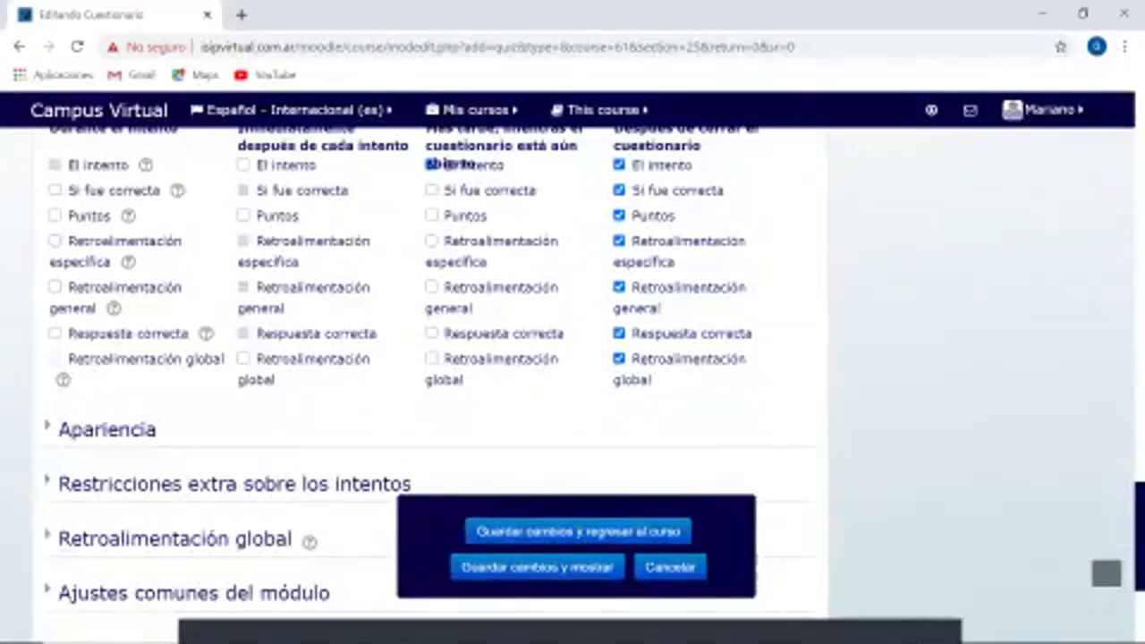
pyautogui.scroll(-2, 429, 358)
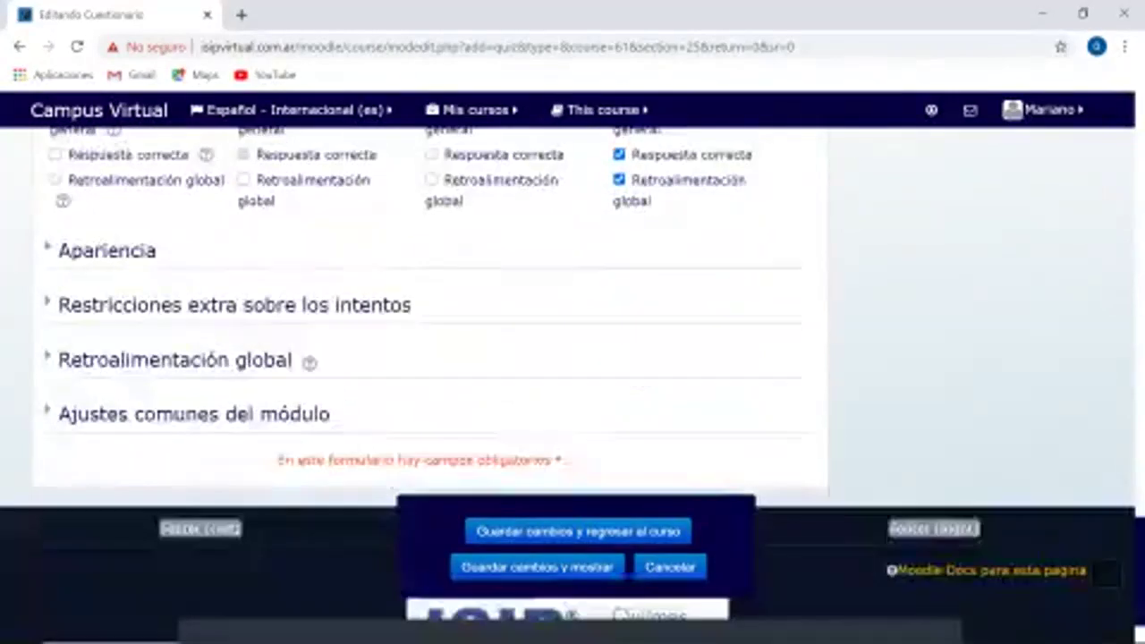
pyautogui.click(107, 249)
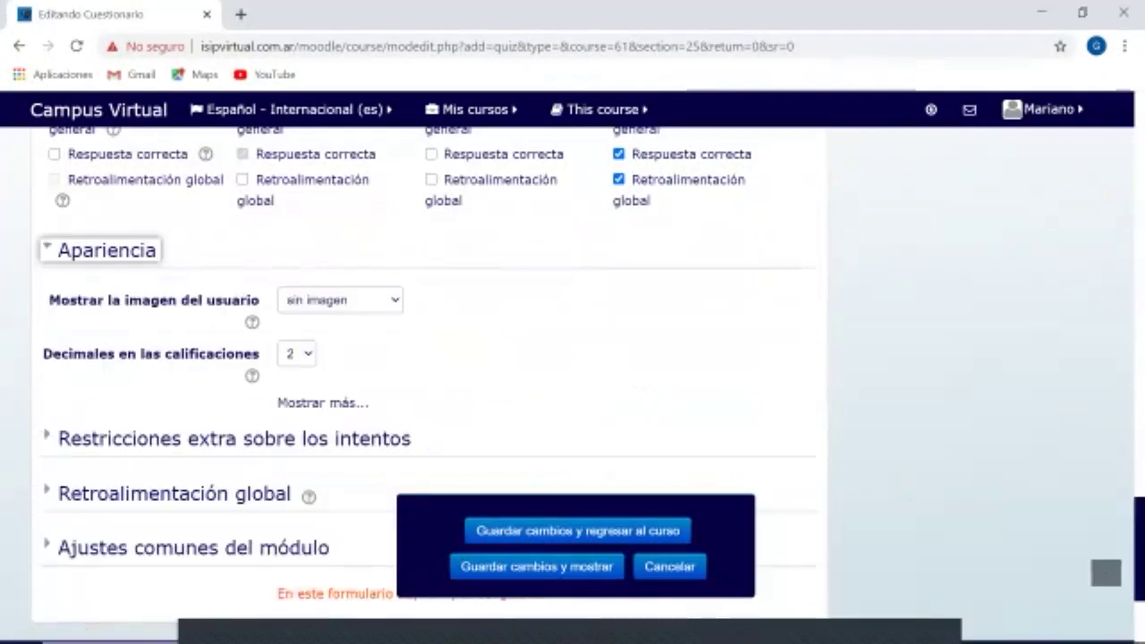
pyautogui.click(340, 301)
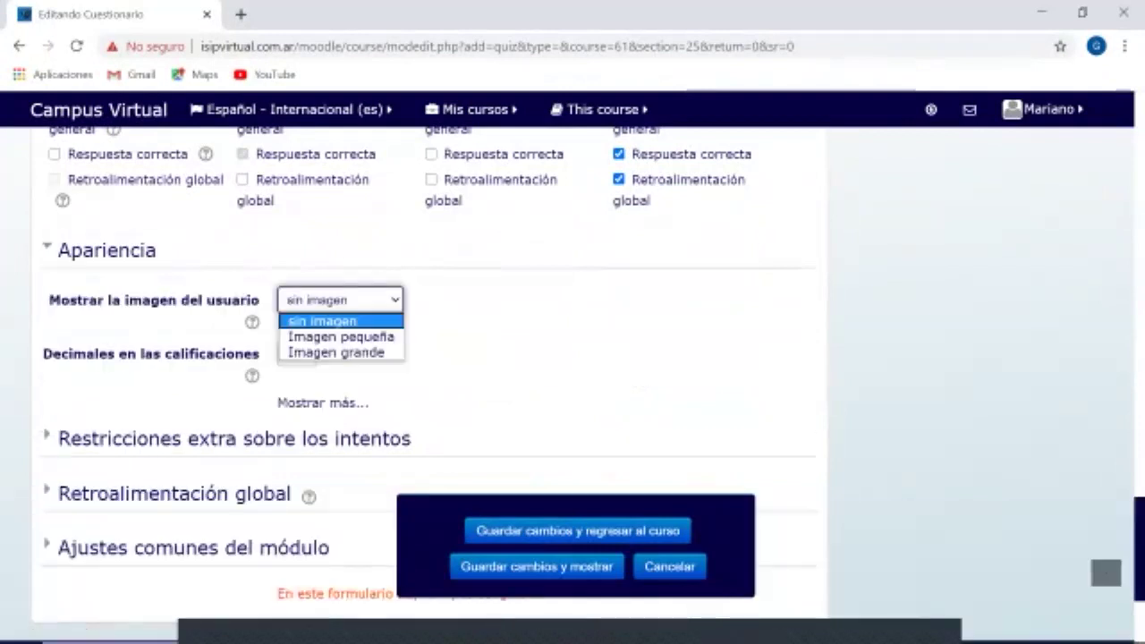
pyautogui.click(626, 376)
pyautogui.scroll(-1, 626, 375)
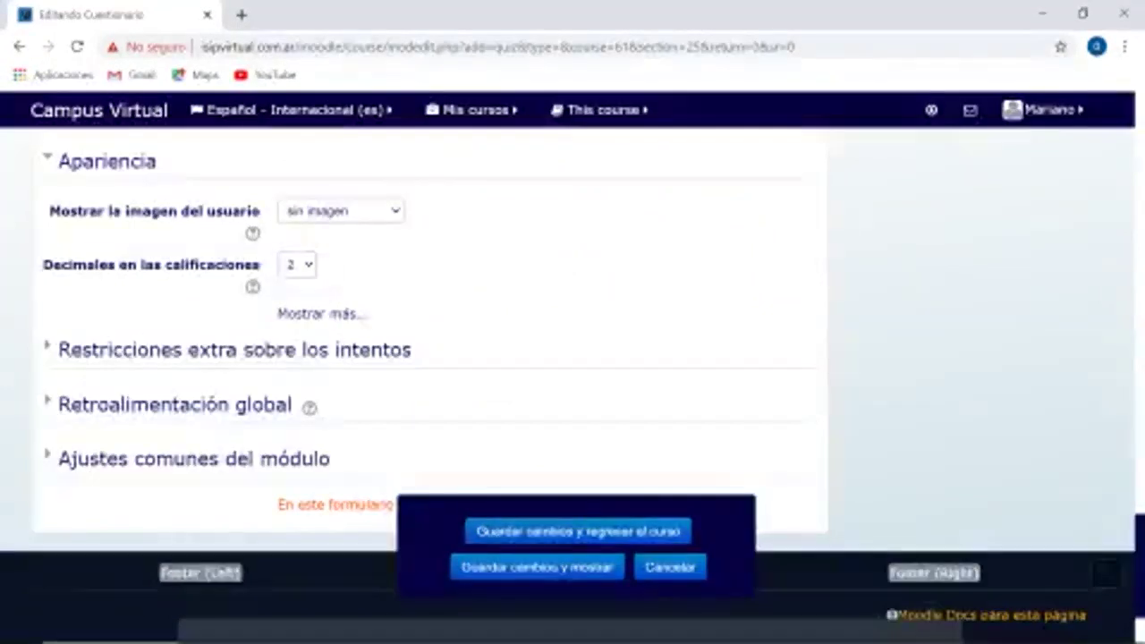
pyautogui.click(322, 313)
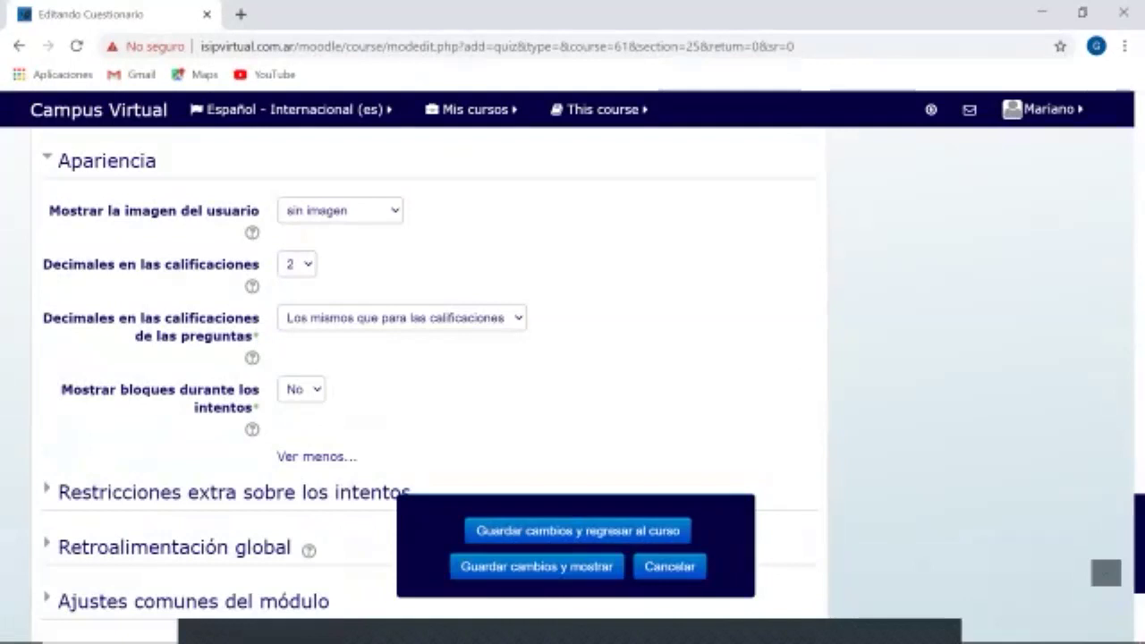
pyautogui.click(340, 211)
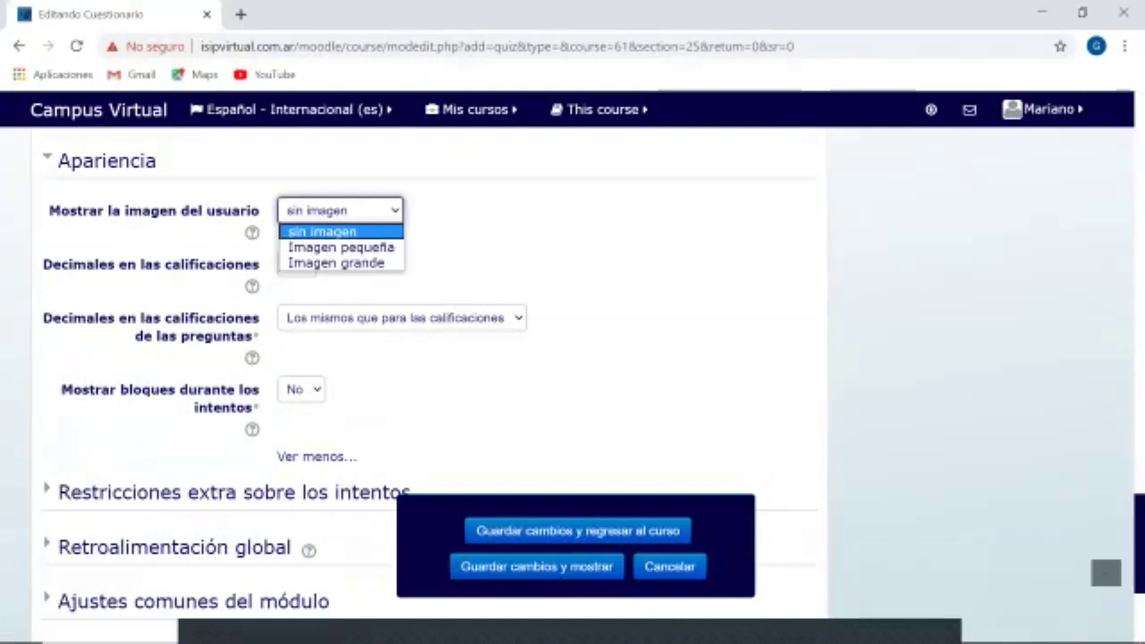
pyautogui.press('Escape')
pyautogui.scroll(-1, 429, 358)
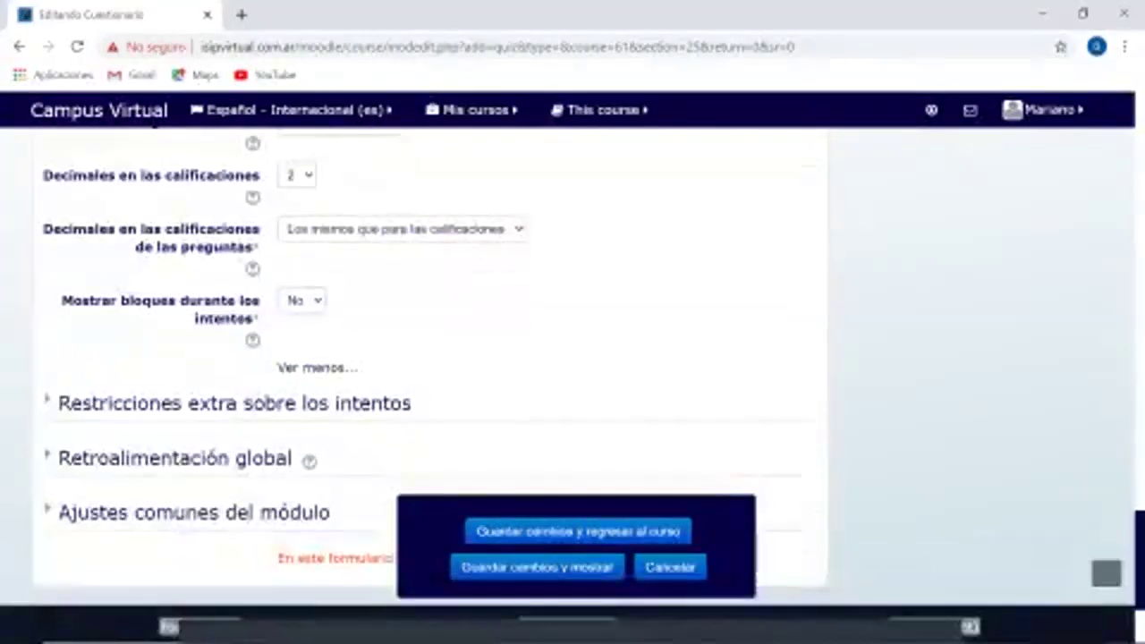
# Review the choices for question grade decimals and for showing blocks during attempts, keeping Los mismos que para las calificaciones and No.
pyautogui.click(403, 229)
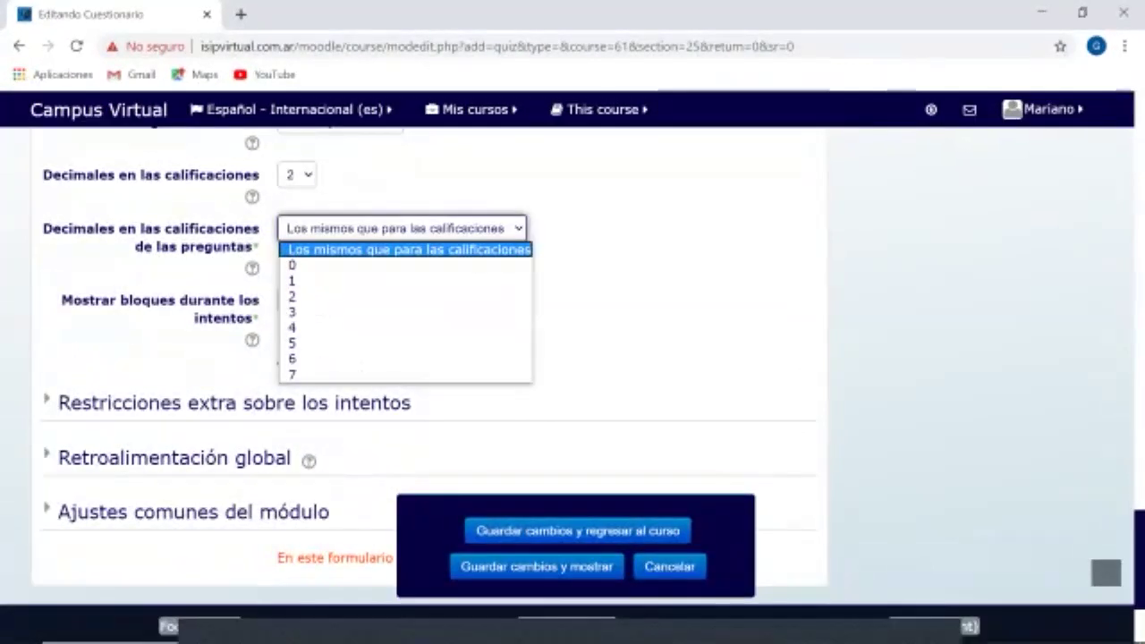
pyautogui.press('Escape')
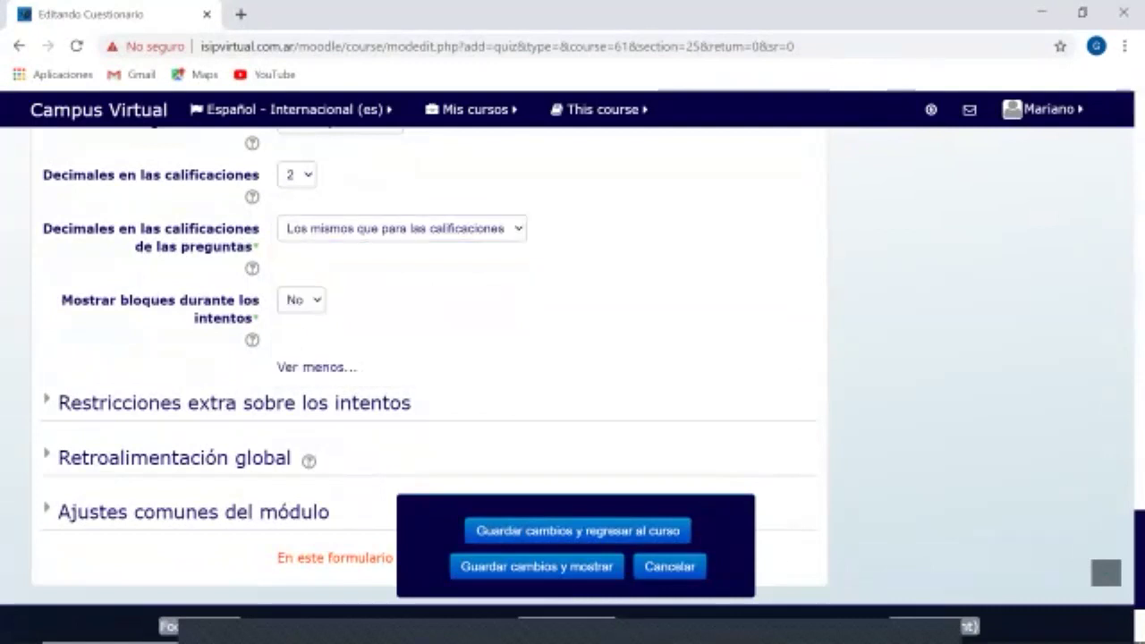
pyautogui.click(301, 299)
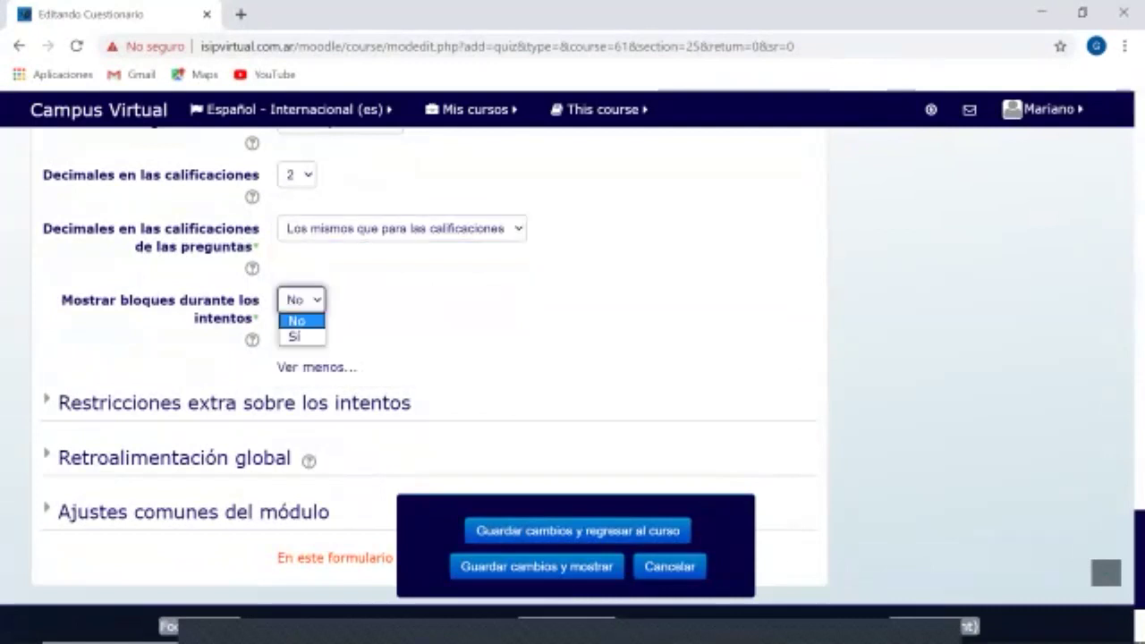
pyautogui.press('Escape')
# Expand Restricciones extra sobre los intentos and examine the quiz password requirement.
pyautogui.scroll(-1, 430, 358)
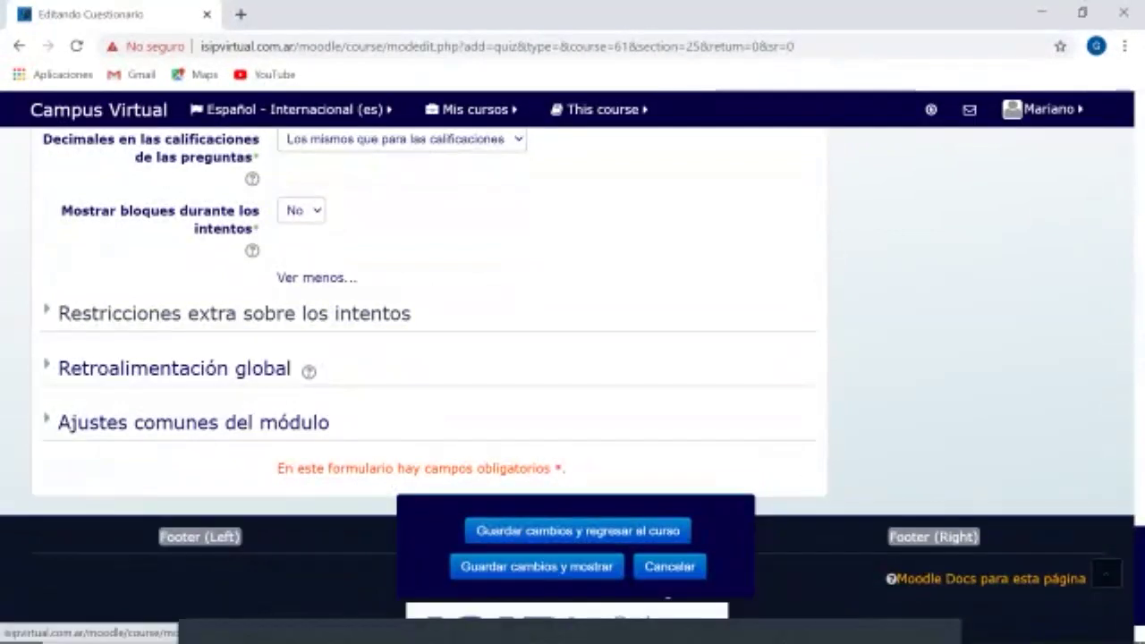
pyautogui.click(235, 313)
pyautogui.scroll(-2, 430, 358)
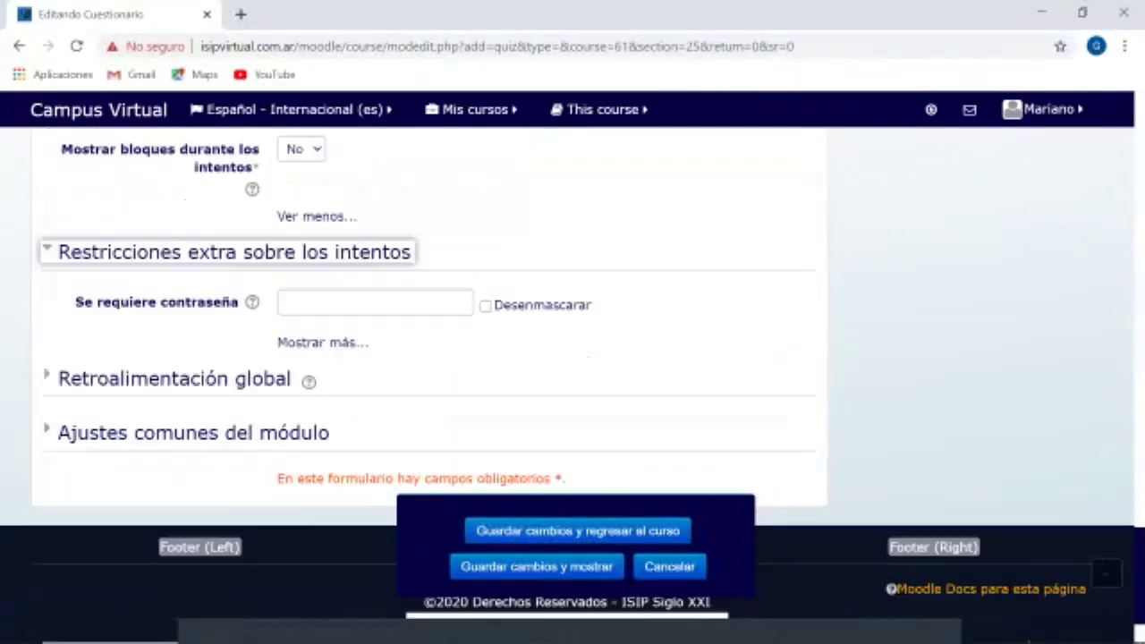
pyautogui.scroll(1, 429, 358)
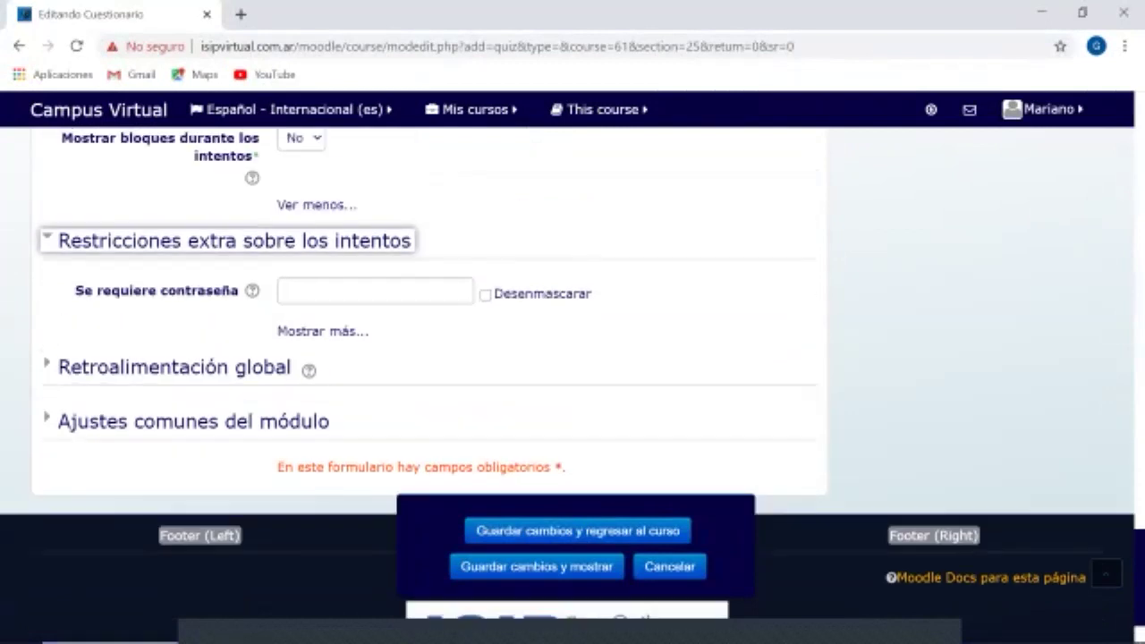
# Show the additional settings of Restricciones extra sobre los intentos, review the network address, attempt delay and browser security options, and collapse the section.
pyautogui.click(322, 331)
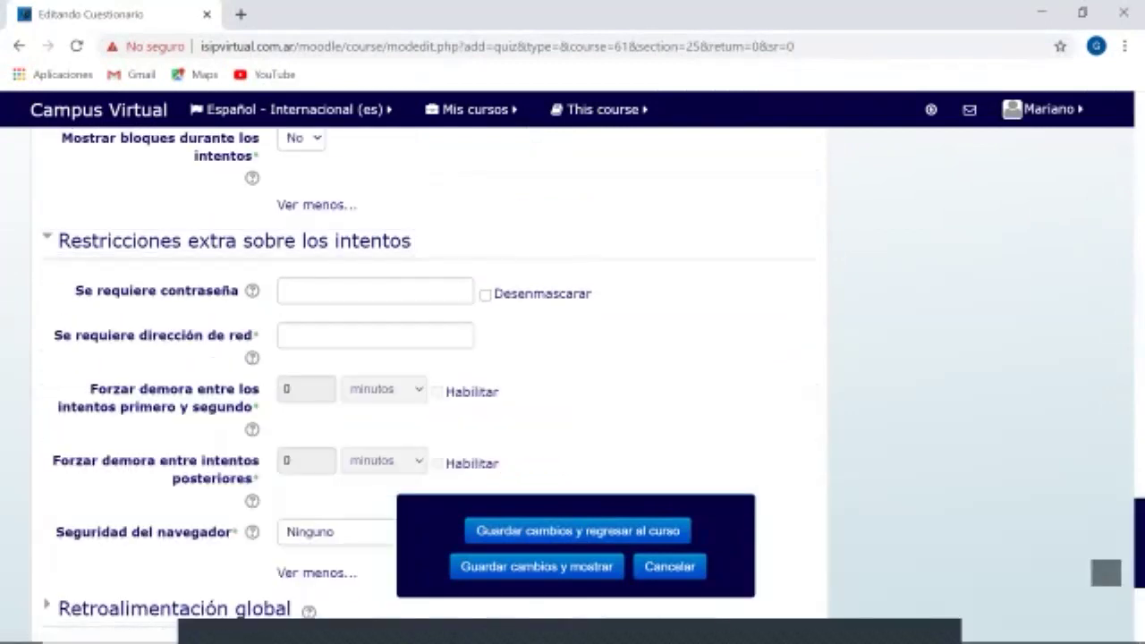
pyautogui.scroll(-1, 430, 358)
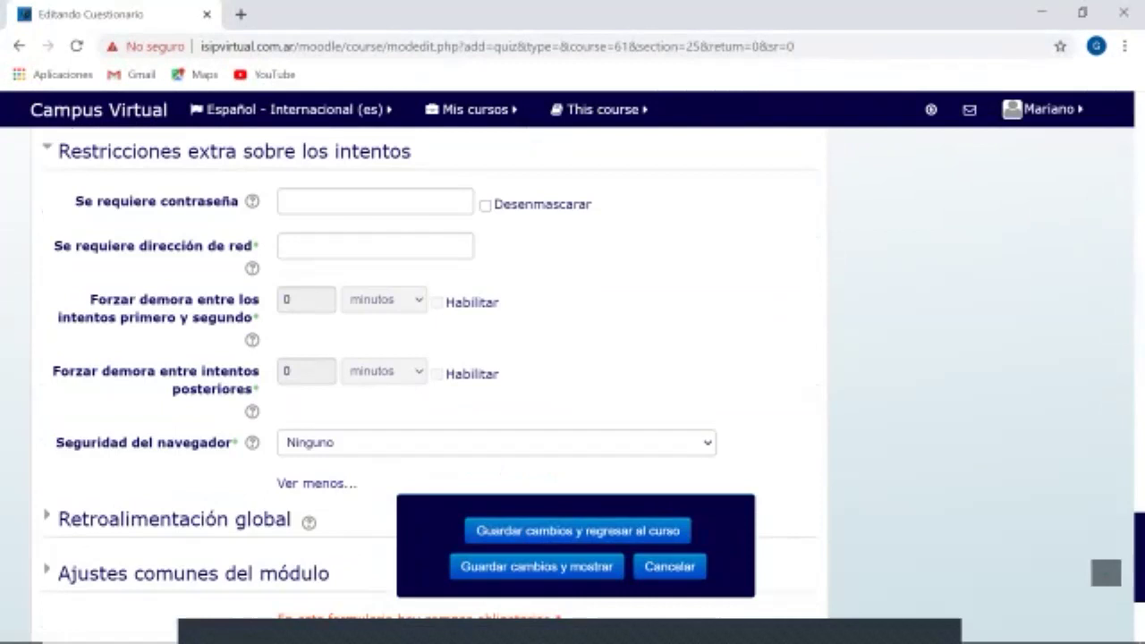
pyautogui.scroll(-1, 430, 358)
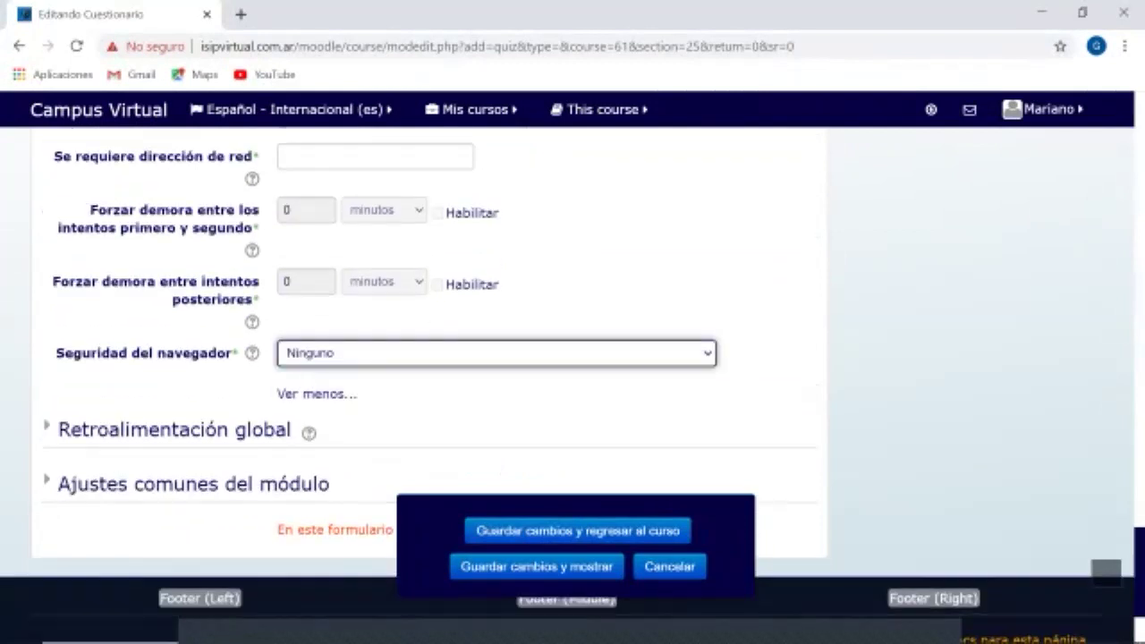
pyautogui.scroll(2, 429, 358)
pyautogui.click(235, 241)
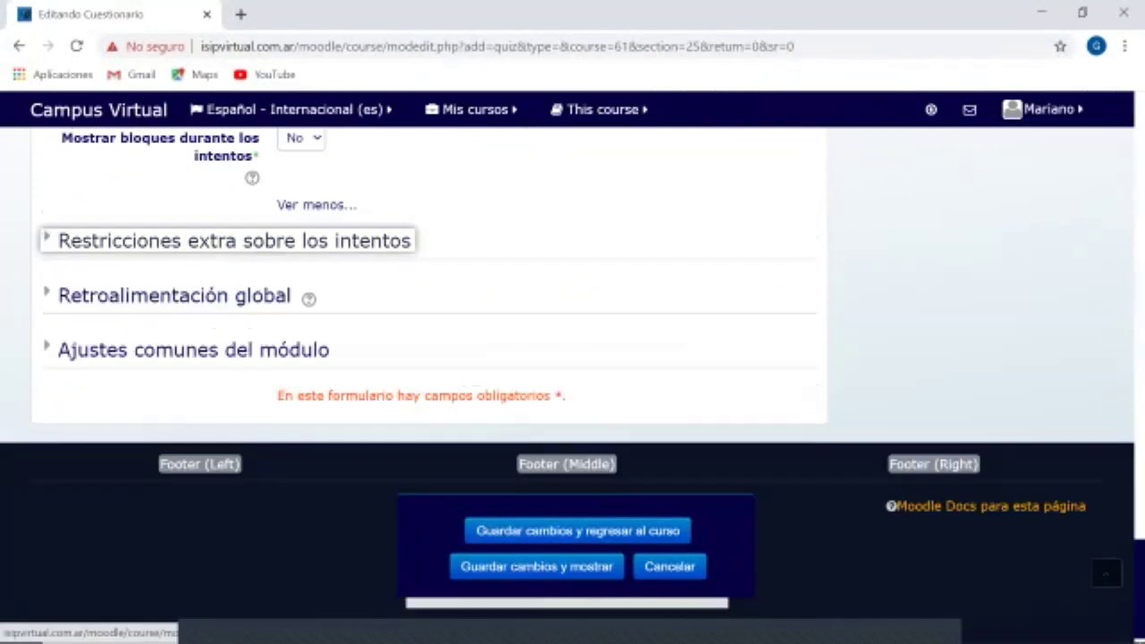
# Expand Retroalimentación global and review its grade limits and comment fields.
pyautogui.click(174, 295)
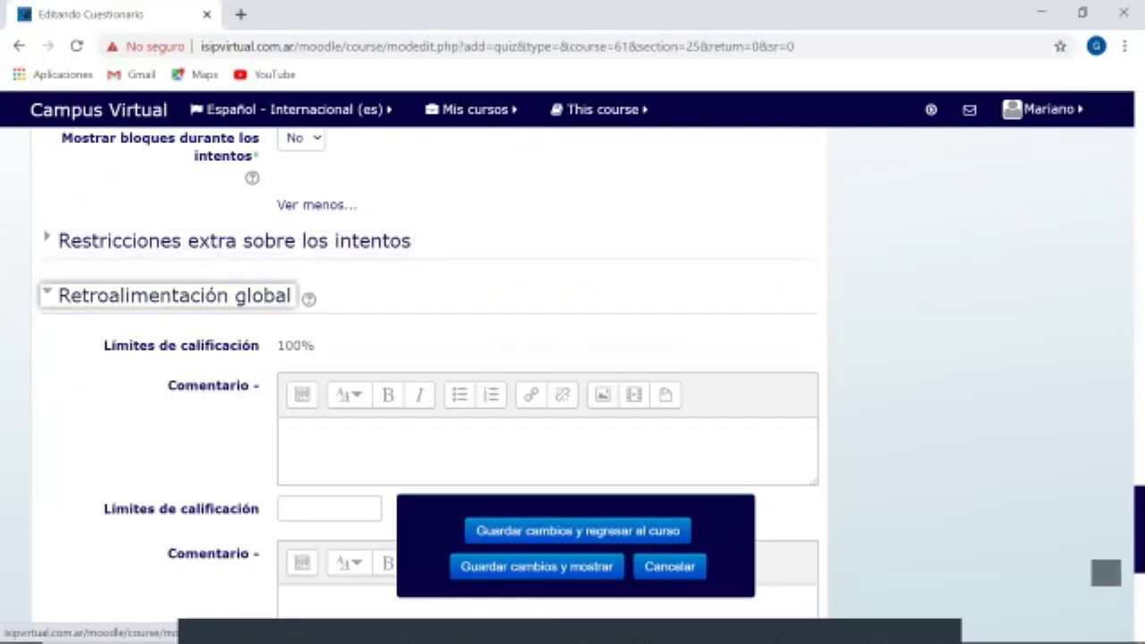
pyautogui.scroll(-1, 429, 358)
pyautogui.scroll(-1, 430, 358)
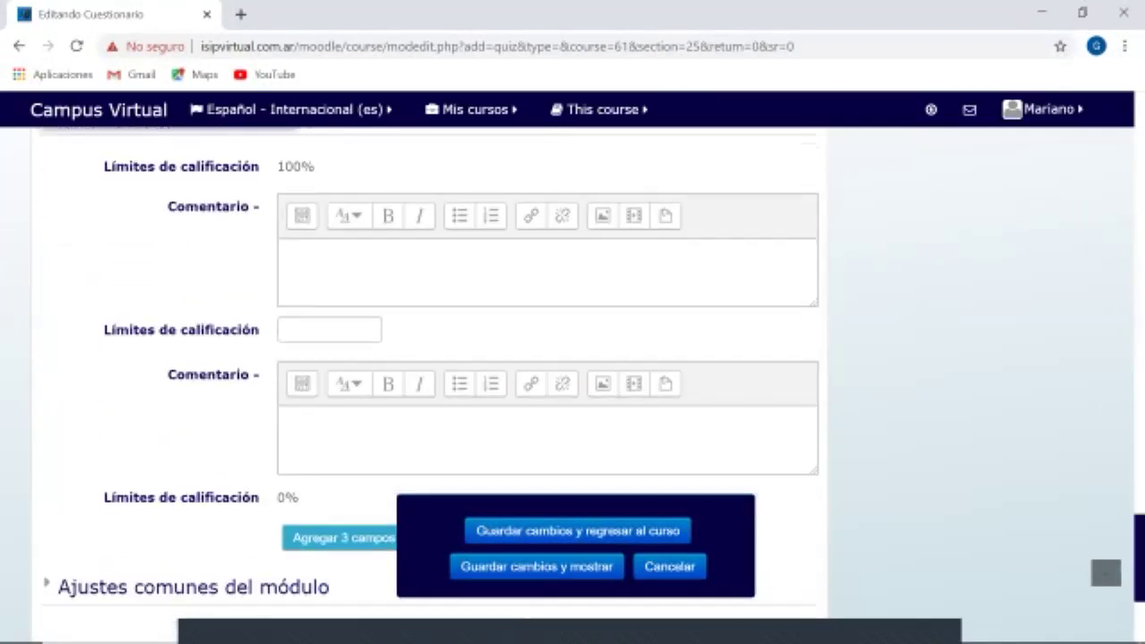
pyautogui.scroll(-1, 430, 358)
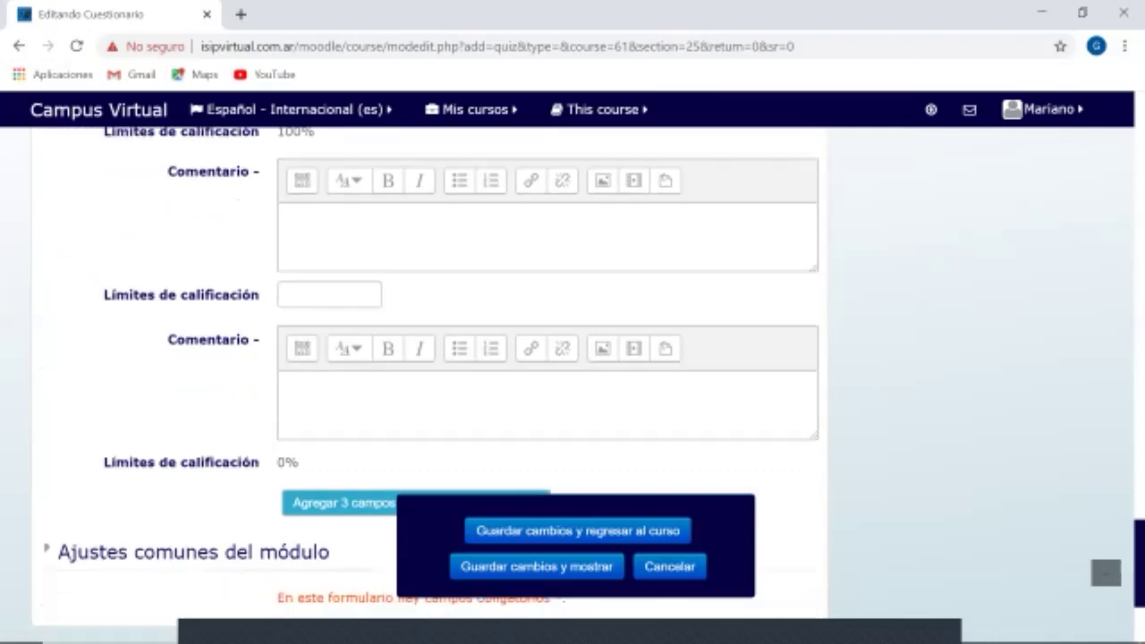
pyautogui.scroll(2, 429, 358)
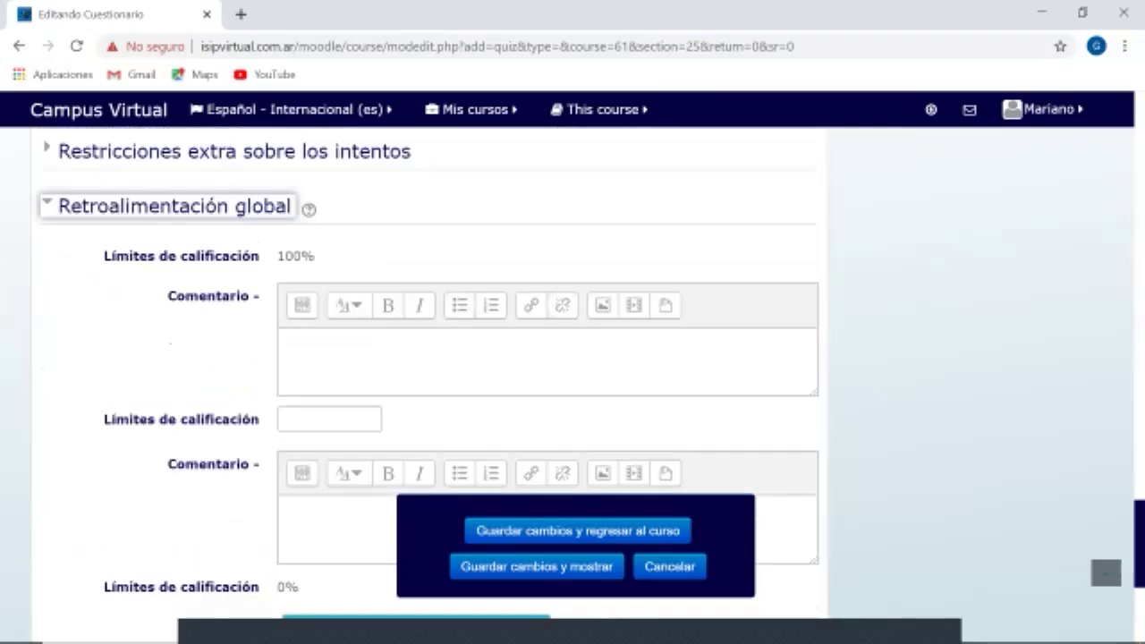
pyautogui.moveTo(285, 256); pyautogui.dragTo(316, 257)
pyautogui.click(327, 259)
pyautogui.click(358, 353)
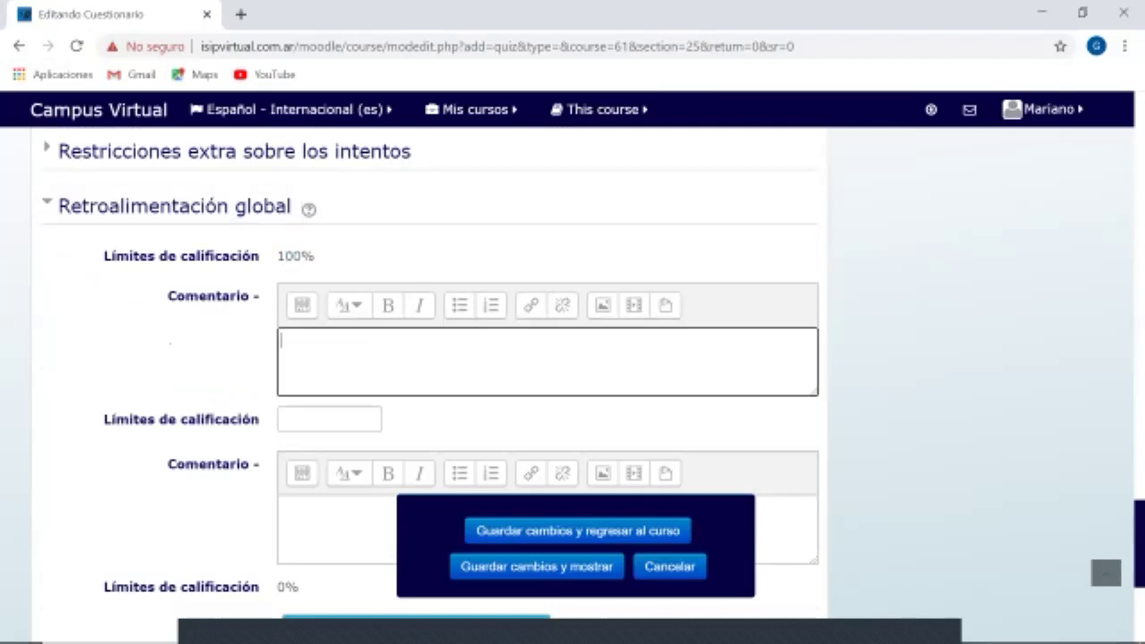
# Set the intermediate grade limit in Retroalimentación global to 50%, leaving the comments empty.
pyautogui.press('Tab')
pyautogui.scroll(-1, 429, 376)
pyautogui.write('50')
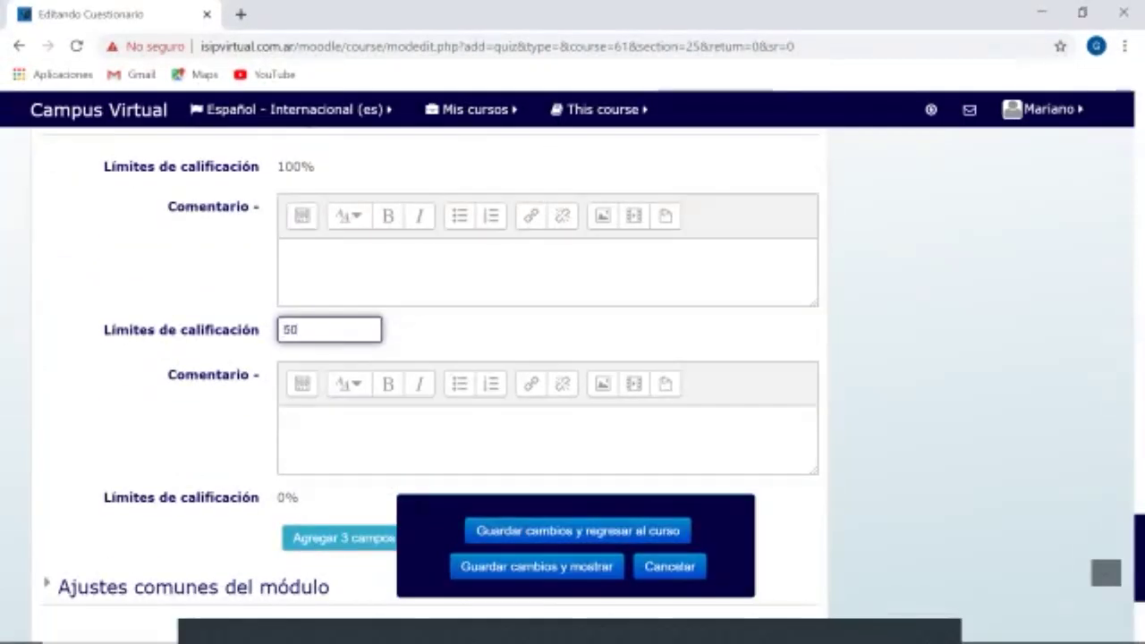
pyautogui.write('%')
pyautogui.press('Tab')
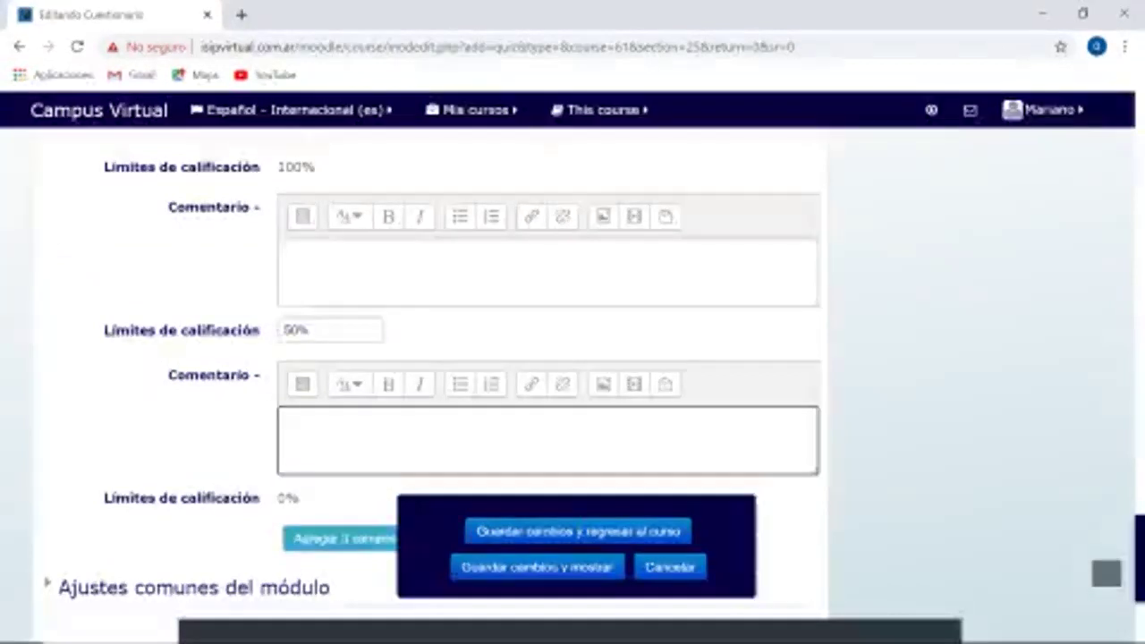
pyautogui.scroll(-1, 573, 385)
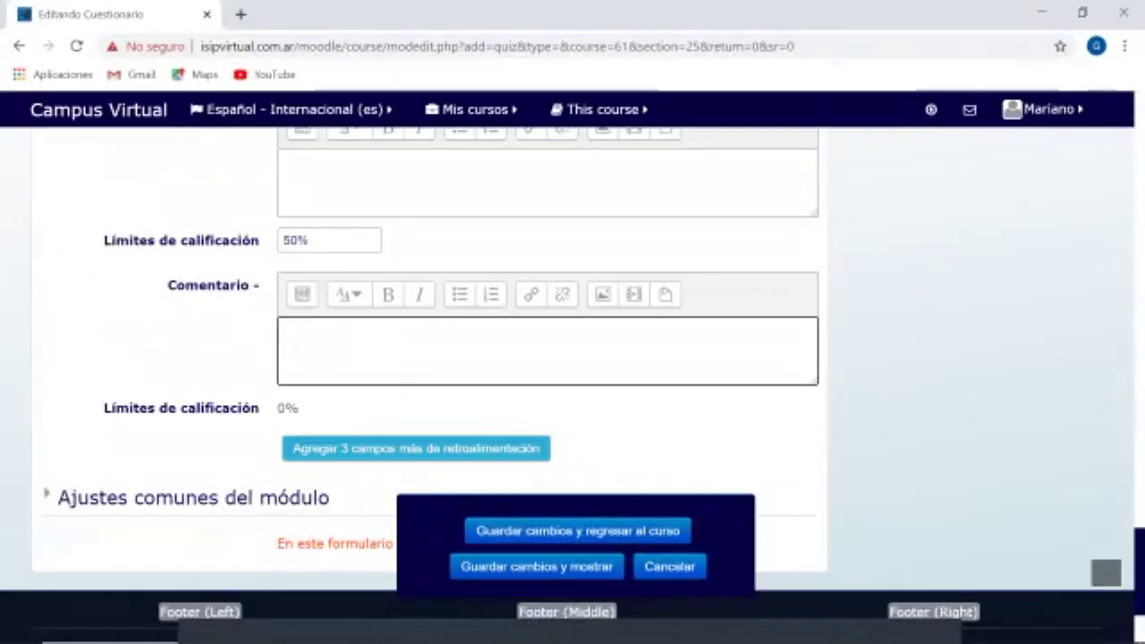
pyautogui.scroll(3, 572, 385)
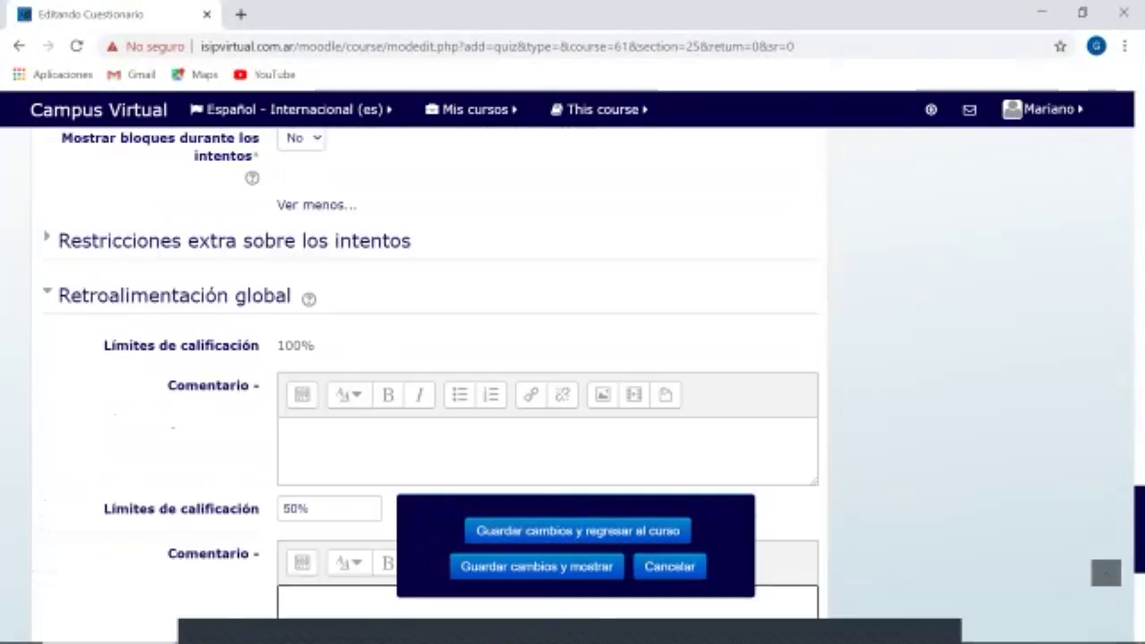
pyautogui.scroll(-2, 573, 384)
pyautogui.scroll(-2, 572, 384)
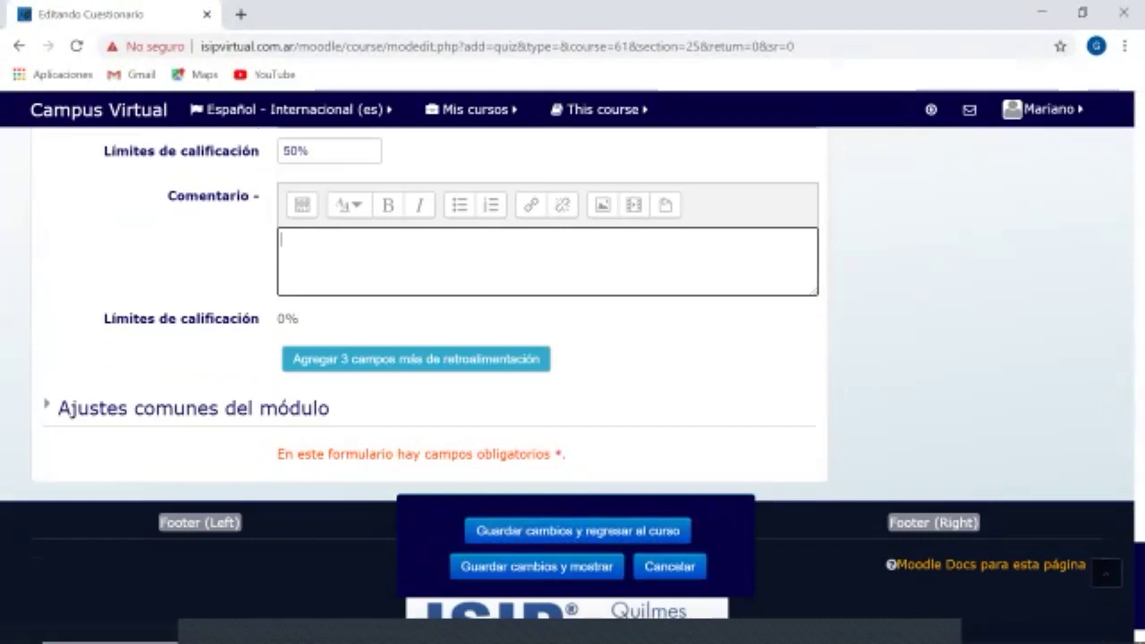
# Expand Ajustes comunes del módulo and set the quiz's Visible option to Mostrar.
pyautogui.click(286, 408)
pyautogui.scroll(-2, 573, 358)
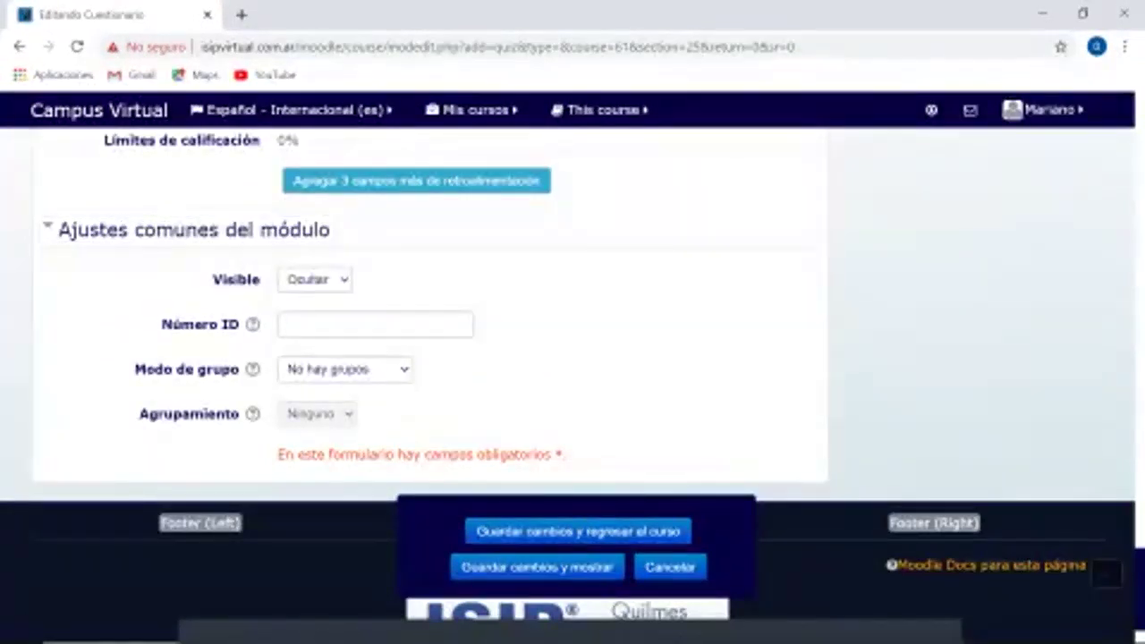
pyautogui.click(314, 280)
pyautogui.click(306, 299)
# Try the Grupos visibles and Grupos separados group modes, check the Agrupamiento choices, and restore No hay grupos.
pyautogui.click(344, 368)
pyautogui.press('Escape')
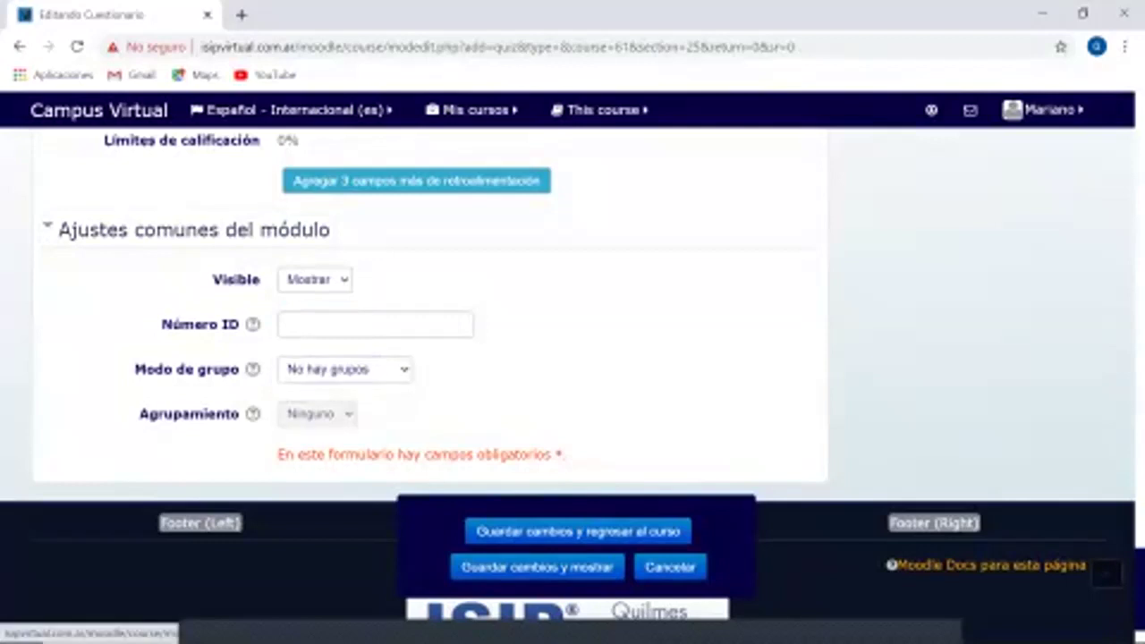
pyautogui.click(344, 368)
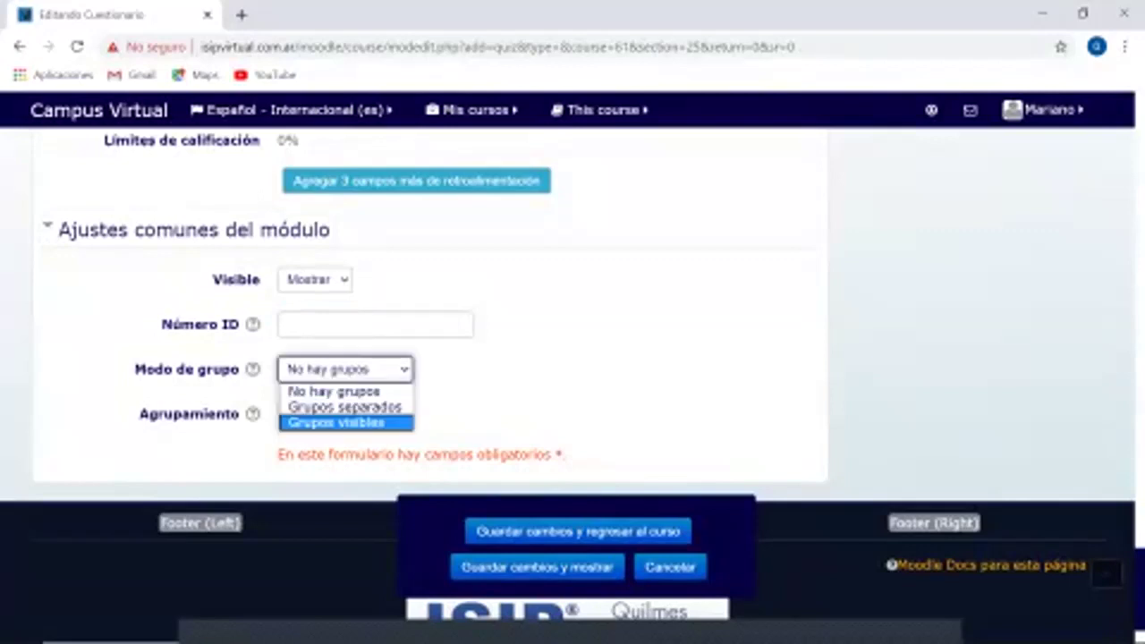
pyautogui.click(346, 423)
pyautogui.click(344, 368)
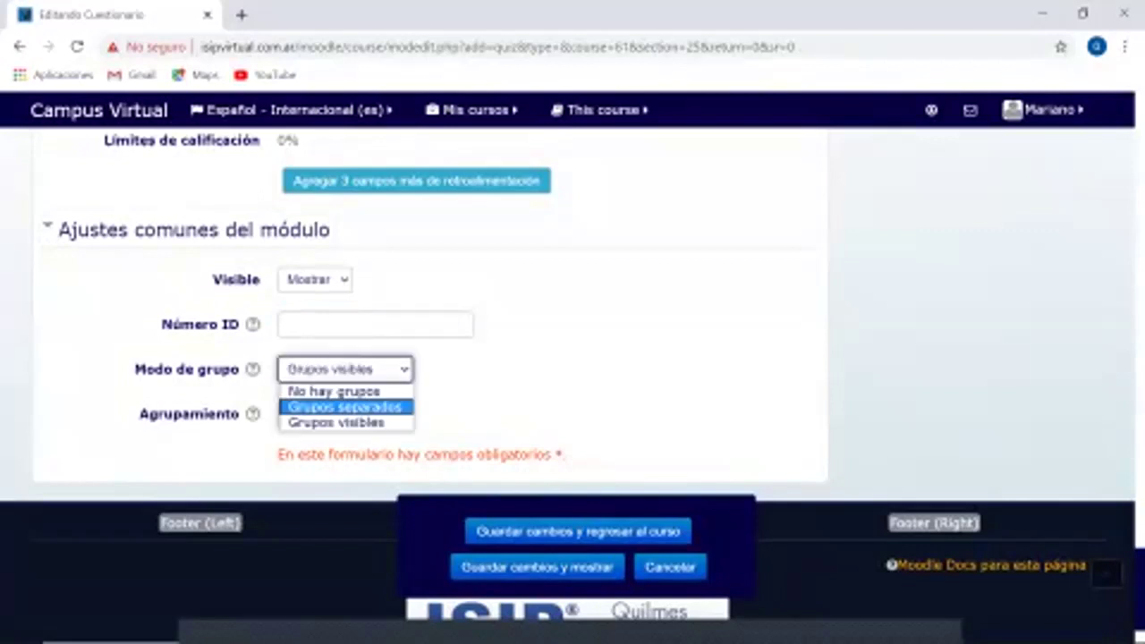
pyautogui.click(347, 407)
pyautogui.click(317, 414)
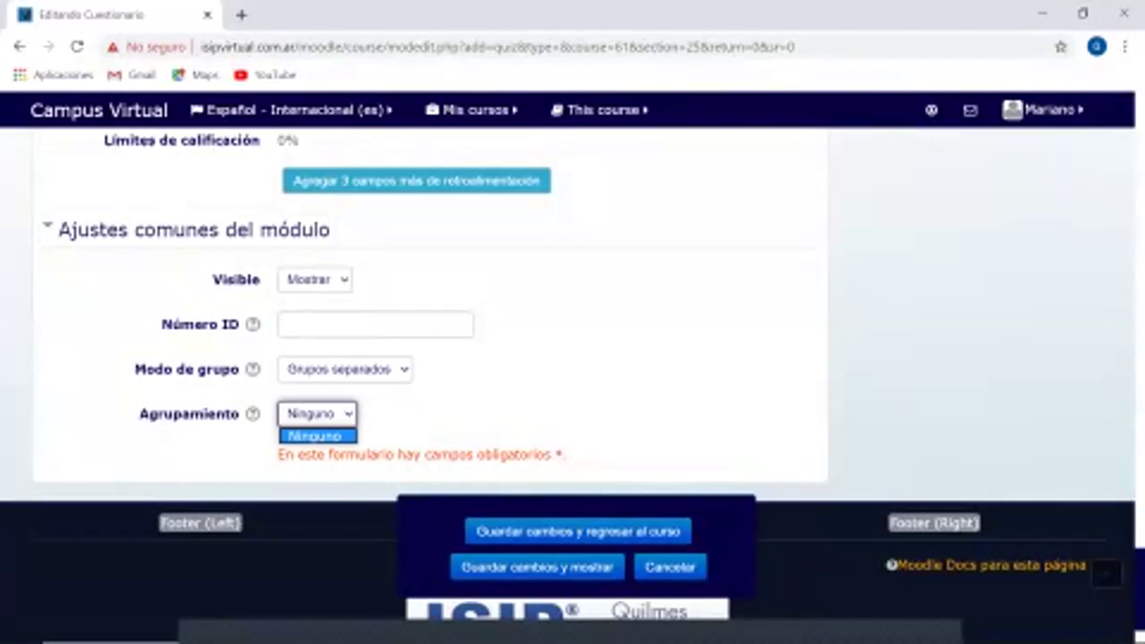
pyautogui.click(344, 369)
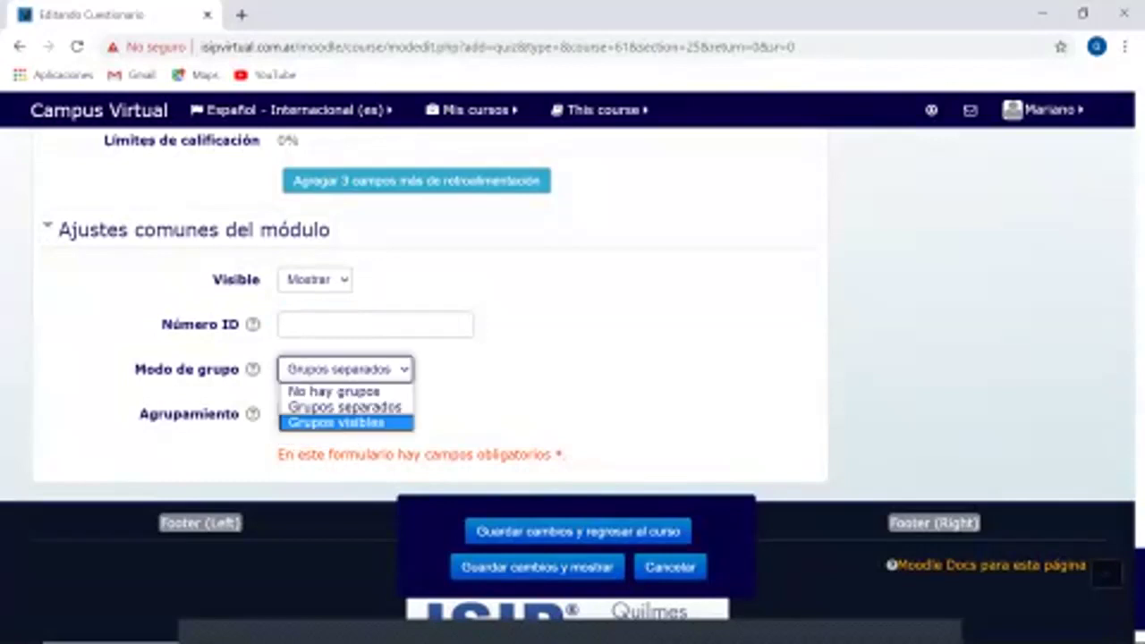
pyautogui.click(346, 422)
pyautogui.click(345, 368)
pyautogui.click(333, 391)
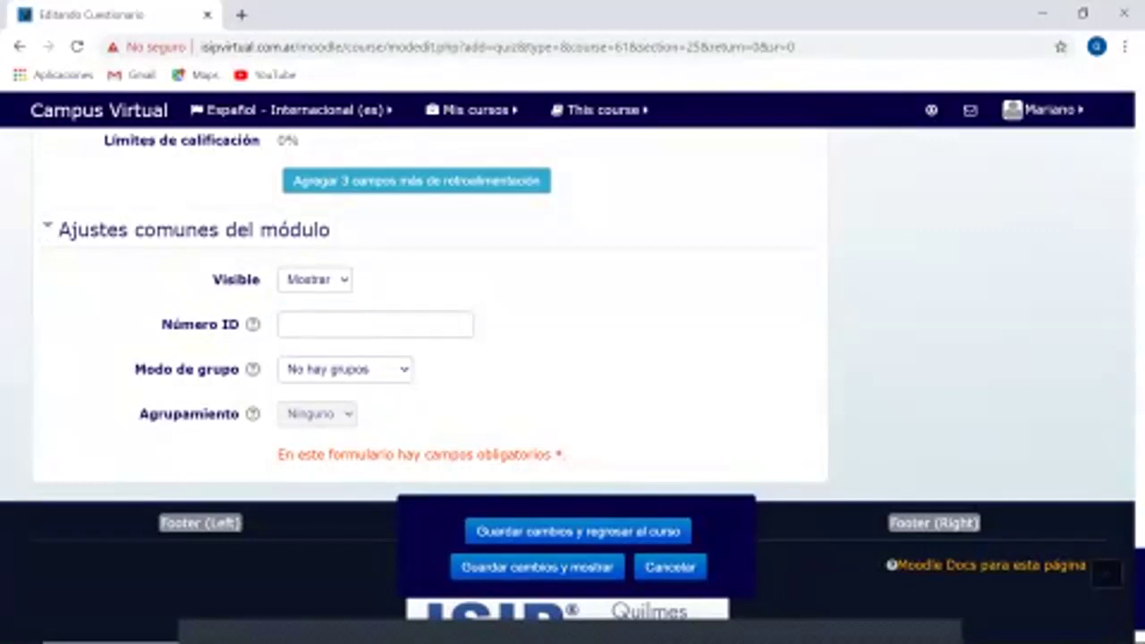
# Review the whole quiz form once more, from the description and timing through grading, layout, question behaviour and appearance.
pyautogui.scroll(15, 430, 358)
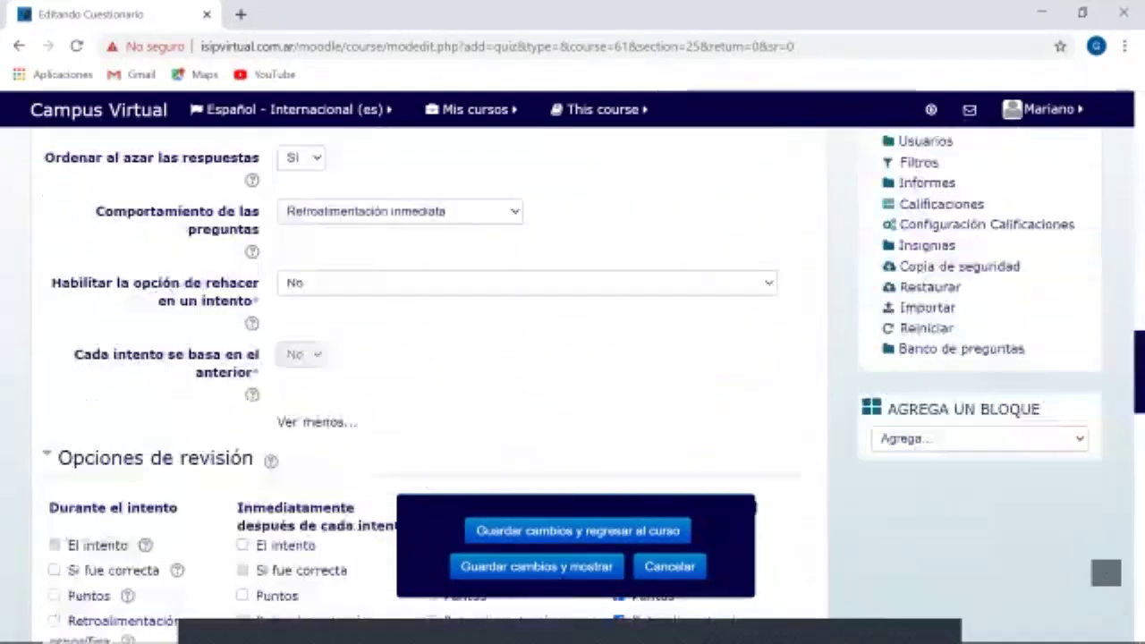
pyautogui.scroll(15, 429, 358)
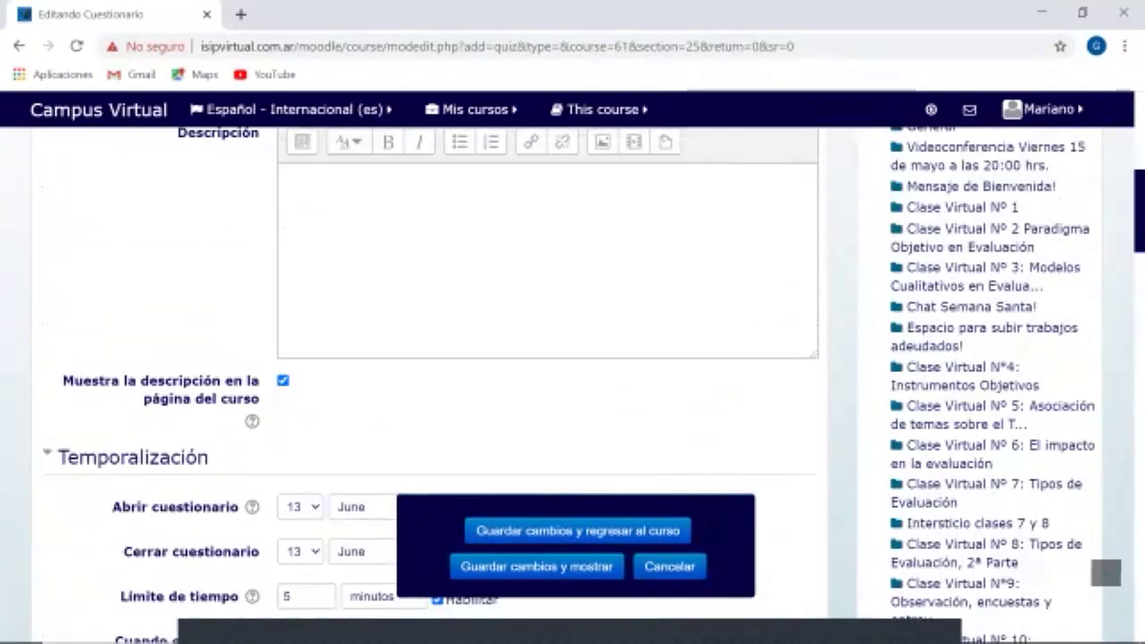
pyautogui.scroll(4, 430, 358)
pyautogui.scroll(-4, 429, 358)
pyautogui.scroll(1, 429, 358)
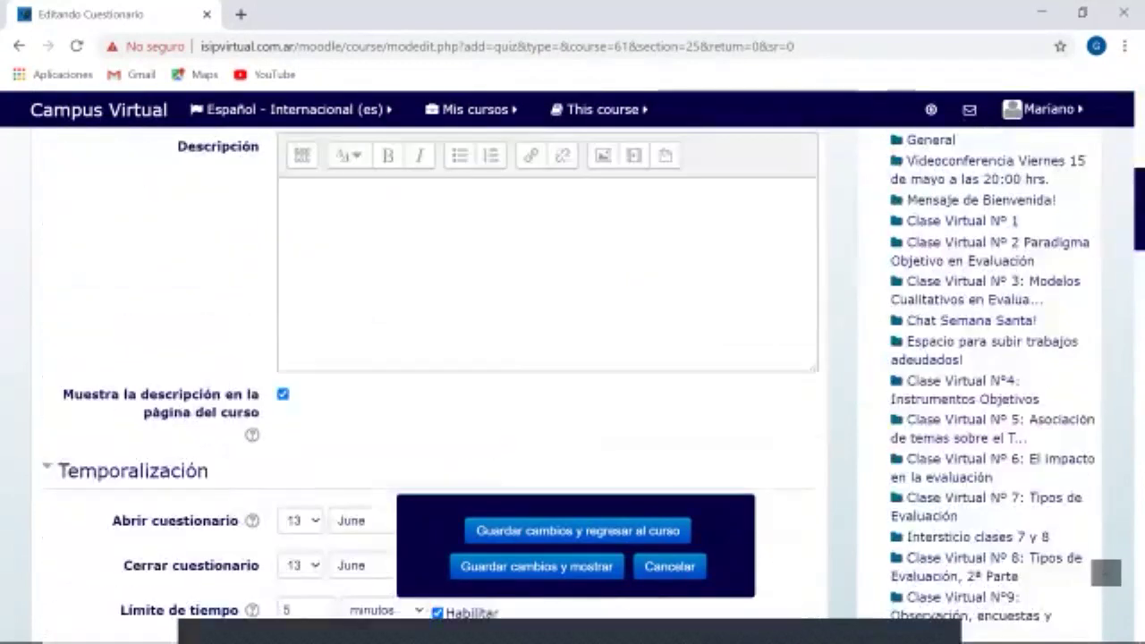
pyautogui.scroll(3, 430, 358)
pyautogui.scroll(-10, 429, 358)
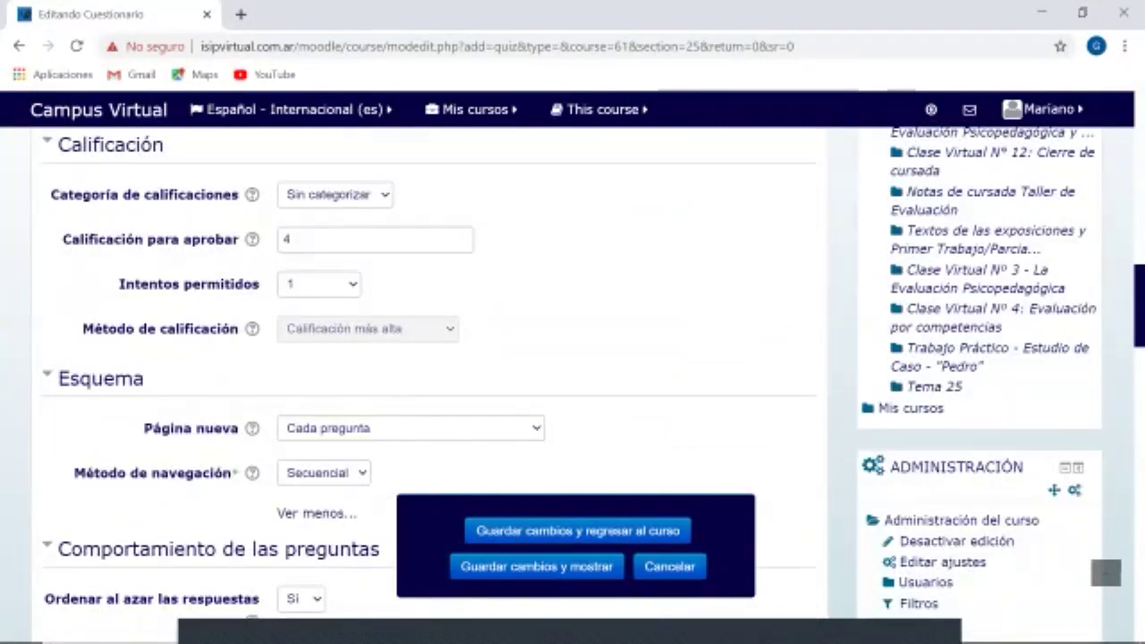
pyautogui.scroll(-3, 430, 358)
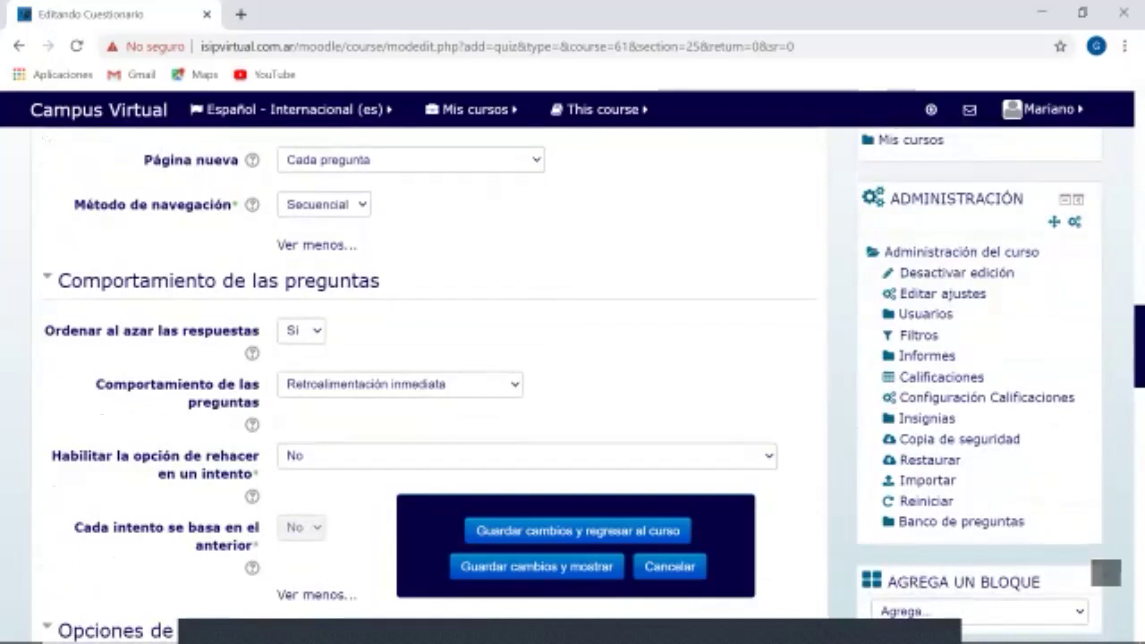
pyautogui.scroll(-9, 429, 376)
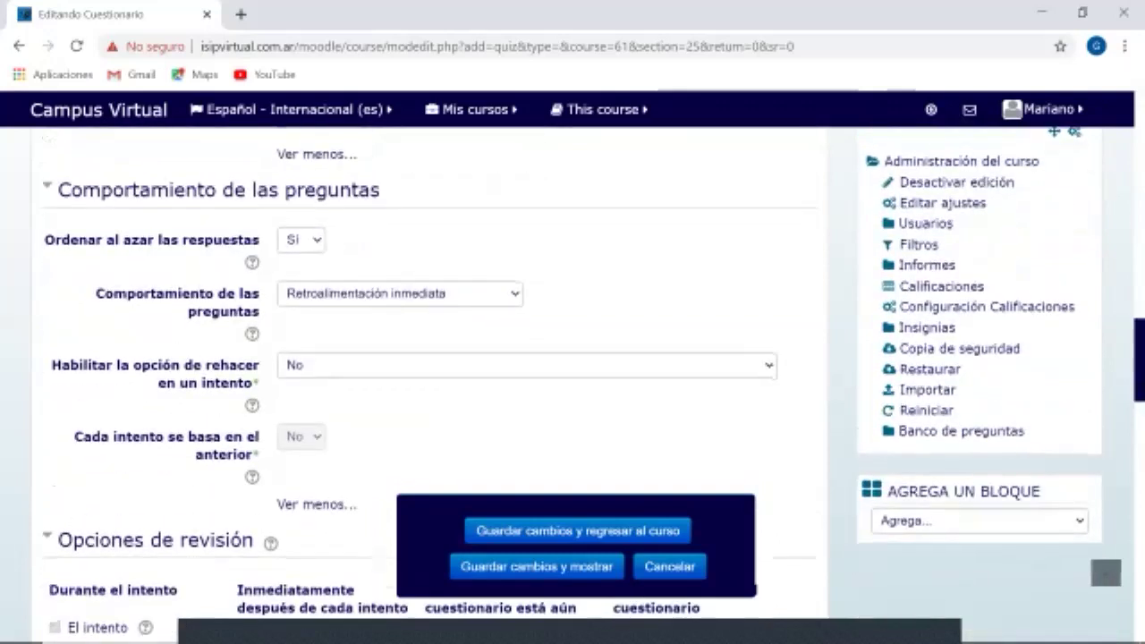
pyautogui.scroll(-1, 430, 375)
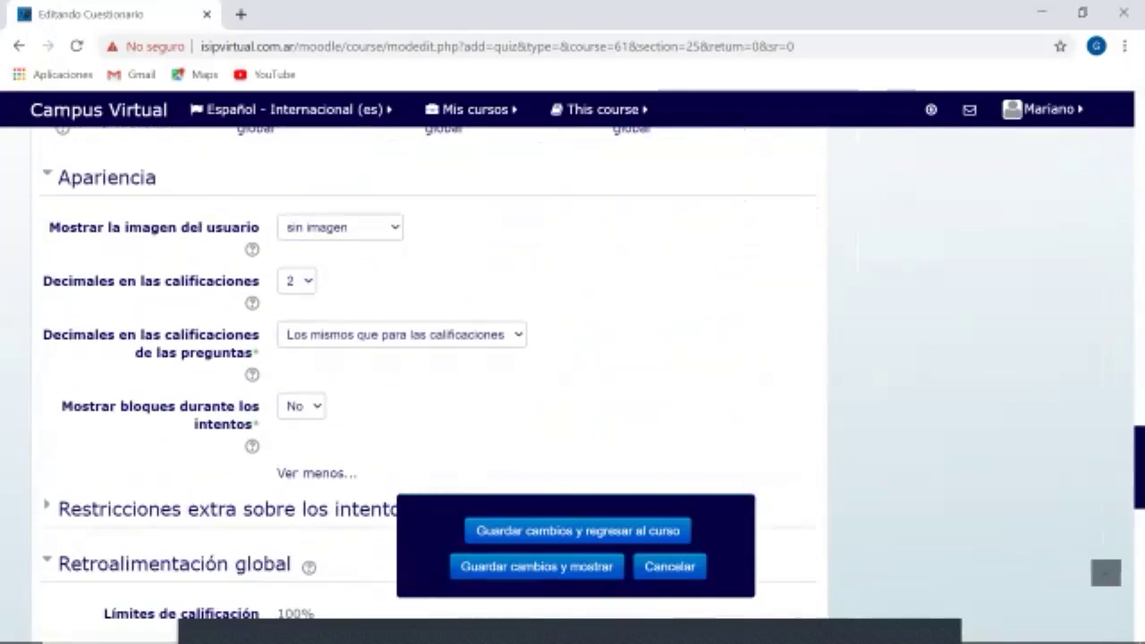
# Save the quiz settings and return to the course at the Tema 25 section.
pyautogui.click(578, 530)
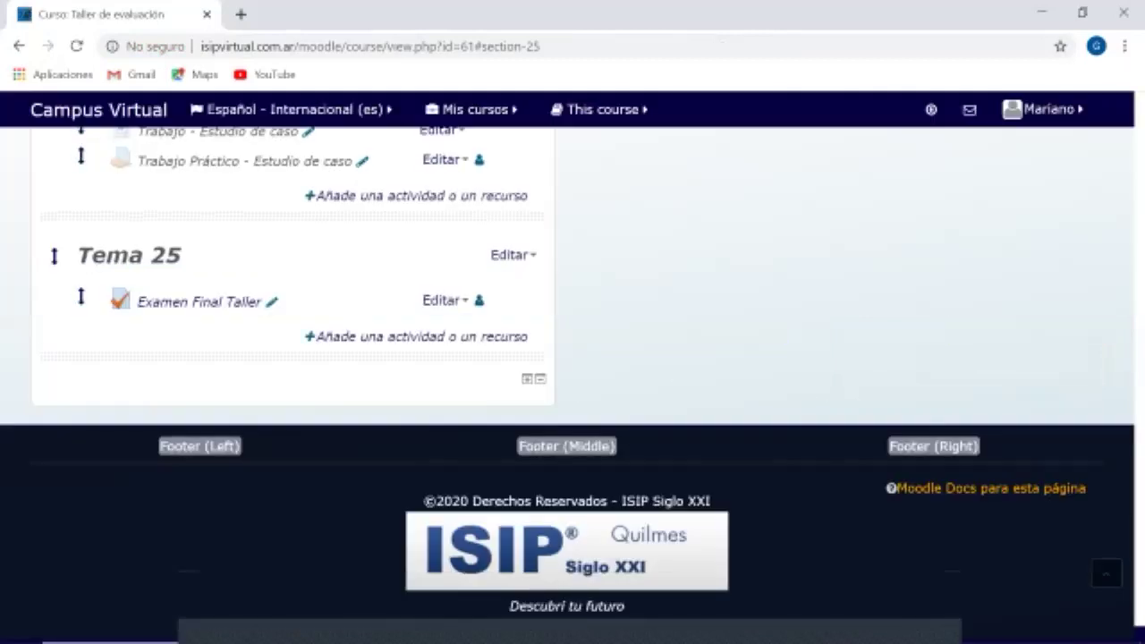
pyautogui.doubleClick(167, 256)
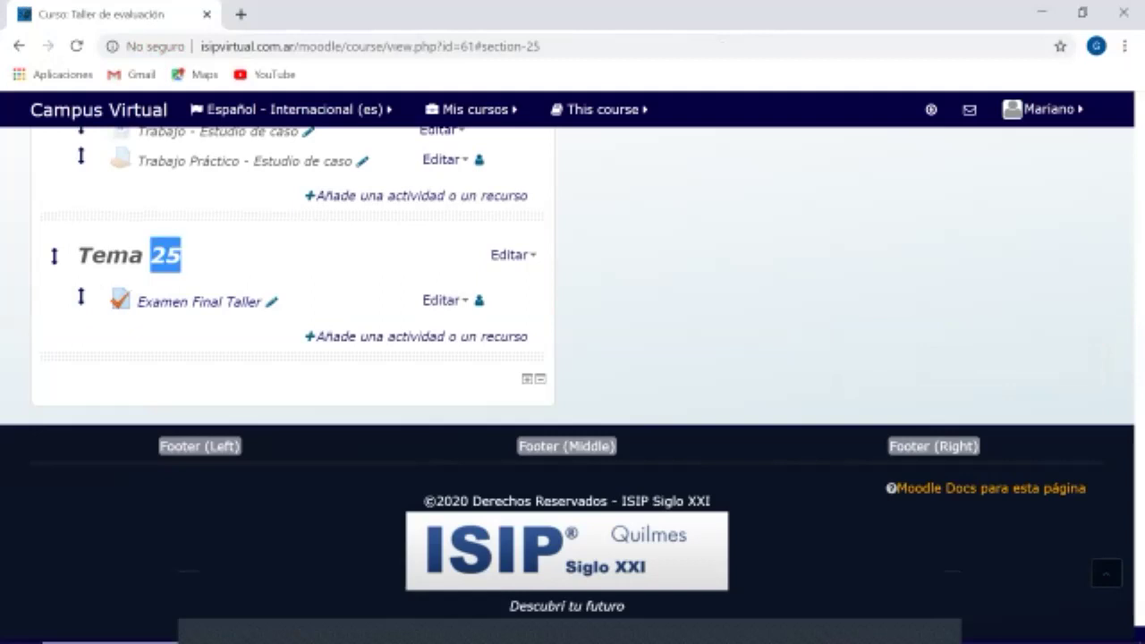
pyautogui.click(340, 301)
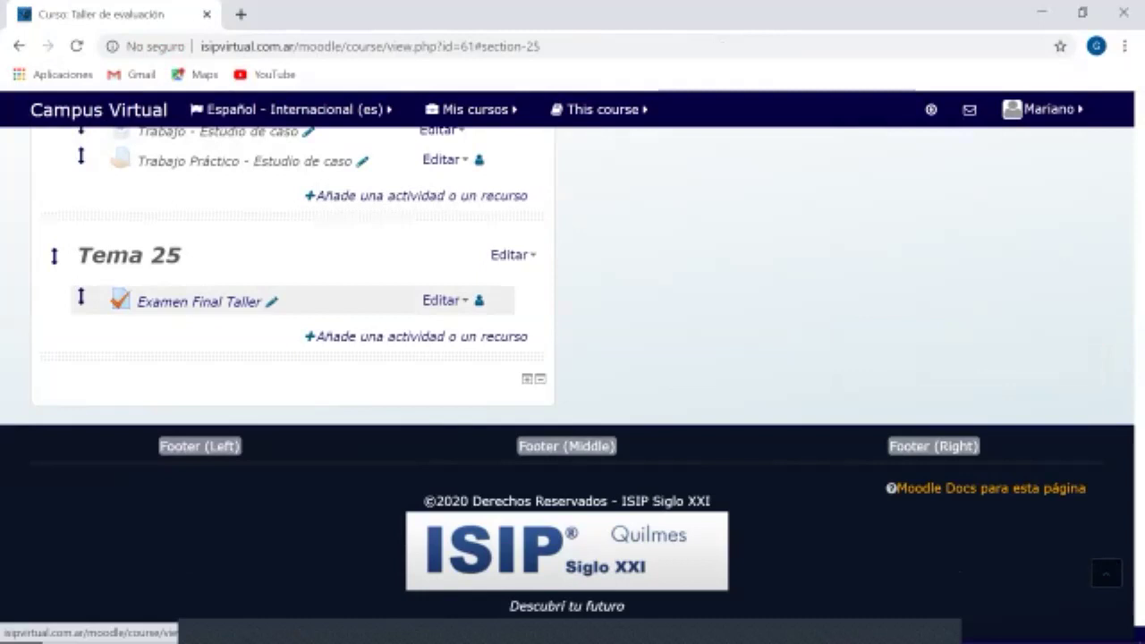
# Look over the editing options of Examen Final Taller in Tema 25, and open the quiz's page.
pyautogui.click(445, 300)
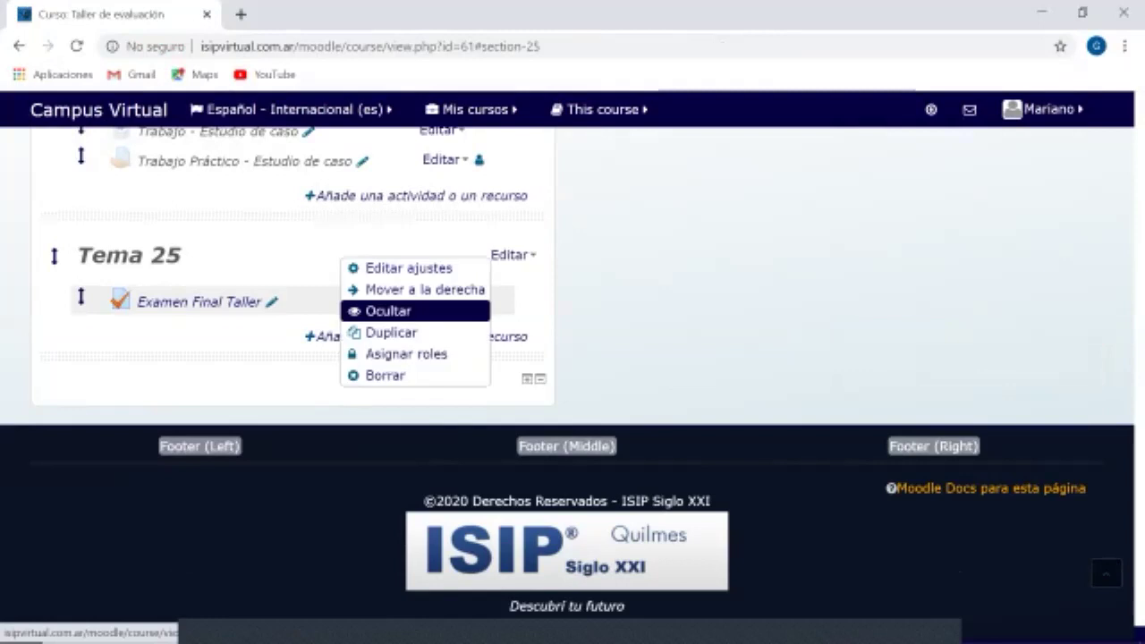
pyautogui.click(309, 302)
pyautogui.click(215, 302)
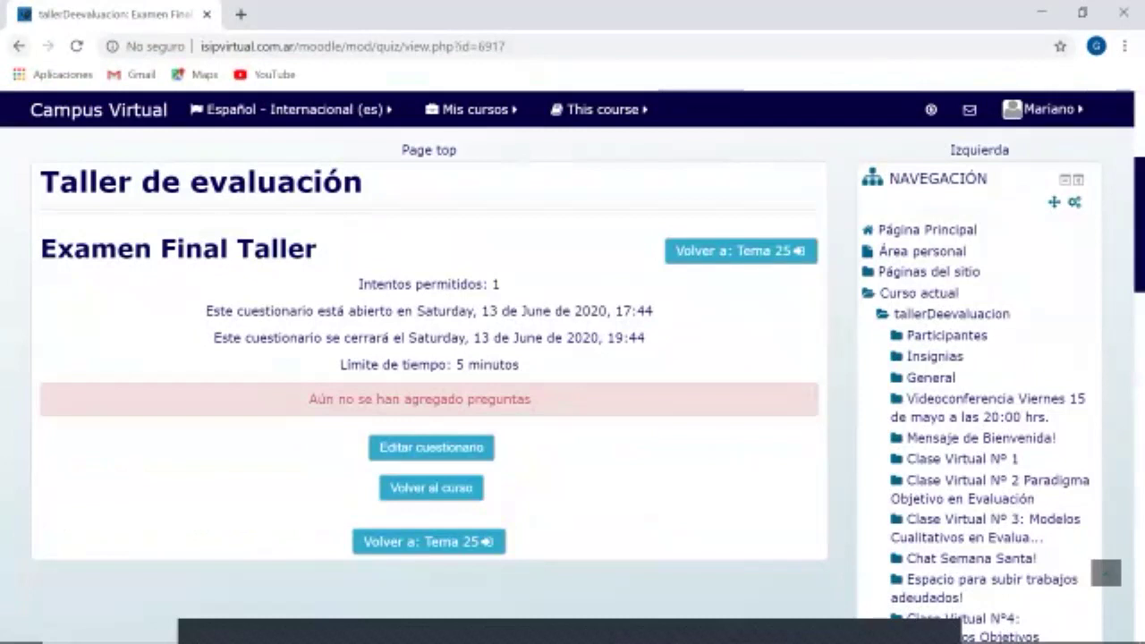
pyautogui.hotkey('alt', 'Left')
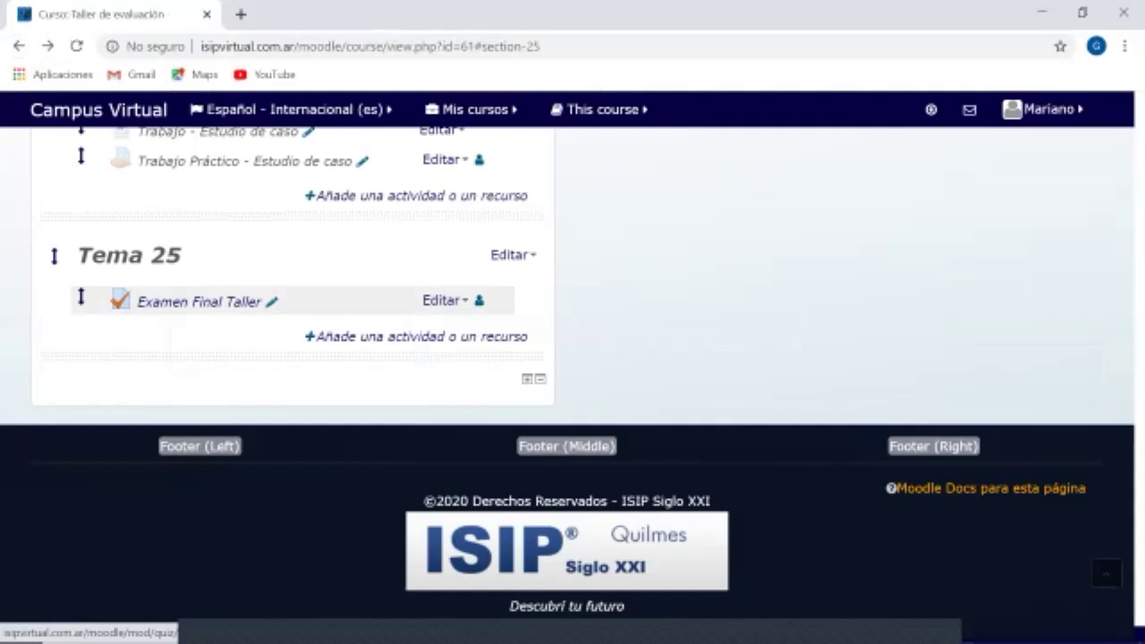
pyautogui.click(199, 302)
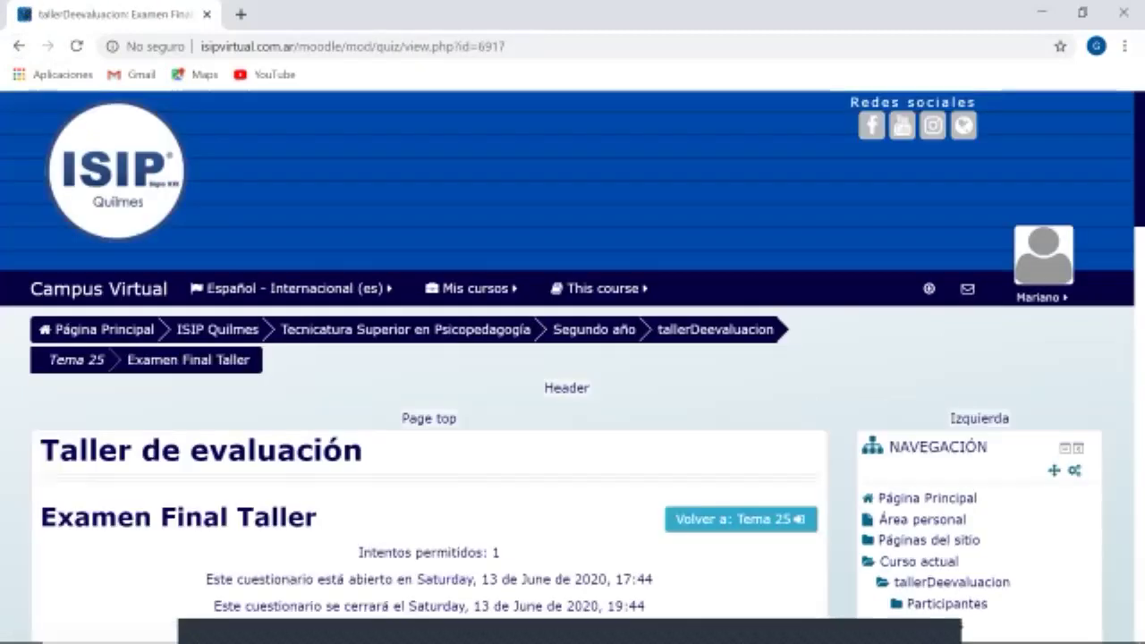
# Open the Examen Final Taller quiz for editing its questions.
pyautogui.scroll(-3, 198, 302)
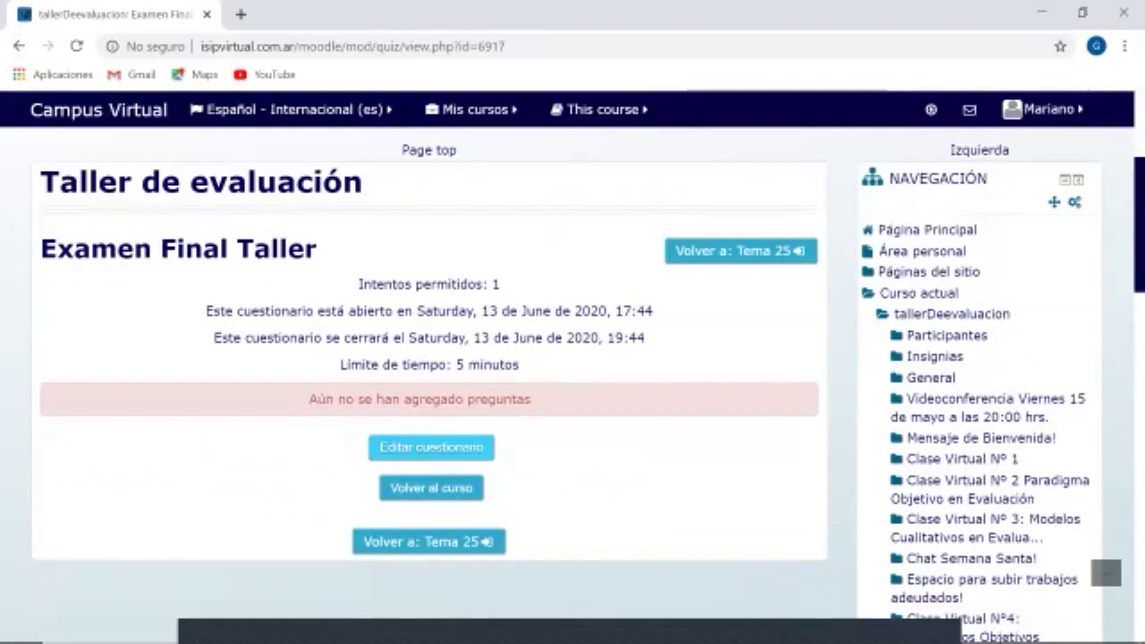
pyautogui.moveTo(315, 399); pyautogui.dragTo(532, 399)
pyautogui.click(531, 399)
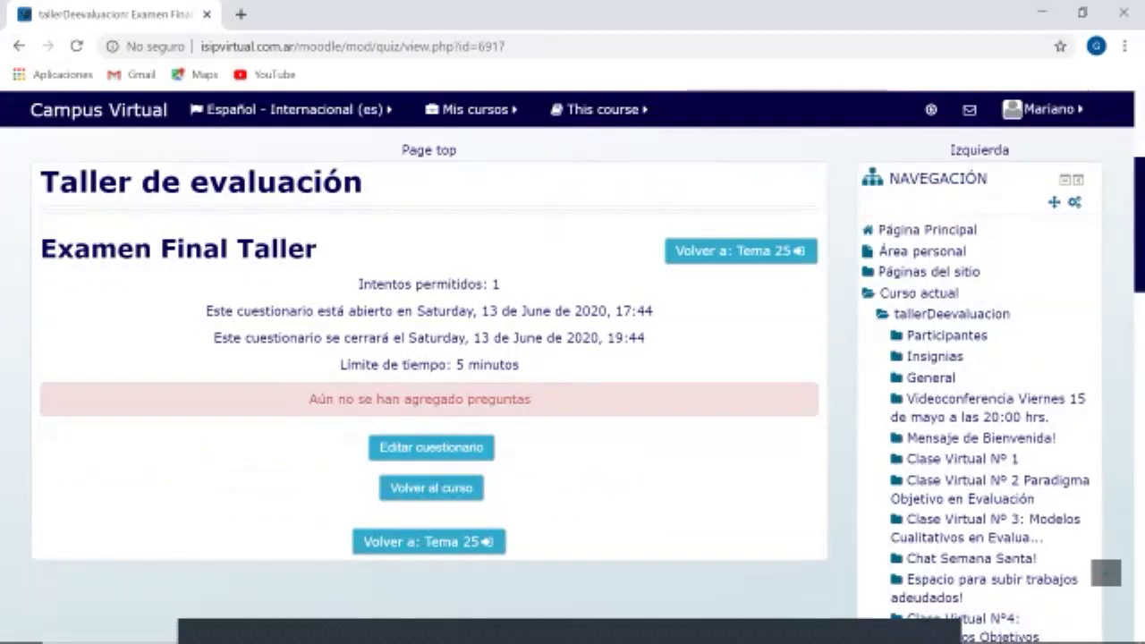
pyautogui.click(431, 447)
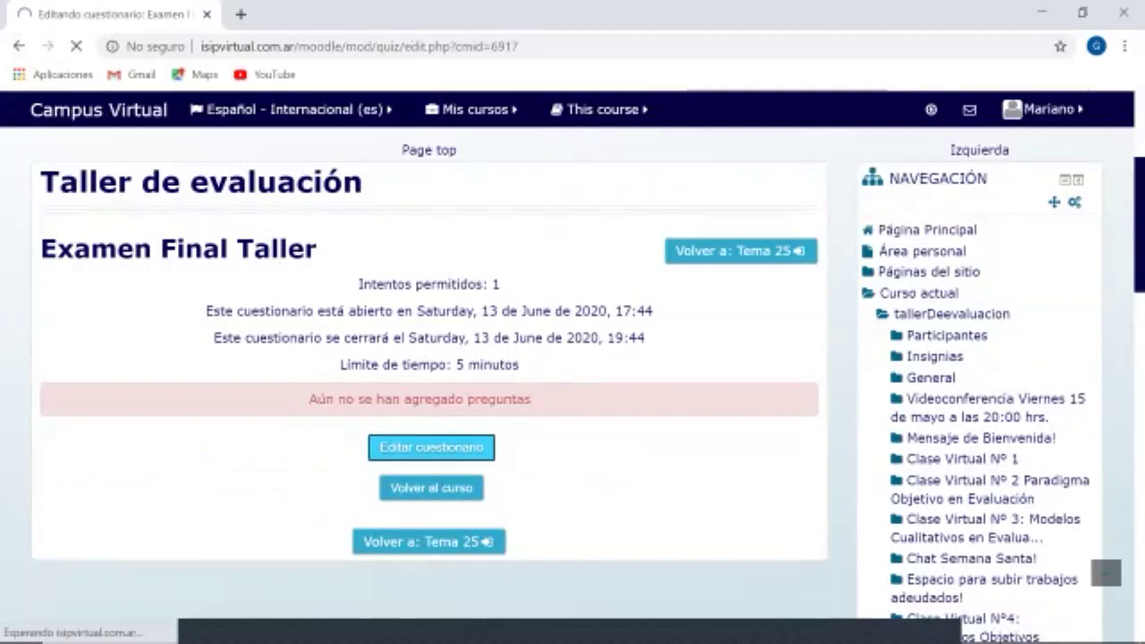
# Enable Reordenar las preguntas al azar for the quiz's questions.
pyautogui.scroll(-2, 573, 357)
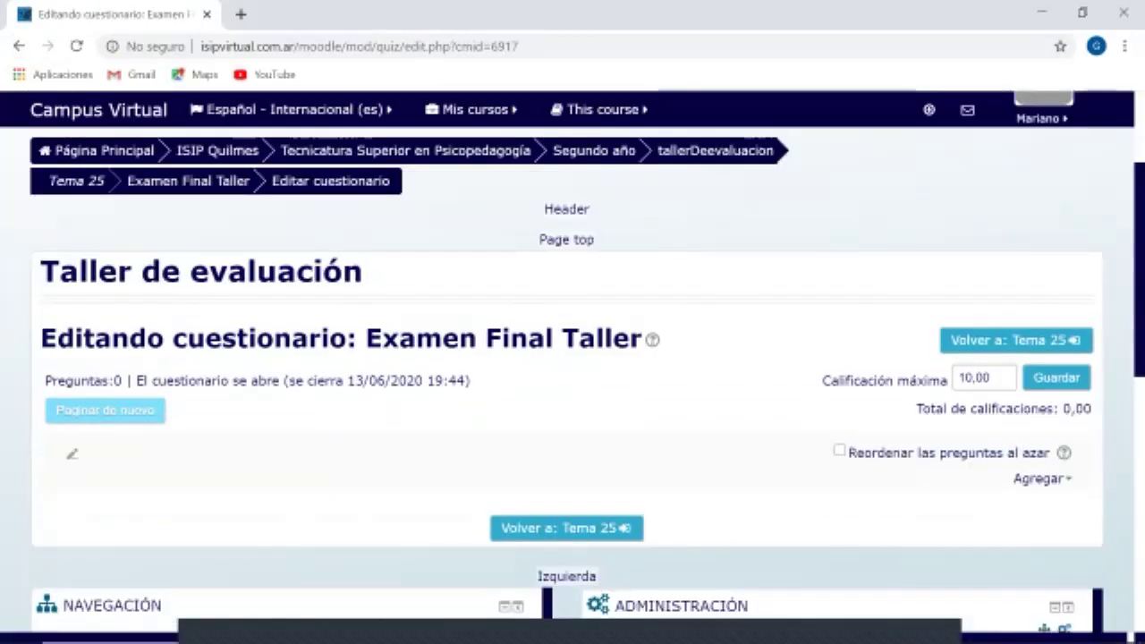
pyautogui.scroll(-1, 573, 358)
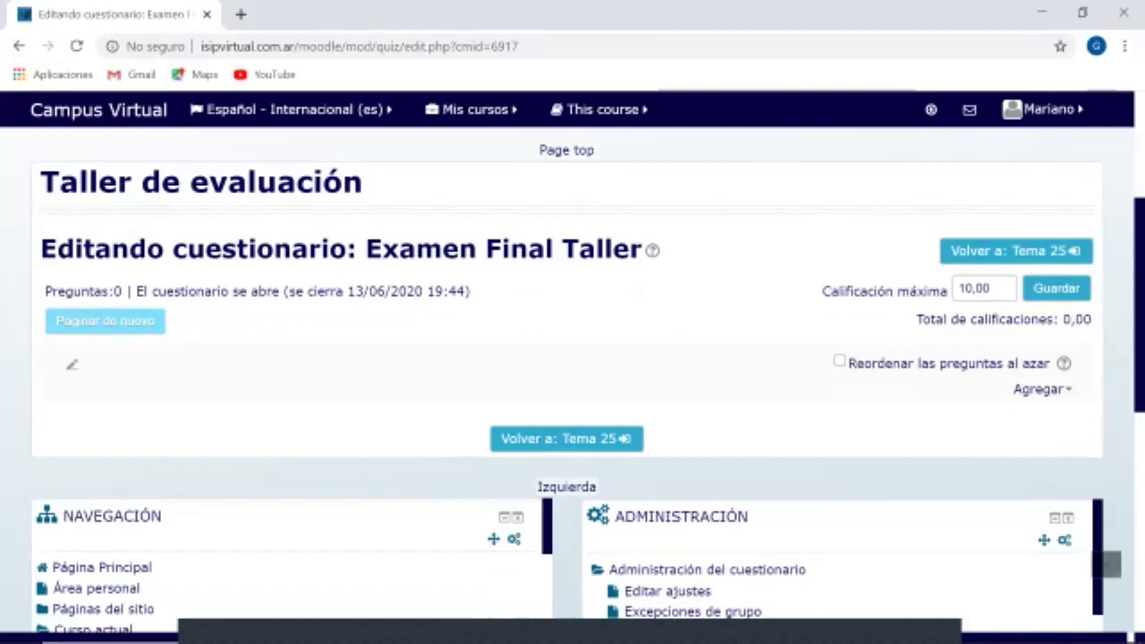
pyautogui.click(840, 362)
# Examine the block types that can be added, the quiz's opening and closing status, and the section heading edit option.
pyautogui.scroll(-3, 572, 376)
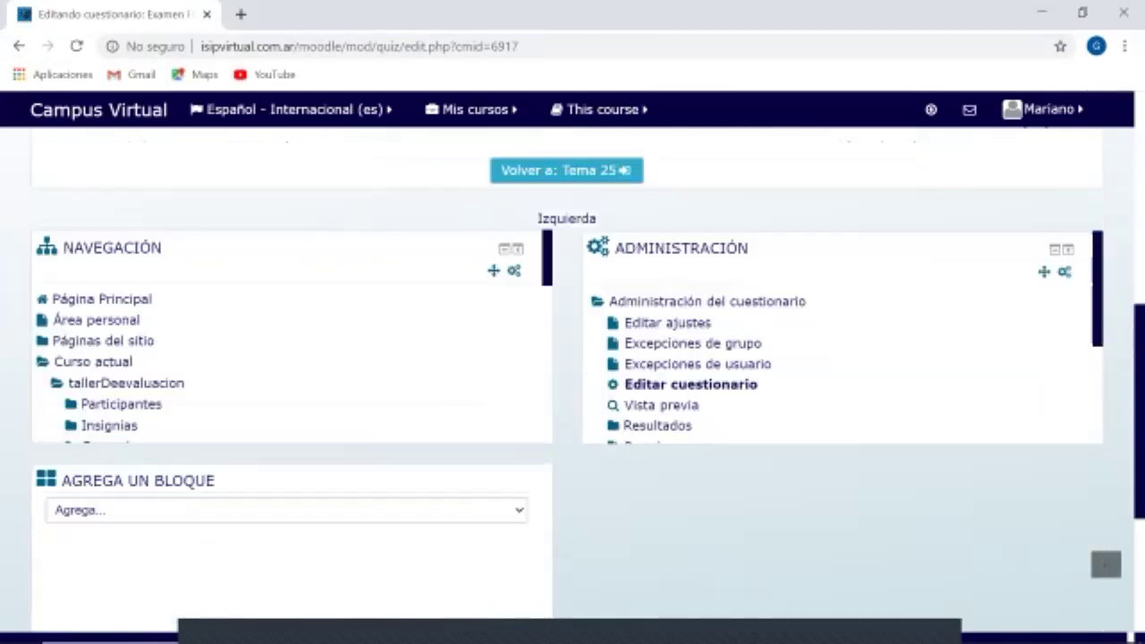
pyautogui.scroll(-2, 572, 376)
pyautogui.click(287, 331)
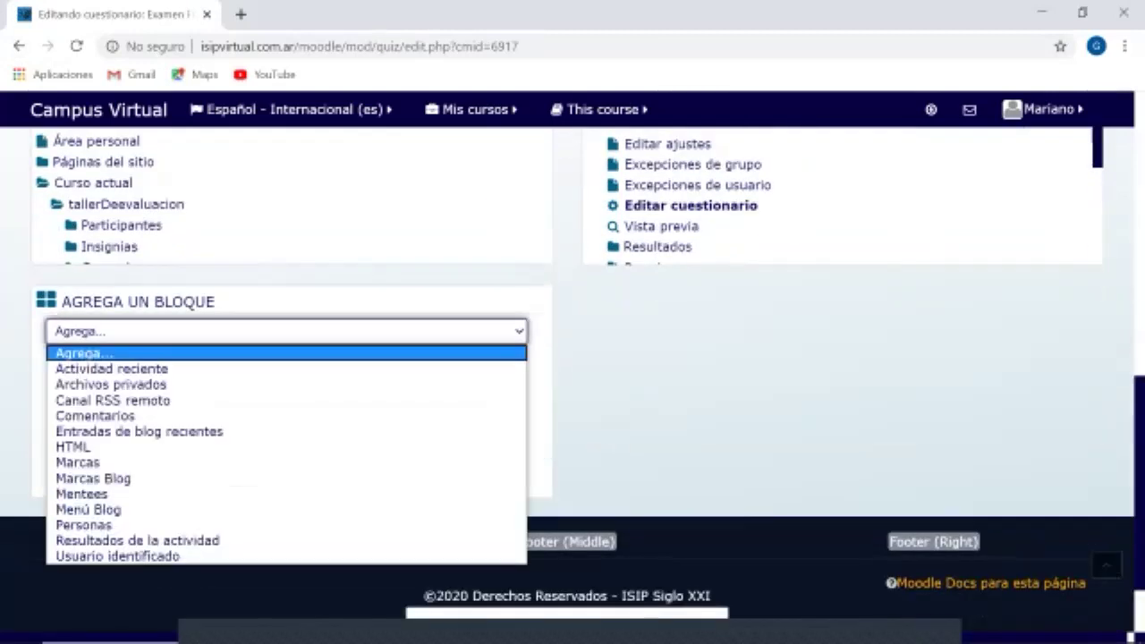
pyautogui.scroll(2, 572, 376)
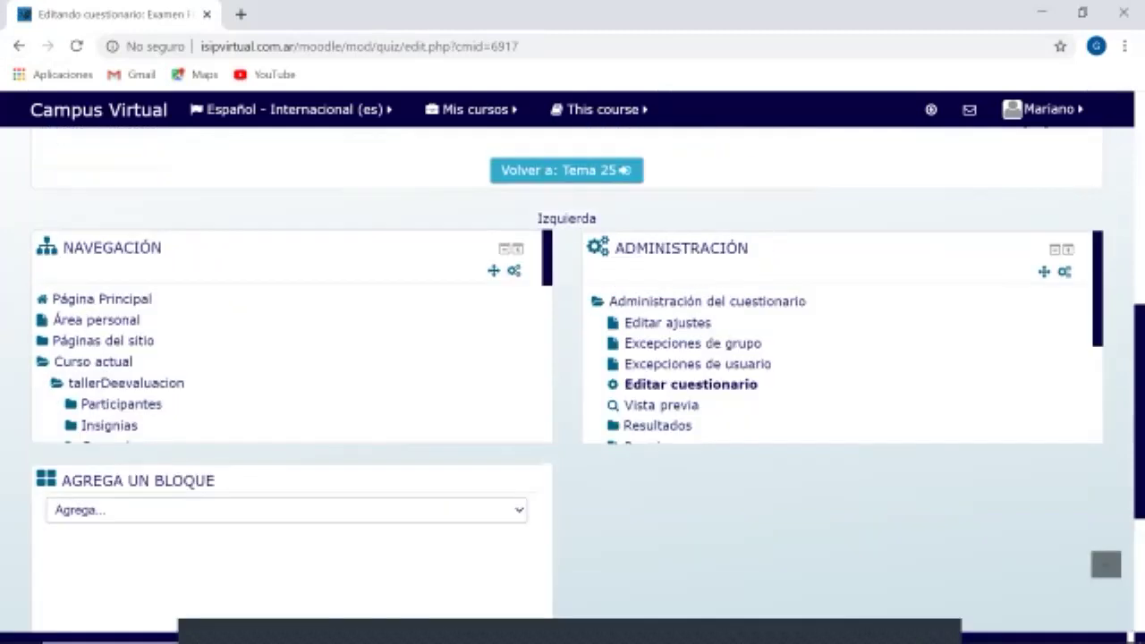
pyautogui.scroll(3, 573, 376)
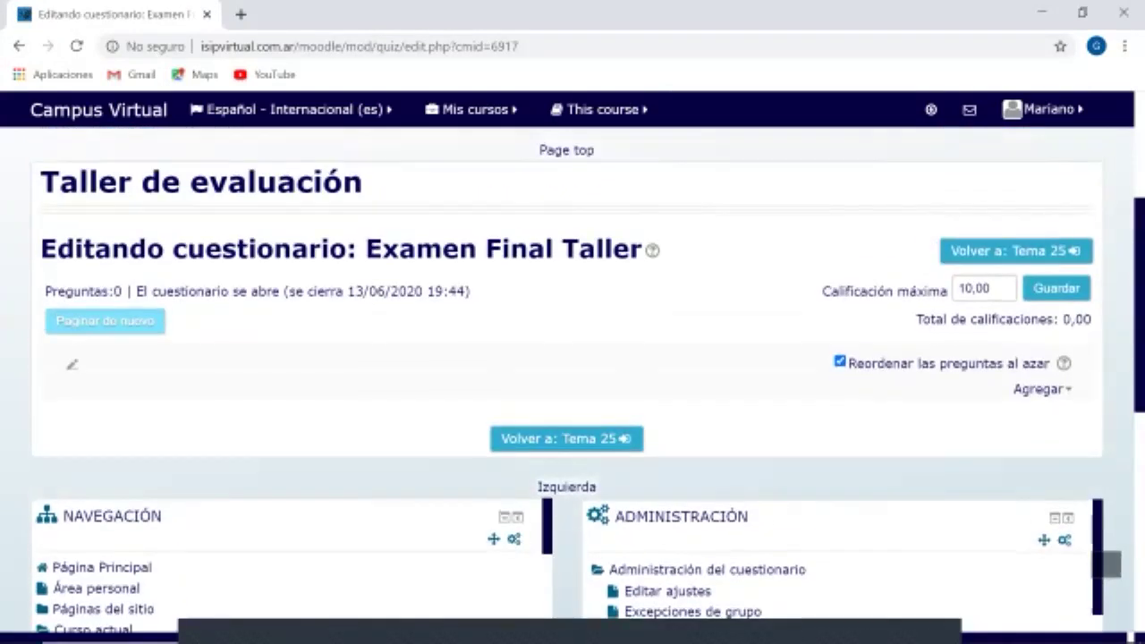
pyautogui.moveTo(159, 291); pyautogui.dragTo(267, 292)
pyautogui.click(267, 294)
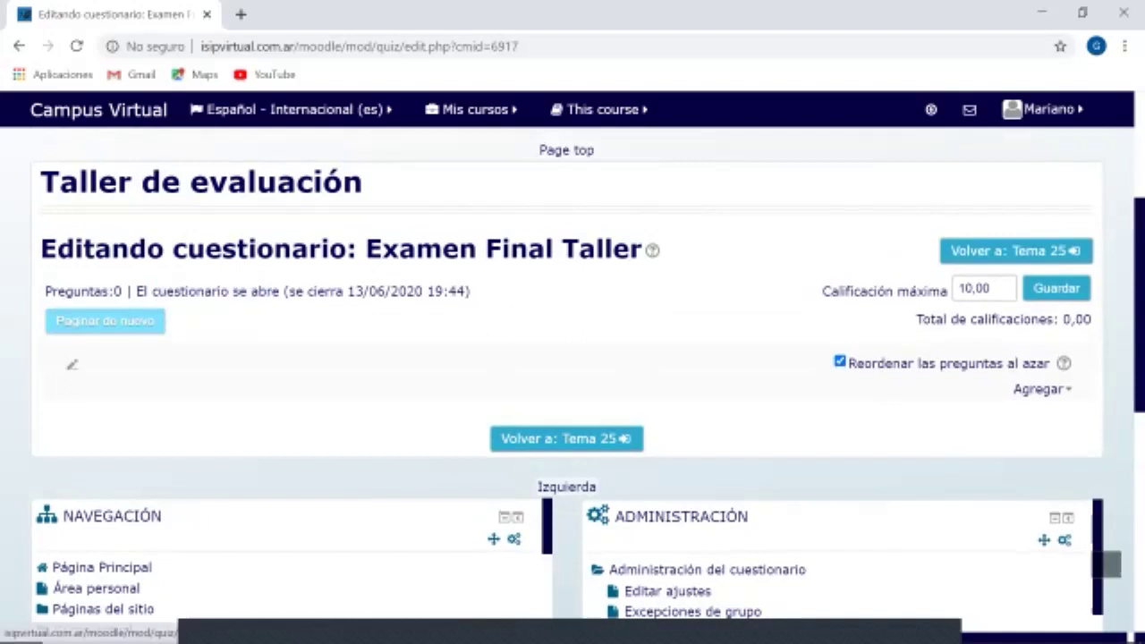
pyautogui.click(72, 364)
pyautogui.press('Escape')
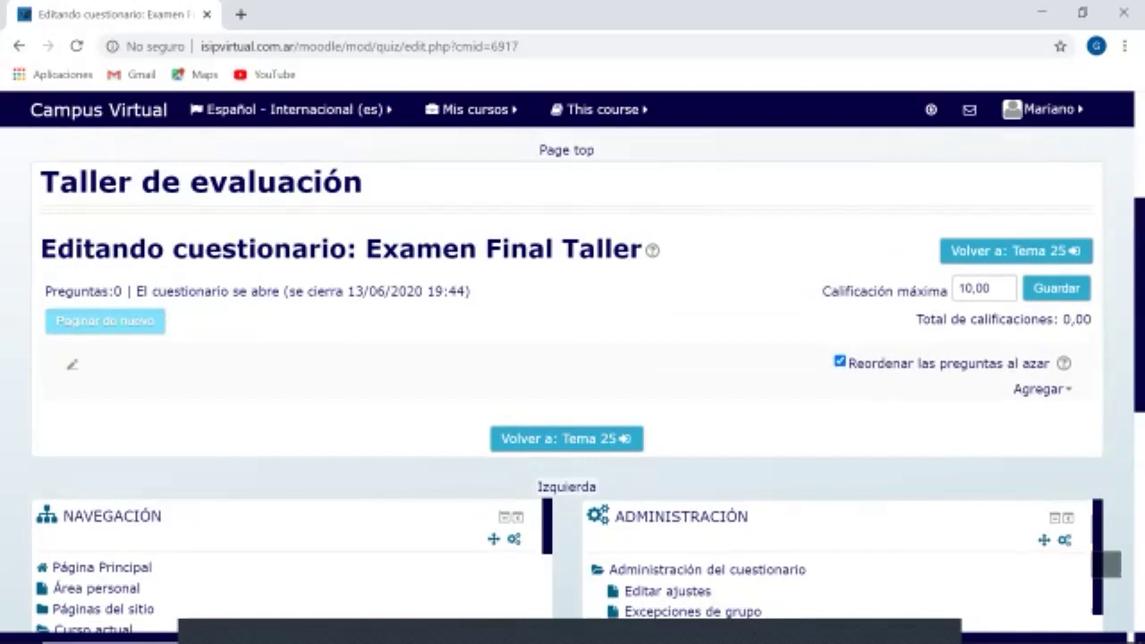
# Open the quiz's Banco de preguntas and examine the questions in the default tallerDeevaluacion category.
pyautogui.scroll(-2, 567, 376)
pyautogui.scroll(-4, 841, 425)
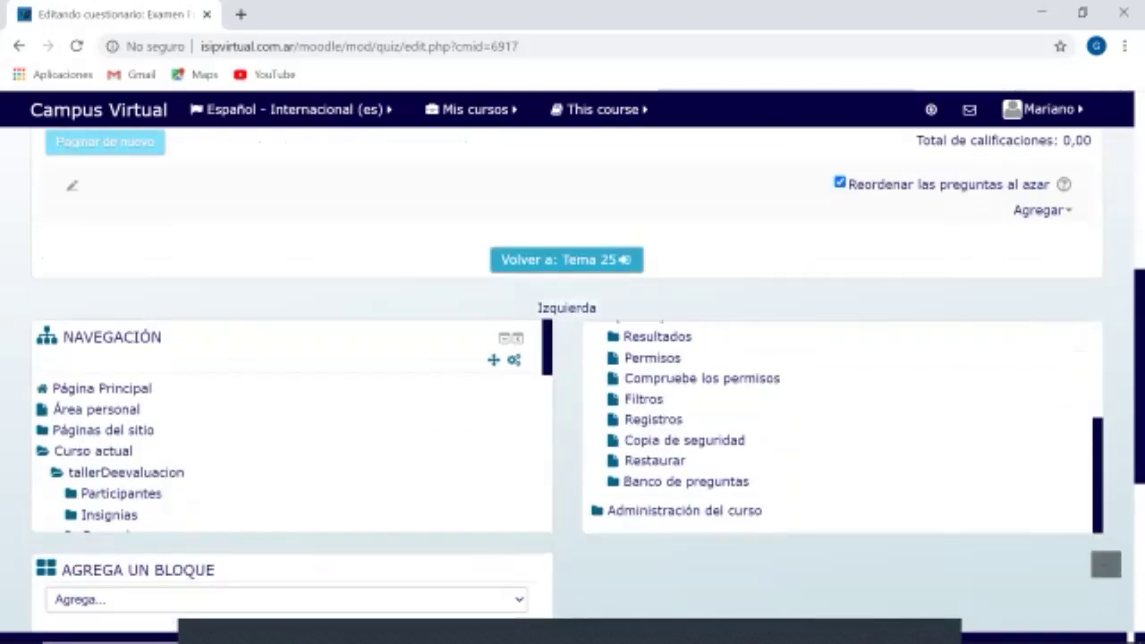
pyautogui.click(686, 481)
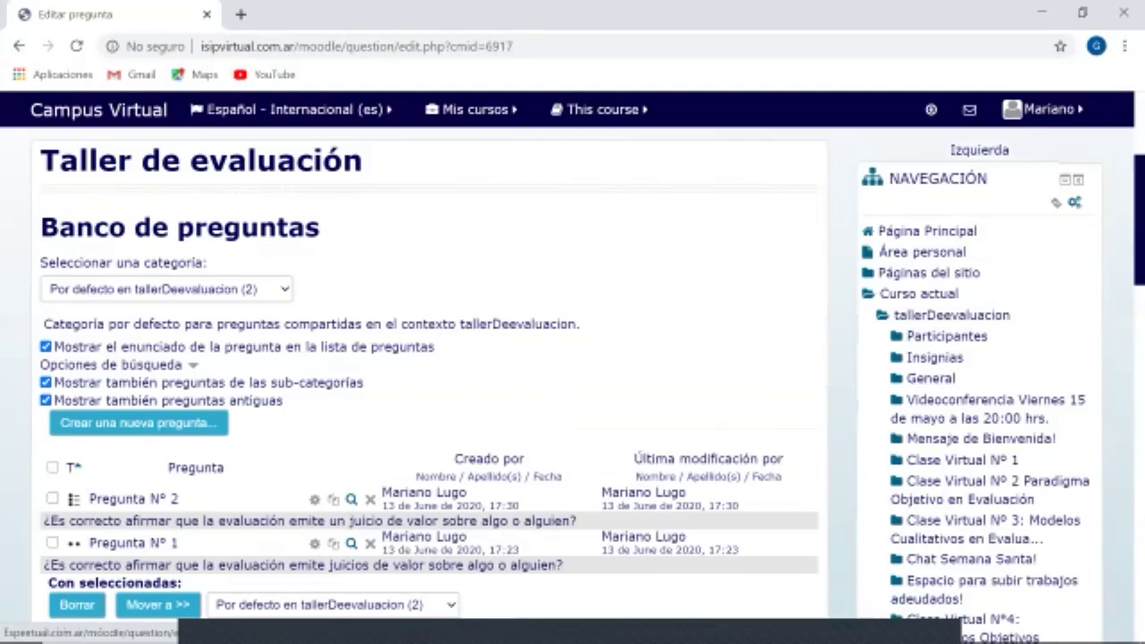
pyautogui.scroll(-2, 429, 375)
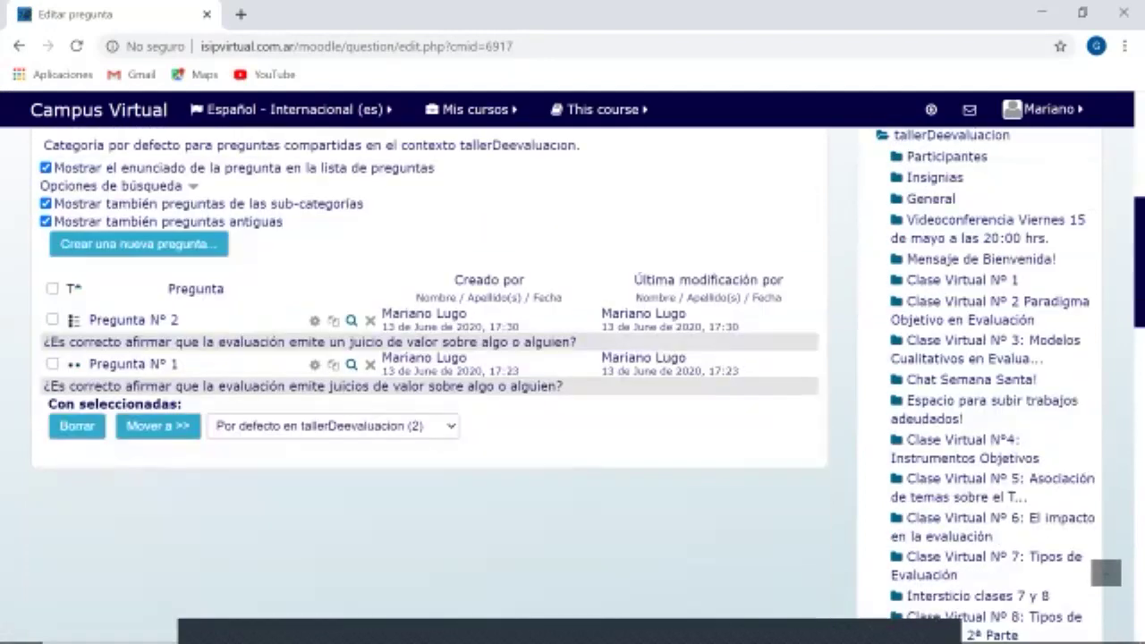
pyautogui.scroll(2, 429, 376)
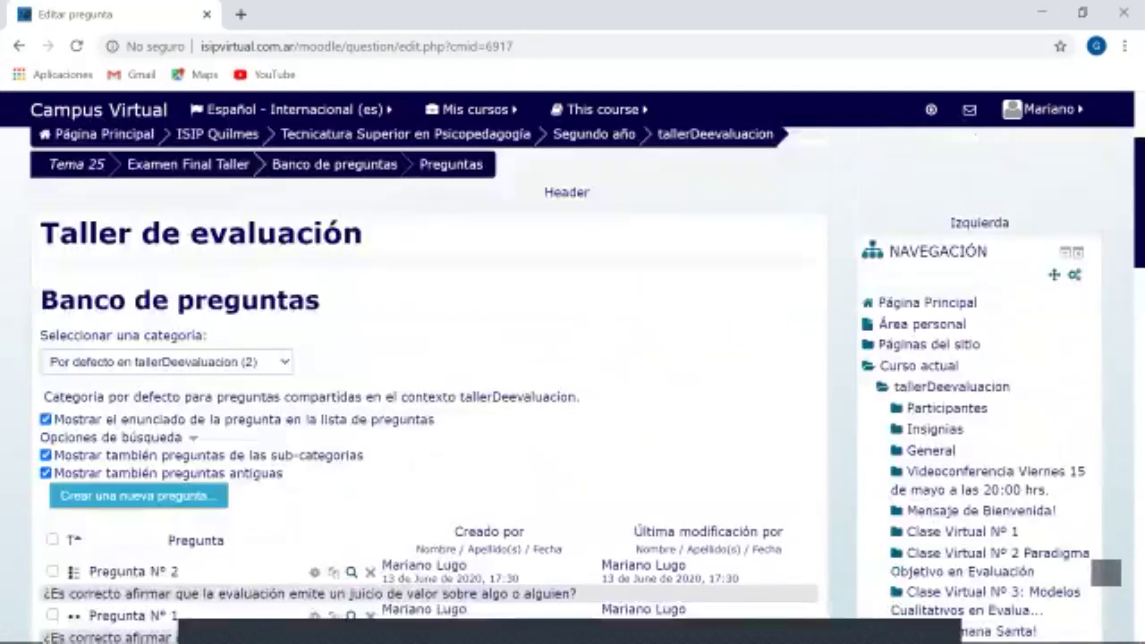
pyautogui.scroll(-1, 429, 376)
pyautogui.scroll(-1, 429, 376)
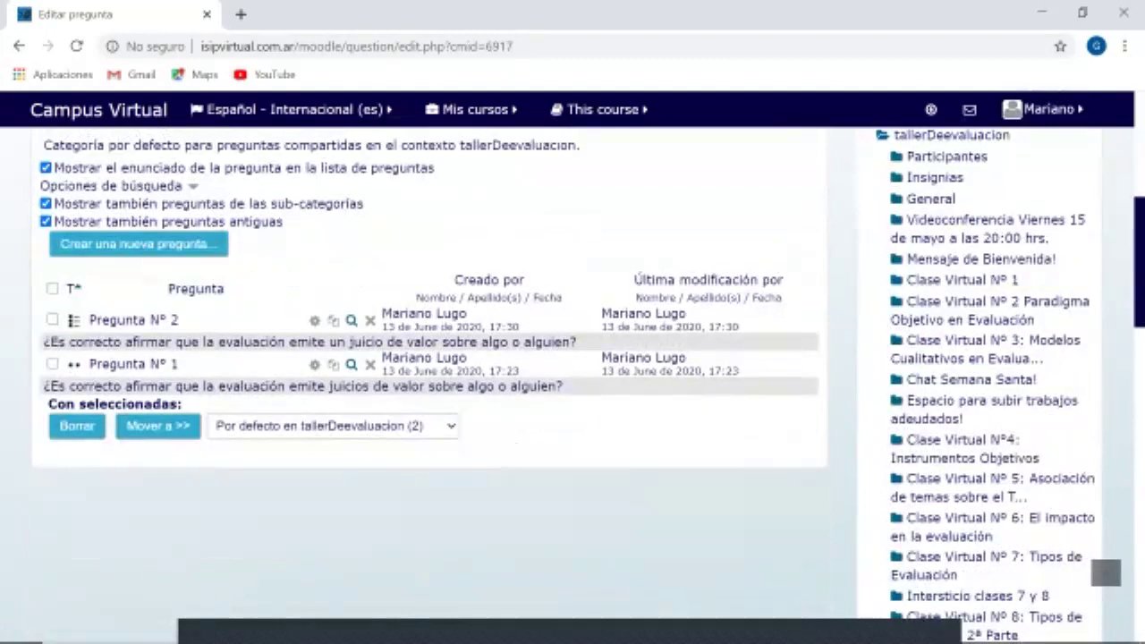
# Try selecting Pregunta Nº 2 and Pregunta Nº 1 in the question bank, and return to the quiz editing page.
pyautogui.click(52, 320)
pyautogui.click(52, 363)
pyautogui.scroll(-3, 429, 375)
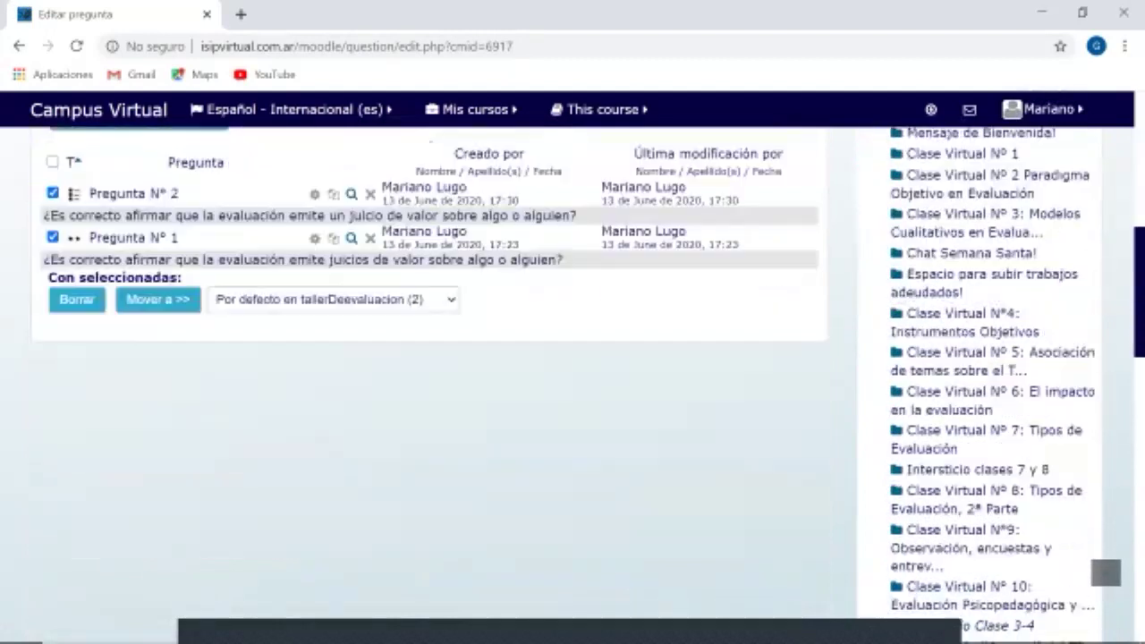
pyautogui.scroll(8, 430, 376)
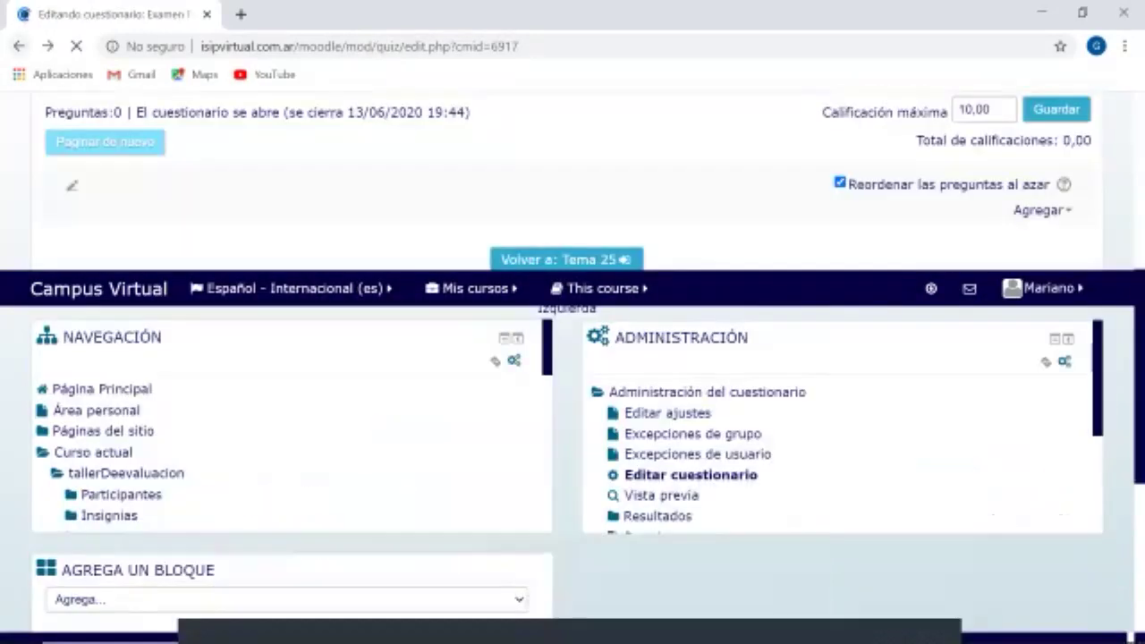
pyautogui.scroll(2, 572, 358)
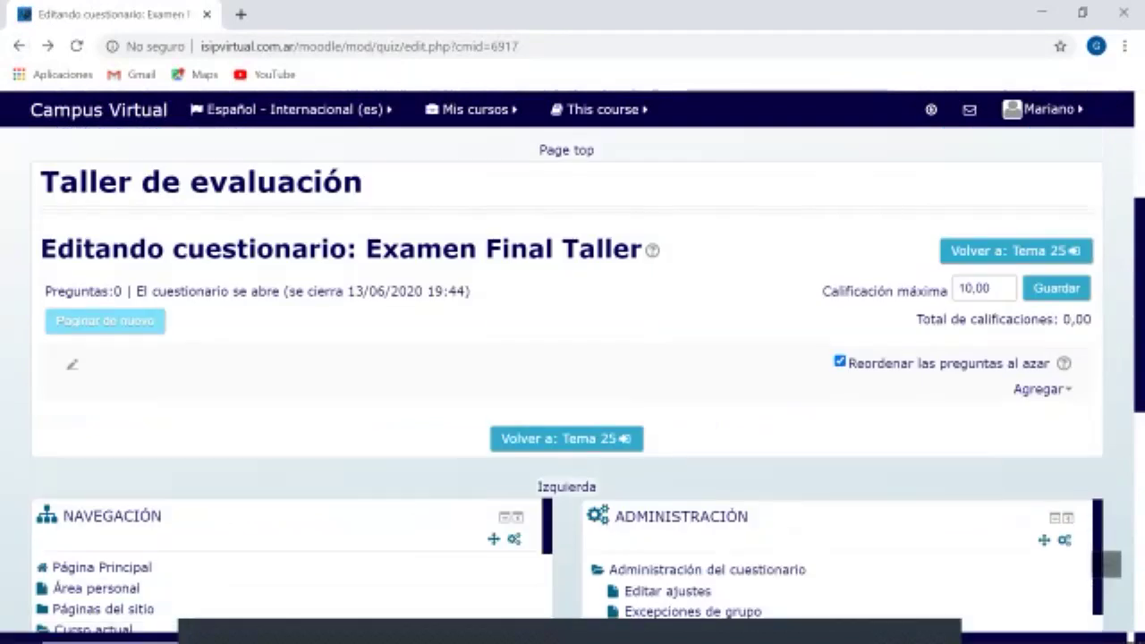
# Check the ways of adding questions to the quiz and choose to add them from the question bank.
pyautogui.scroll(-2, 572, 385)
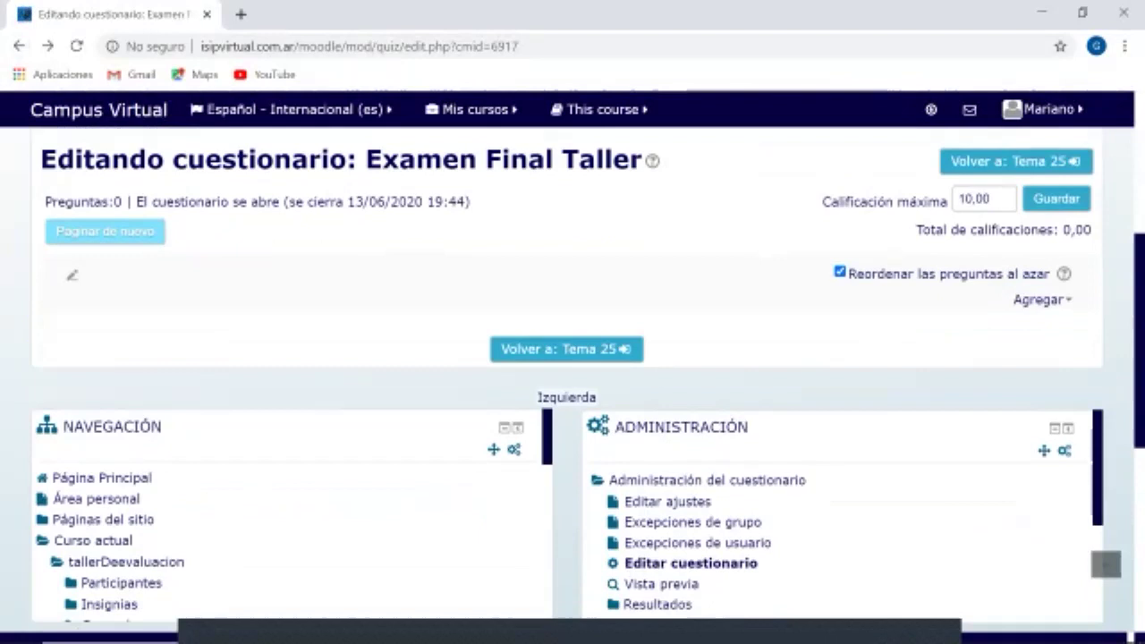
pyautogui.click(1043, 300)
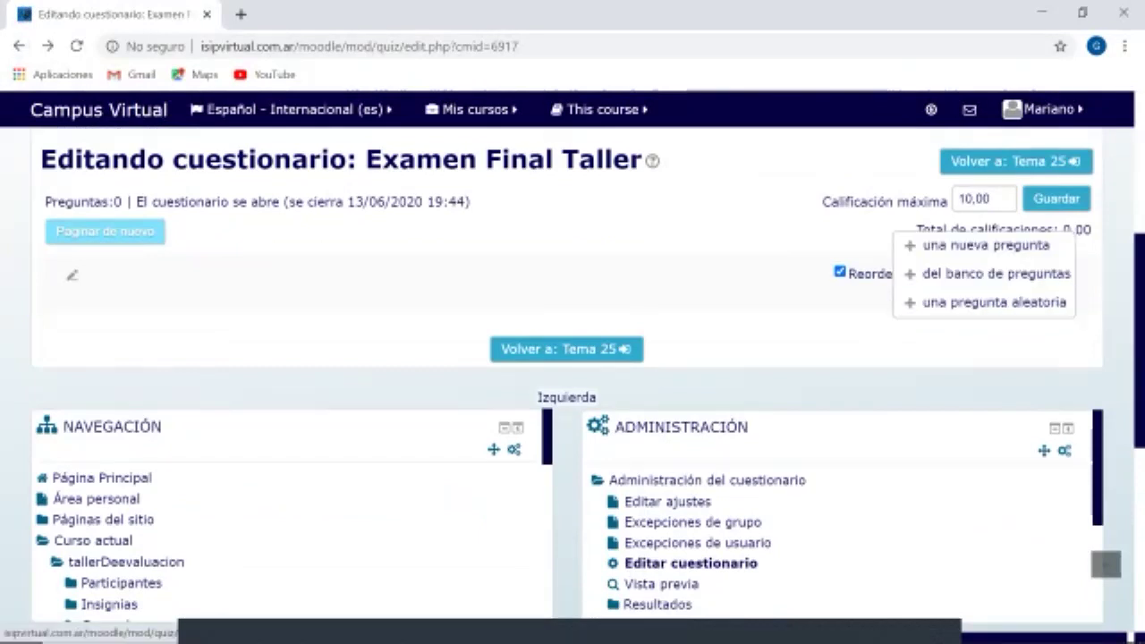
pyautogui.click(1043, 300)
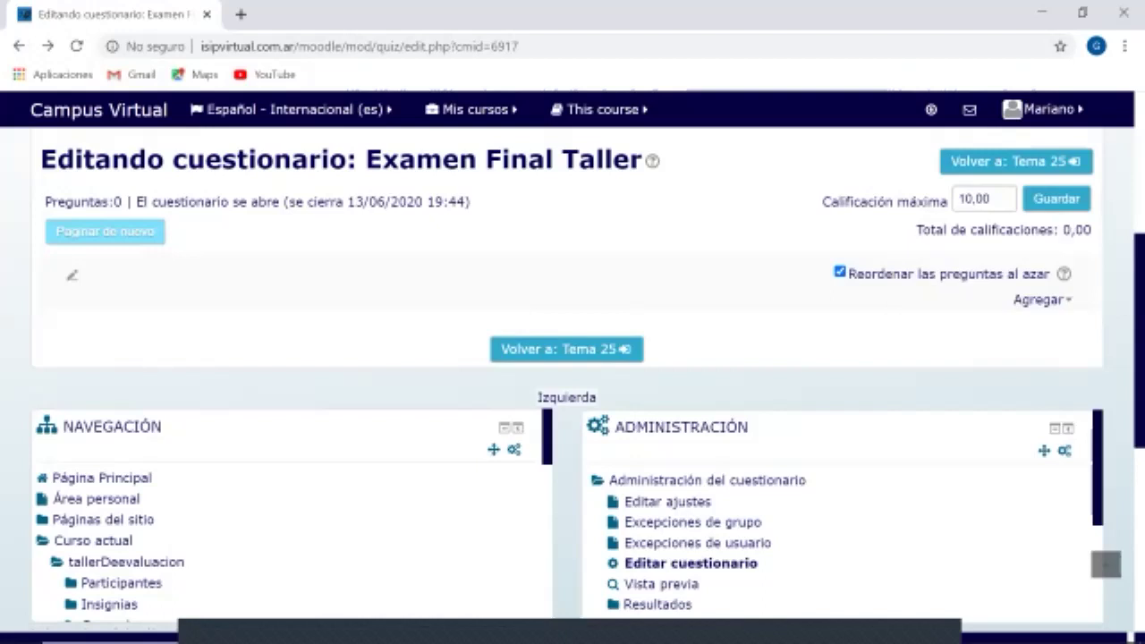
pyautogui.click(1043, 300)
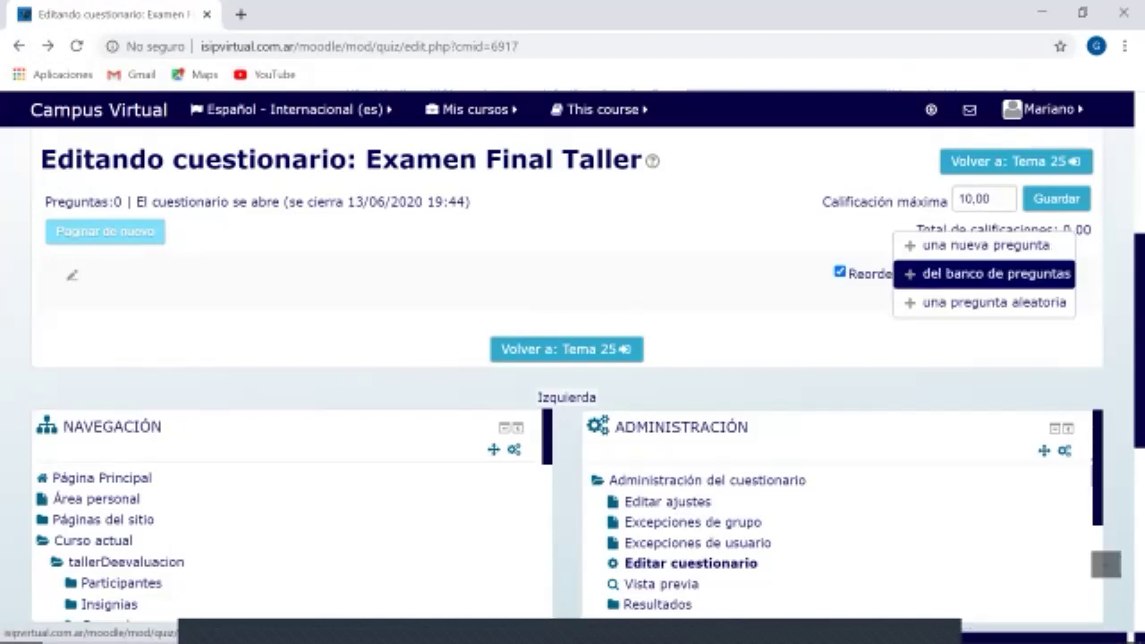
pyautogui.click(984, 274)
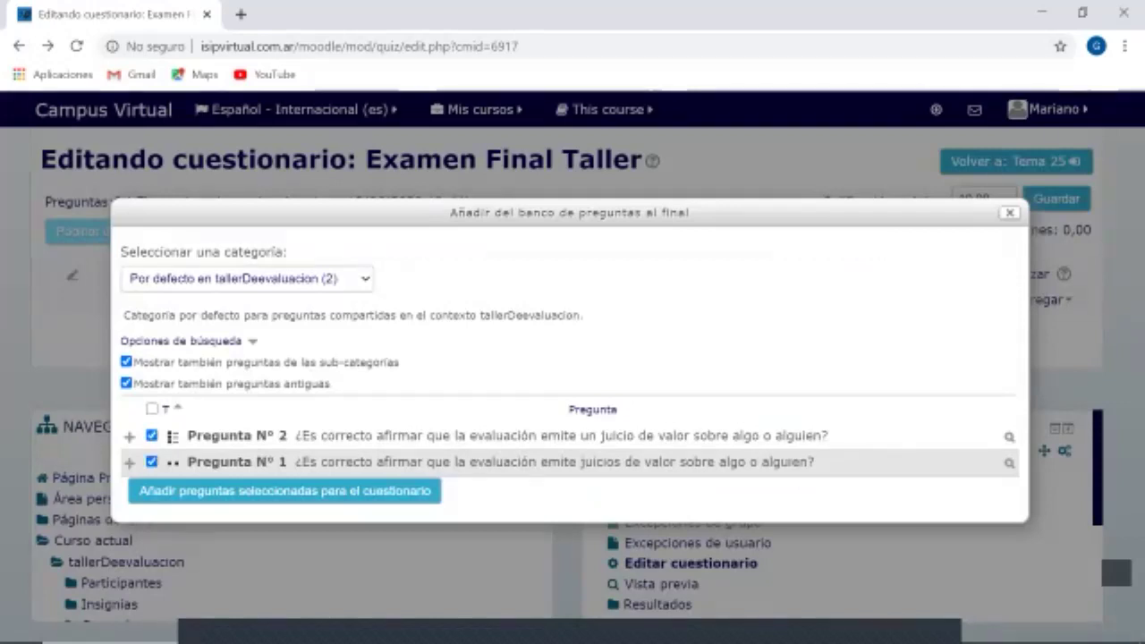
# Select Pregunta Nº 2 and Pregunta Nº 1 from the bank and add them to the quiz.
pyautogui.click(152, 435)
pyautogui.click(152, 462)
pyautogui.click(152, 409)
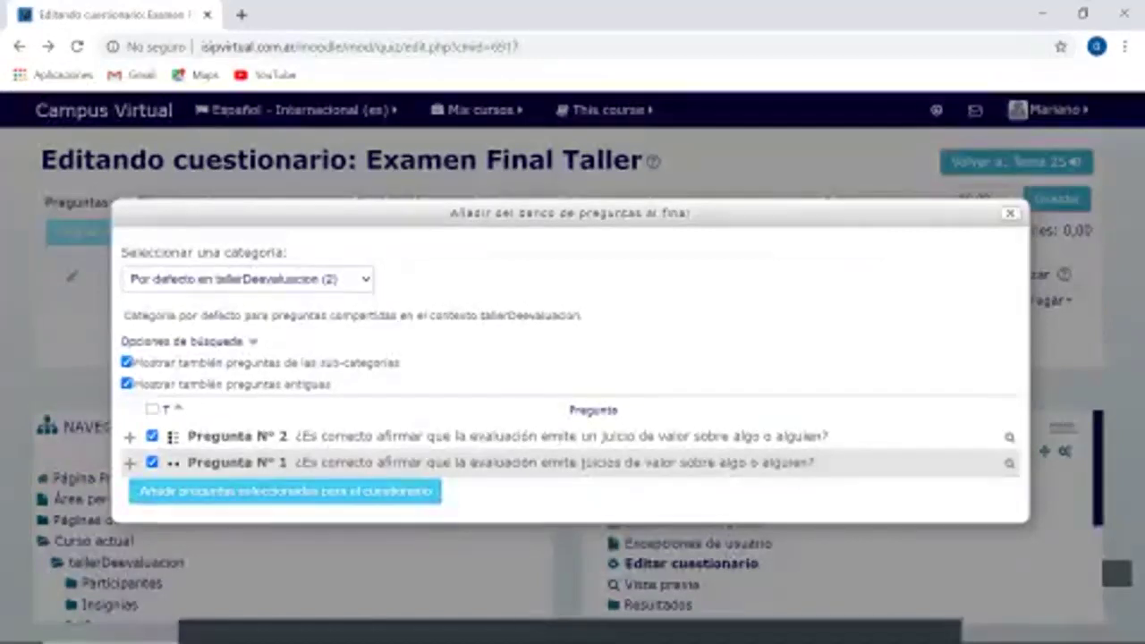
pyautogui.click(285, 491)
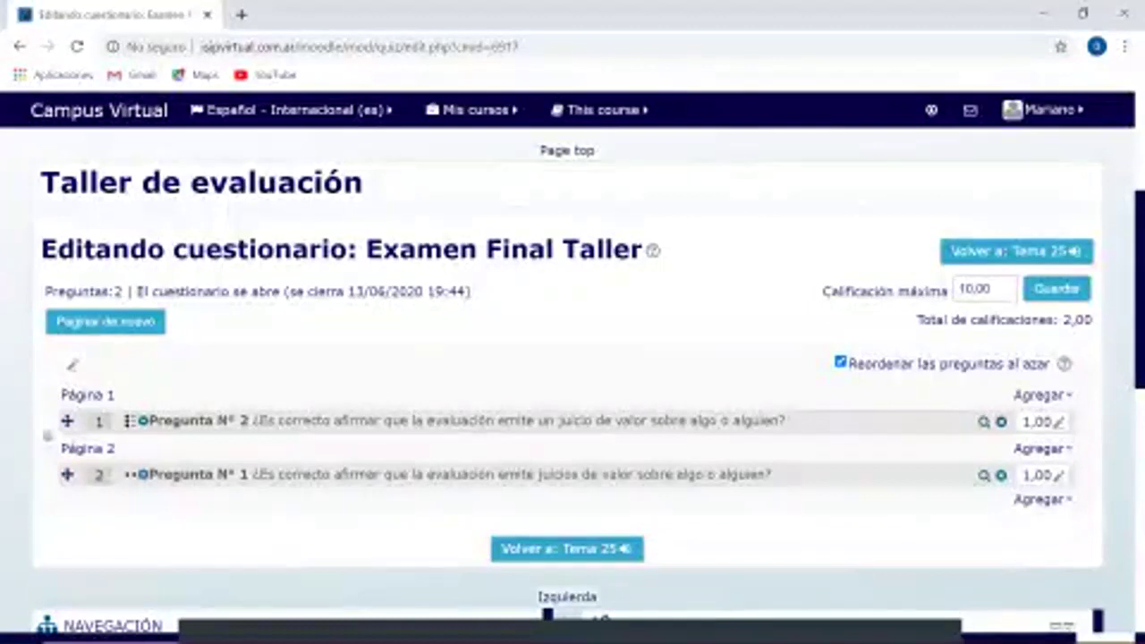
# Open a preview of Pregunta Nº 2 from the quiz's question list.
pyautogui.scroll(-1, 573, 358)
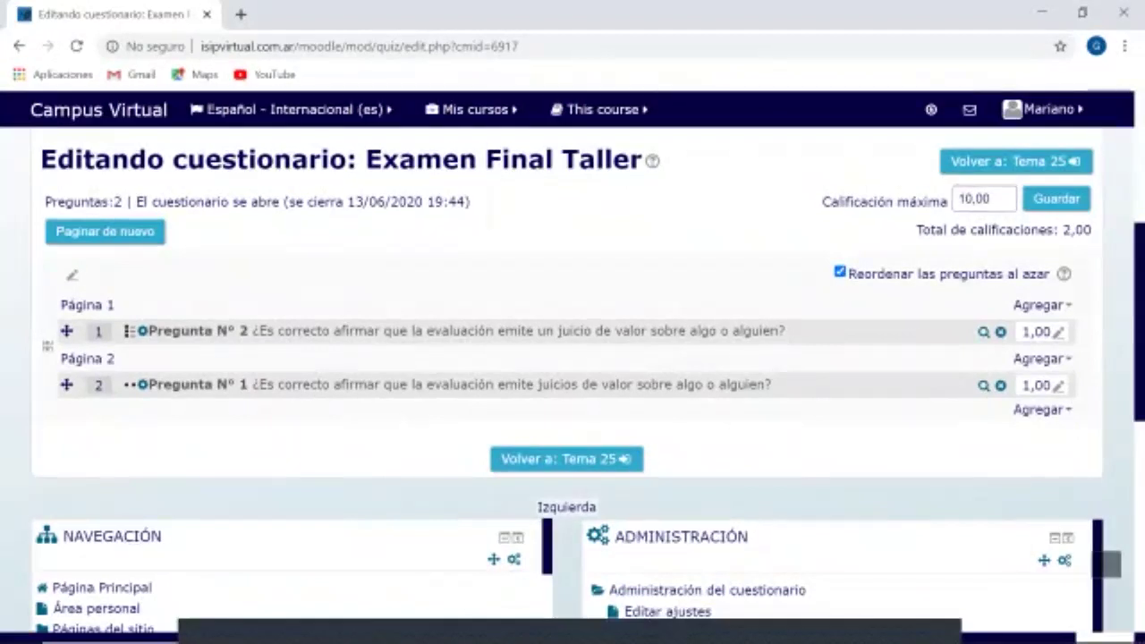
pyautogui.scroll(-2, 1056, 255)
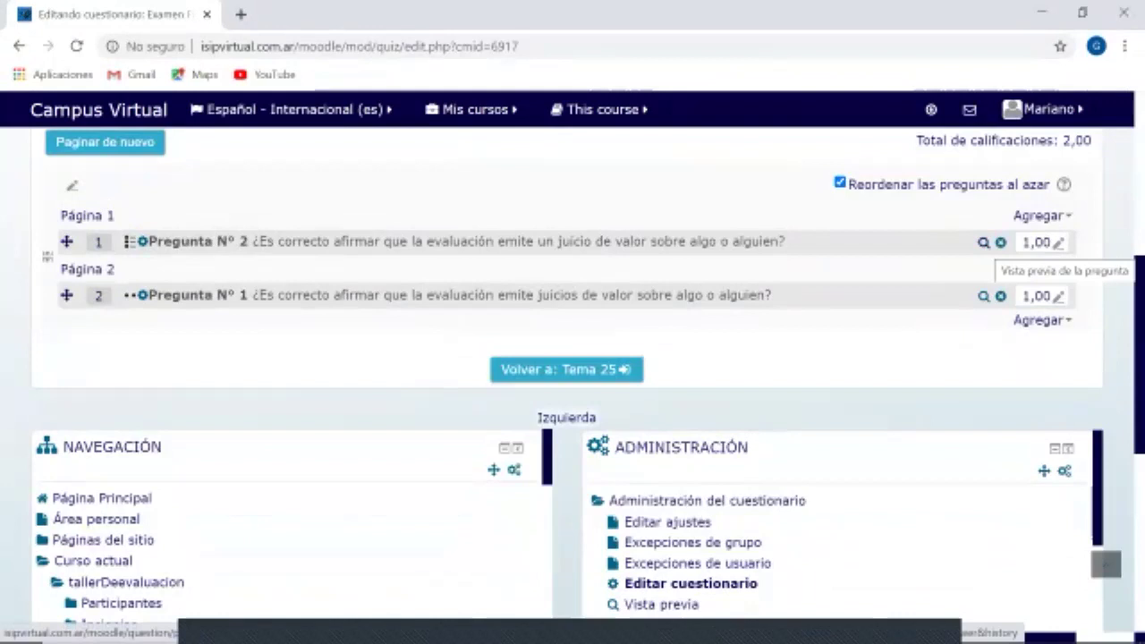
pyautogui.click(983, 243)
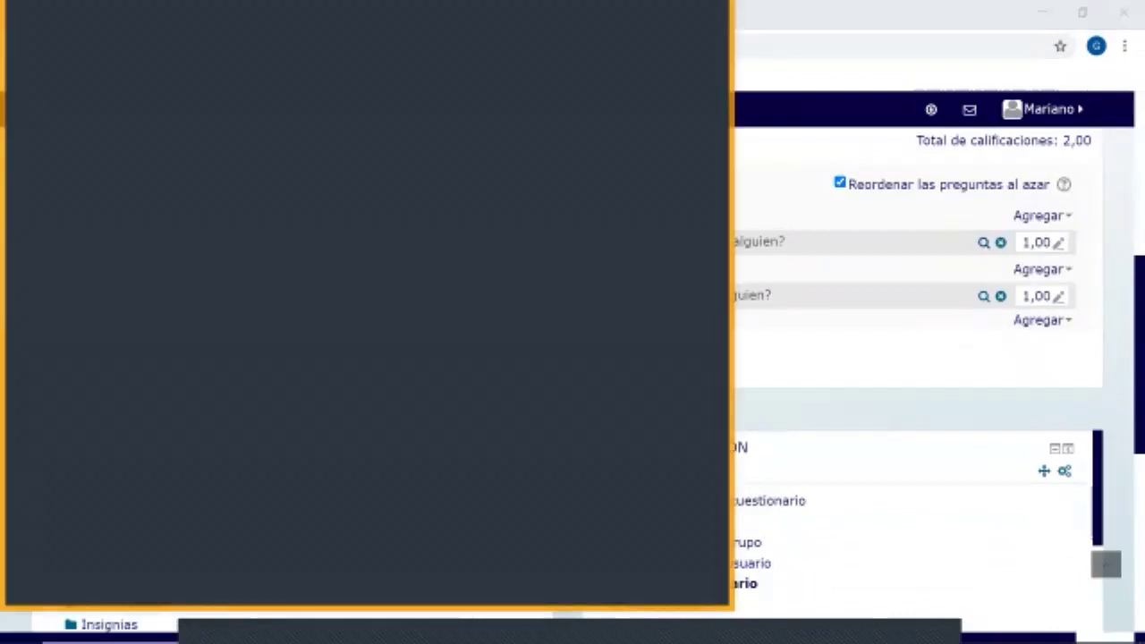
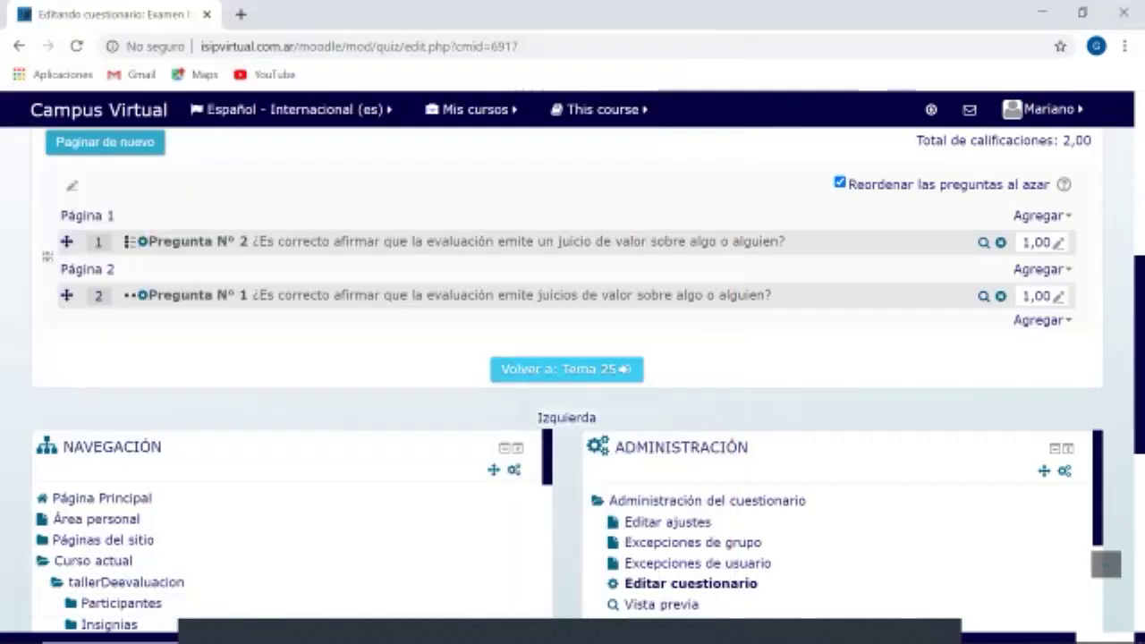
# Review the quiz editing page, checking the question list, page layout and maximum grade.
pyautogui.scroll(-1, 573, 358)
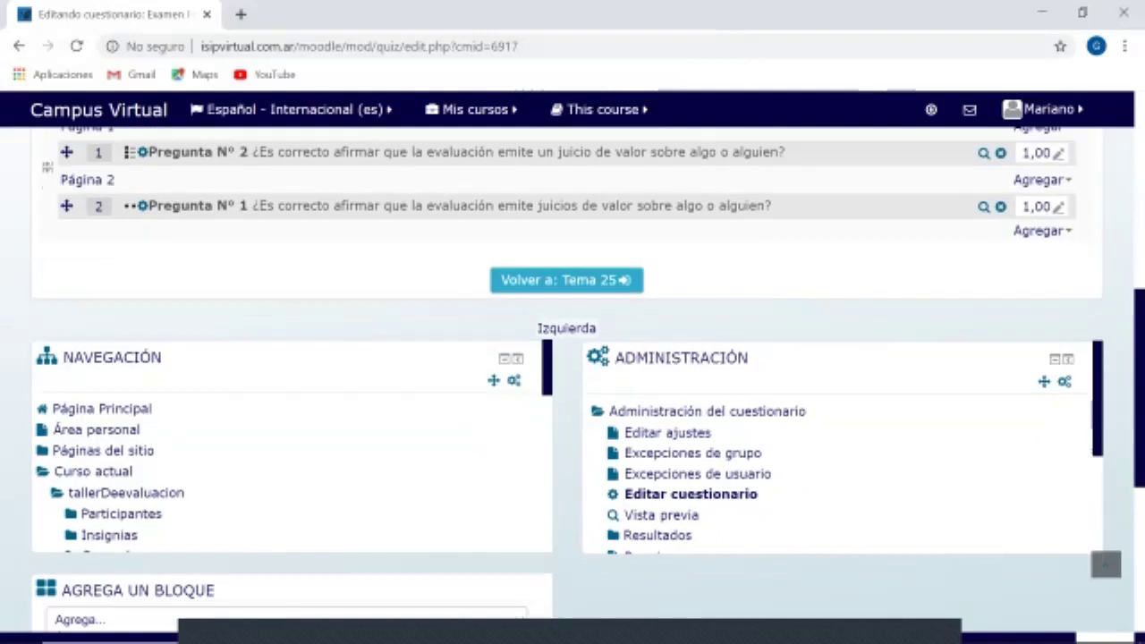
pyautogui.scroll(2, 573, 358)
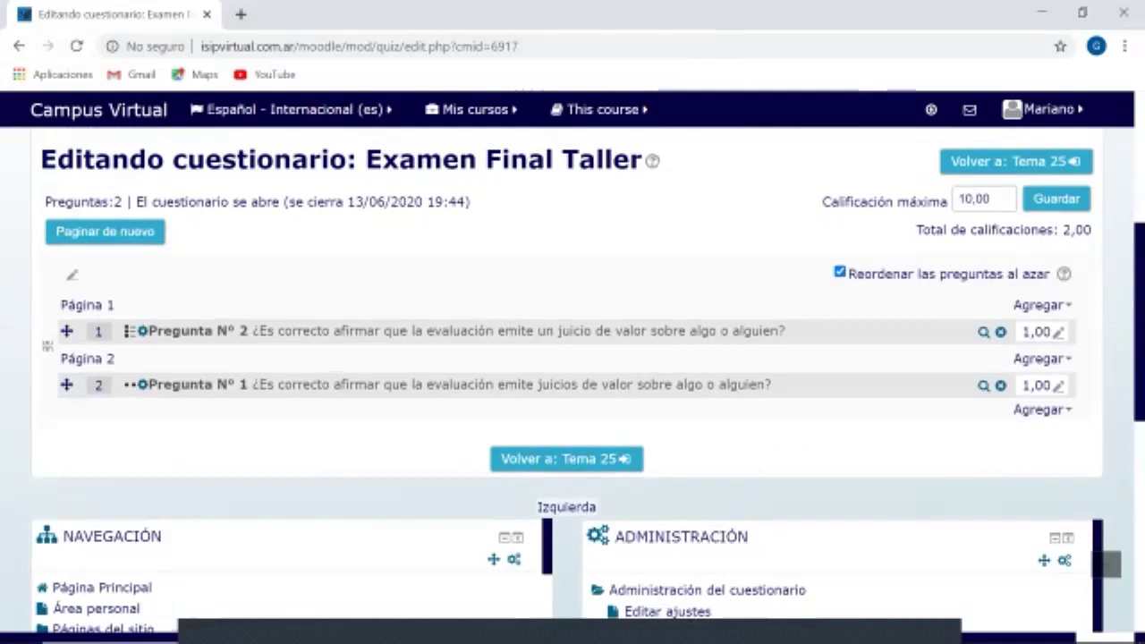
pyautogui.scroll(-8, 573, 358)
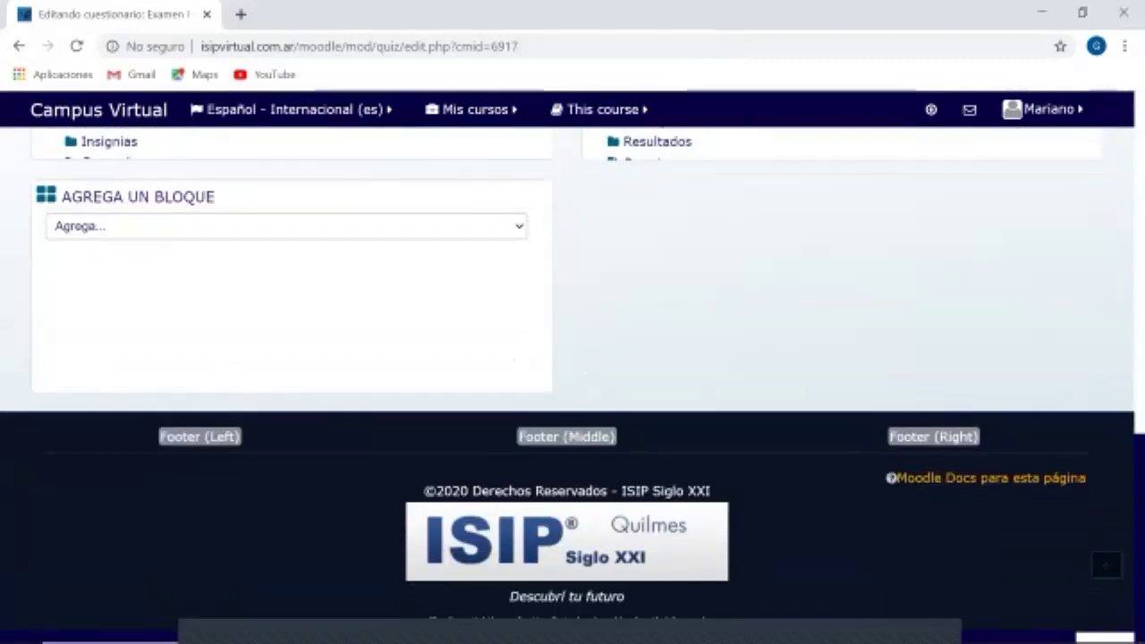
pyautogui.scroll(10, 572, 358)
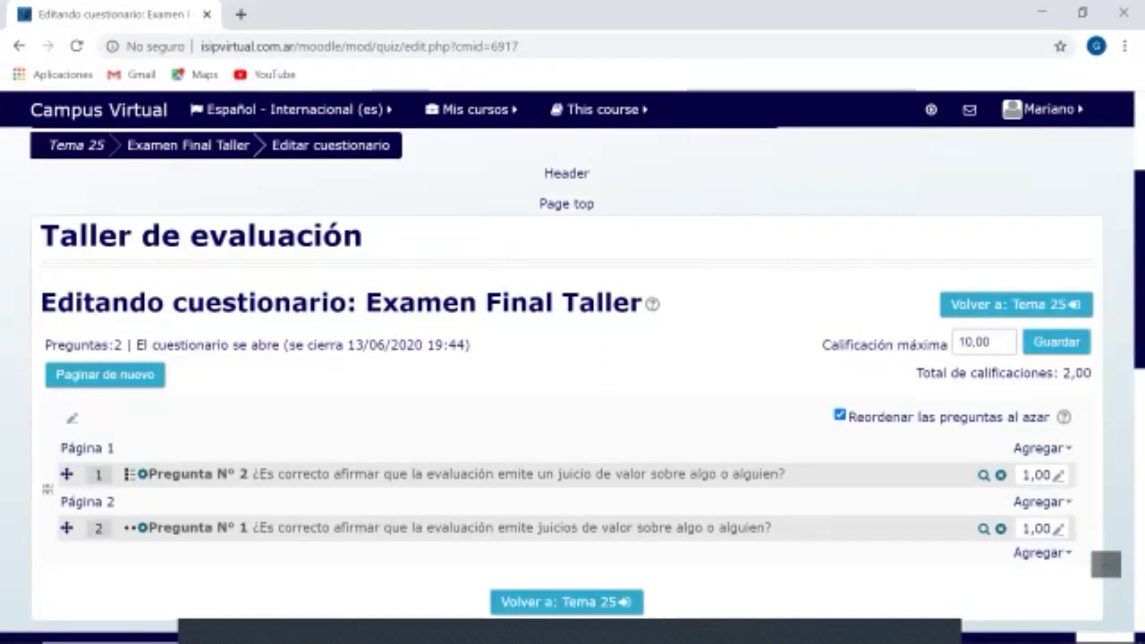
pyautogui.scroll(-1, 572, 358)
pyautogui.scroll(-1, 573, 358)
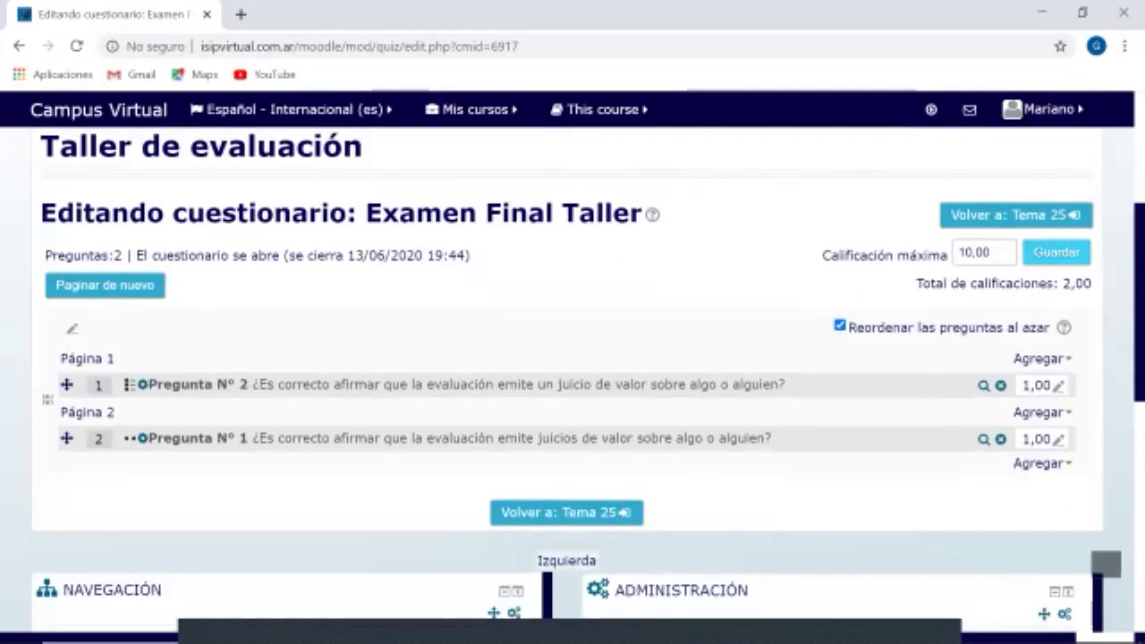
# Save the quiz's maximum grade of 10,00 and return to Tema 25 of the course.
pyautogui.click(1057, 252)
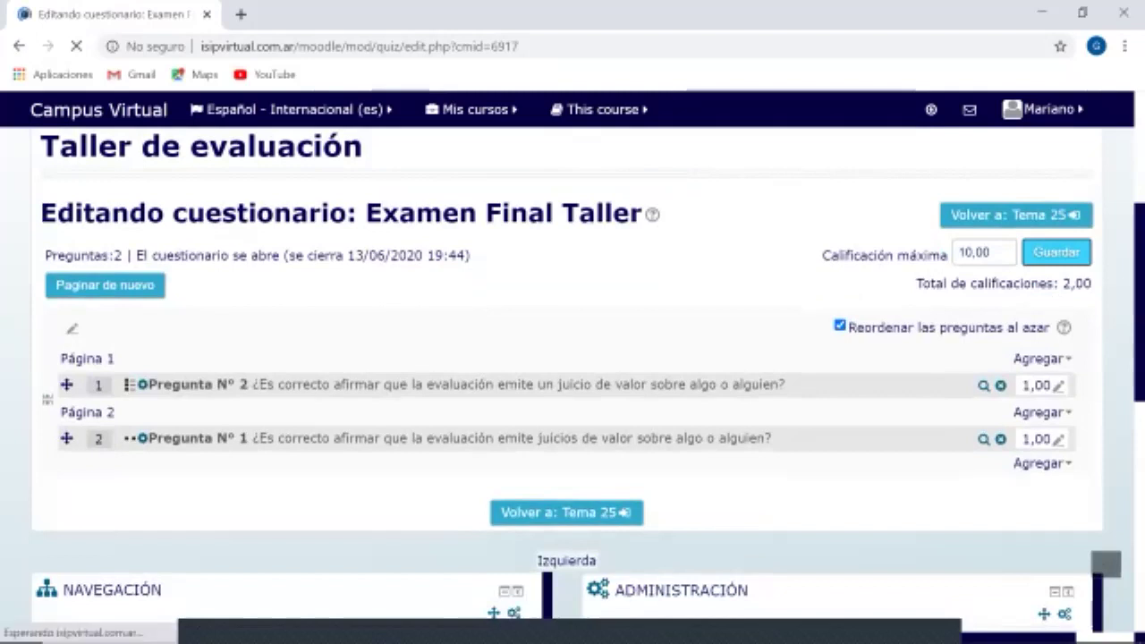
pyautogui.scroll(-5, 573, 358)
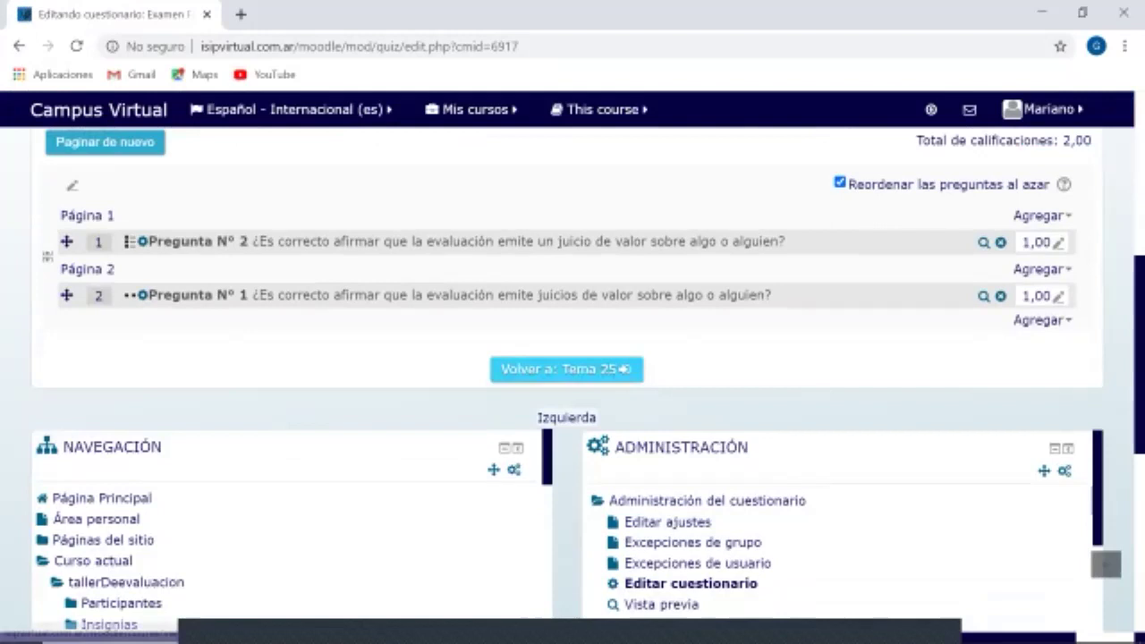
pyautogui.scroll(-5, 573, 358)
pyautogui.scroll(4, 572, 358)
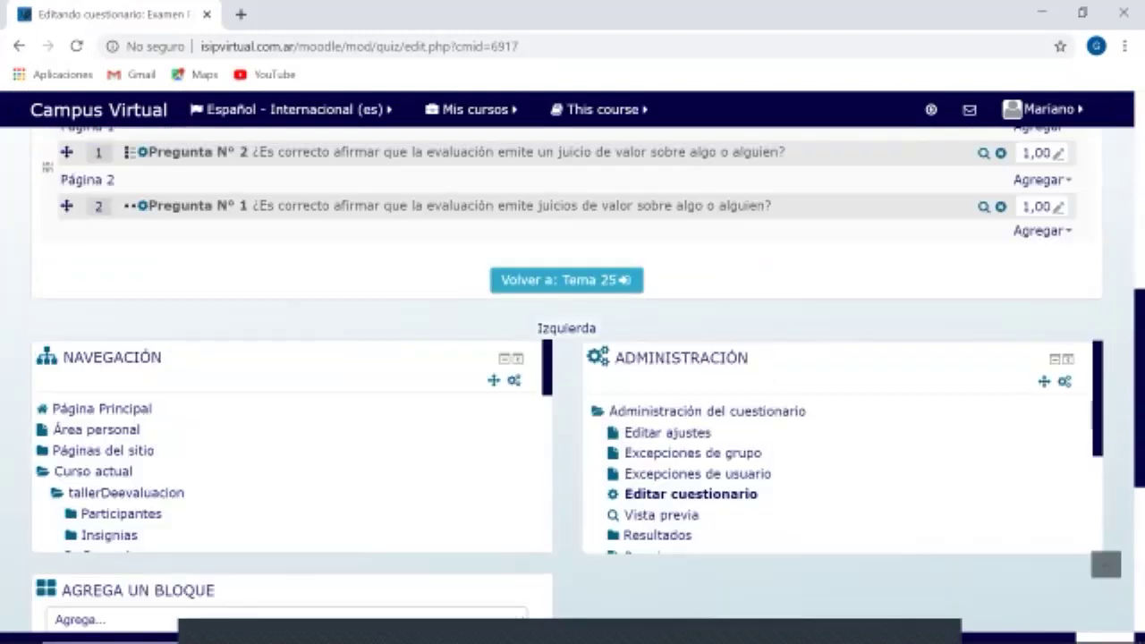
pyautogui.click(566, 280)
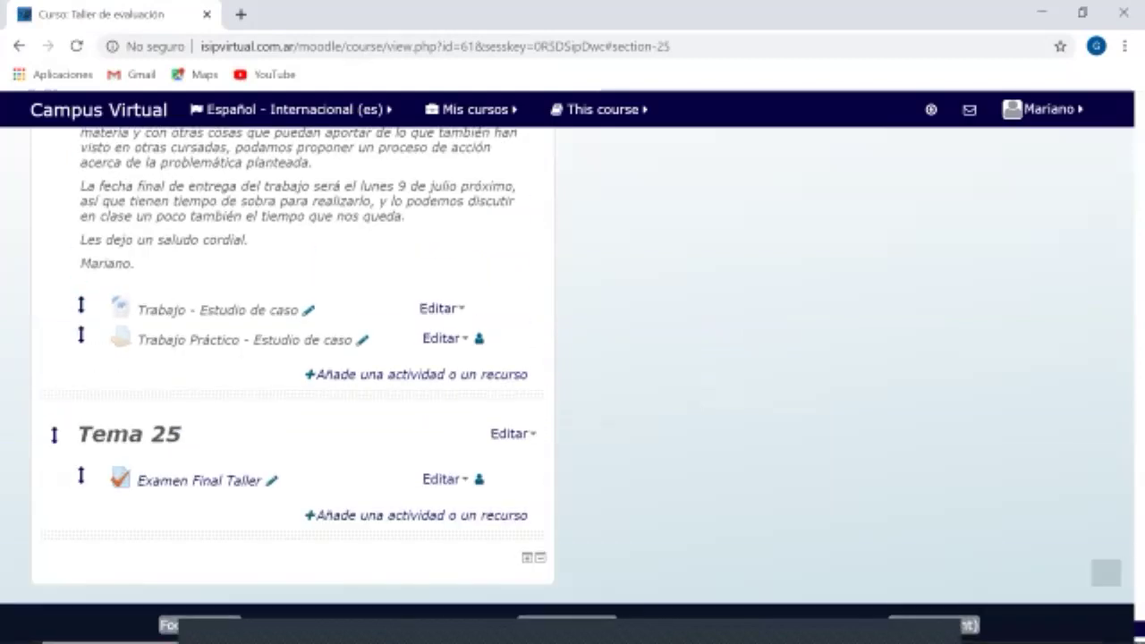
# Open Examen Final Taller, check its allowed attempts, opening and closing times and time limit, and return to Tema 25.
pyautogui.click(199, 481)
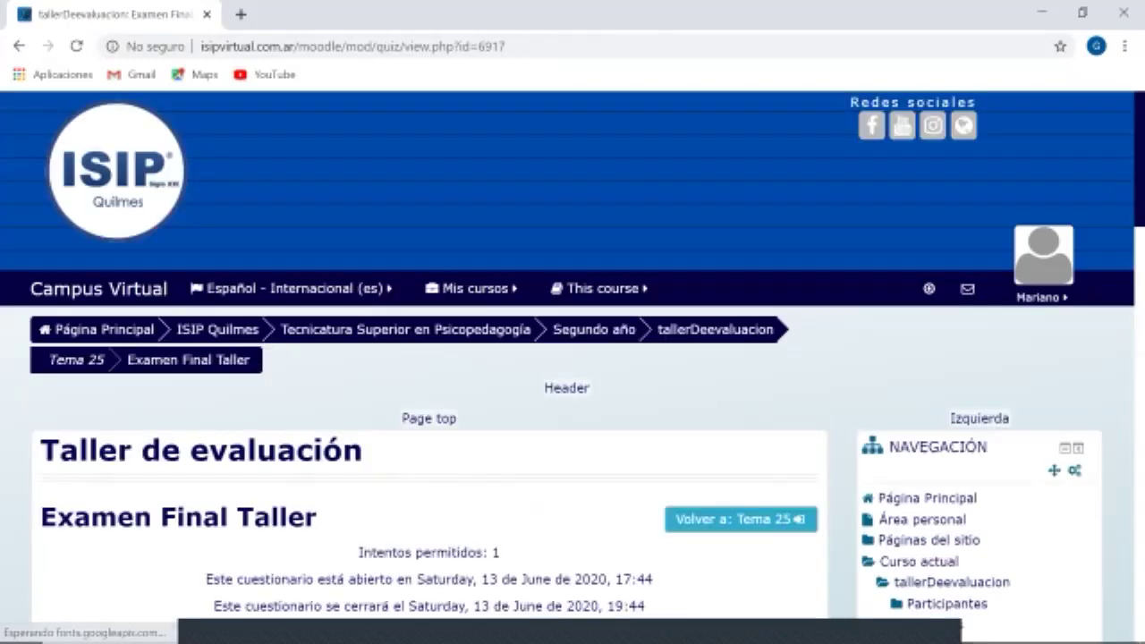
pyautogui.scroll(-2, 573, 358)
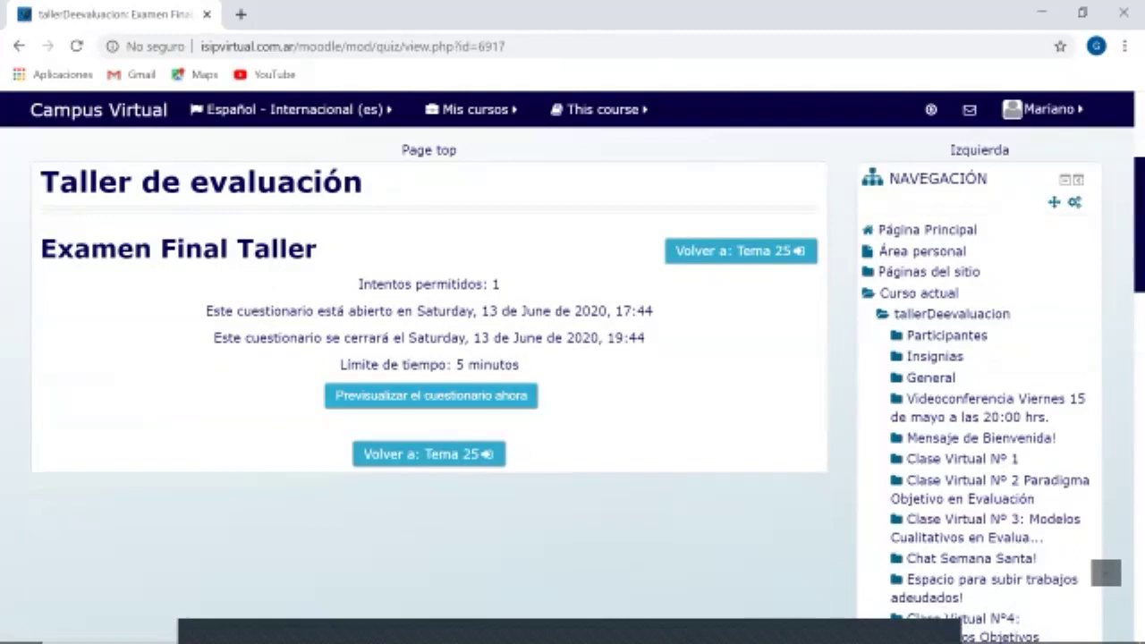
pyautogui.moveTo(331, 311); pyautogui.dragTo(632, 310)
pyautogui.moveTo(288, 337); pyautogui.dragTo(646, 338)
pyautogui.moveTo(398, 364); pyautogui.dragTo(493, 365)
pyautogui.click(493, 364)
pyautogui.scroll(-1, 430, 358)
pyautogui.scroll(1, 430, 358)
pyautogui.click(430, 453)
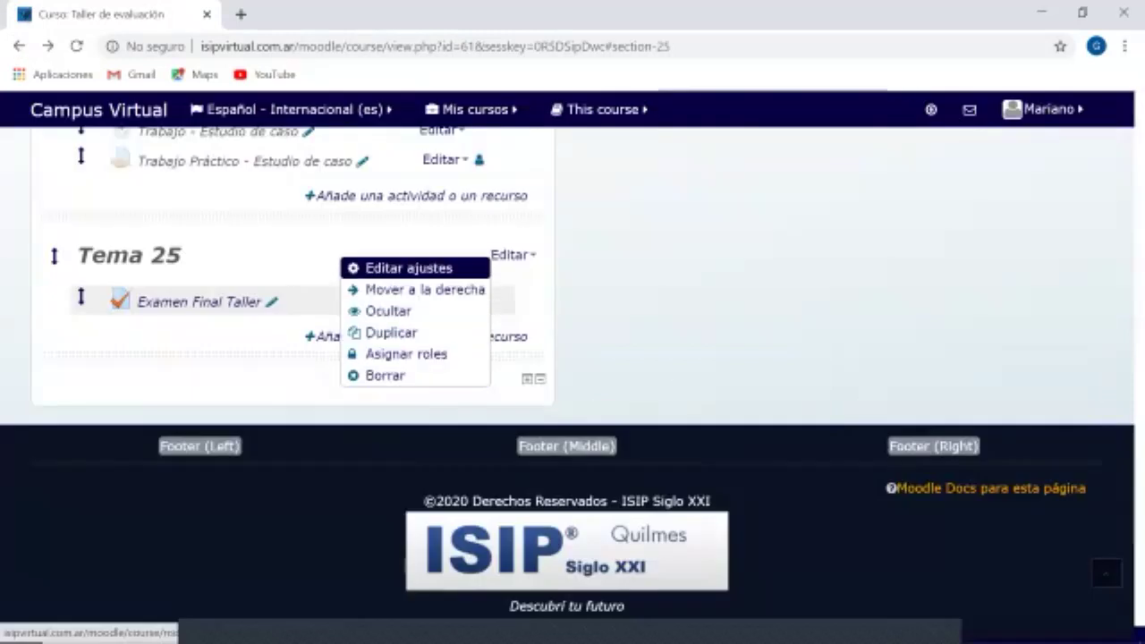
# Set the time limit of Examen Final Taller to 120 minutes in its Temporalización settings, and save, returning to the course.
pyautogui.click(409, 268)
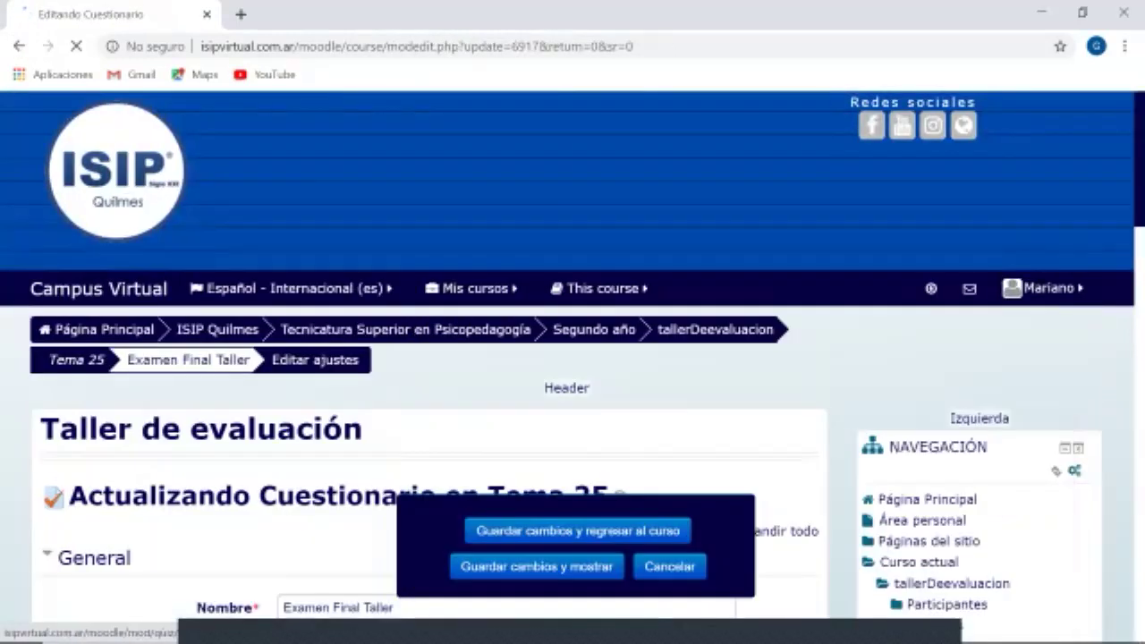
pyautogui.scroll(-3, 572, 358)
pyautogui.scroll(-6, 572, 385)
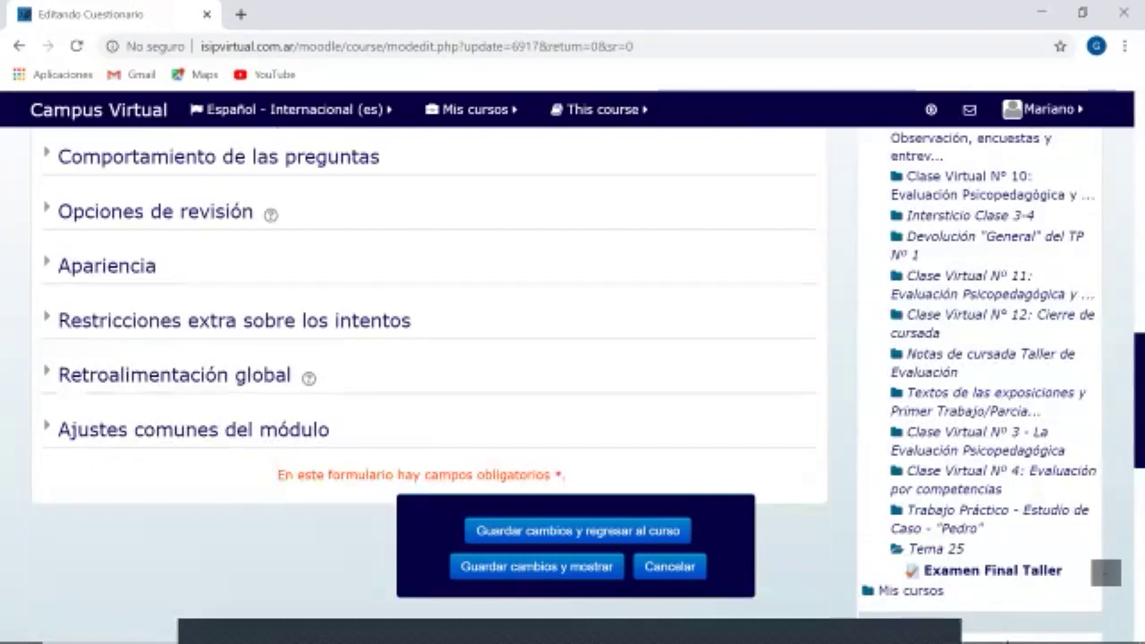
pyautogui.click(125, 172)
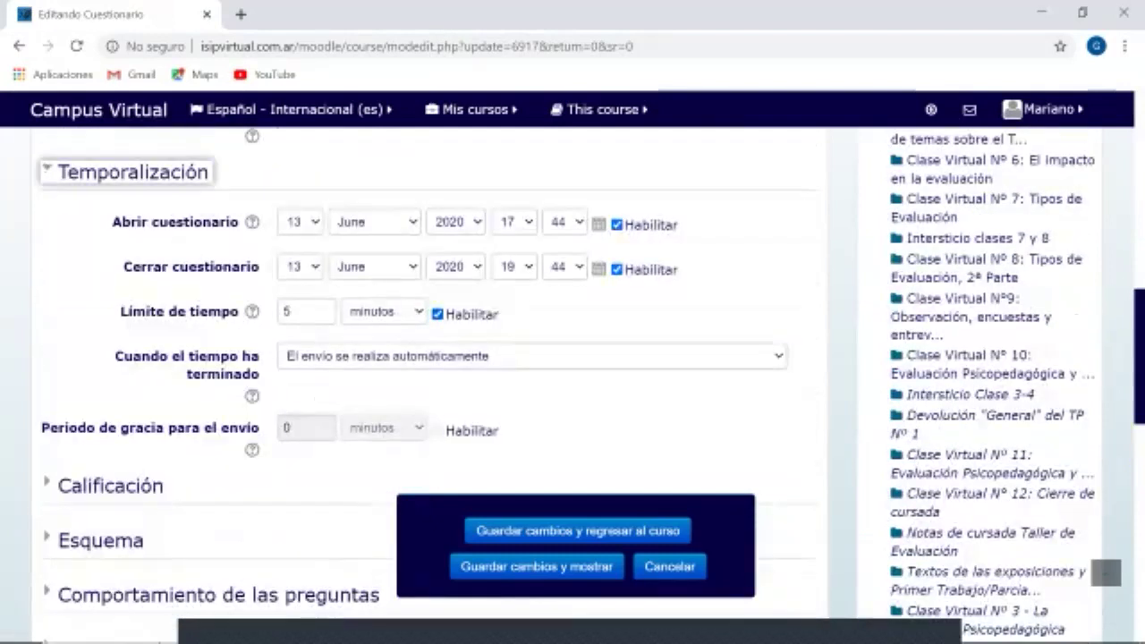
pyautogui.click(437, 314)
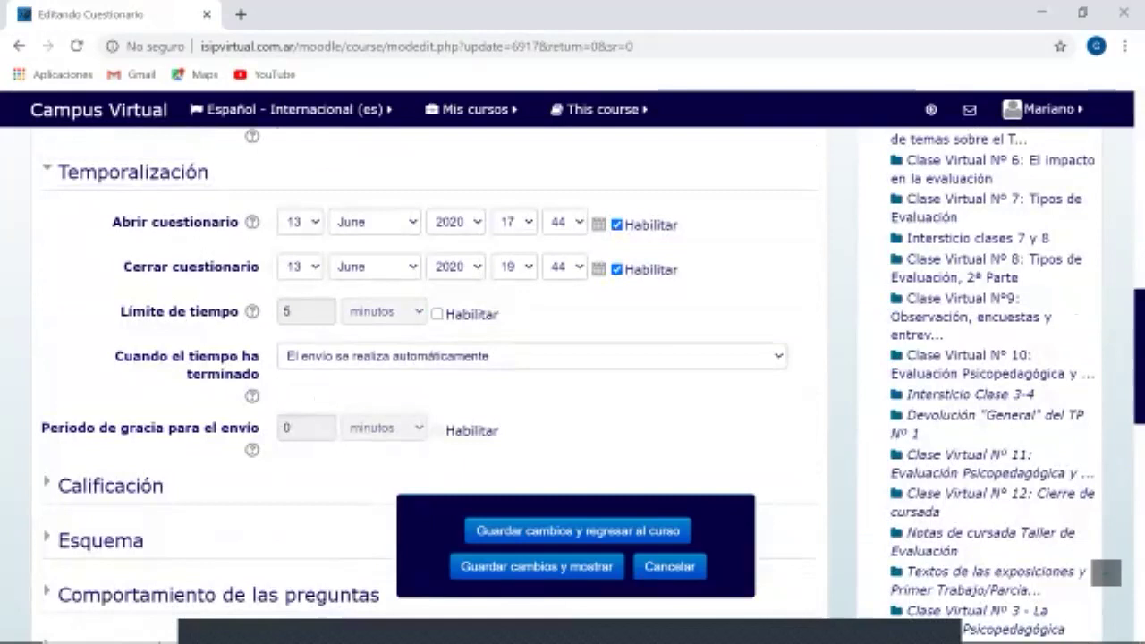
pyautogui.click(437, 314)
pyautogui.doubleClick(289, 311)
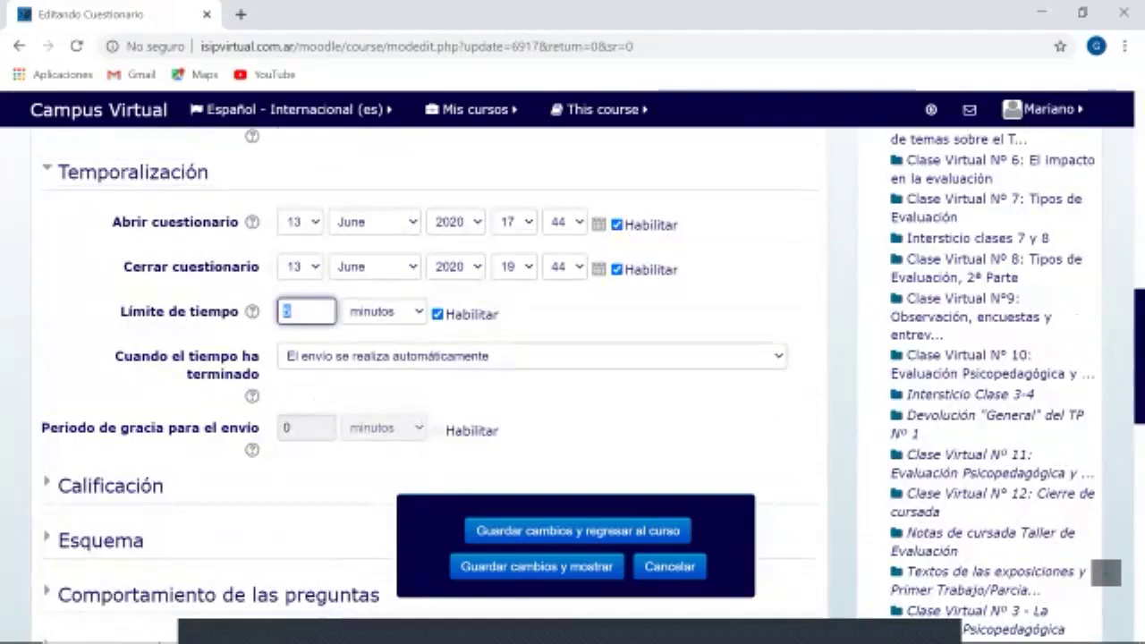
pyautogui.write('120')
pyautogui.click(572, 314)
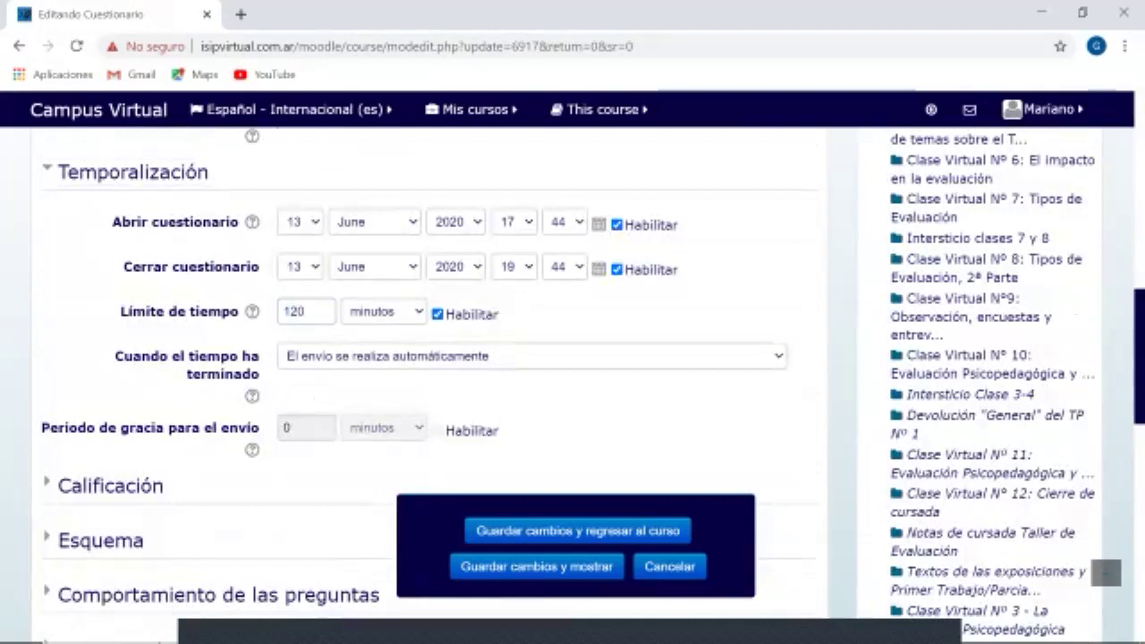
pyautogui.click(578, 531)
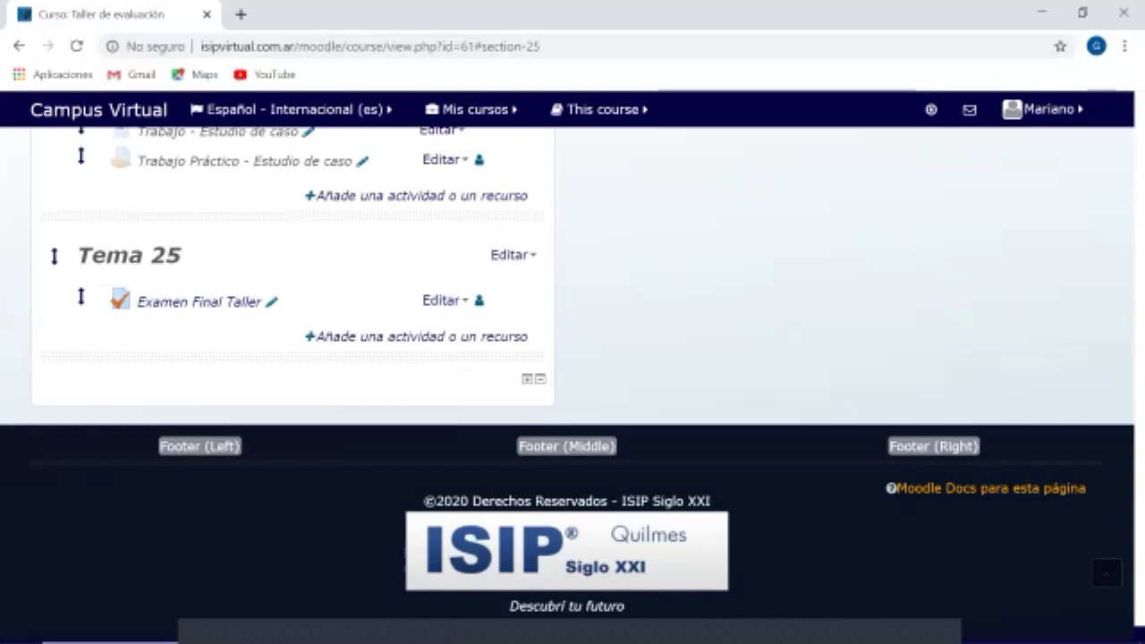
# Check the opening and closing times of Examen Final Taller in the course's Eventos próximos block.
pyautogui.scroll(5, 573, 358)
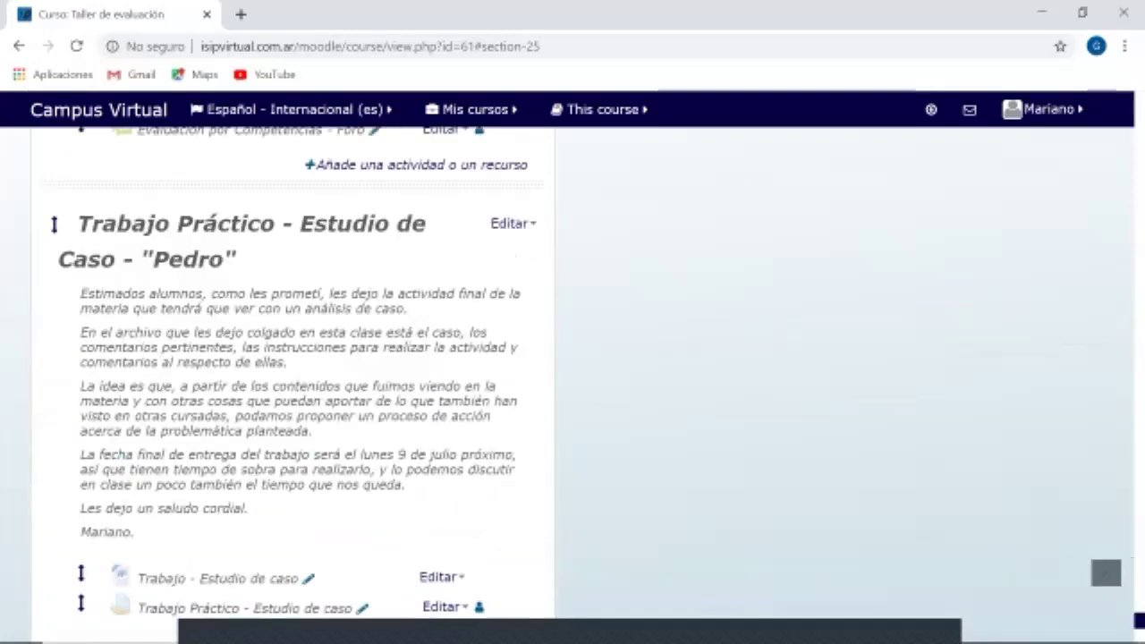
pyautogui.scroll(15, 573, 358)
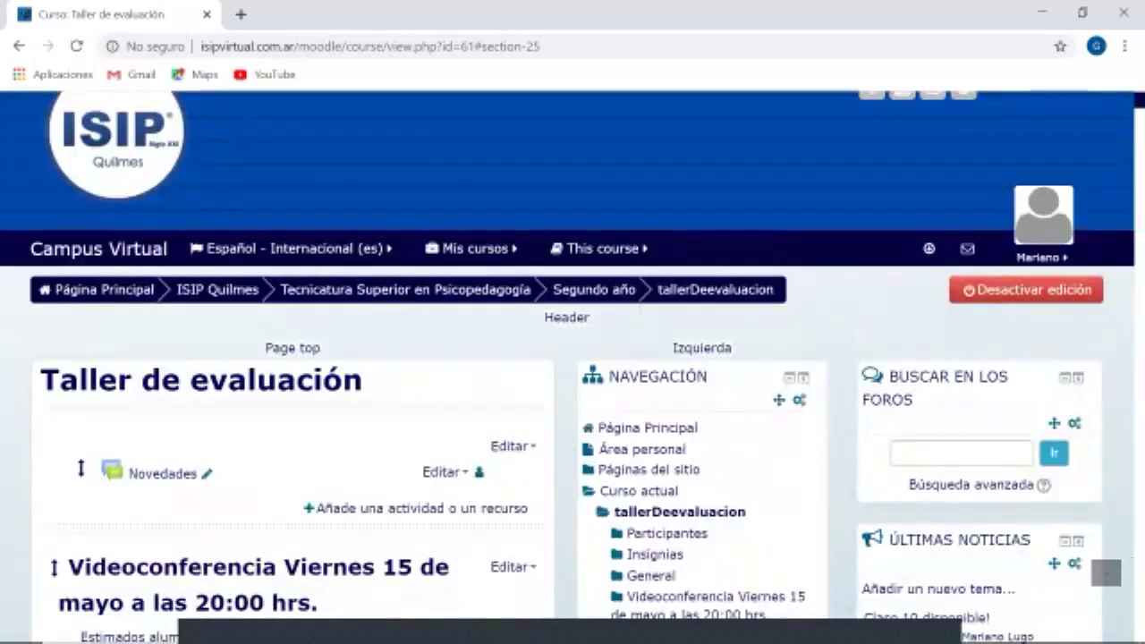
pyautogui.scroll(-9, 572, 358)
pyautogui.scroll(2, 573, 358)
pyautogui.scroll(-3, 572, 358)
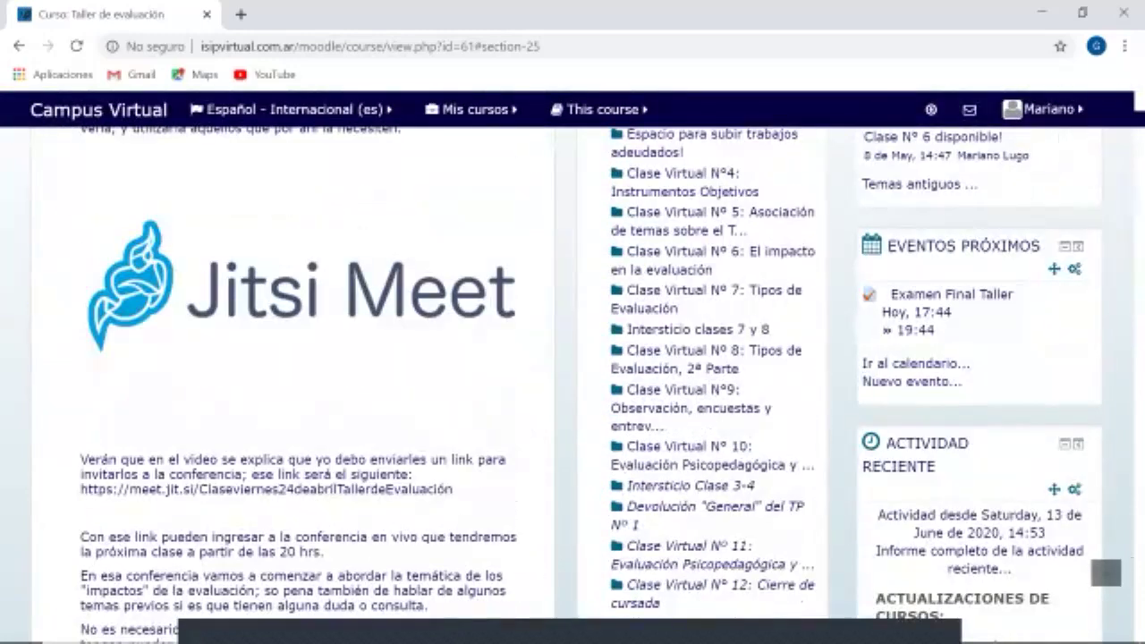
pyautogui.doubleClick(932, 311)
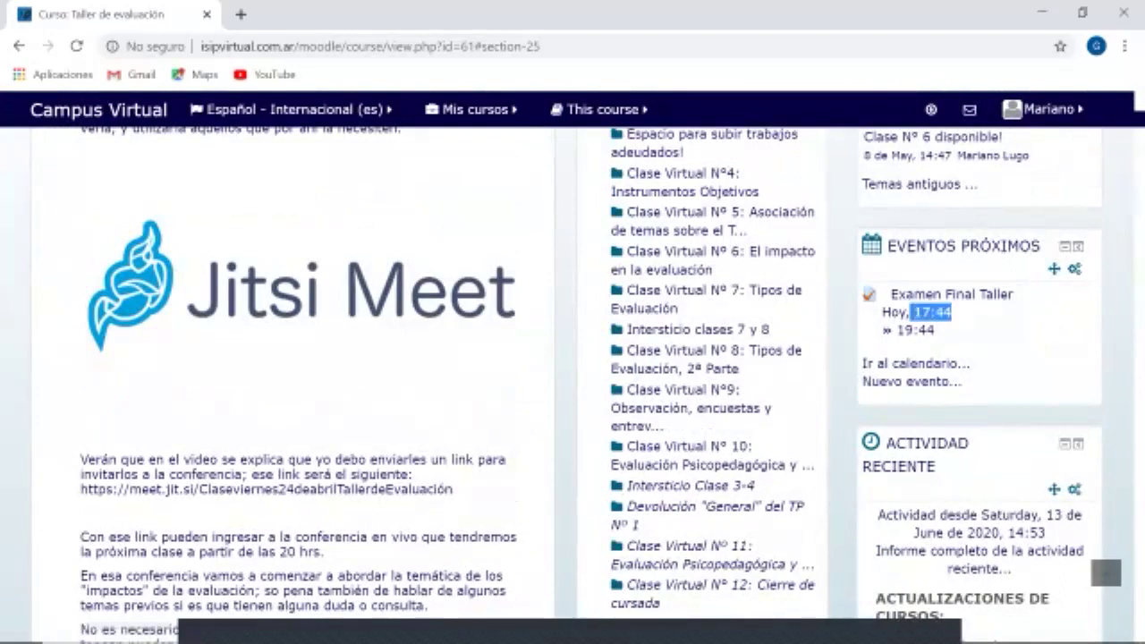
pyautogui.doubleClick(922, 330)
pyautogui.click(923, 330)
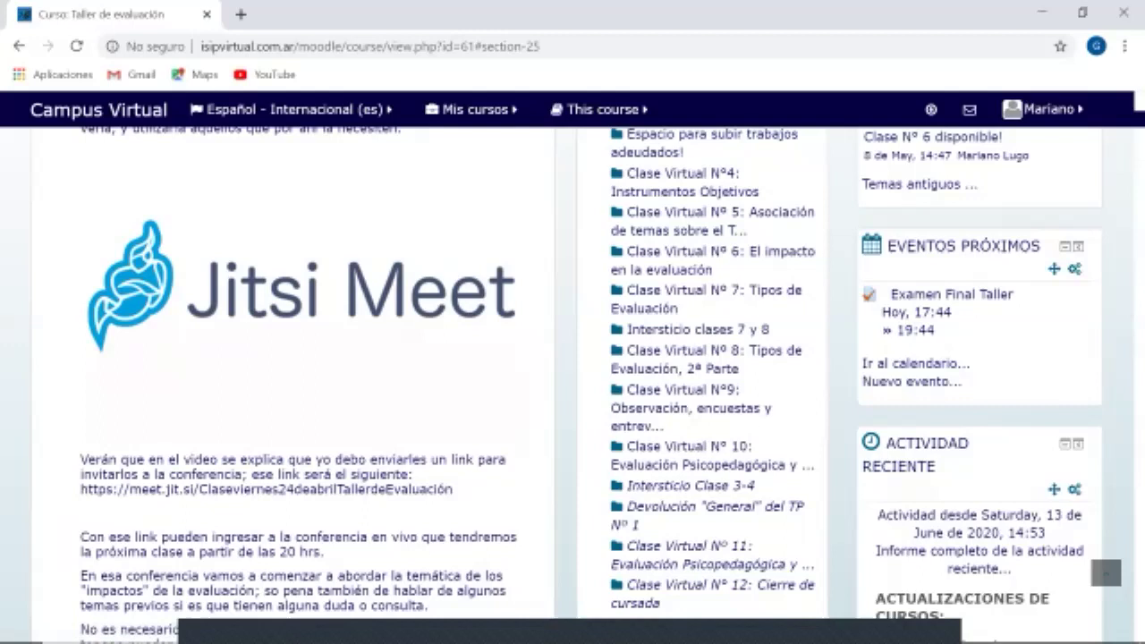
# Look through the course page from its heading down to the Examen Final Taller quiz in Tema 25.
pyautogui.scroll(10, 573, 358)
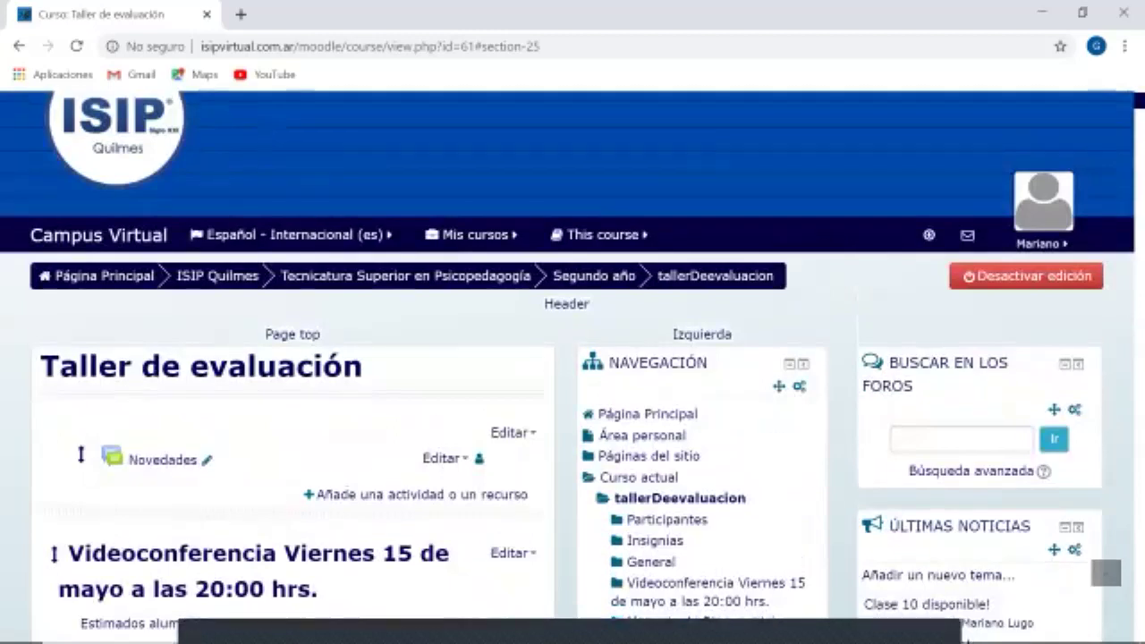
pyautogui.scroll(-3, 572, 358)
pyautogui.scroll(3, 572, 357)
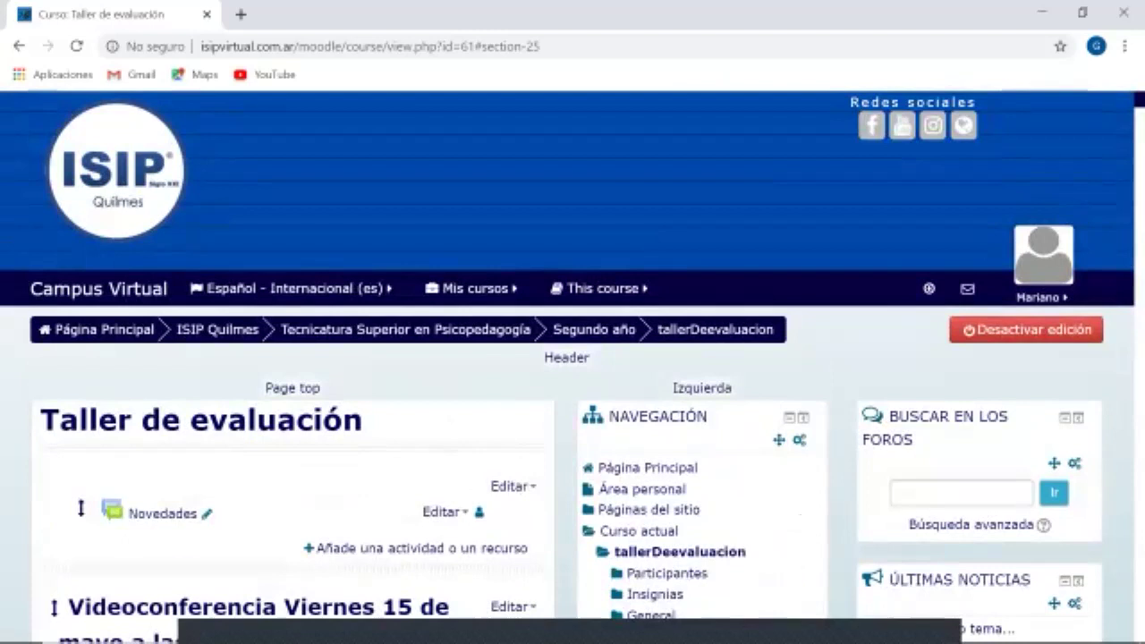
pyautogui.scroll(-3, 573, 358)
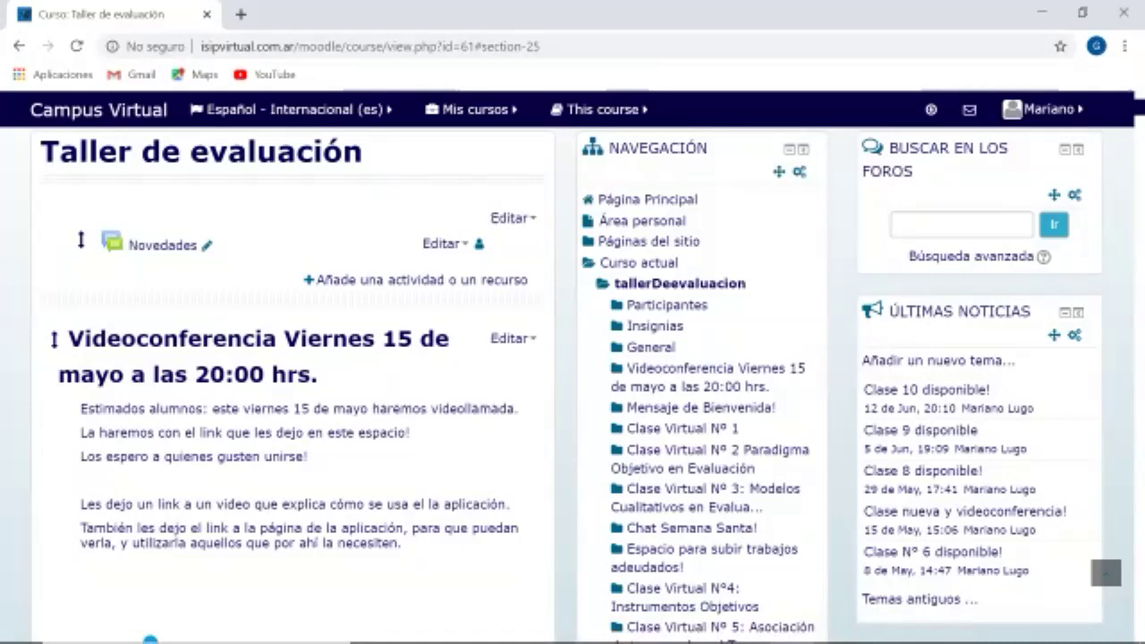
pyautogui.scroll(-10, 573, 376)
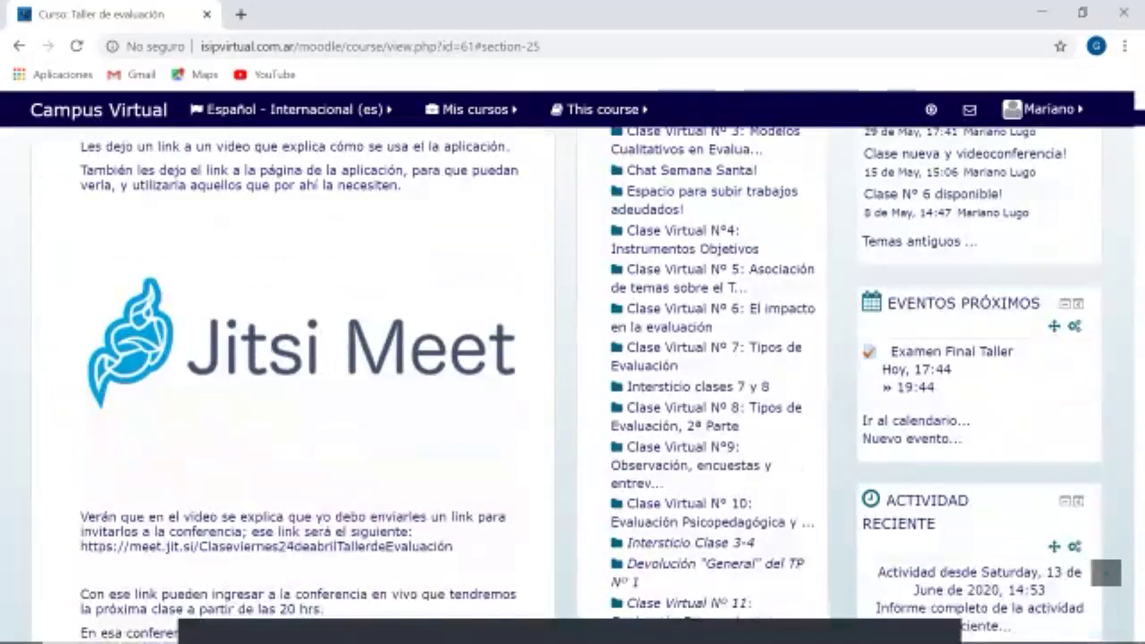
pyautogui.scroll(-1, 573, 376)
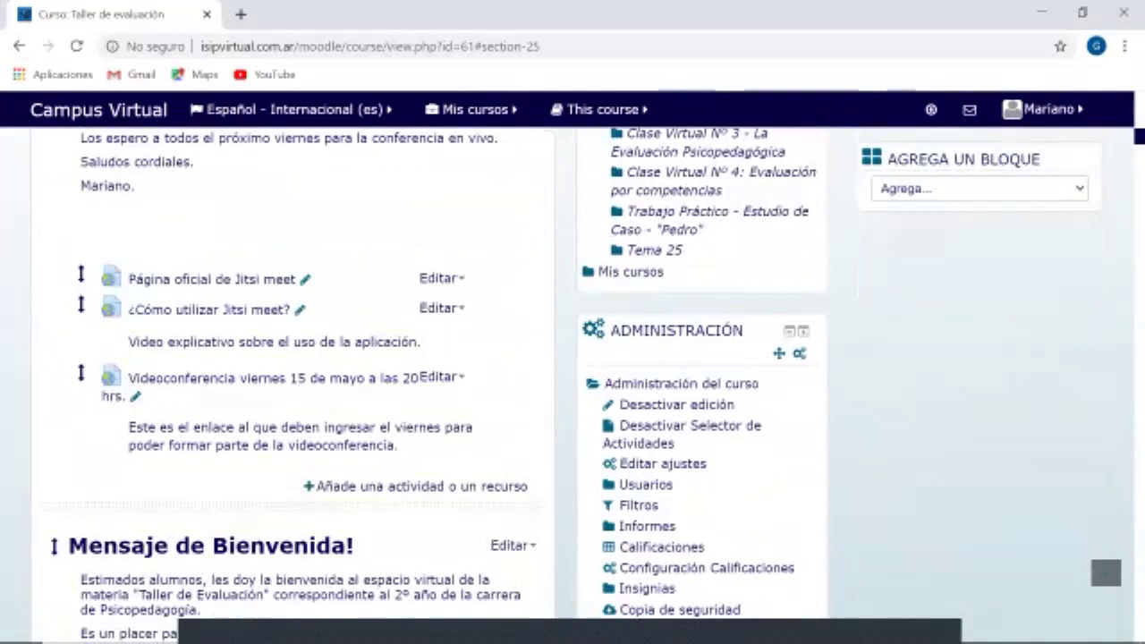
pyautogui.scroll(-15, 572, 376)
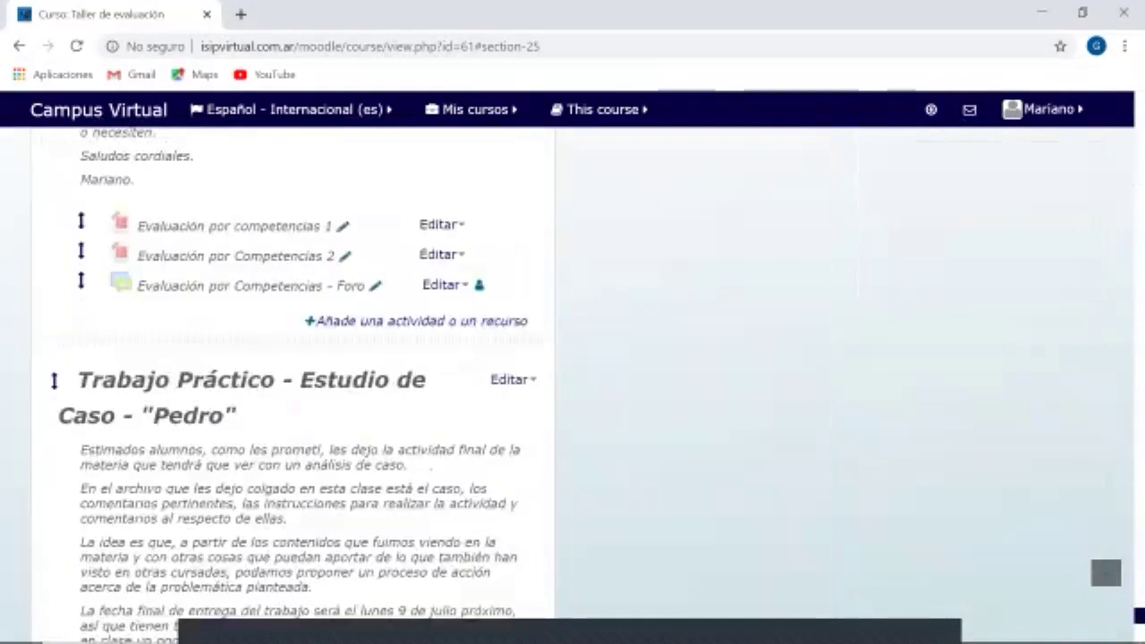
pyautogui.scroll(-3, 573, 358)
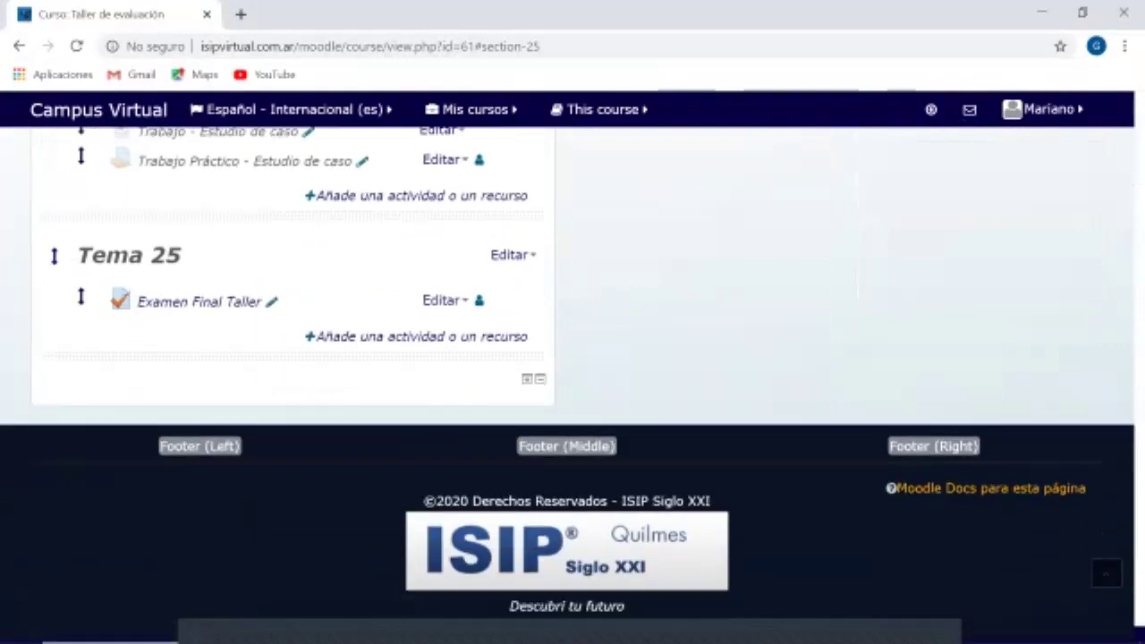
pyautogui.scroll(1, 573, 375)
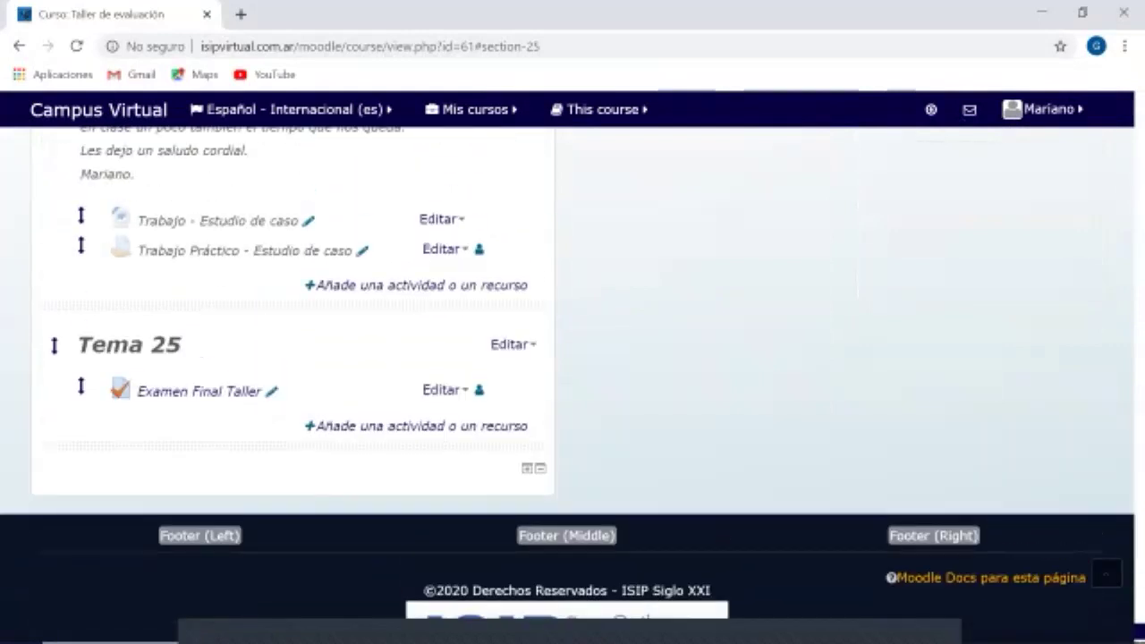
pyautogui.scroll(-1, 573, 376)
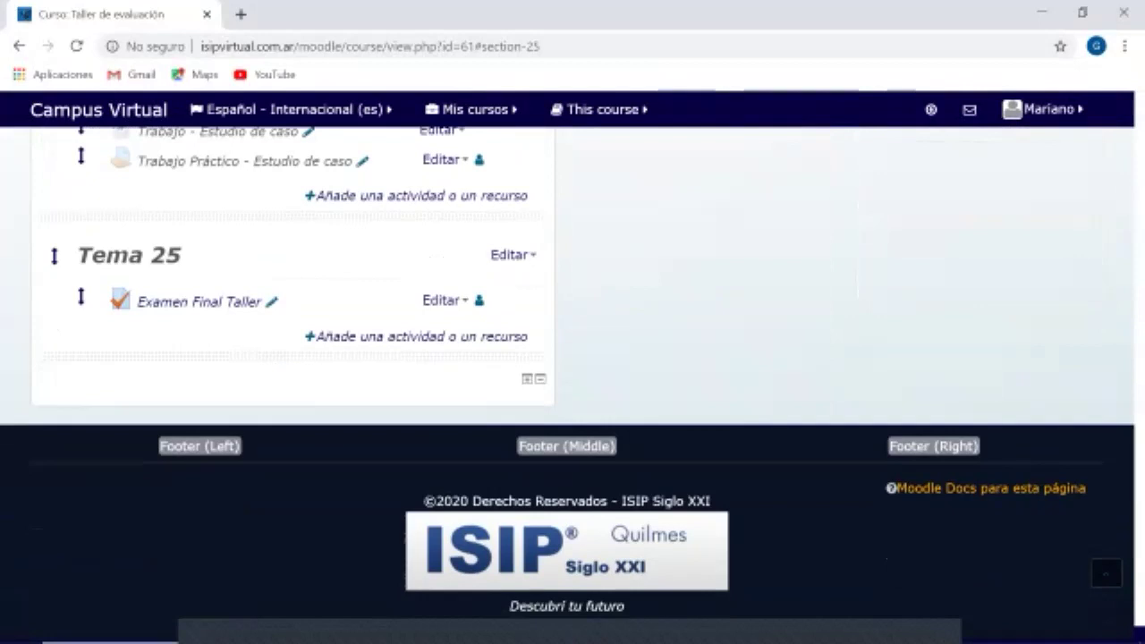
pyautogui.scroll(3, 573, 385)
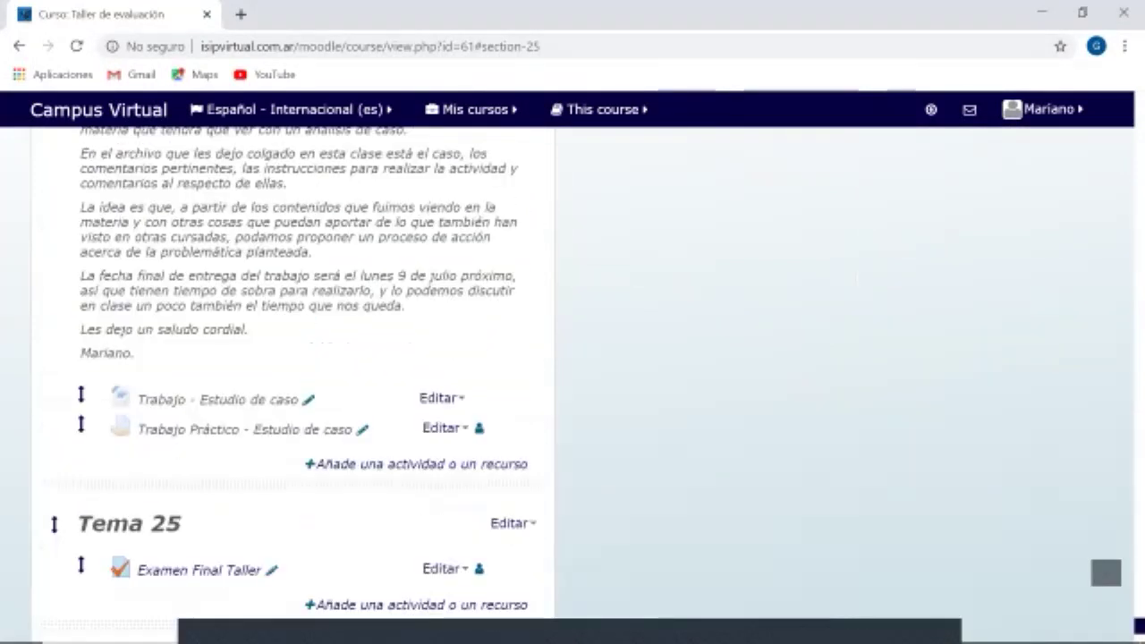
pyautogui.scroll(-2, 573, 376)
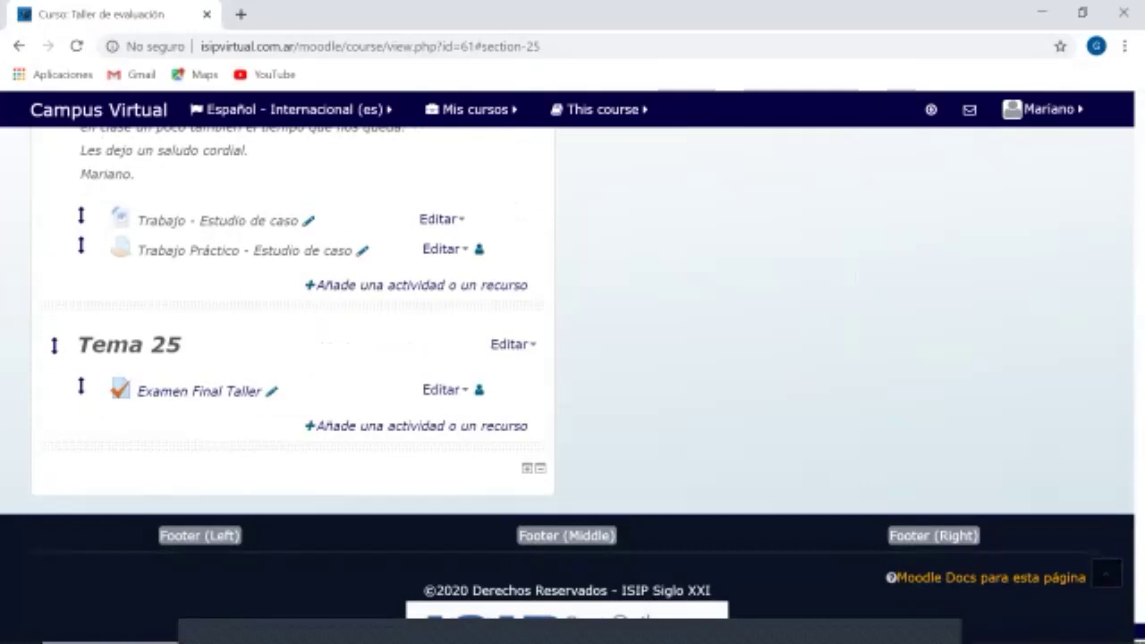
# Review the Eventos próximos entry for the exam again and go back to the beginning of the course page.
pyautogui.scroll(20, 573, 376)
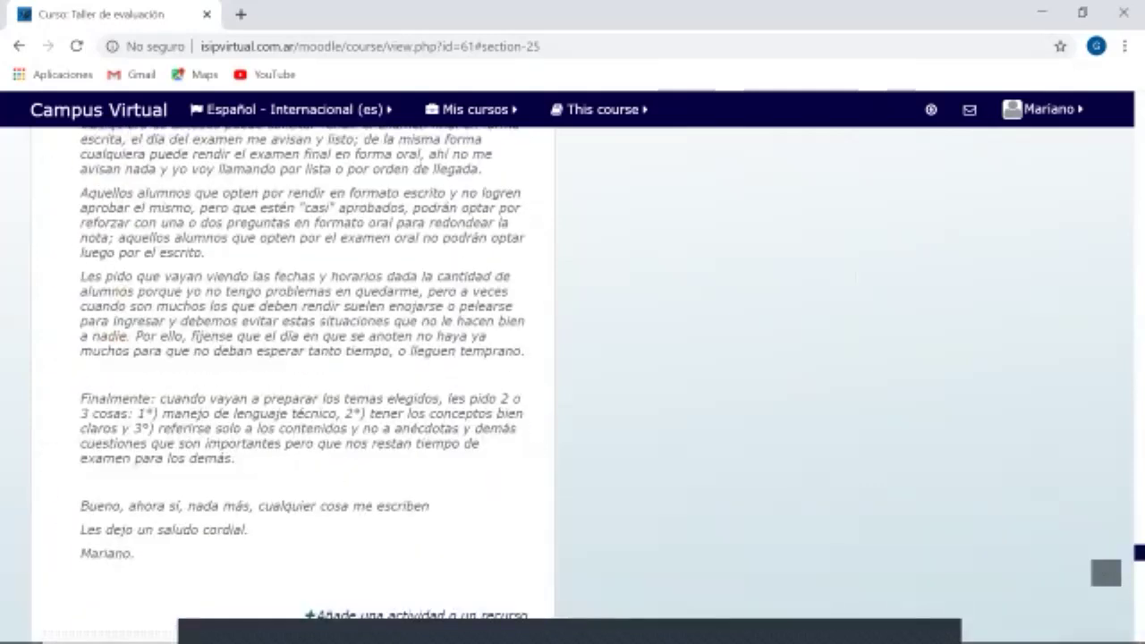
pyautogui.scroll(-5, 573, 376)
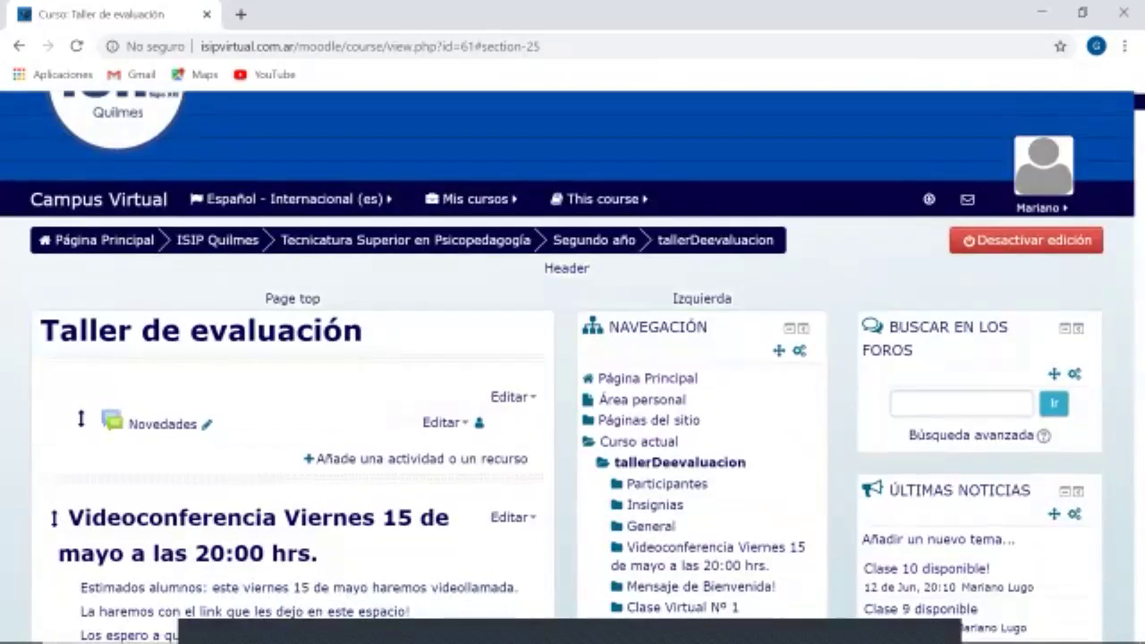
pyautogui.scroll(-2, 573, 375)
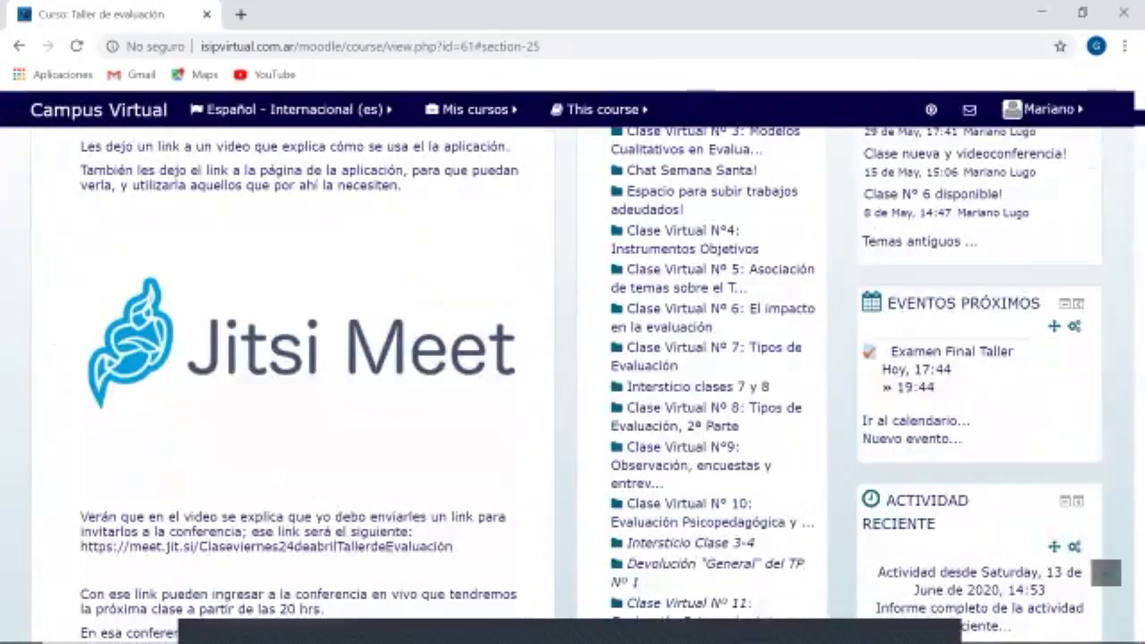
pyautogui.scroll(-1, 572, 376)
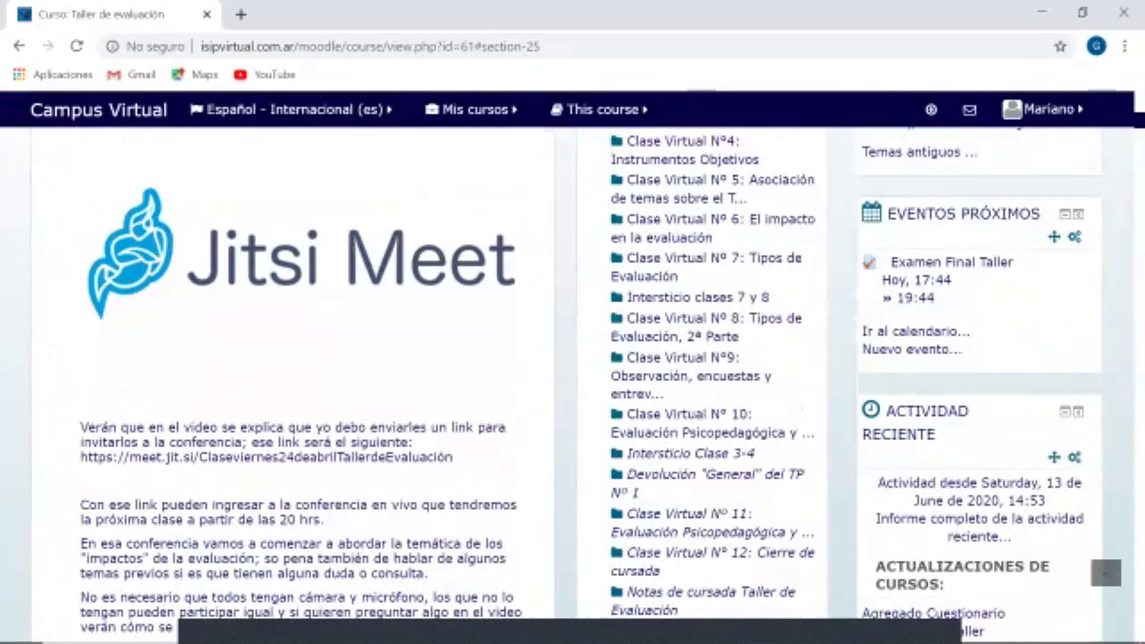
pyautogui.scroll(8, 573, 376)
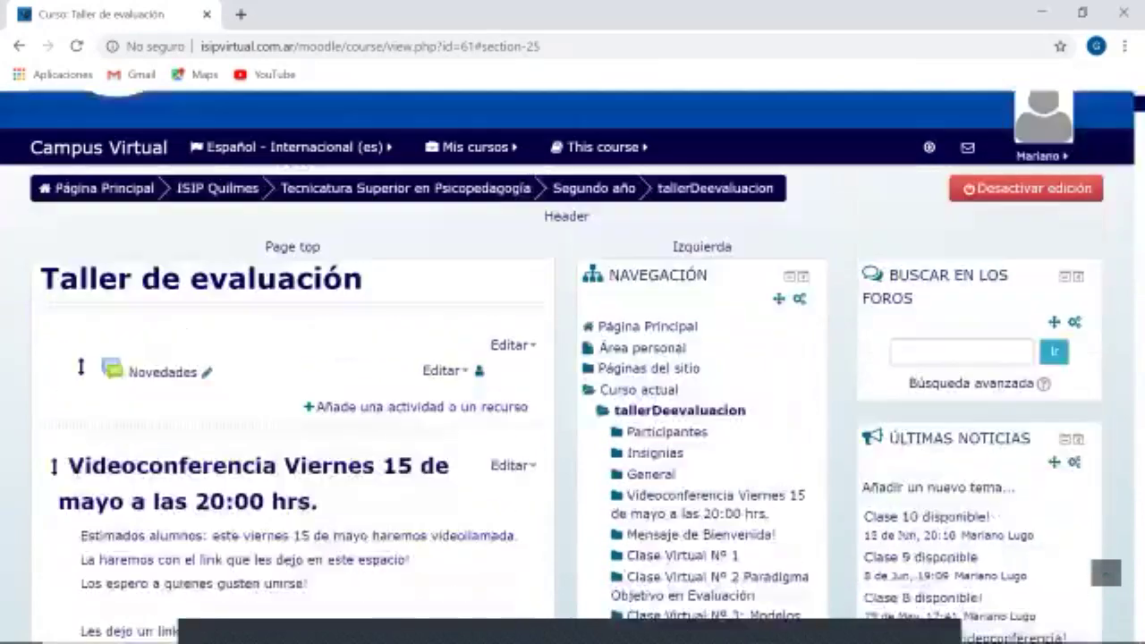
# Open the Examen Final Taller quiz in Tema 25 and check its allowed attempts, opening and closing dates, and time limit.
pyautogui.scroll(-5, 573, 376)
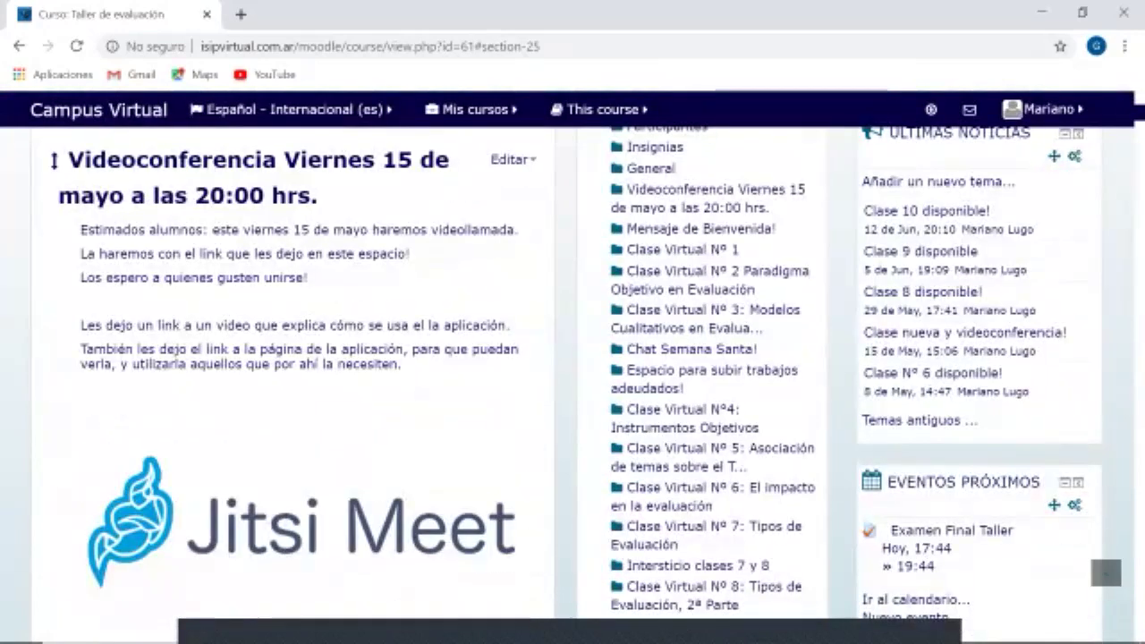
pyautogui.scroll(-20, 296, 376)
pyautogui.click(199, 302)
pyautogui.scroll(-5, 430, 376)
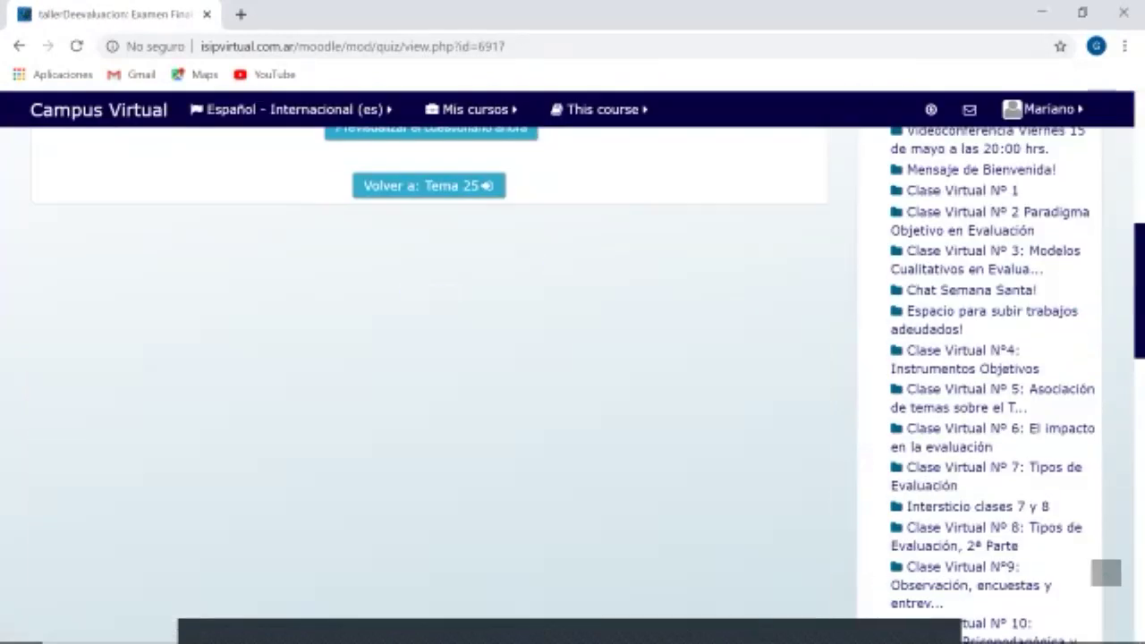
pyautogui.scroll(2, 429, 375)
pyautogui.scroll(1, 429, 376)
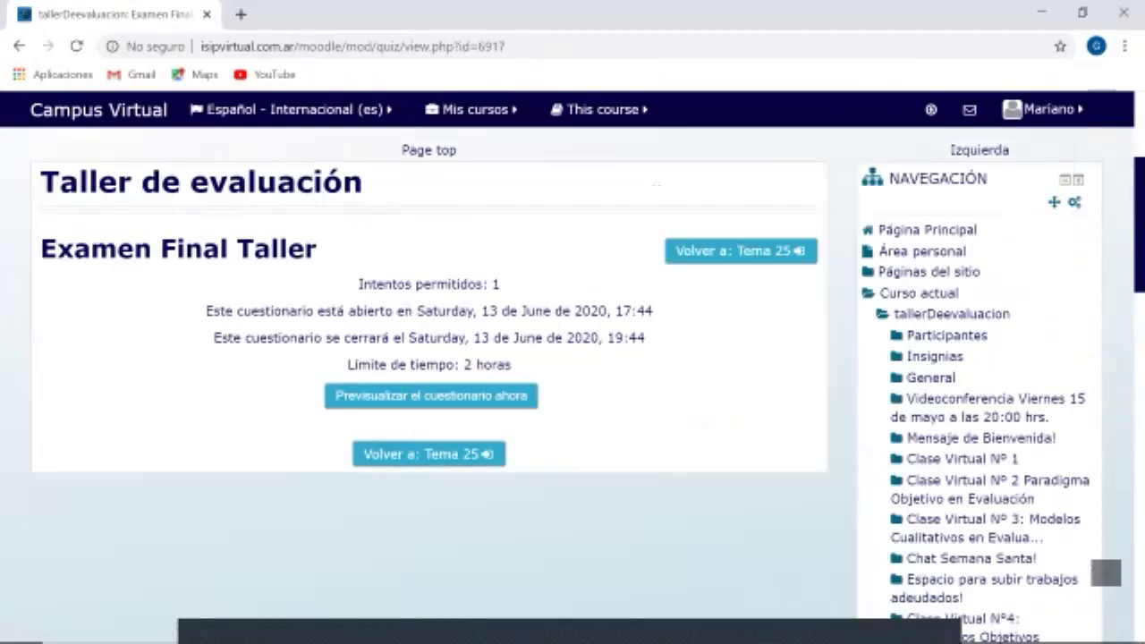
# Return to the tallerDeevaluacion course page and open the course's Calificaciones from the course administration options.
pyautogui.moveTo(474, 110)
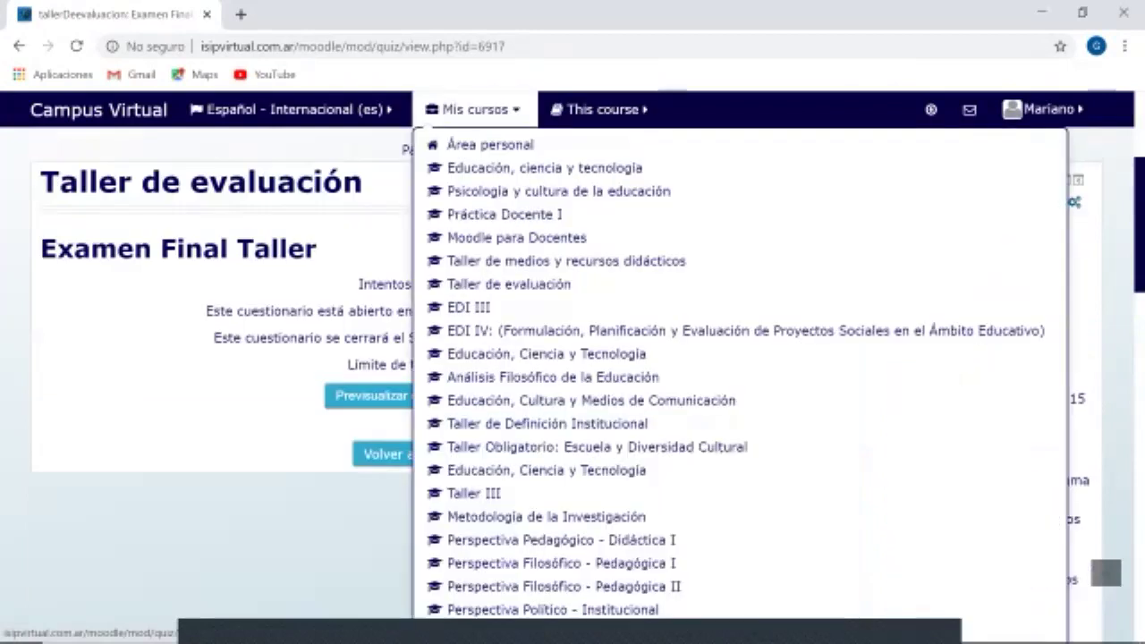
pyautogui.scroll(3, 572, 358)
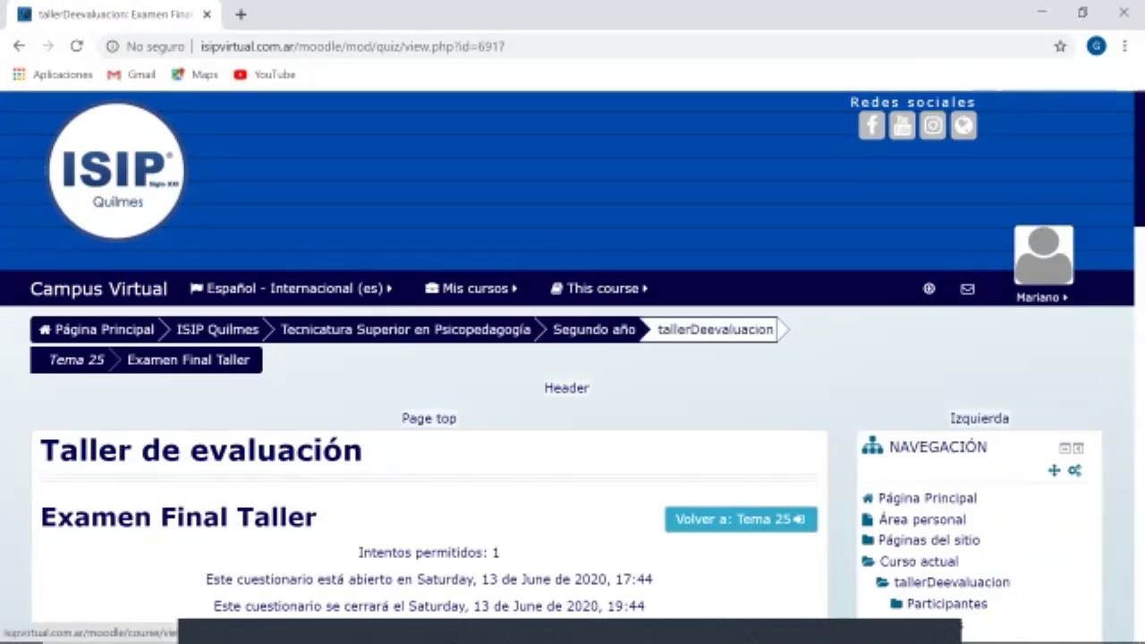
pyautogui.click(716, 329)
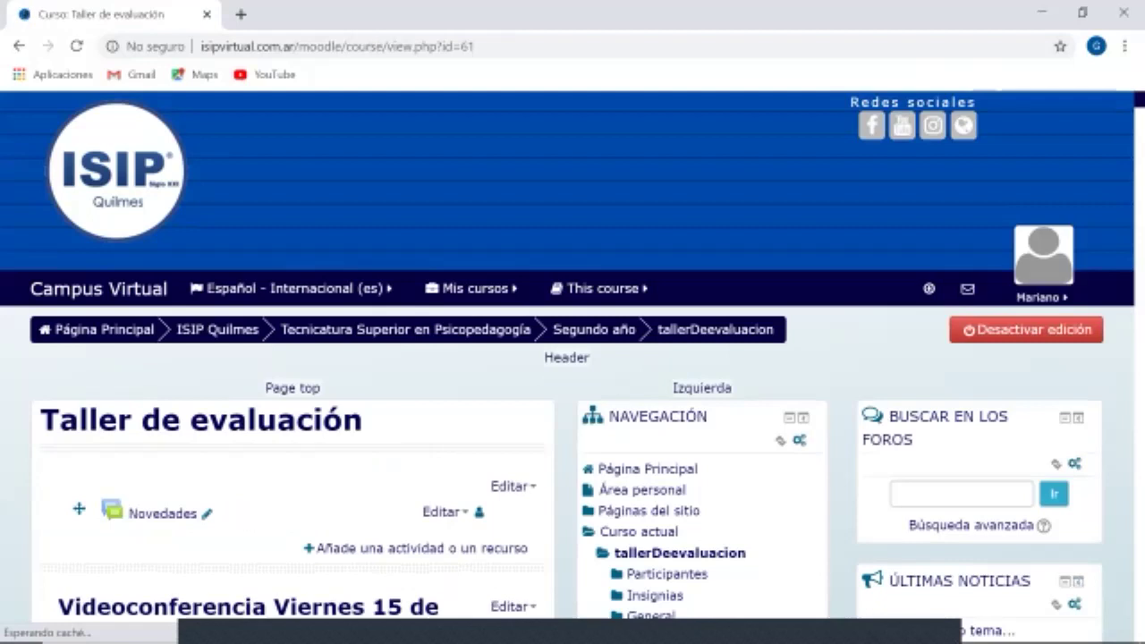
pyautogui.scroll(-3, 573, 358)
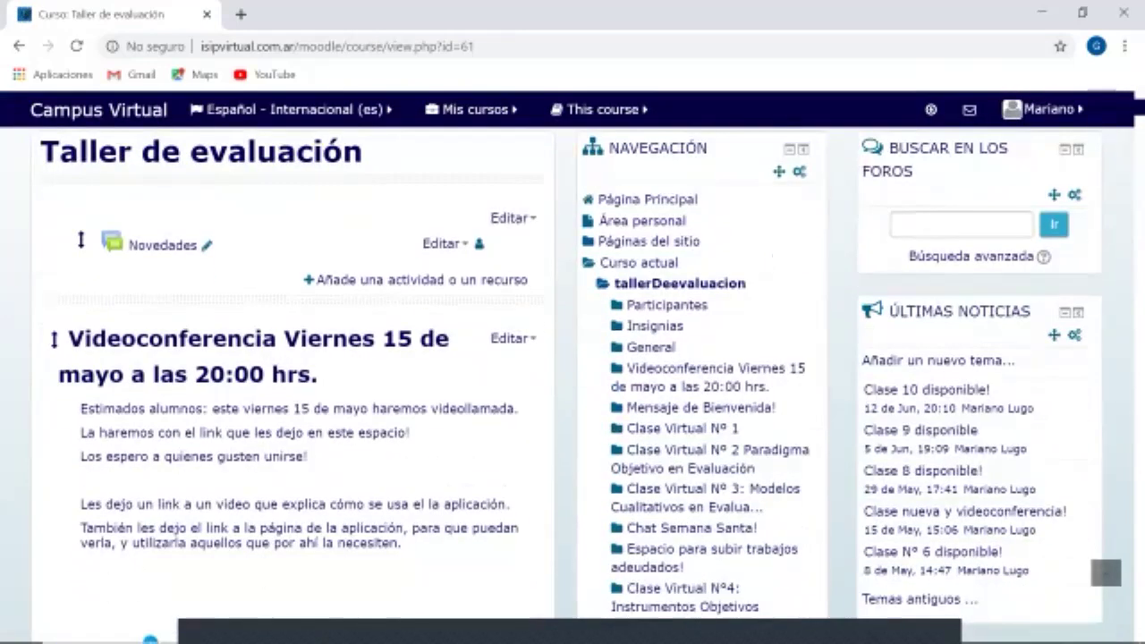
pyautogui.scroll(-7, 573, 376)
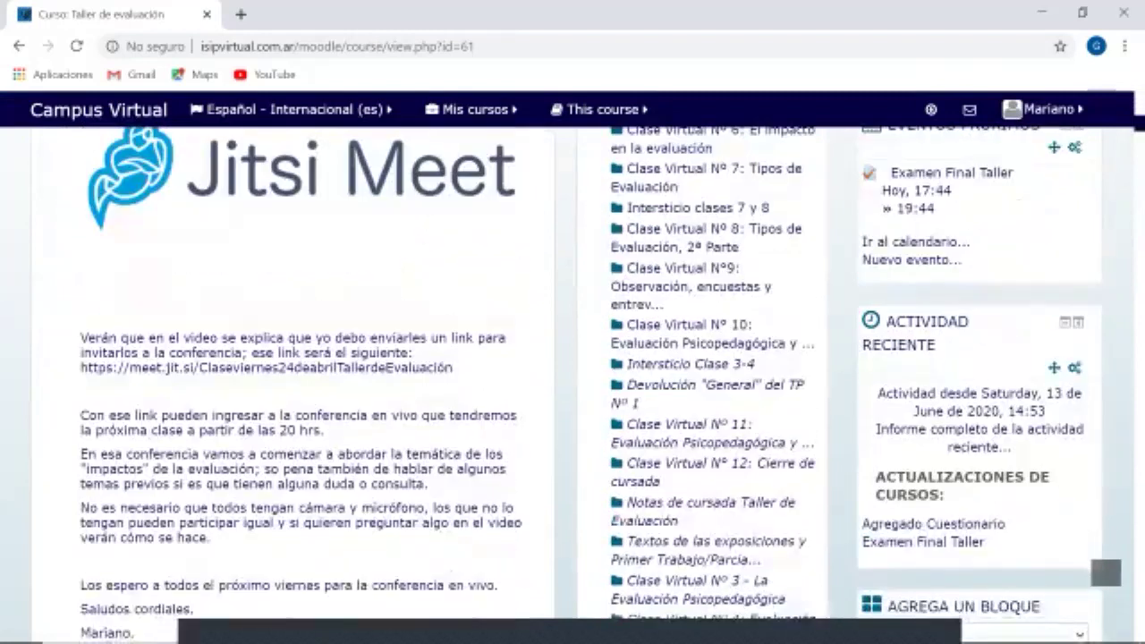
pyautogui.scroll(-6, 573, 376)
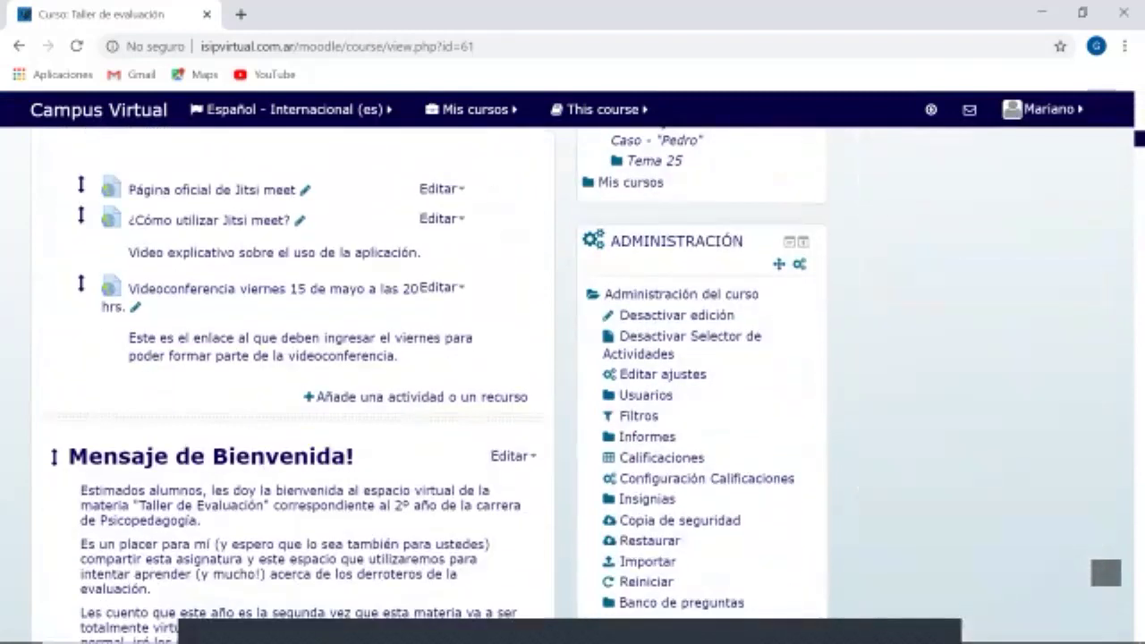
pyautogui.scroll(-1, 573, 376)
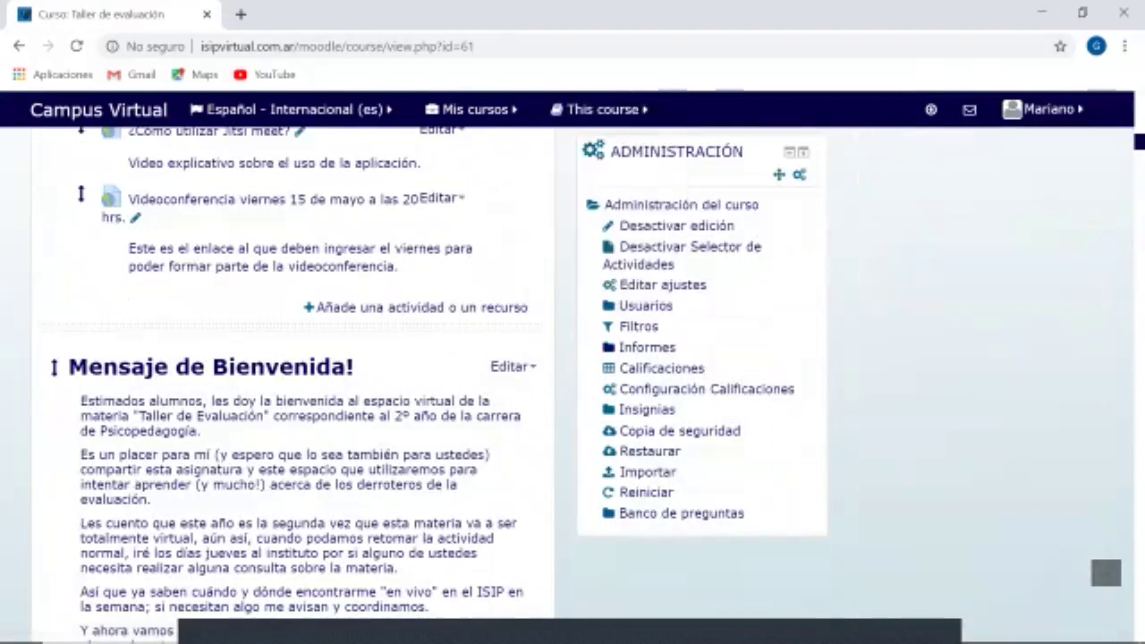
pyautogui.click(661, 367)
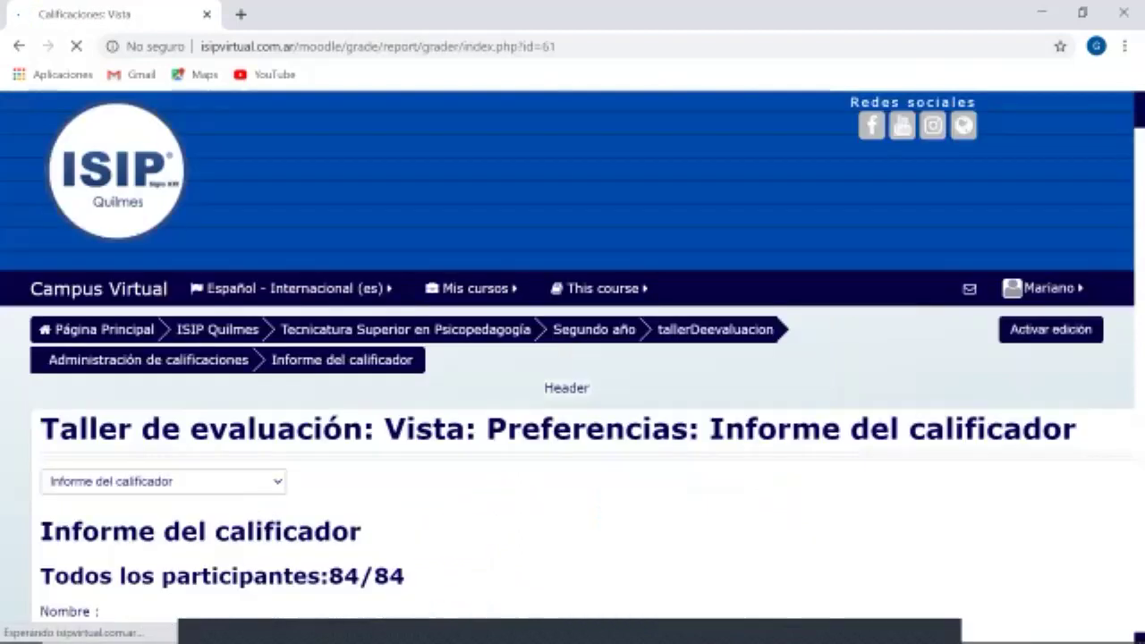
# Look through the list of participants in the Informe del calificador and return to its first rows.
pyautogui.scroll(-2, 572, 367)
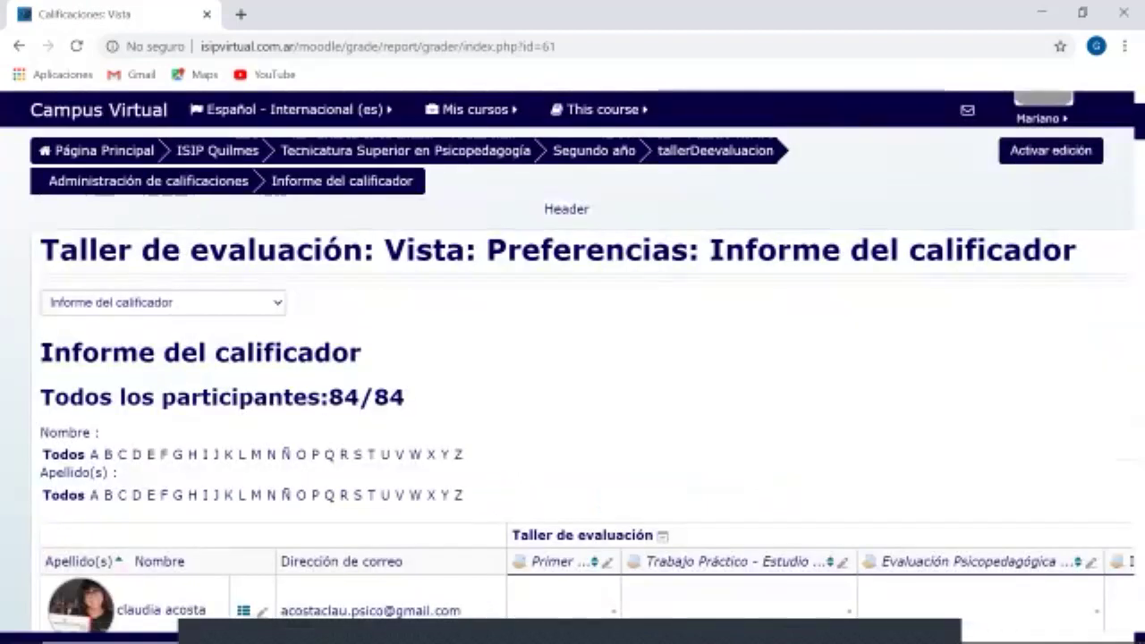
pyautogui.scroll(-1, 572, 367)
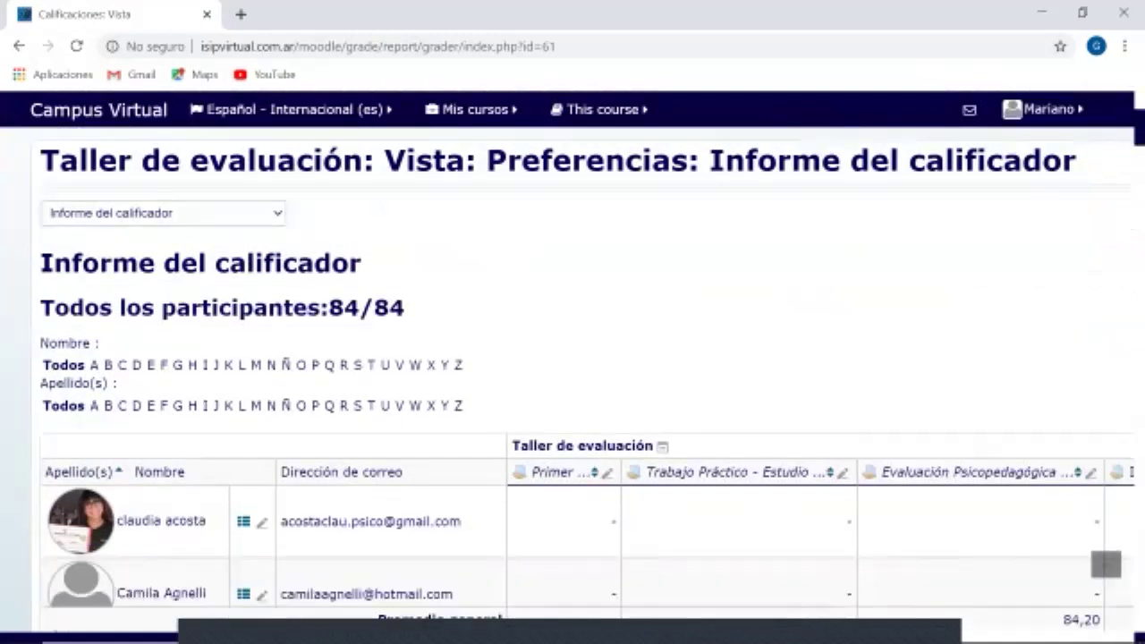
pyautogui.scroll(-4, 573, 367)
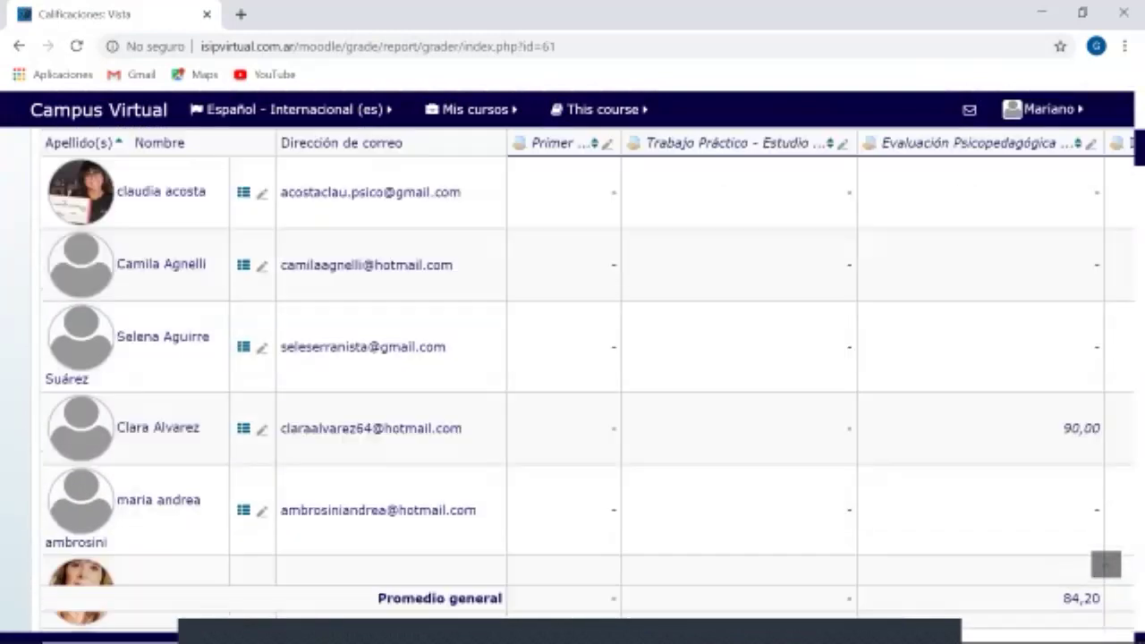
pyautogui.scroll(-2, 573, 367)
pyautogui.scroll(-3, 572, 367)
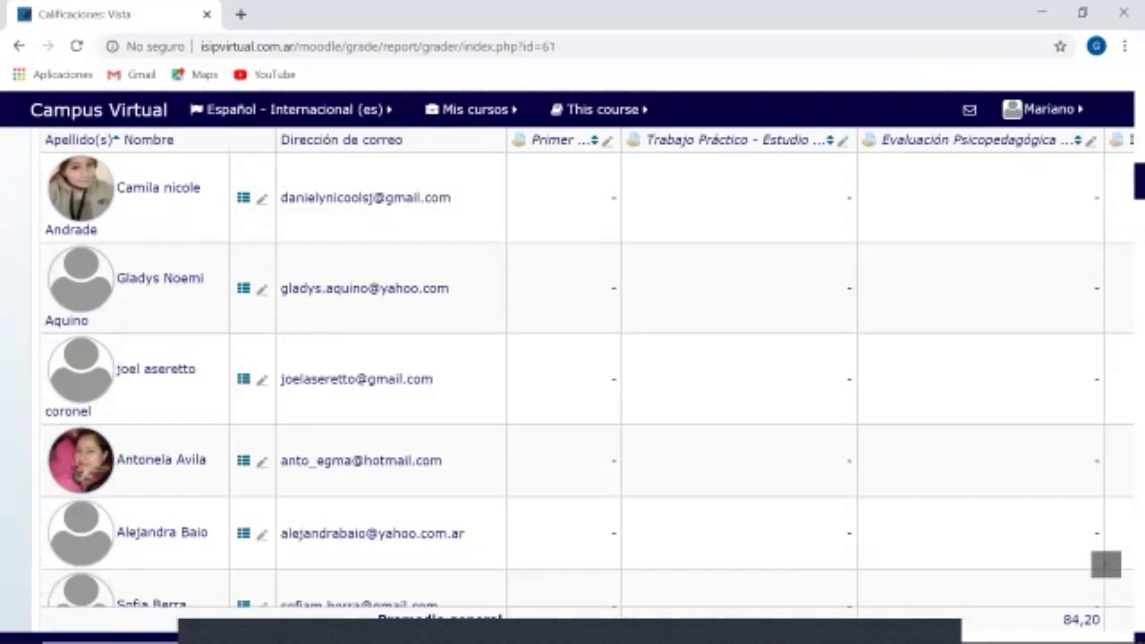
pyautogui.scroll(-18, 573, 367)
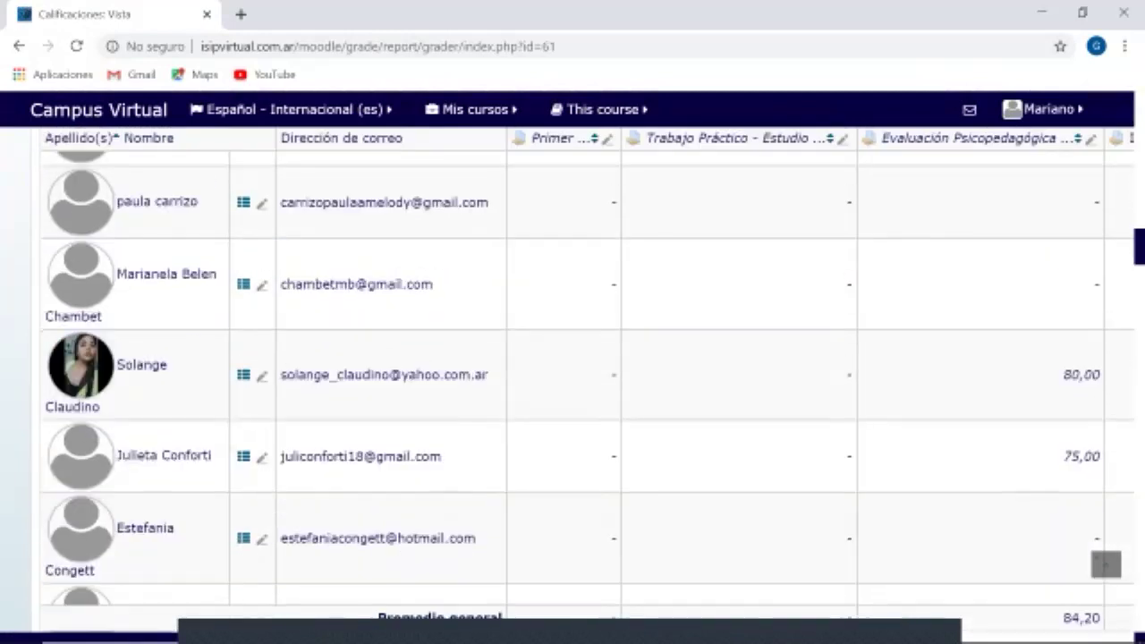
pyautogui.scroll(-14, 573, 367)
pyautogui.scroll(20, 572, 367)
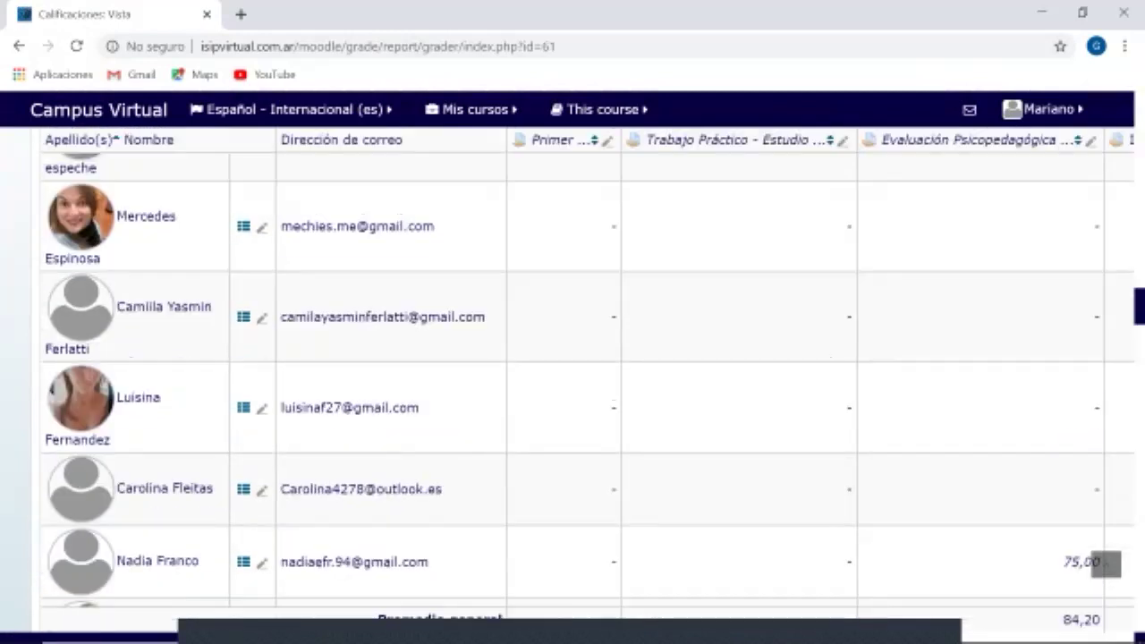
pyautogui.scroll(20, 572, 367)
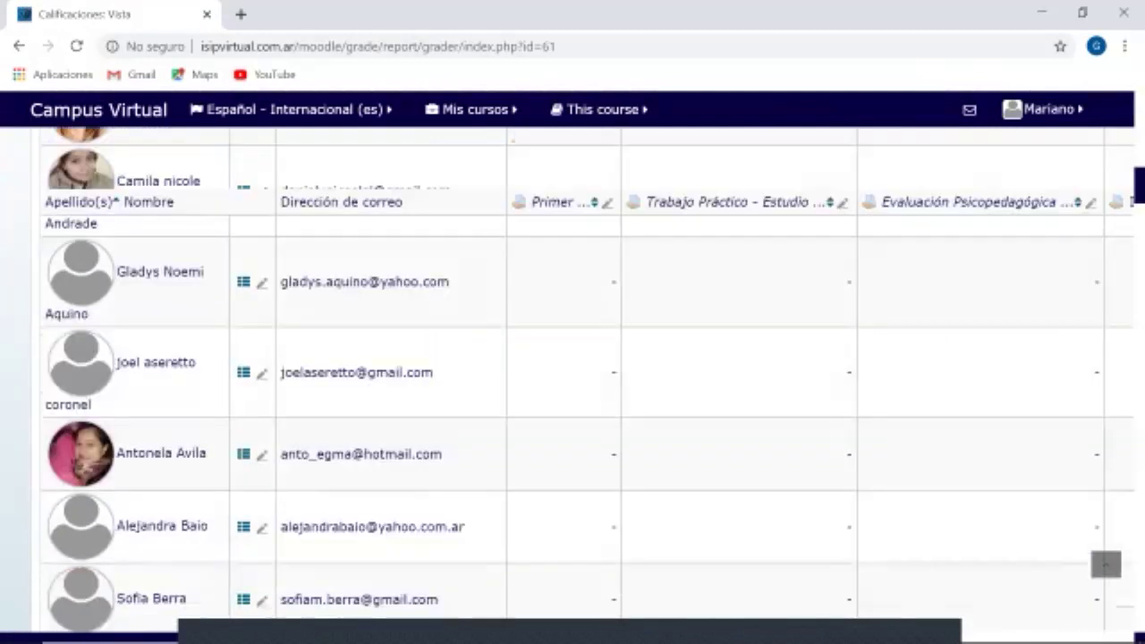
pyautogui.scroll(7, 573, 367)
pyautogui.scroll(-5, 573, 367)
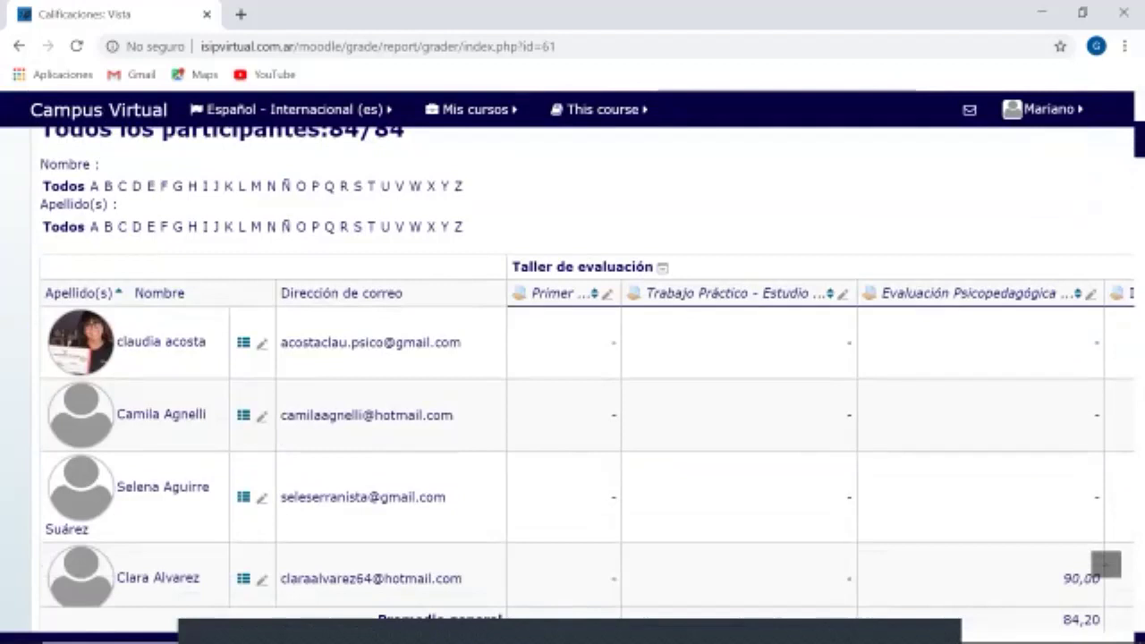
# Open the results report of Examen Final Taller from its grade column, examine its options and attempts, and return to the grader report.
pyautogui.hscroll(5, 573, 385)
pyautogui.hscroll(5, 573, 448)
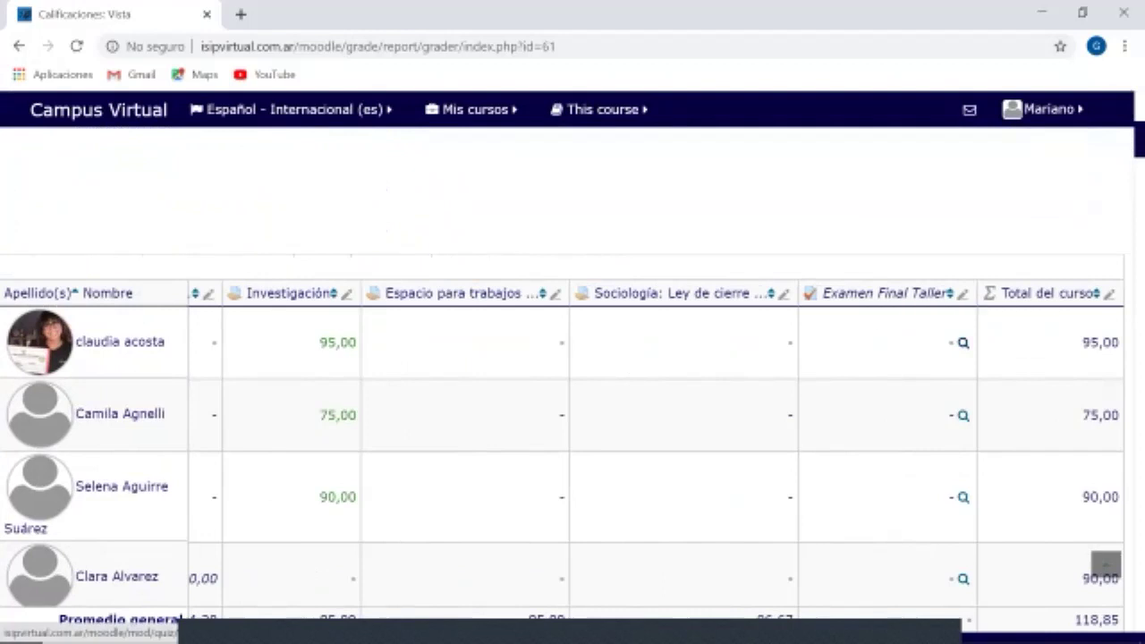
pyautogui.click(886, 293)
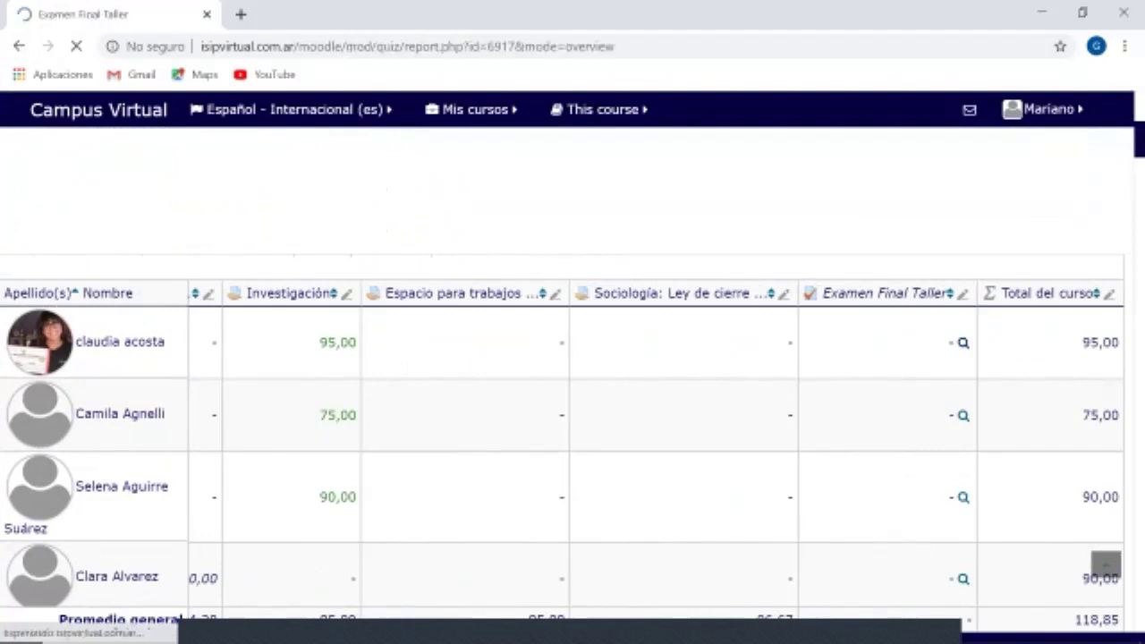
pyautogui.scroll(-5, 573, 358)
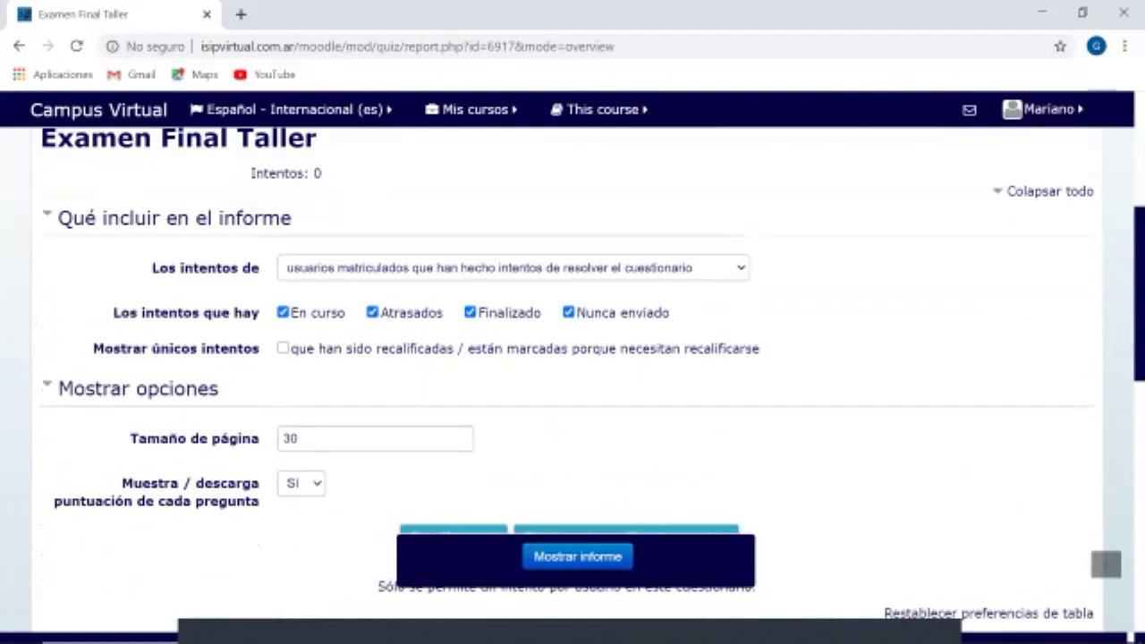
pyautogui.scroll(-1, 573, 358)
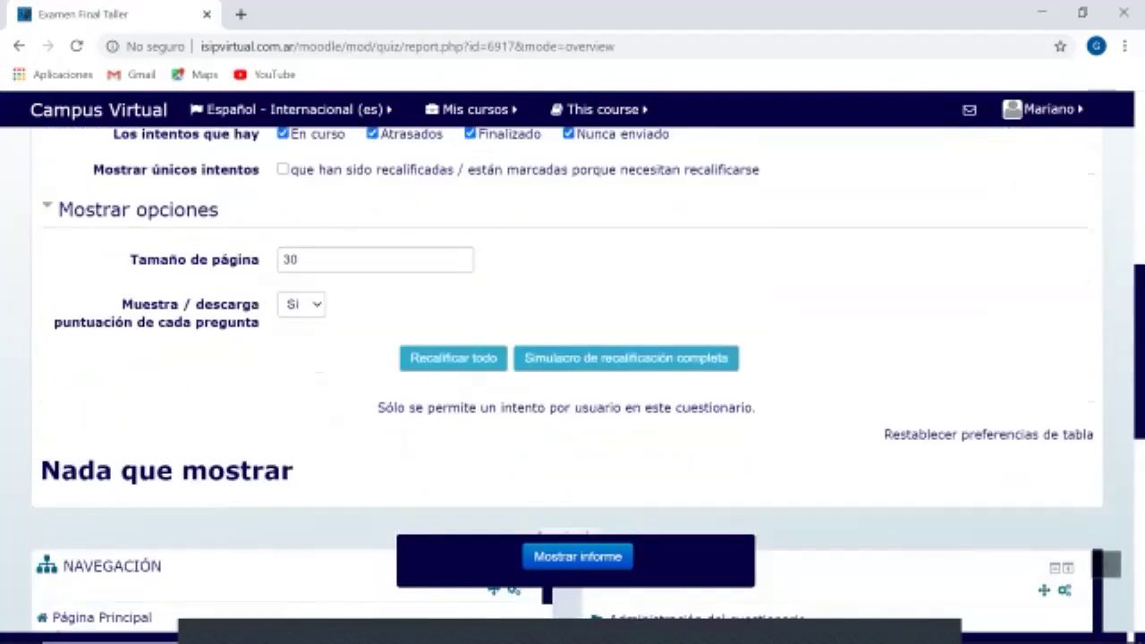
pyautogui.scroll(-3, 573, 358)
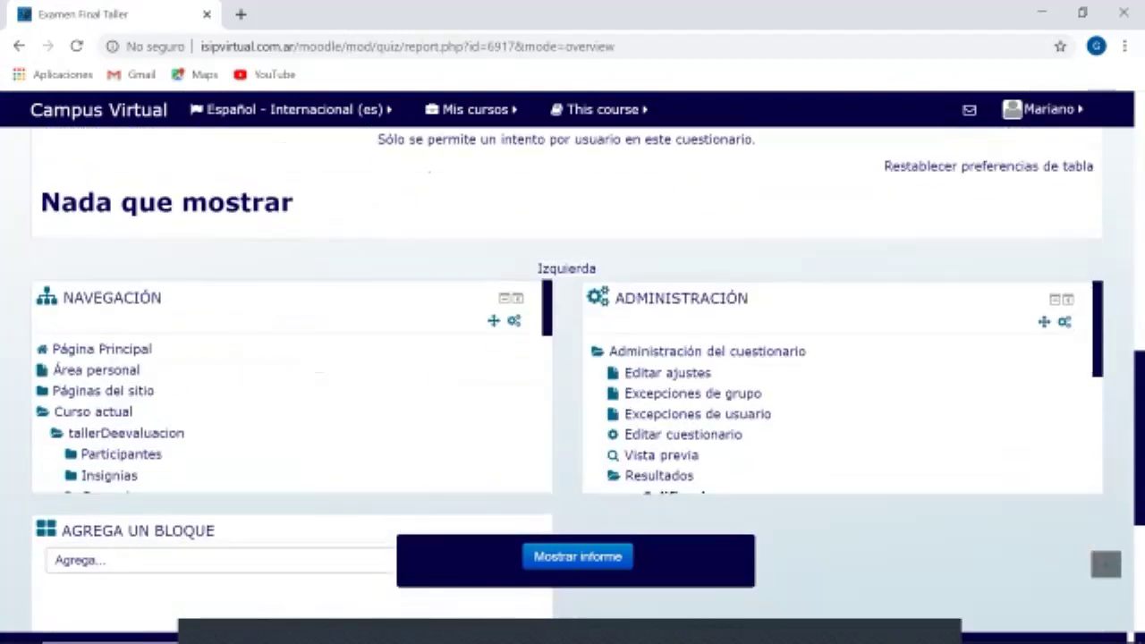
pyautogui.scroll(-4, 291, 412)
pyautogui.scroll(4, 291, 411)
pyautogui.scroll(-4, 573, 358)
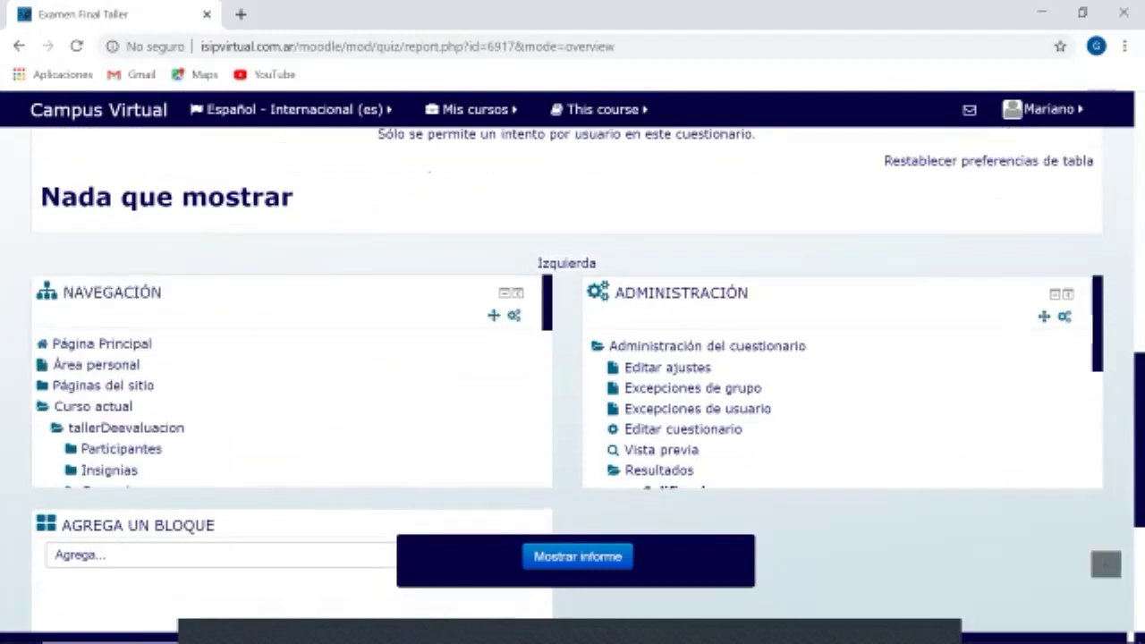
pyautogui.scroll(10, 573, 358)
pyautogui.click(18, 46)
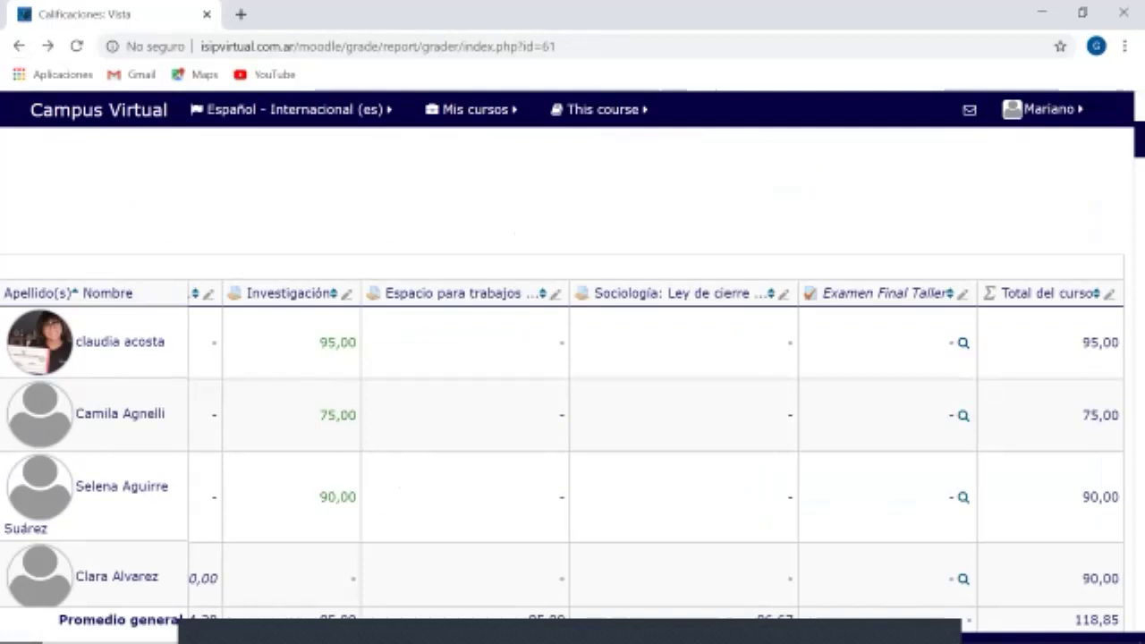
# Review the students' rows under the Examen Final Taller and Total del curso columns of the grader report.
pyautogui.scroll(-1, 1106, 564)
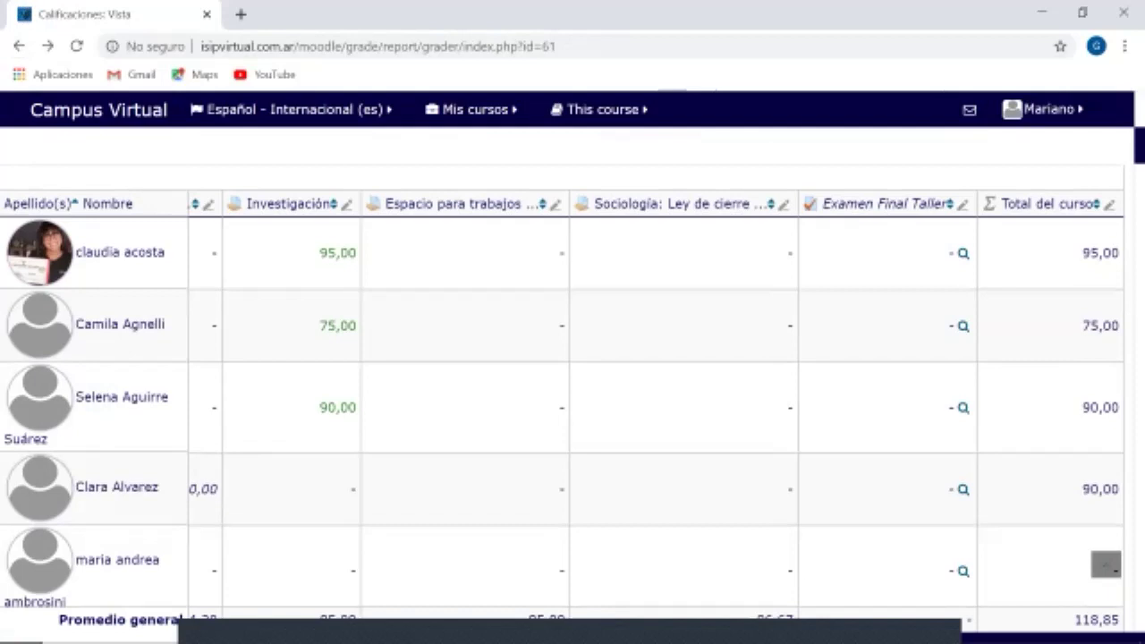
pyautogui.scroll(-1, 1106, 564)
pyautogui.scroll(1, 1106, 564)
pyautogui.scroll(-5, 1106, 564)
pyautogui.scroll(-14, 1106, 564)
pyautogui.scroll(20, 1106, 563)
pyautogui.scroll(-2, 1106, 563)
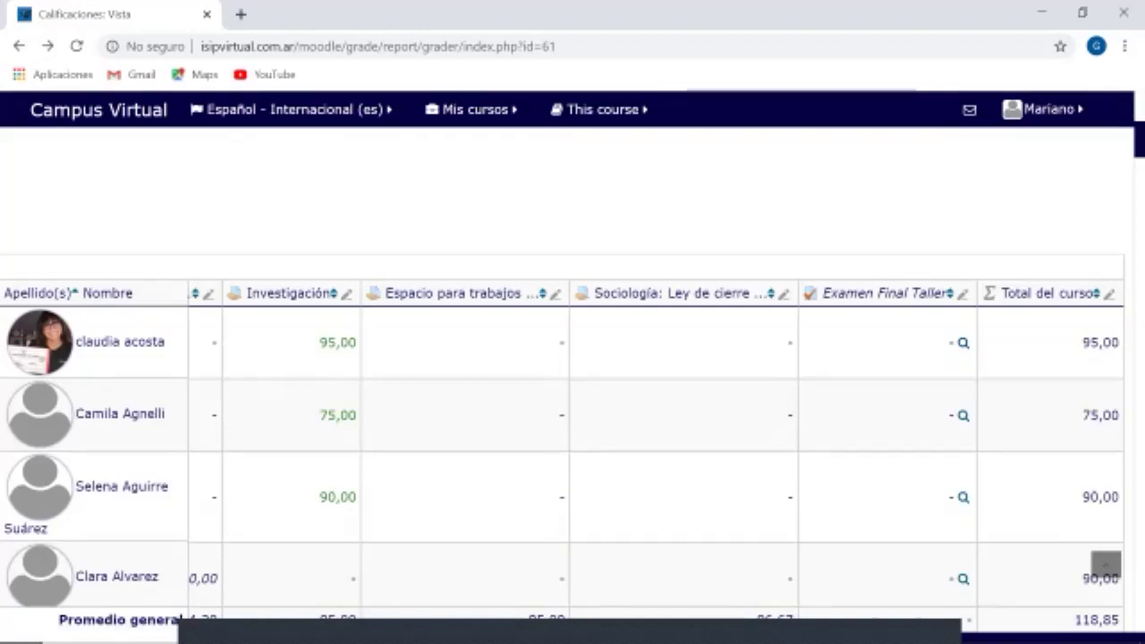
# Compare the activity columns of the grader report, from Primer Trabajo through Examen Final Taller to Total del curso.
pyautogui.moveTo(806, 624); pyautogui.dragTo(716, 638)
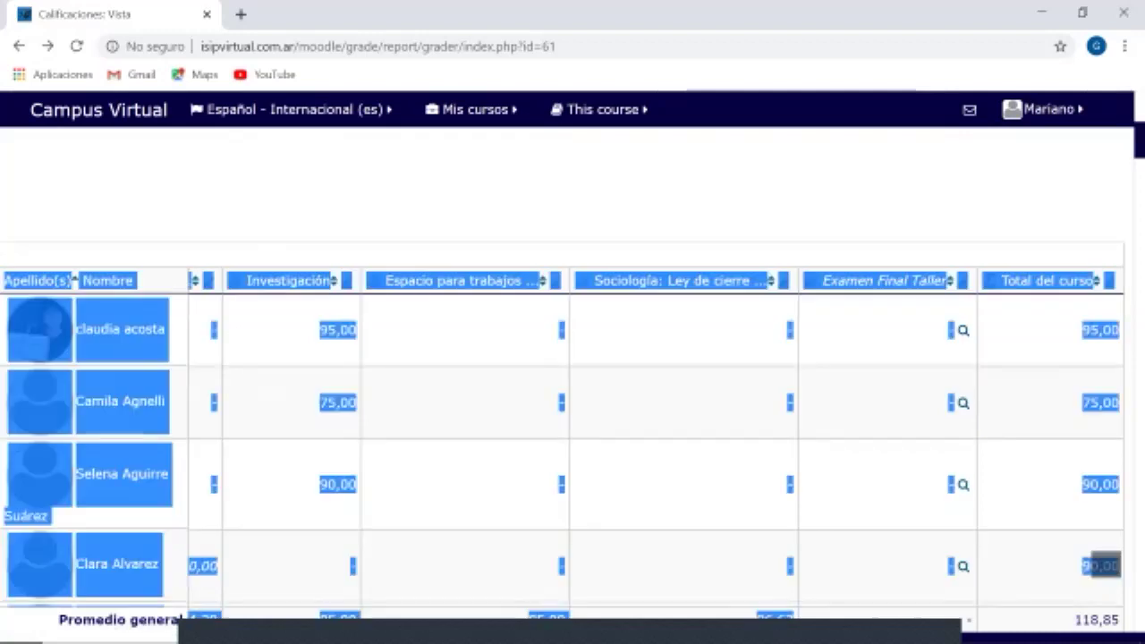
pyautogui.click(1105, 564)
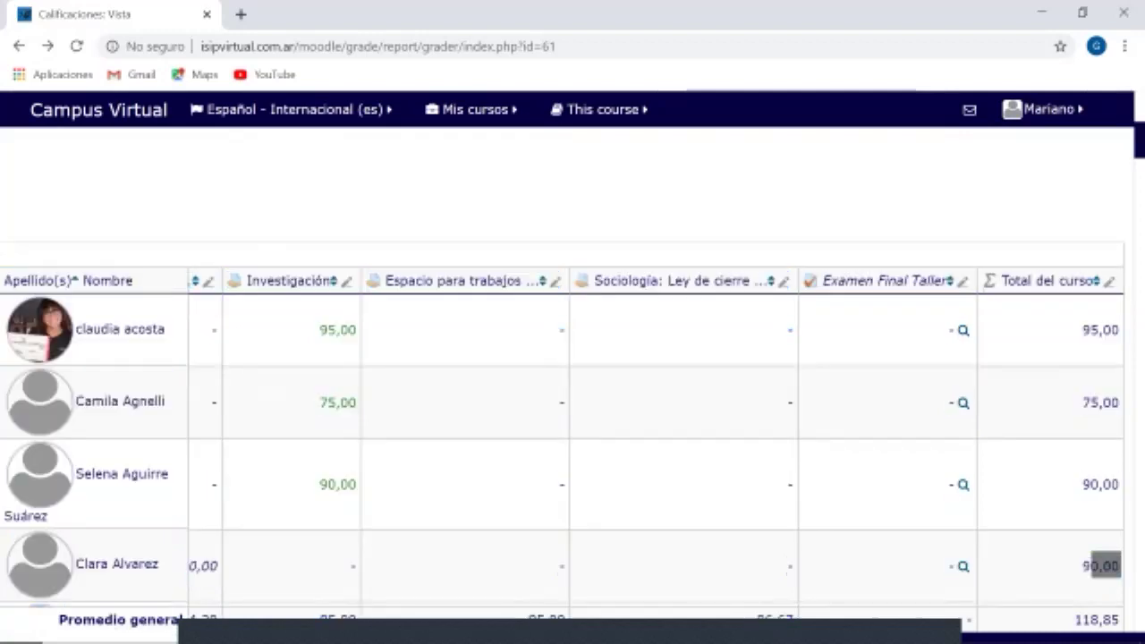
pyautogui.hscroll(-10, 1105, 565)
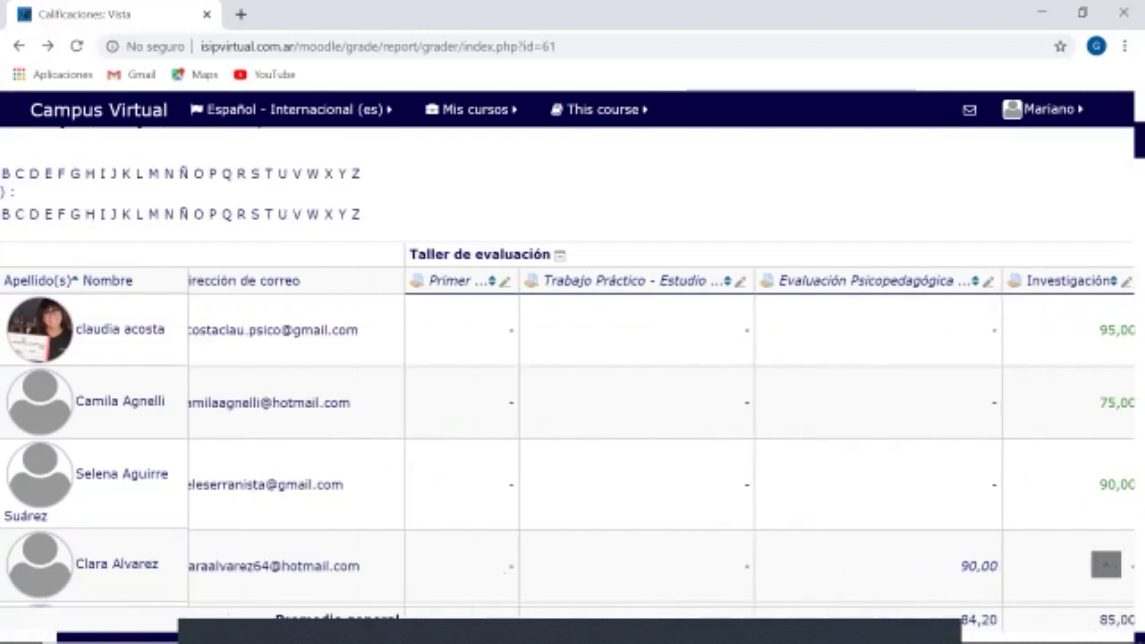
pyautogui.hscroll(10, 1106, 564)
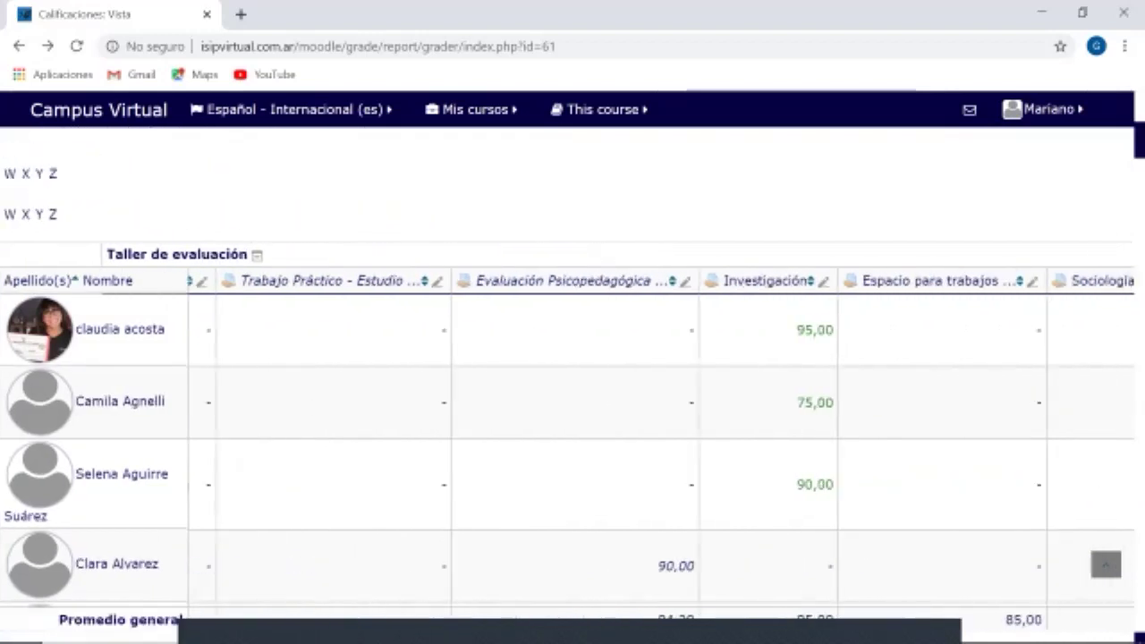
pyautogui.hscroll(-10, 1105, 565)
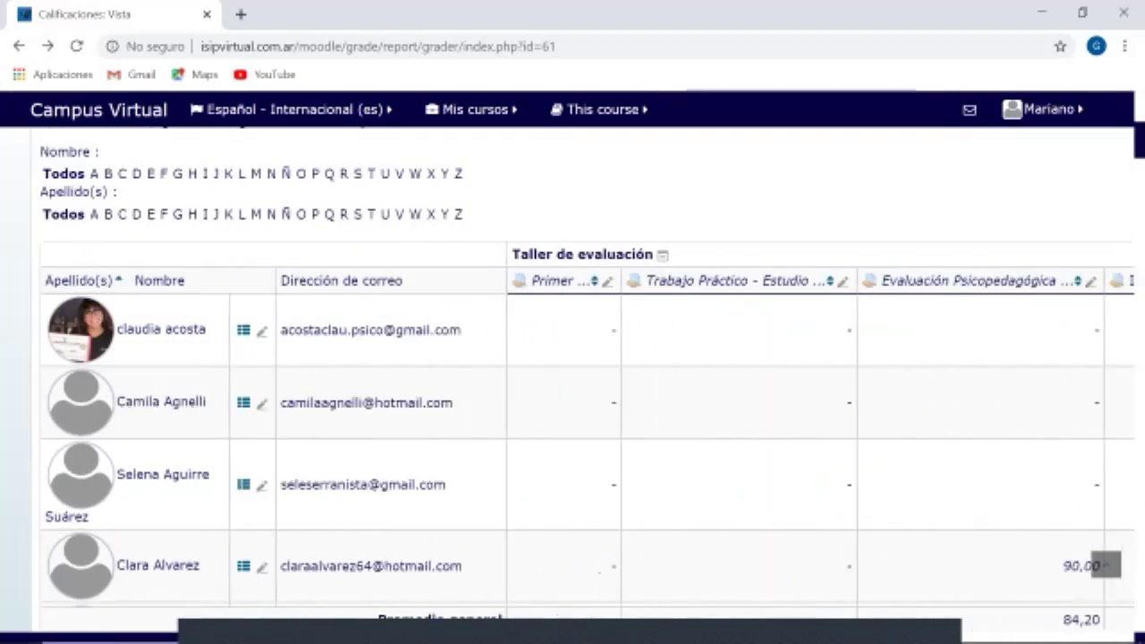
pyautogui.hscroll(10, 1106, 565)
pyautogui.hscroll(-10, 1106, 564)
pyautogui.scroll(-2, 1106, 564)
pyautogui.scroll(2, 1106, 564)
pyautogui.hscroll(10, 1106, 565)
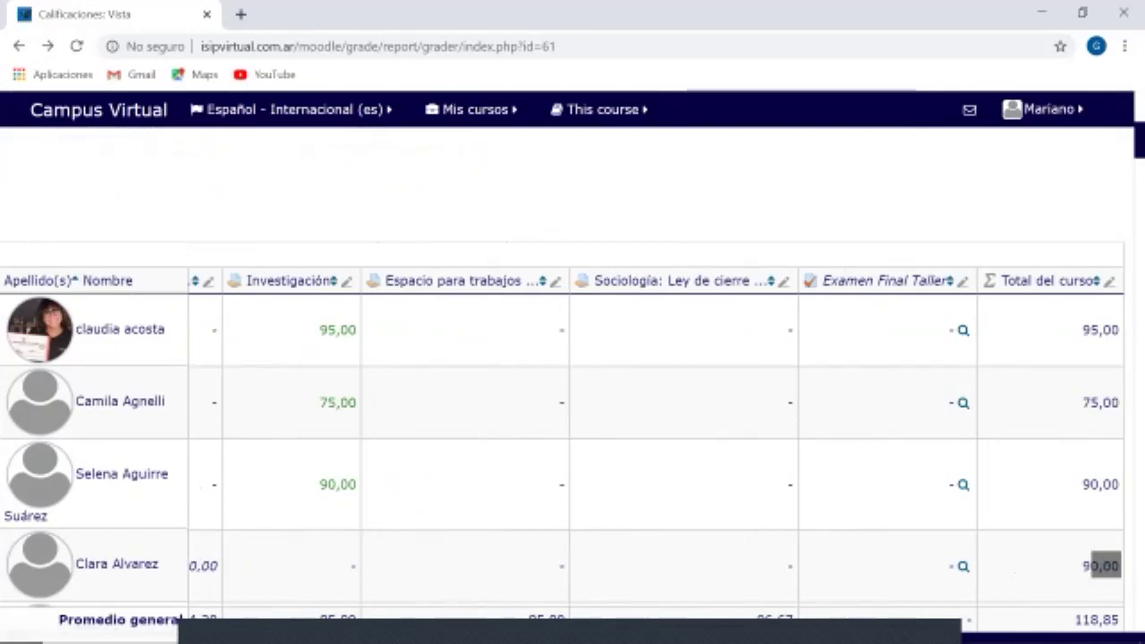
# Check the Examen Final Taller results report once more, and go back to the exam's column in the grader report.
pyautogui.click(884, 281)
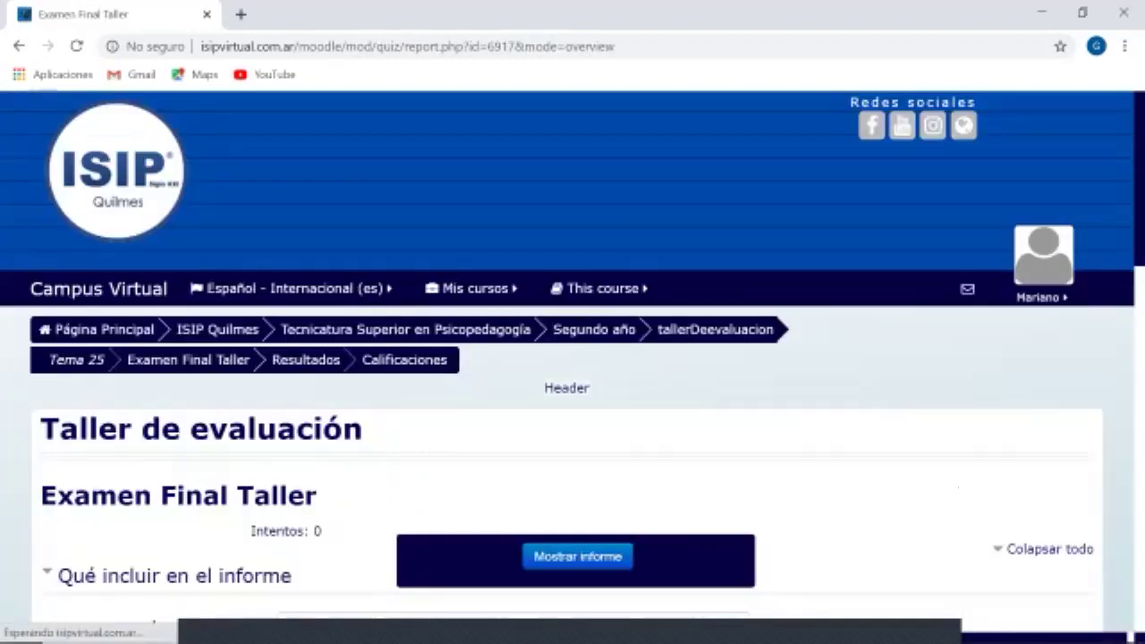
pyautogui.scroll(-3, 884, 281)
pyautogui.scroll(-2, 884, 281)
pyautogui.scroll(-3, 573, 358)
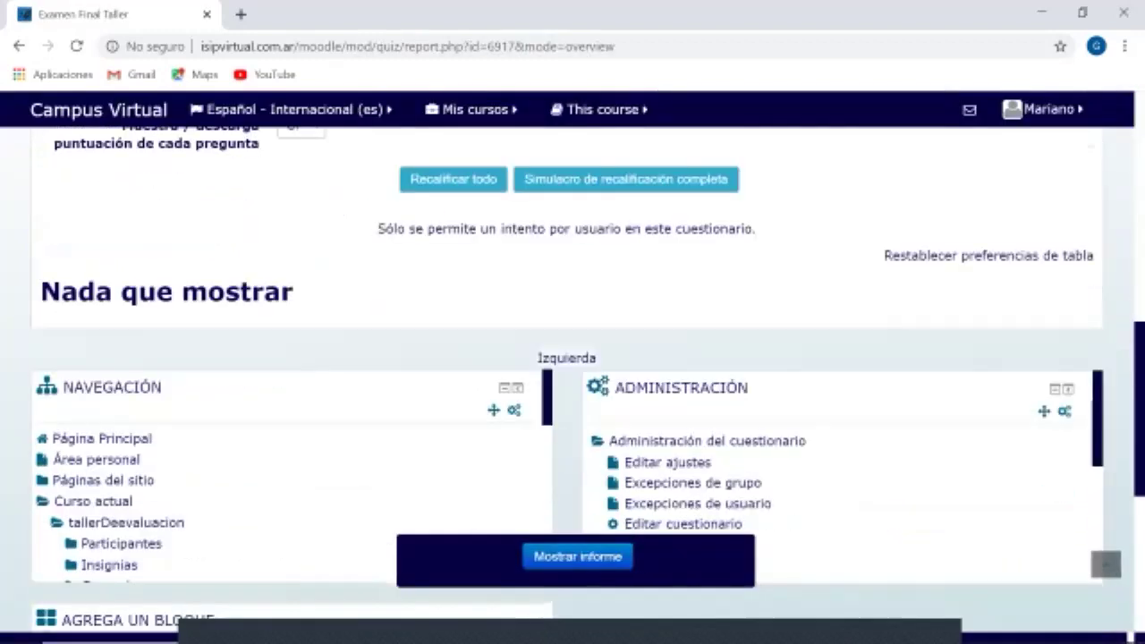
pyautogui.scroll(3, 573, 358)
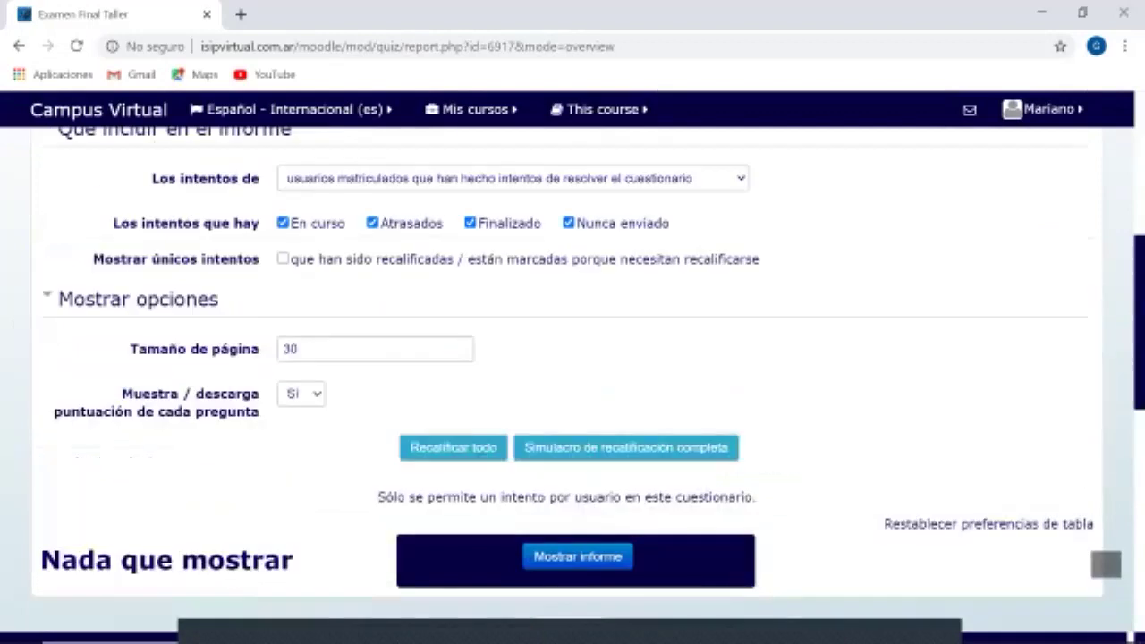
pyautogui.click(19, 45)
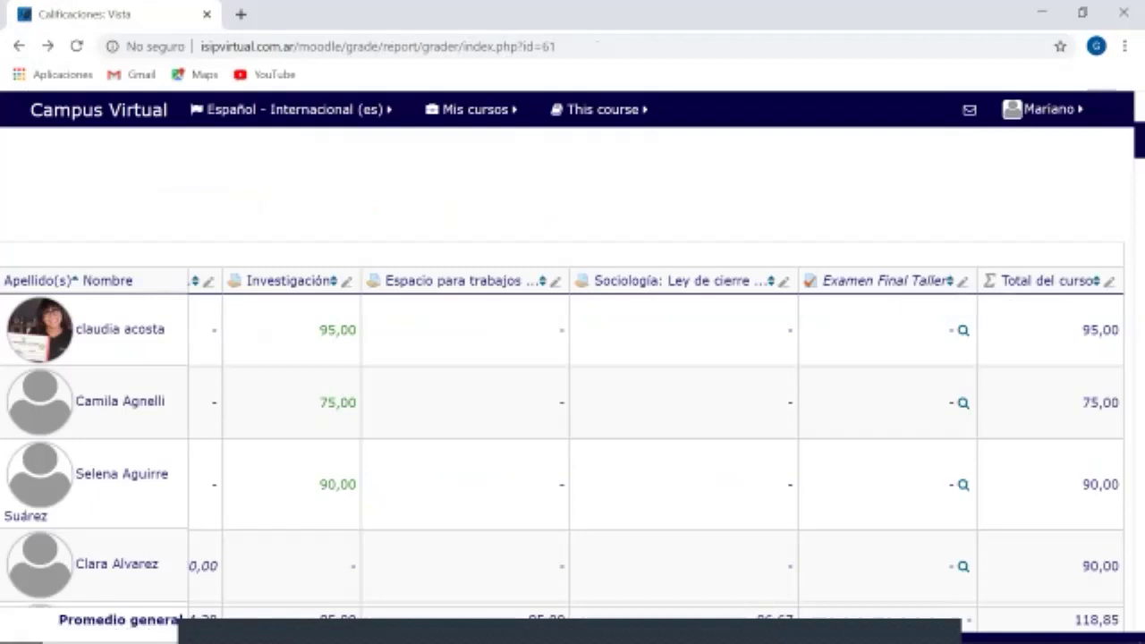
pyautogui.scroll(-2, 1106, 560)
pyautogui.scroll(2, 1107, 560)
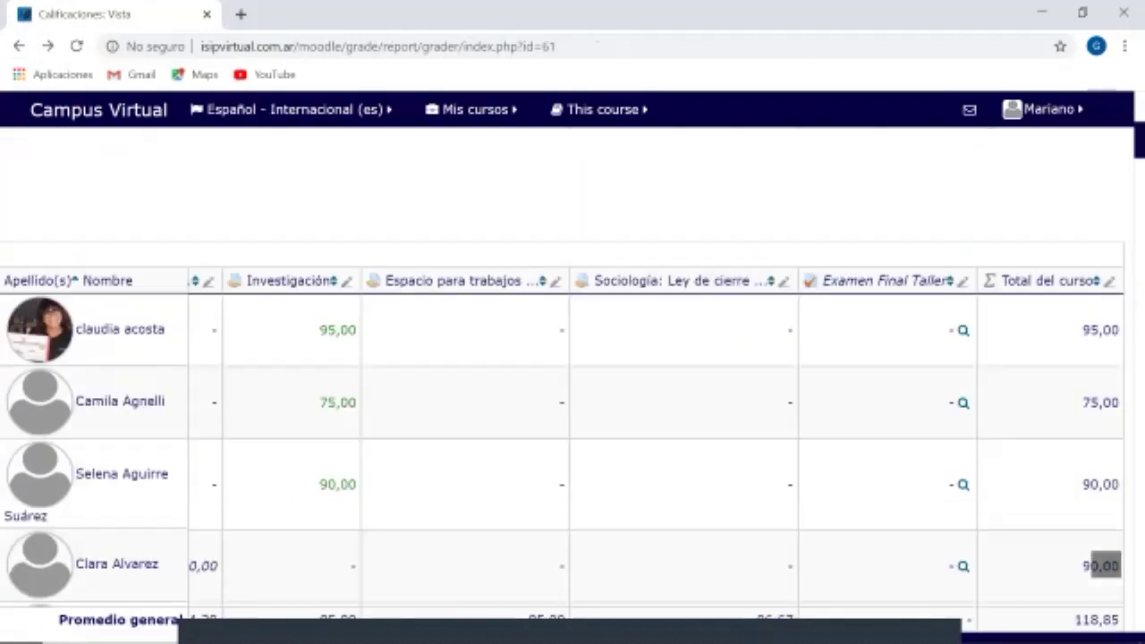
pyautogui.scroll(1, 1106, 565)
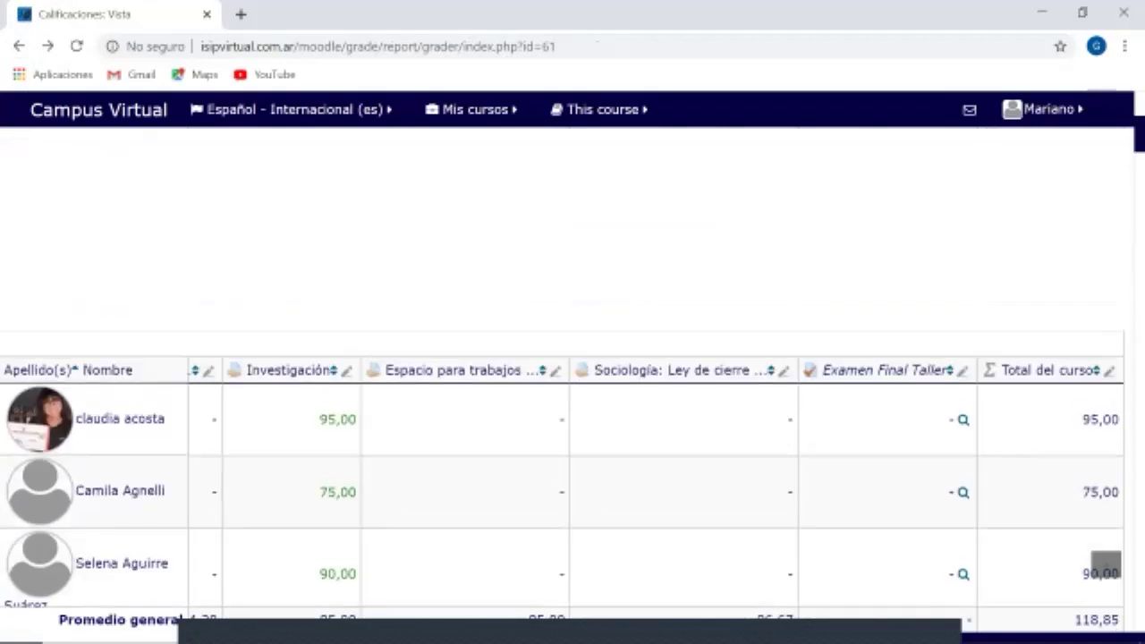